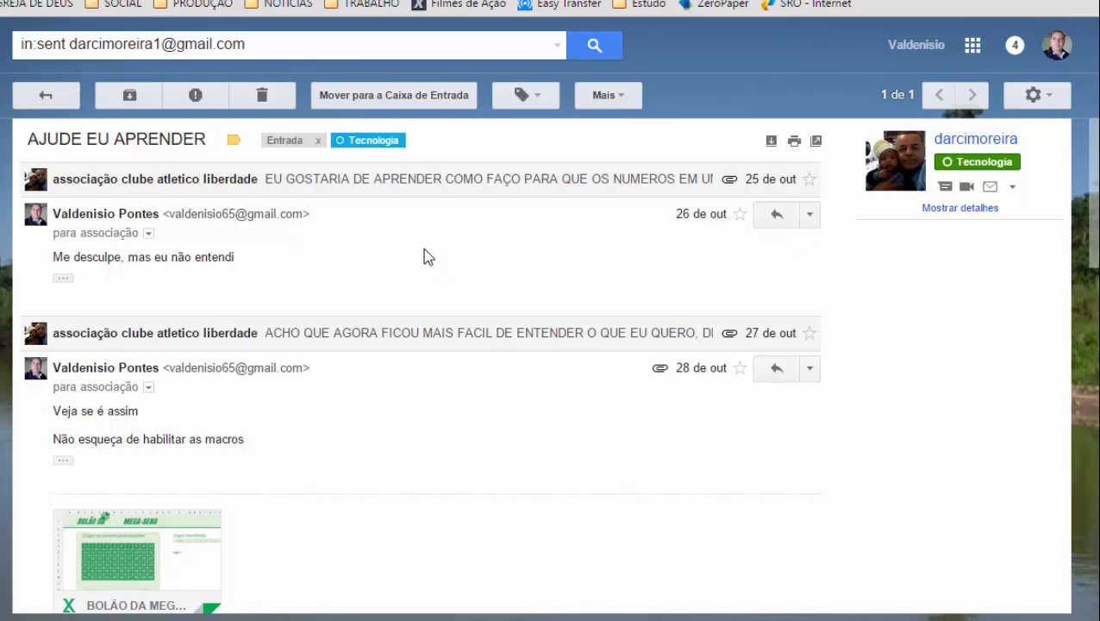
Step: Read through the whole "AJUDE EU APRENDER" e-mail conversation, including the messages with the attached bolão spreadsheets
scroll(423, 256, down, 2)
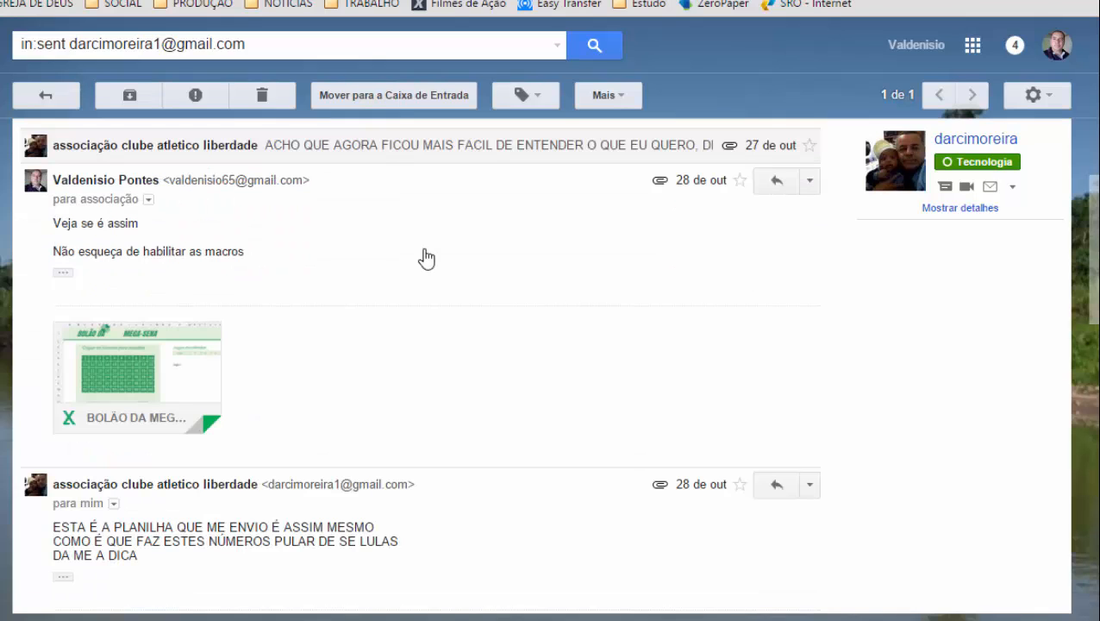
scroll(448, 318, down, 1)
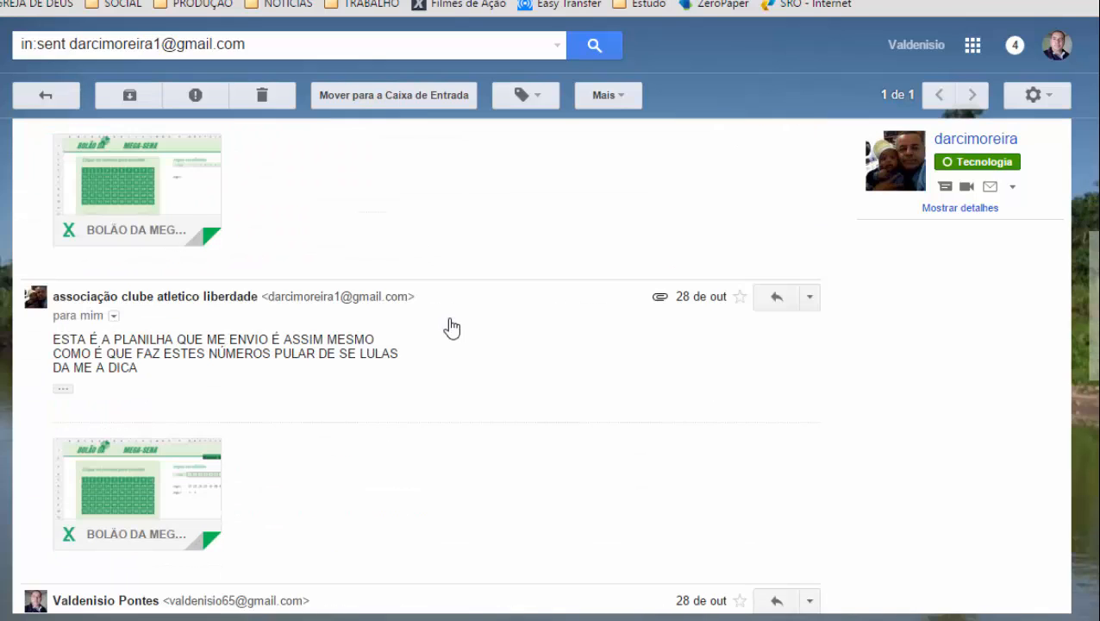
scroll(488, 311, down, 2)
scroll(490, 316, down, 1)
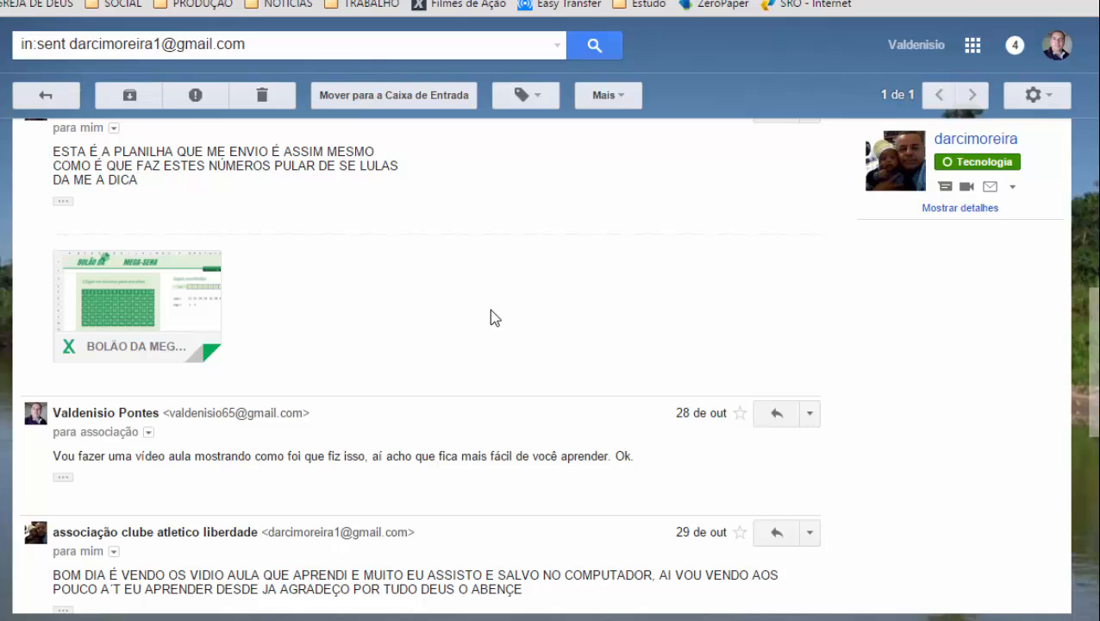
scroll(490, 315, down, 3)
scroll(489, 309, up, 4)
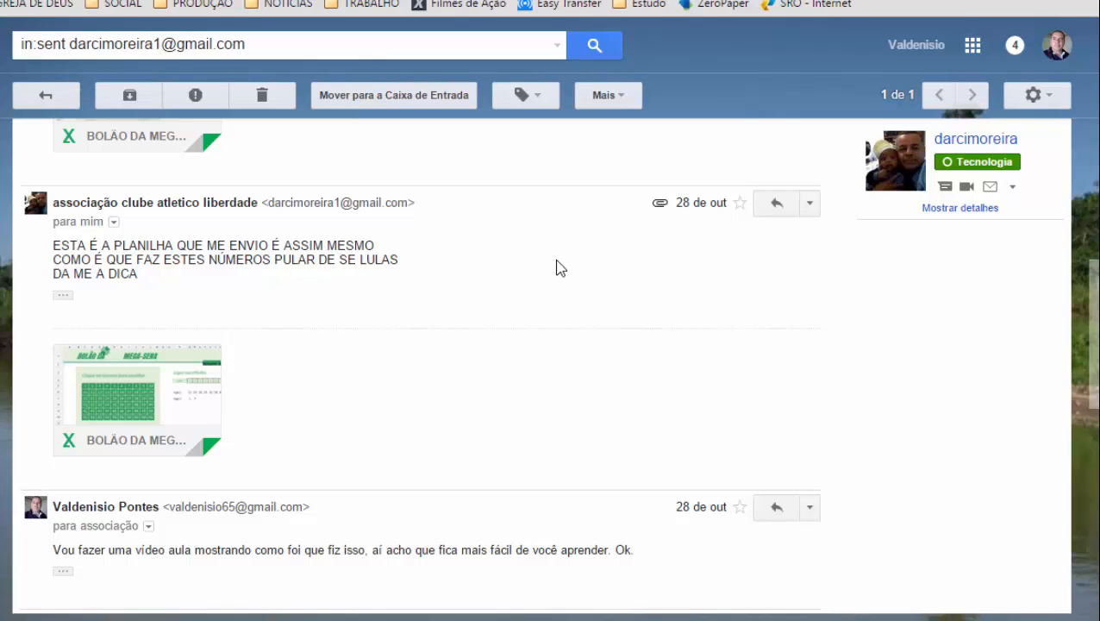
scroll(543, 266, down, 2)
scroll(541, 258, down, 2)
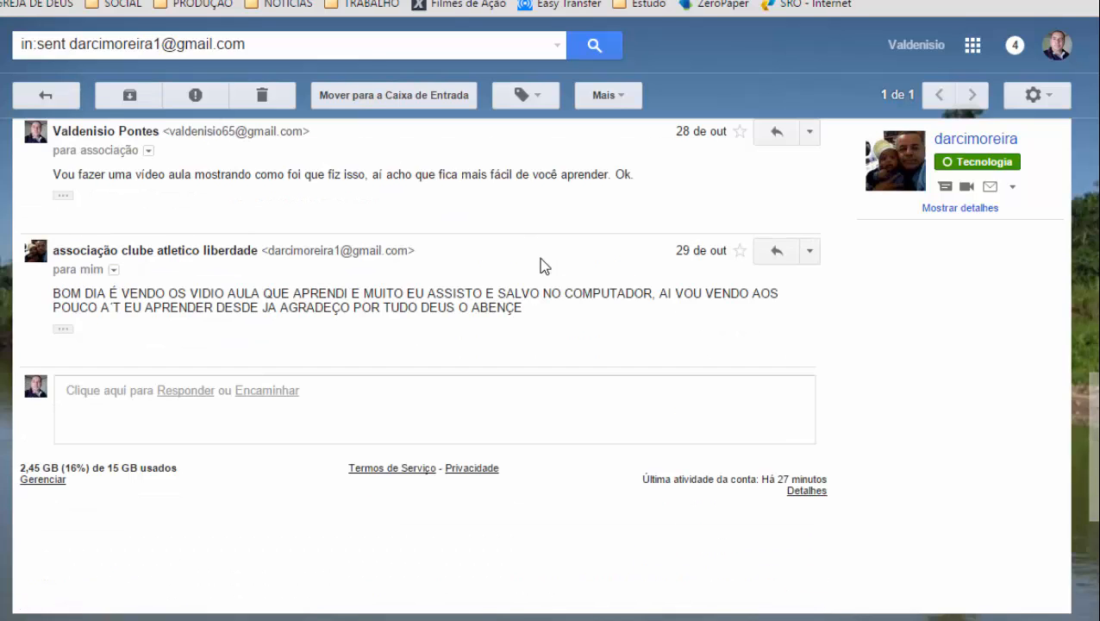
scroll(538, 257, up, 10)
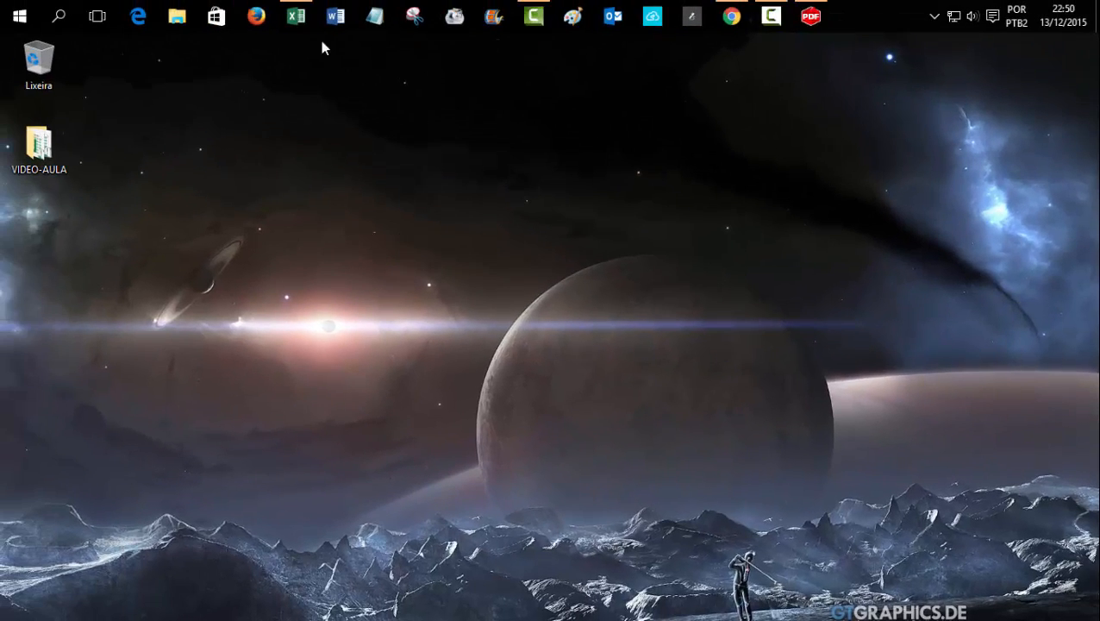
Step: Switch to the "BOLÃO GANHOU LEVOU" workbook in Excel
click(297, 18)
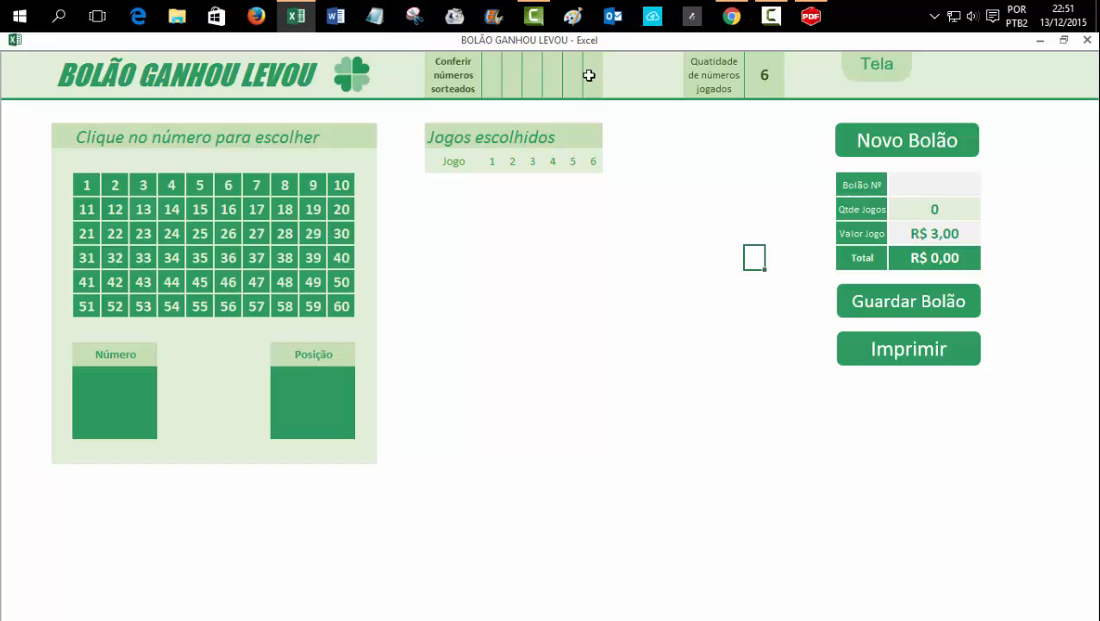
Step: Try 10, 13 and 15 as the quantity of numbers played, and set it back to 6
click(768, 77)
click(792, 89)
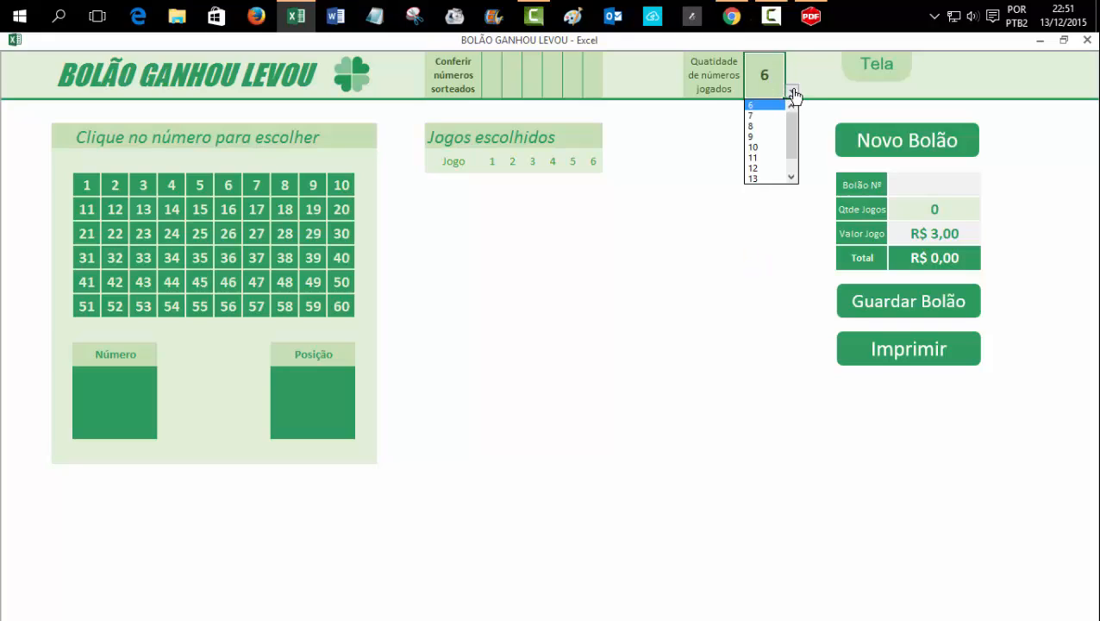
drag(792, 132, 790, 164)
click(755, 135)
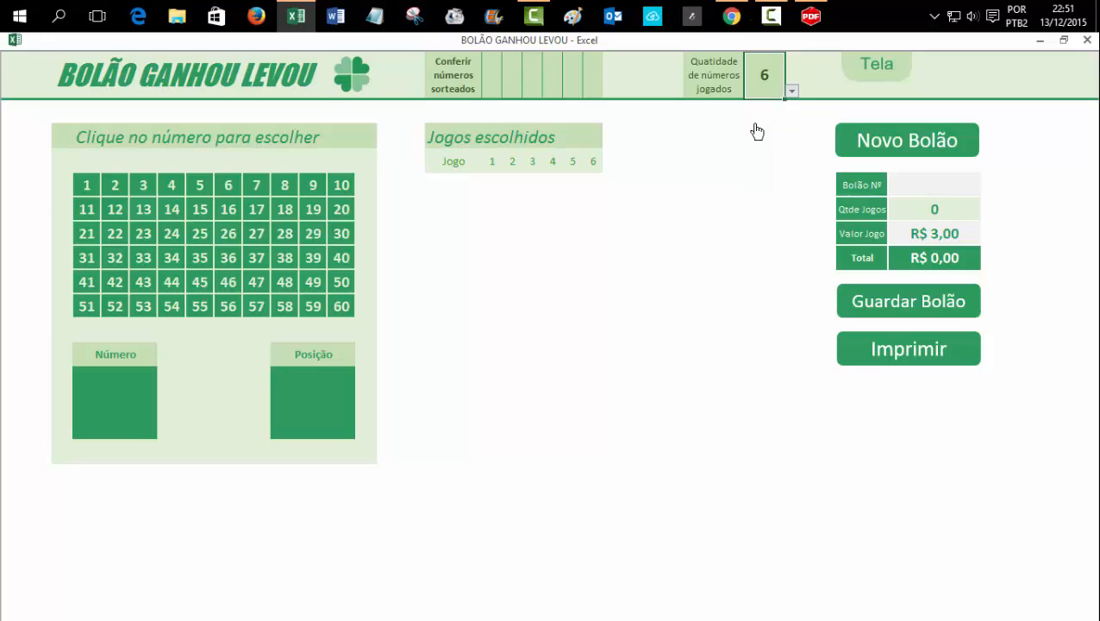
click(791, 90)
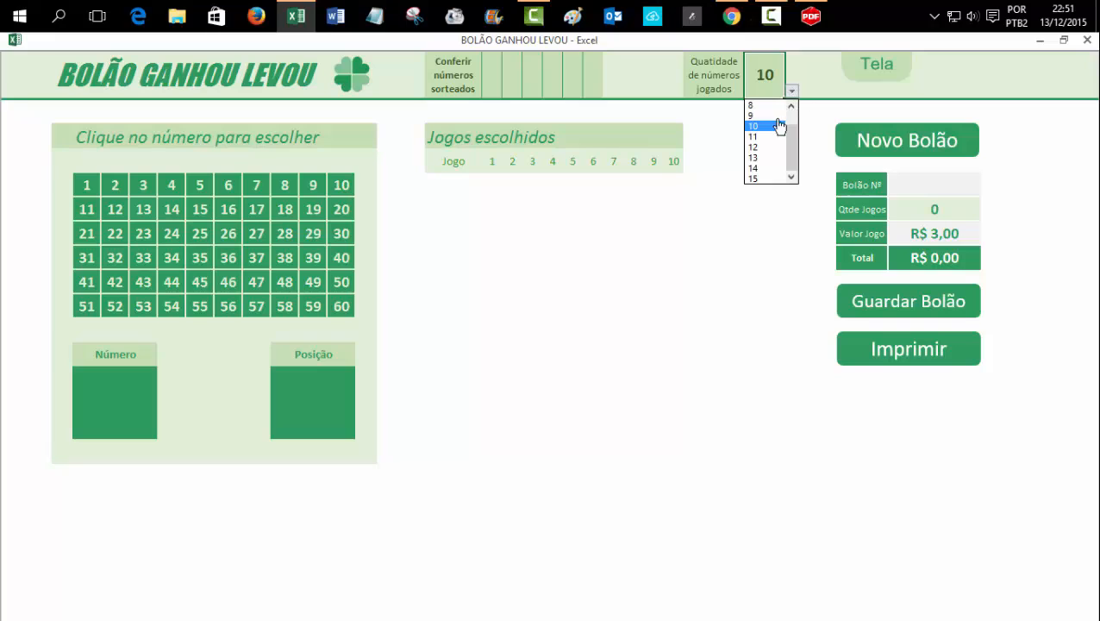
click(766, 154)
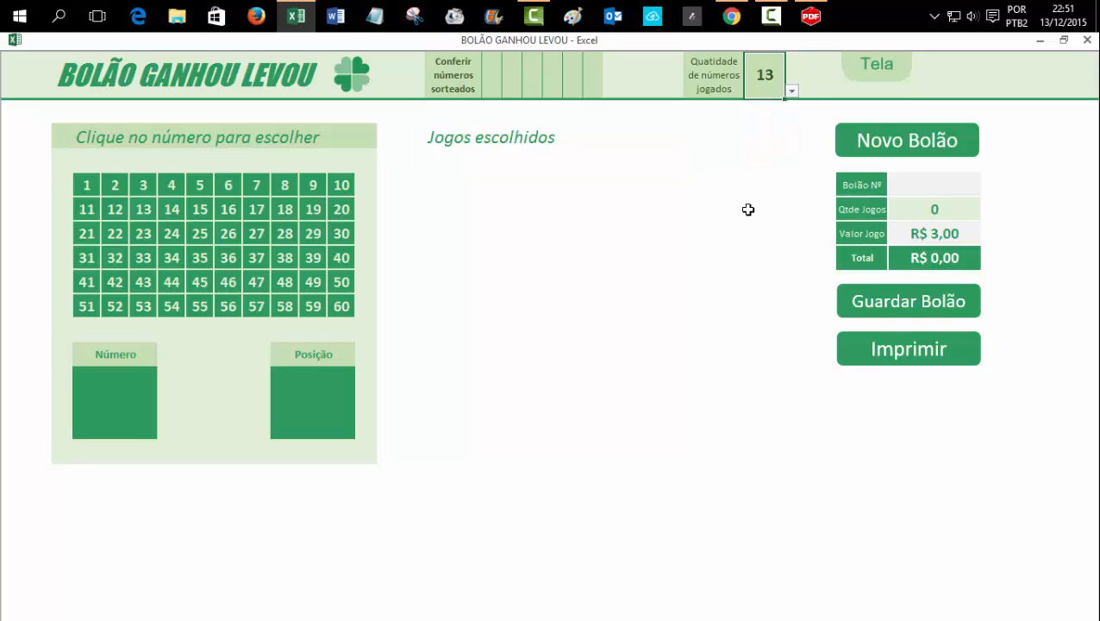
click(792, 89)
click(767, 178)
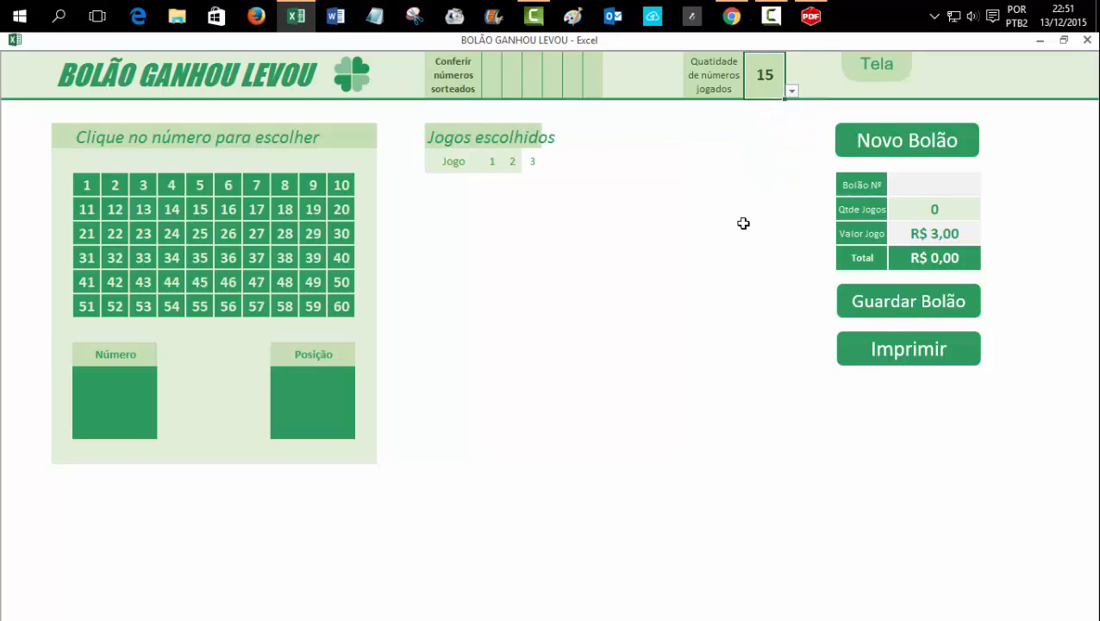
click(791, 90)
scroll(791, 147, up, 2)
click(757, 106)
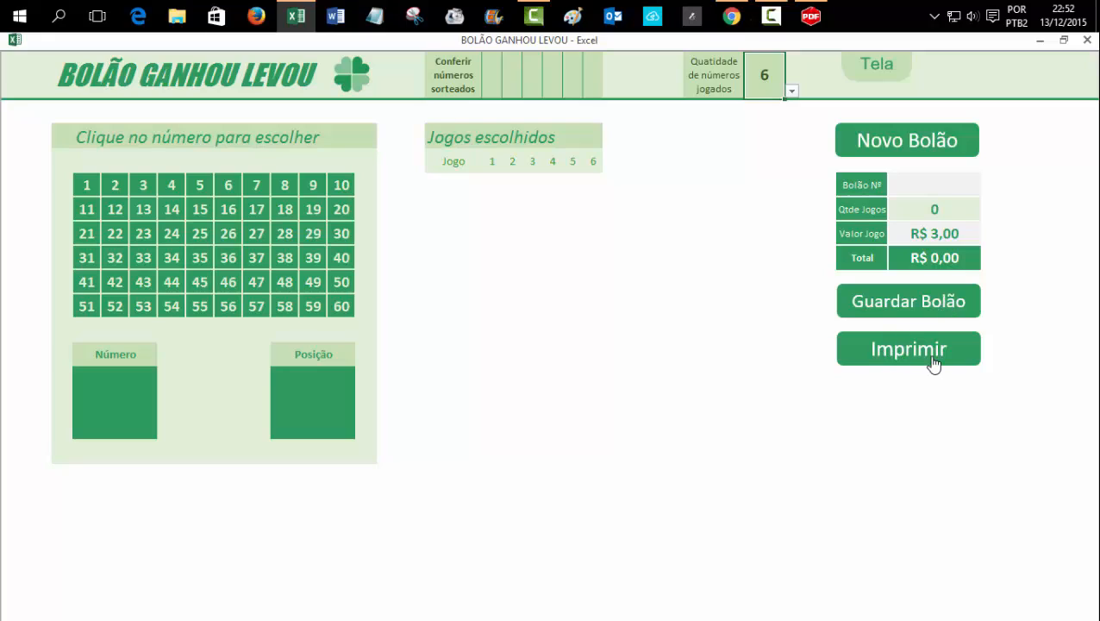
Step: Try to choose number 23 from the grid without starting a bolão
click(929, 185)
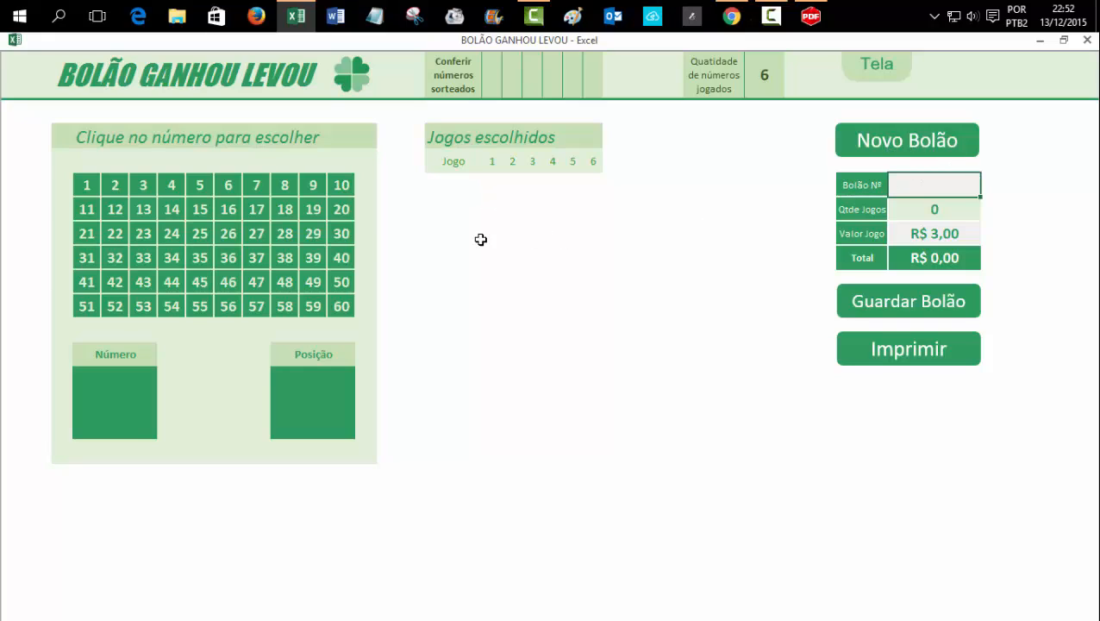
click(144, 234)
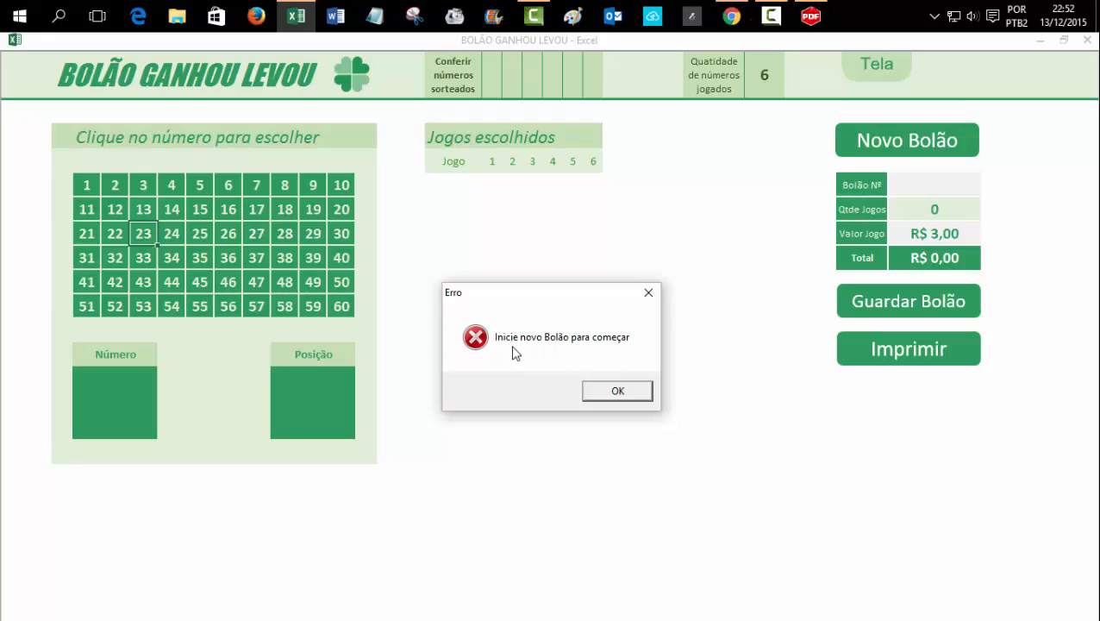
click(620, 390)
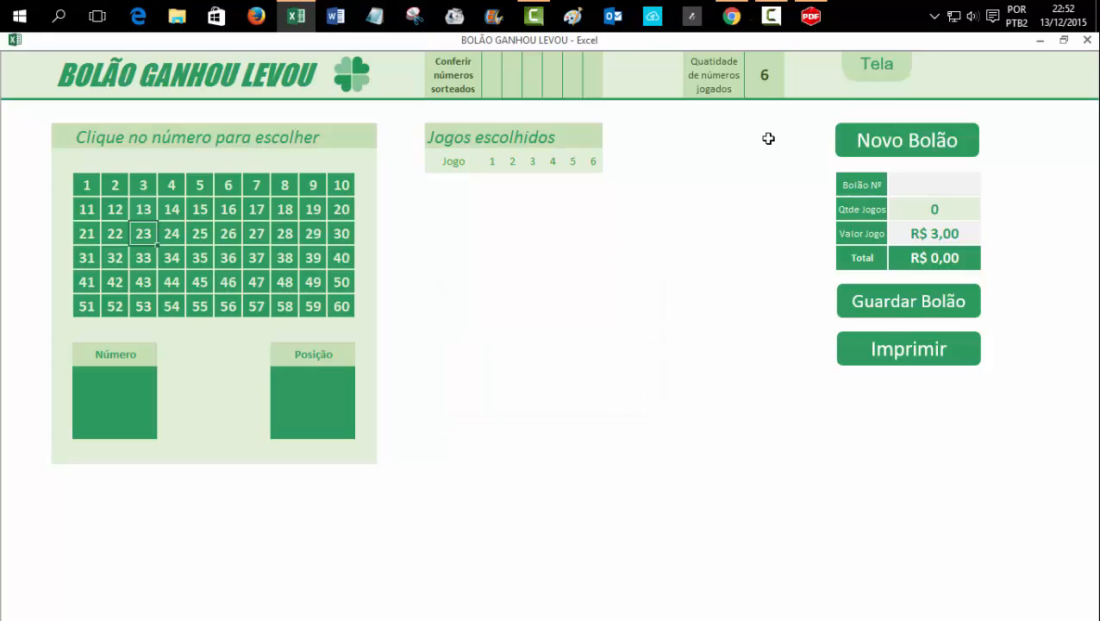
Step: Start a new bolão and set its quantity of numbers played to 13
click(909, 143)
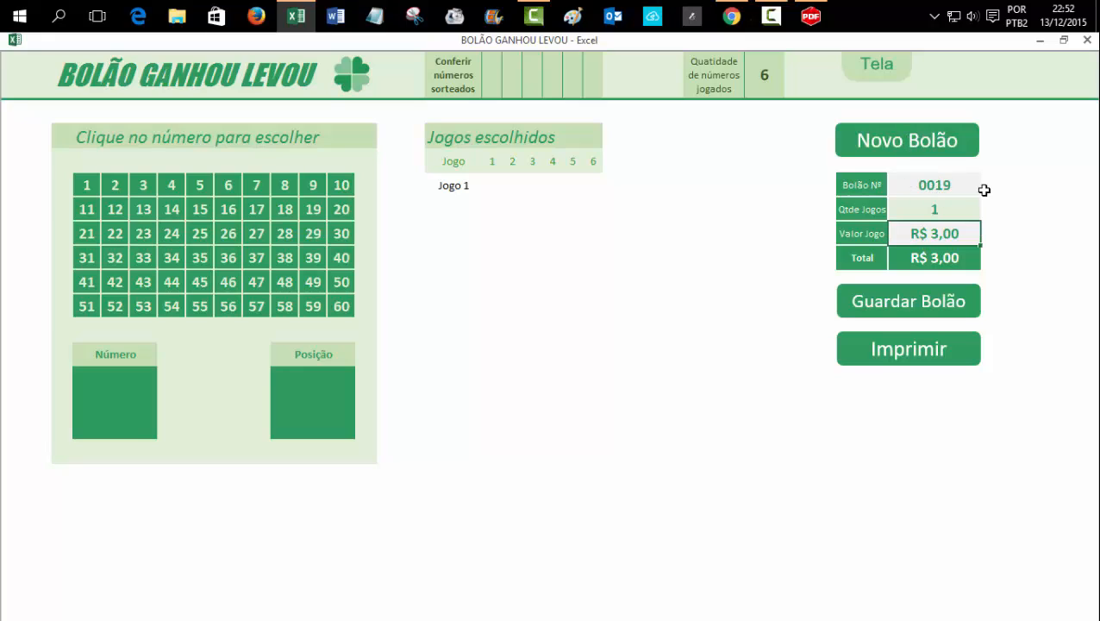
click(921, 186)
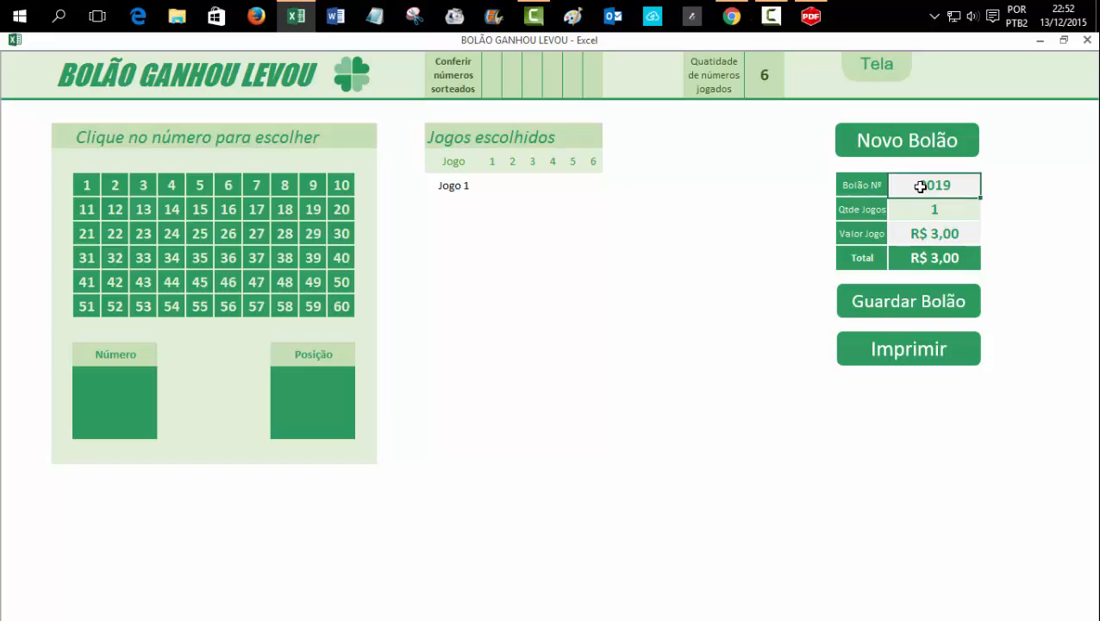
click(445, 186)
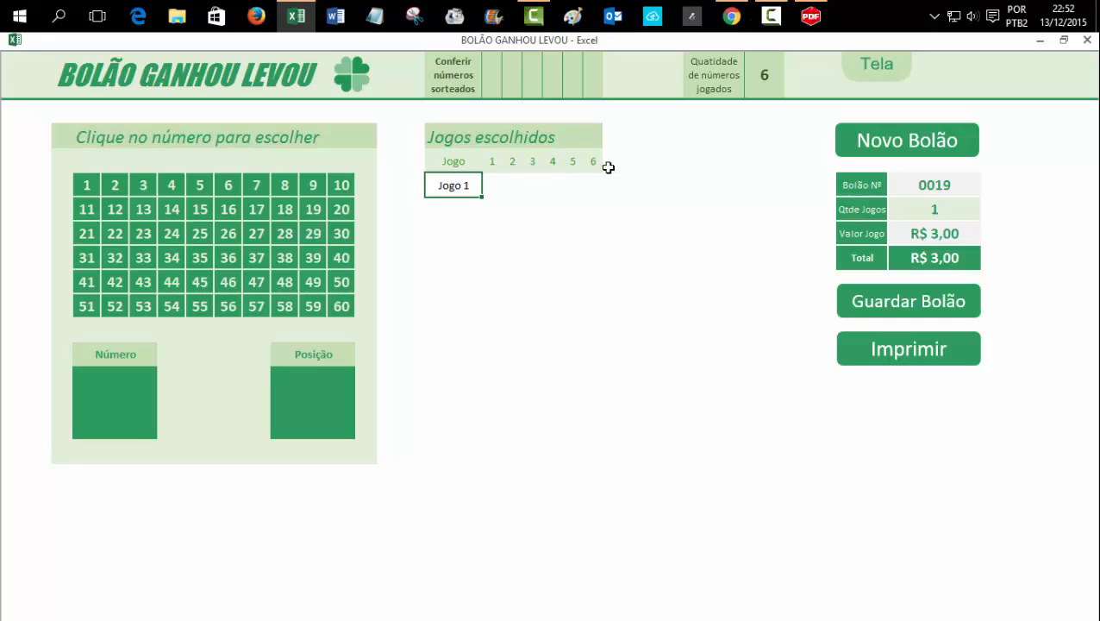
click(759, 79)
click(790, 91)
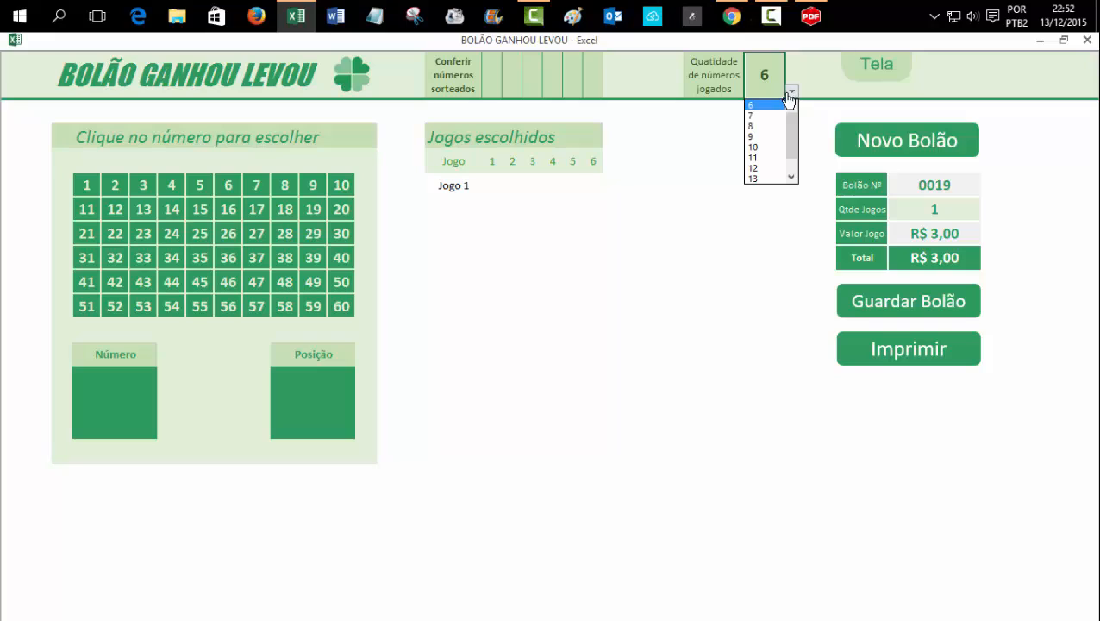
click(757, 178)
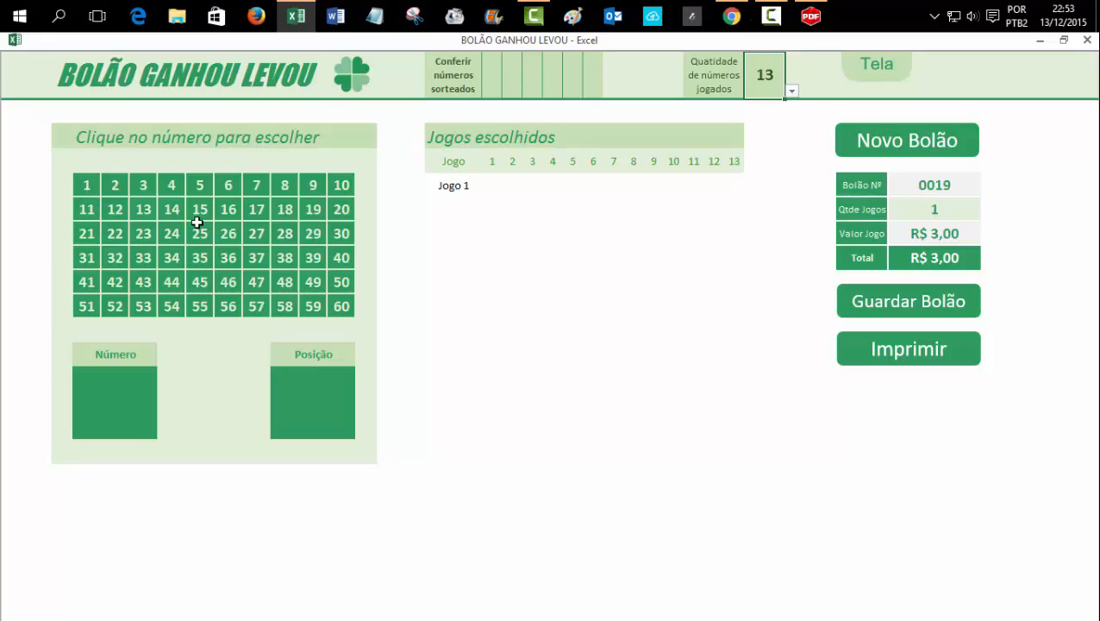
Step: Choose 12, 25, 27, 38, 49 and 46 as the first numbers of Jogo 1, and try to choose 27 a second time
click(115, 209)
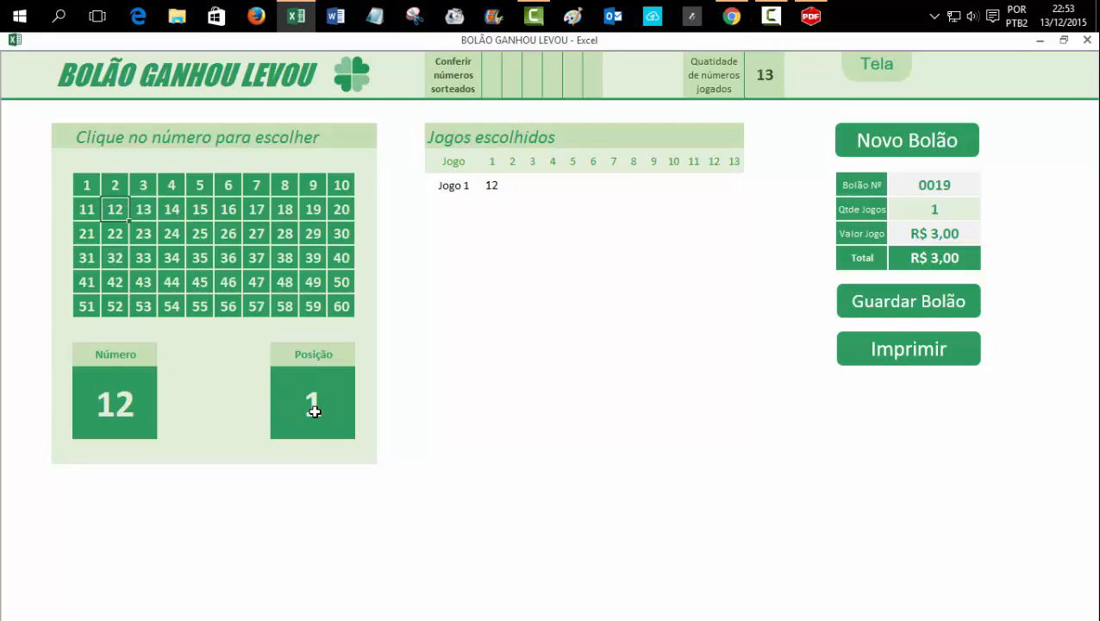
click(493, 186)
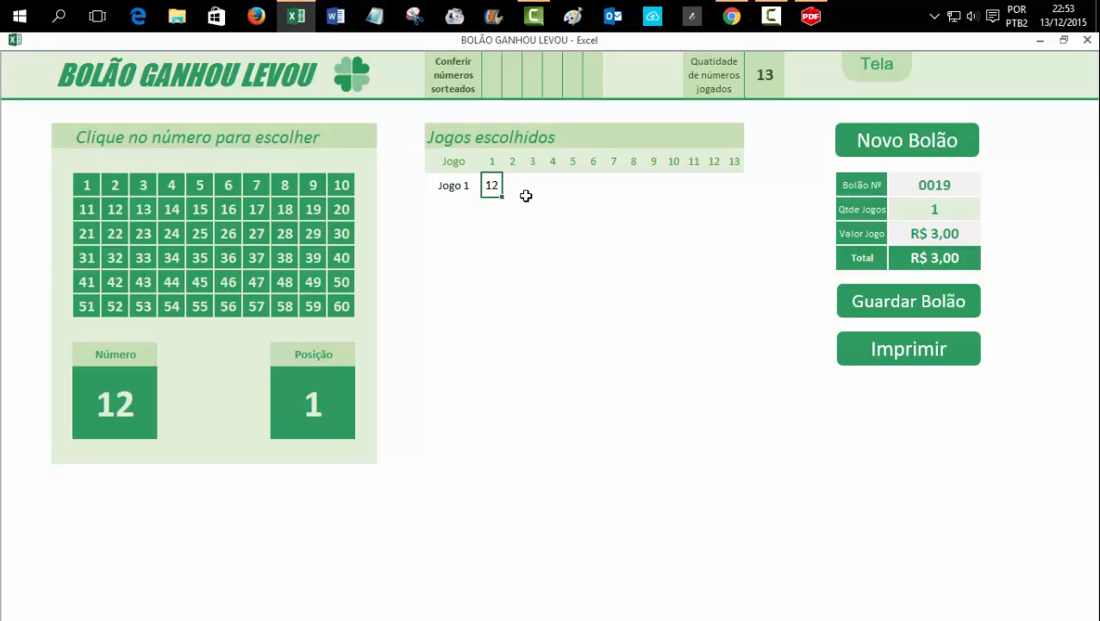
click(202, 235)
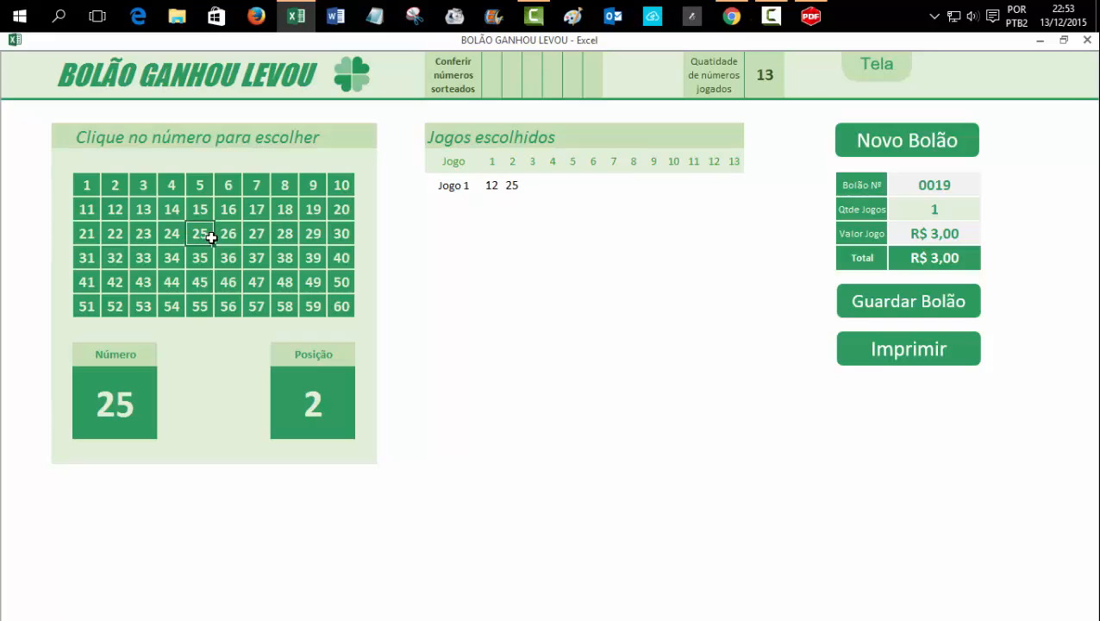
click(255, 234)
click(286, 257)
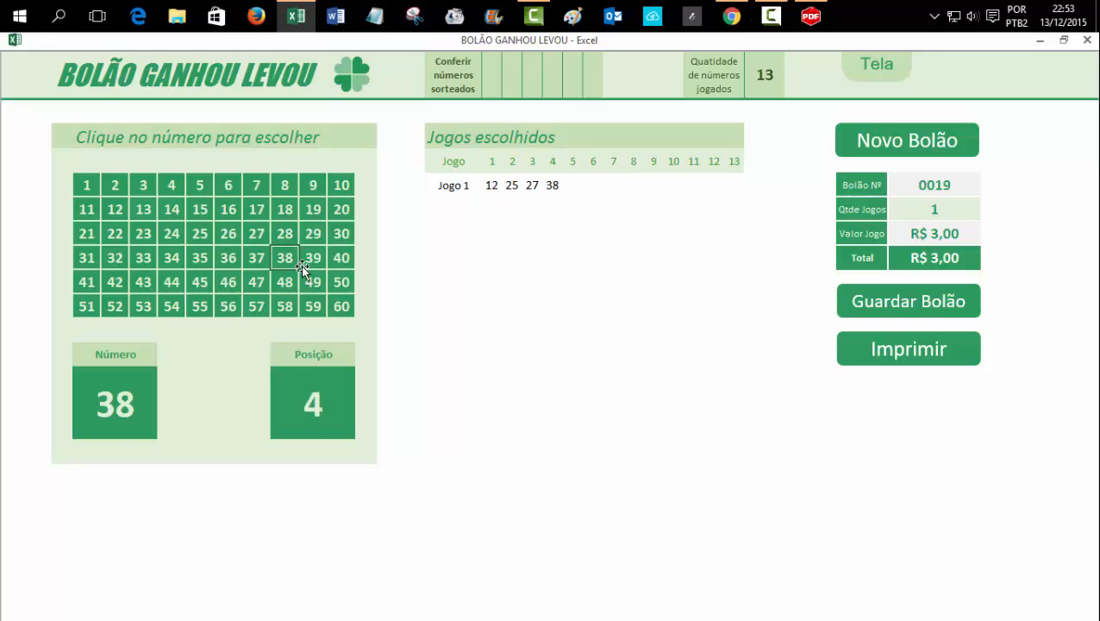
click(319, 283)
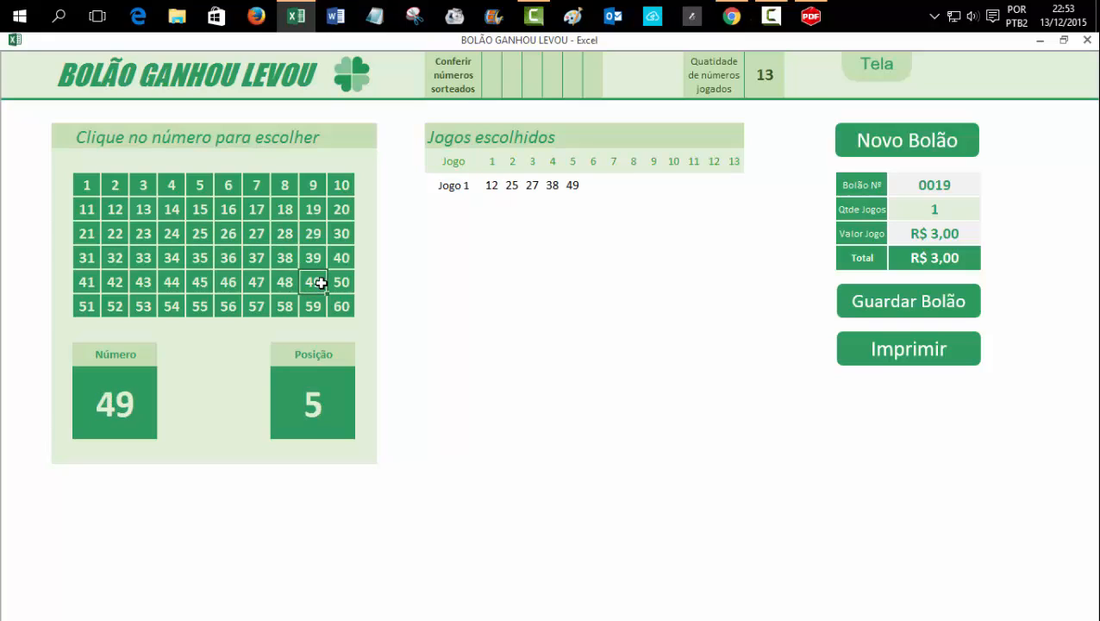
click(228, 282)
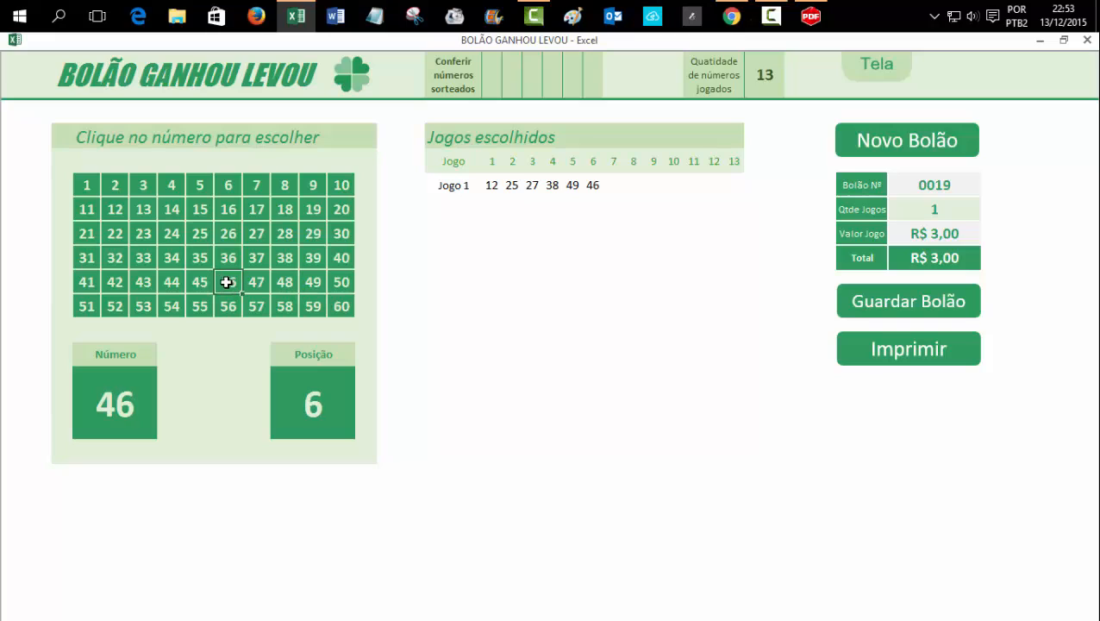
click(253, 235)
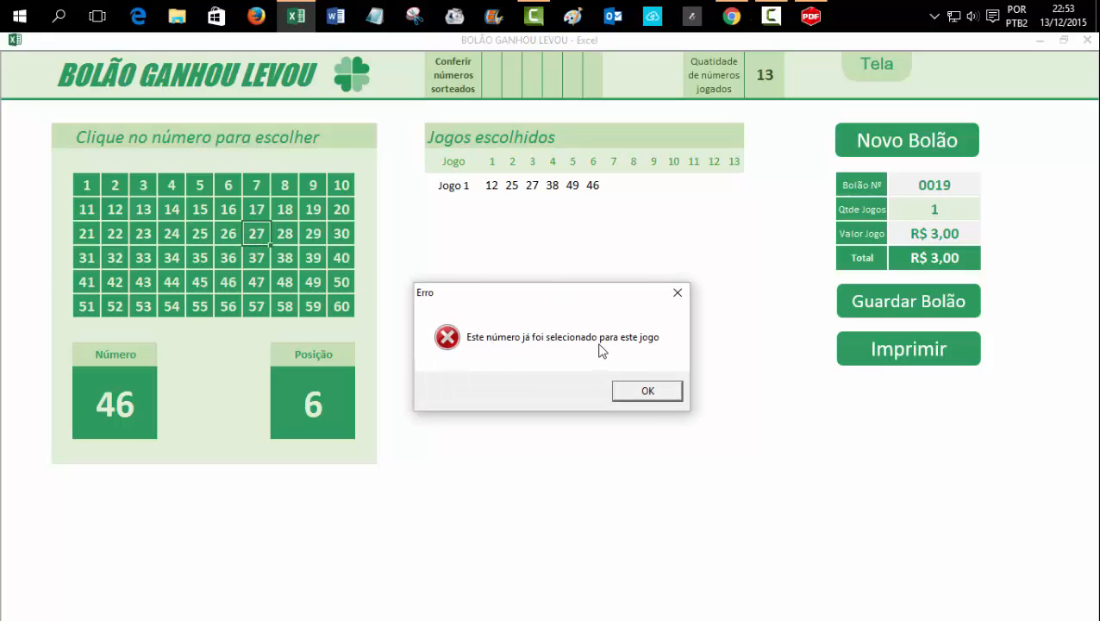
click(634, 389)
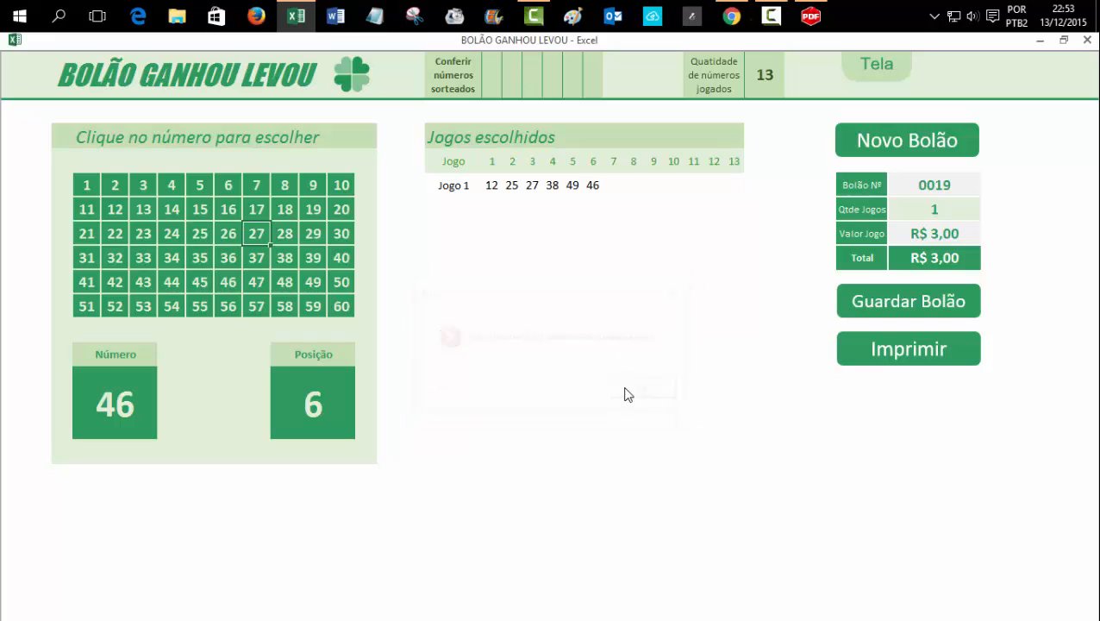
Step: Complete Jogo 1 by choosing the numbers 26, 18, 29, 47, 45, 44 and 43 from the grid
click(228, 232)
click(285, 208)
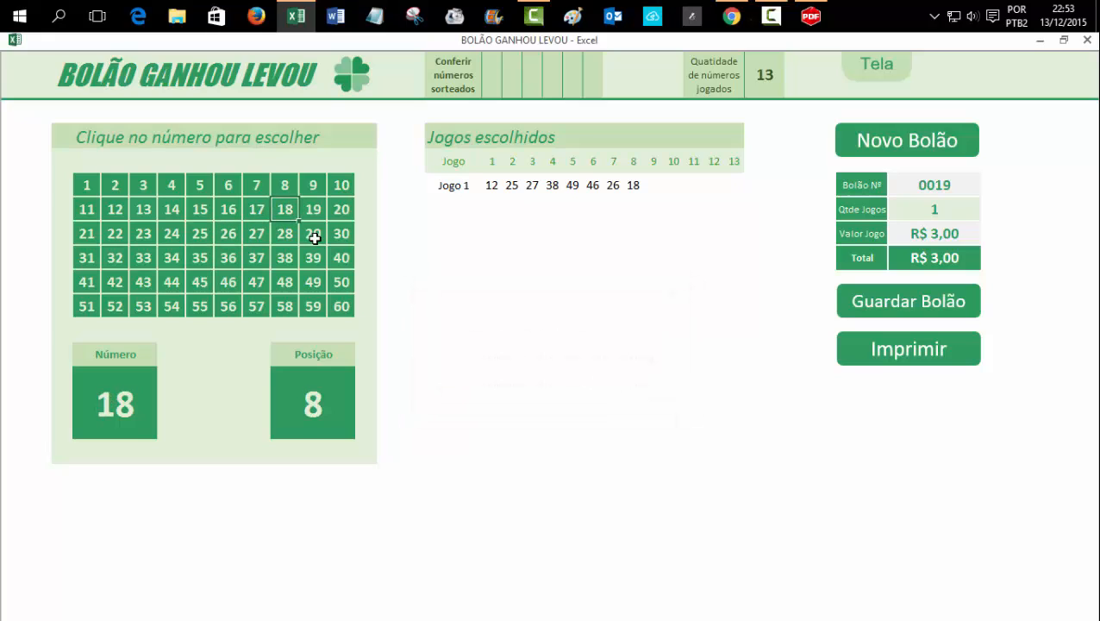
click(314, 236)
click(257, 285)
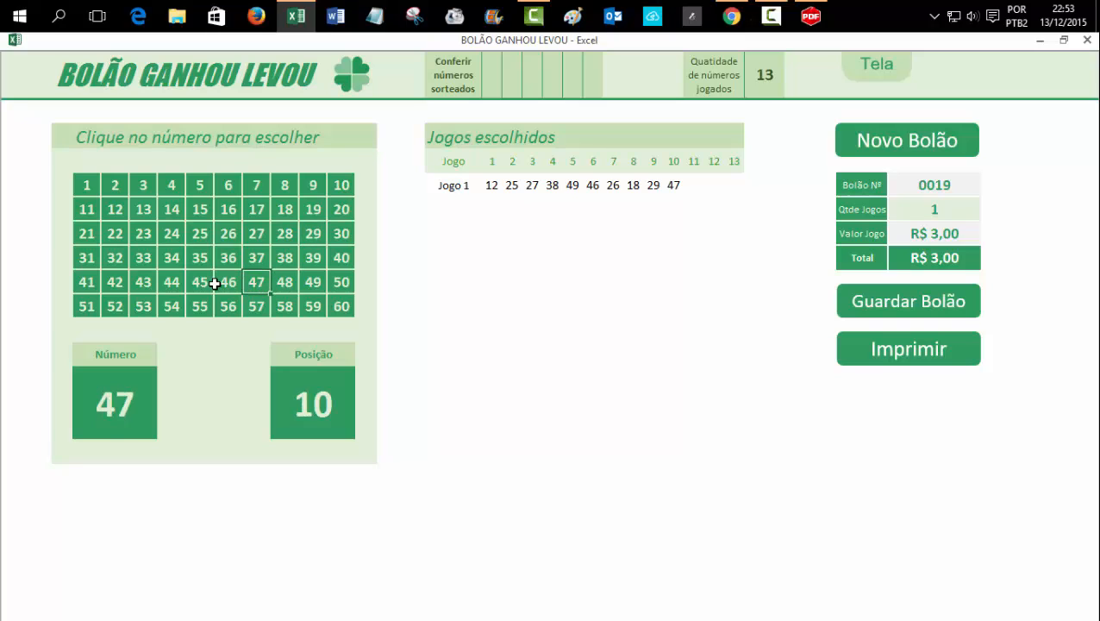
click(200, 282)
click(171, 282)
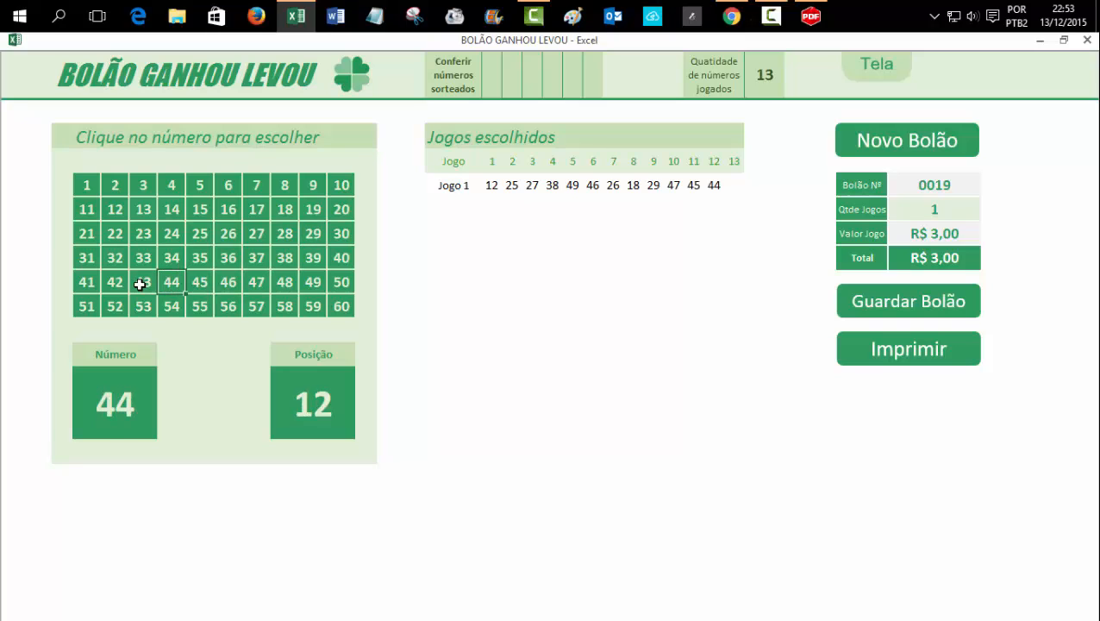
click(140, 283)
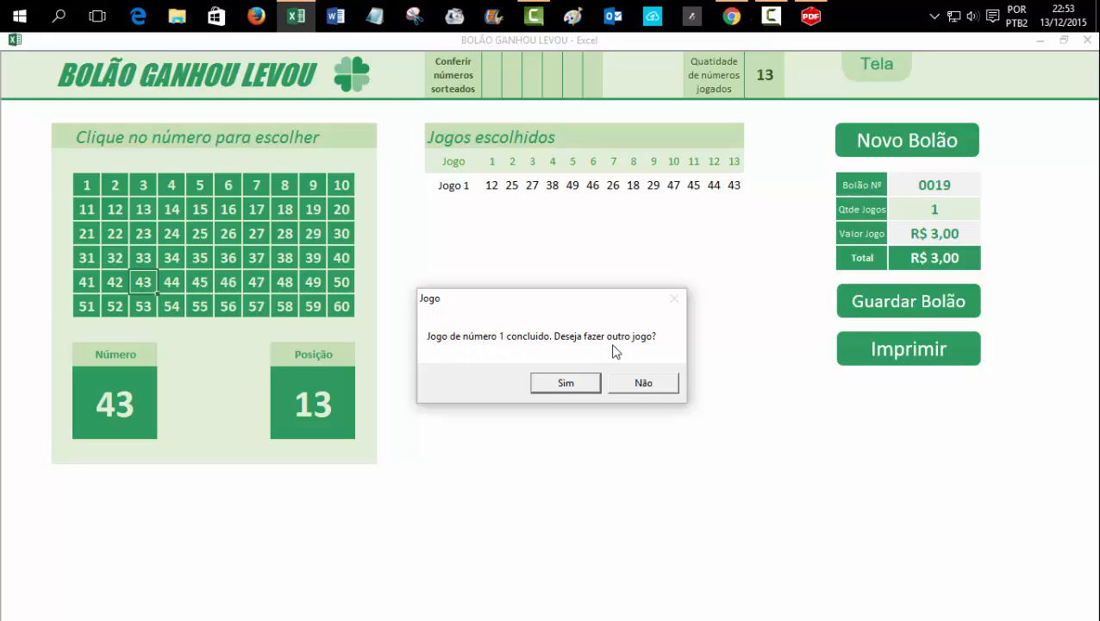
Step: Start Jogo 2 and choose 36, 27, 18, 9, 39, 46 and 45 as its first seven numbers
click(569, 382)
click(229, 256)
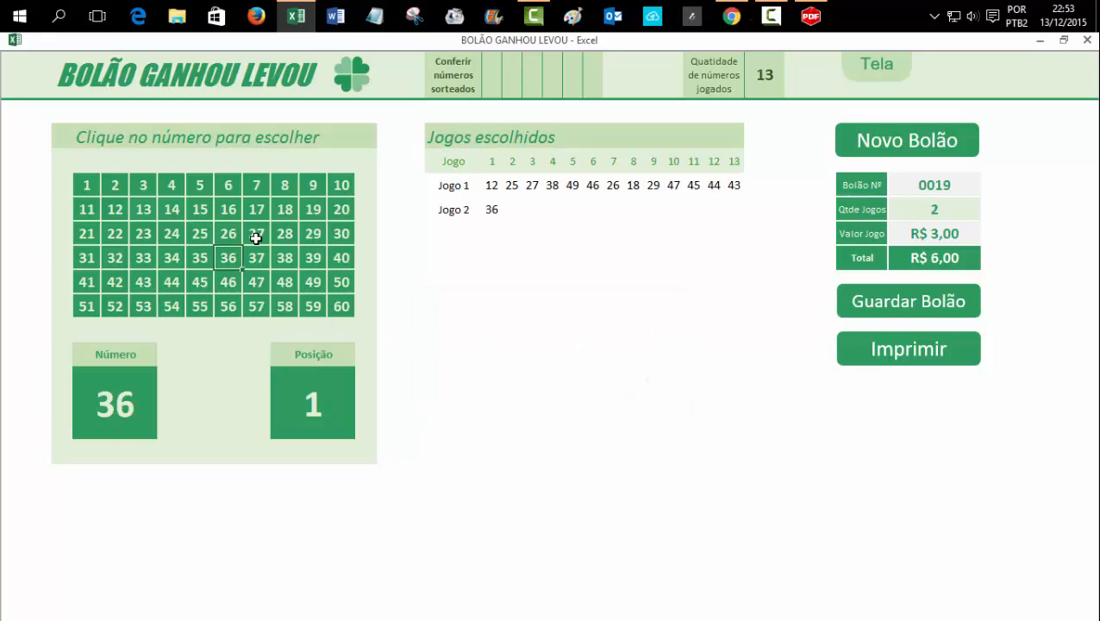
click(256, 234)
click(287, 208)
click(313, 185)
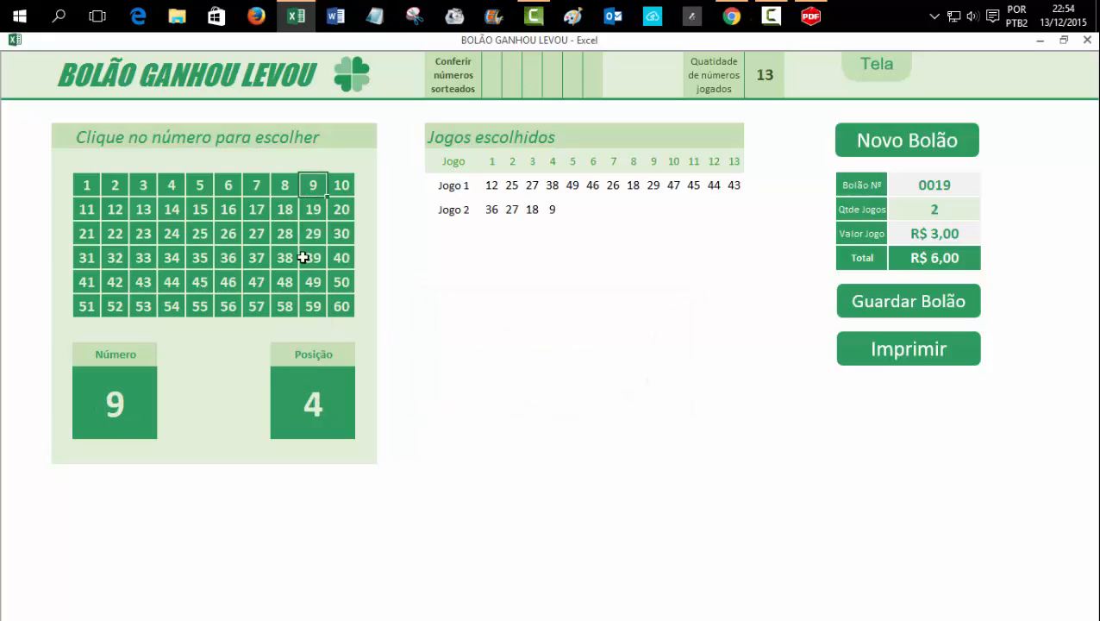
click(304, 257)
click(228, 279)
click(199, 281)
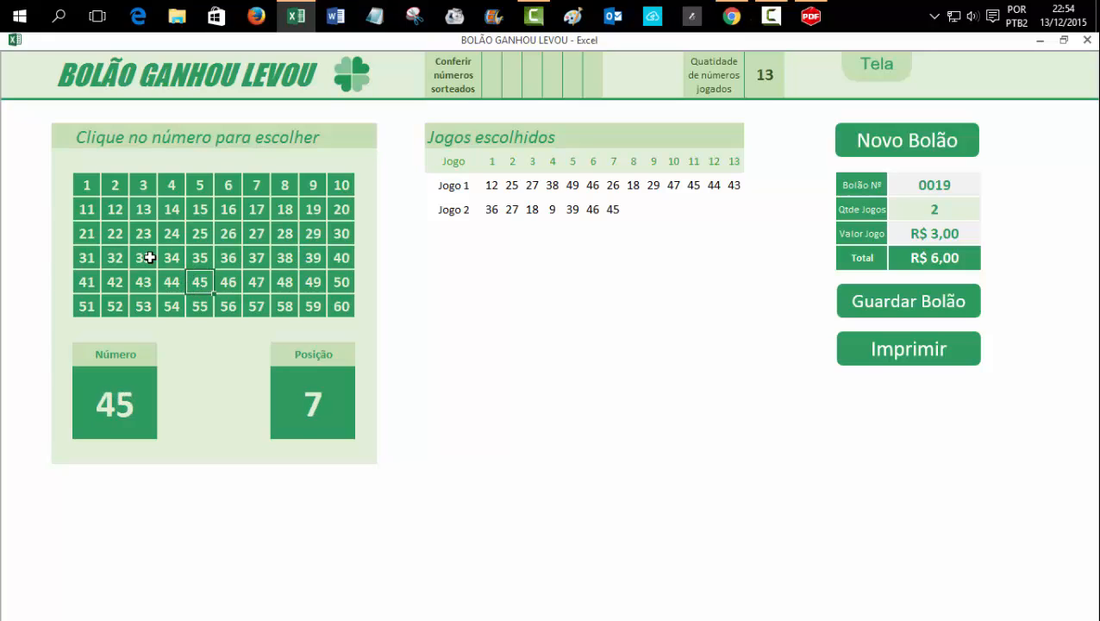
Step: Complete Jogo 2 by choosing the numbers 33, 23, 12, 31, 42 and 44 from the grid
click(146, 257)
click(141, 233)
click(114, 209)
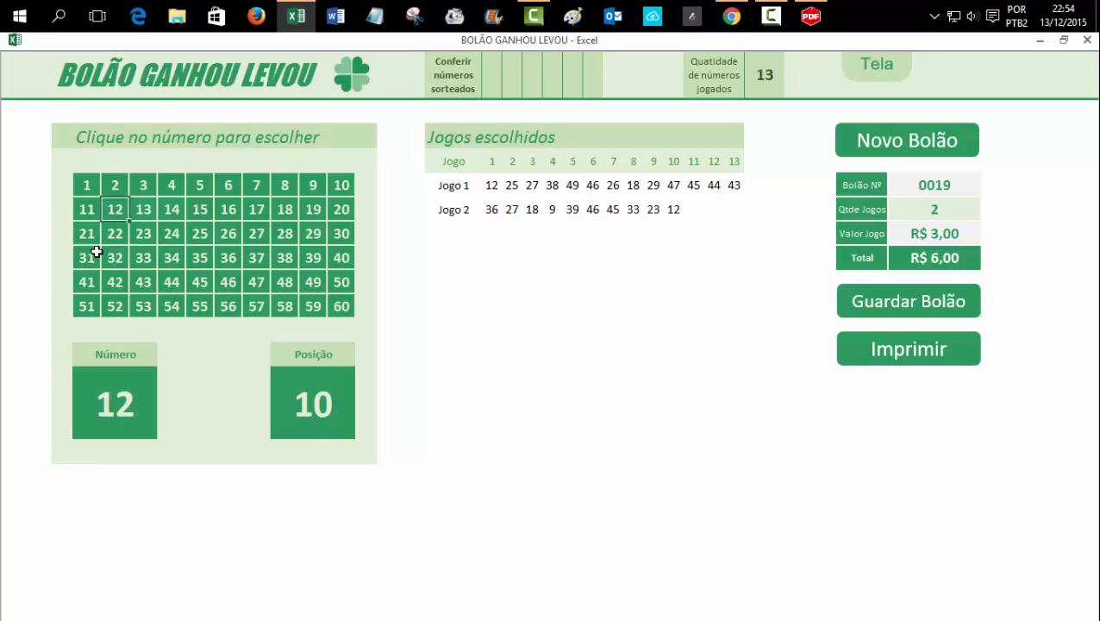
click(93, 255)
click(116, 283)
click(171, 282)
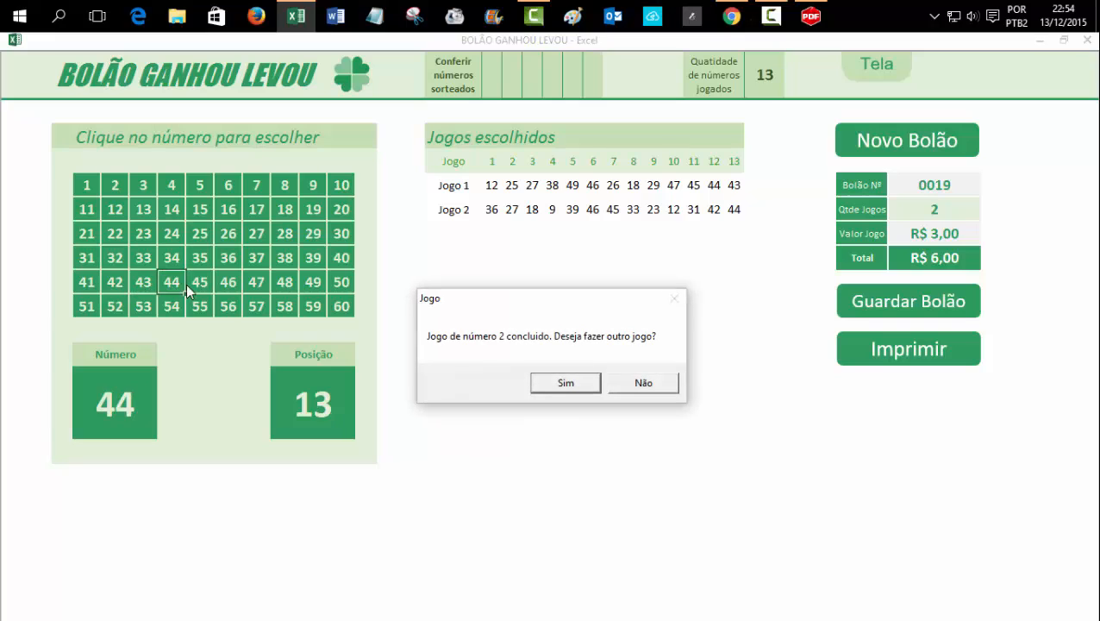
Step: Start Jogo 3 and choose 47, 38, 29, 50, 30, 20 and 17 as its first seven numbers
click(562, 384)
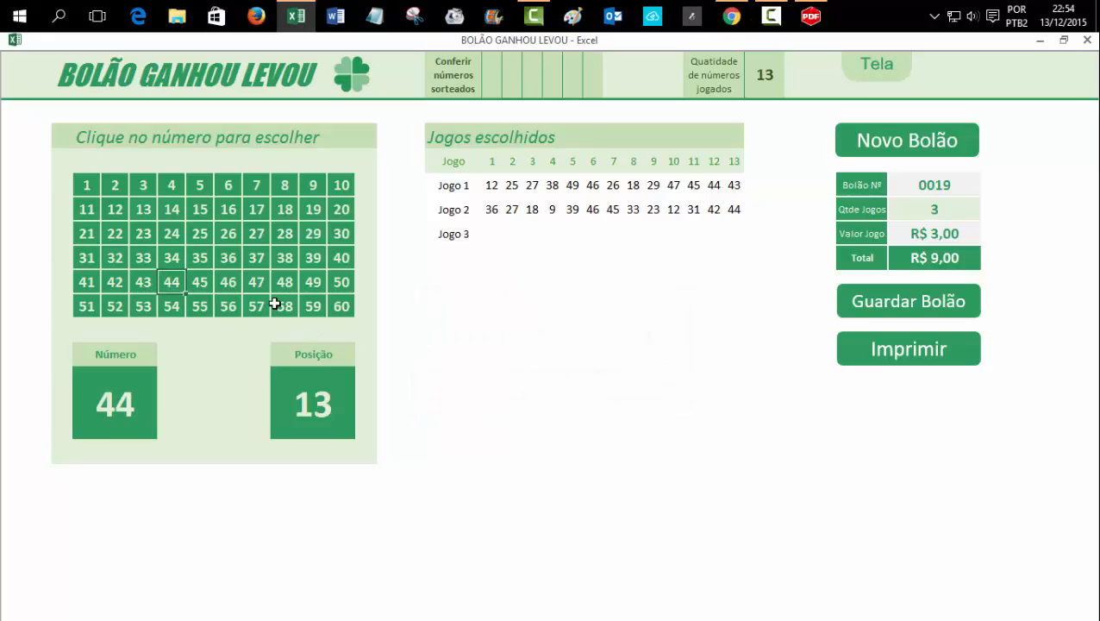
click(252, 283)
click(284, 257)
click(313, 234)
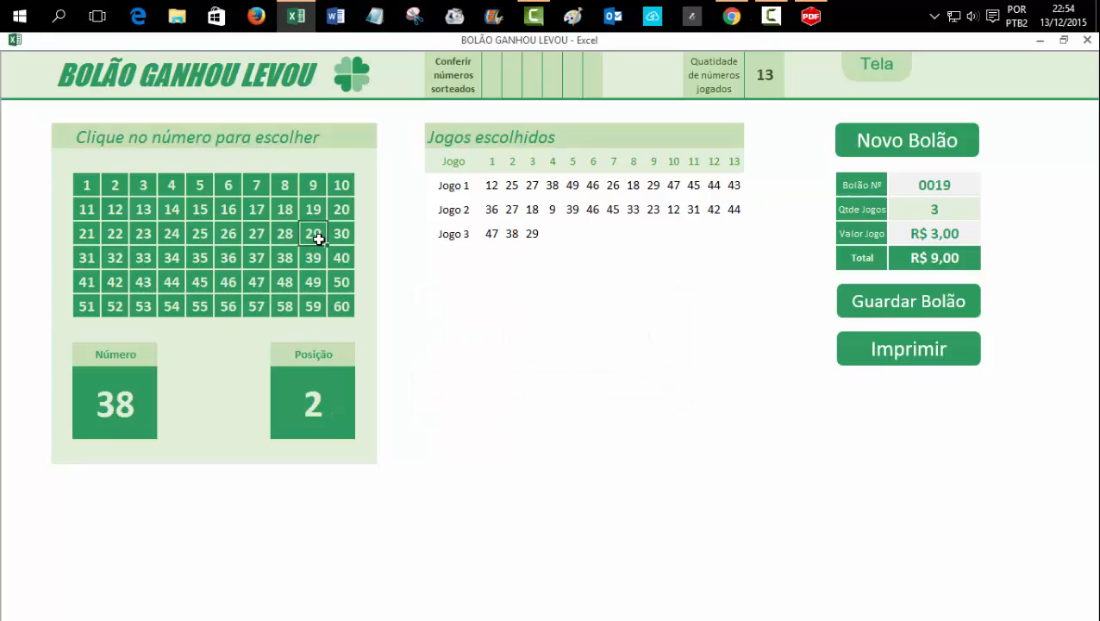
click(341, 273)
click(341, 232)
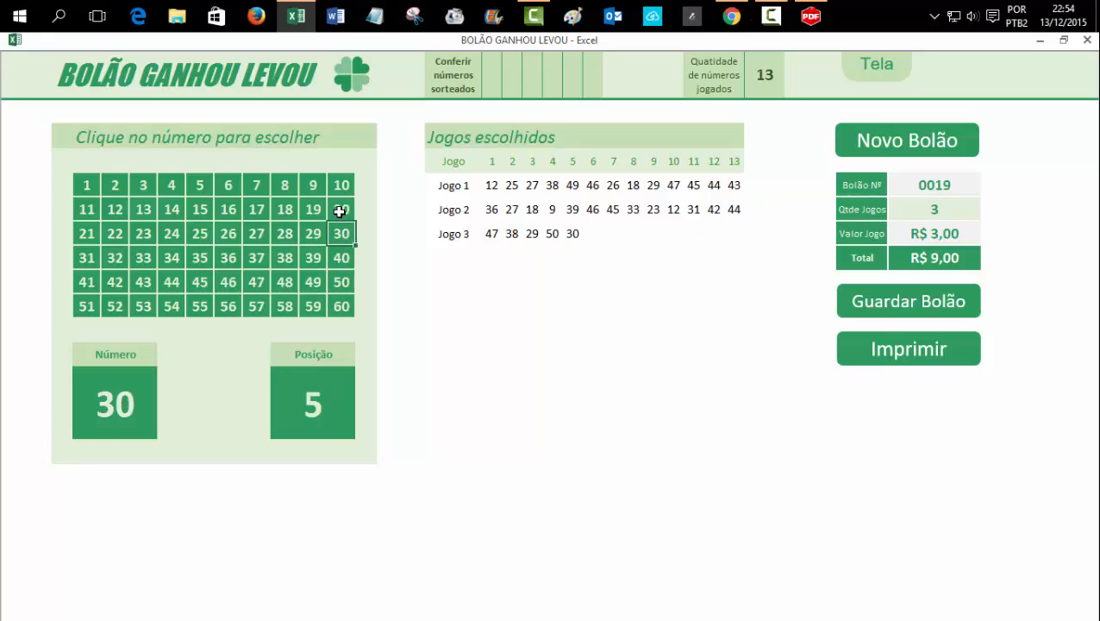
click(334, 211)
click(256, 210)
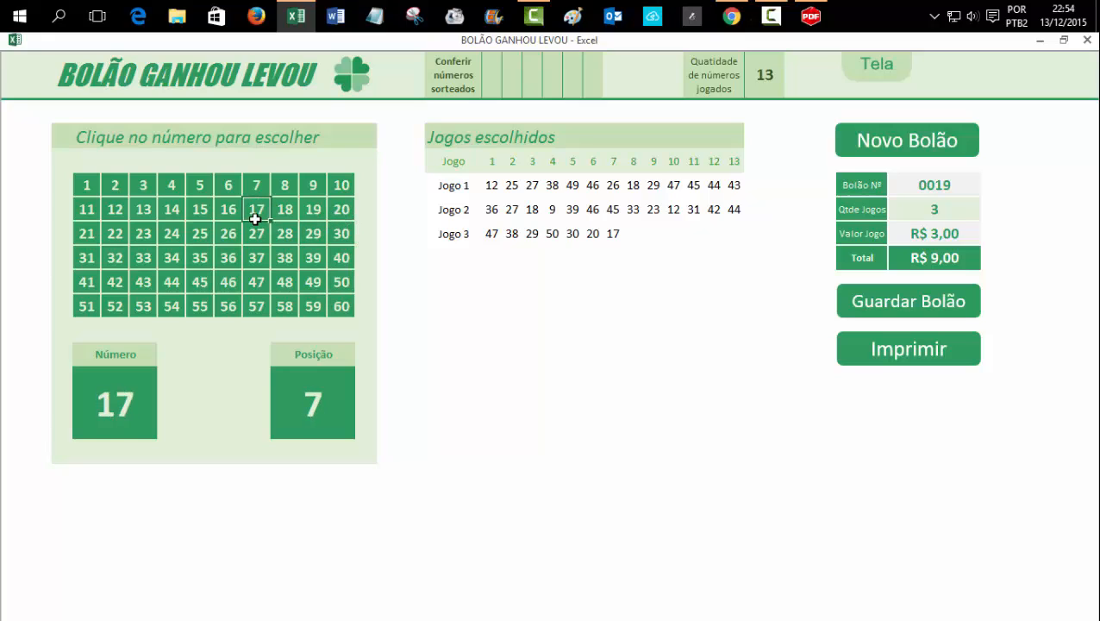
Step: Complete Jogo 3 by choosing the numbers 15, 13, 22, 32, 42 and 54 from the grid
click(194, 209)
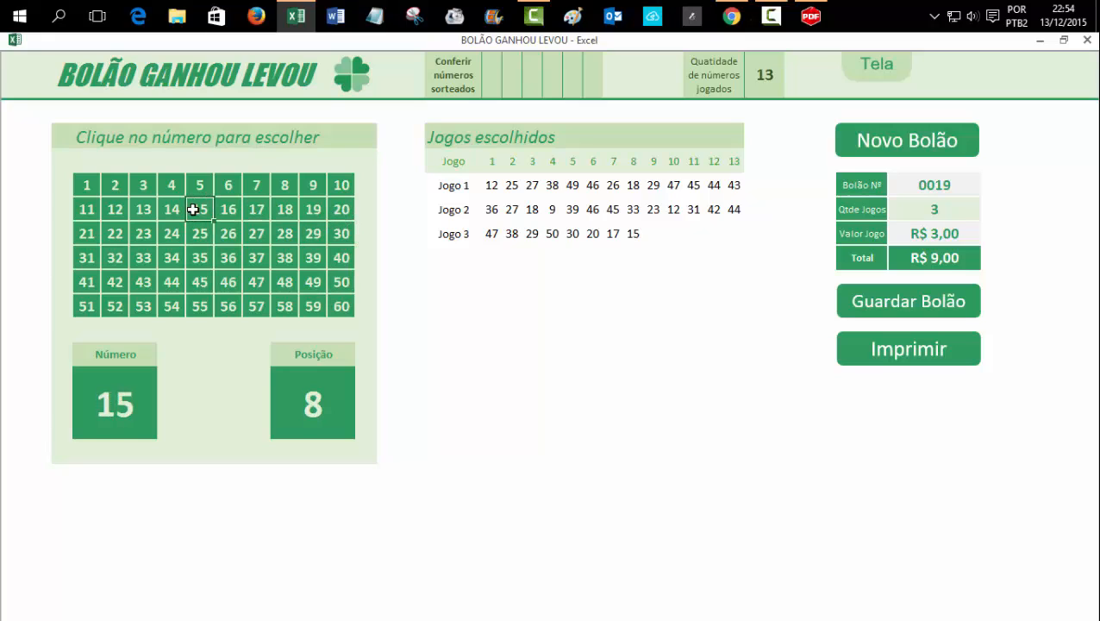
click(144, 210)
click(121, 235)
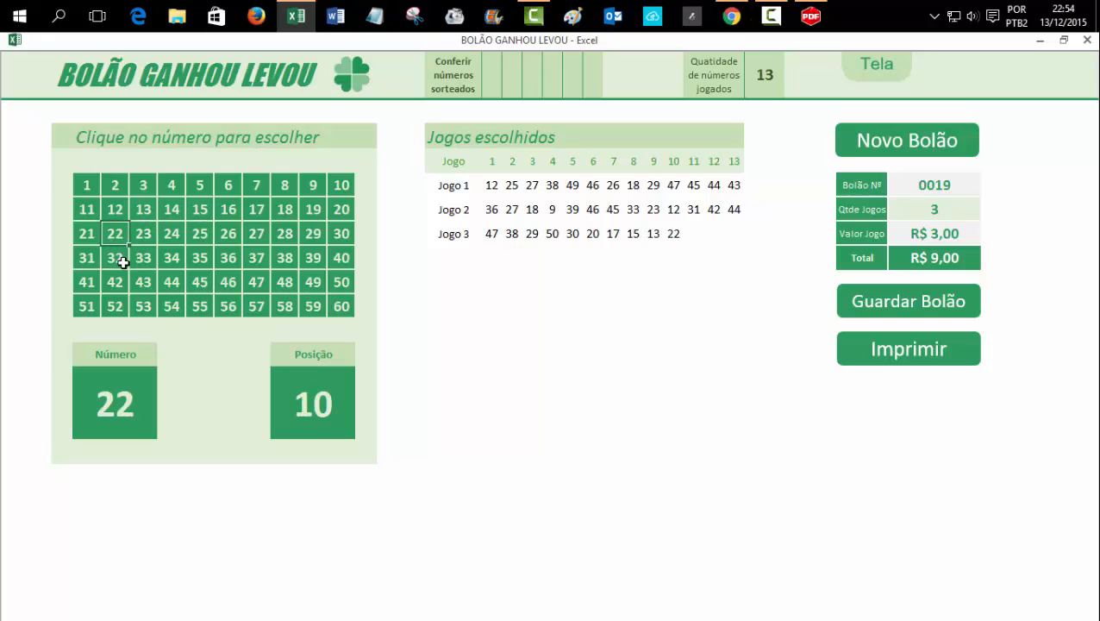
click(119, 257)
click(119, 282)
click(171, 304)
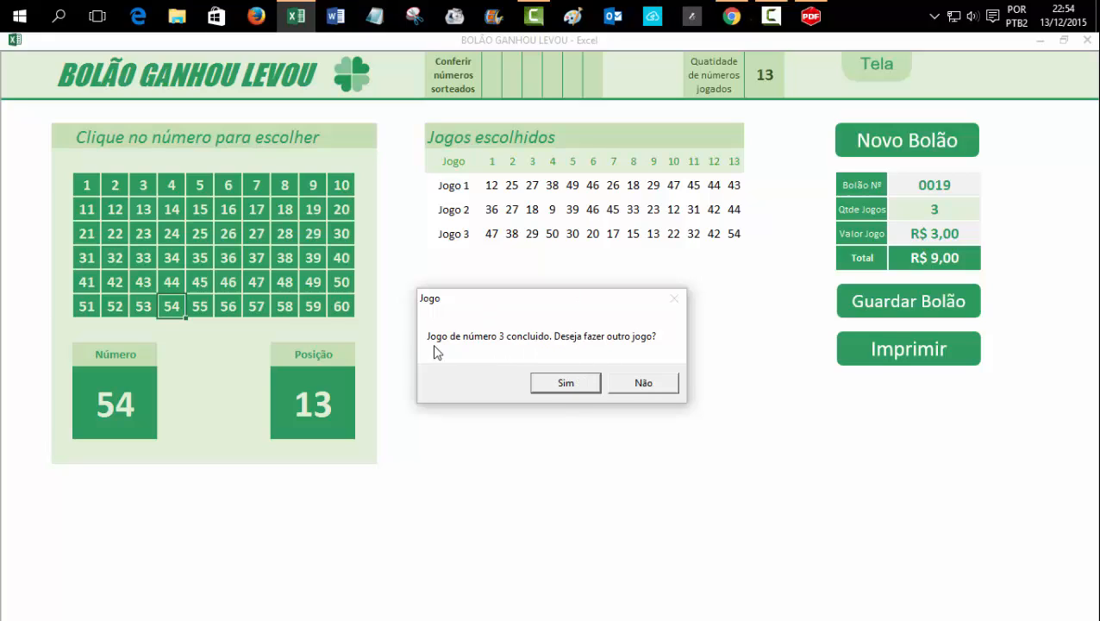
Step: Decline making another game and try to choose number 37 from the grid of the closed bolão
click(643, 382)
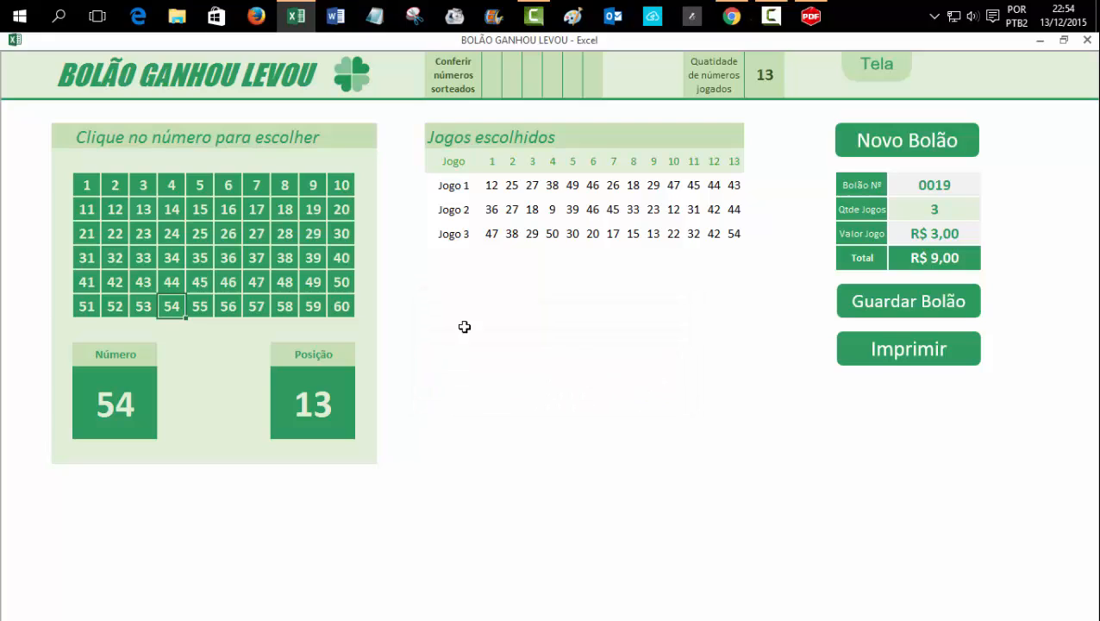
click(266, 262)
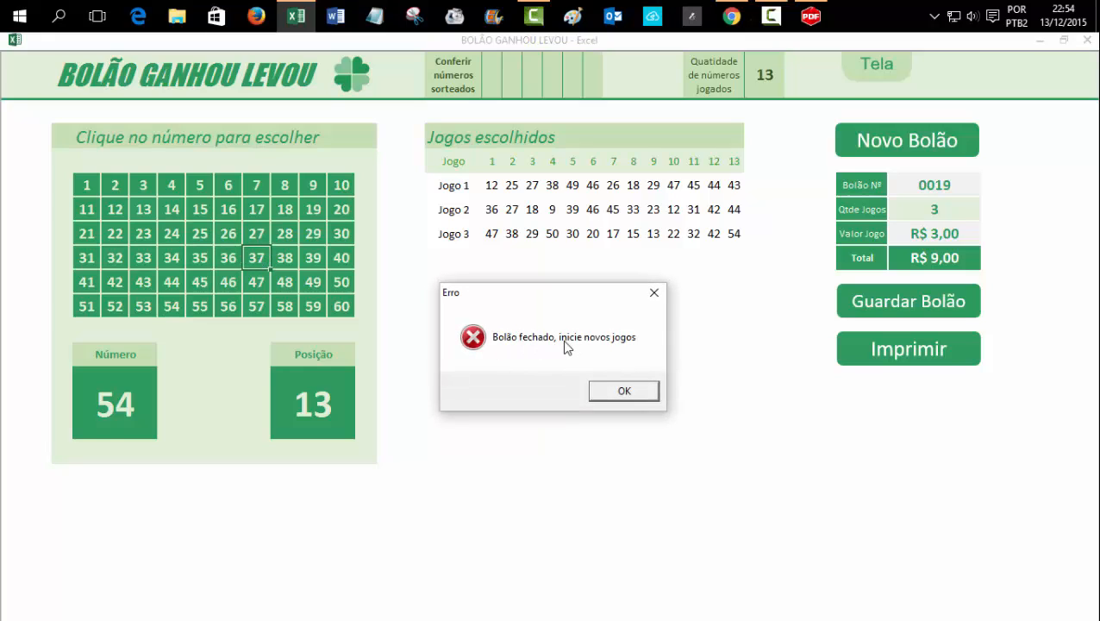
click(624, 391)
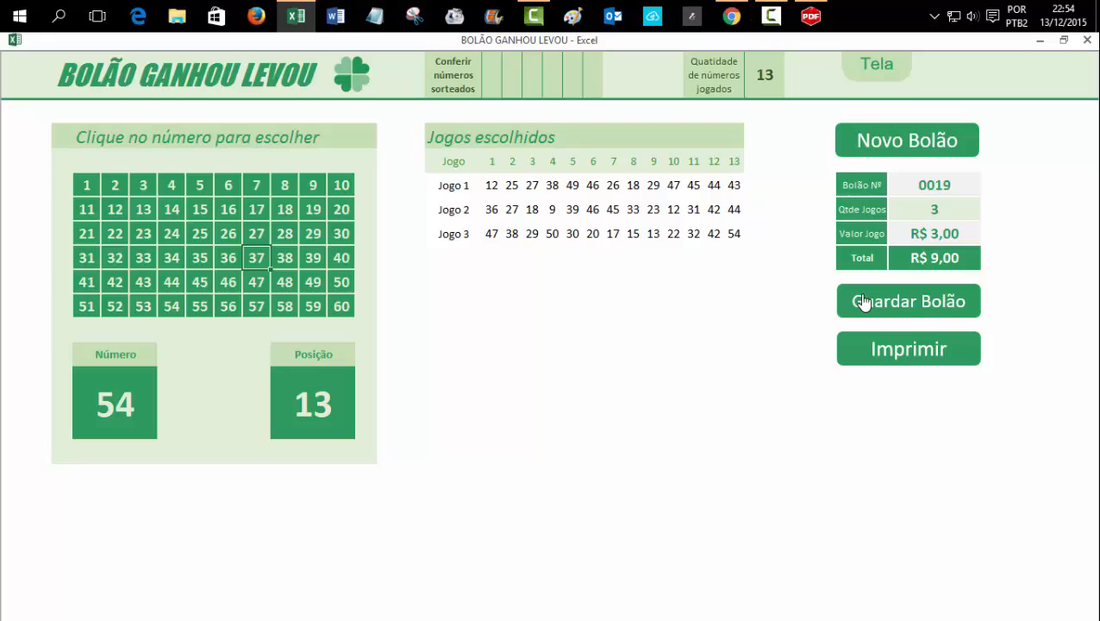
Step: Store the finished bolão and print it to a PDF saved as BOLÃO GANHOU LEVOUm
click(913, 309)
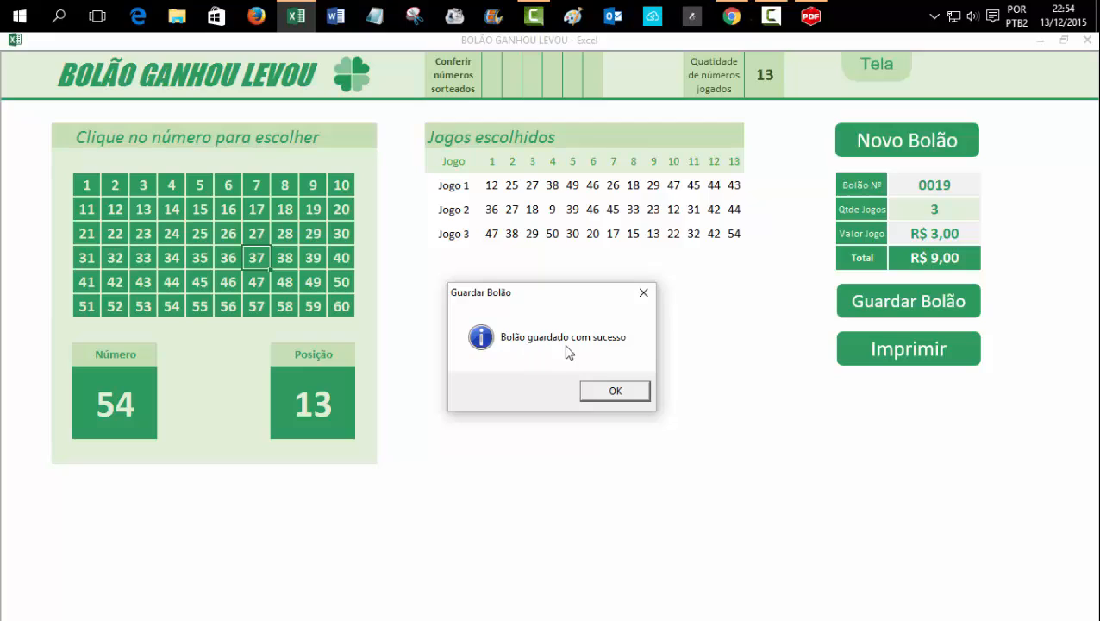
click(608, 391)
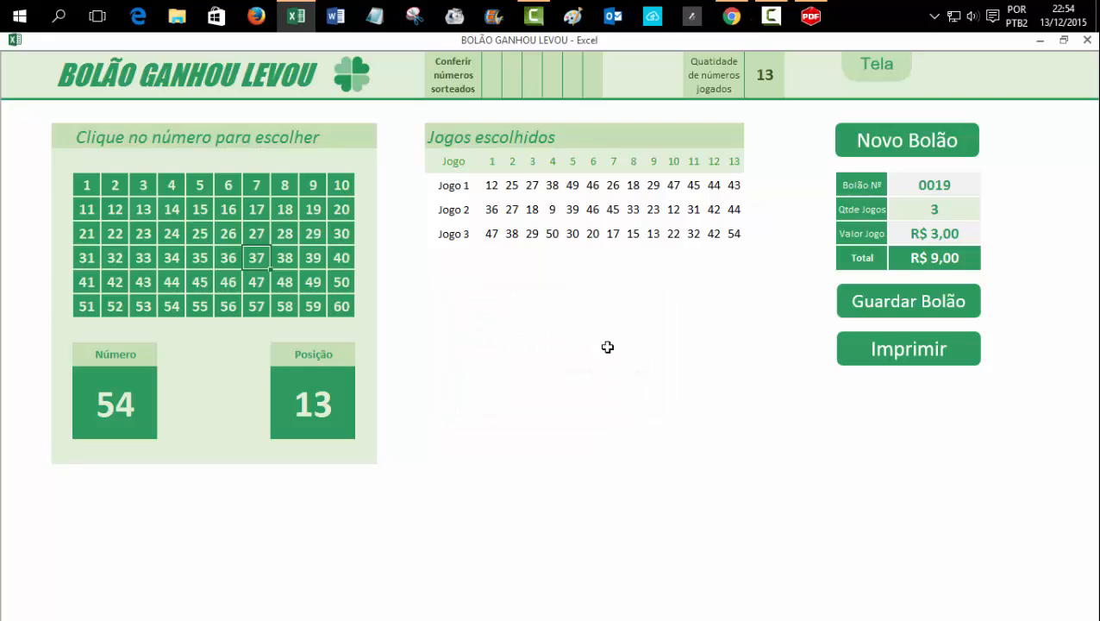
click(911, 355)
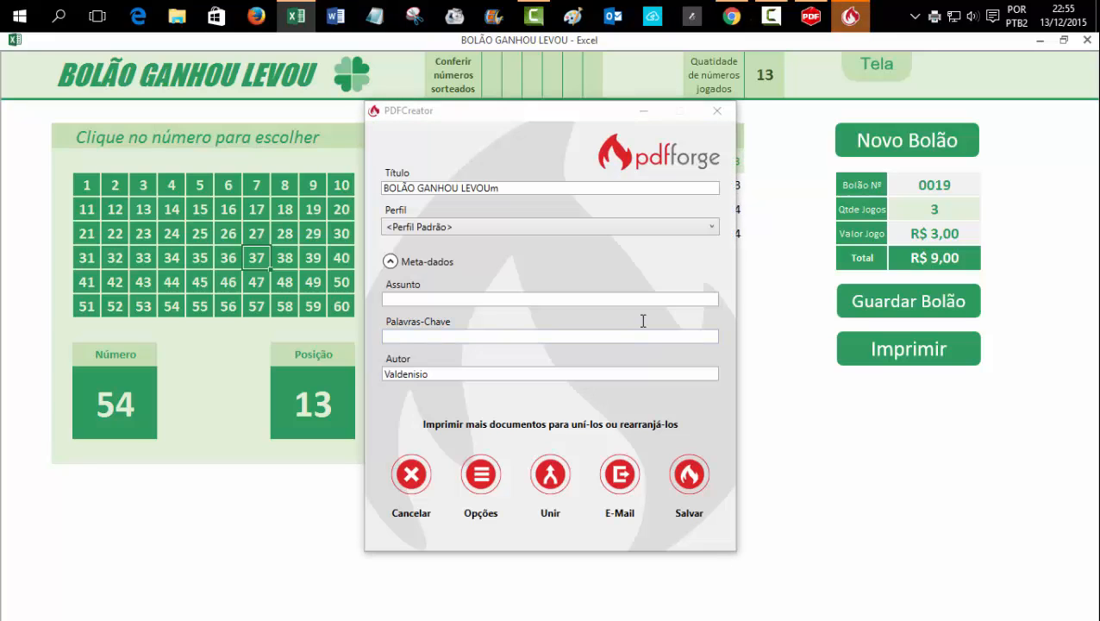
click(689, 482)
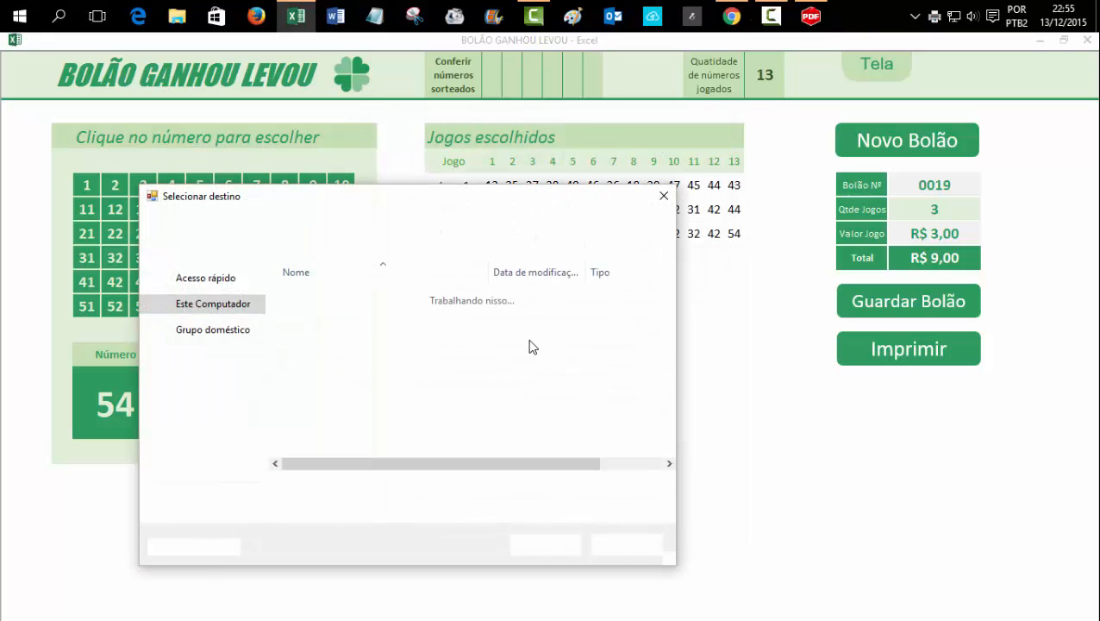
click(554, 542)
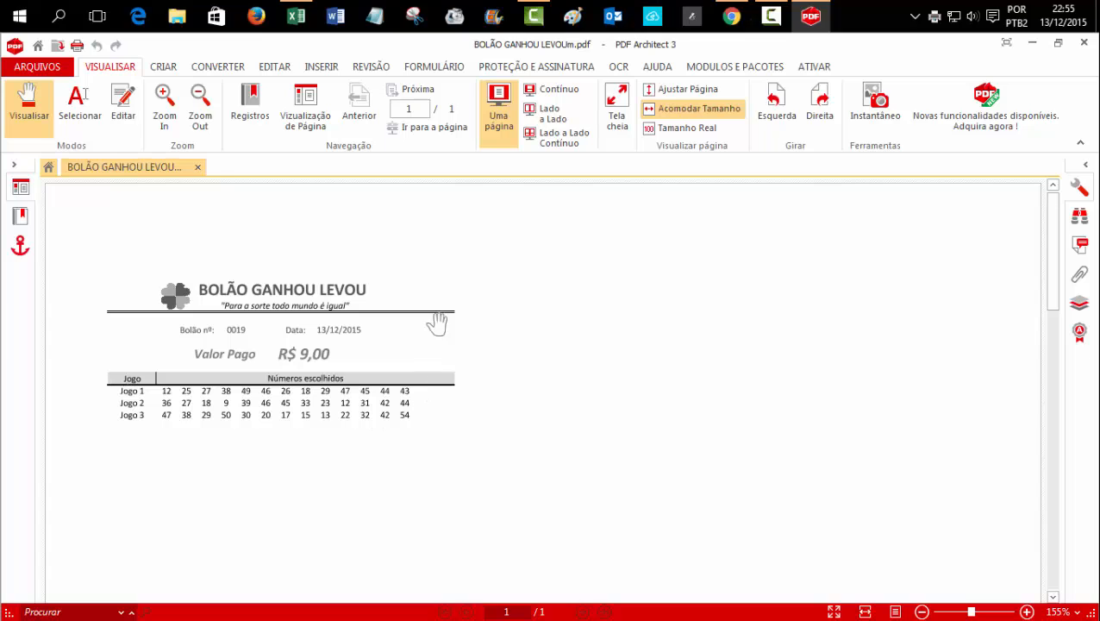
Step: Examine the printed bolão receipt with its date, amount paid and chosen numbers, and close the PDF viewer
scroll(672, 328, down, 1)
scroll(671, 328, down, 2)
scroll(671, 328, up, 2)
scroll(672, 329, down, 1)
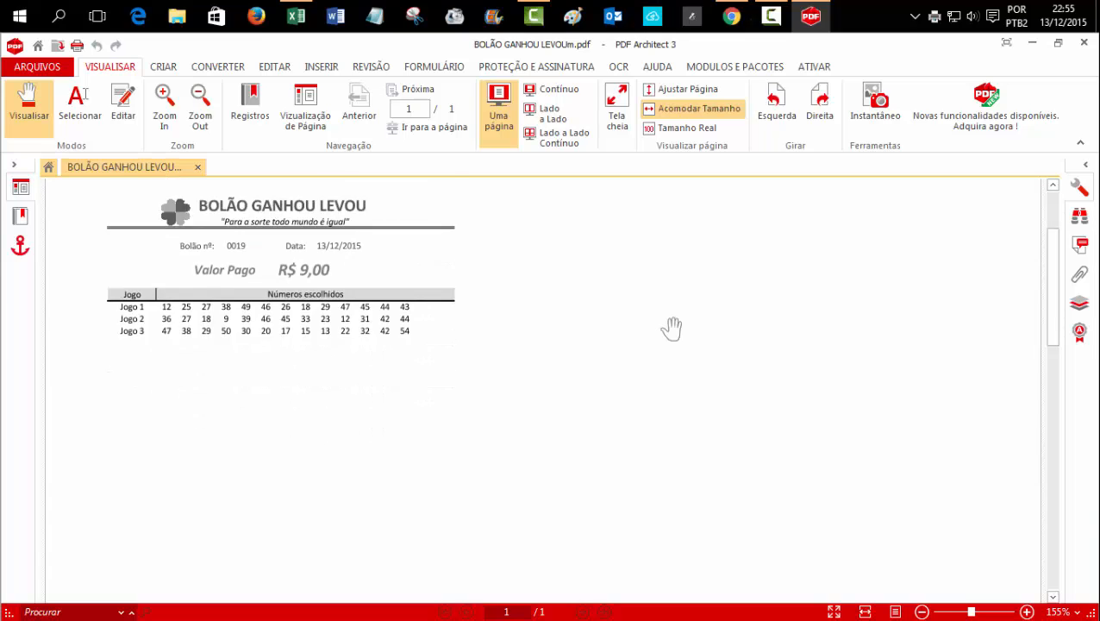
scroll(672, 328, up, 1)
scroll(671, 329, down, 3)
scroll(672, 329, up, 3)
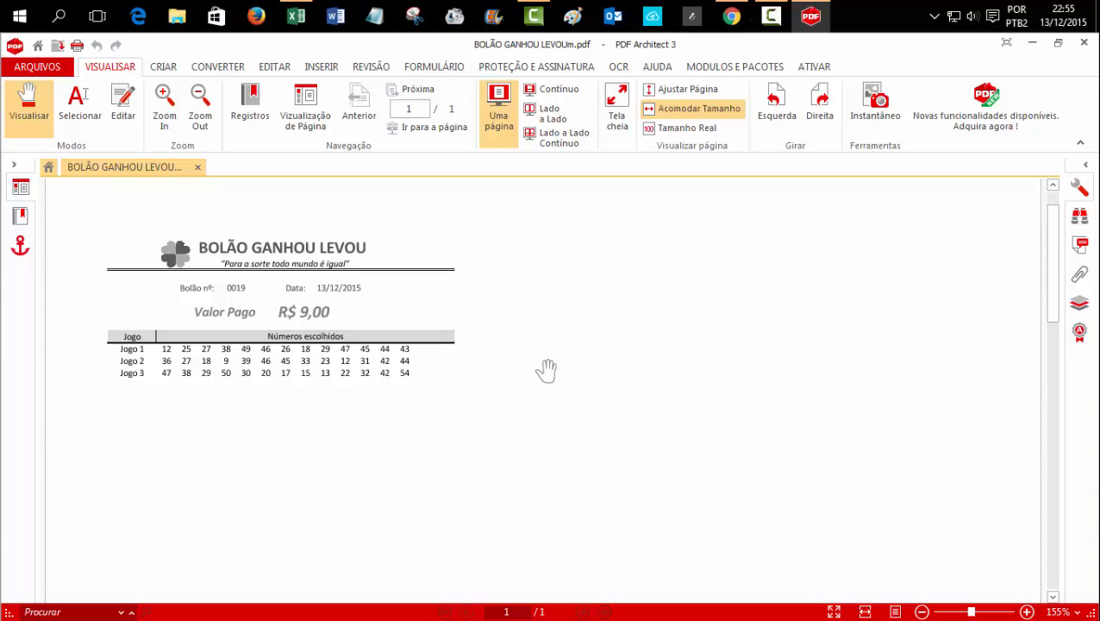
scroll(544, 377, down, 3)
scroll(545, 377, up, 4)
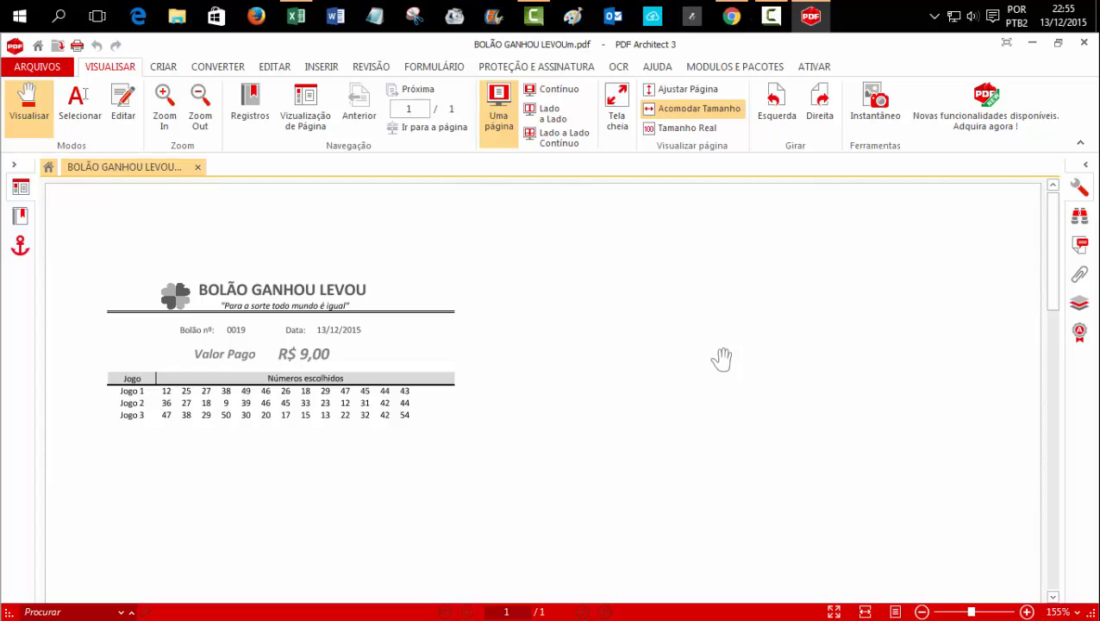
click(1083, 48)
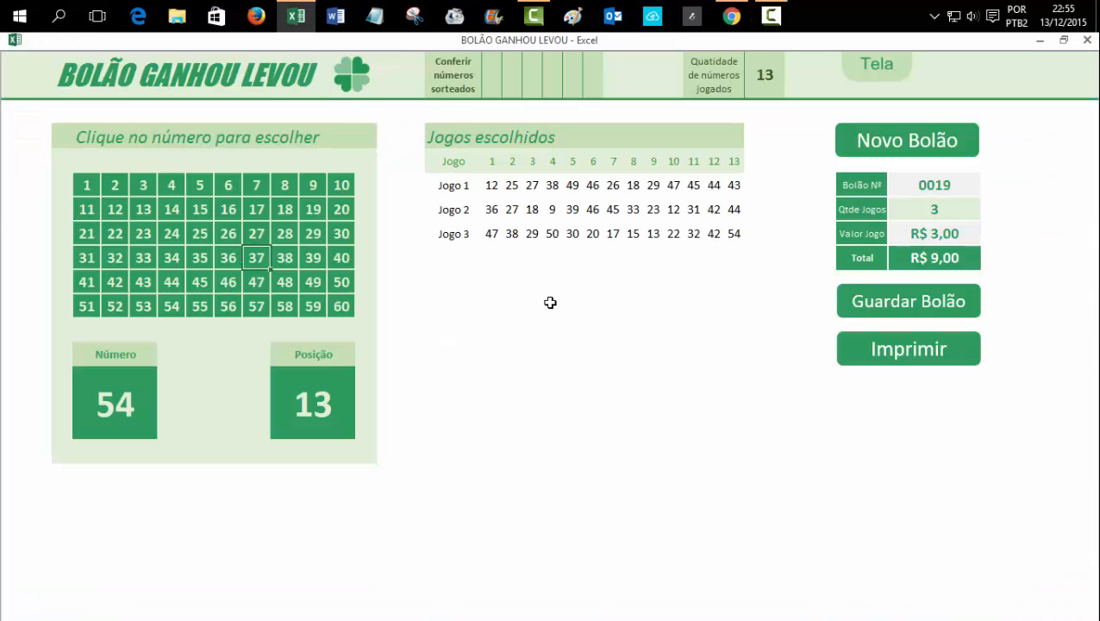
Step: Start a new bolão and recall the stored bolão number 5 for checking
click(880, 155)
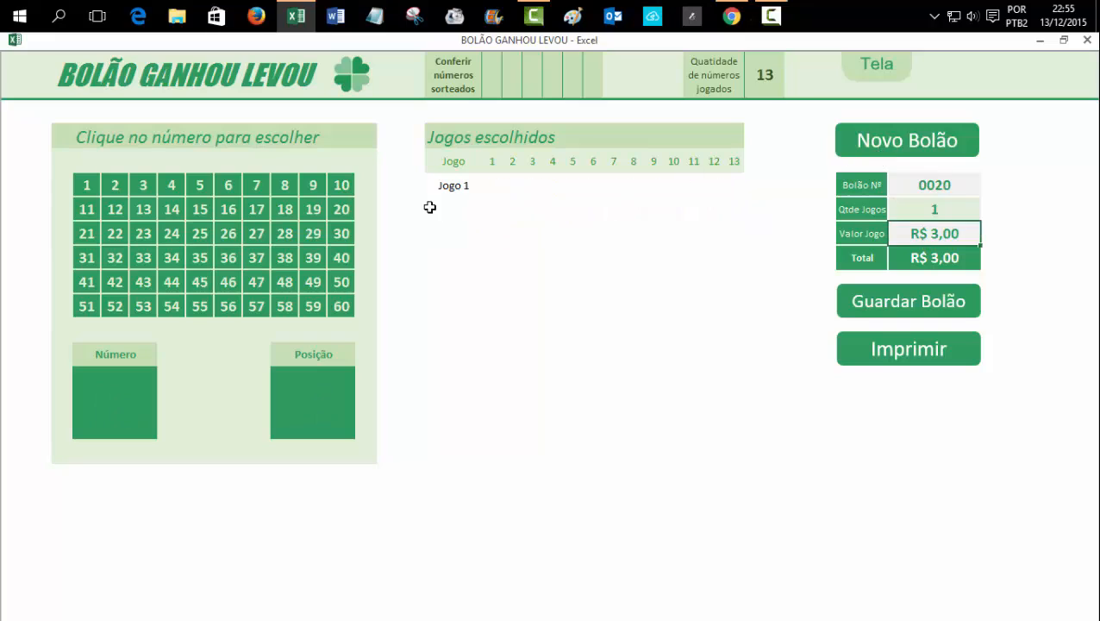
click(930, 184)
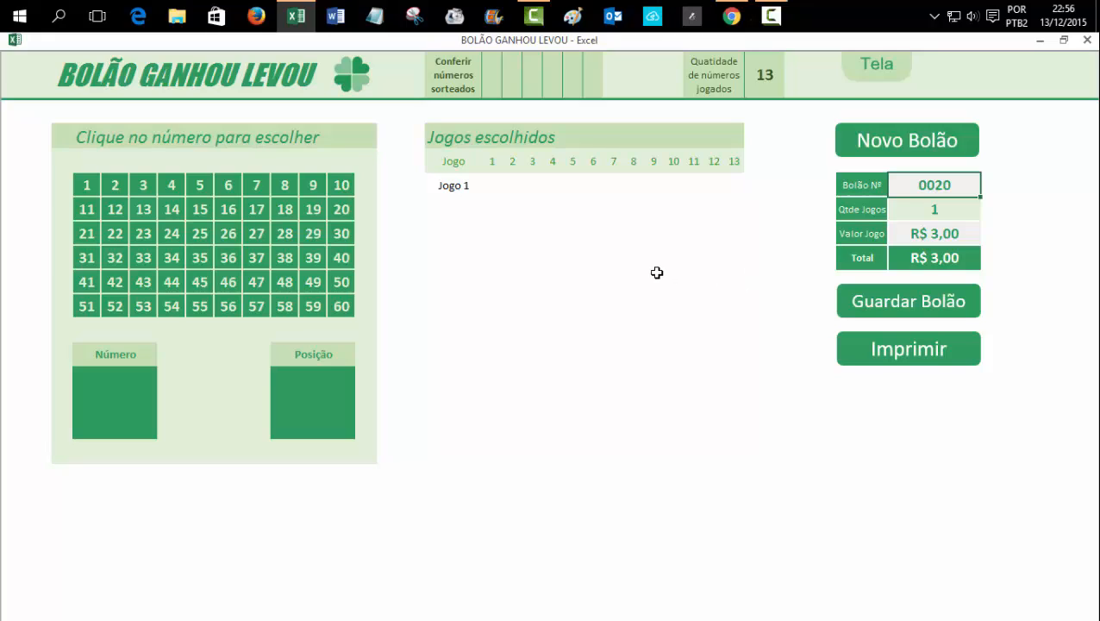
key(F2)
text(5)
key(Return)
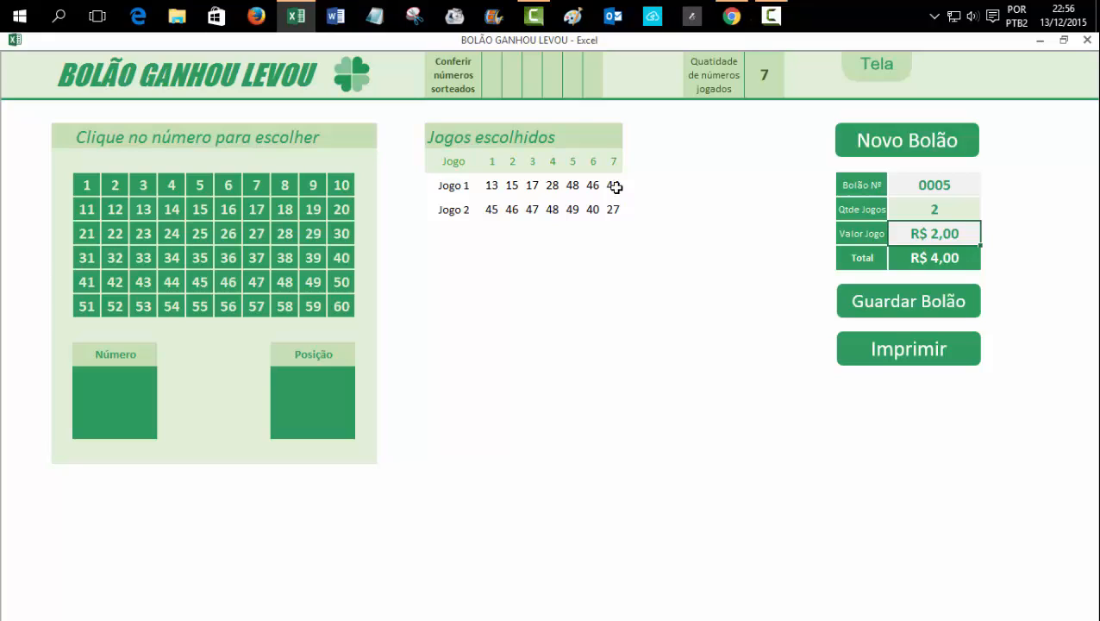
Step: Enter 11, 13 and 48 as the first three drawn numbers to check against the recalled games
click(499, 76)
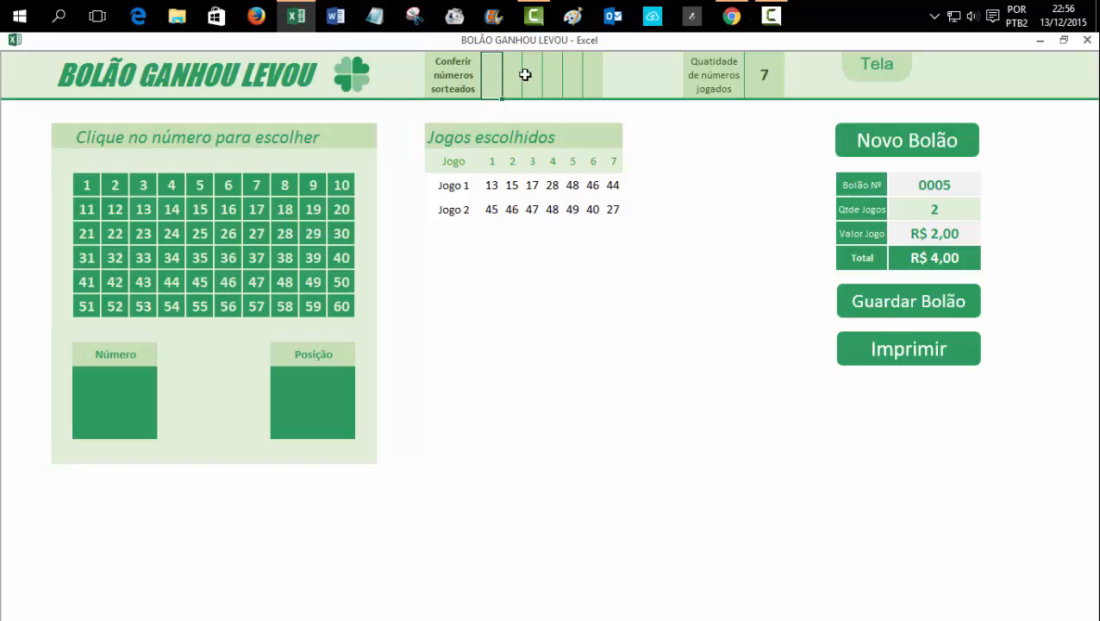
click(591, 75)
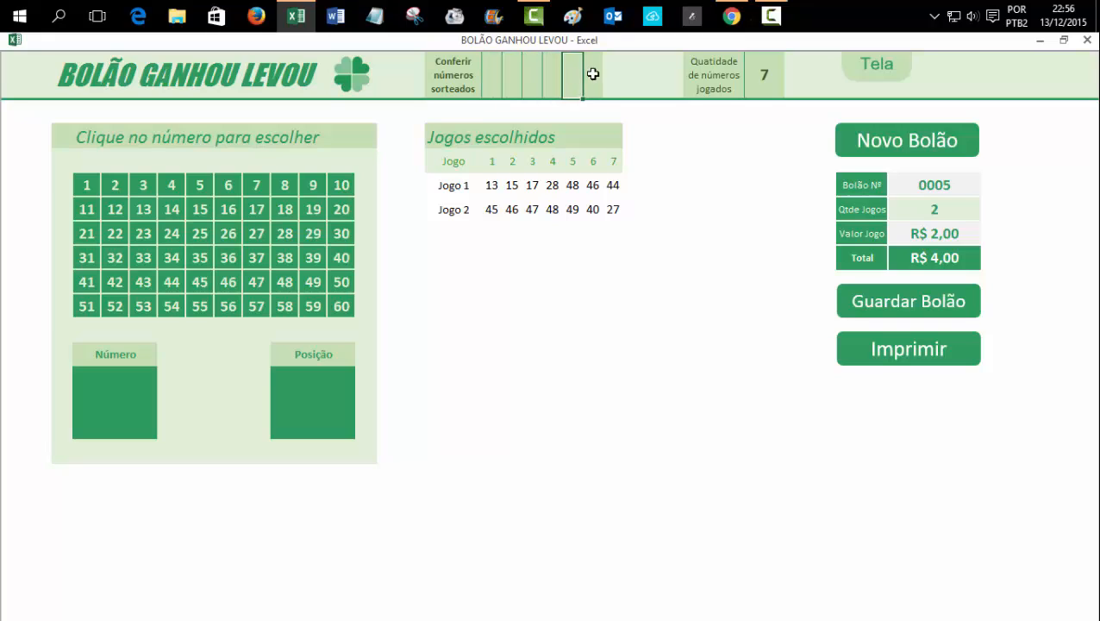
click(492, 76)
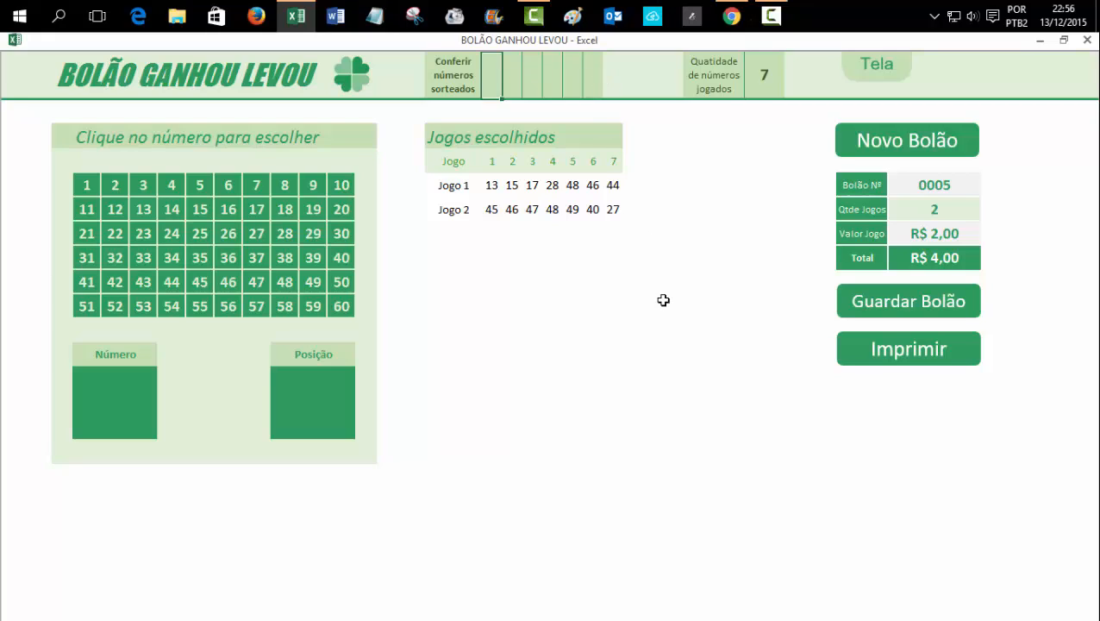
text(11)
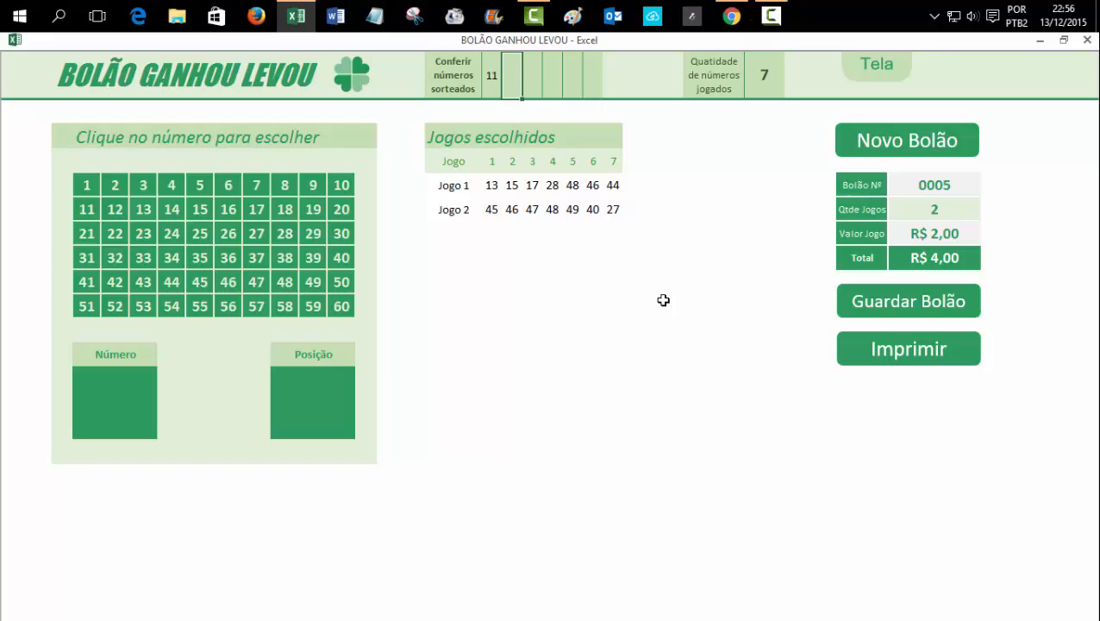
text(13)
key(Tab)
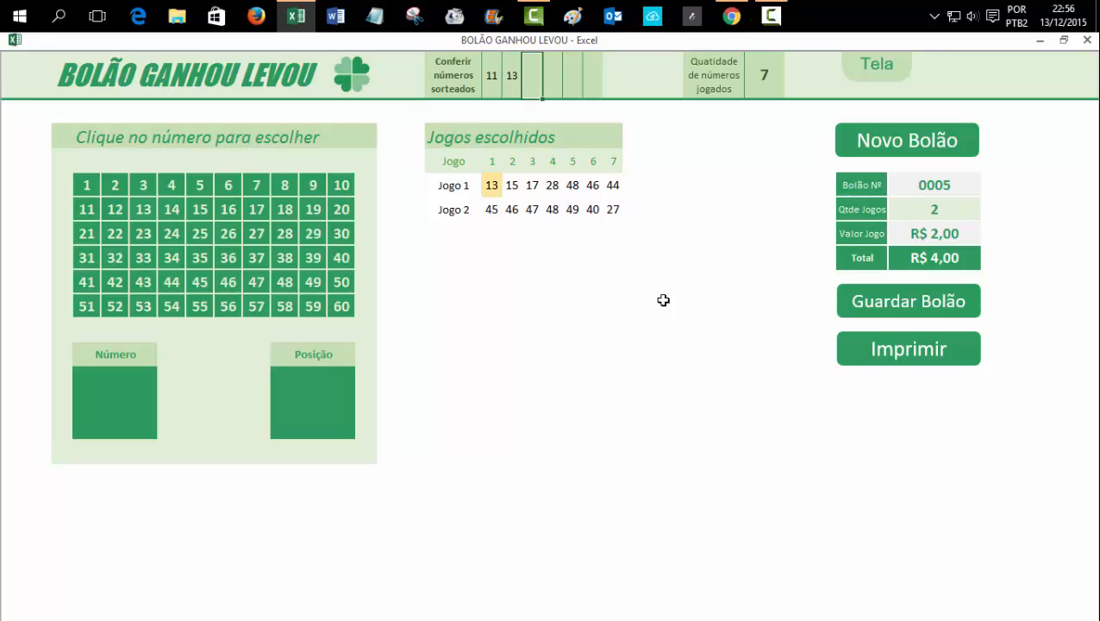
text(48)
key(Tab)
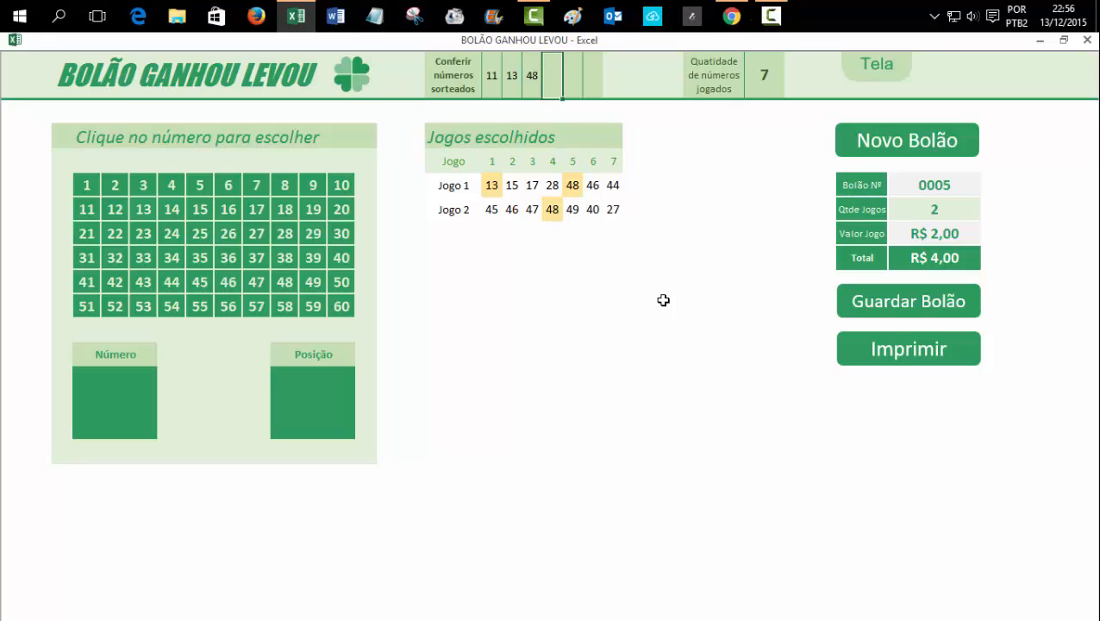
Step: Enter 50 and 36 as the fourth and fifth drawn numbers to check
key(BackSpace)
text(50)
key(Tab)
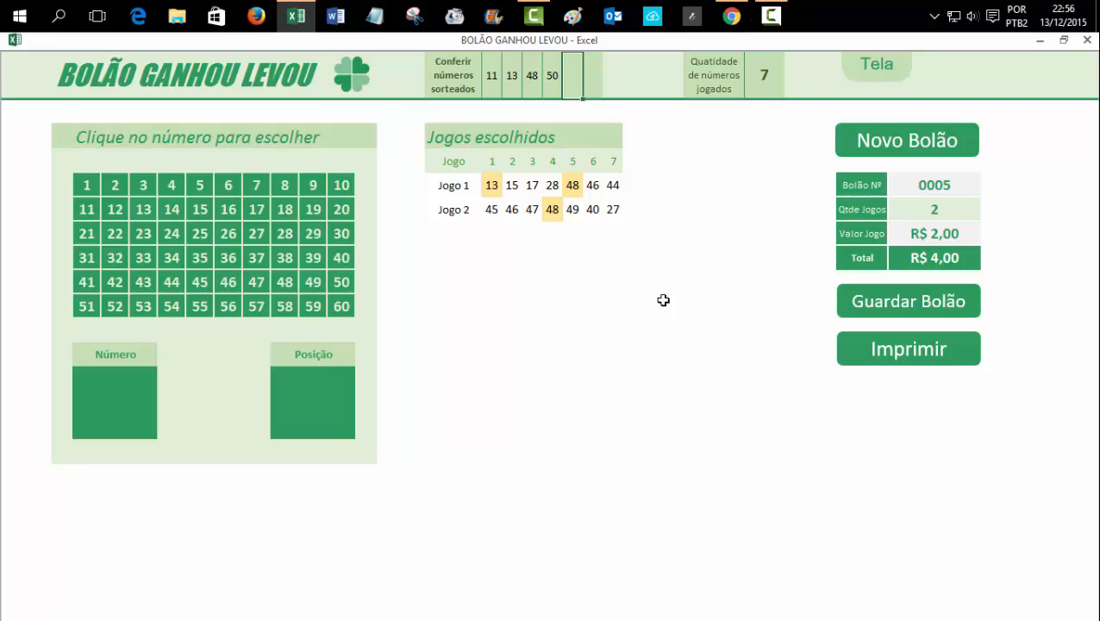
key(BackSpace)
text(36)
key(Tab)
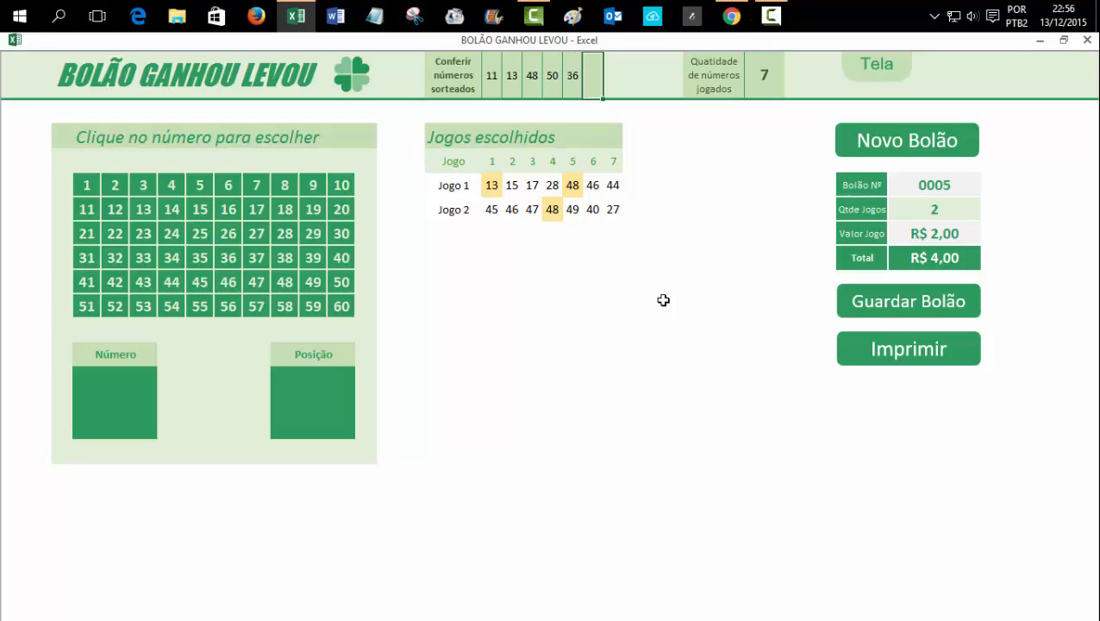
Step: Enter 45 as the sixth drawn number and examine the highlighted matches in Jogo 1 and Jogo 2
text(45)
key(Return)
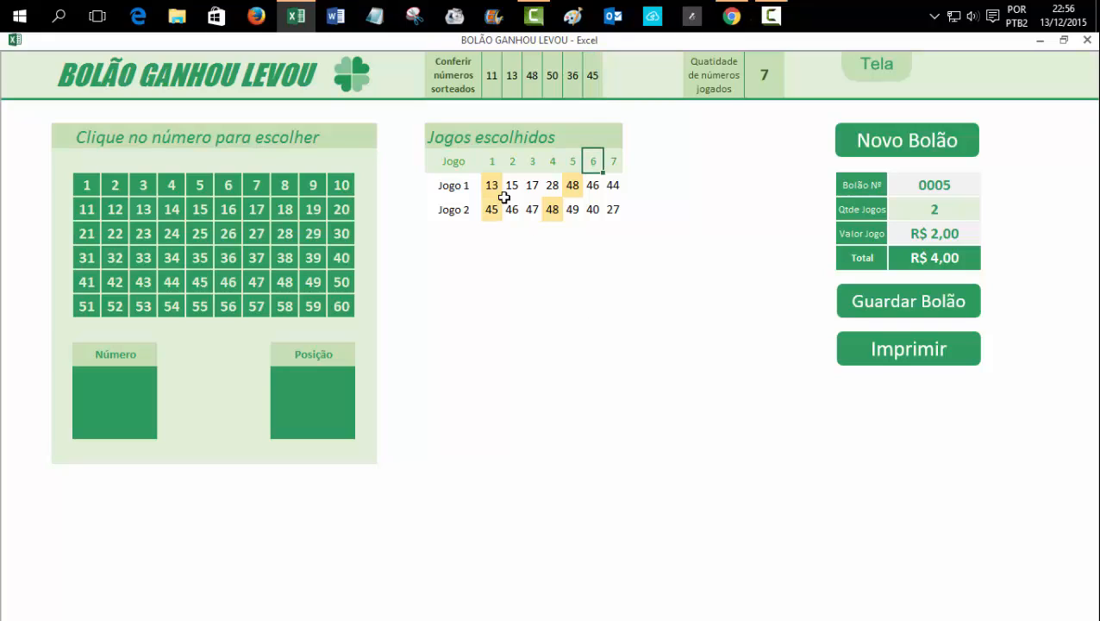
drag(488, 184, 614, 181)
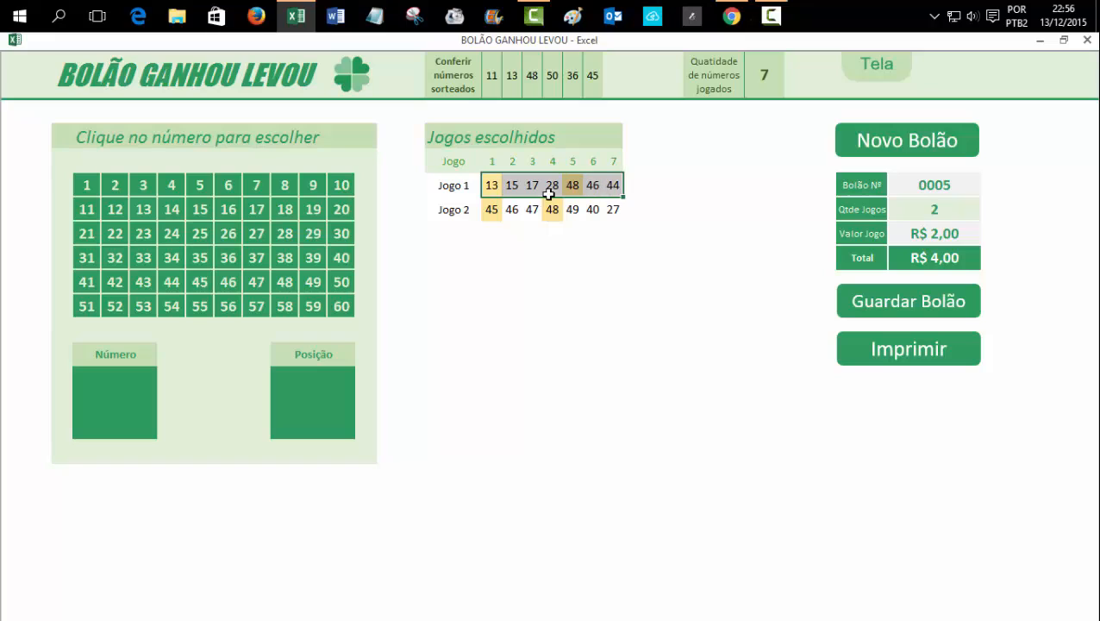
drag(490, 210, 610, 210)
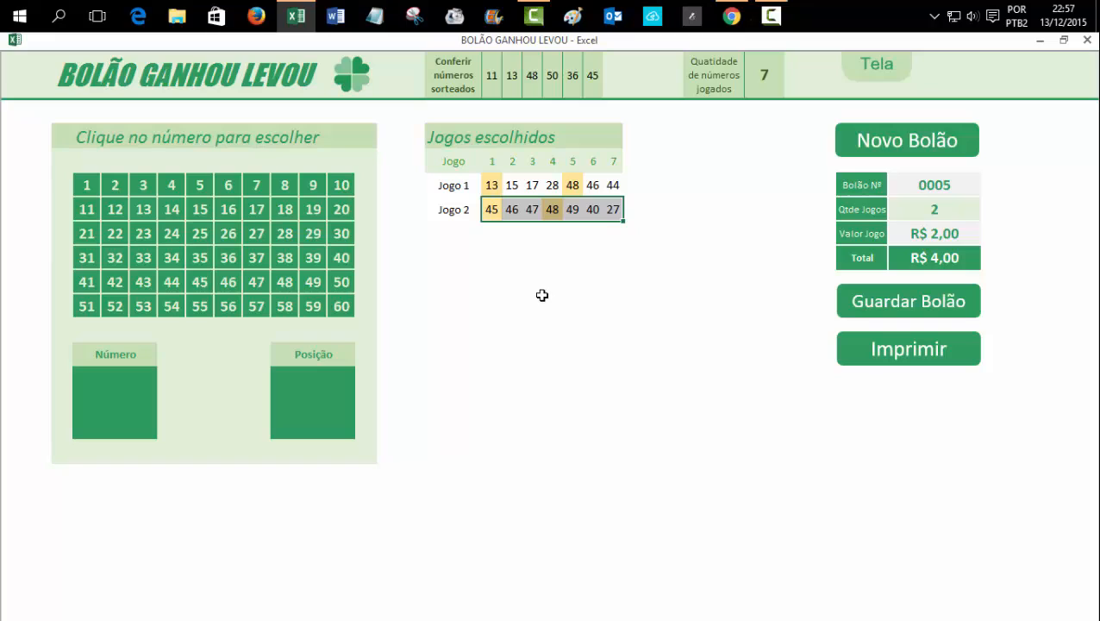
click(509, 229)
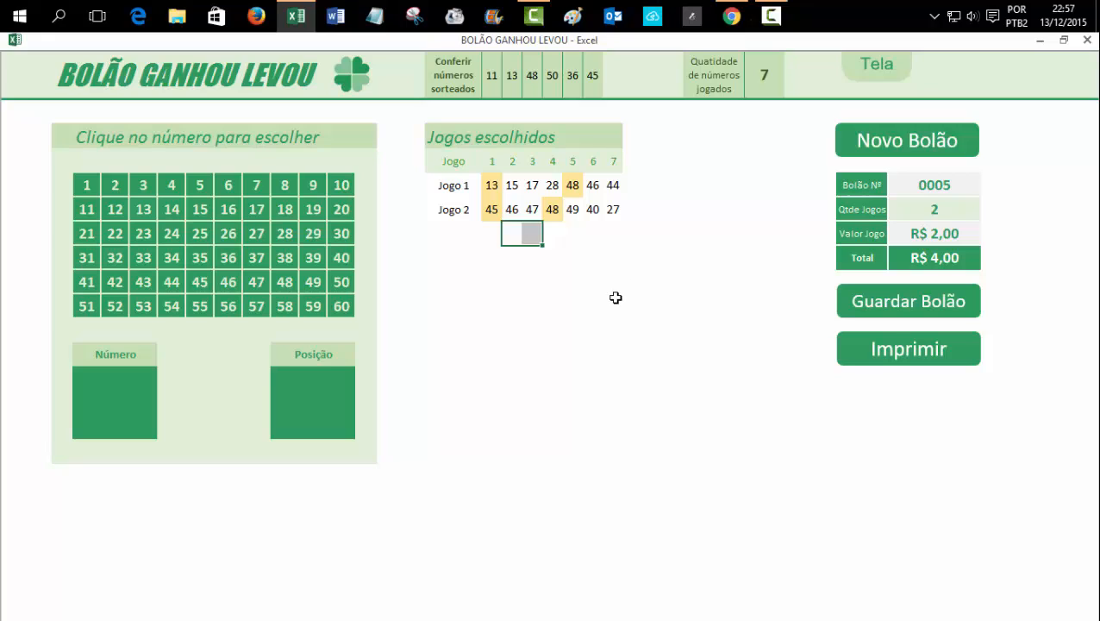
click(574, 286)
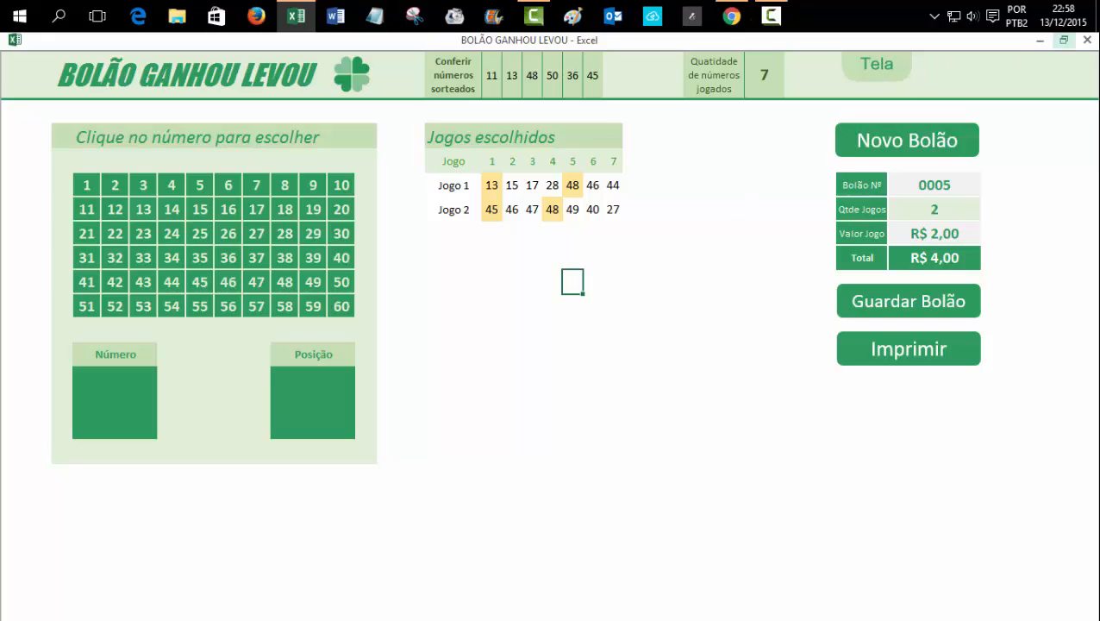
Step: Close the bolão workbook and open a new blank Excel workbook in a maximized window
click(1088, 40)
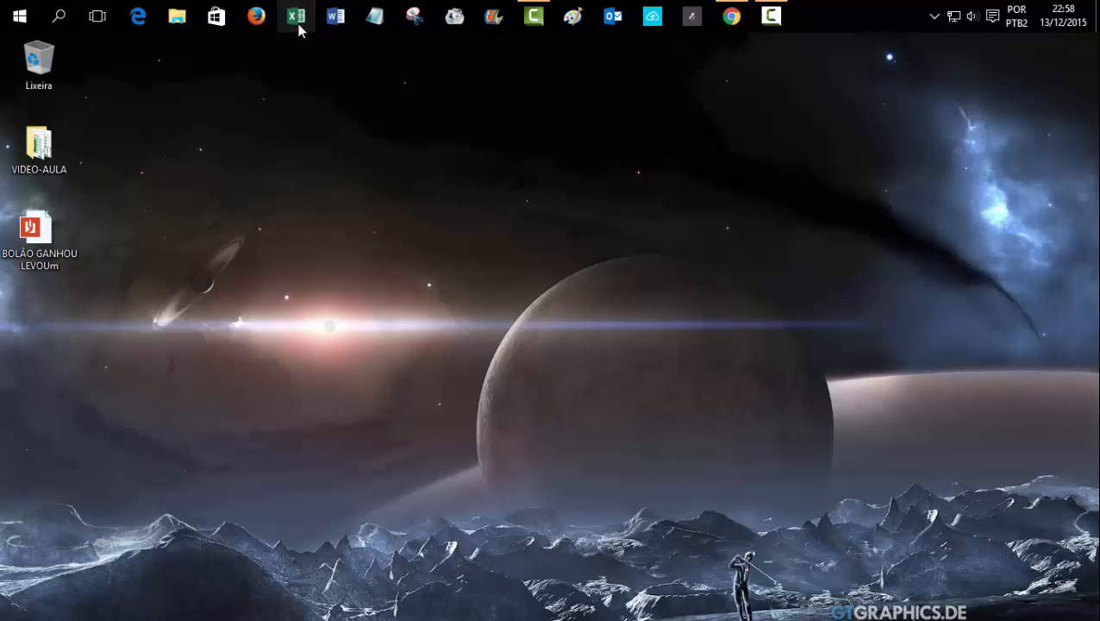
click(298, 26)
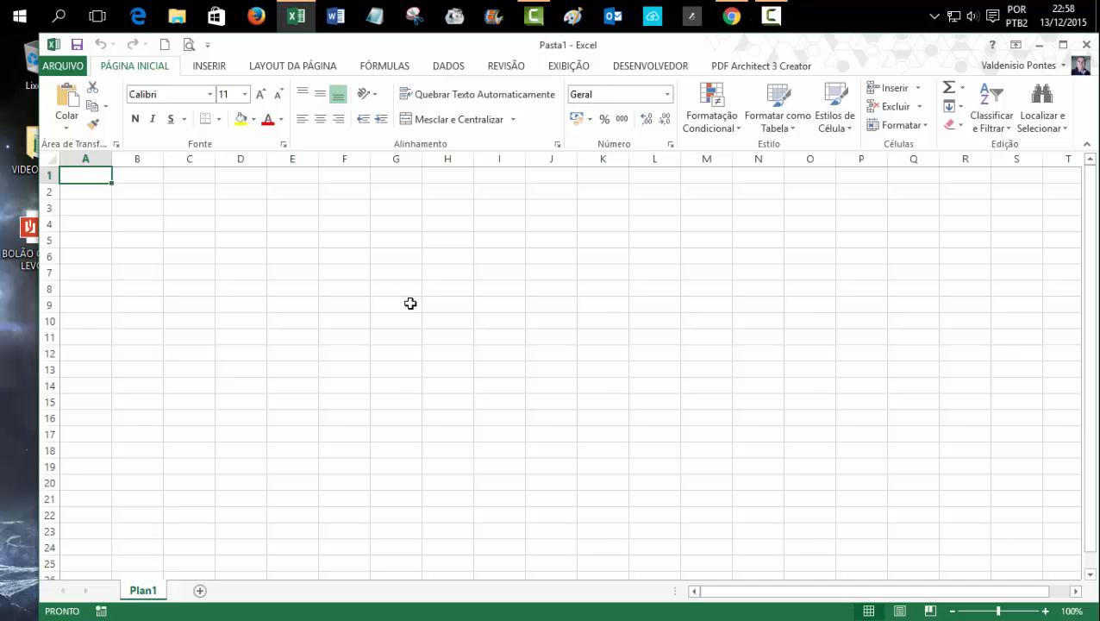
double_click(948, 54)
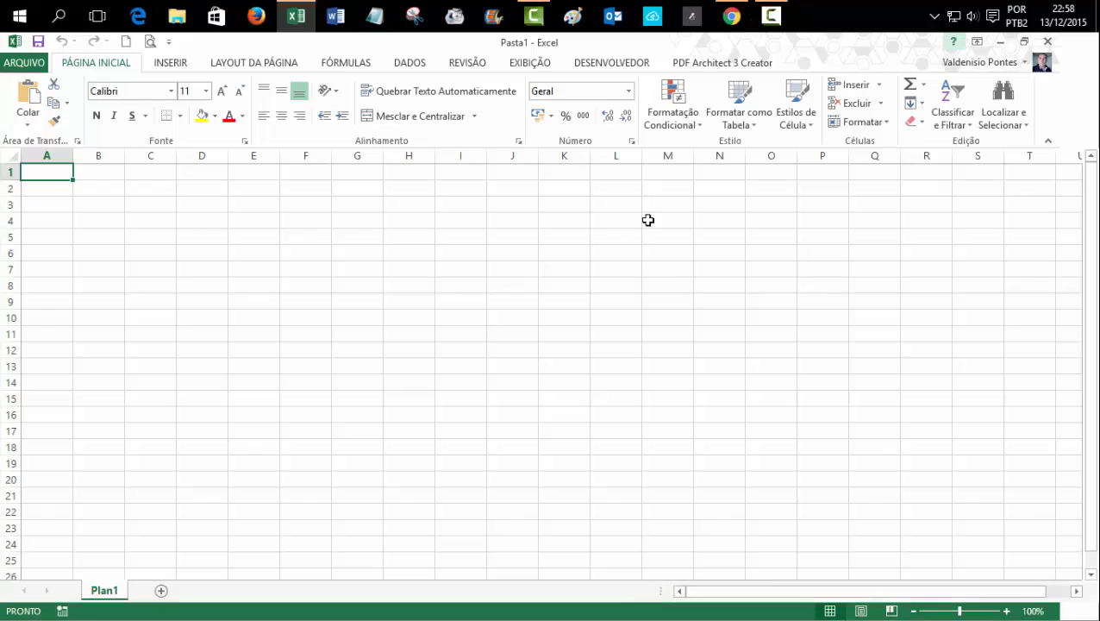
click(512, 254)
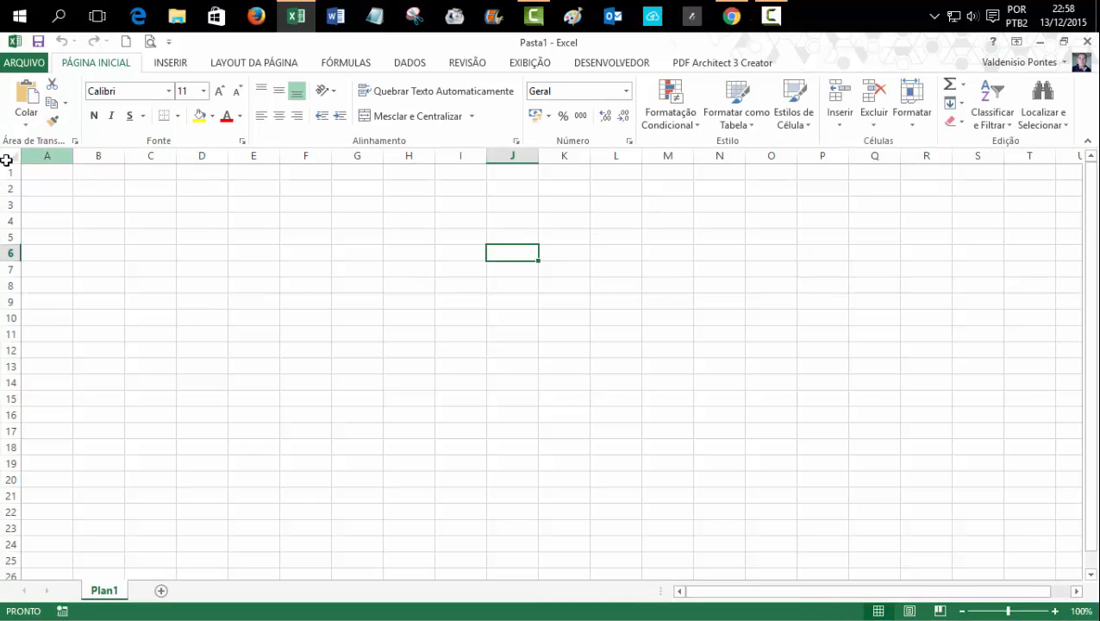
Step: Increase the height of all rows on the sheet by about half and middle-align every cell vertically
click(10, 157)
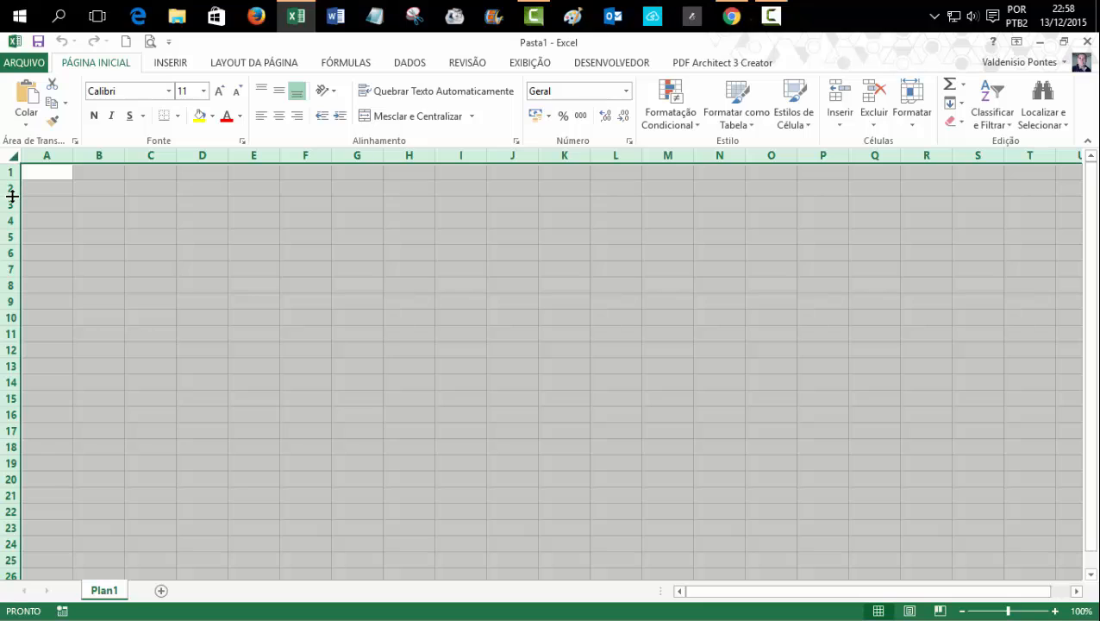
drag(12, 197, 12, 204)
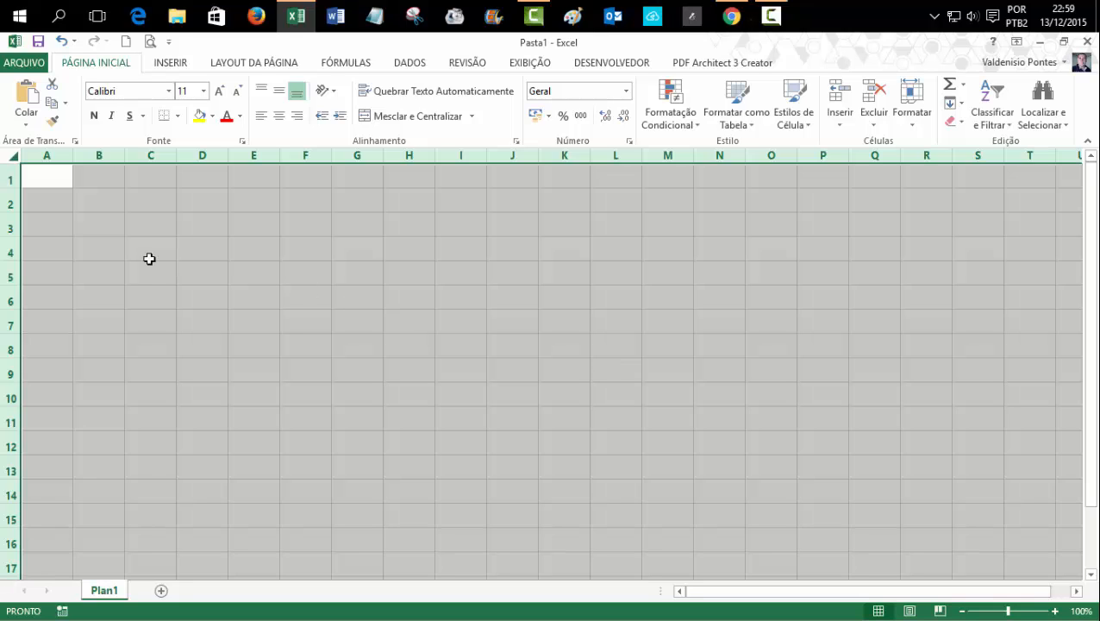
click(278, 95)
click(482, 307)
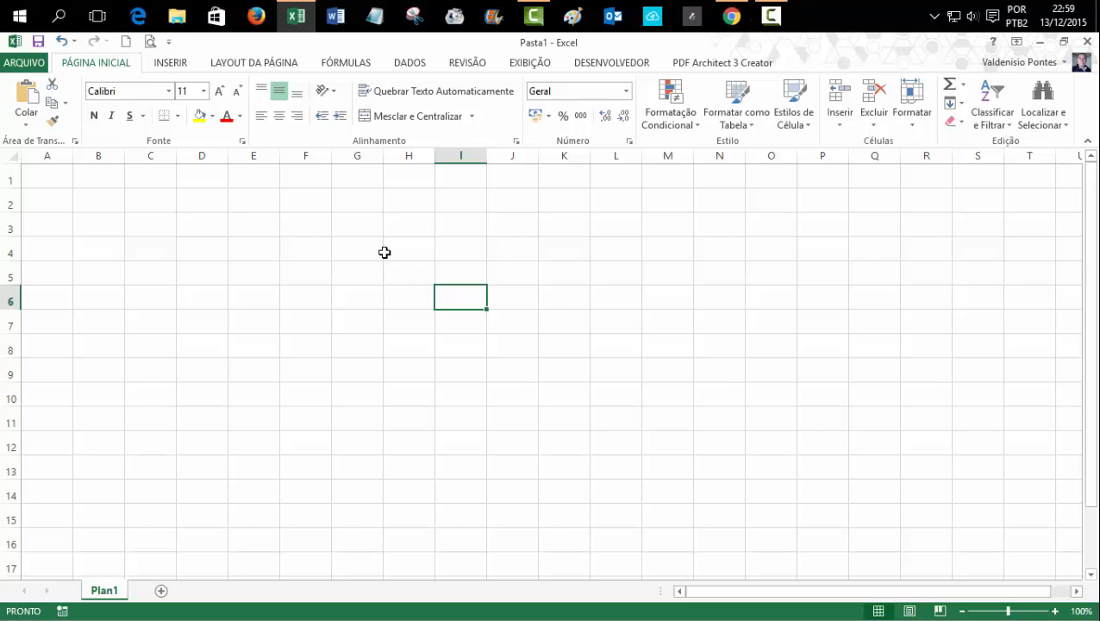
Step: Make row 1 about twice as tall as the other rows and fill it with the lightest green theme colour
click(7, 181)
drag(7, 180, 7, 210)
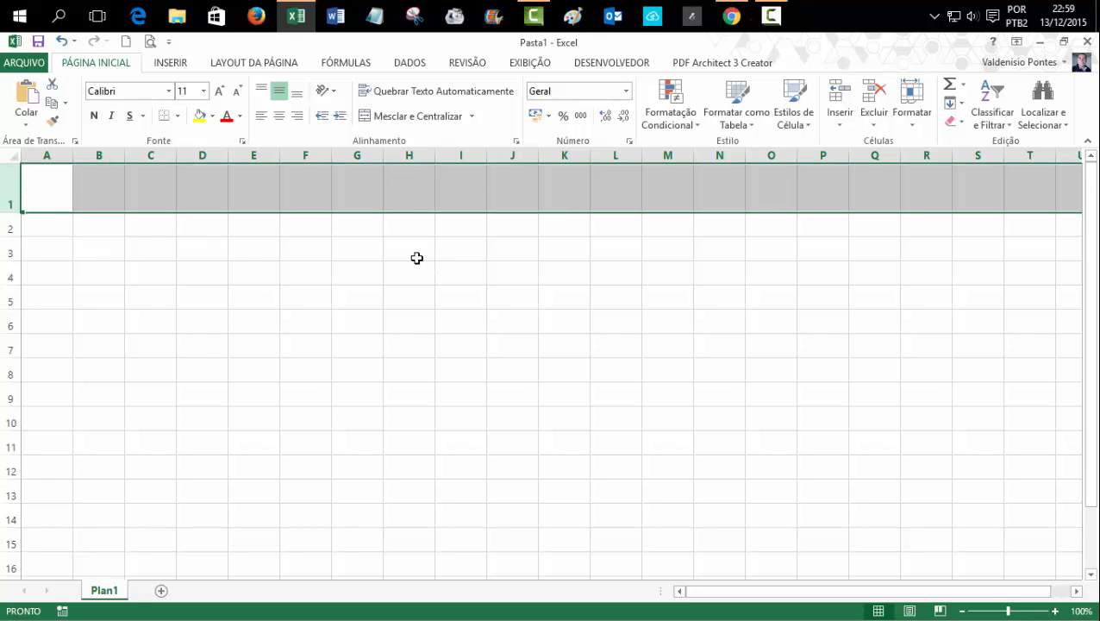
click(212, 116)
click(322, 169)
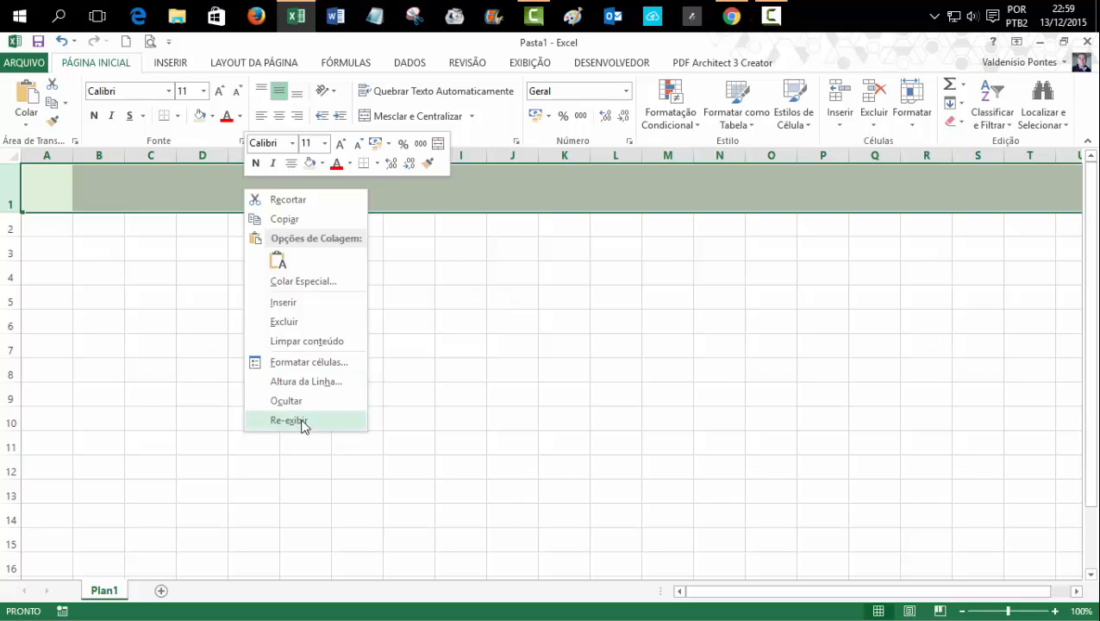
click(298, 365)
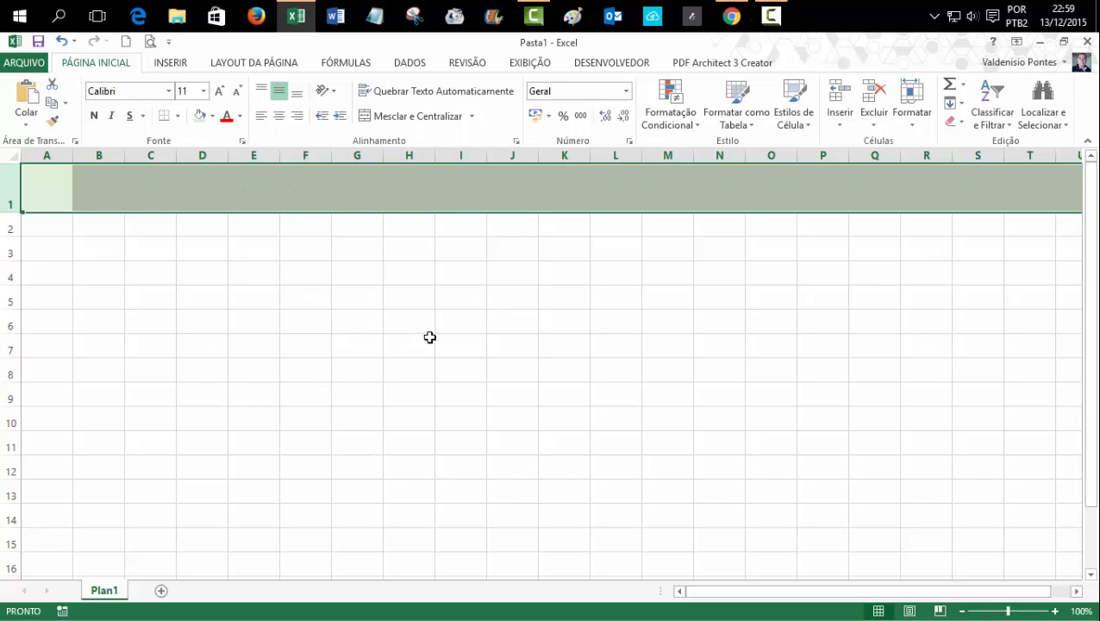
click(258, 208)
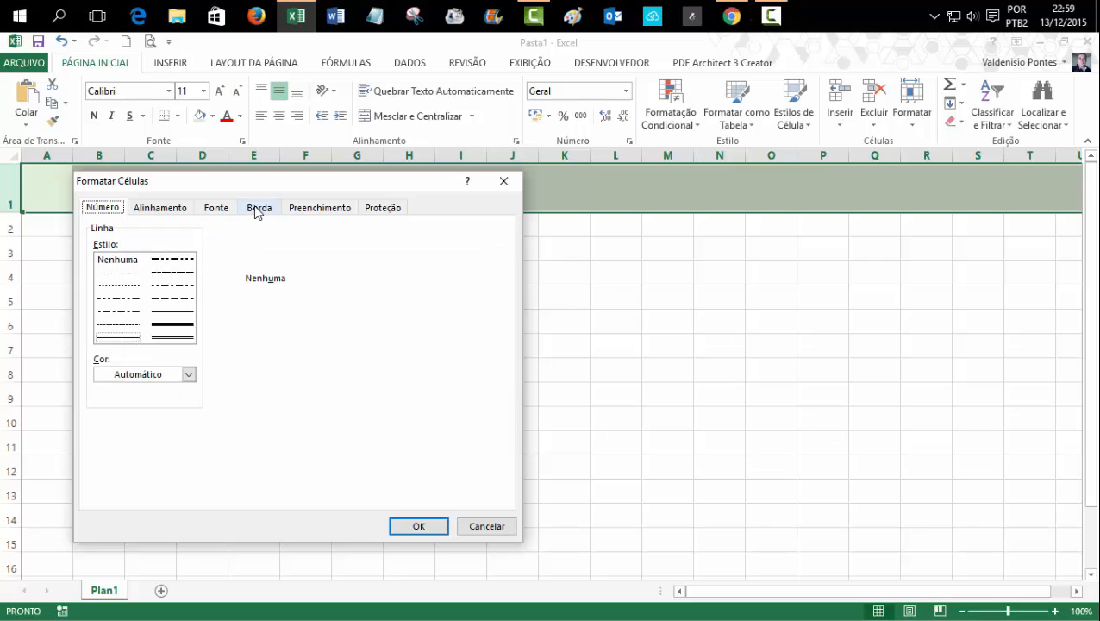
click(176, 327)
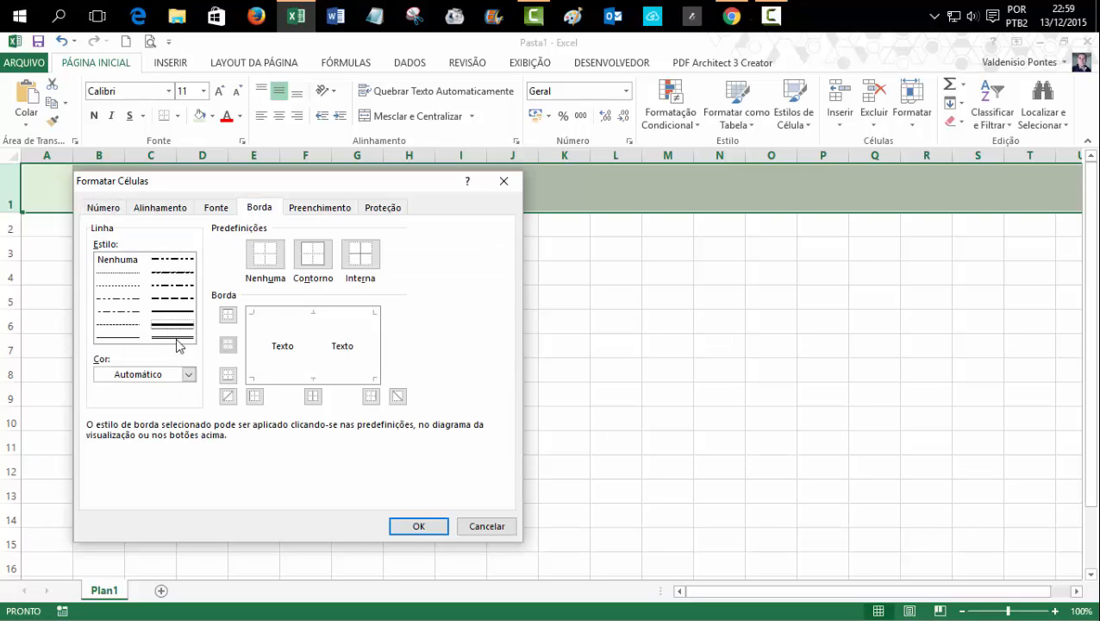
click(187, 374)
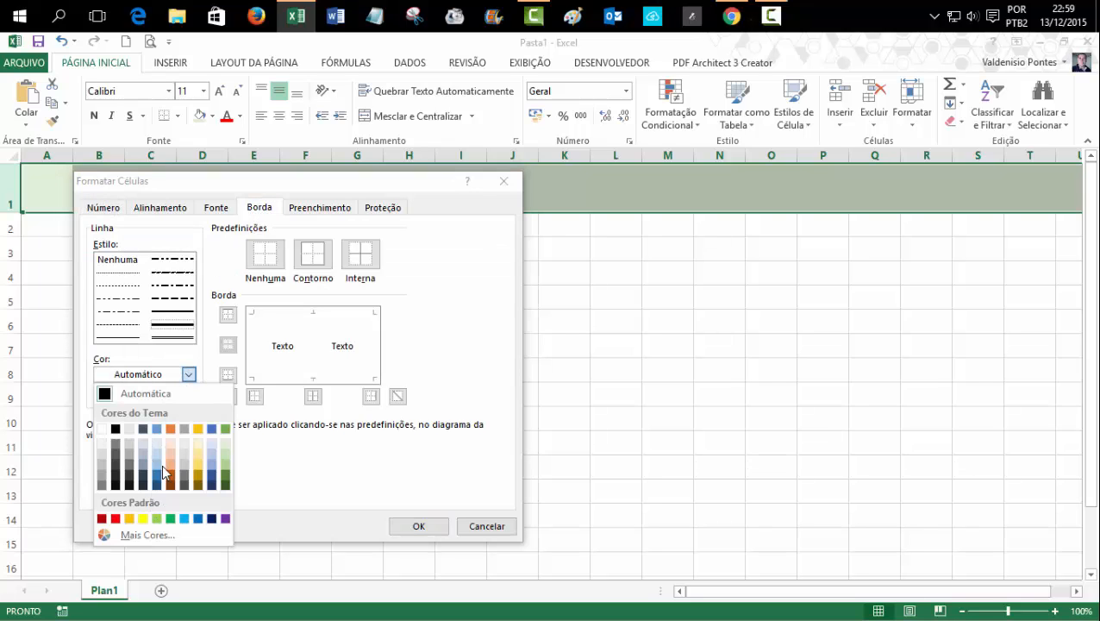
click(159, 535)
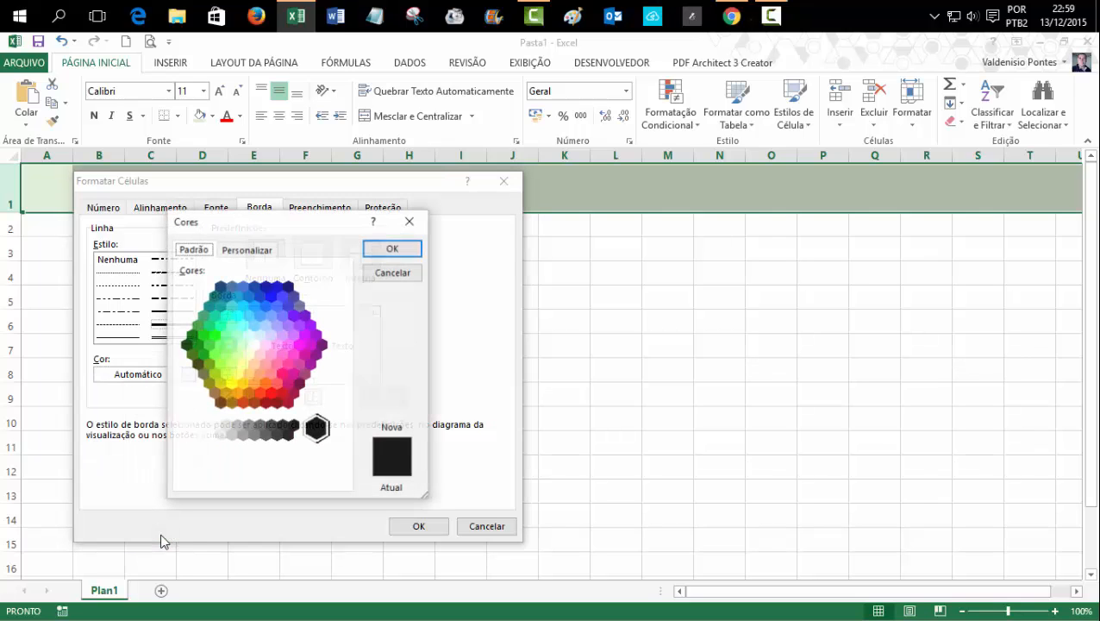
click(411, 273)
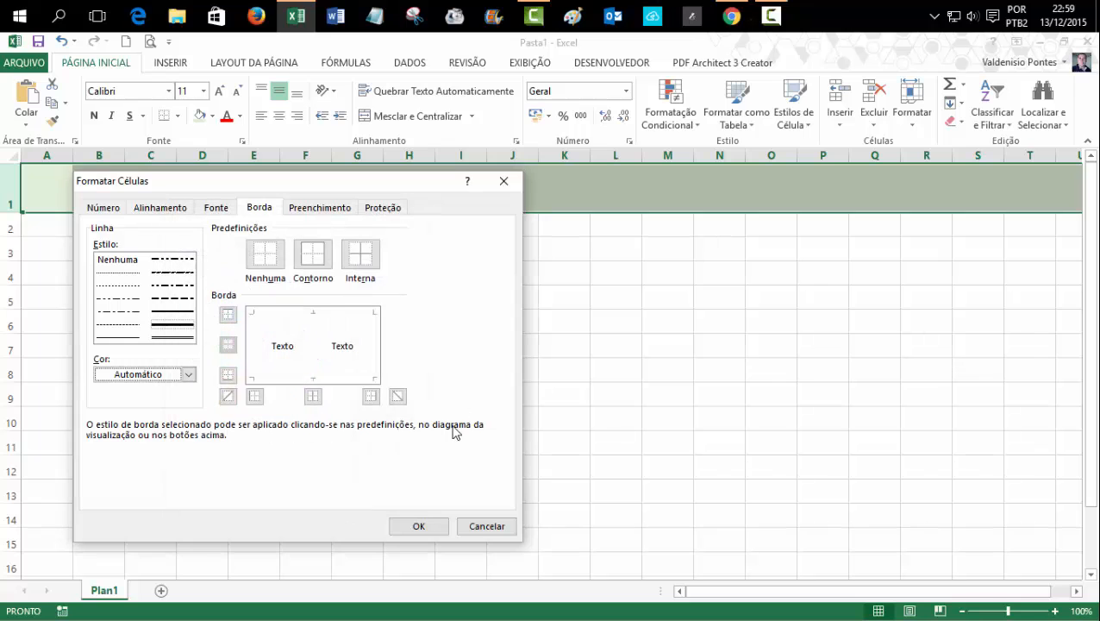
click(482, 526)
click(609, 360)
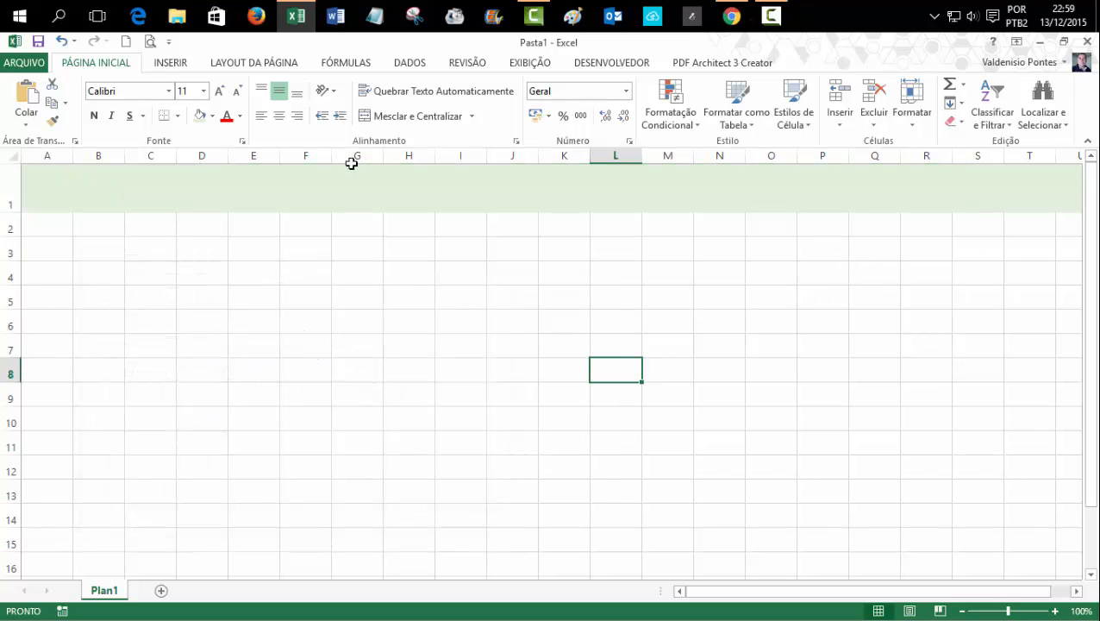
Step: Switch to Chrome and copy the small four-leaf clover image logo_megasena.png from the "megasena logo" image results
click(731, 17)
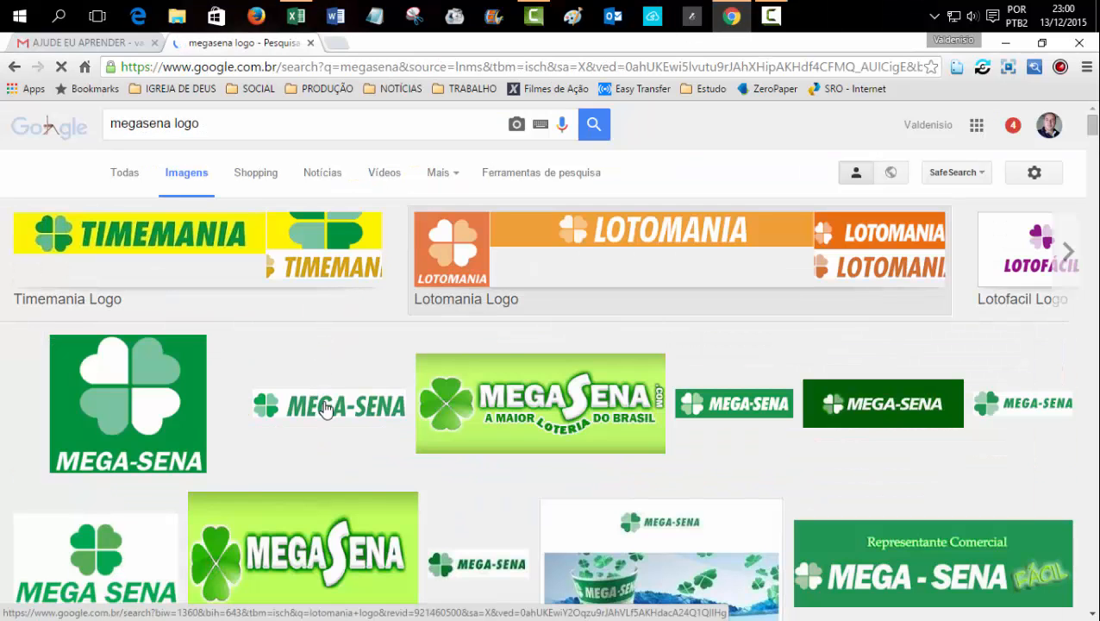
scroll(326, 406, down, 2)
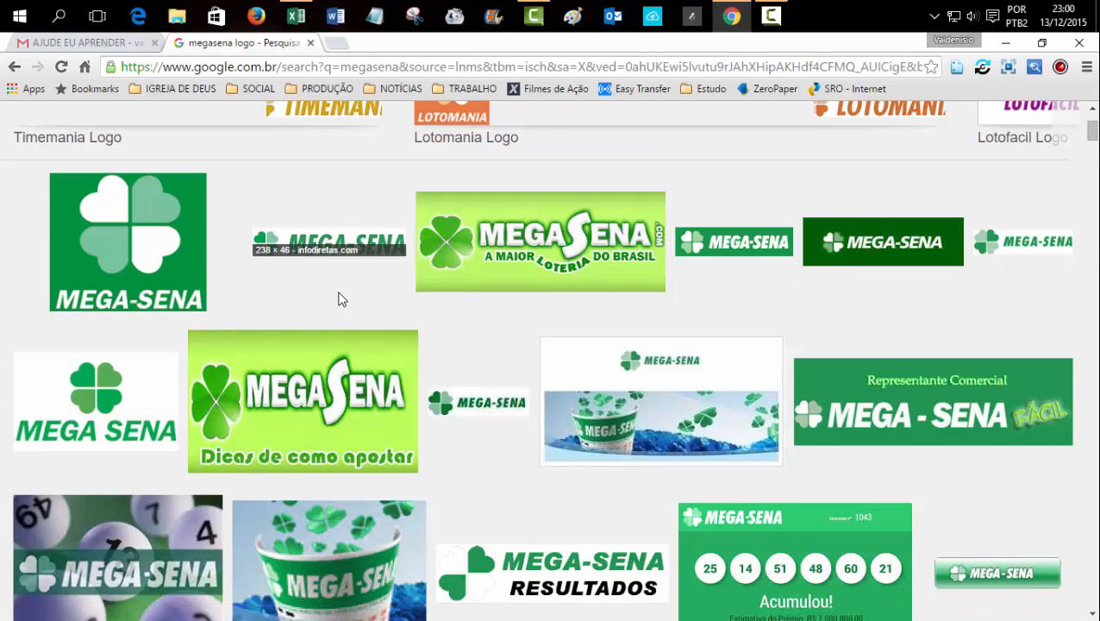
scroll(339, 299, down, 5)
scroll(340, 299, down, 2)
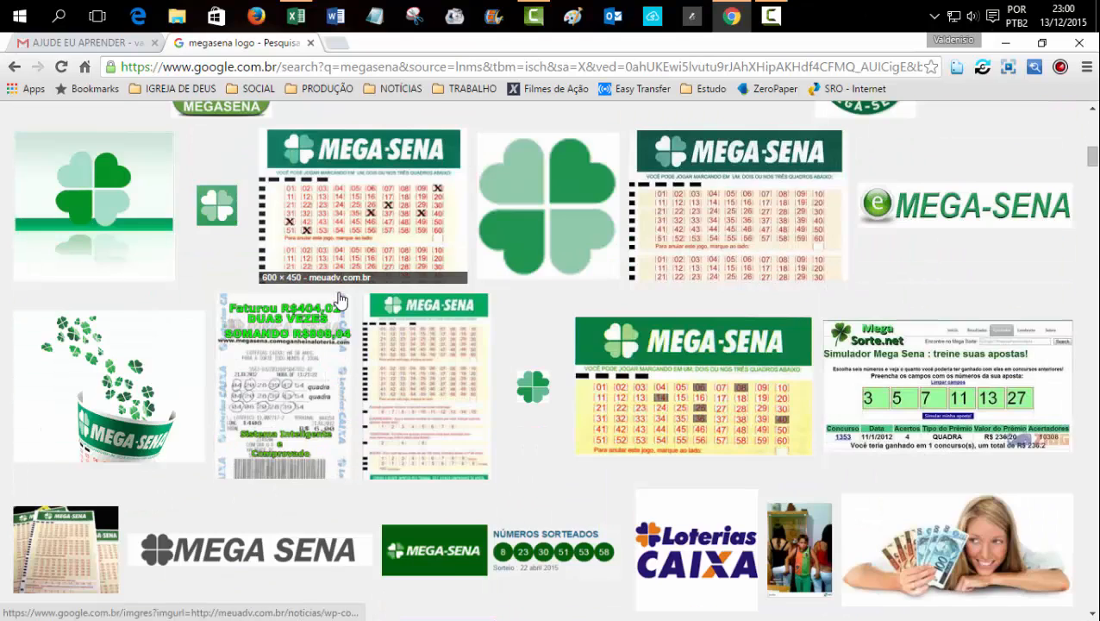
scroll(338, 299, down, 1)
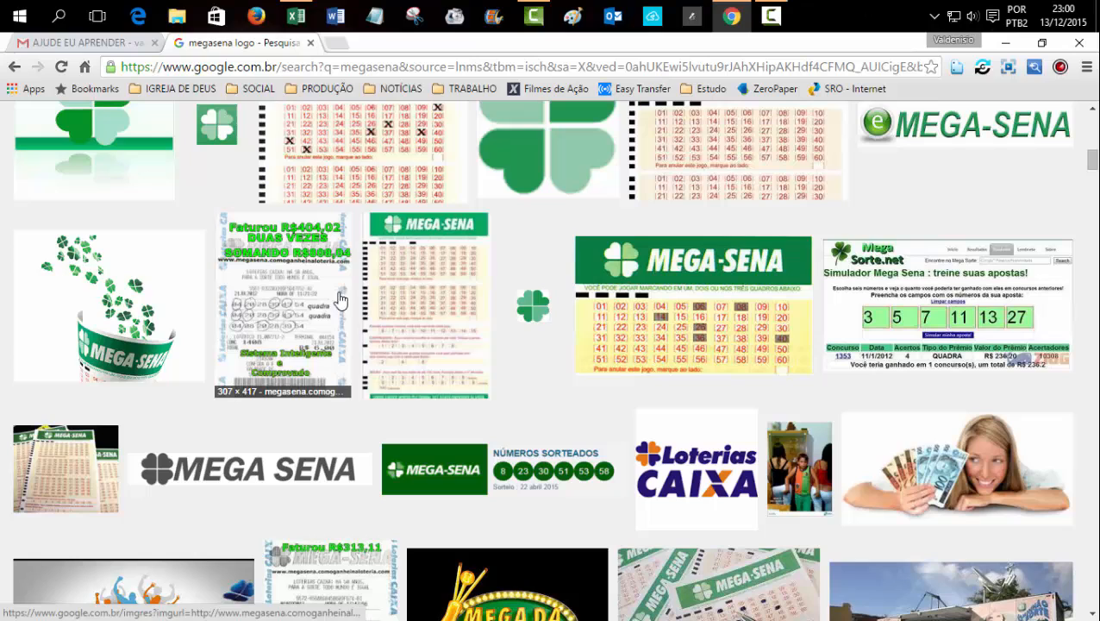
click(533, 305)
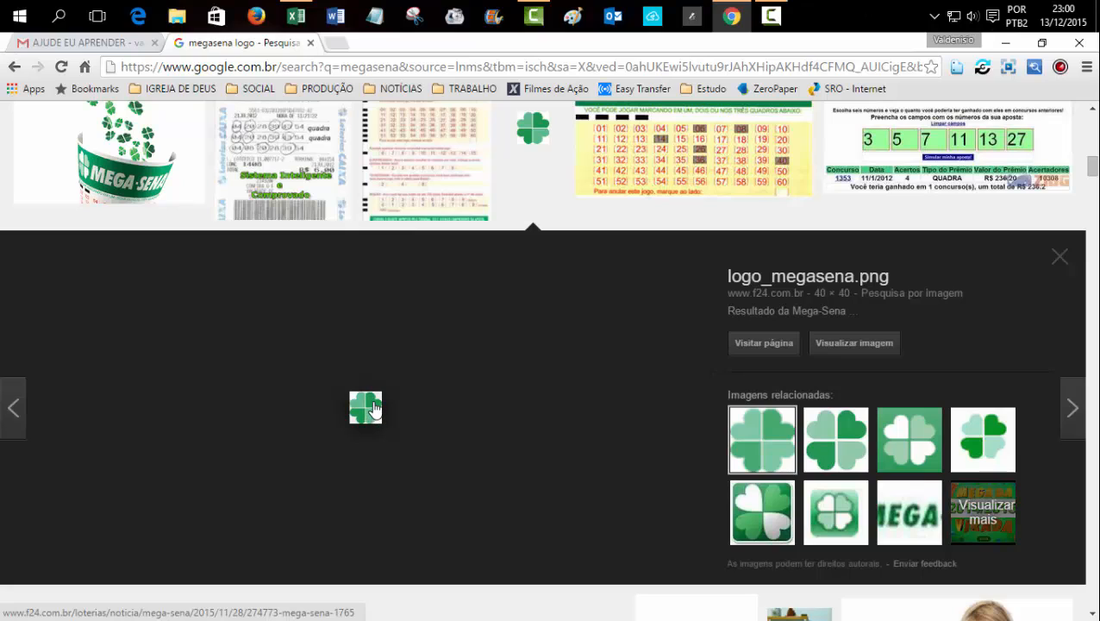
right_click(374, 404)
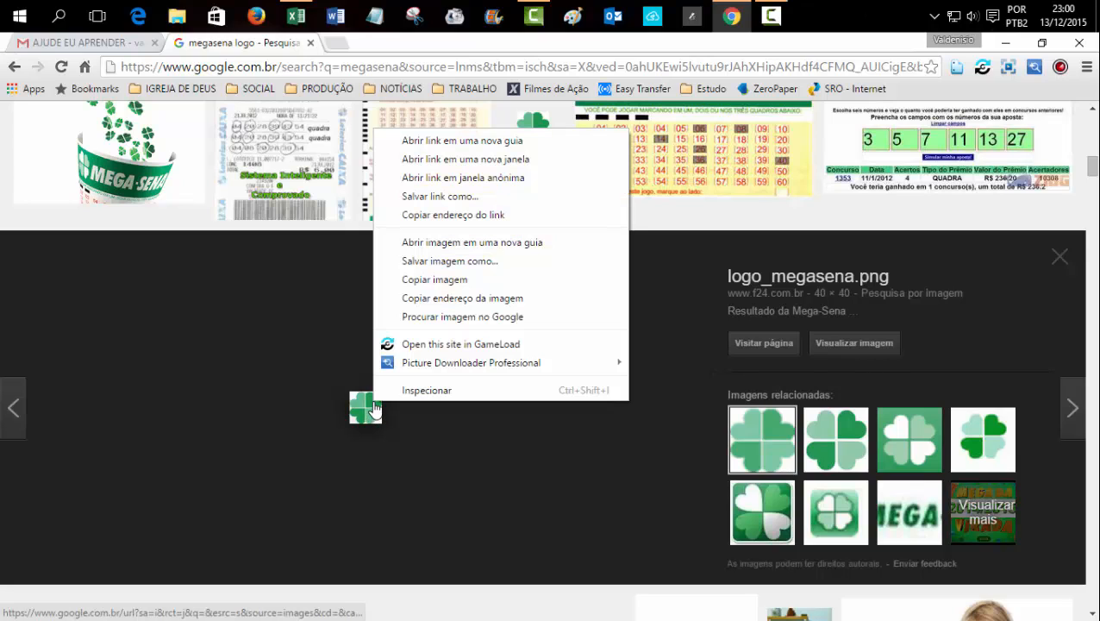
click(425, 282)
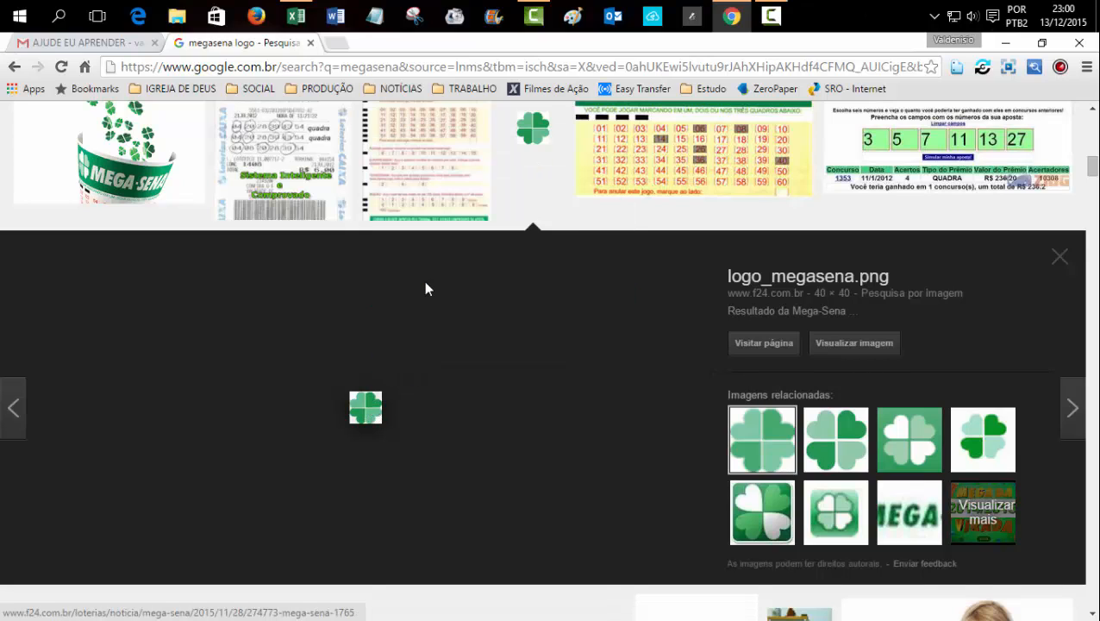
Step: Switch back to Excel, paste the clover logo and place it in the green row 1 over column F
click(297, 17)
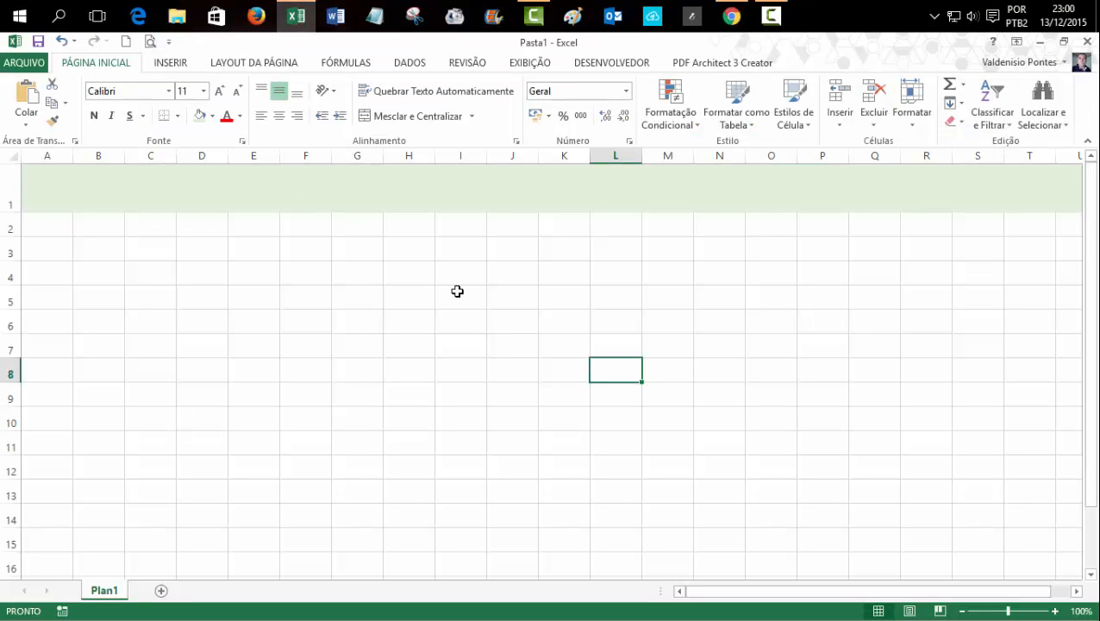
key(ctrl+v)
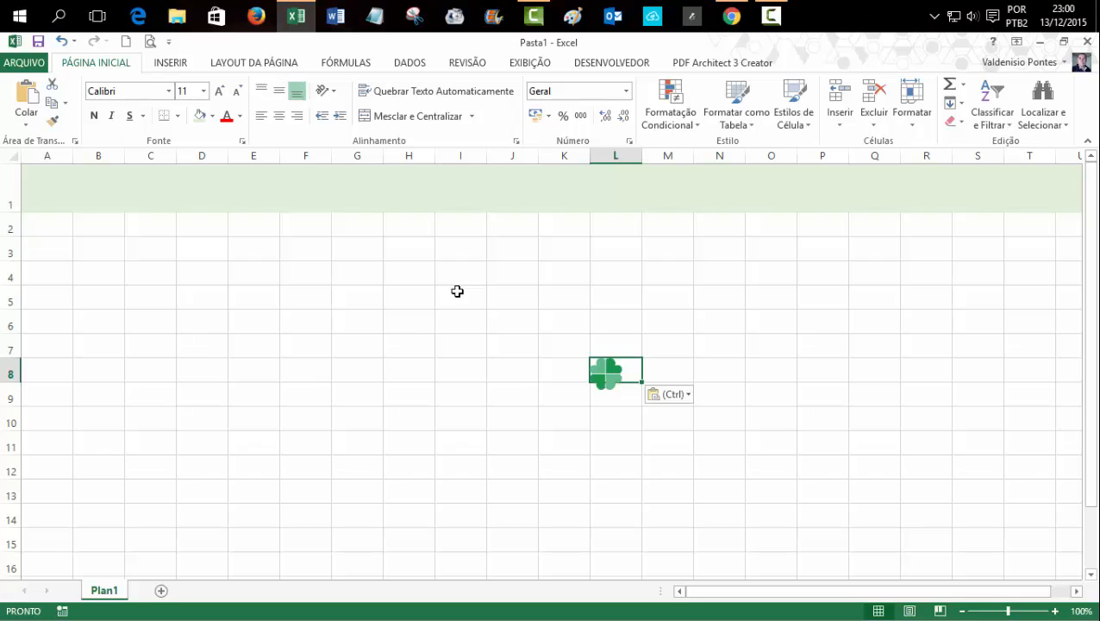
drag(574, 374, 310, 202)
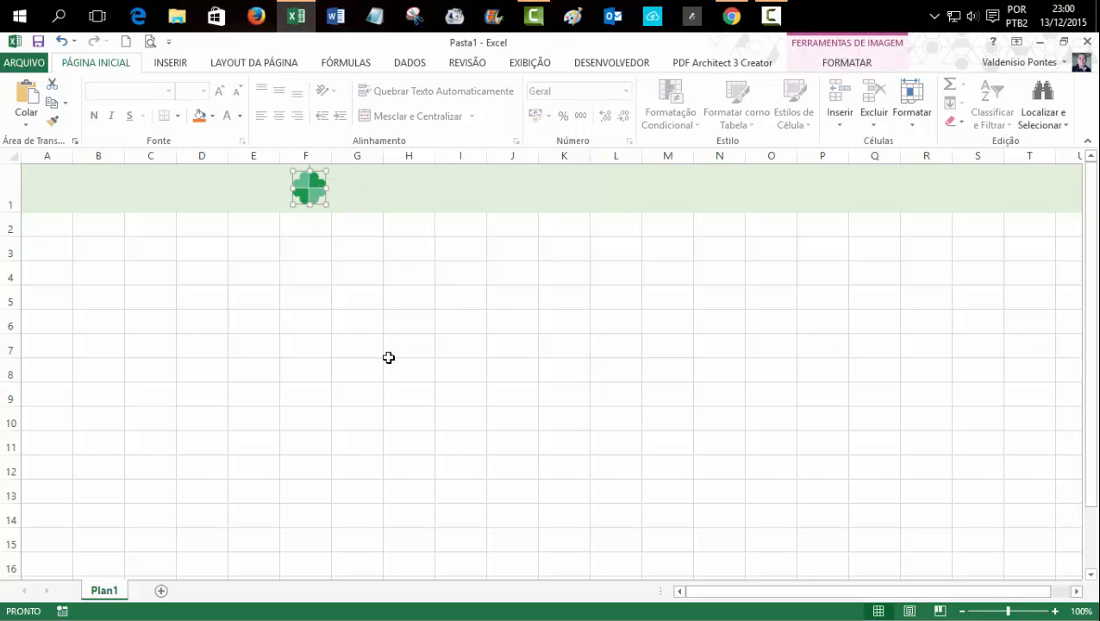
click(305, 296)
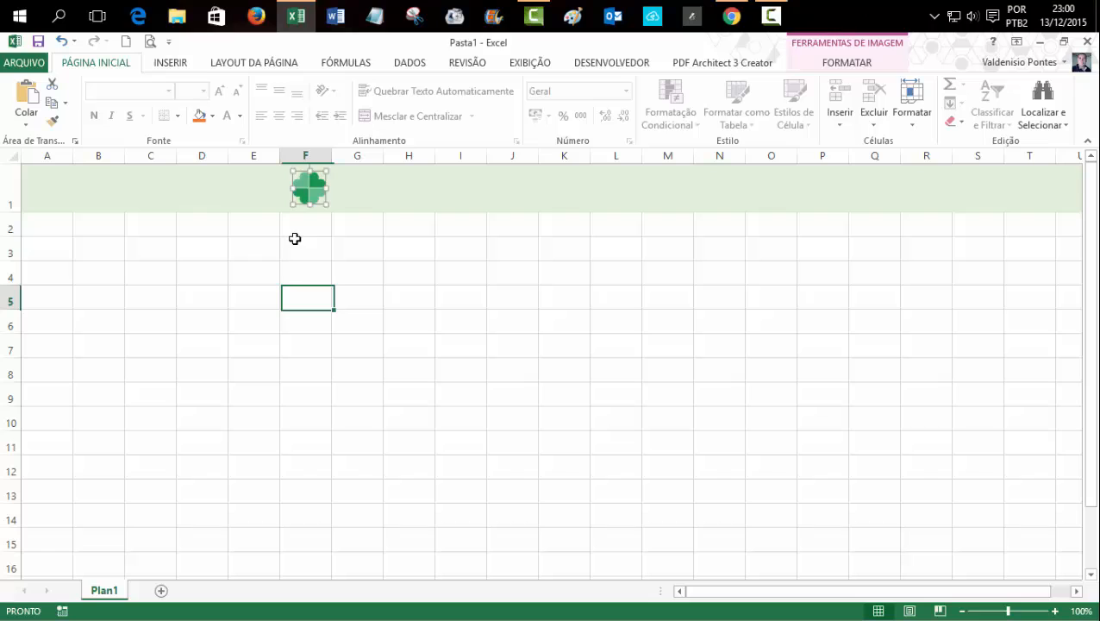
click(306, 193)
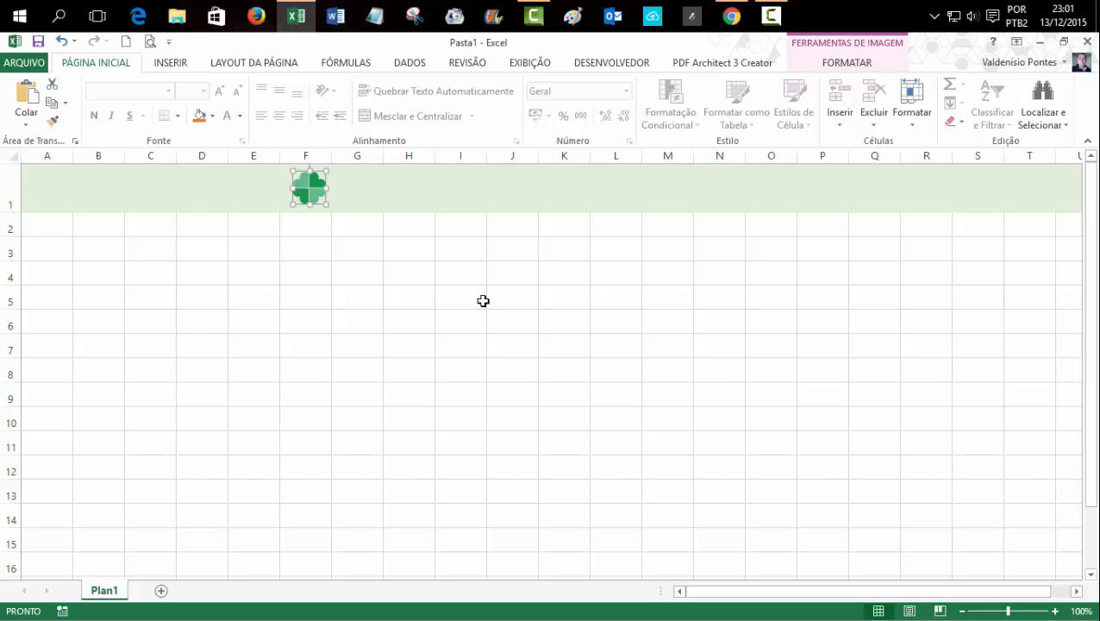
click(472, 301)
Step: Fill cell F2 with the standard green colour
click(320, 225)
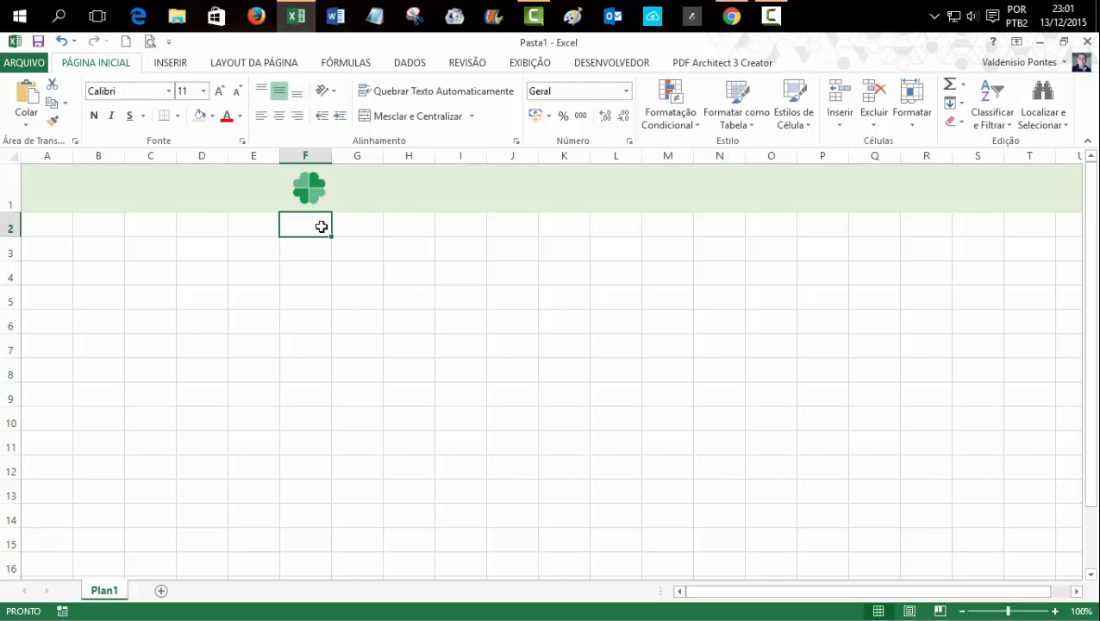
click(212, 115)
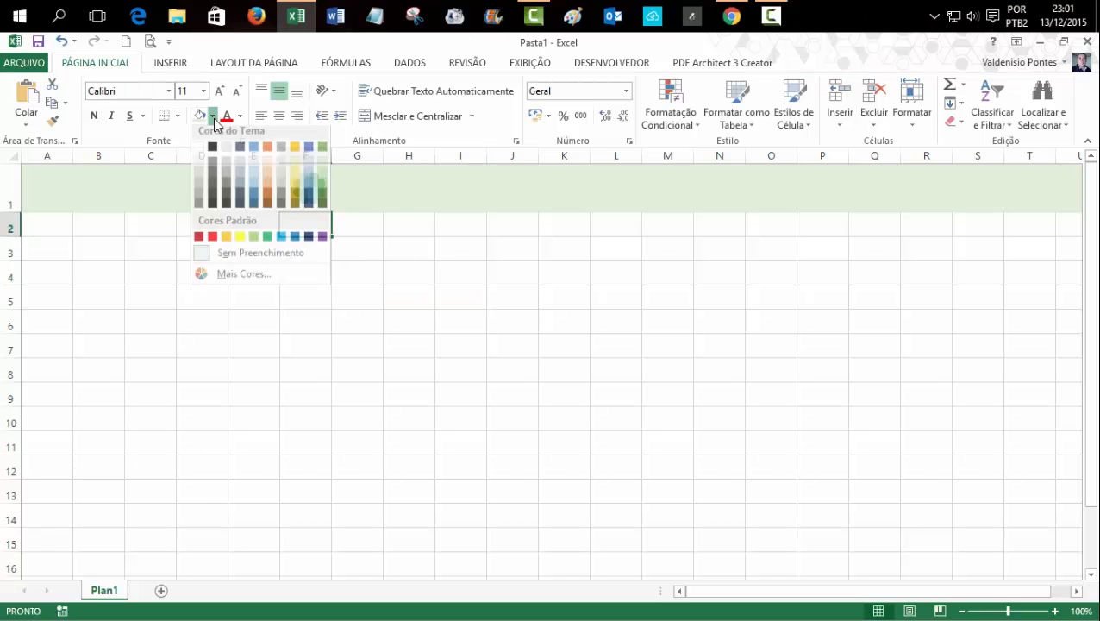
click(267, 242)
click(378, 252)
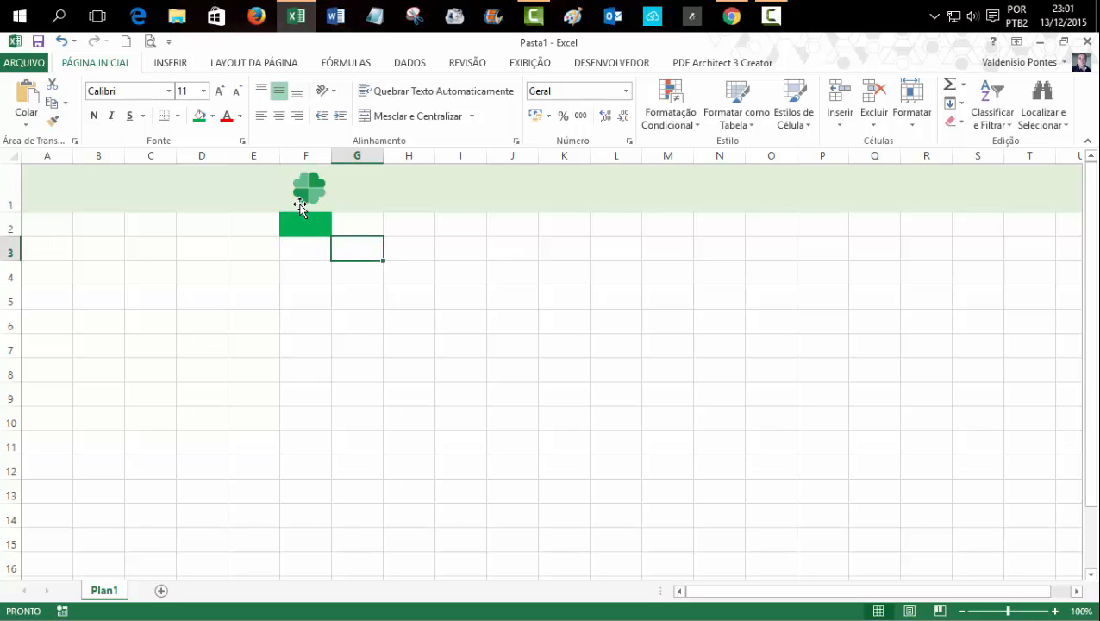
Step: Copy the clover logo, switch to Paint, paste it there and sample its dark green with the colour picker
click(315, 225)
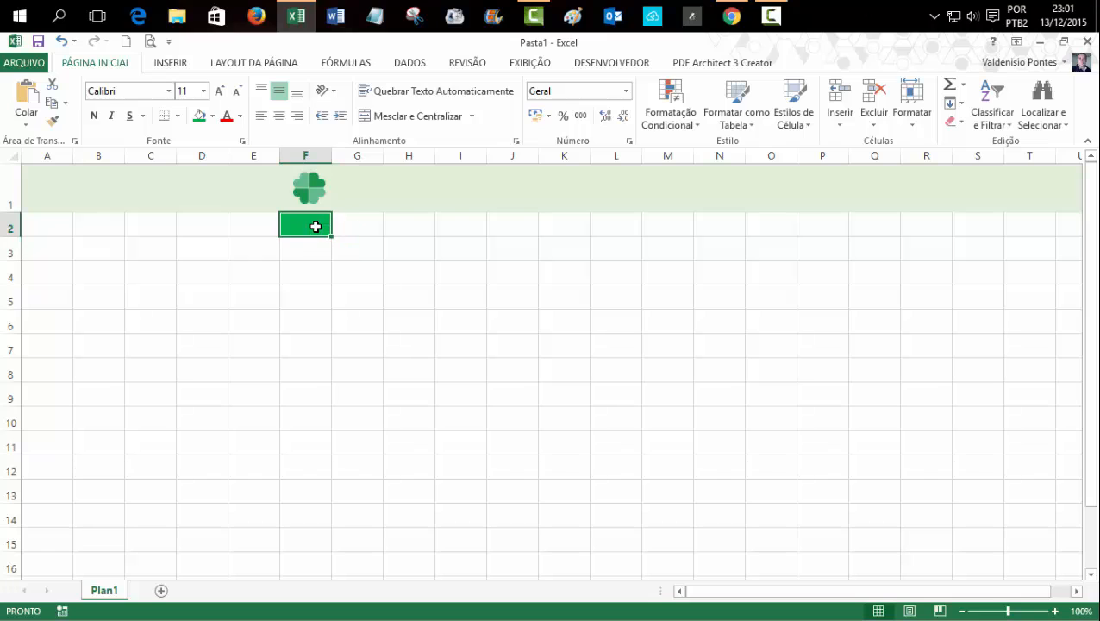
click(308, 189)
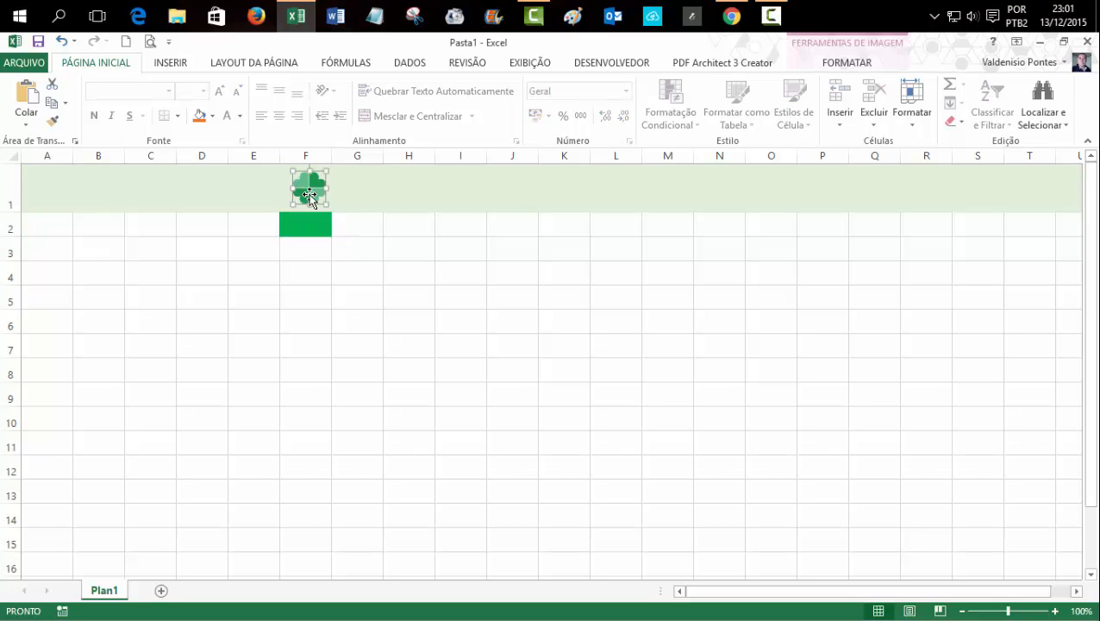
click(571, 19)
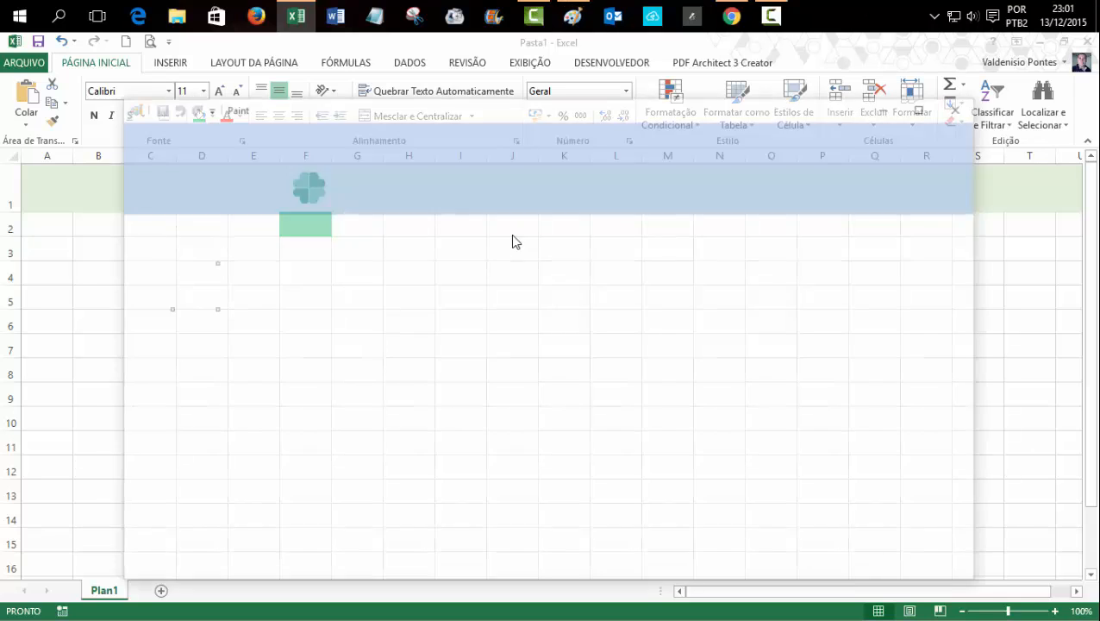
key(ctrl+v)
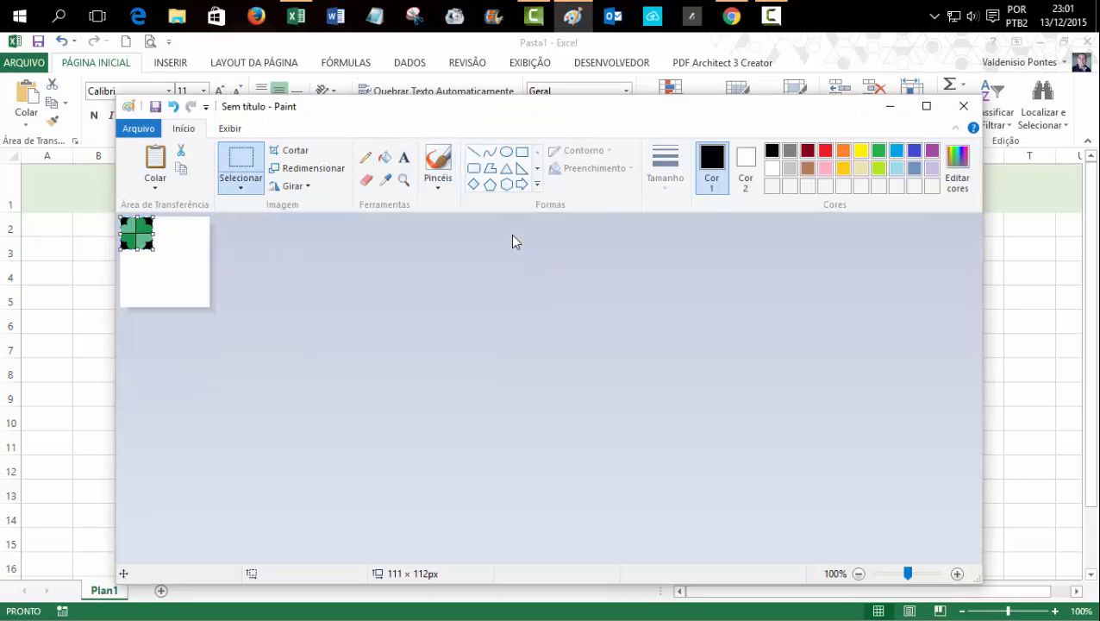
click(385, 183)
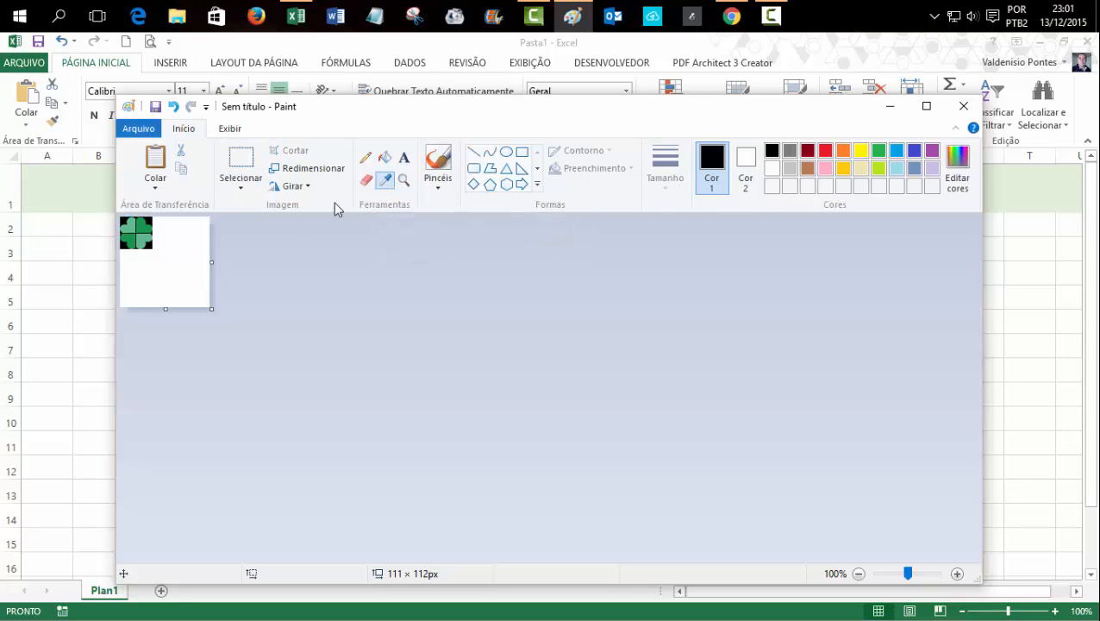
click(144, 225)
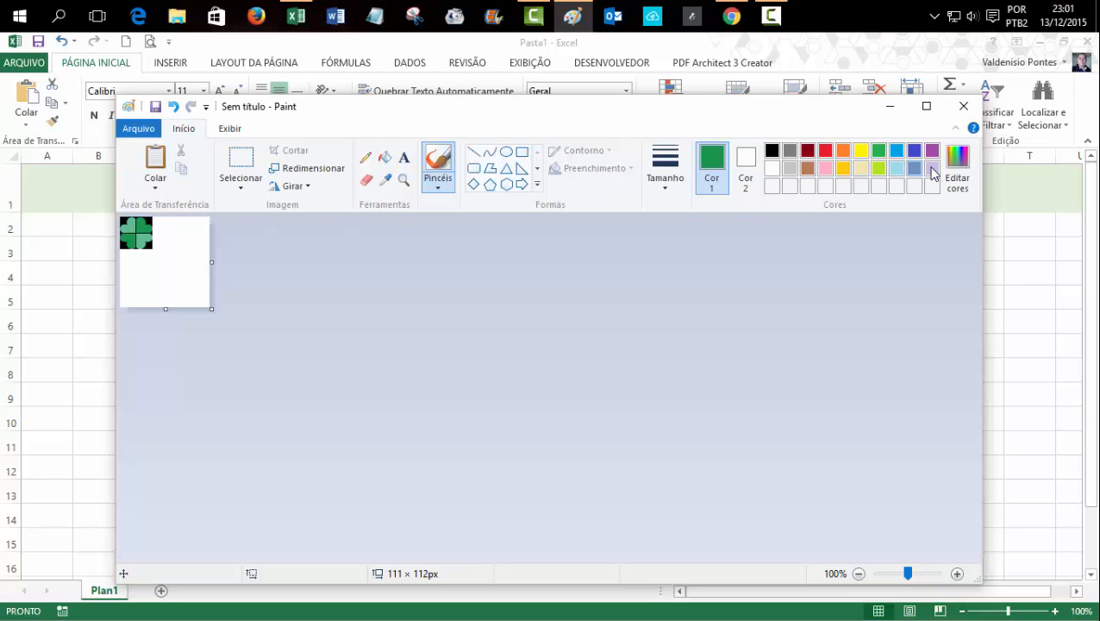
Step: Read the sampled colour's red, green and blue values, then close Paint without saving to return to Excel
click(957, 171)
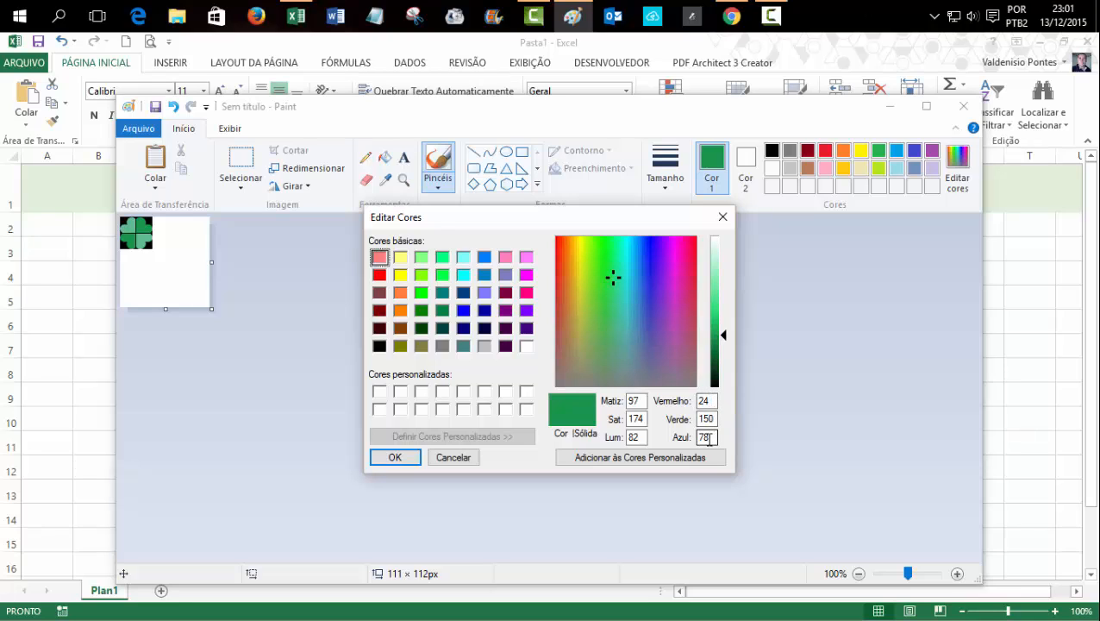
click(723, 218)
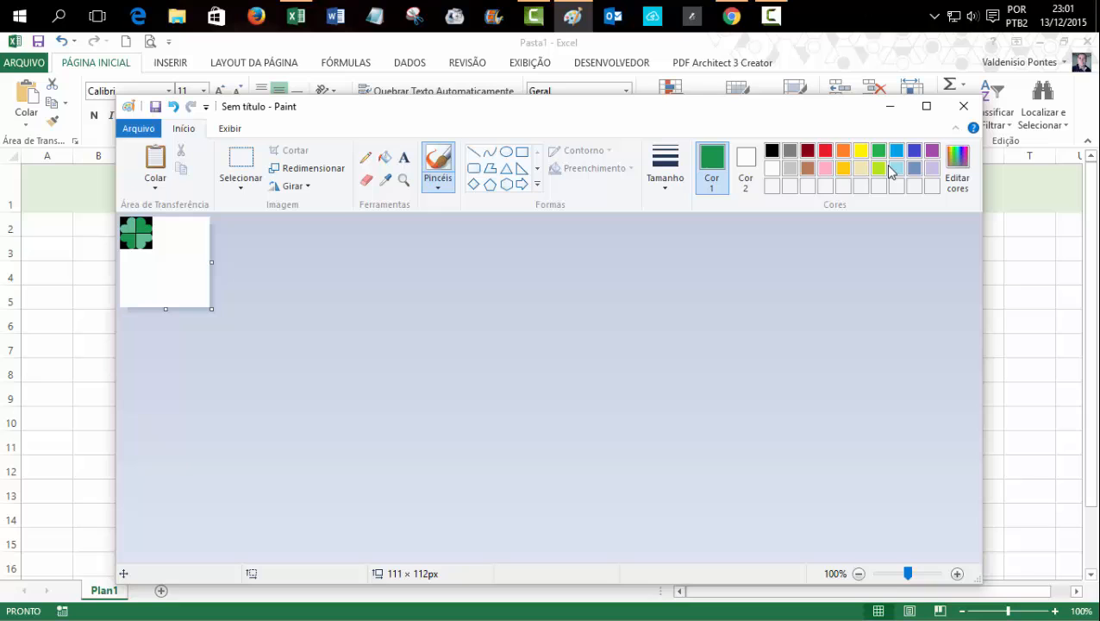
click(962, 106)
click(545, 347)
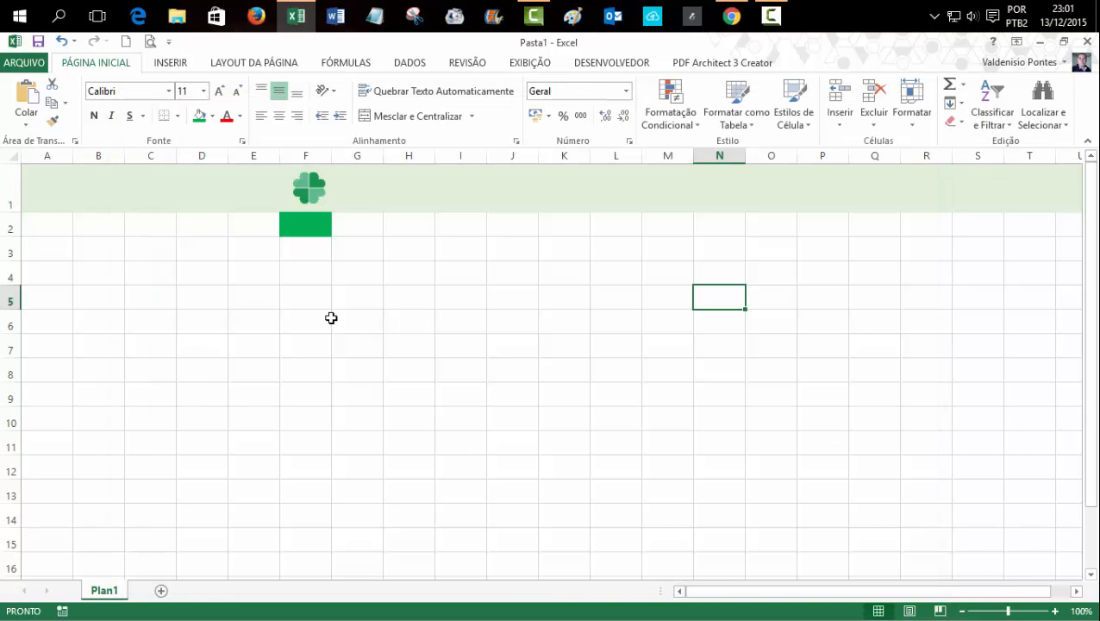
Step: Fill cell F2 with a custom colour of RGB 24, 150, 78
click(319, 223)
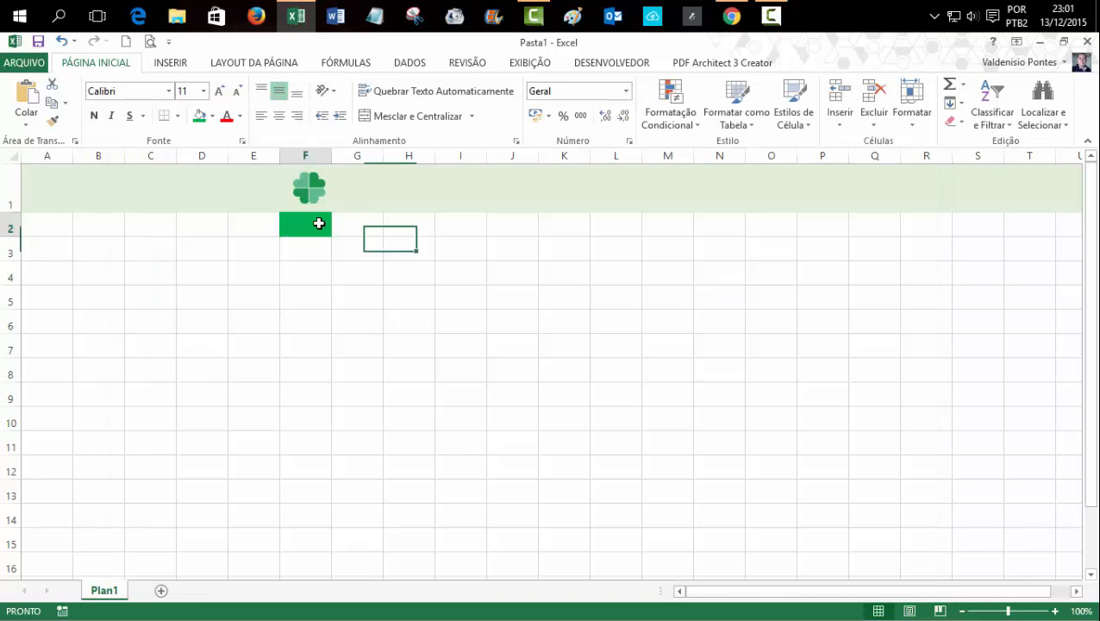
click(211, 115)
click(220, 284)
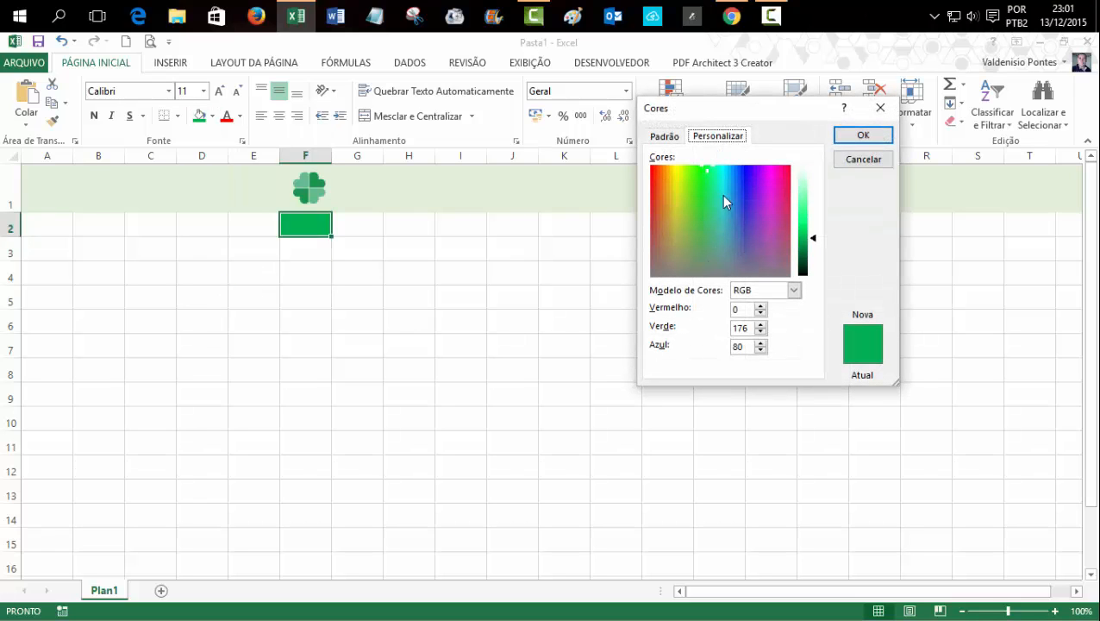
drag(739, 309, 705, 304)
text(24150)
key(Tab)
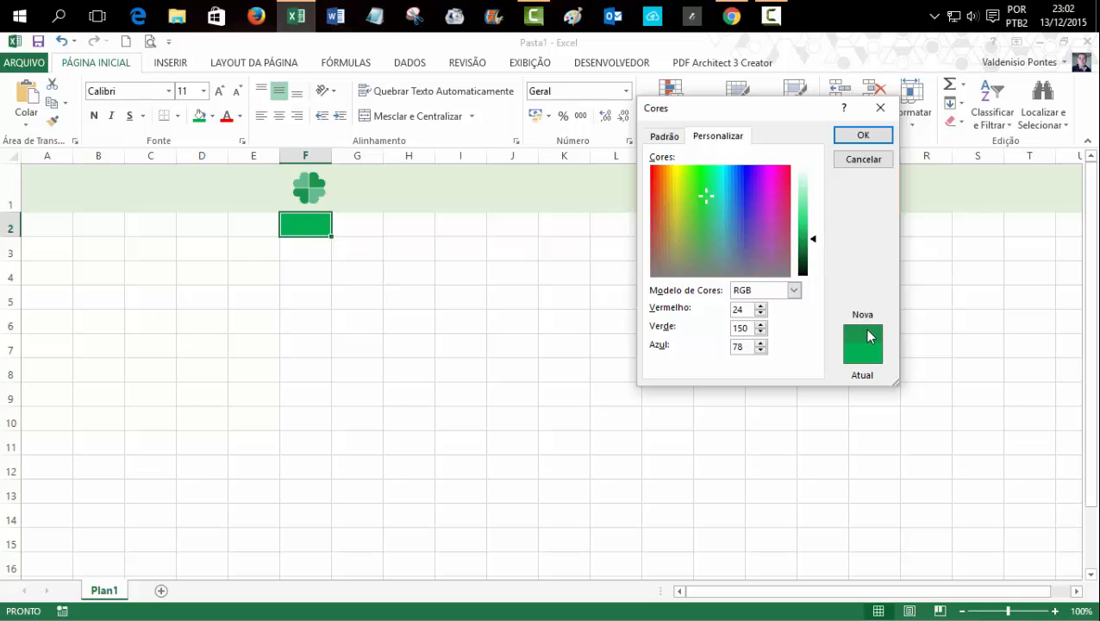
click(863, 135)
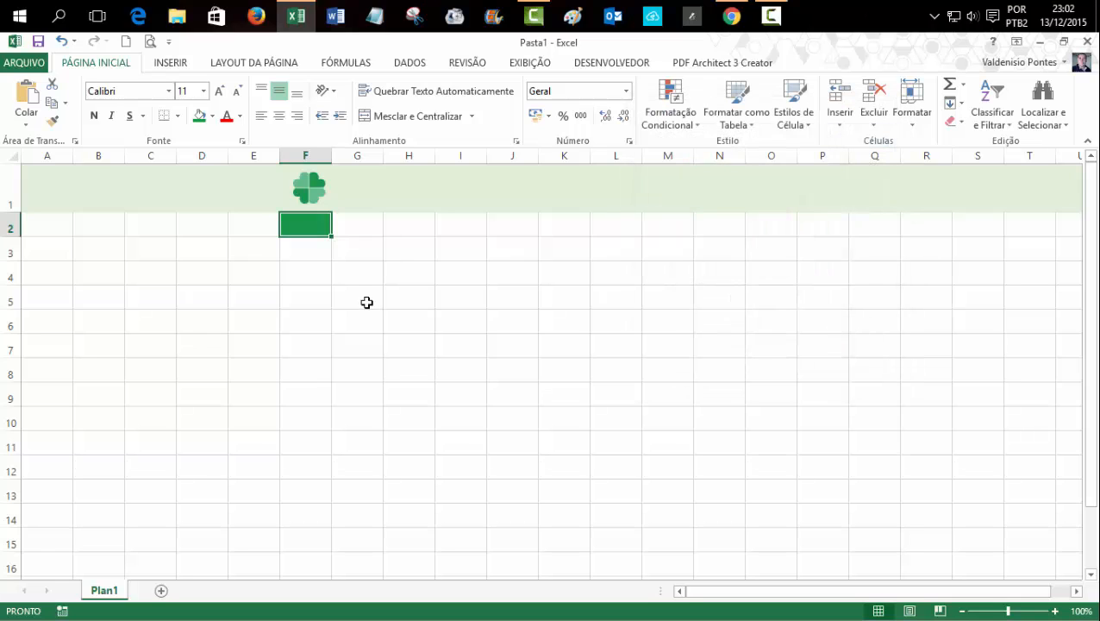
click(366, 303)
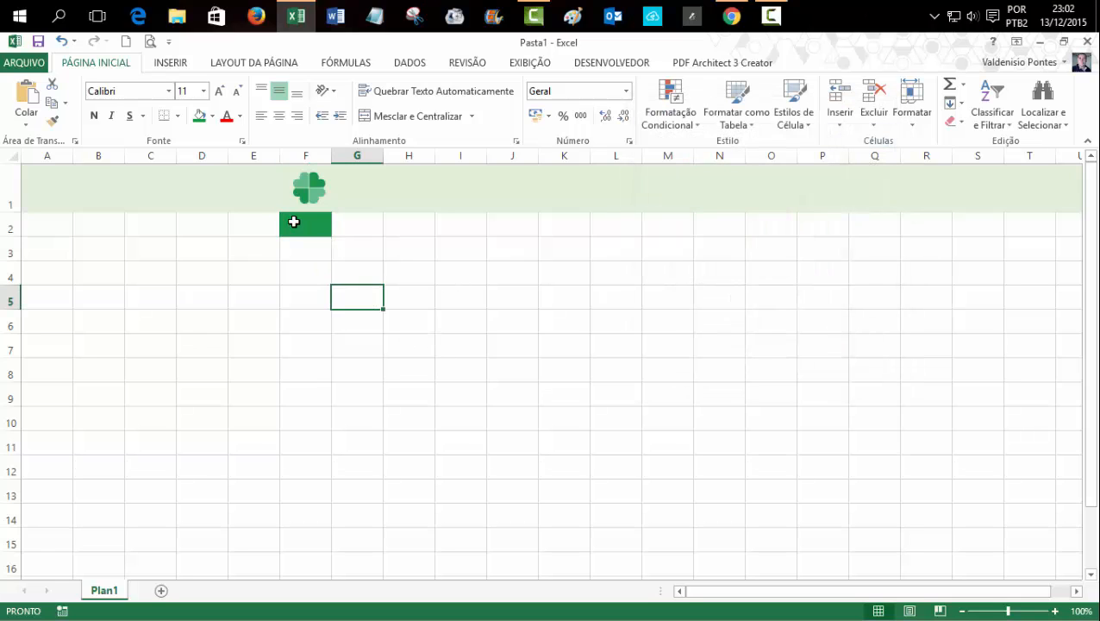
Step: Add a thick bottom border to row 1 in the recently used dark green
click(12, 189)
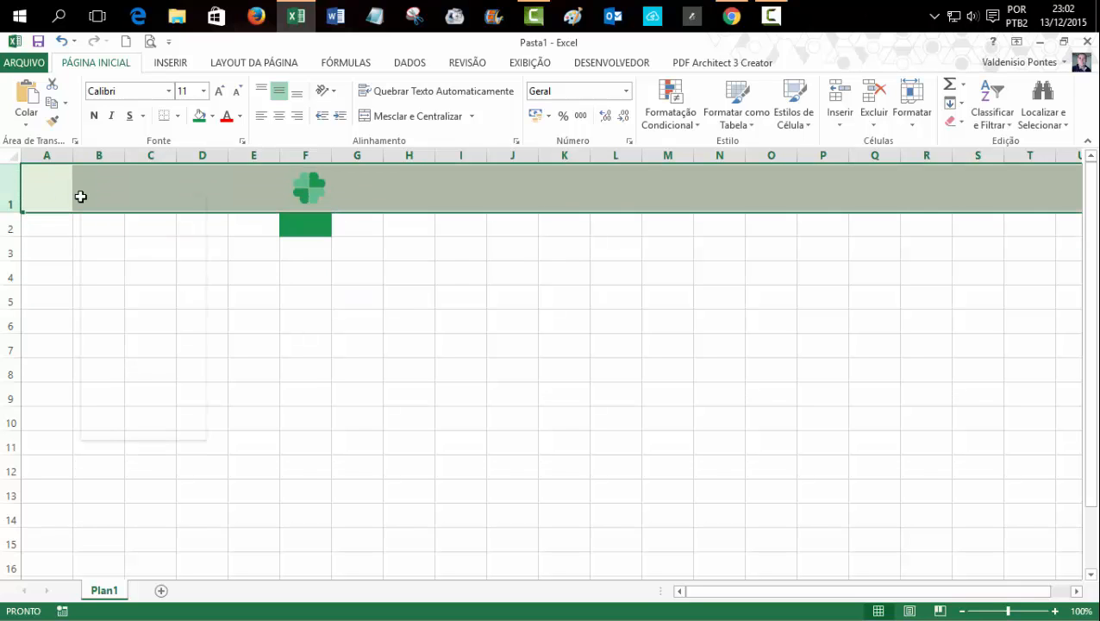
click(164, 368)
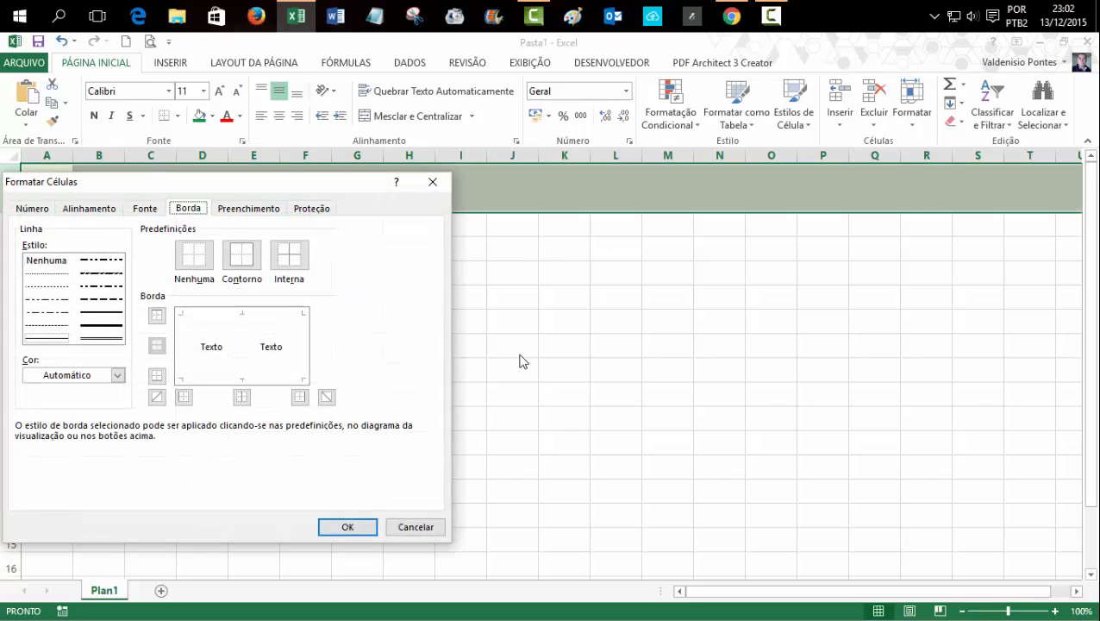
click(108, 329)
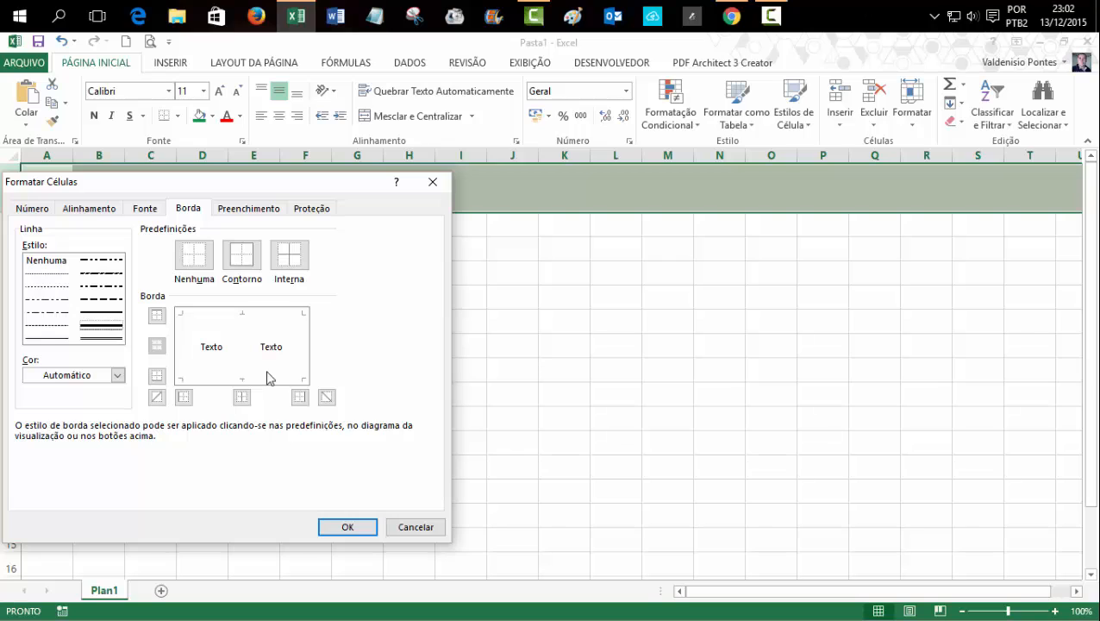
click(268, 379)
click(96, 376)
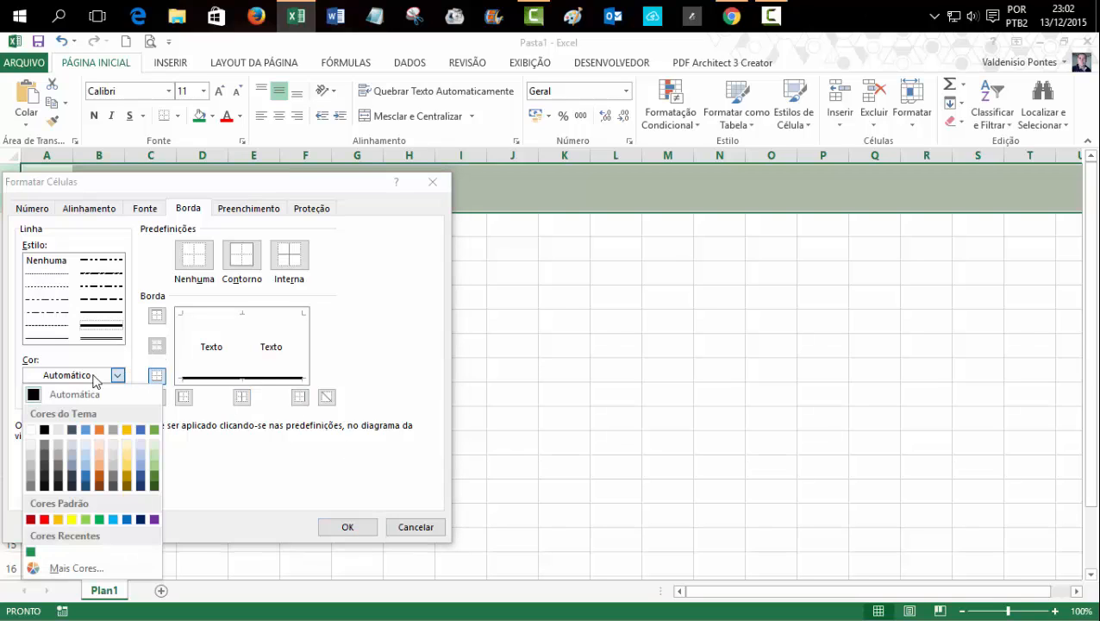
click(30, 551)
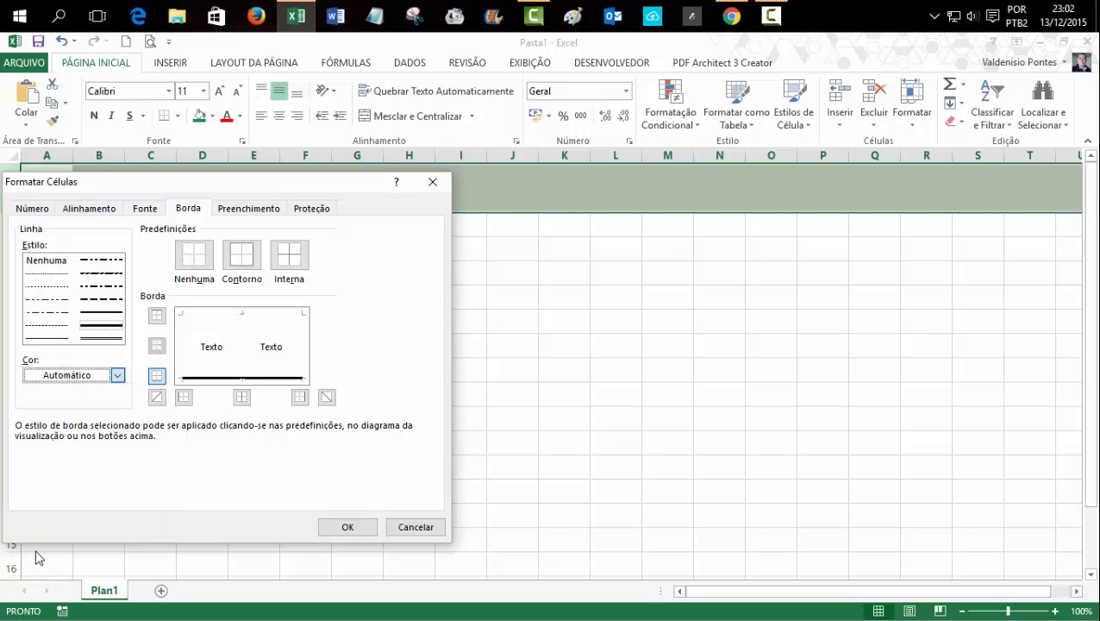
click(218, 381)
click(347, 525)
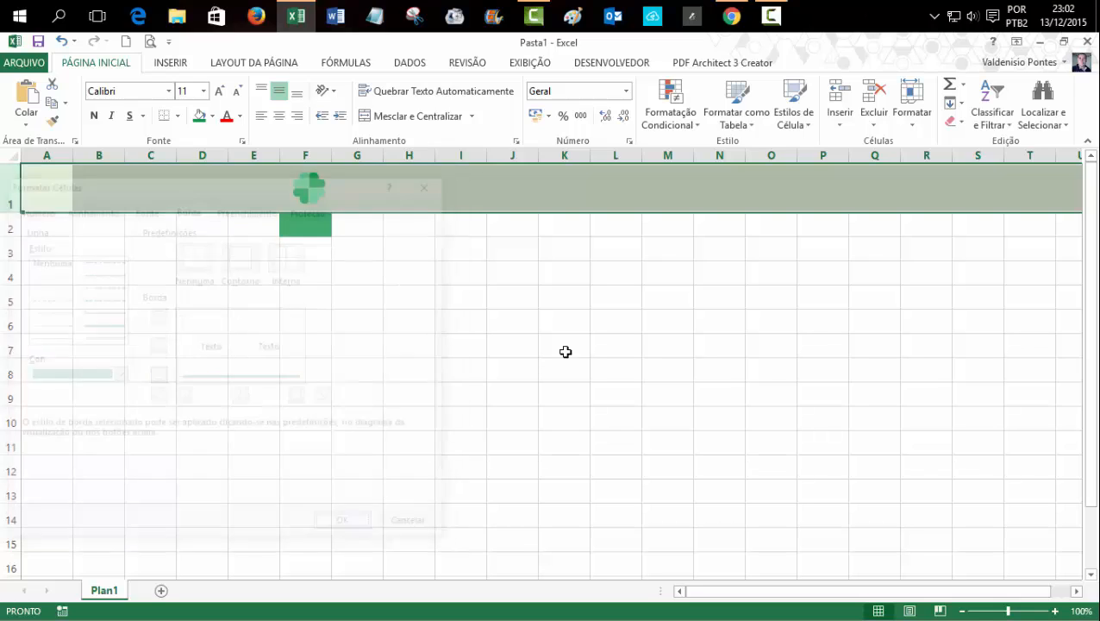
Step: Remove the fill colour from cell F2
click(315, 226)
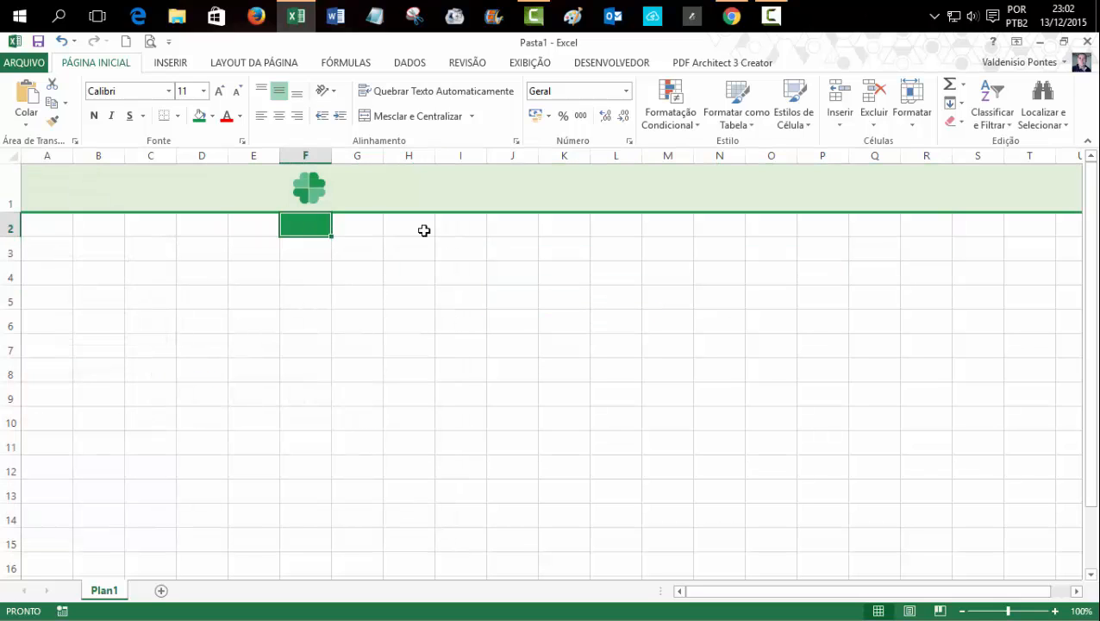
click(211, 117)
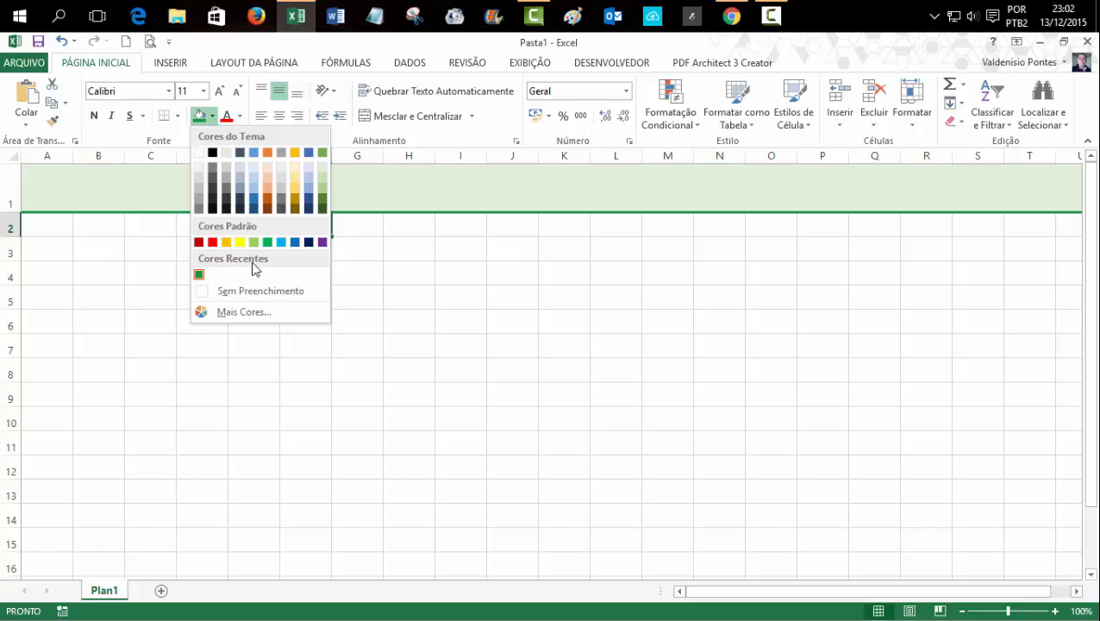
click(250, 292)
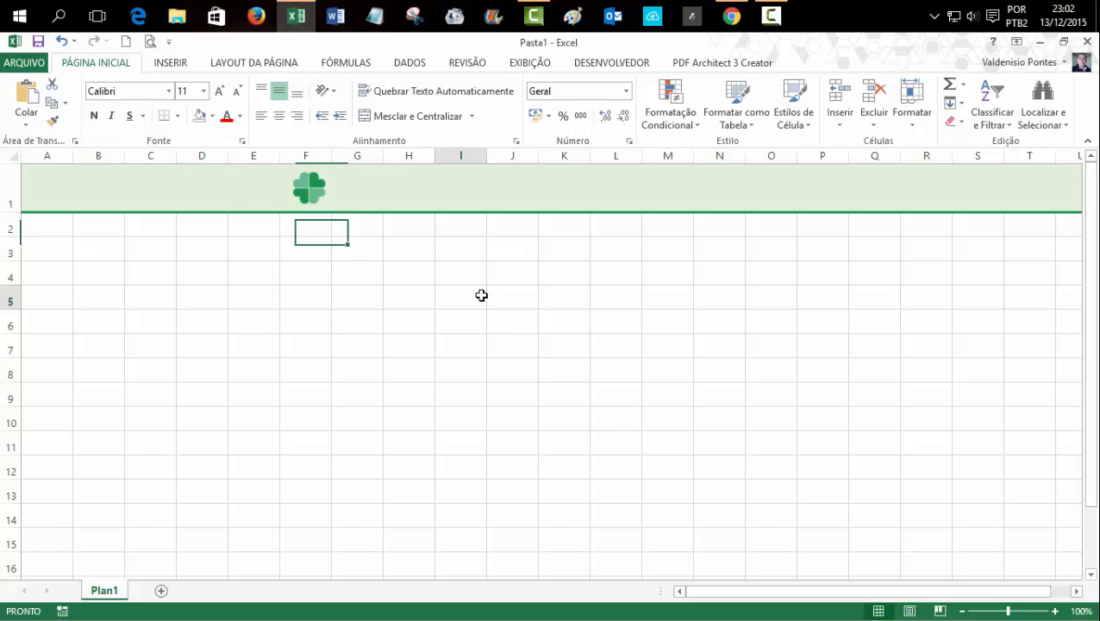
click(611, 350)
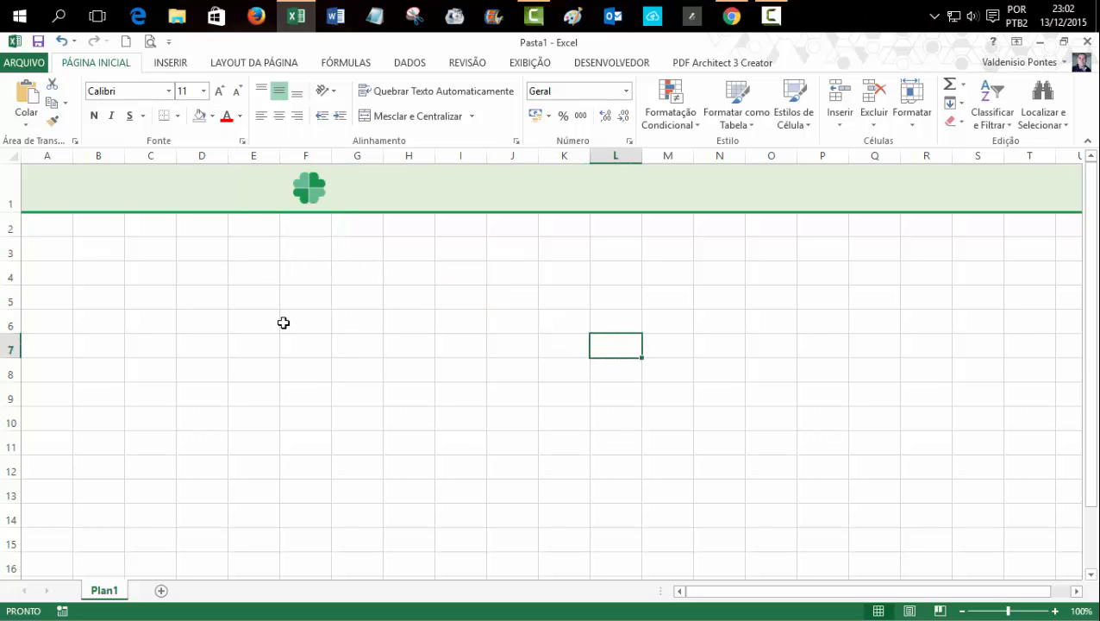
Step: Enter the title "BOLÃO GANHOU LEVOU" in cell B1
click(93, 186)
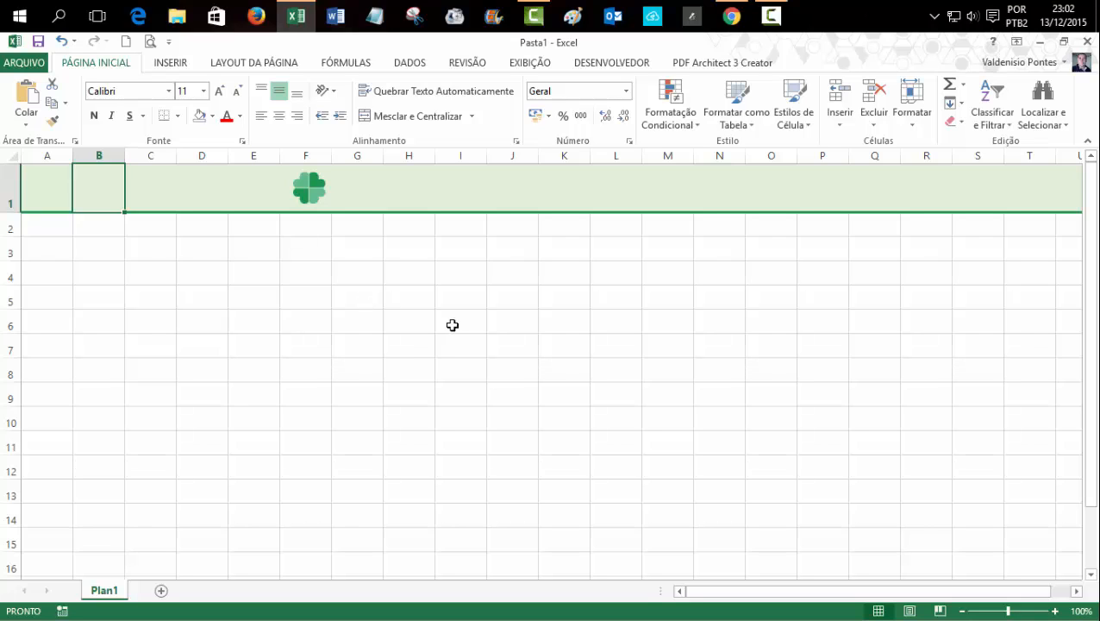
text(BOLÃO)
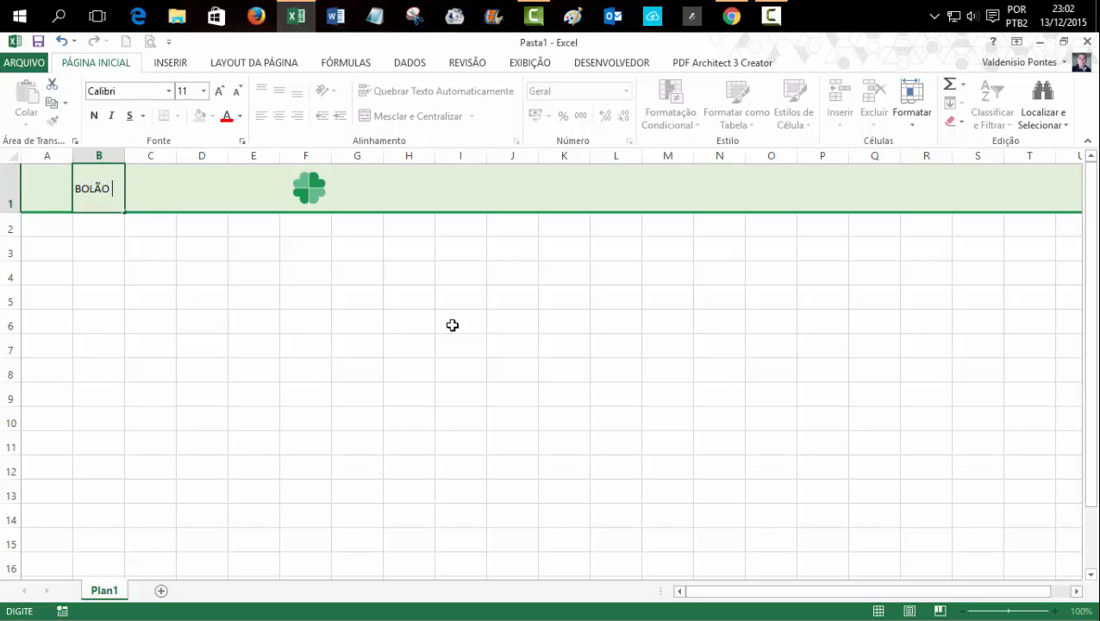
text(GANHOU LEVOU)
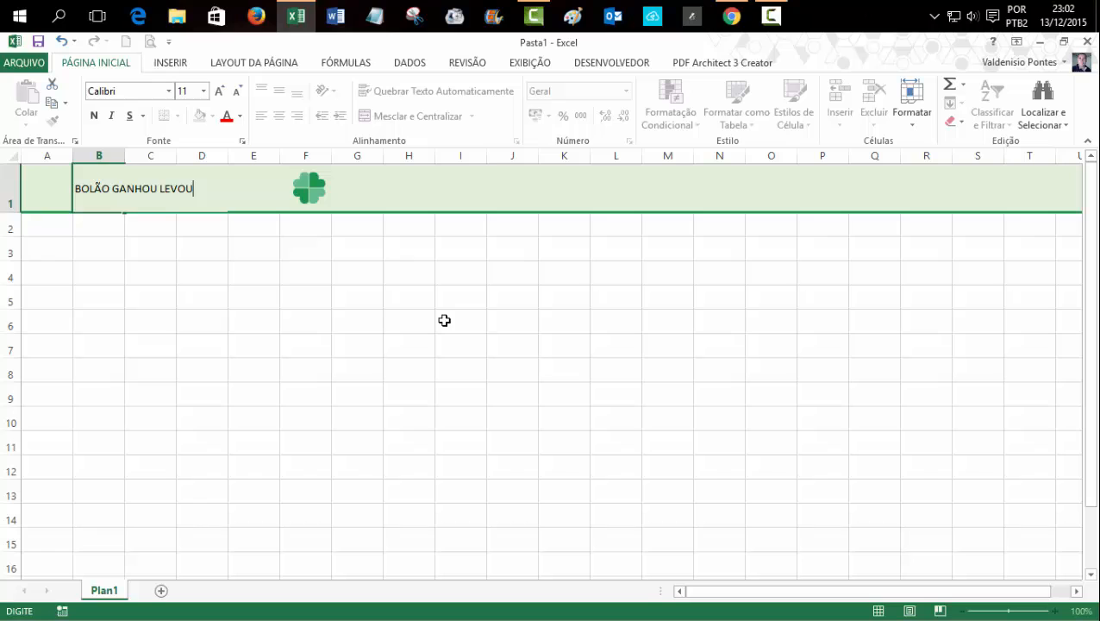
click(453, 325)
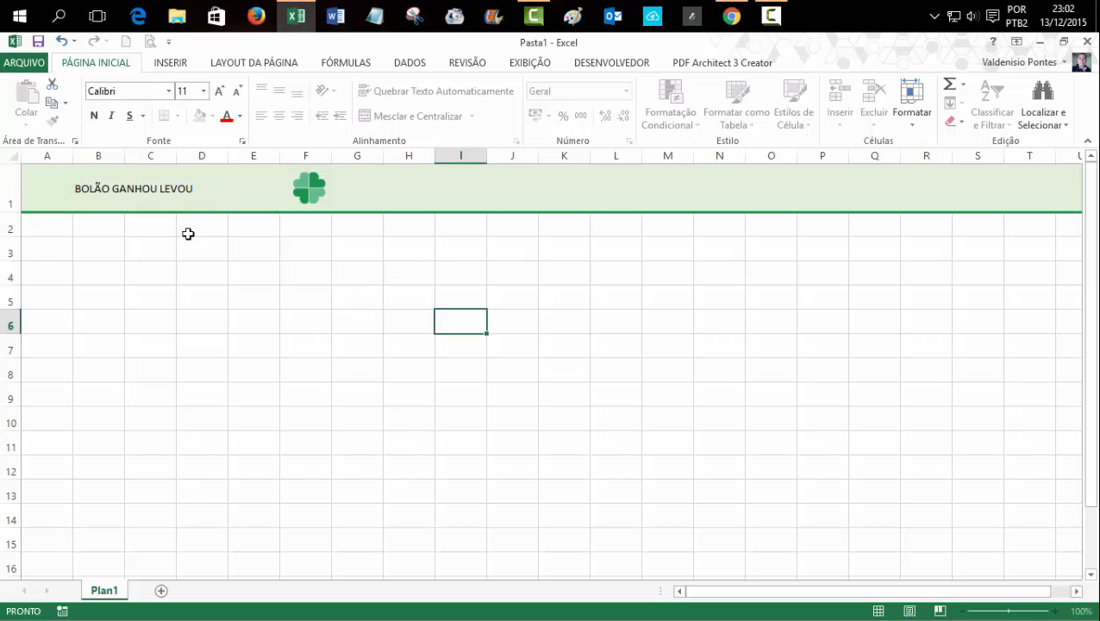
Step: Set the title in cell B1 to the Impact font and make it italic
click(99, 188)
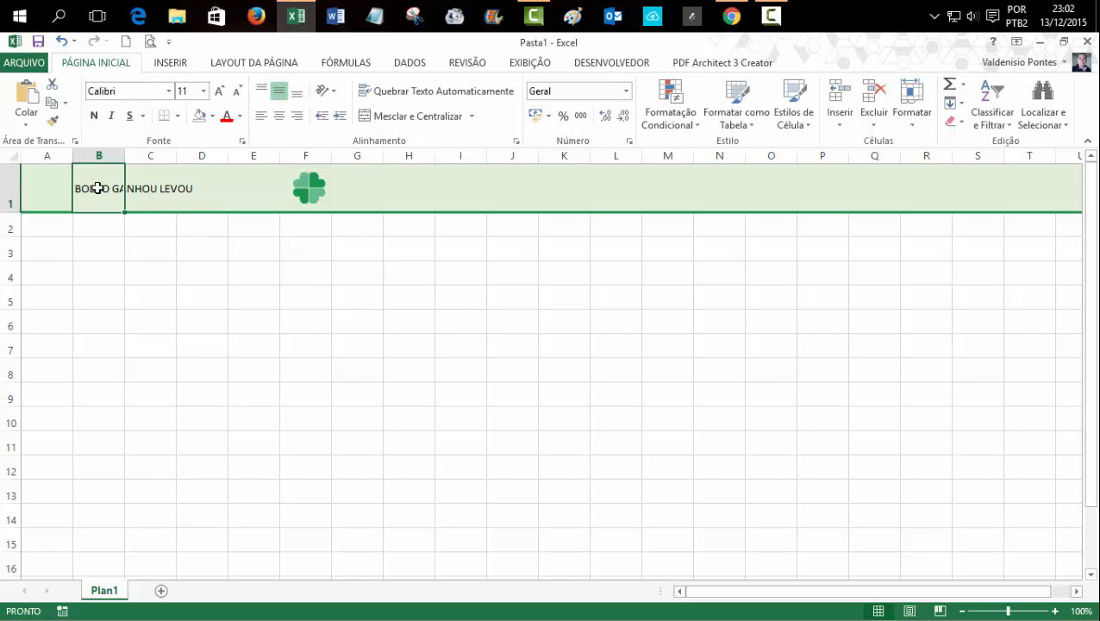
click(170, 92)
click(170, 93)
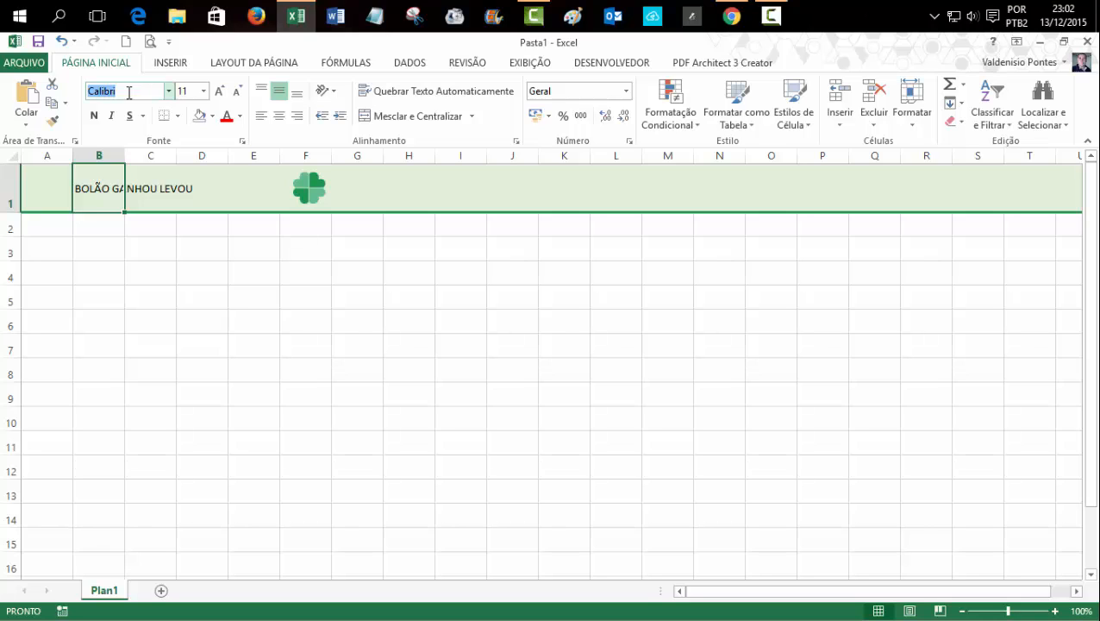
text(Impact)
key(Tab)
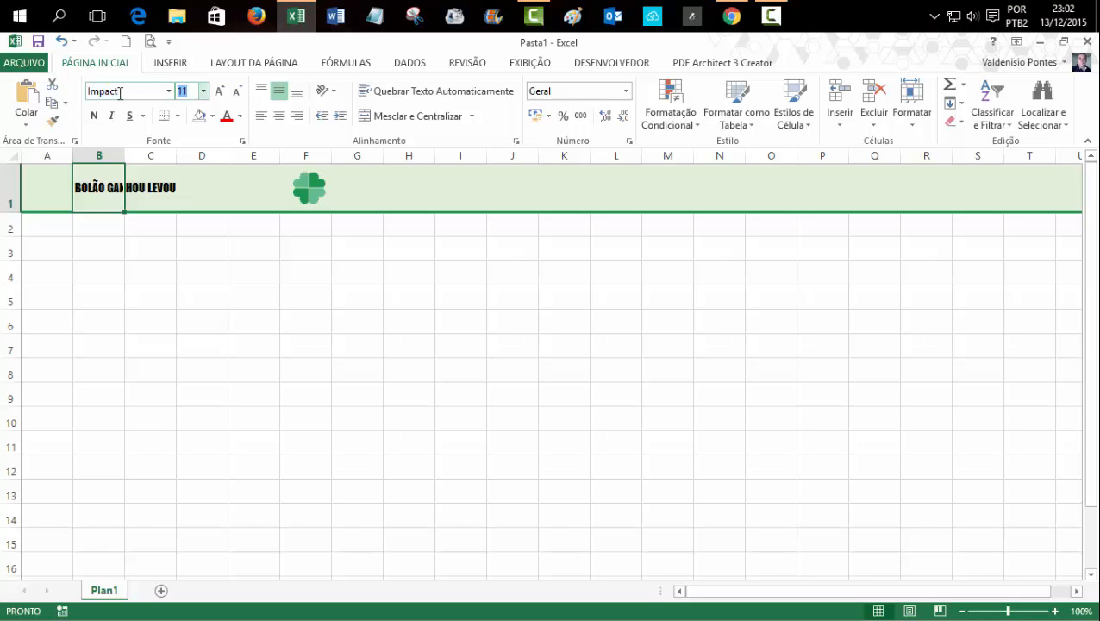
click(111, 115)
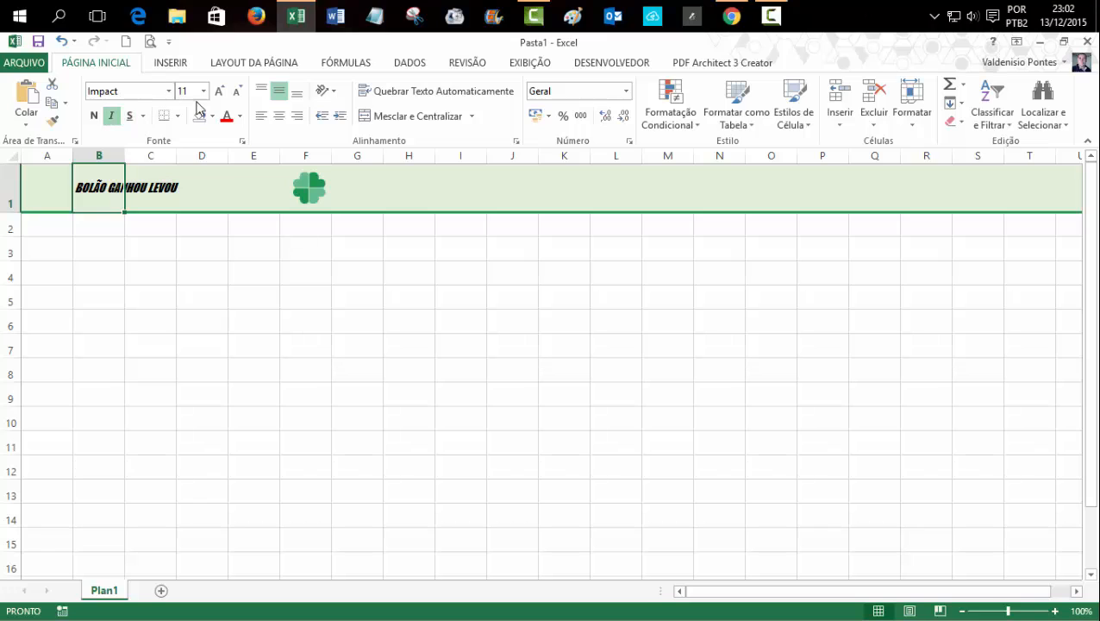
Step: Colour the title in cell B1 with the recently used dark green and enlarge its font size
click(239, 116)
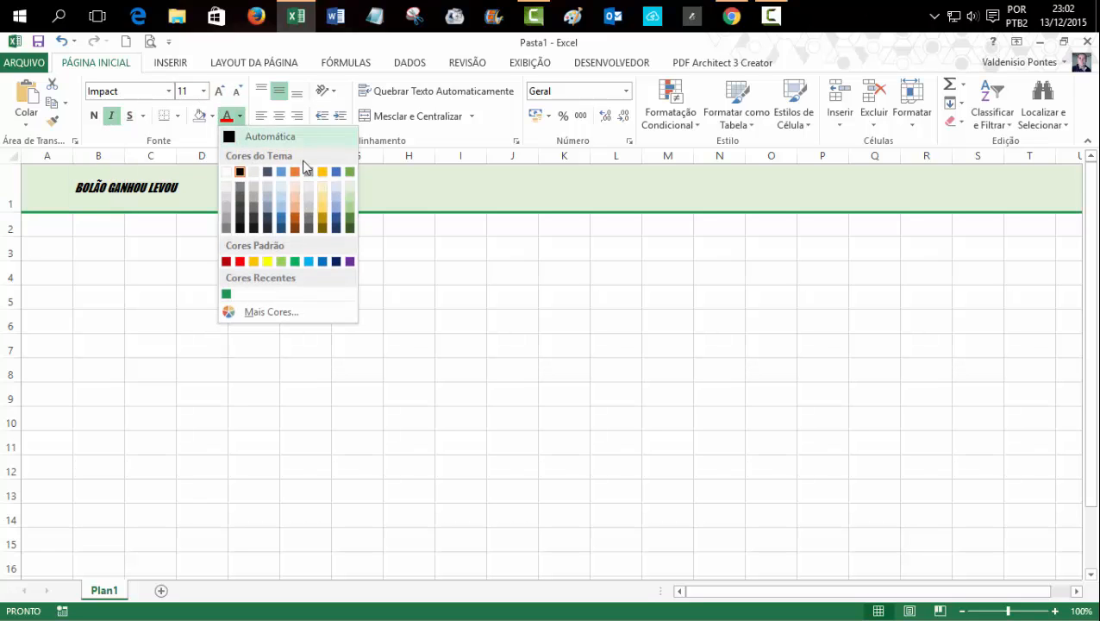
click(226, 294)
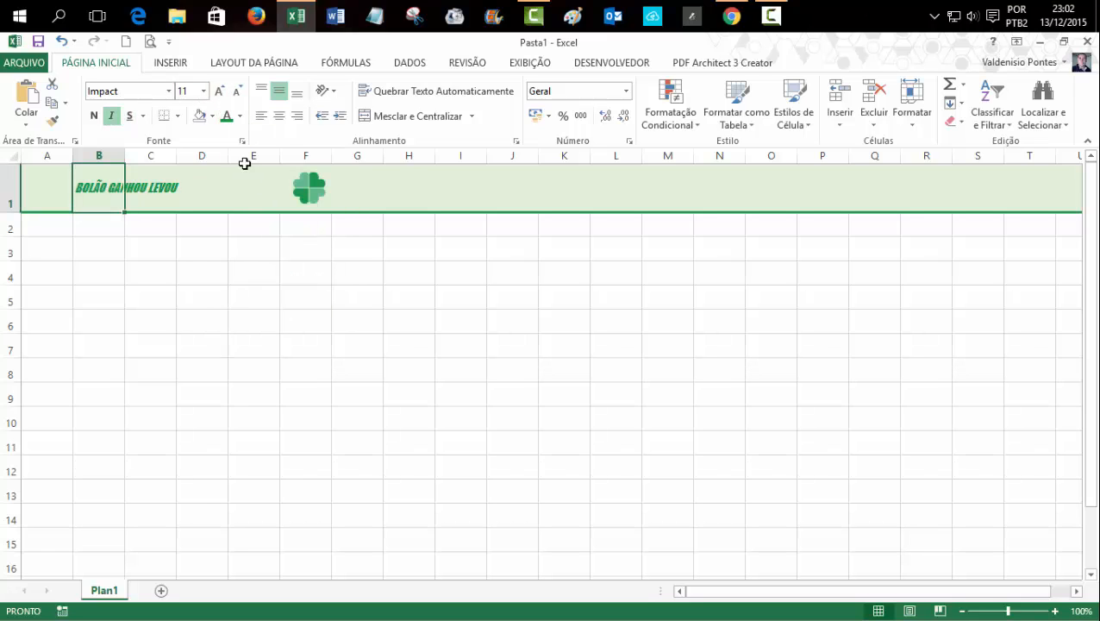
click(203, 90)
click(182, 295)
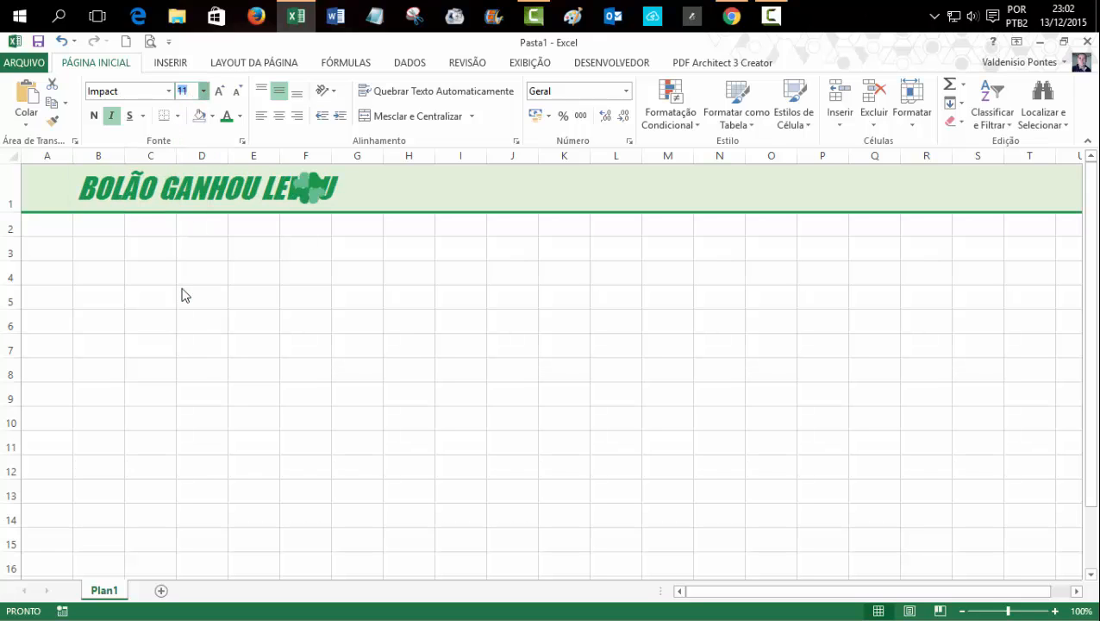
Step: Move the clover logo to column G, just after the end of the title
click(473, 294)
drag(308, 194, 361, 195)
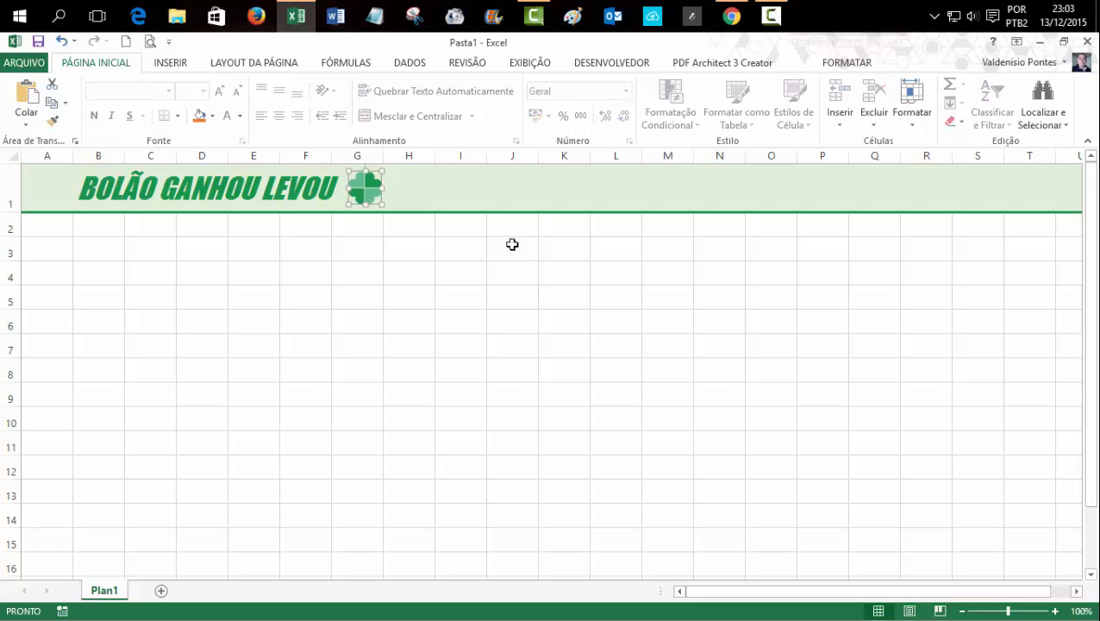
click(510, 245)
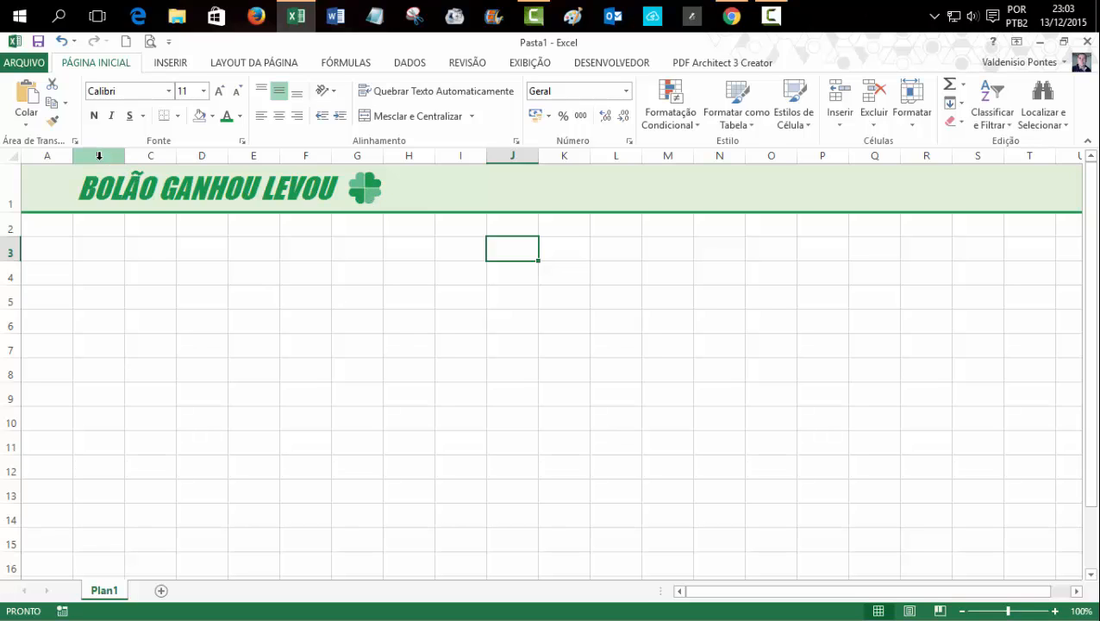
Step: Narrow columns C to L to a uniform small width, and make columns B and M narrower still as side margins
click(147, 150)
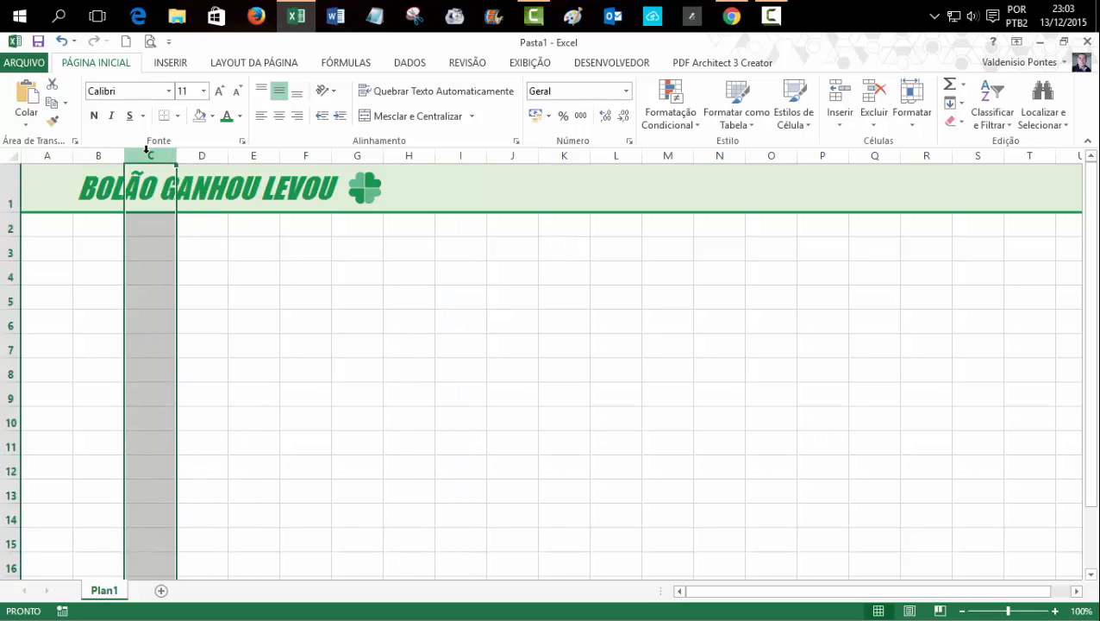
drag(147, 150, 619, 156)
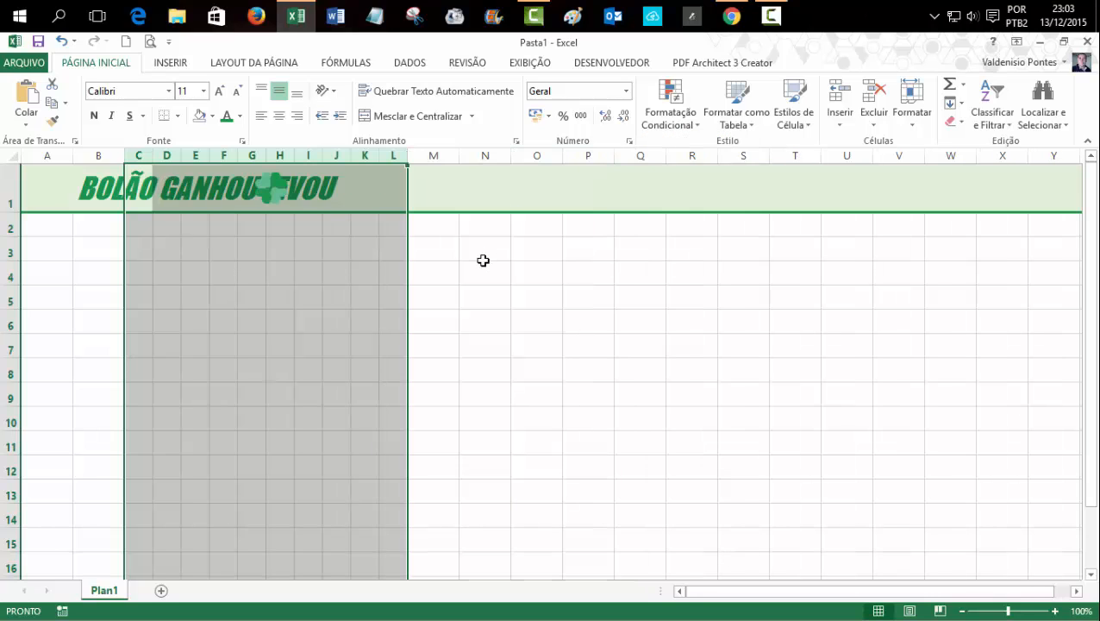
click(105, 155)
drag(122, 156, 91, 154)
click(402, 148)
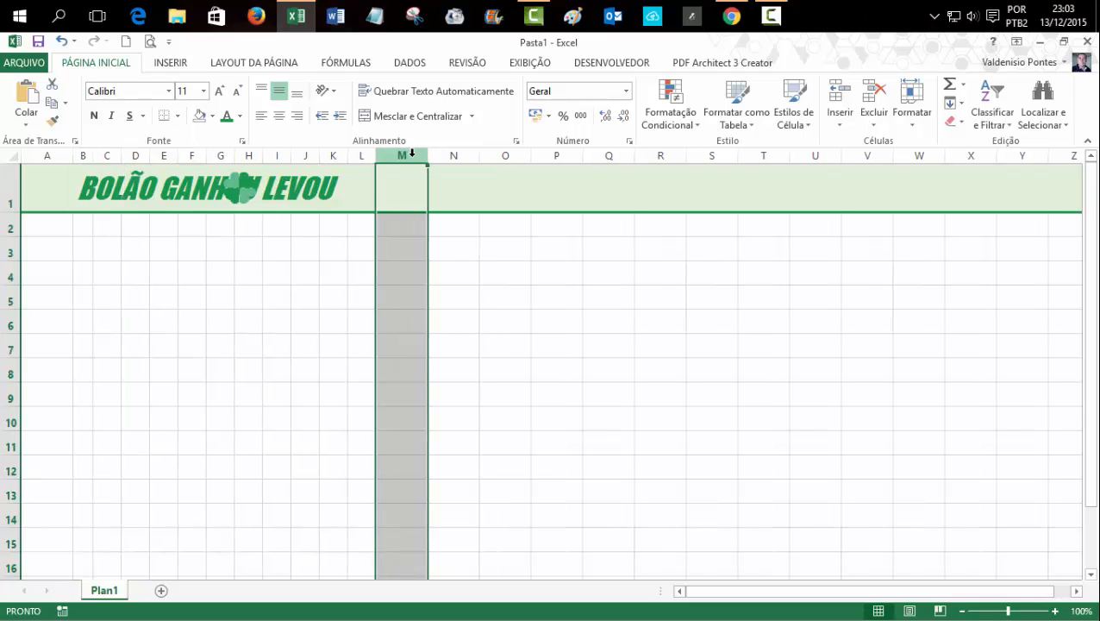
drag(427, 156, 394, 162)
click(576, 345)
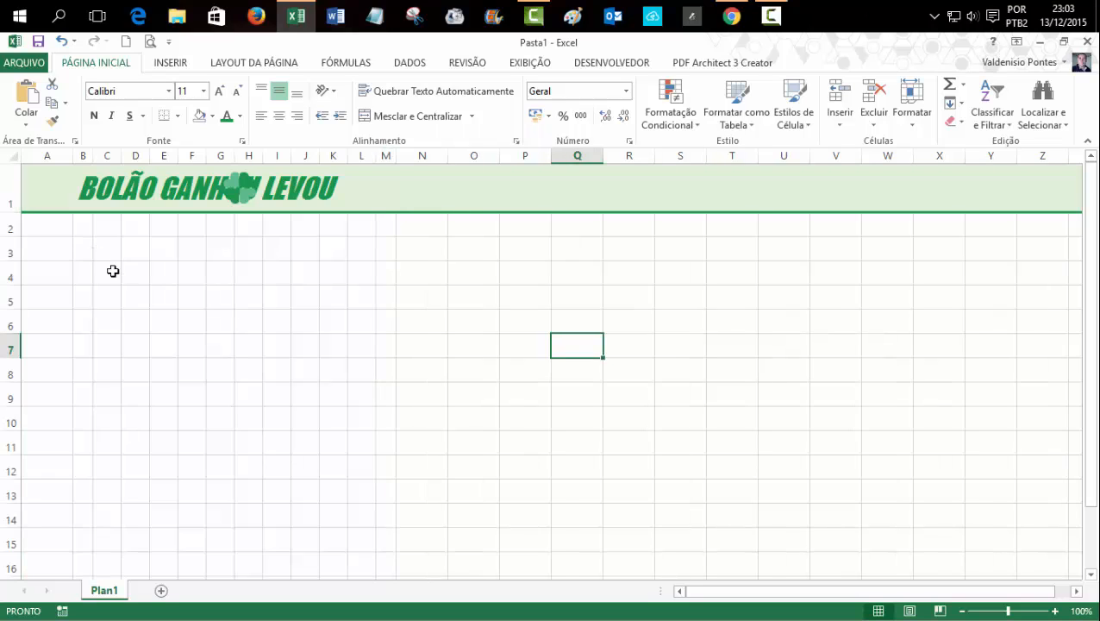
Step: Fill the range B3:M16 with the lightest green theme colour
click(82, 249)
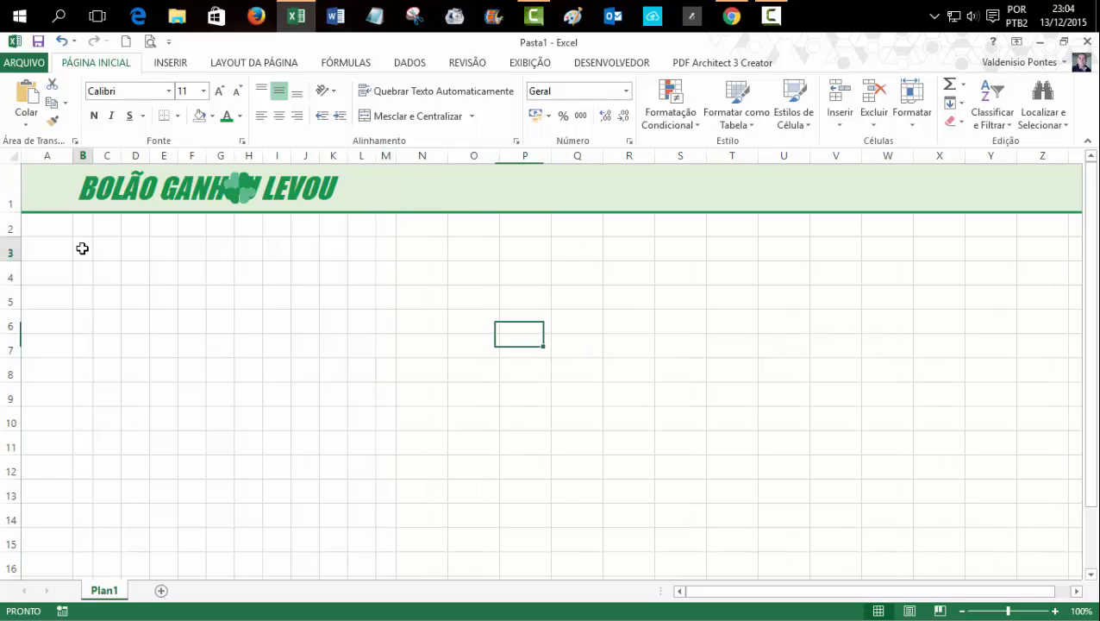
drag(82, 249, 390, 546)
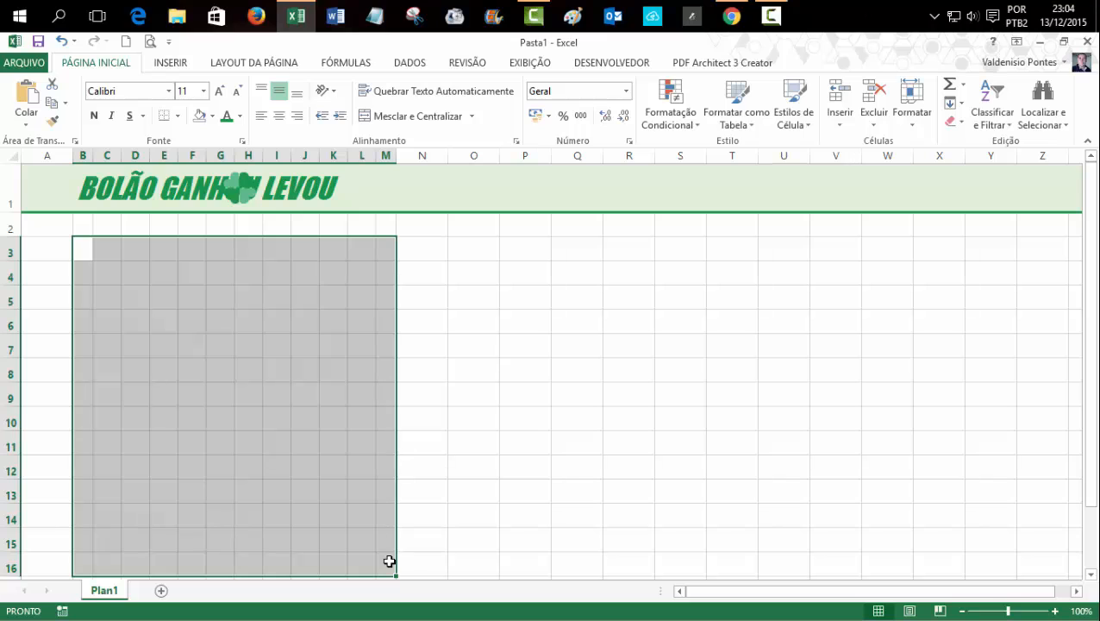
click(213, 116)
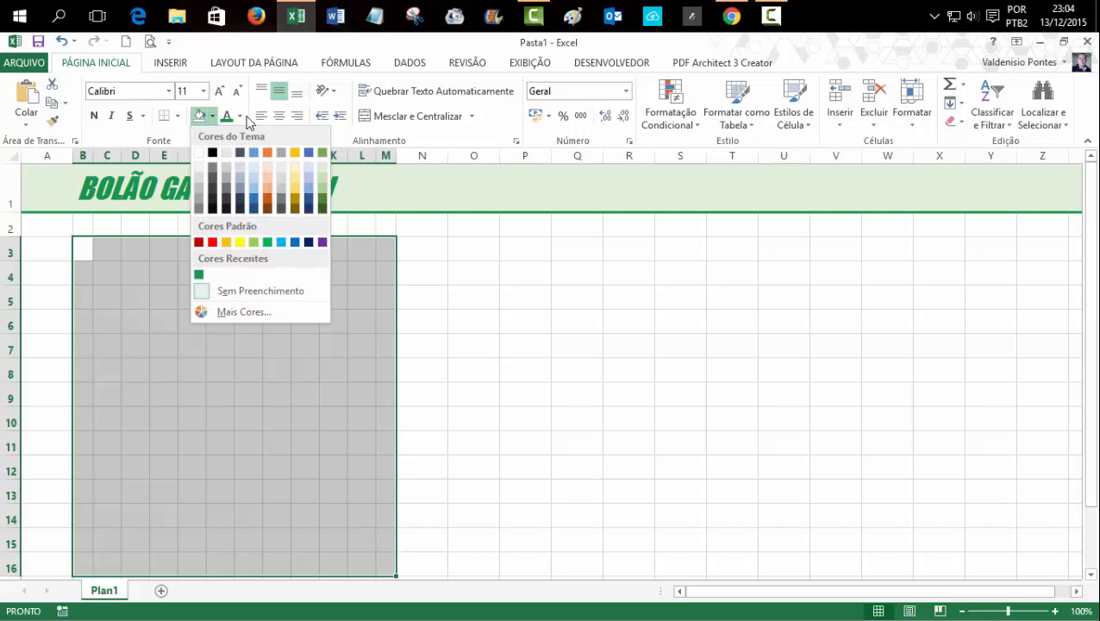
click(320, 168)
click(539, 324)
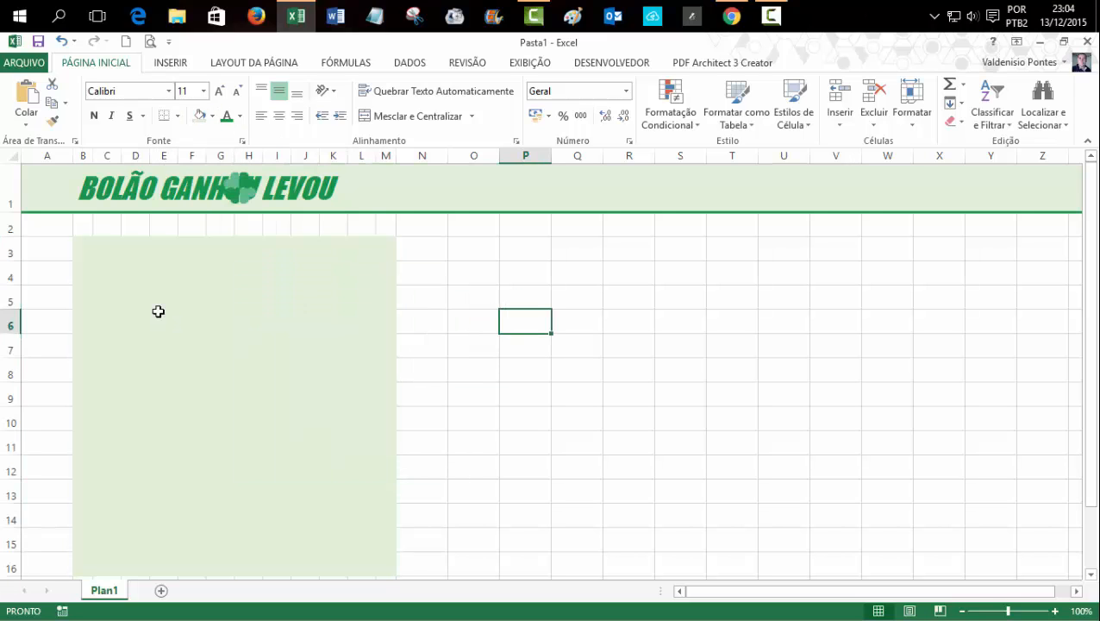
Step: Enter 1 in C5 and 2 in D5, and extend the series across to 10 in L5
click(107, 274)
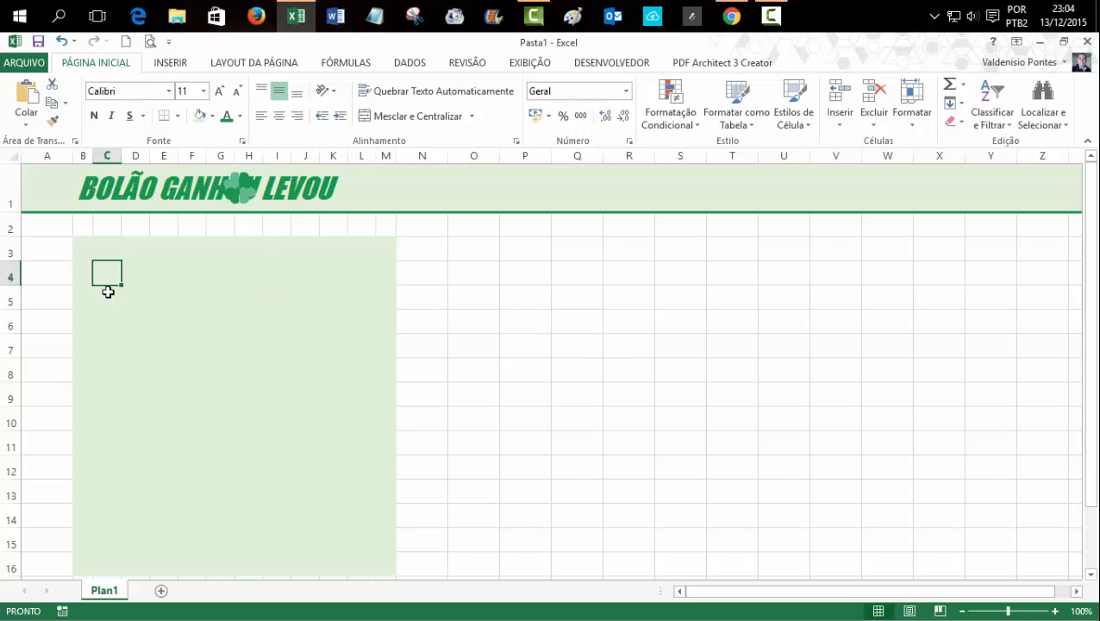
click(106, 300)
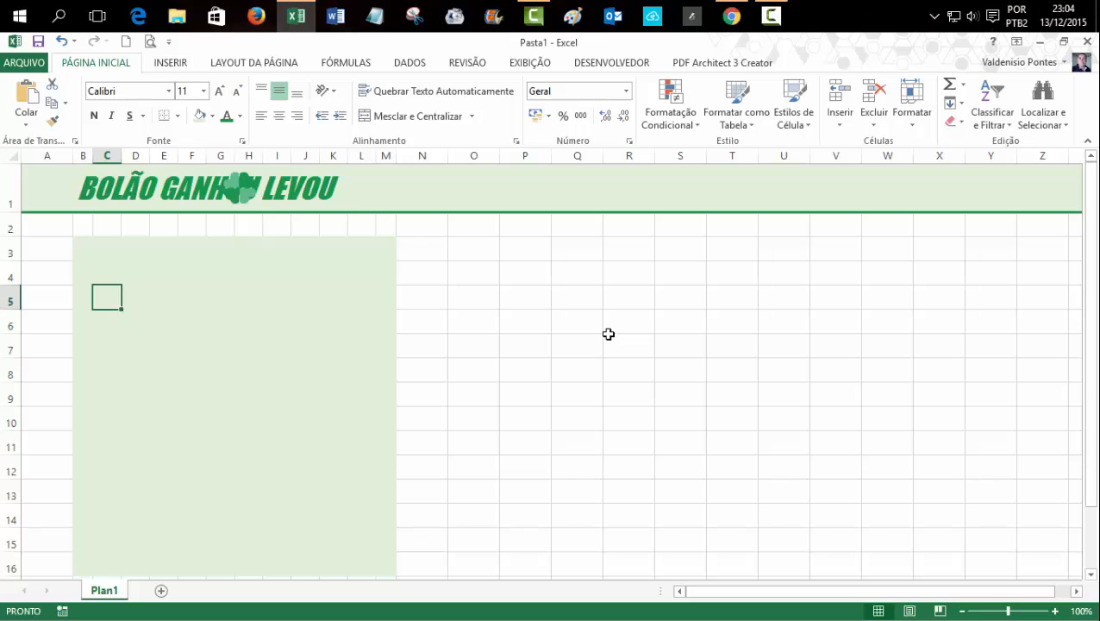
text(1)
key(Tab)
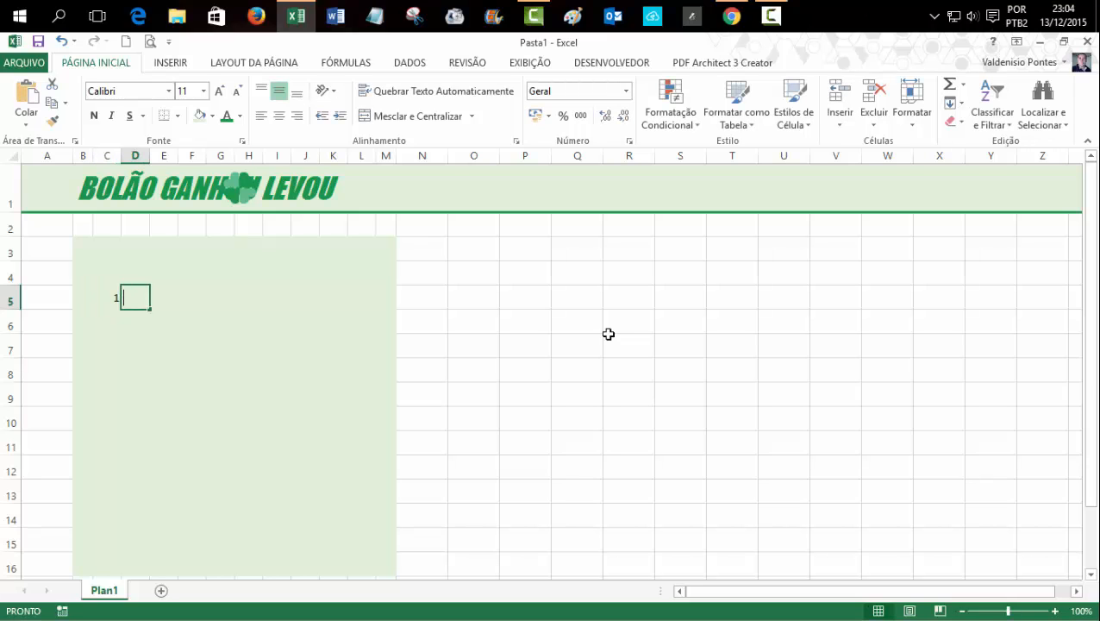
text(2)
key(Tab)
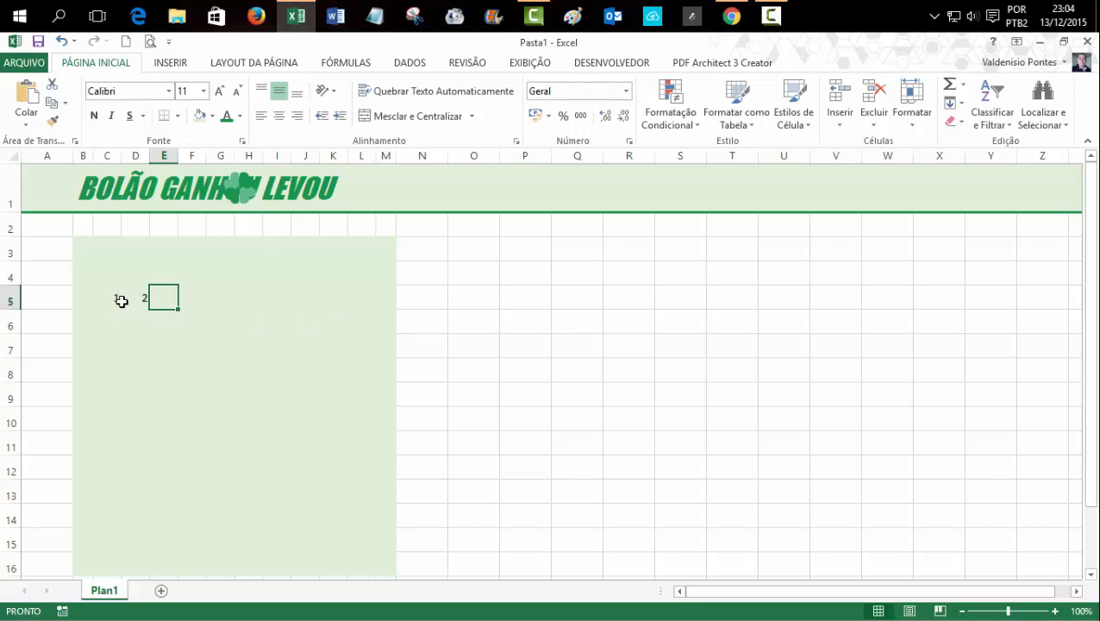
drag(122, 300, 372, 301)
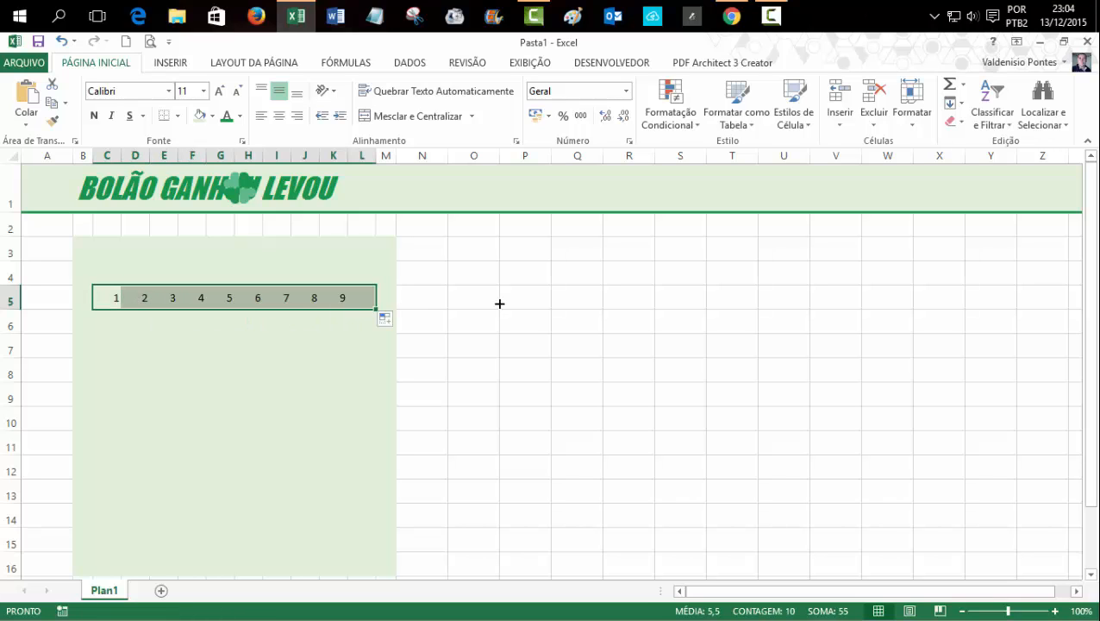
Step: Enter 11 to 15 in cells C6 to G6 and extend the series across to 20 in L6
click(112, 318)
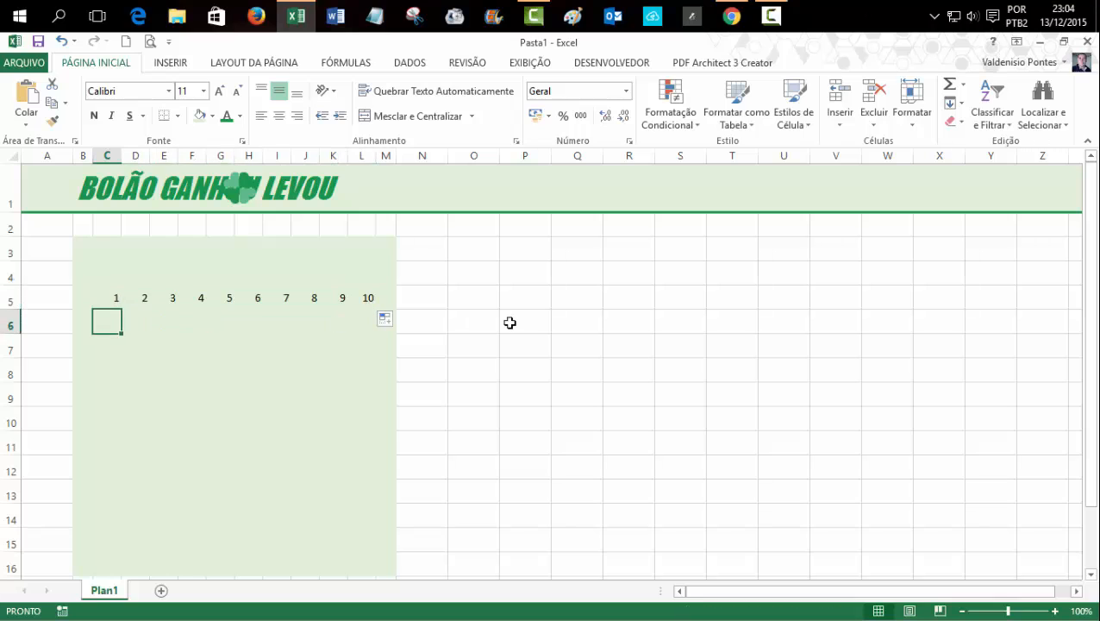
text(11)
key(Tab)
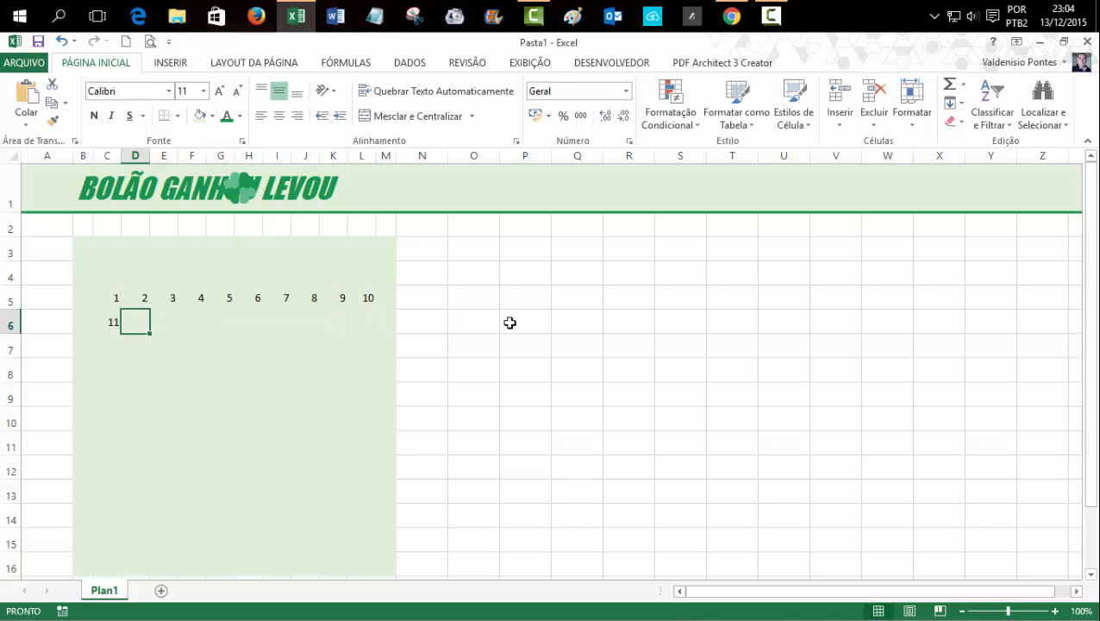
text(12)
key(Tab)
text(13)
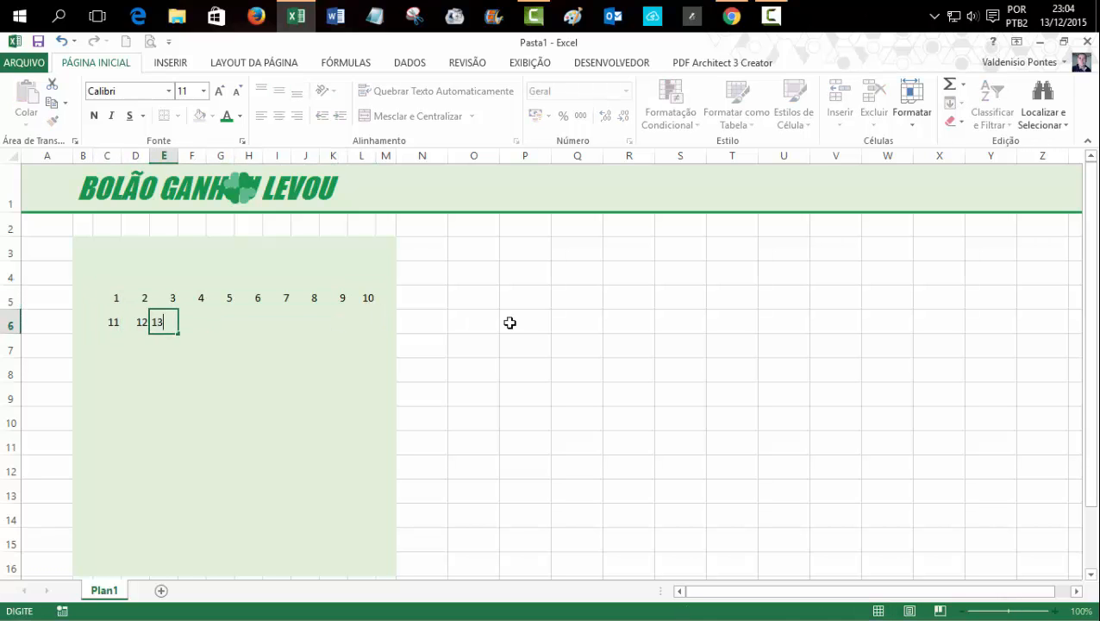
key(Tab)
text(14)
key(Tab)
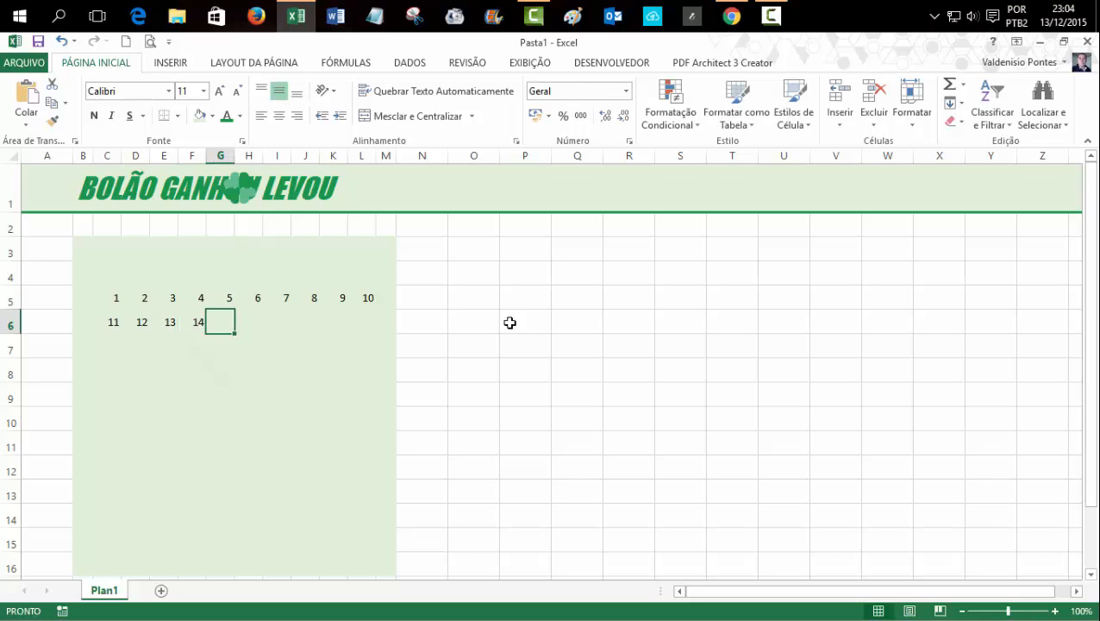
text(15)
key(Tab)
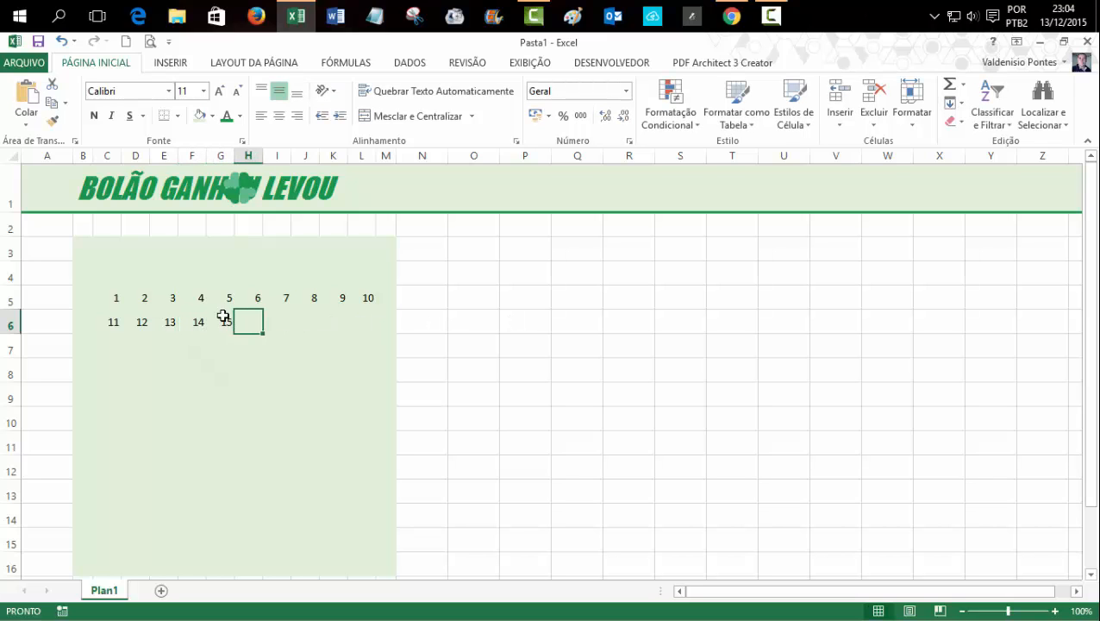
drag(197, 320, 376, 323)
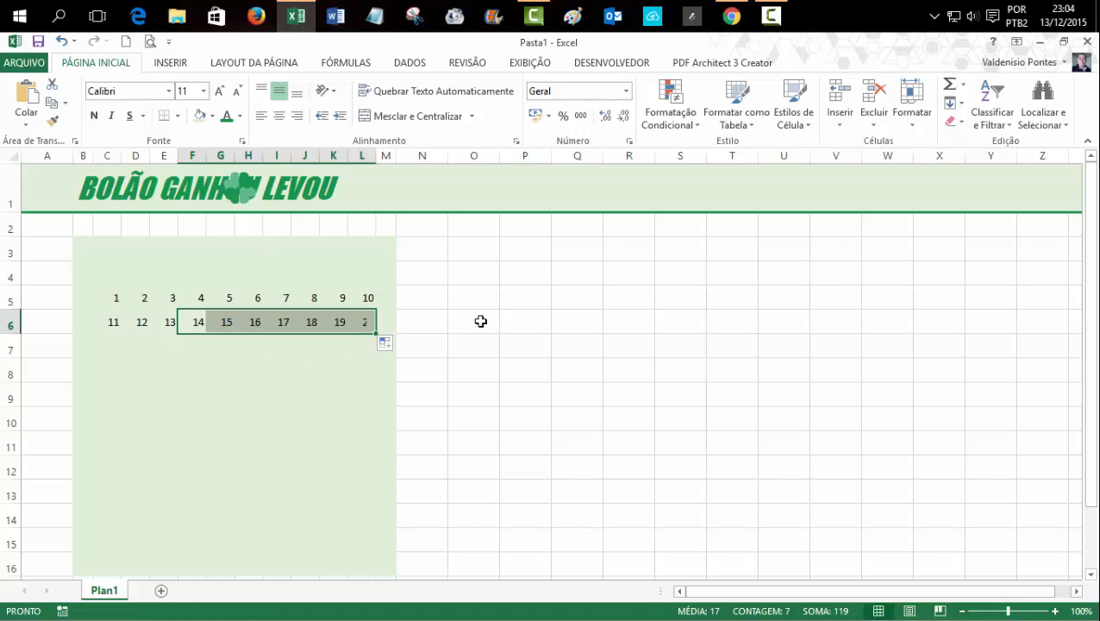
Step: Extend the two number rows down to row 10 so the grid C5:L10 runs from 1 to 60
click(480, 320)
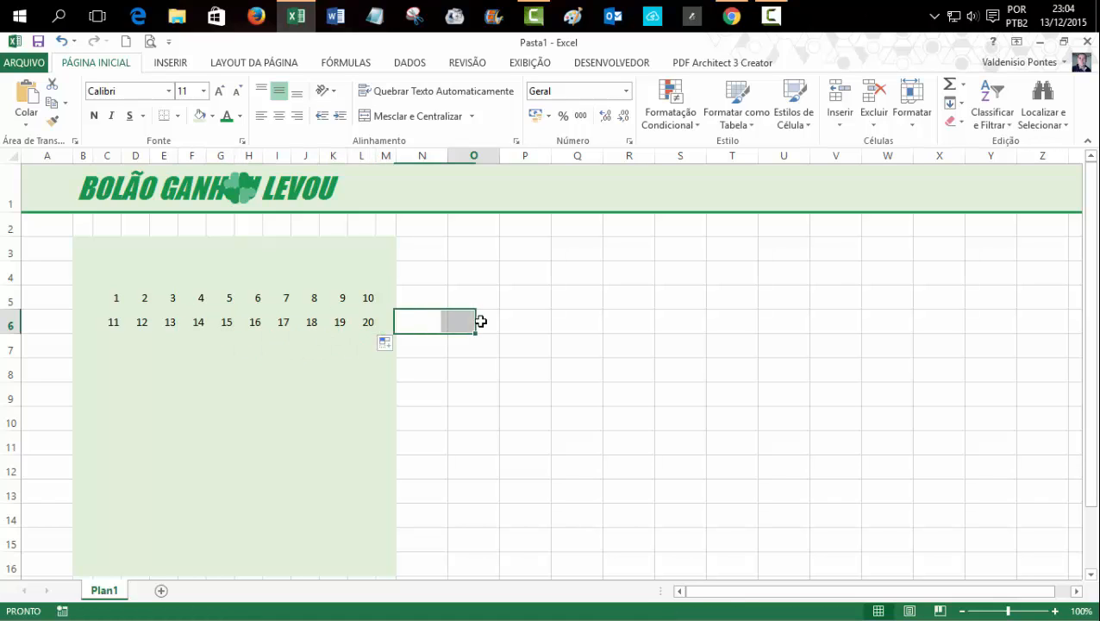
click(113, 299)
drag(113, 298, 362, 436)
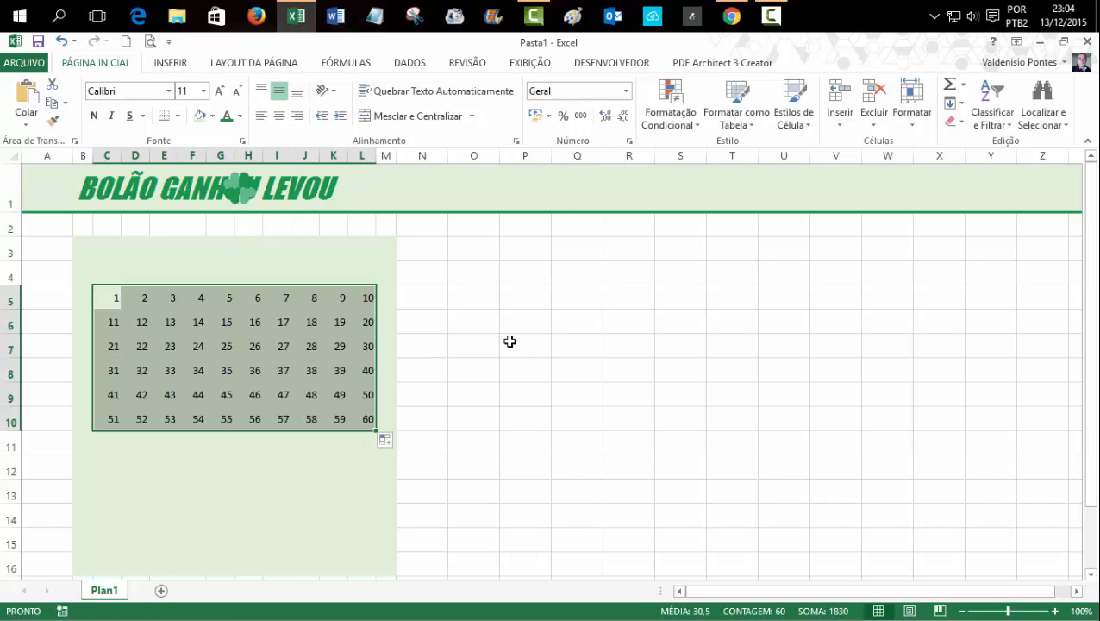
Step: Centre the numbers in C5:L10 horizontally and set their font size to 14
click(280, 117)
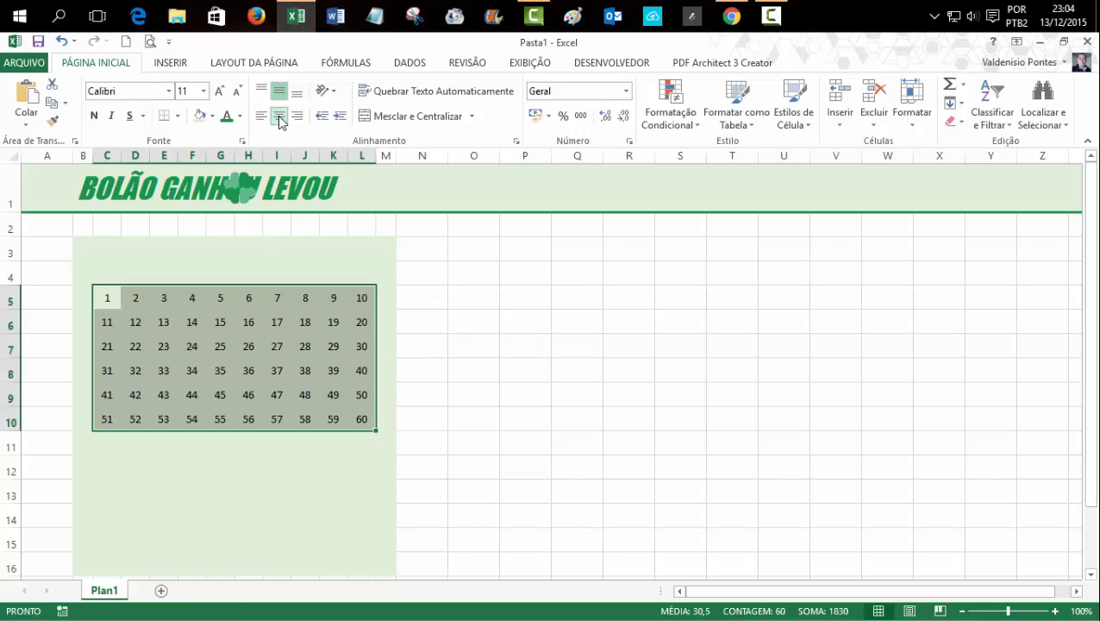
click(219, 92)
click(220, 92)
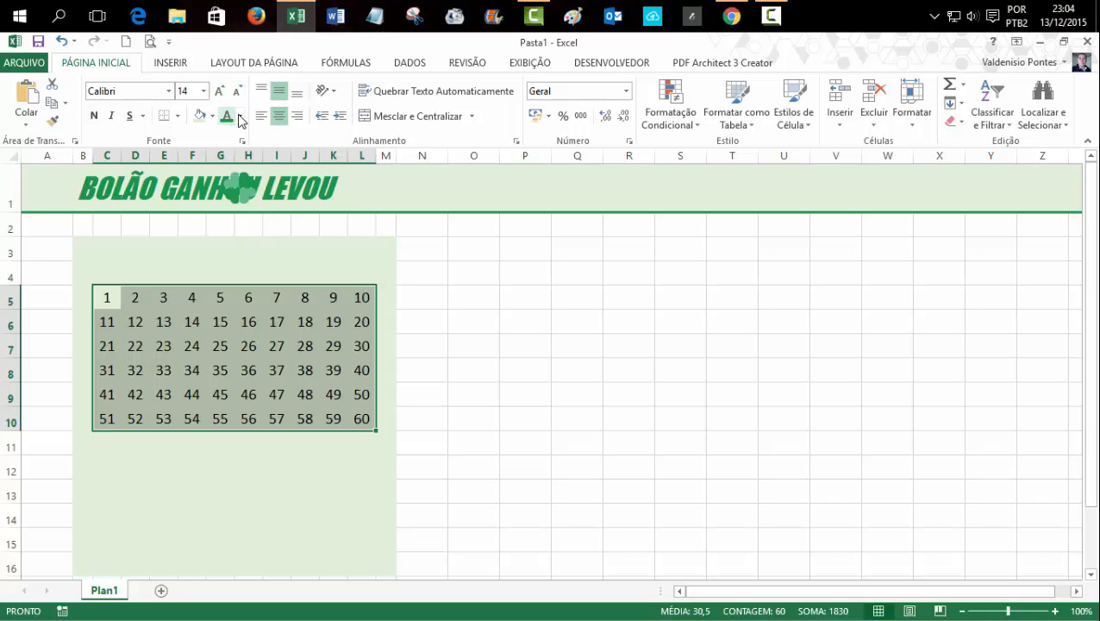
Step: Make the numbers in C5:L10 bold in the lightest green and fill their cells with the recently used dark green
click(240, 116)
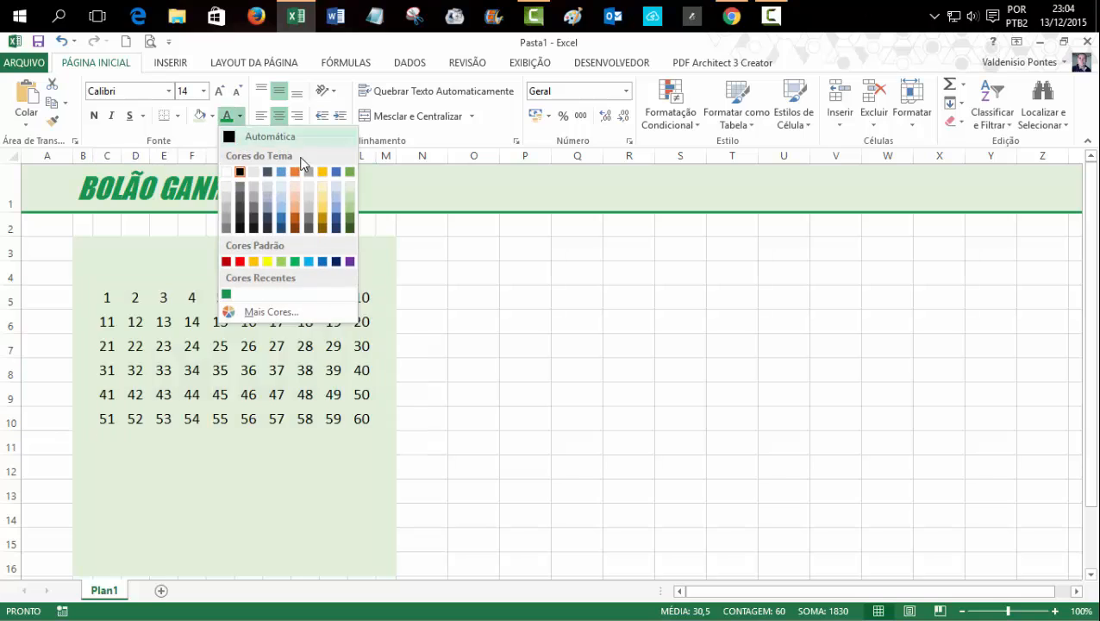
click(351, 187)
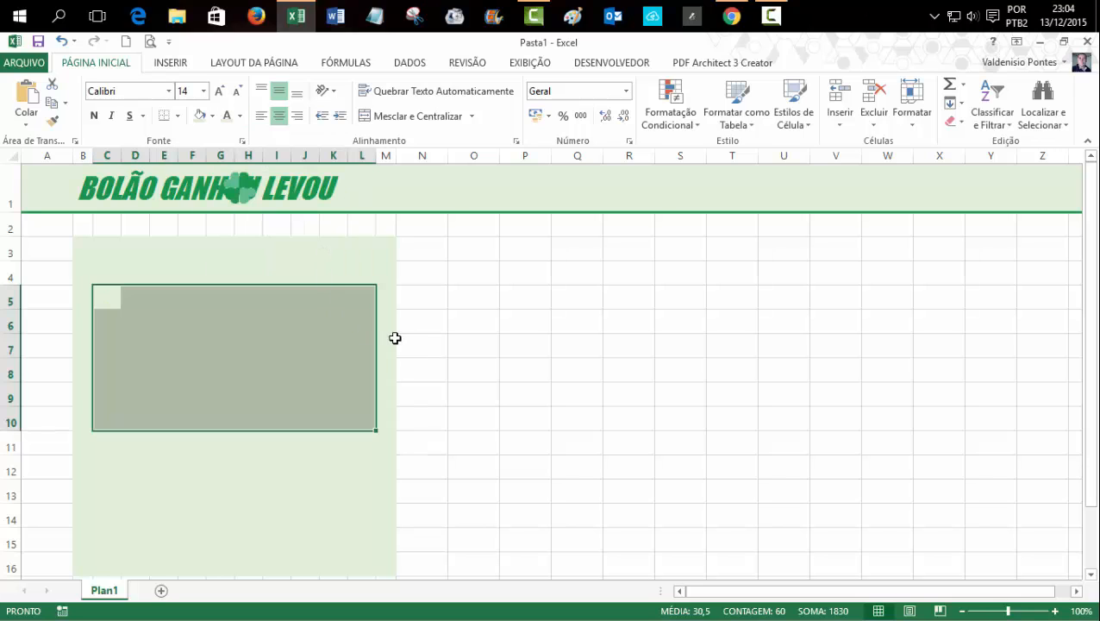
click(94, 116)
click(213, 116)
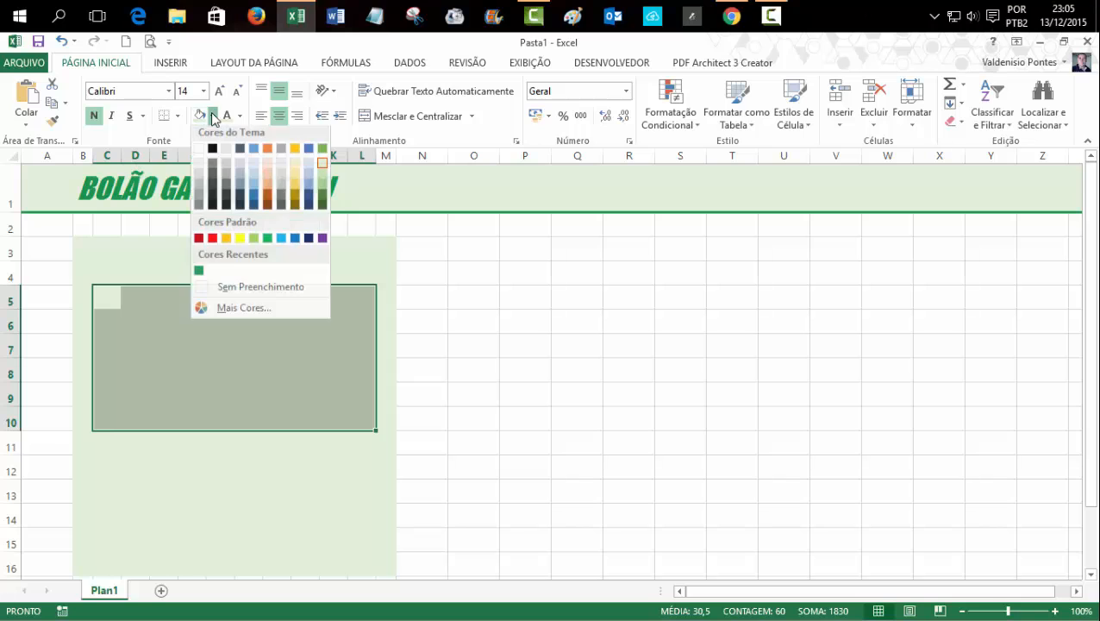
click(199, 270)
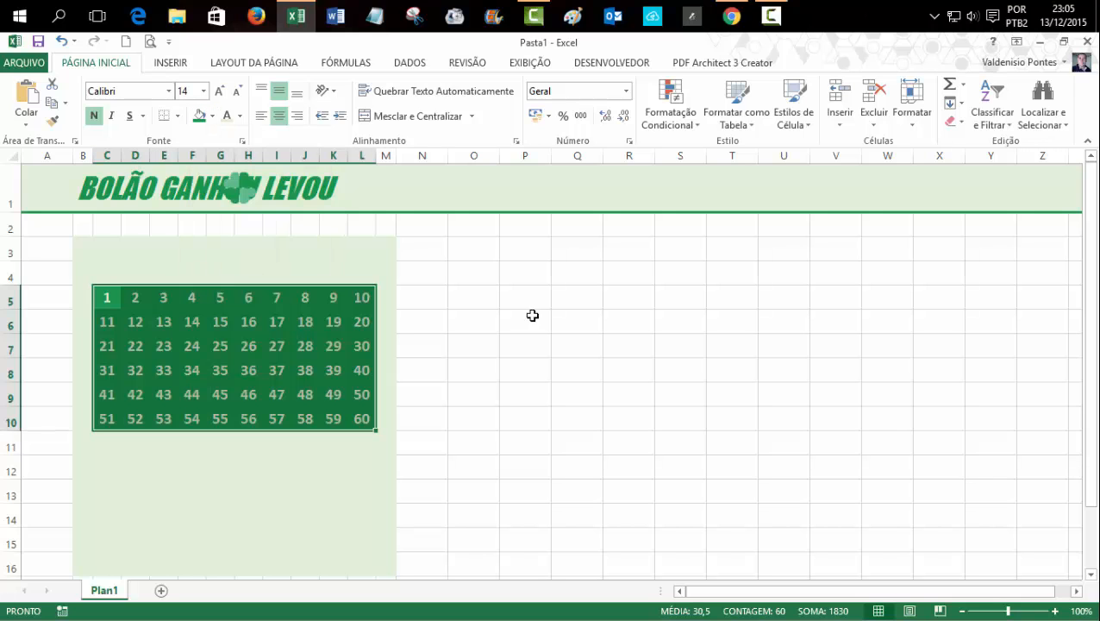
Step: Add medium solid light green inside borders between the cells of the number grid C5:L10
right_click(248, 325)
click(338, 550)
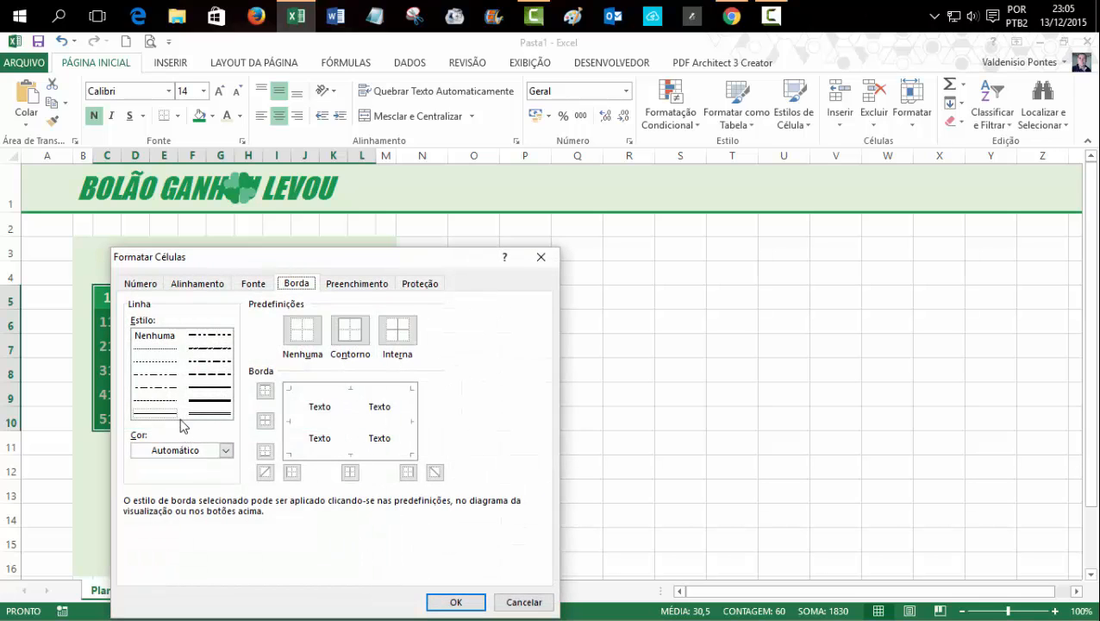
click(215, 392)
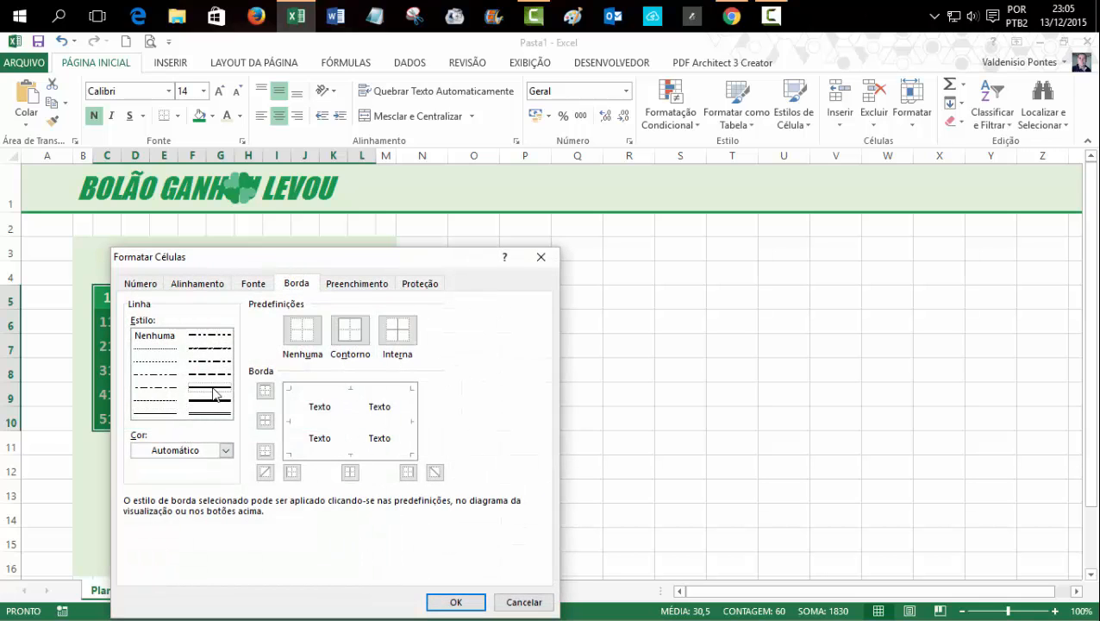
click(203, 450)
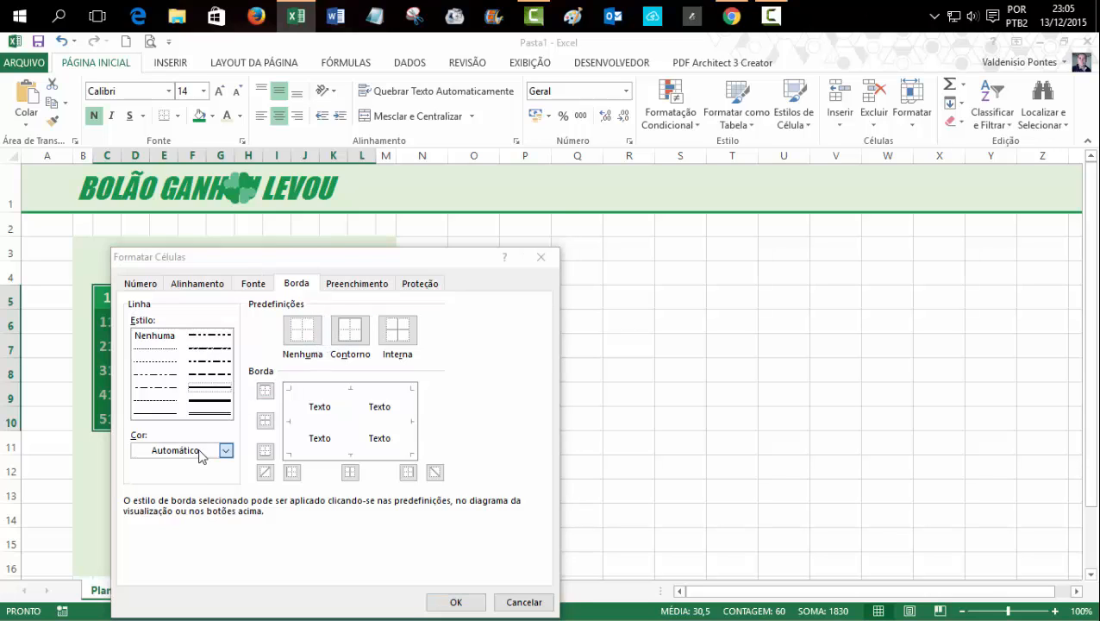
click(263, 306)
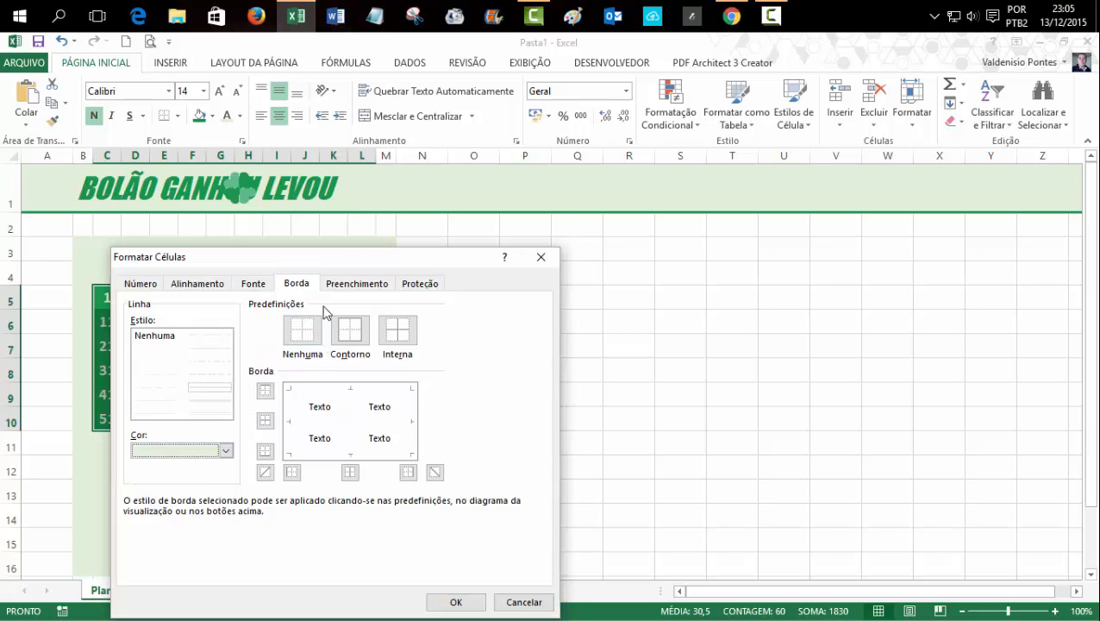
click(397, 333)
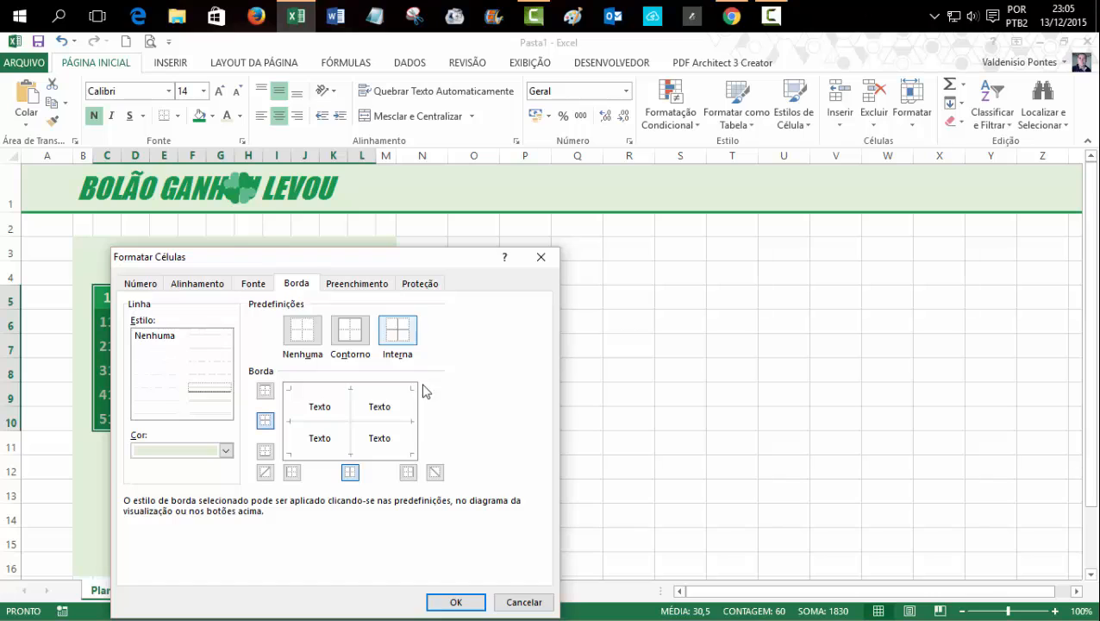
click(435, 601)
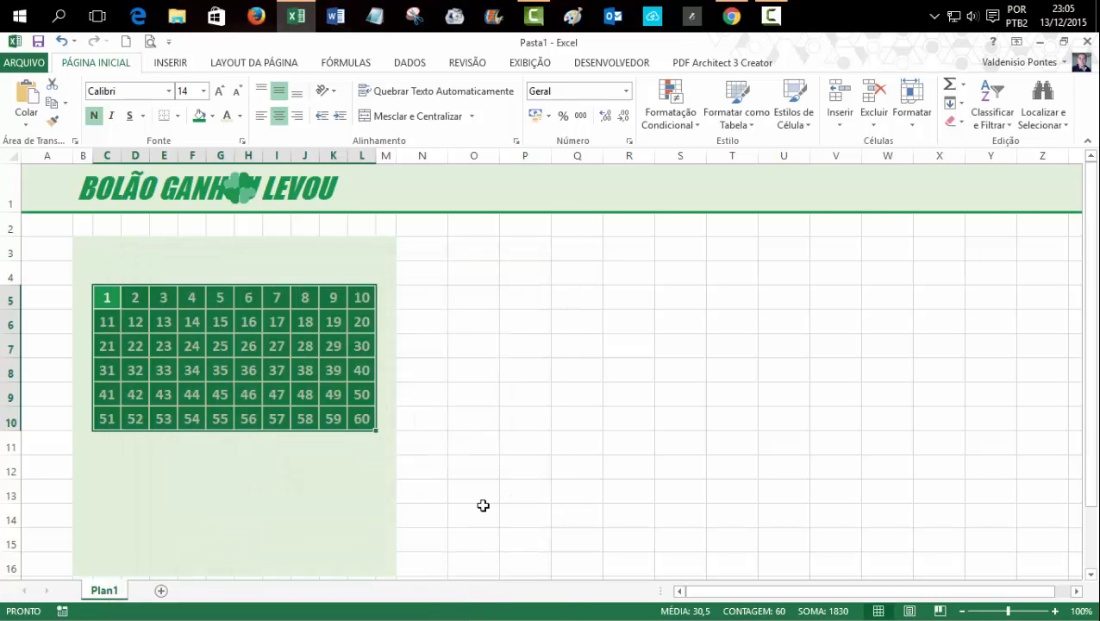
click(513, 364)
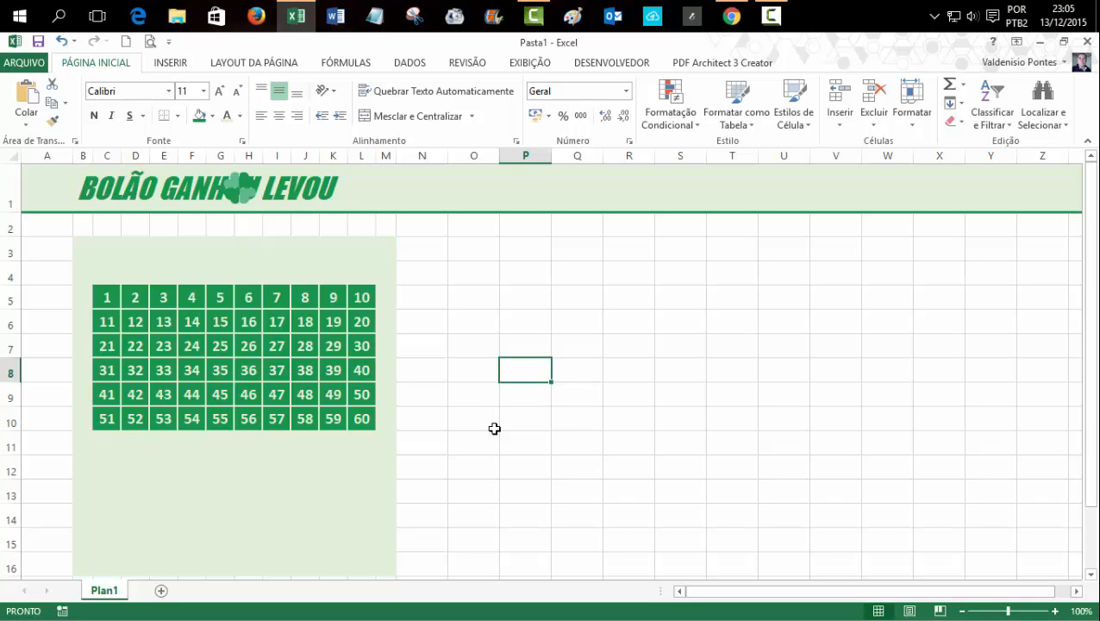
Step: Enter the instruction "Clique no número para escolher" in cell C3 above the number grid
click(107, 250)
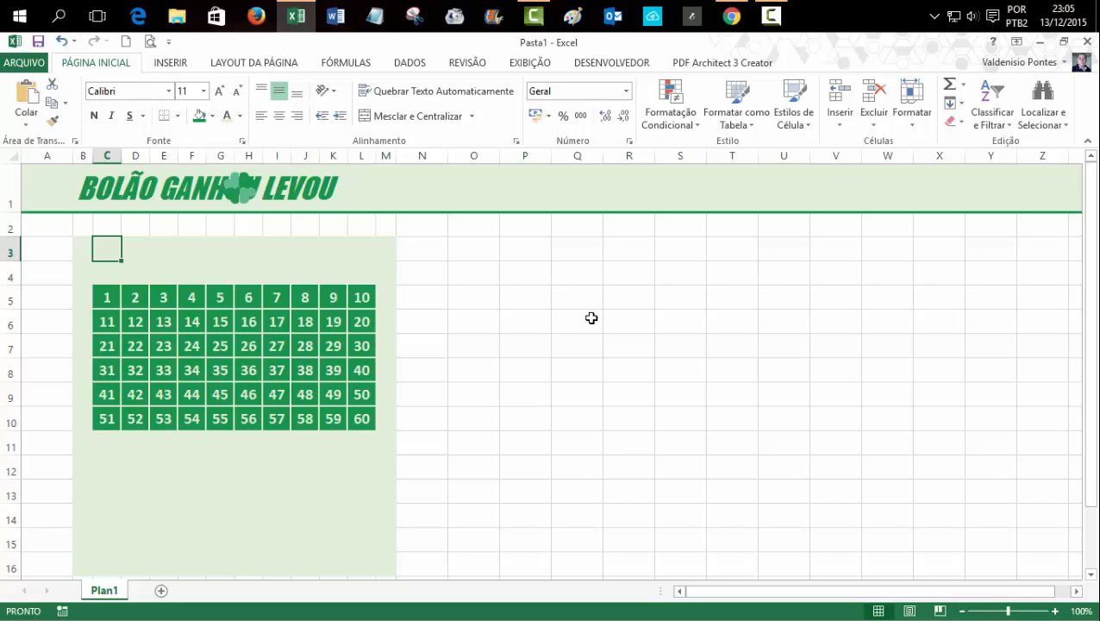
text(c)
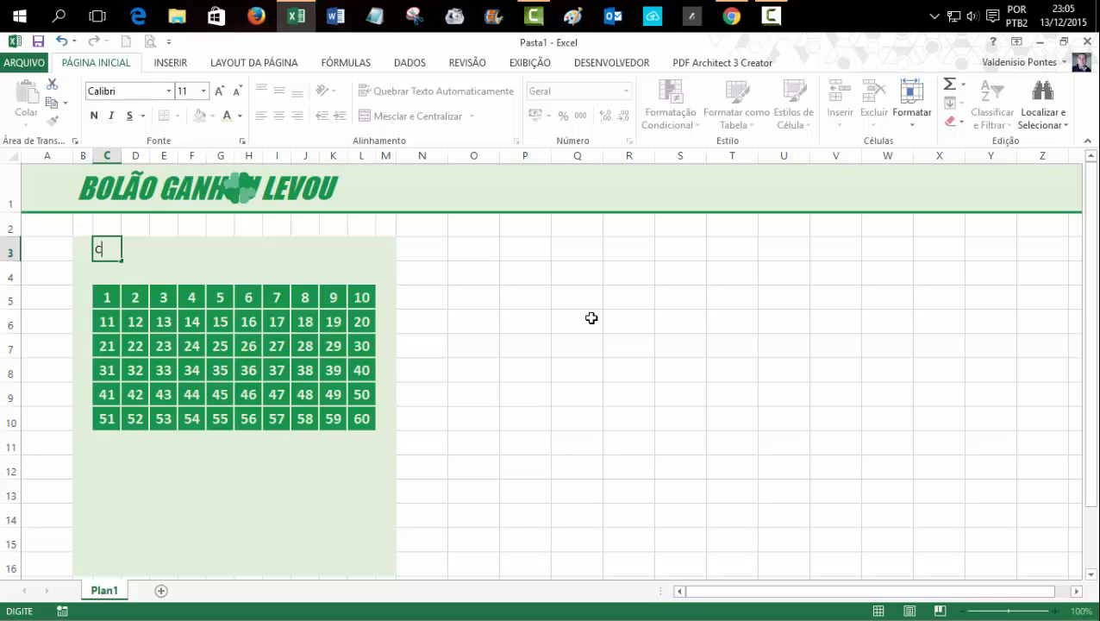
text(lique no núme)
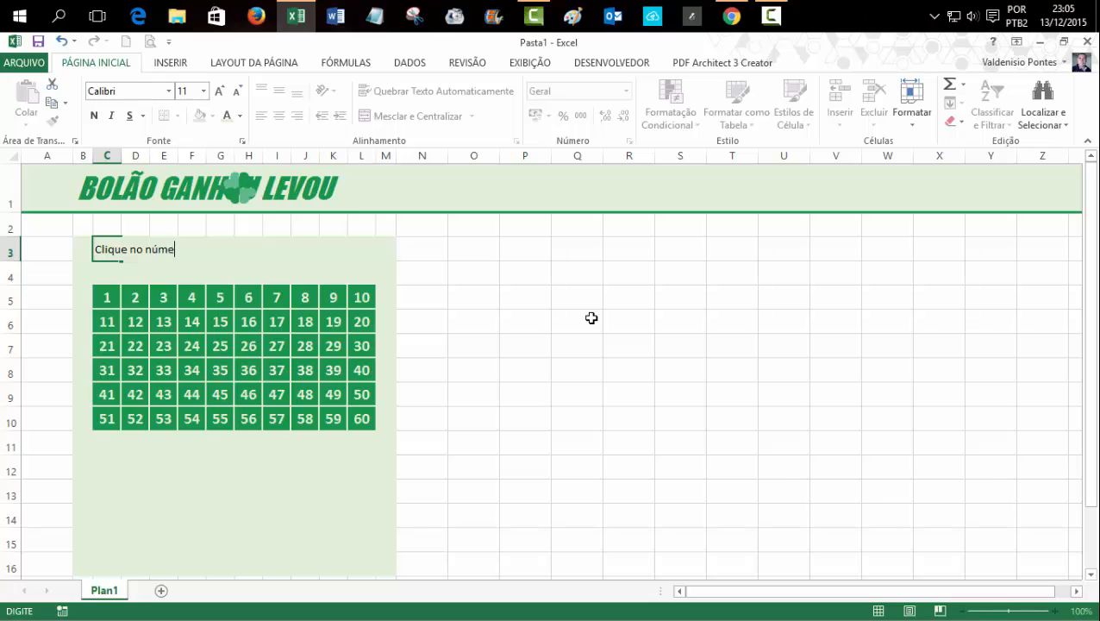
text(ro para escolher)
click(591, 318)
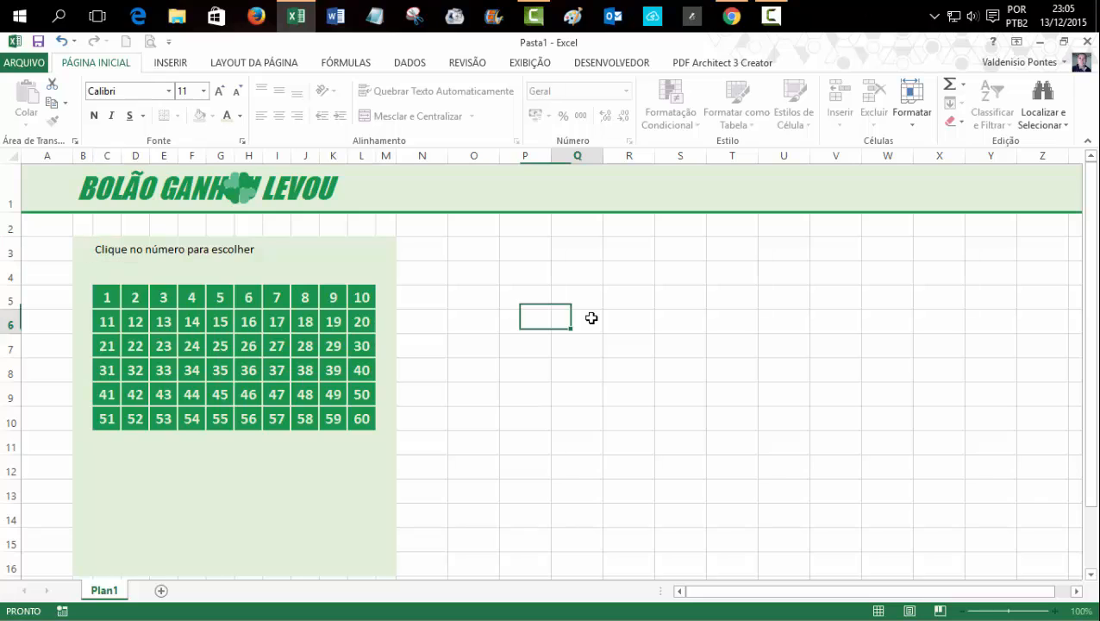
Step: Format the instruction in C3 as italic, size 16, in the recently used green
click(104, 248)
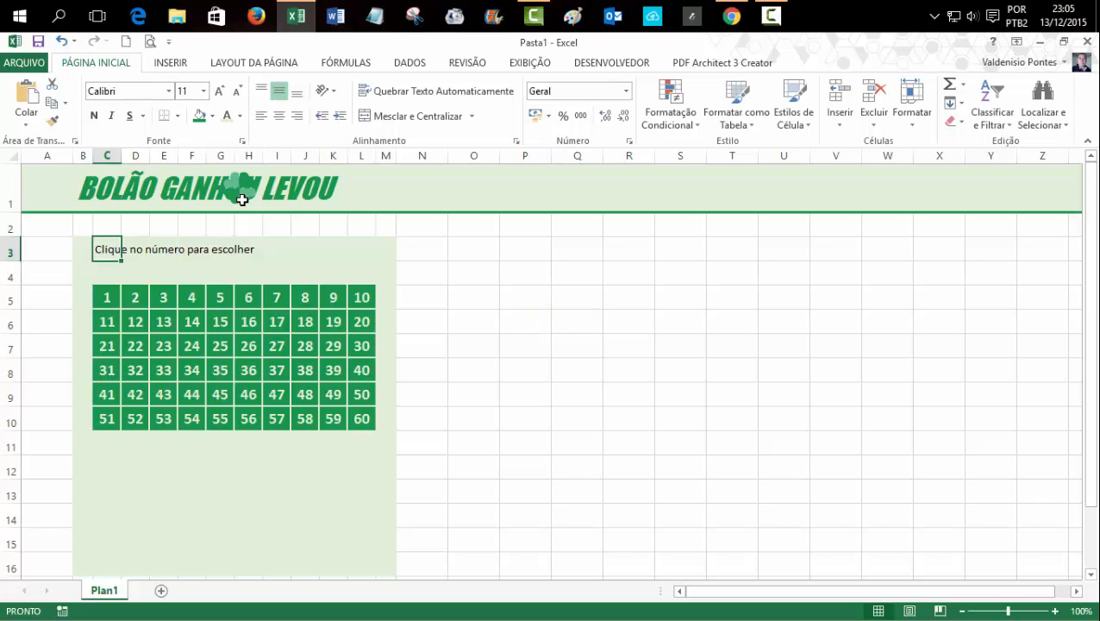
click(239, 116)
click(225, 294)
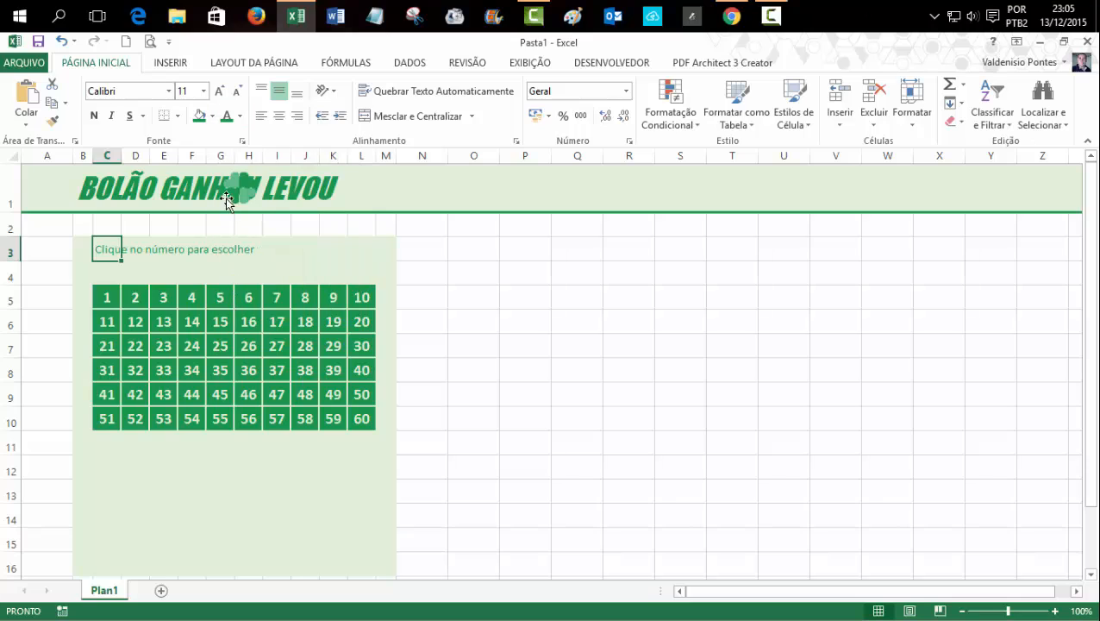
click(221, 92)
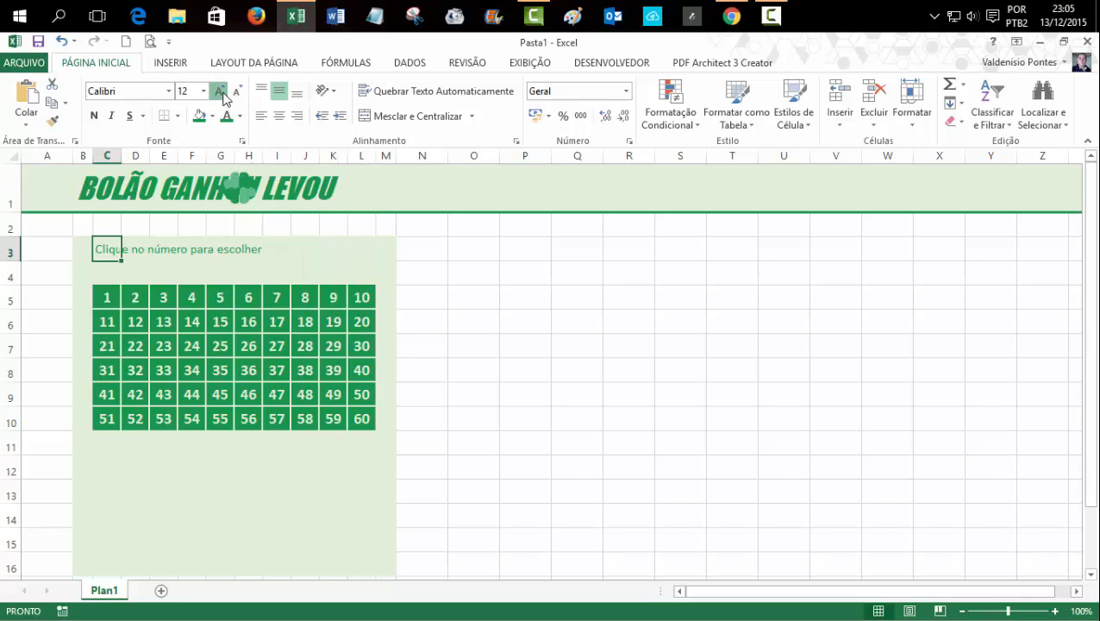
click(221, 92)
click(221, 91)
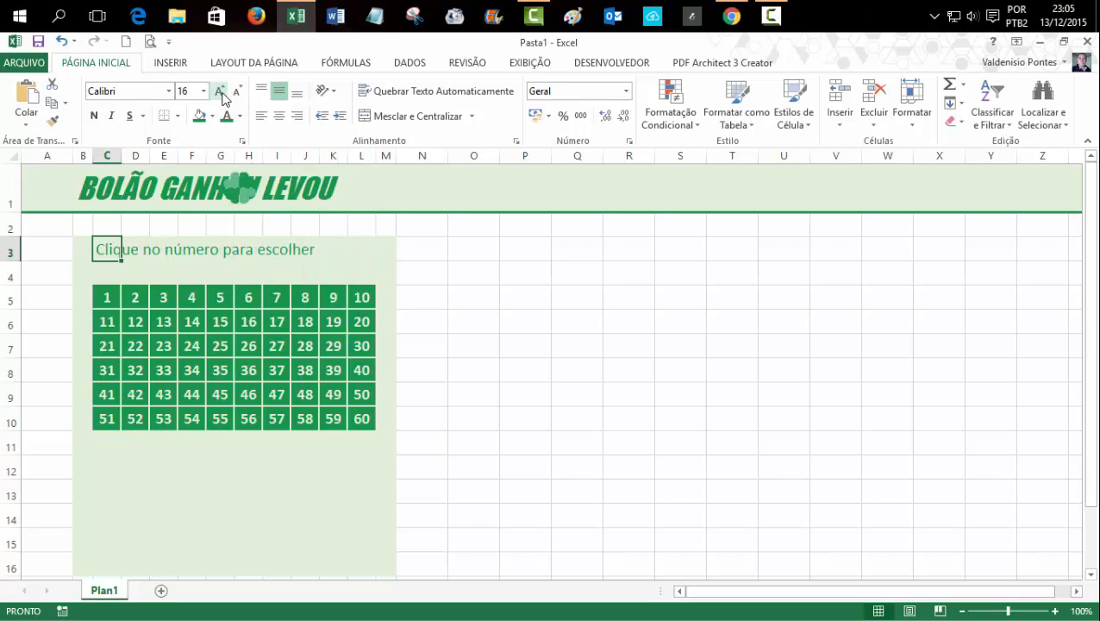
click(111, 116)
click(582, 362)
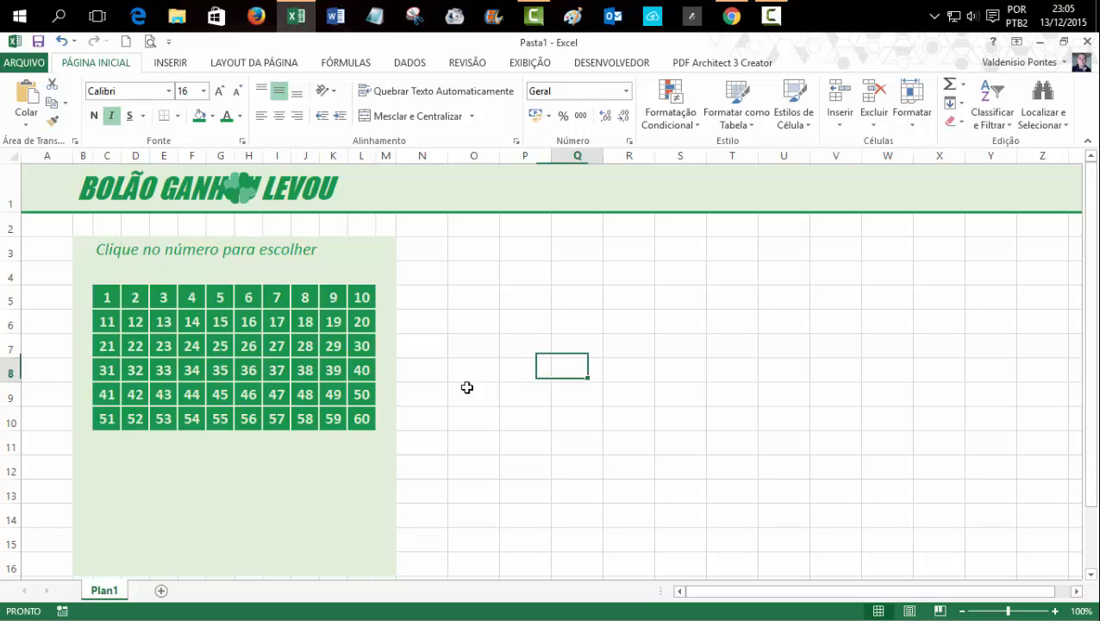
Step: Enter the heading "Número" in C12 and merge and centre it across C12:E12
click(116, 466)
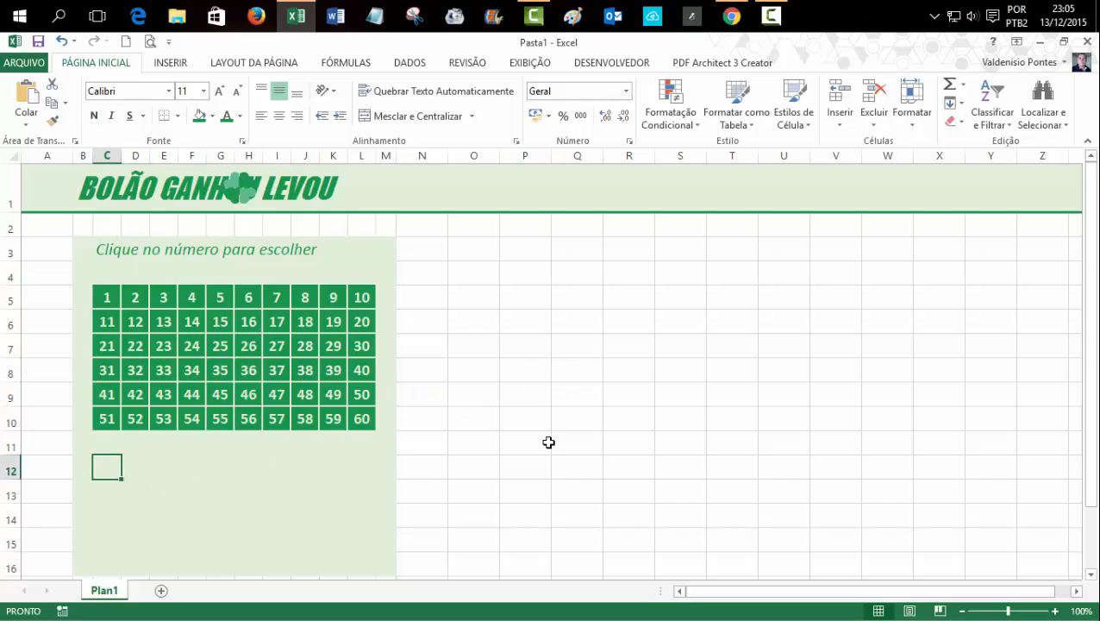
text(N)
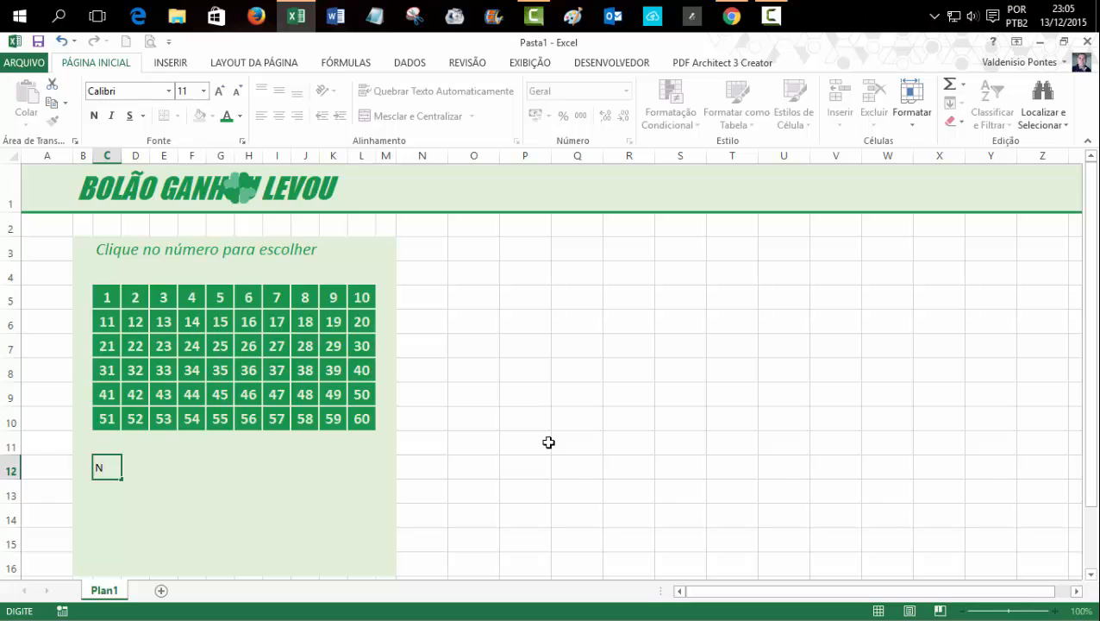
text(úmero)
click(522, 445)
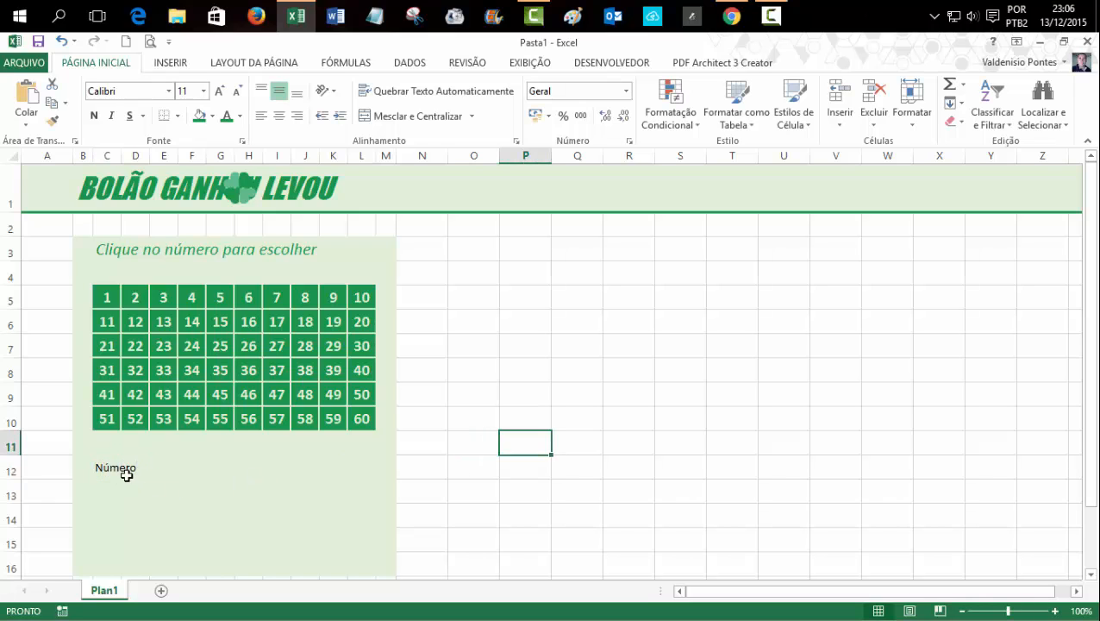
drag(105, 468, 151, 466)
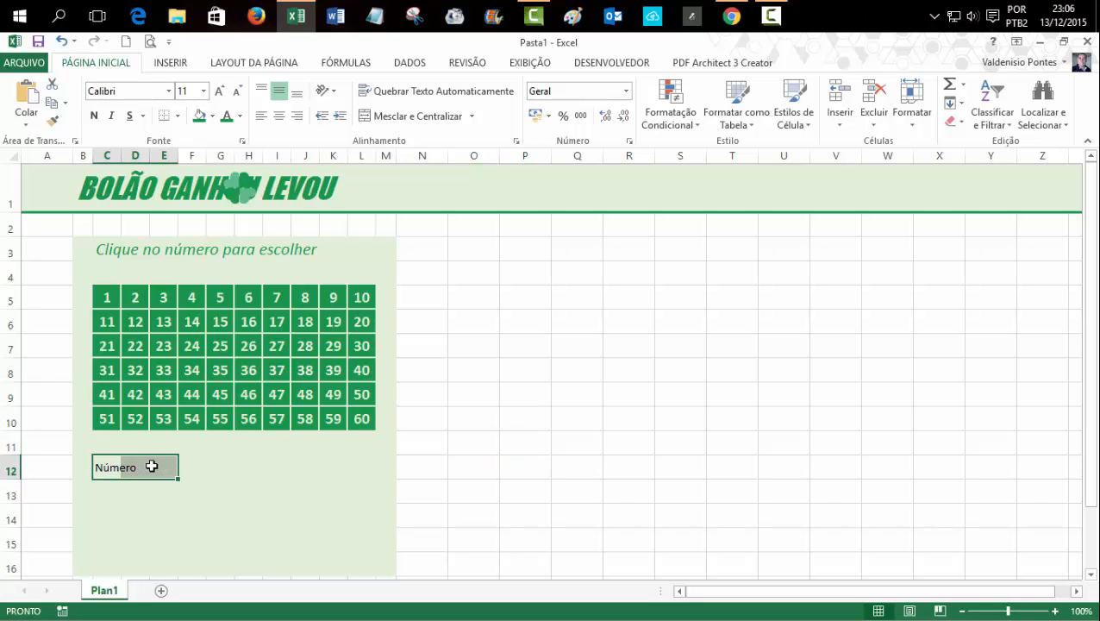
click(278, 117)
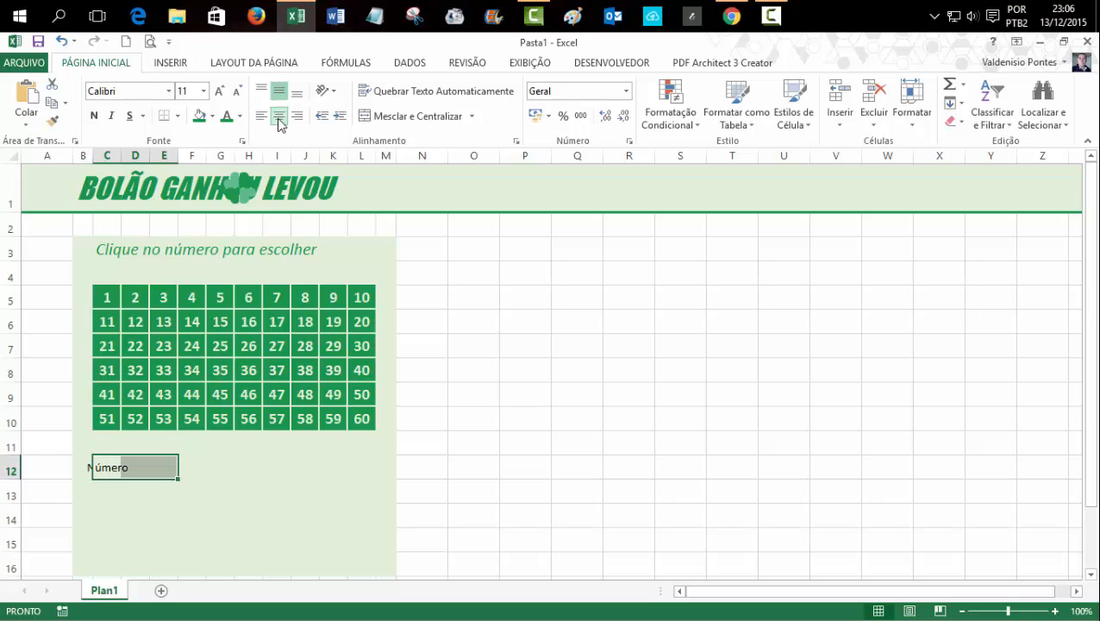
click(388, 117)
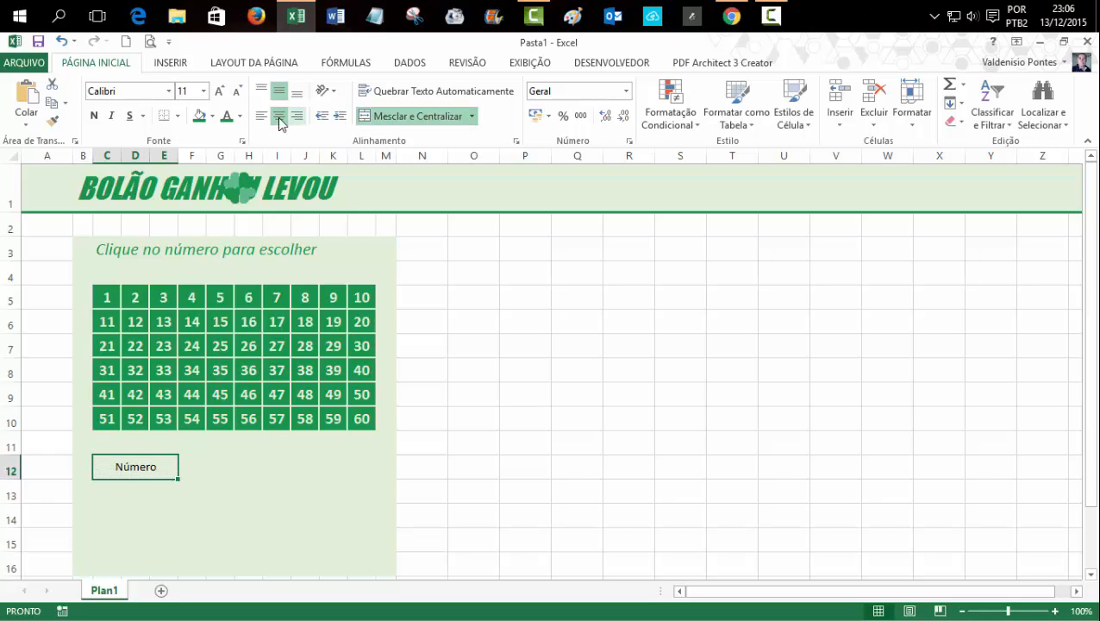
Step: Fill the Número heading with the second-lightest theme green and make its text bold in the recently used green
click(214, 118)
click(320, 181)
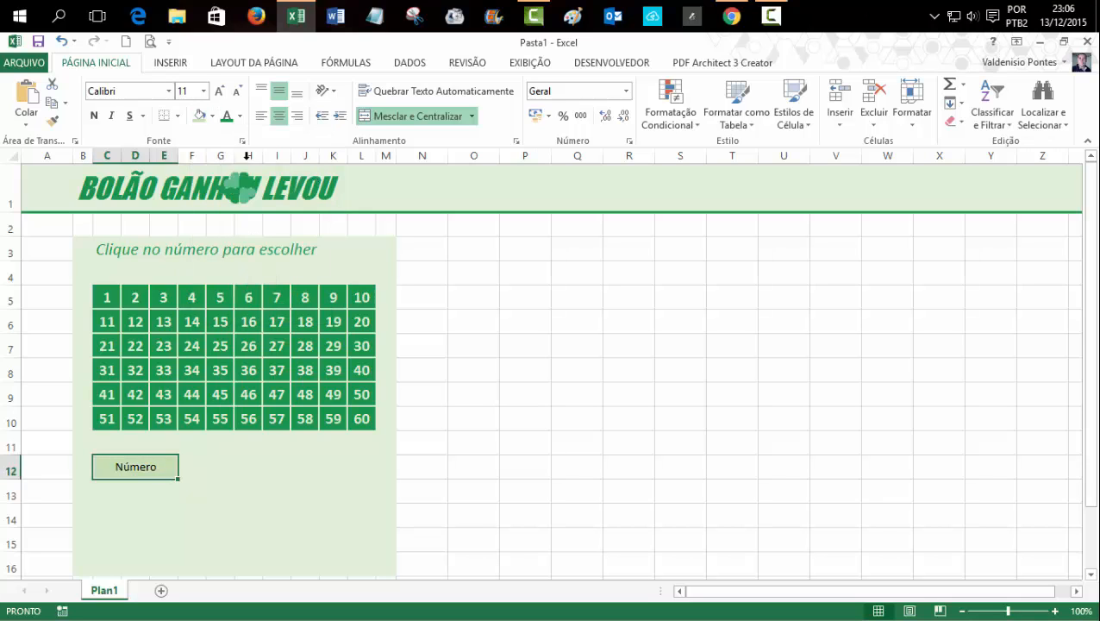
click(226, 118)
click(96, 118)
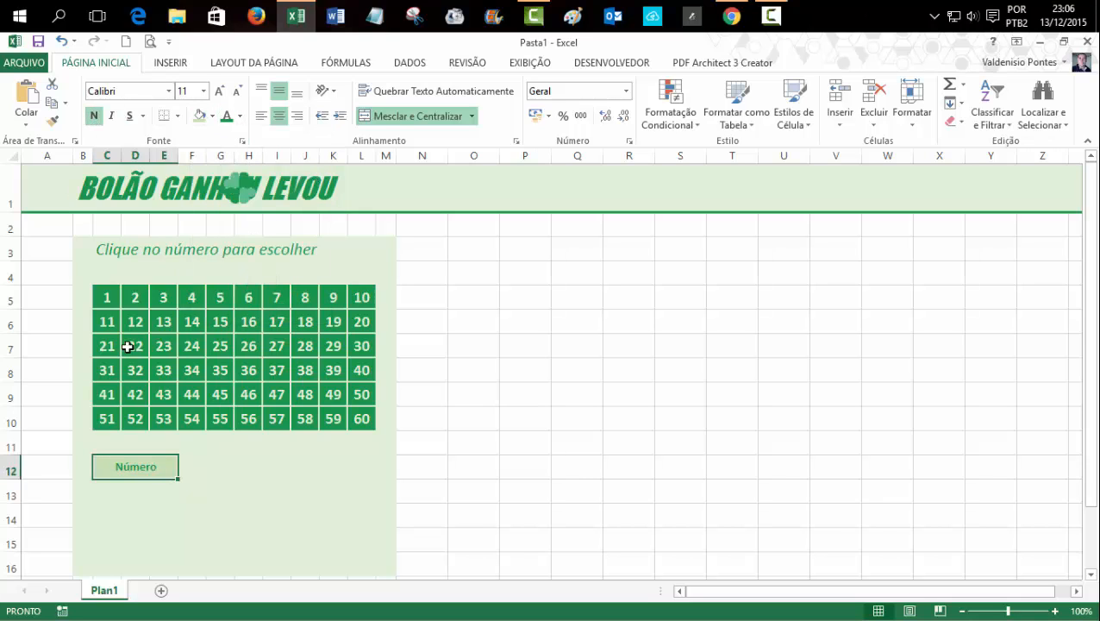
Step: Merge and centre C13:E15 below the Número heading and set its font to bold, size 36
click(104, 489)
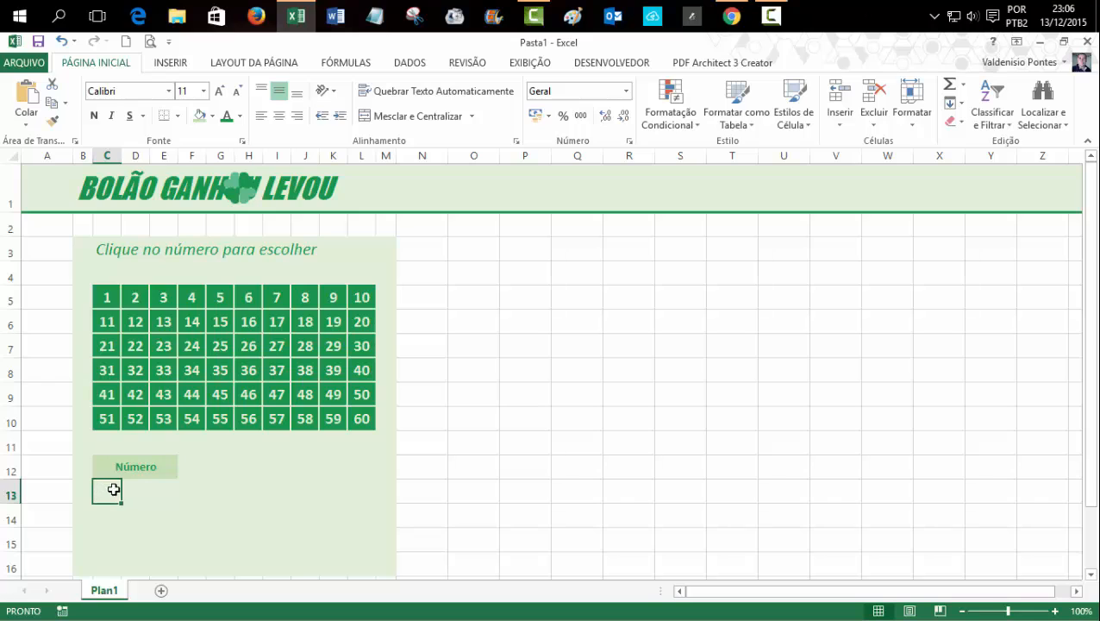
drag(113, 490, 157, 538)
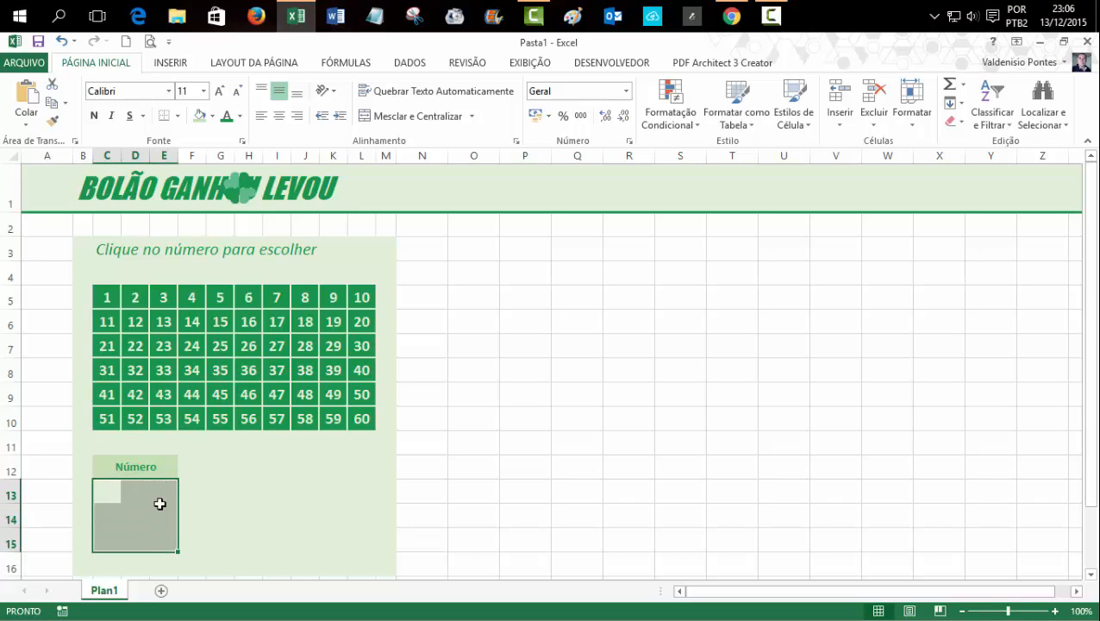
click(406, 117)
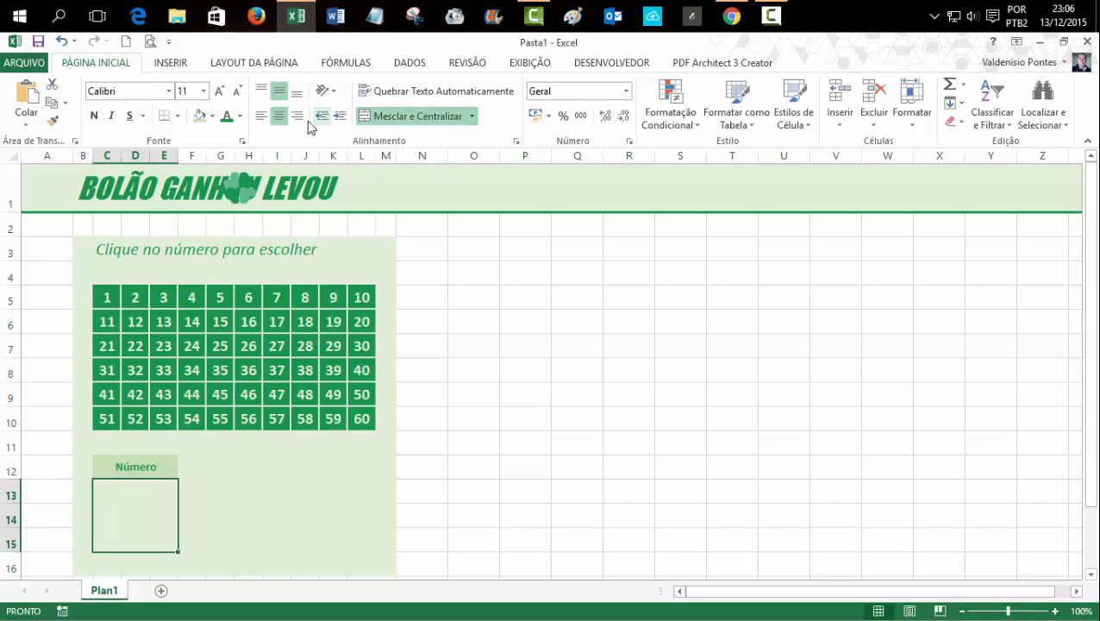
click(218, 91)
click(218, 91)
click(218, 92)
click(218, 92)
click(218, 92)
click(218, 91)
click(218, 91)
click(219, 91)
click(94, 116)
Step: Enter 36 in the merged cell C13:E15 and give it the recently used dark green fill with white text
text(36)
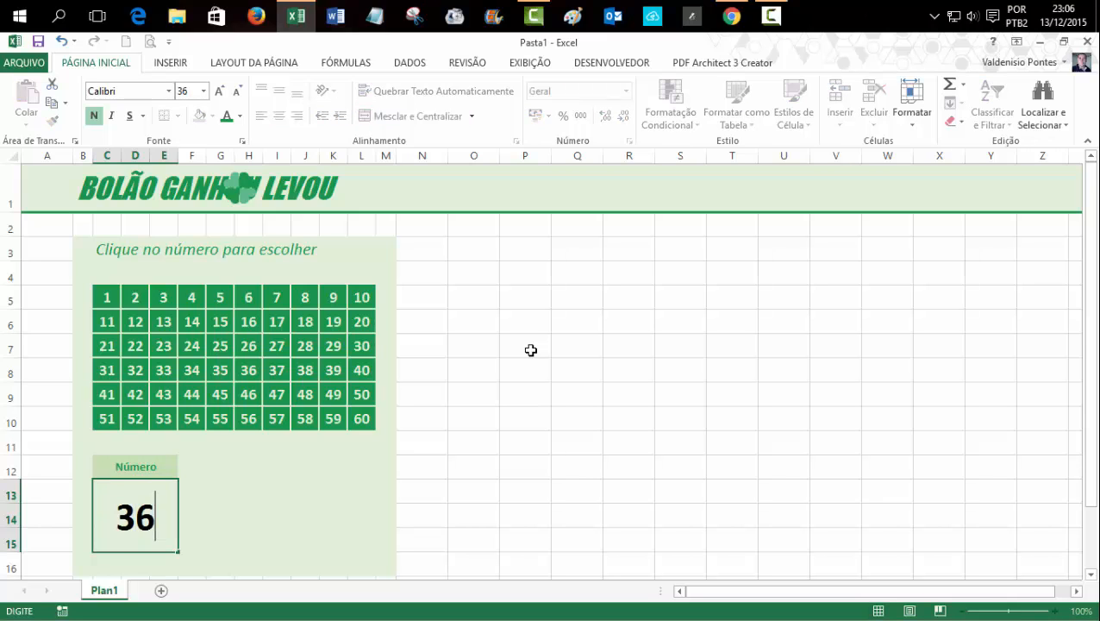
click(531, 350)
click(158, 521)
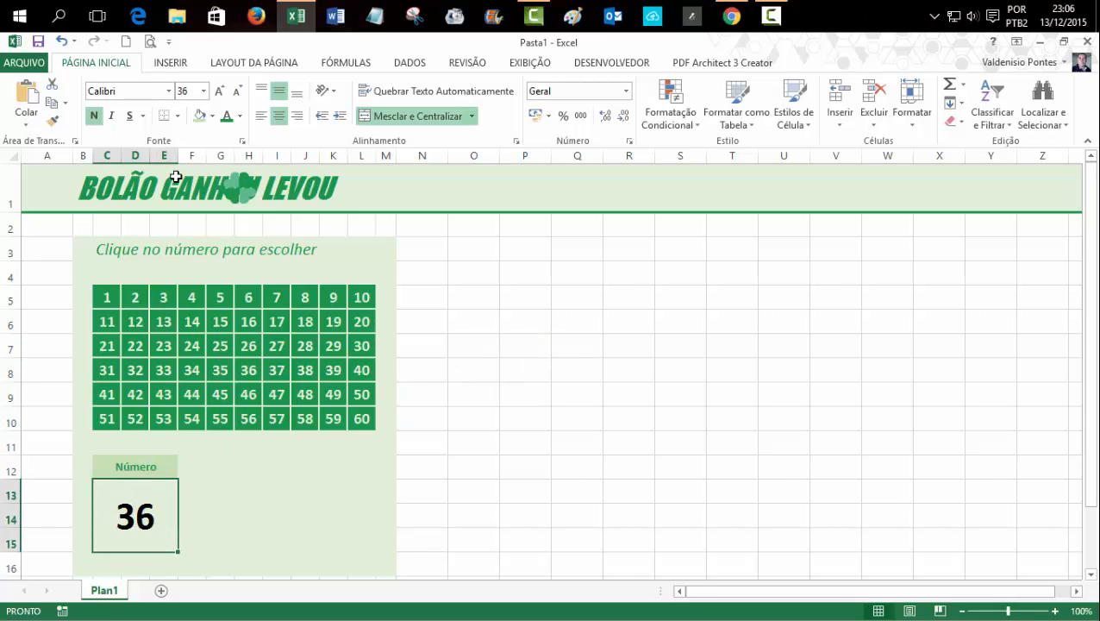
click(212, 116)
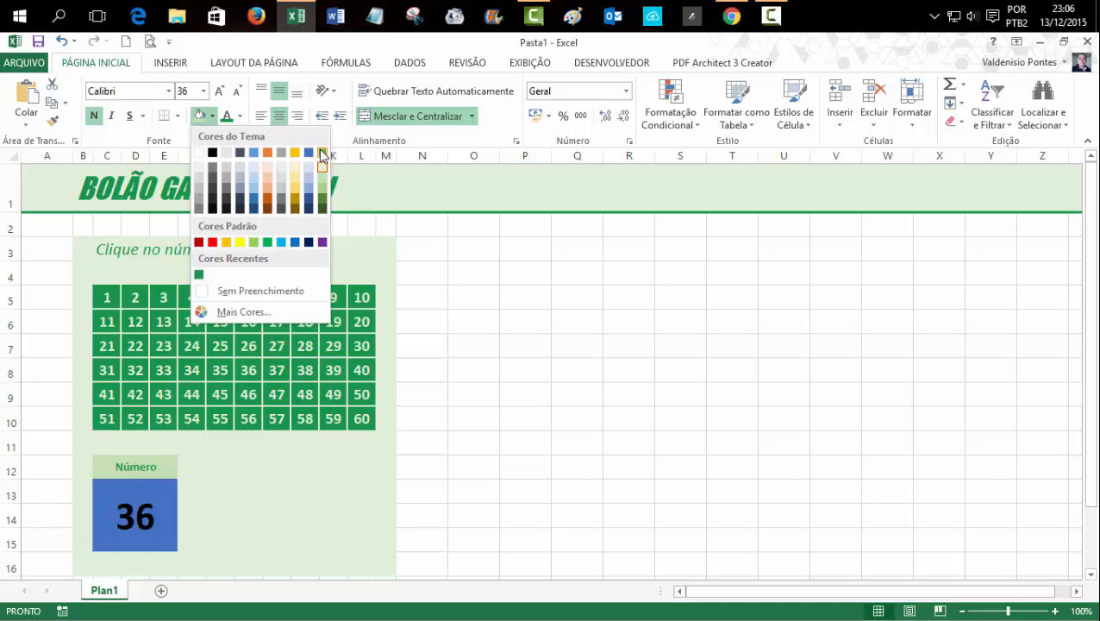
click(198, 274)
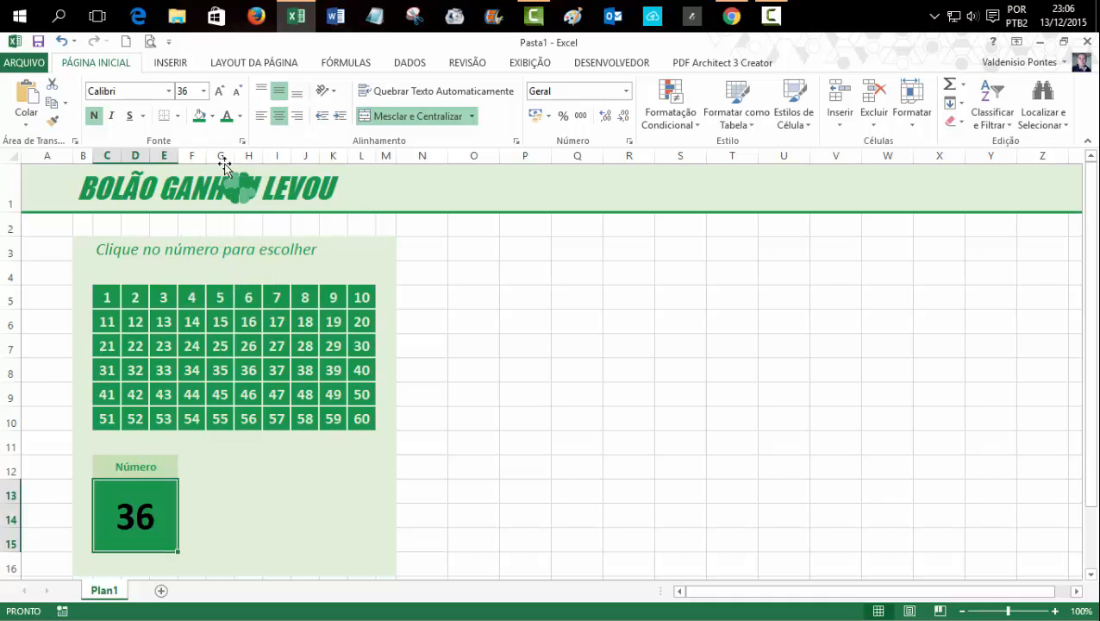
click(240, 116)
click(226, 168)
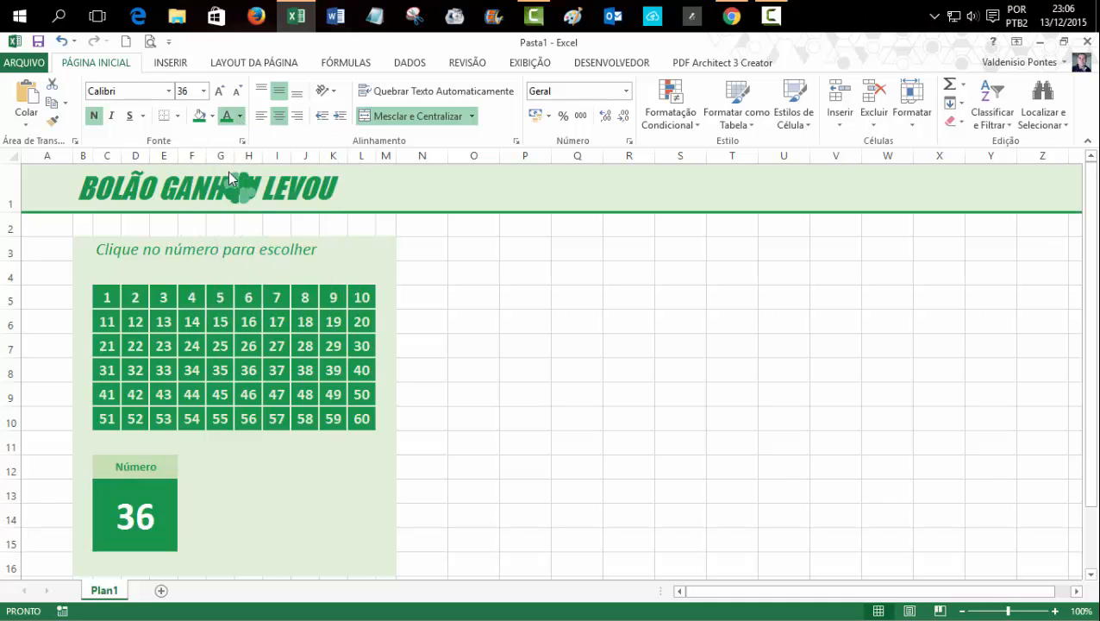
Step: Copy the Número heading with its number box (C12:E15) and paste it at J12
click(538, 376)
scroll(483, 459, down, 2)
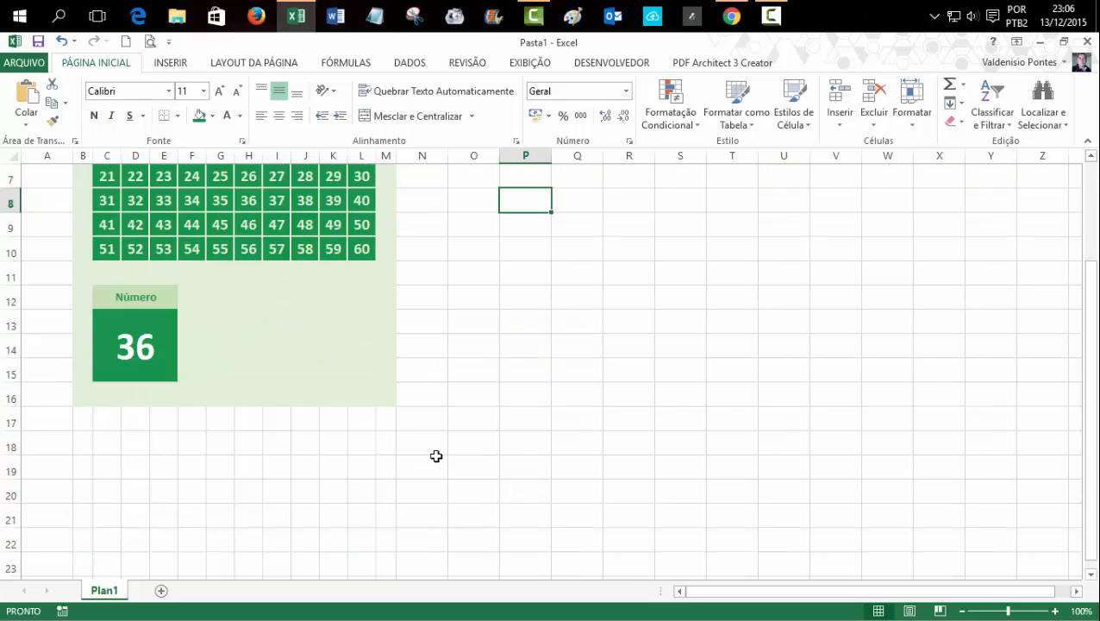
click(108, 298)
shift+click(118, 327)
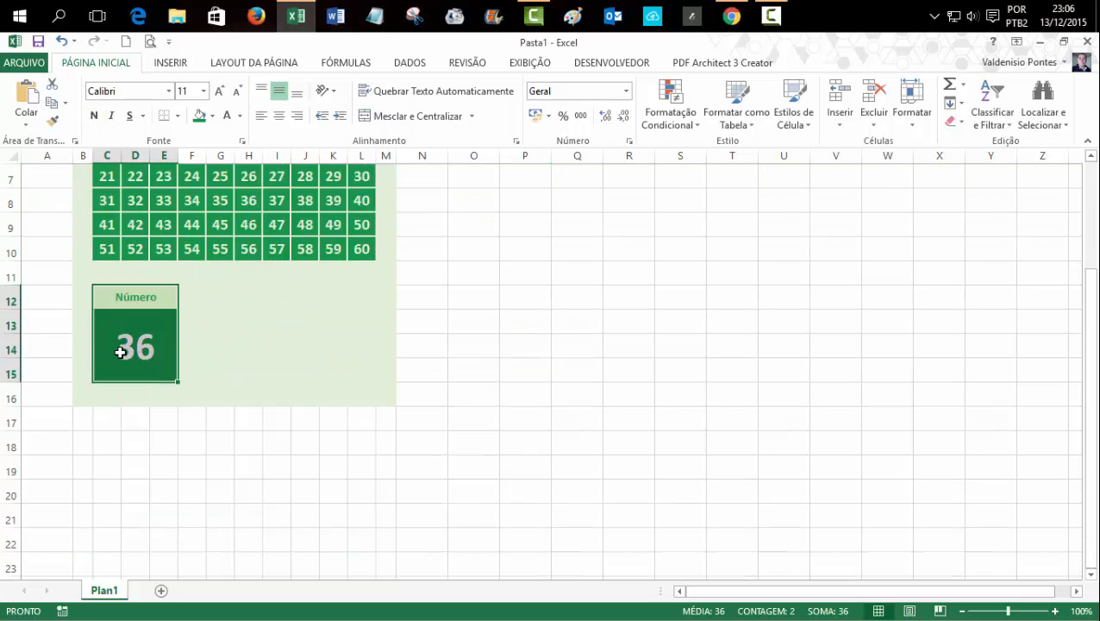
key(ctrl+c)
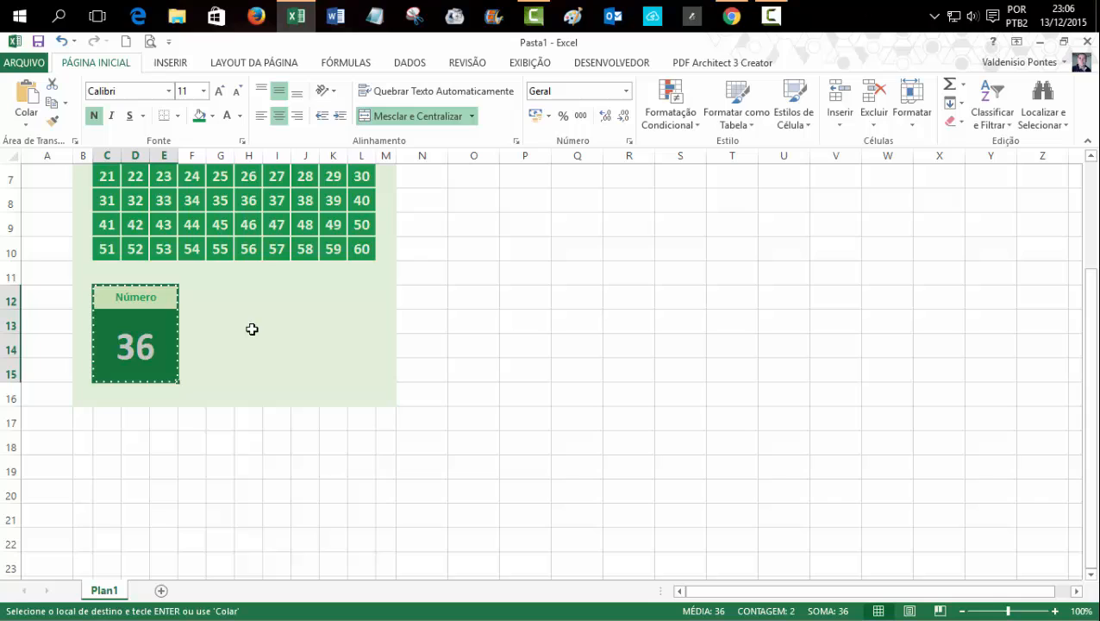
click(308, 289)
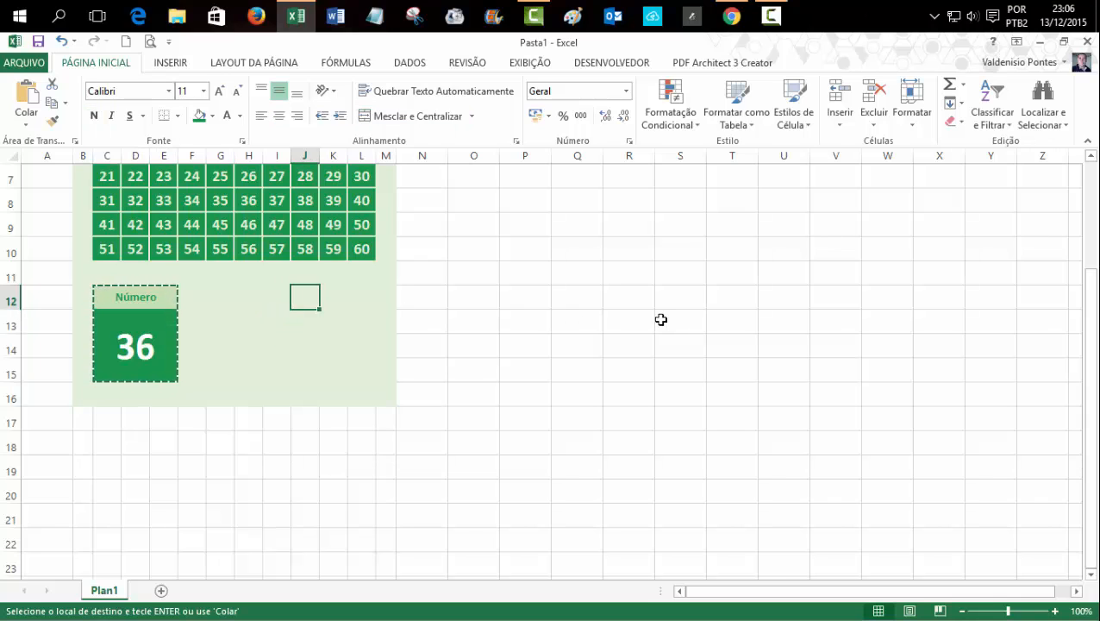
key(Return)
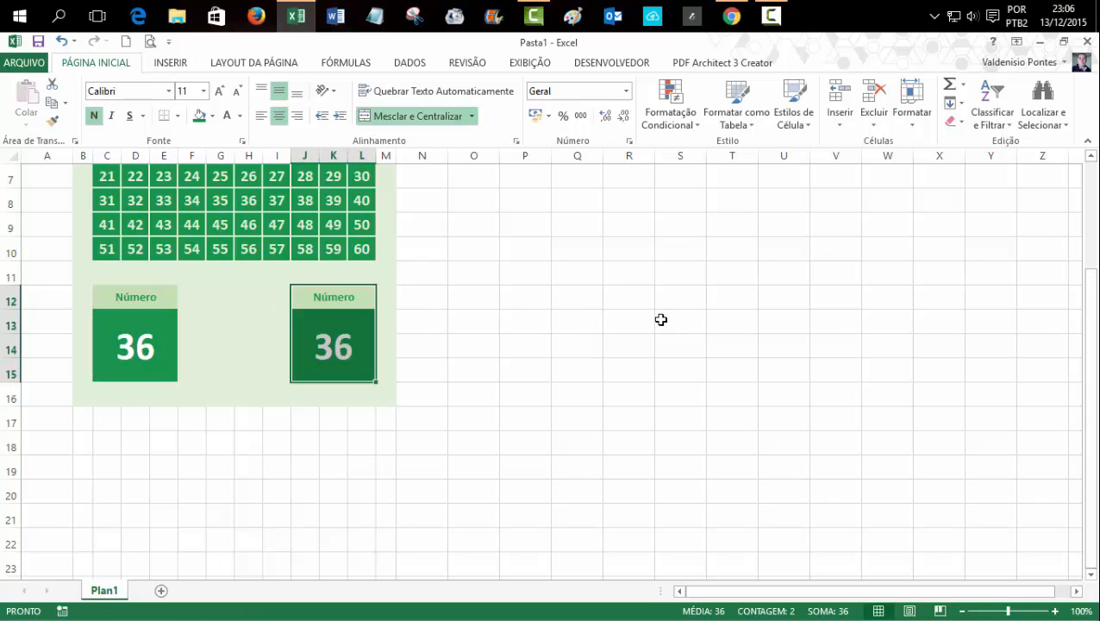
Step: Change the copied box's heading in J12 to "Posição" and its value to 13
click(309, 299)
text(Po)
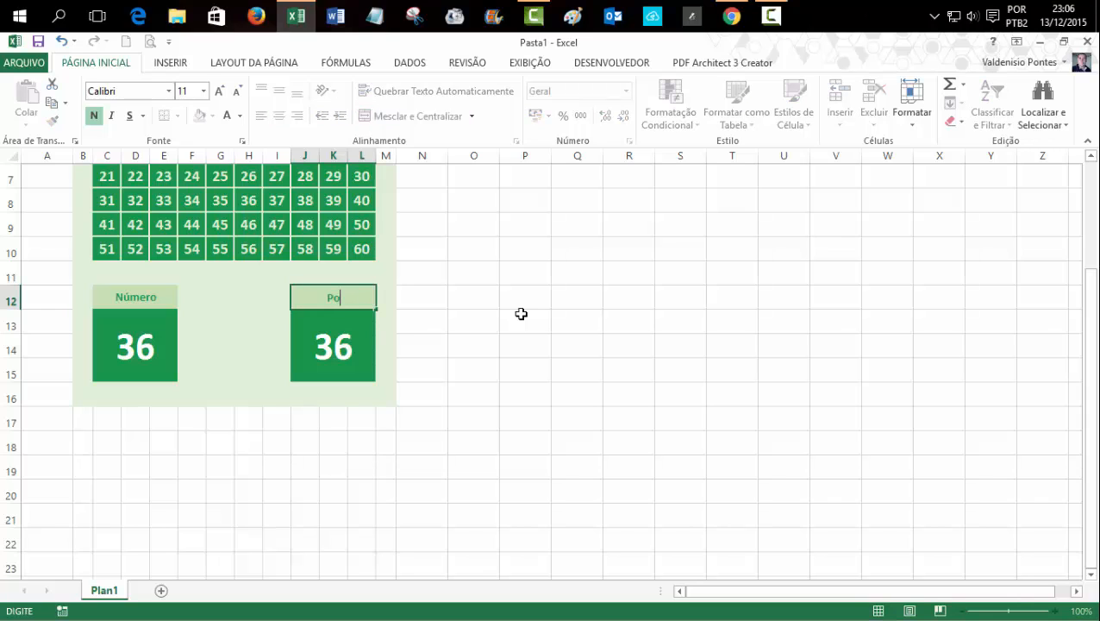
text(sição)
click(346, 339)
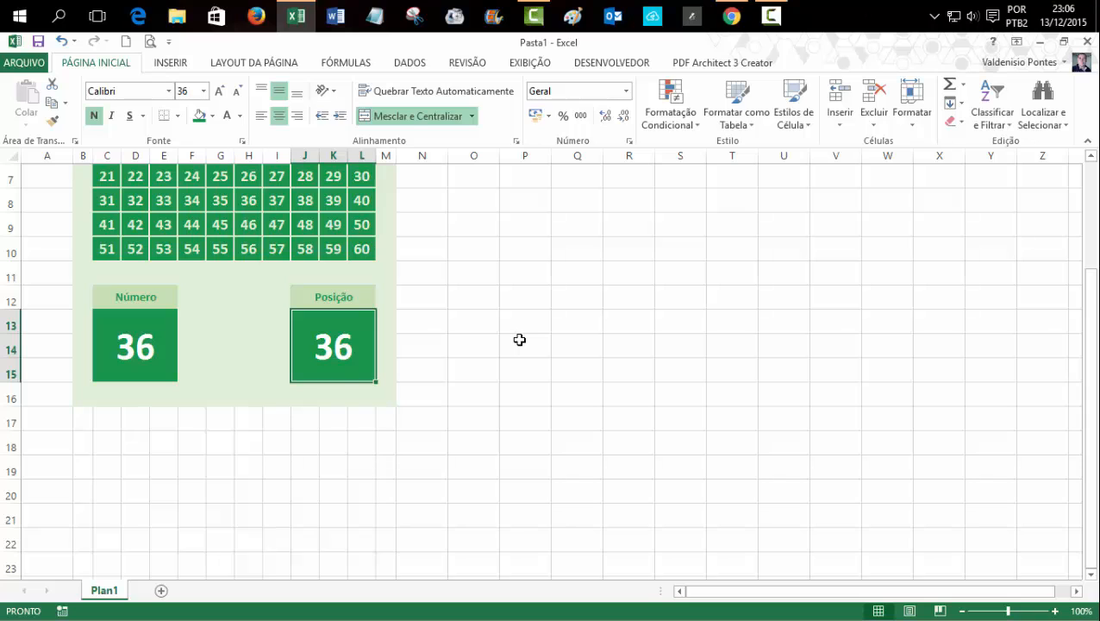
text(16)
key(BackSpace)
text(3)
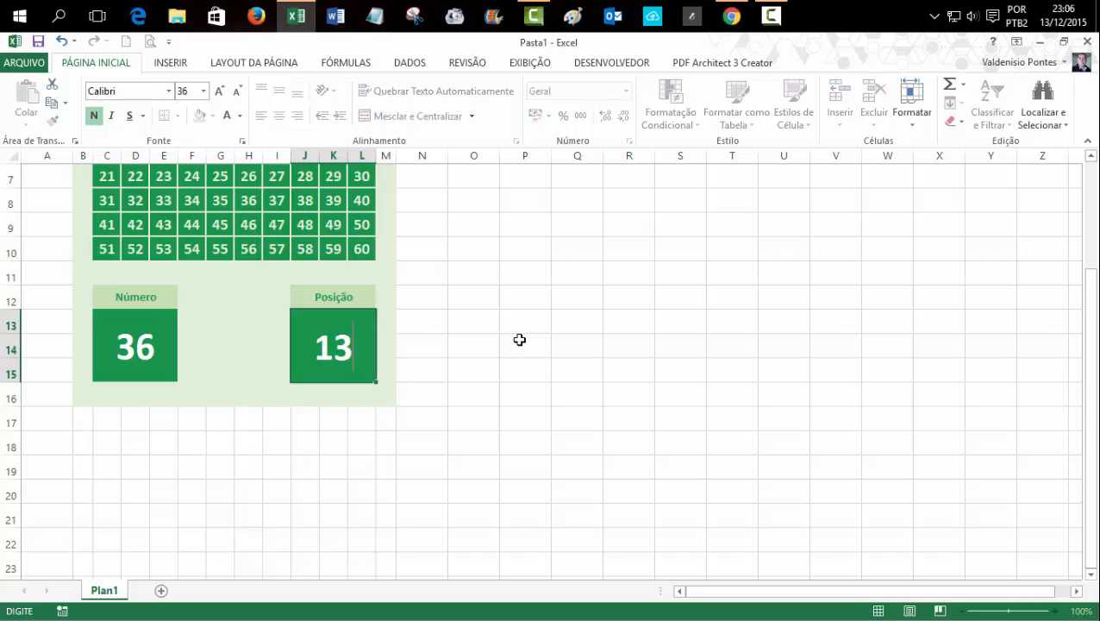
key(Return)
click(522, 339)
scroll(523, 339, up, 2)
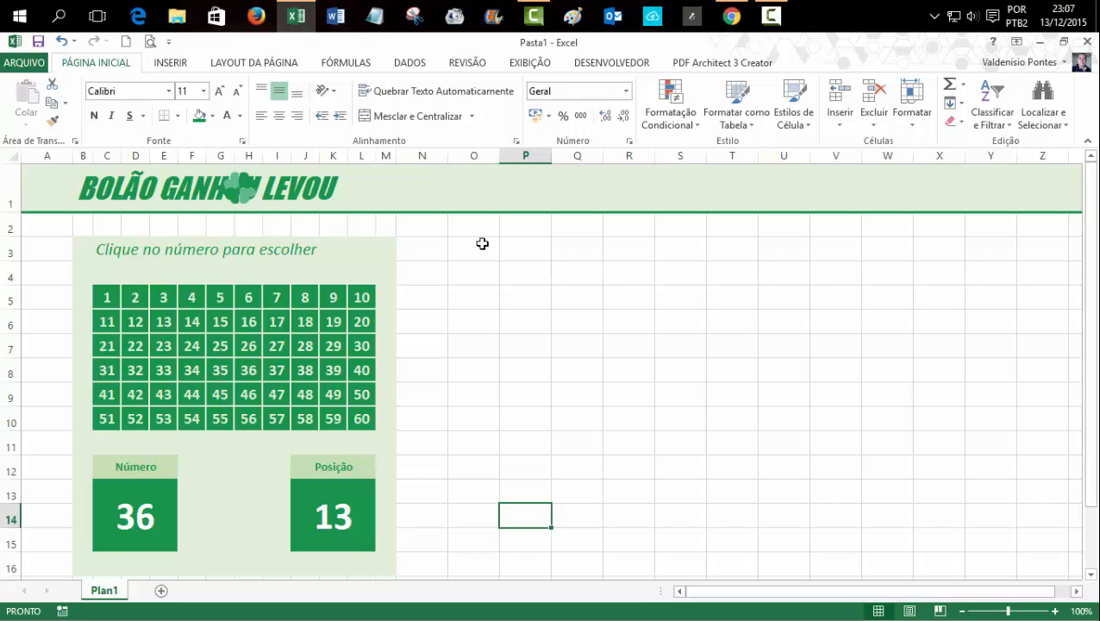
Step: Narrow columns P to AD to one equal width and enter the title "Jogos escolhidos" in O3
drag(522, 152, 946, 163)
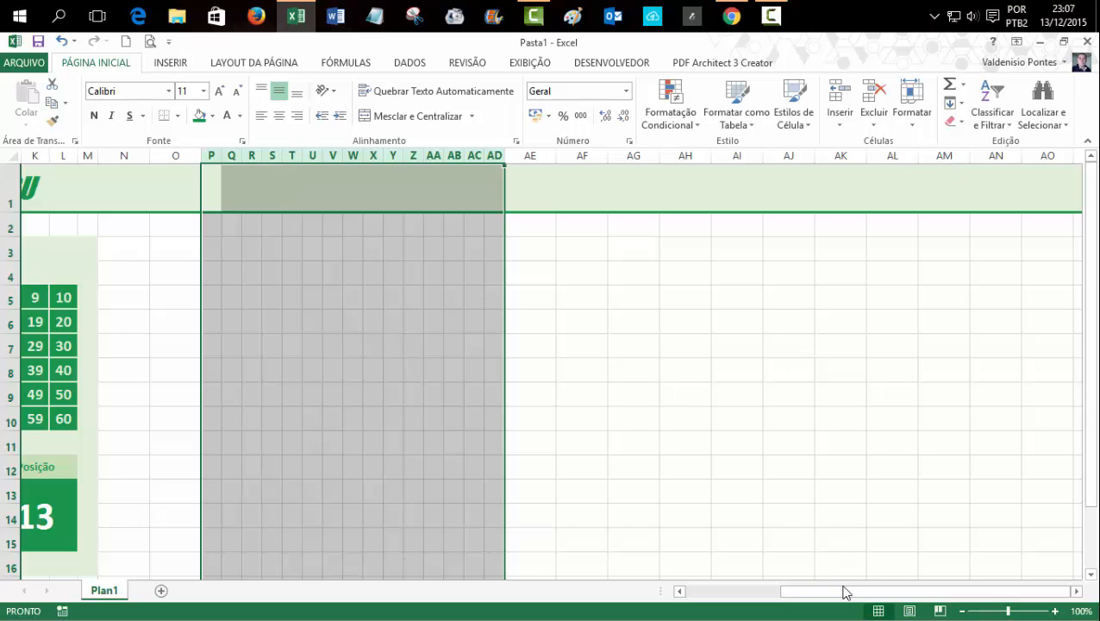
drag(844, 591, 724, 594)
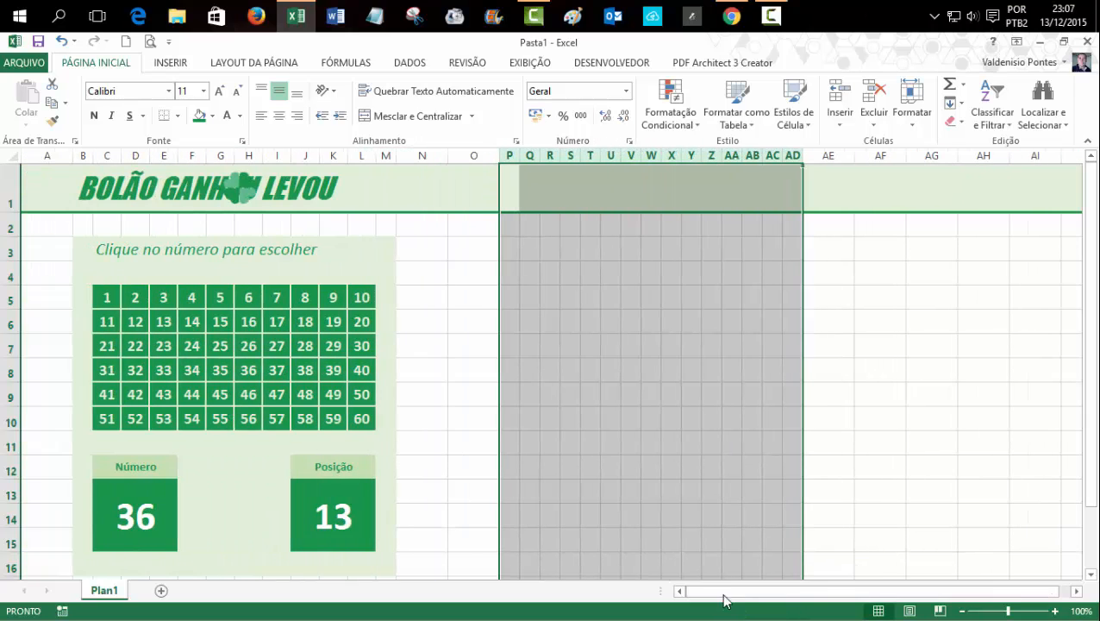
click(475, 251)
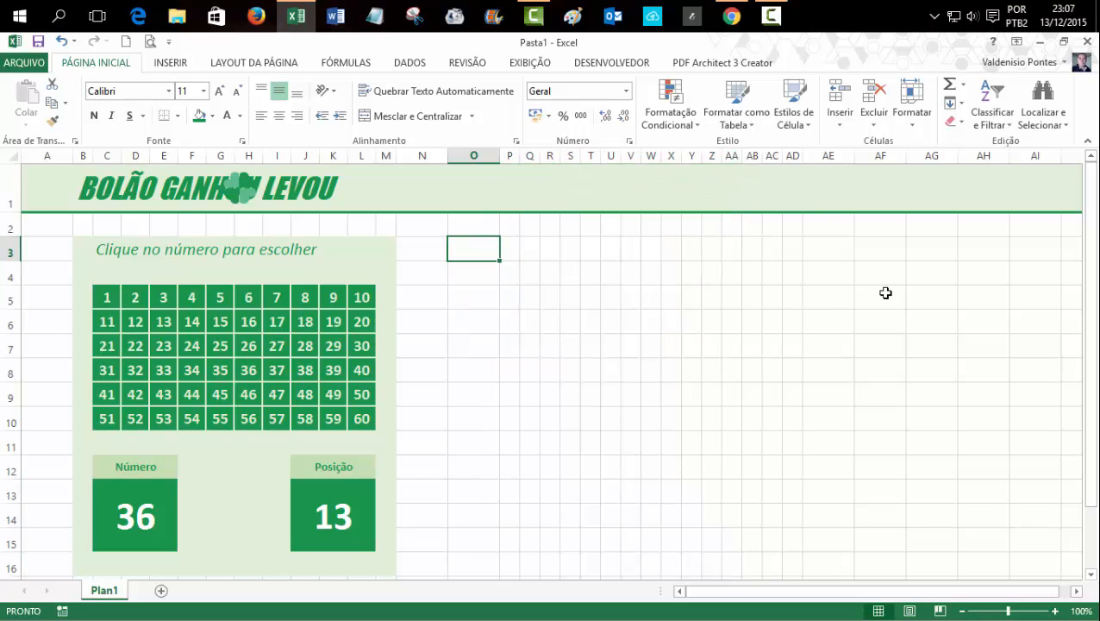
text(Jogos escolhidos)
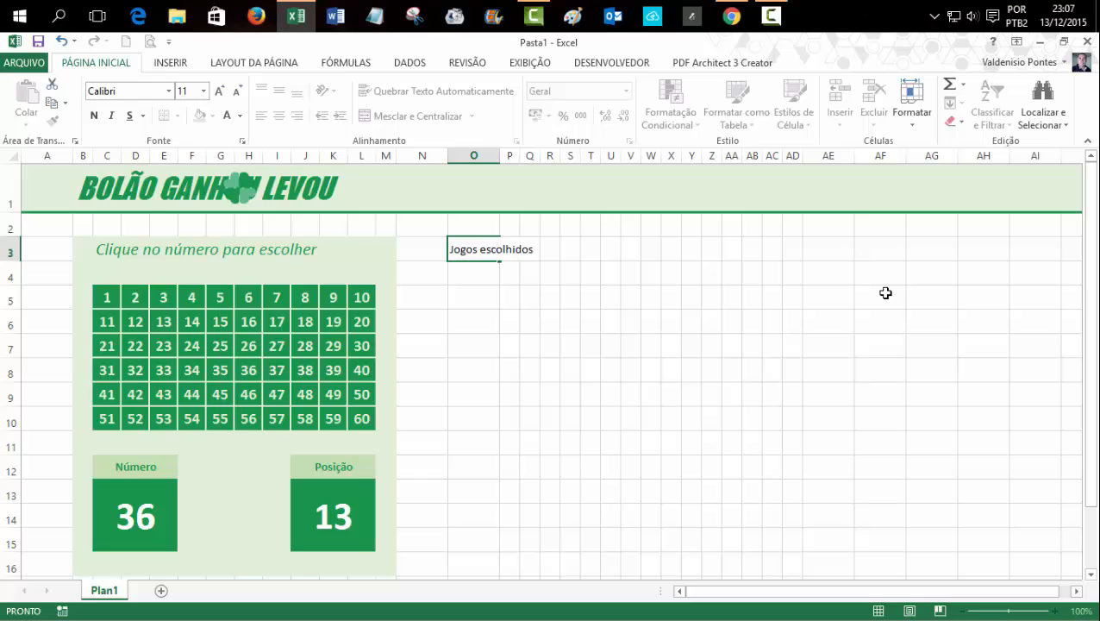
key(Return)
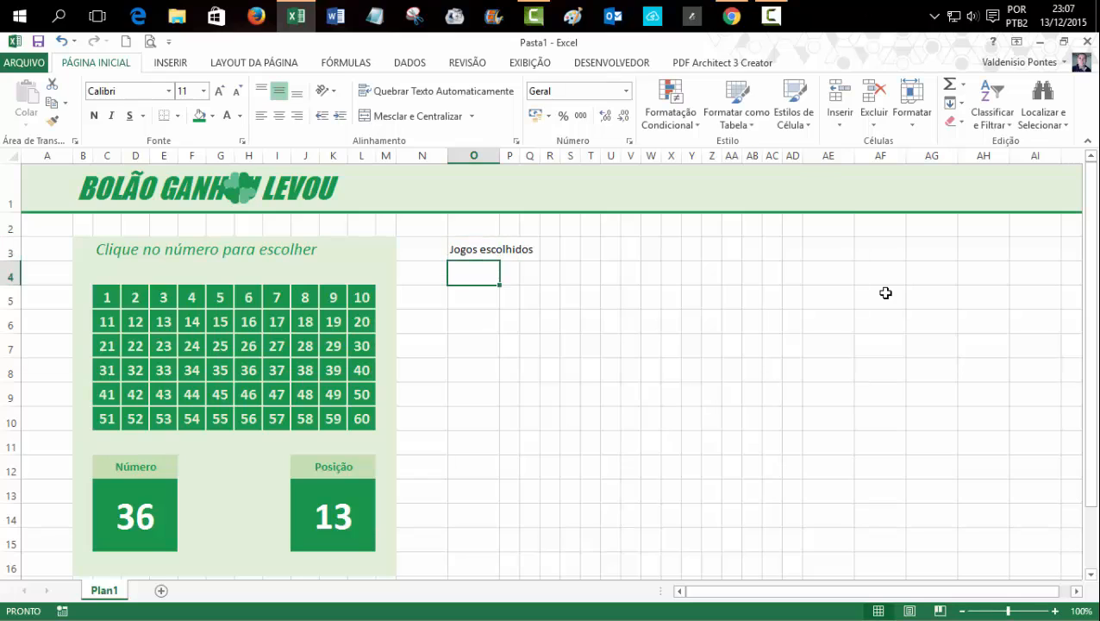
Step: Enter the column heading "Jogo" in O4, below the Jogos escolhidos title
text(J)
key(BackSpace)
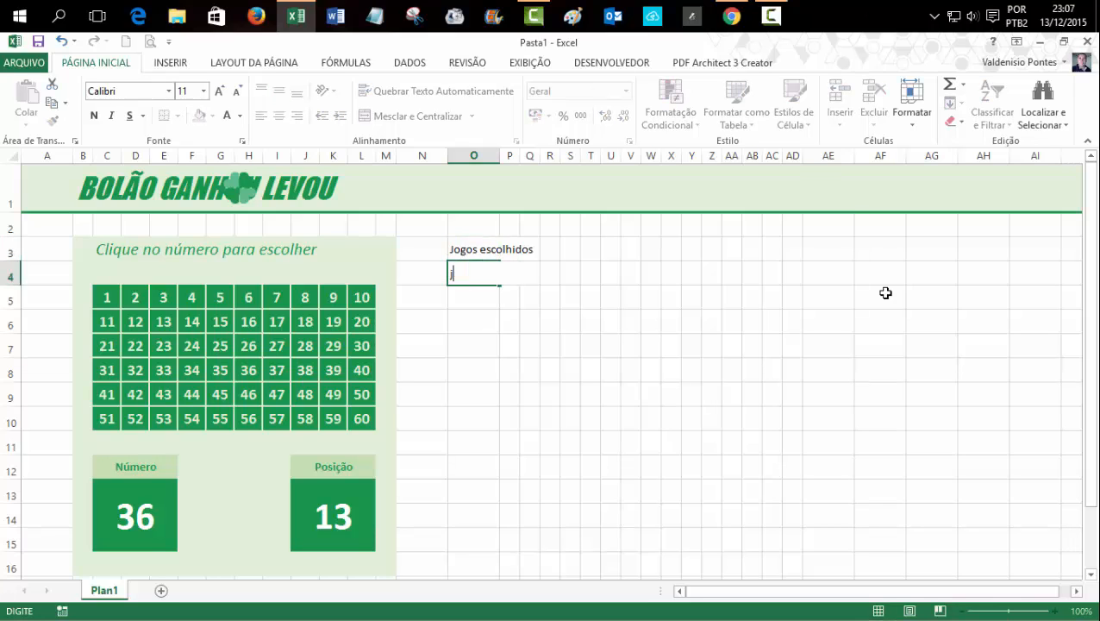
text(J)
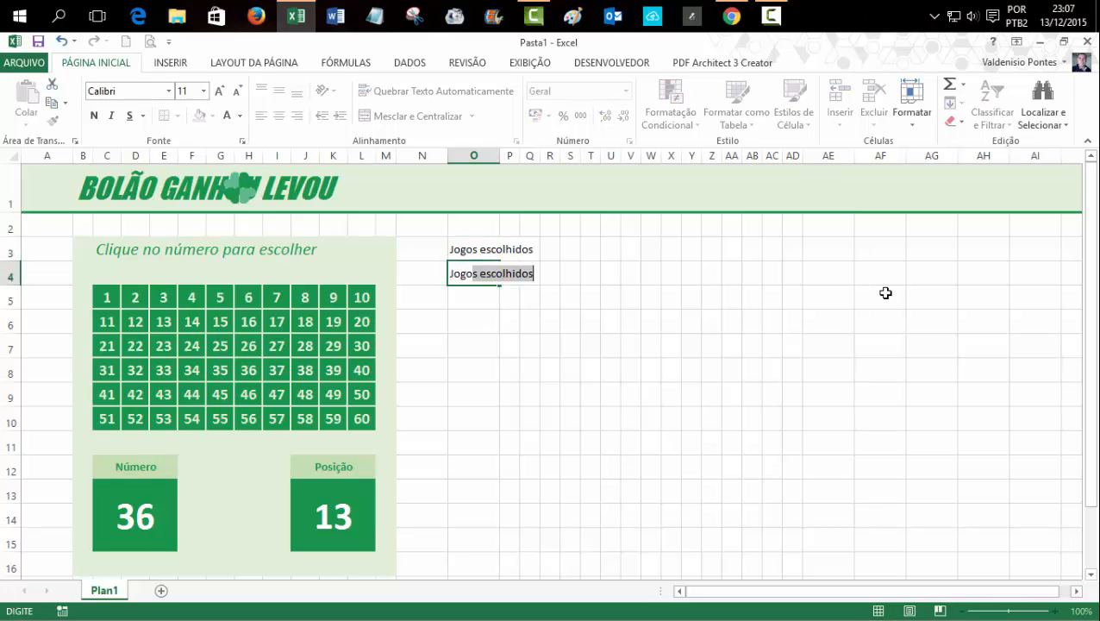
text(ogo)
key(BackSpace)
key(Tab)
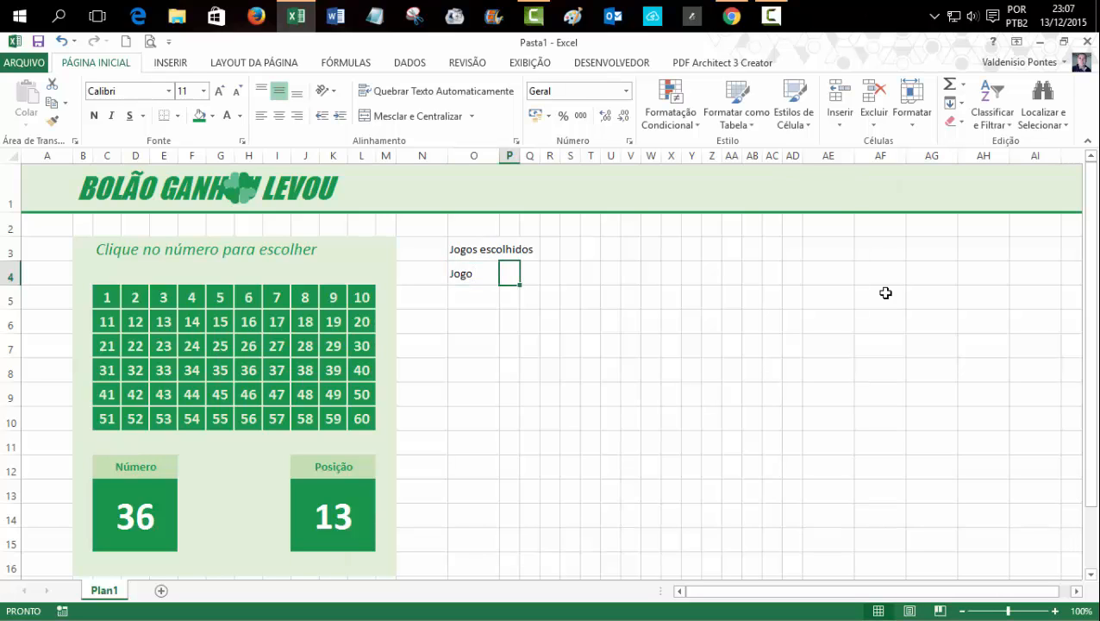
Step: Number the headings P4:AD4 from 1 to 15 by entering 1 and 2 and filling the series across
text(1)
key(Tab)
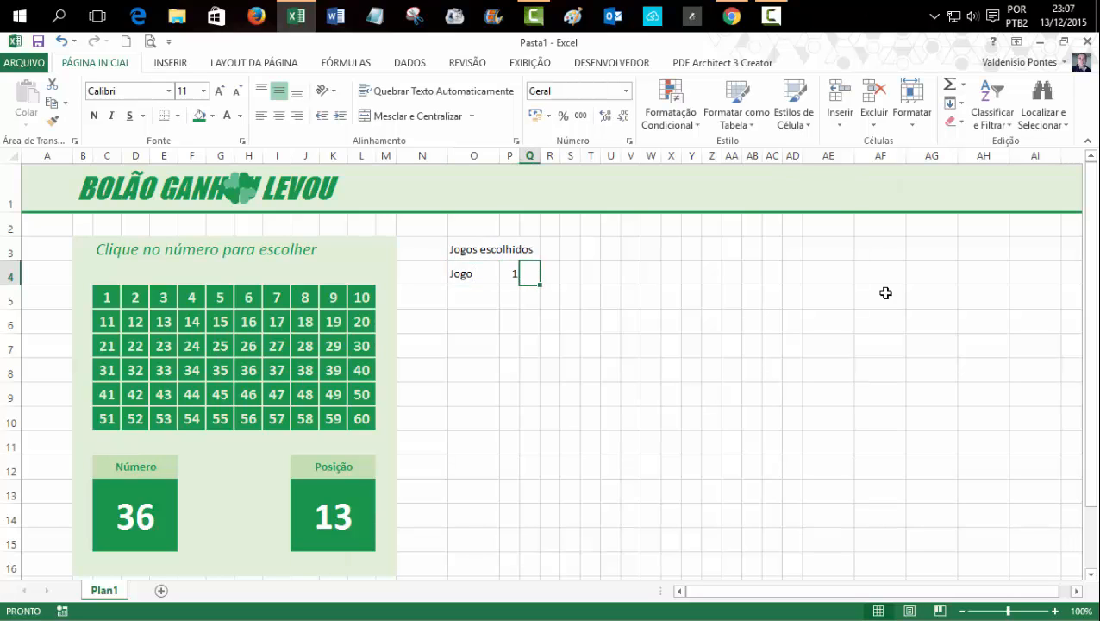
text(2)
key(Tab)
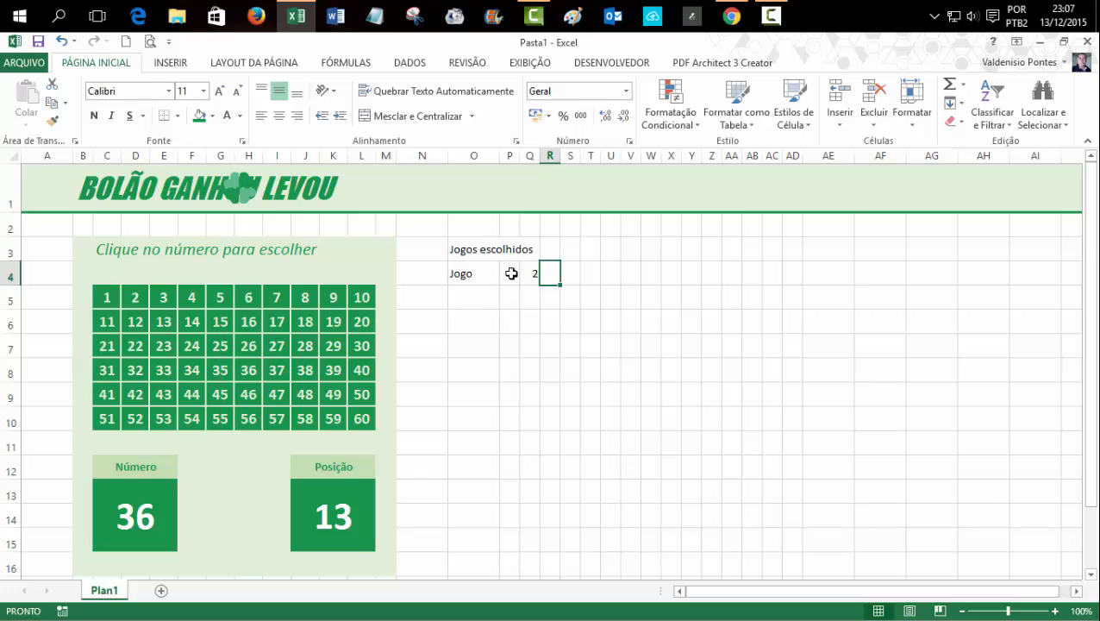
drag(512, 273, 812, 275)
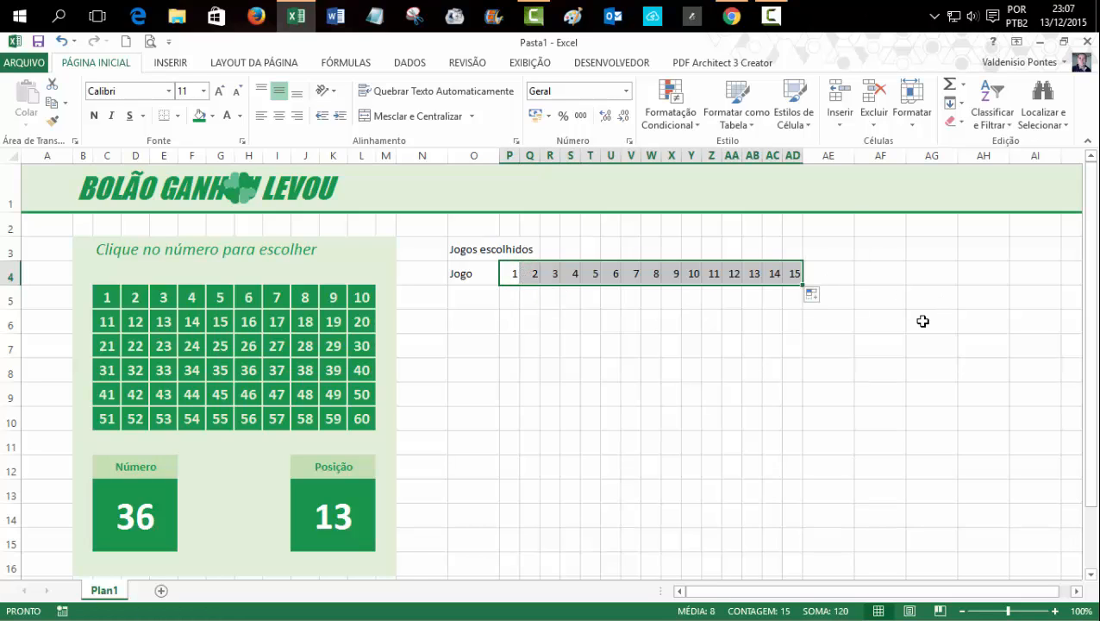
click(922, 320)
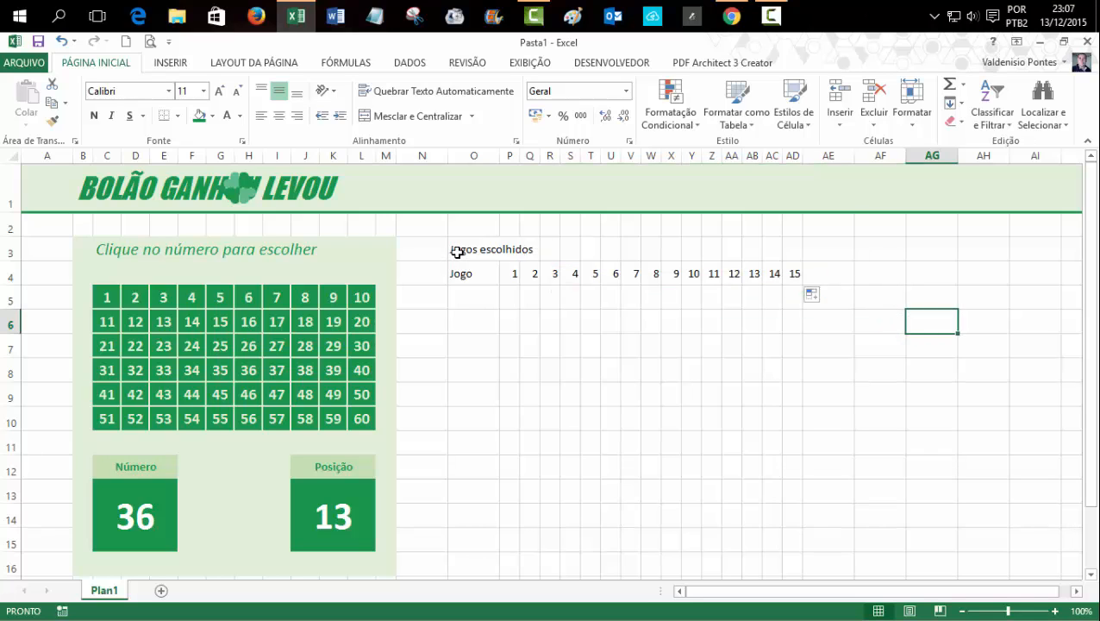
Step: Fill the title row O3:AD3 with the second-lightest theme green and colour its text in the recently used green
drag(457, 251, 782, 246)
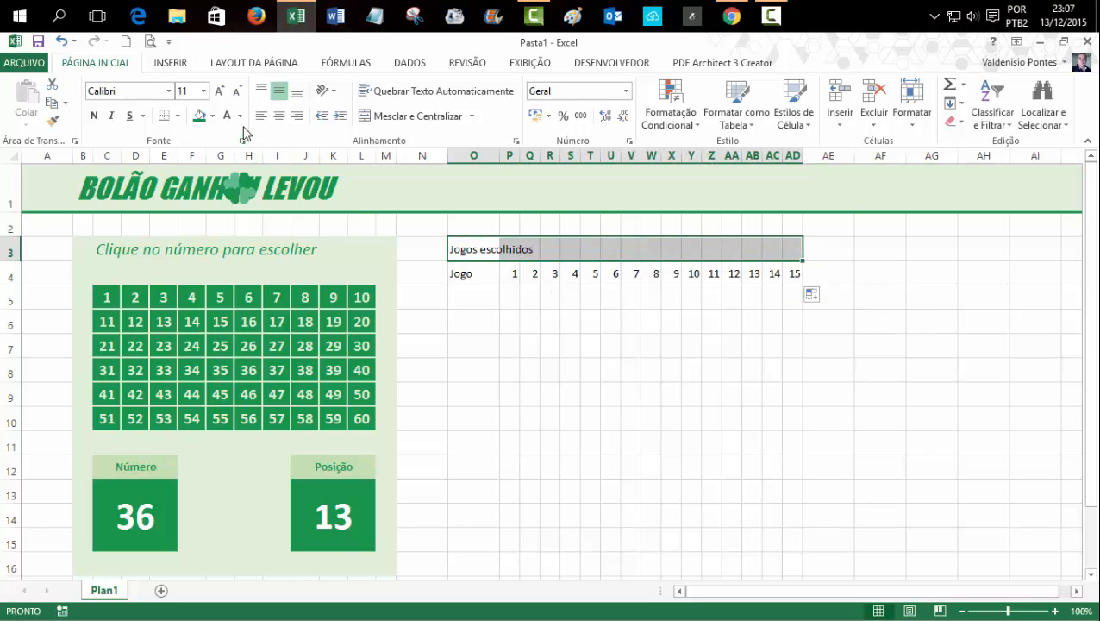
click(213, 116)
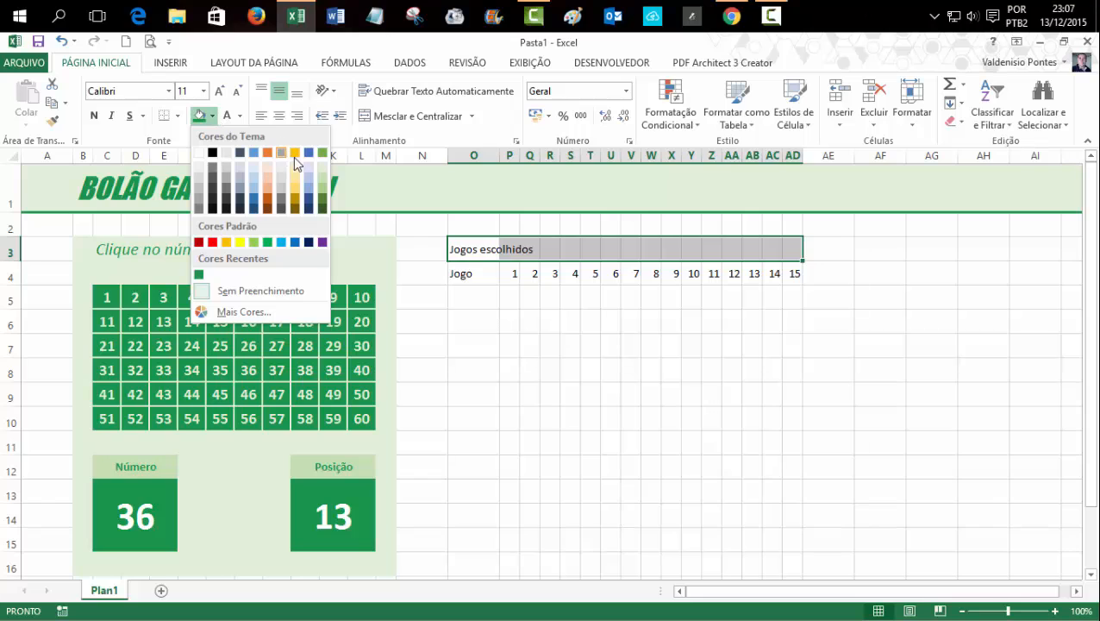
click(321, 177)
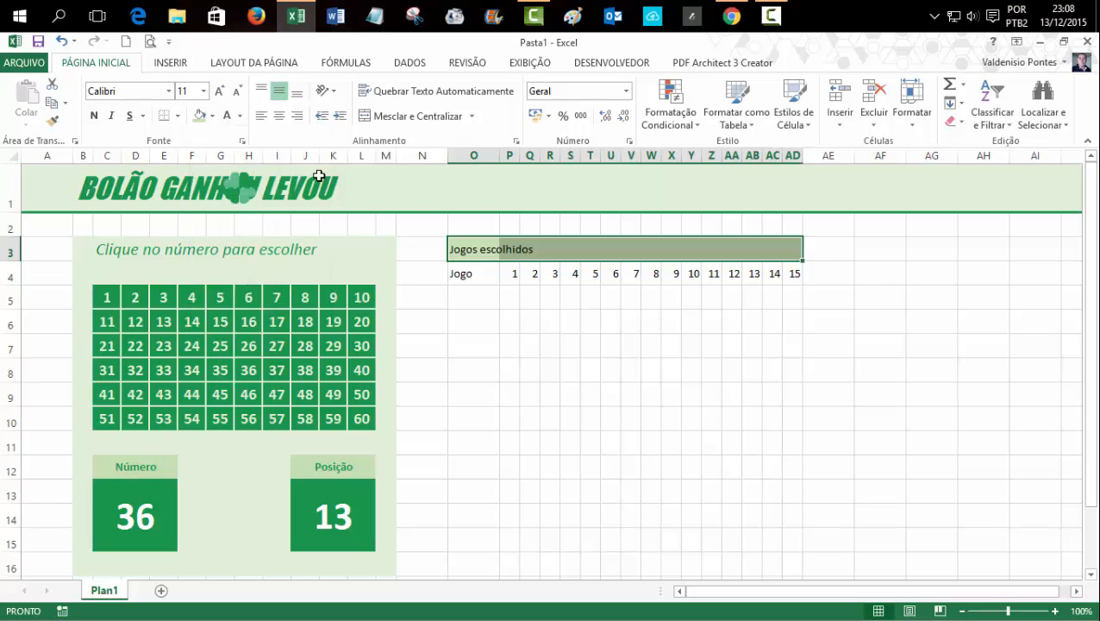
click(238, 115)
click(227, 295)
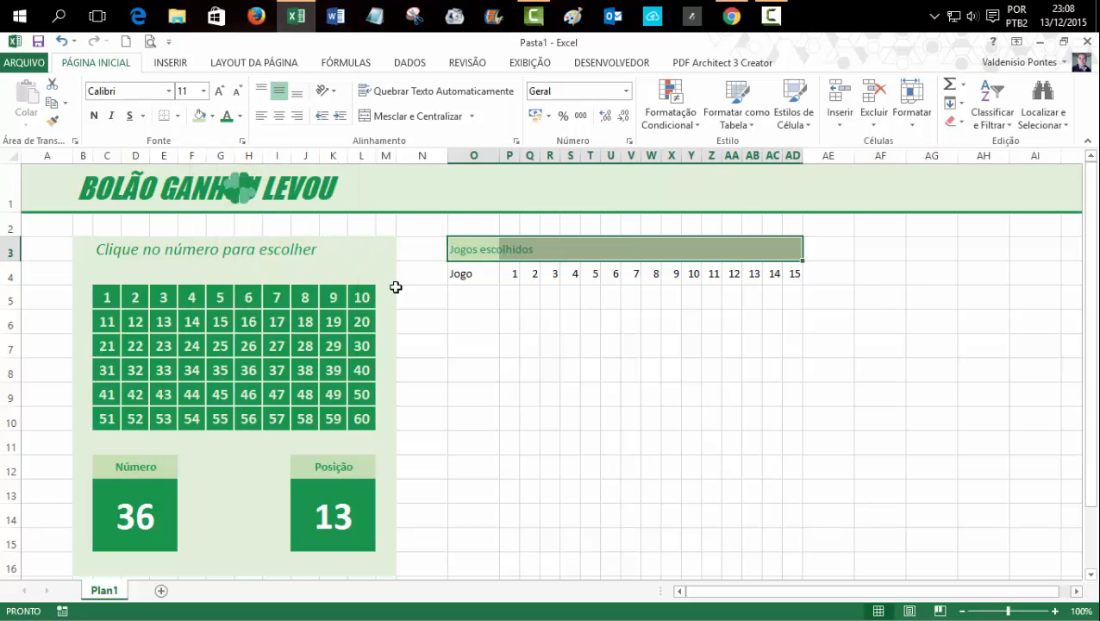
Step: Set the Jogos escolhidos title row to bold italic, size 14
click(94, 116)
click(220, 91)
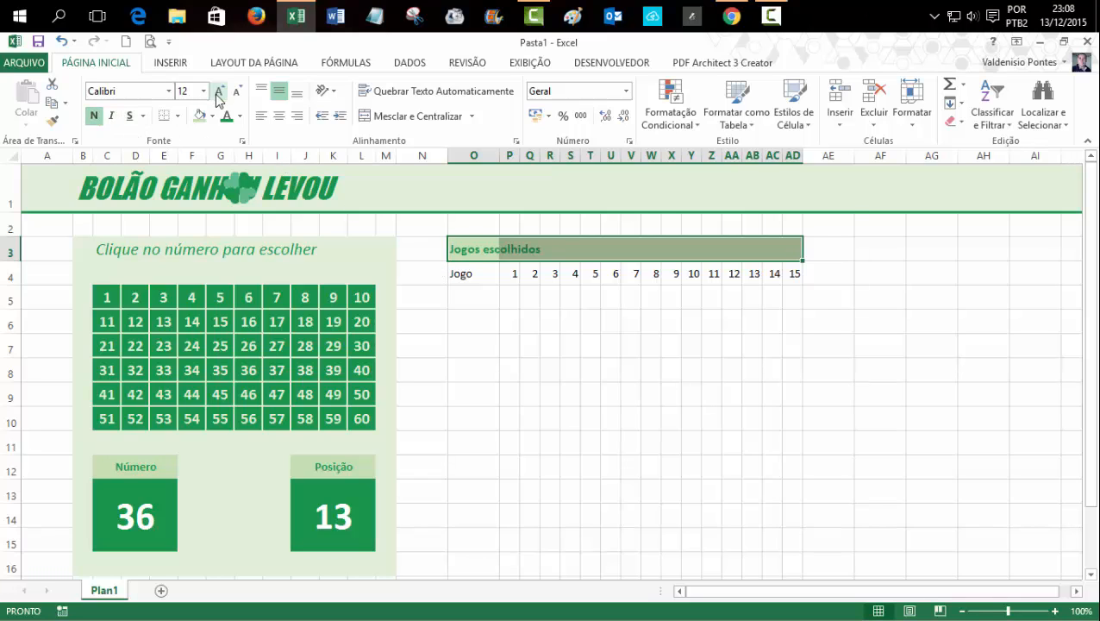
click(219, 92)
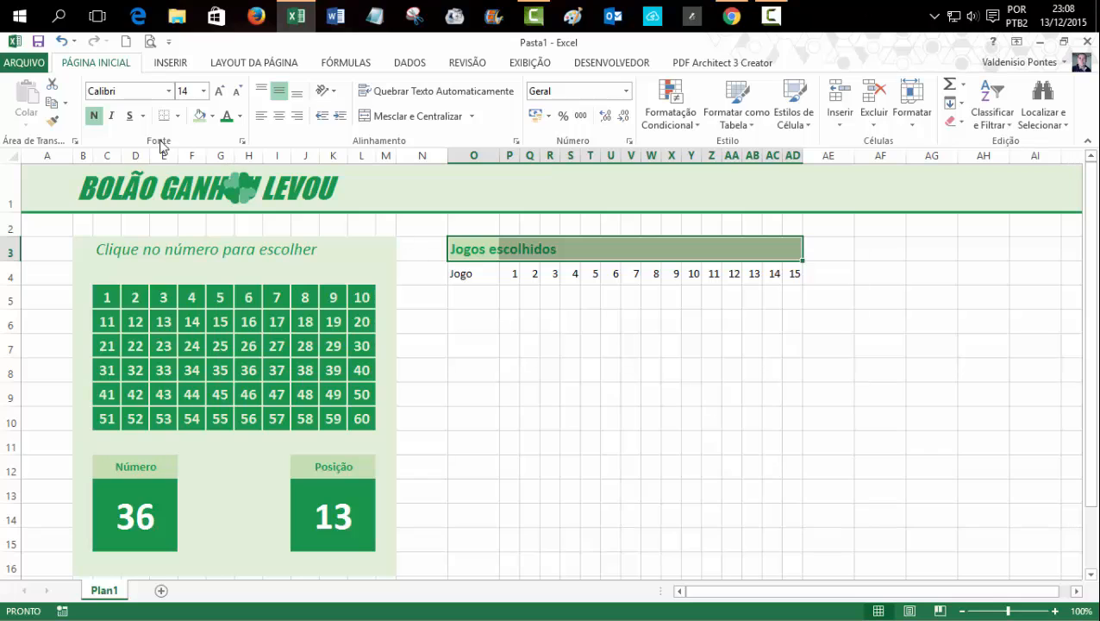
click(111, 116)
Step: Give the heading row O4:AD4 the lightest theme green fill and bold text in the recently used green
drag(457, 274, 788, 275)
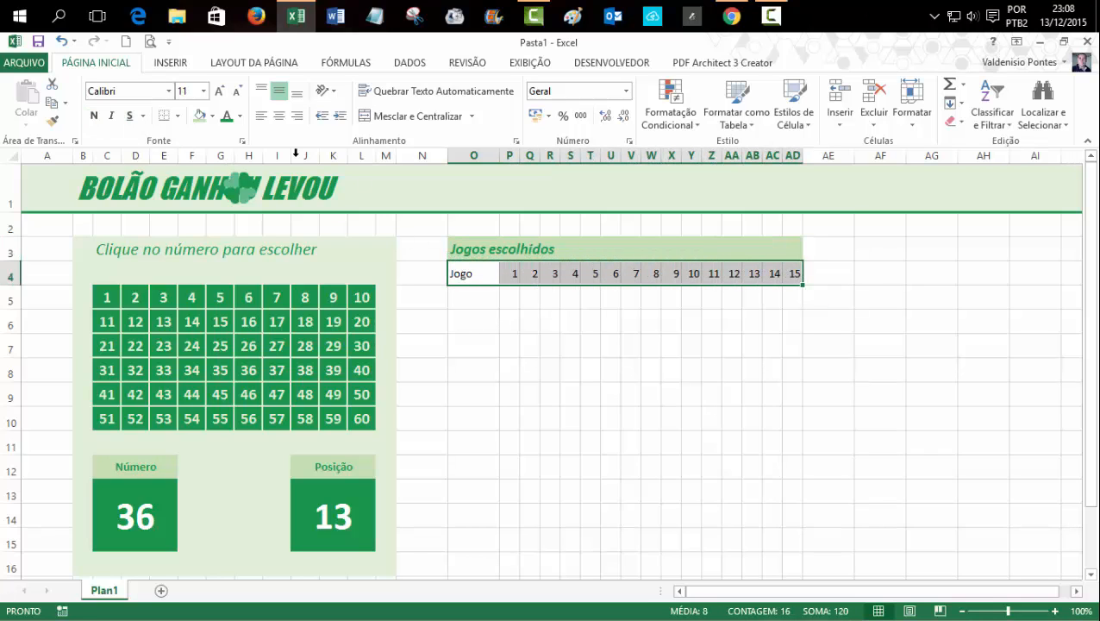
click(215, 119)
click(326, 168)
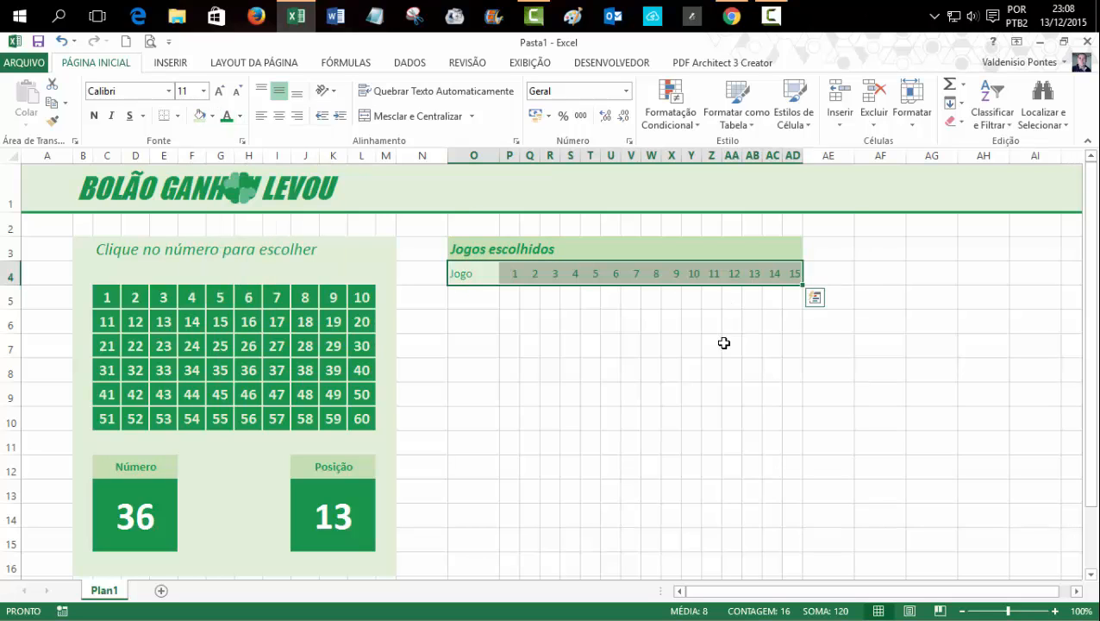
click(95, 116)
click(590, 322)
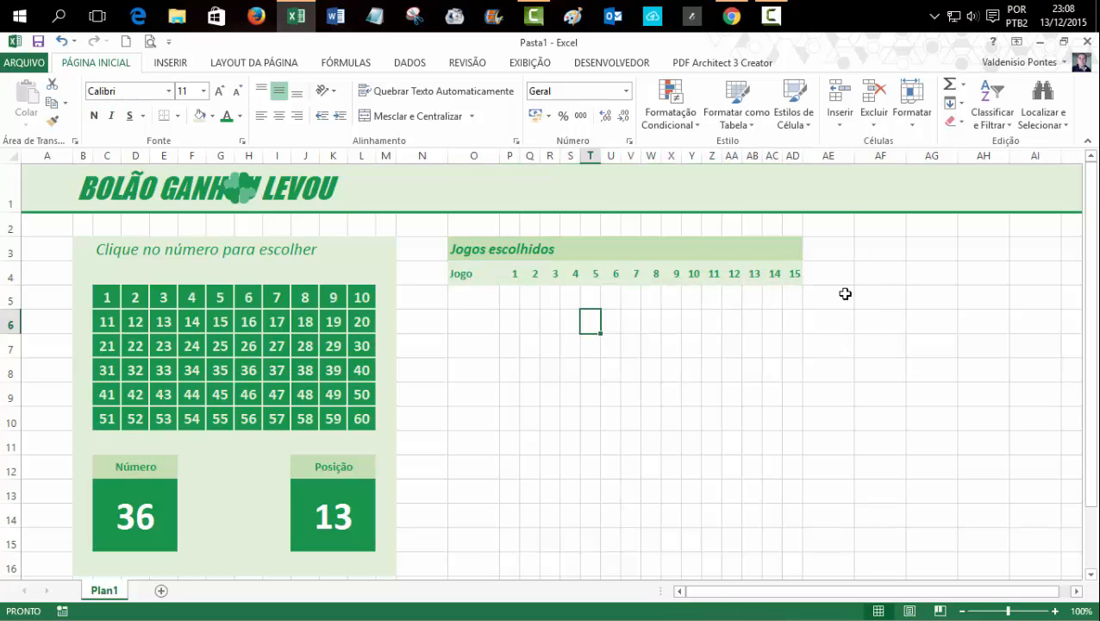
Step: Format header cell O1 with wrapped, centred text at size 10
click(477, 189)
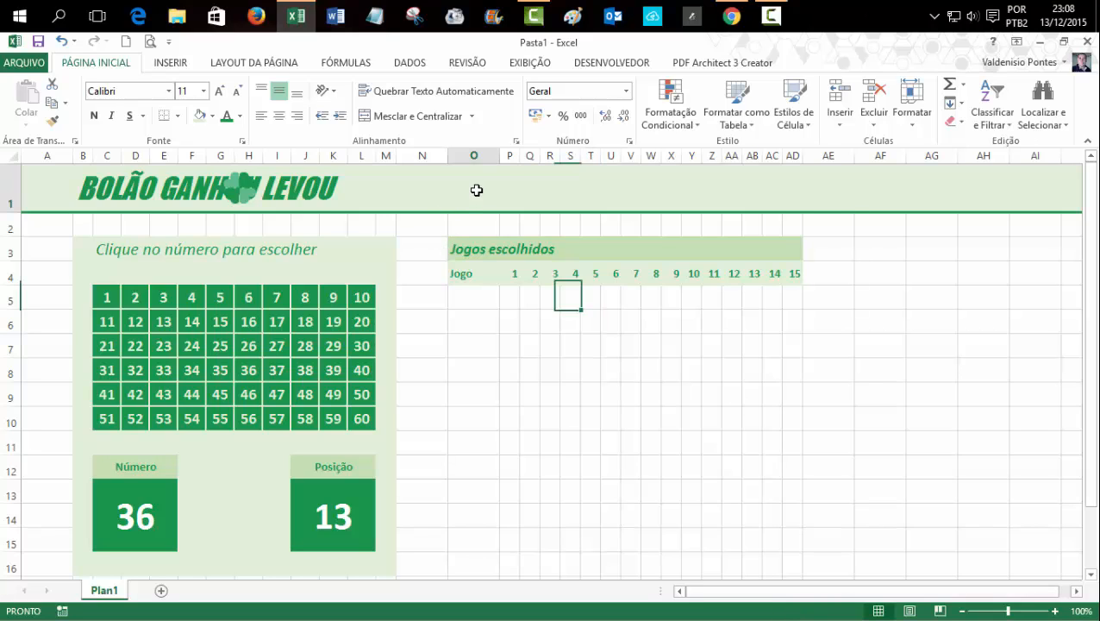
click(405, 95)
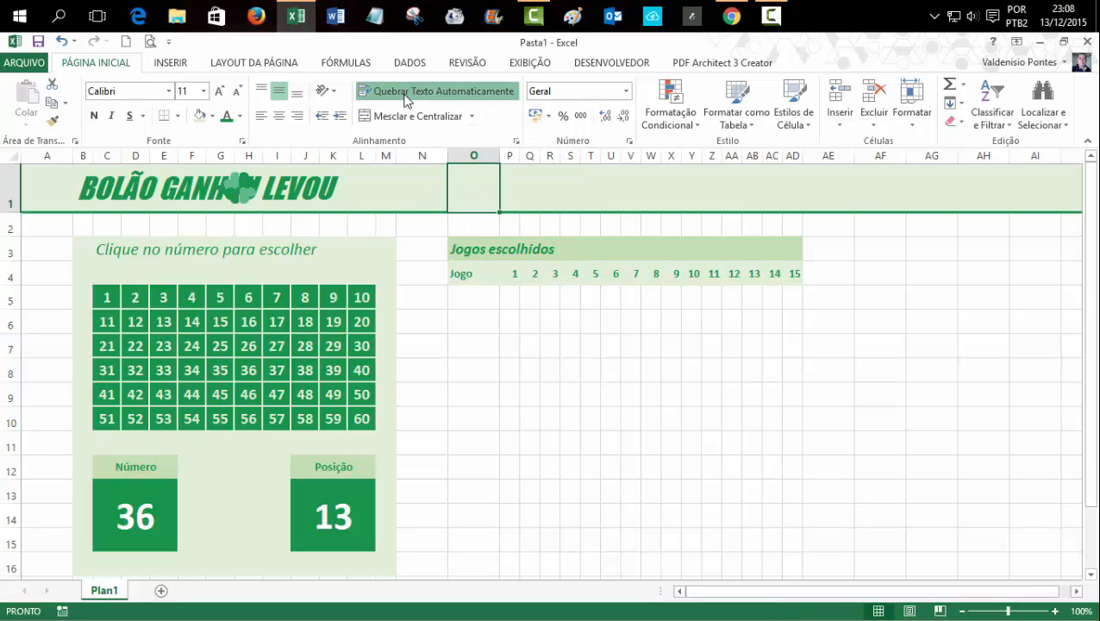
click(278, 116)
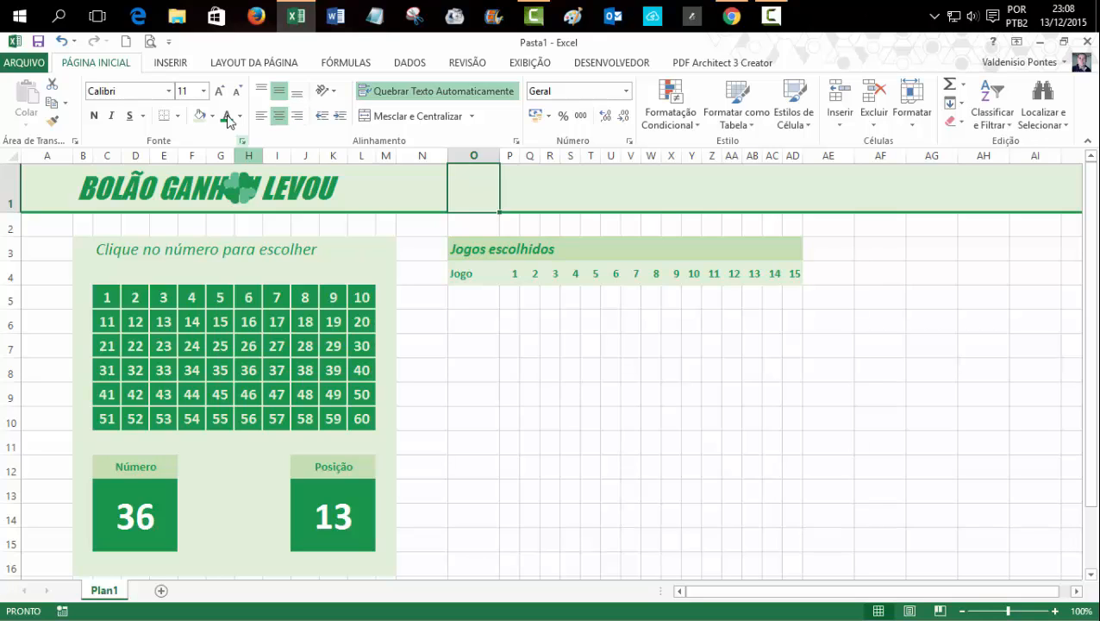
click(236, 91)
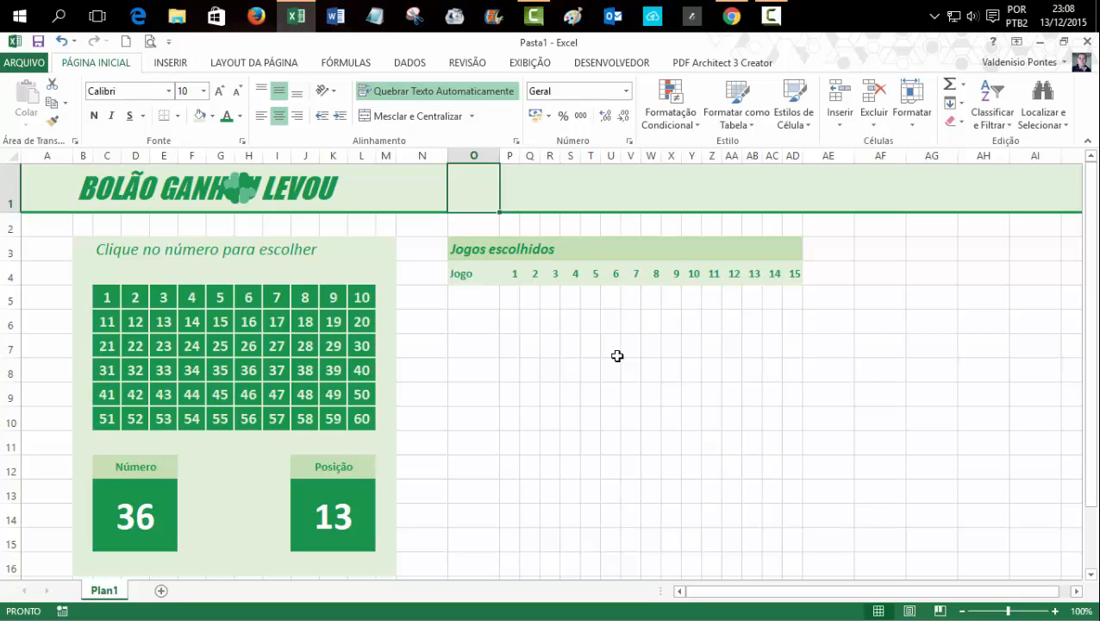
Step: Enter the label Conferir números sorteados in O1 and colour its text green
text(Confer)
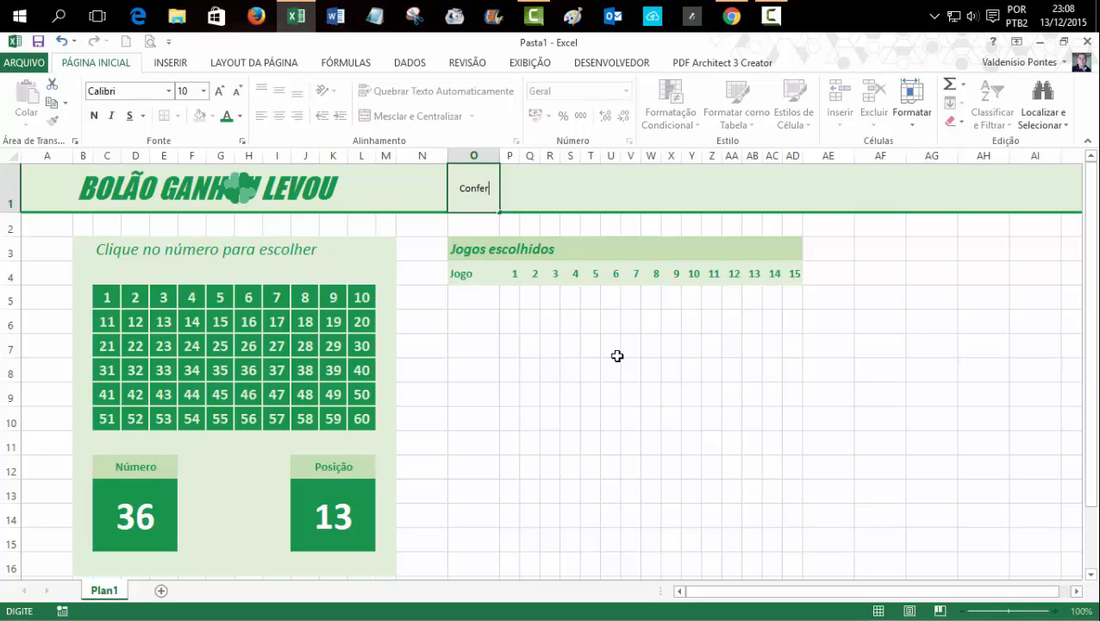
text(ir números s)
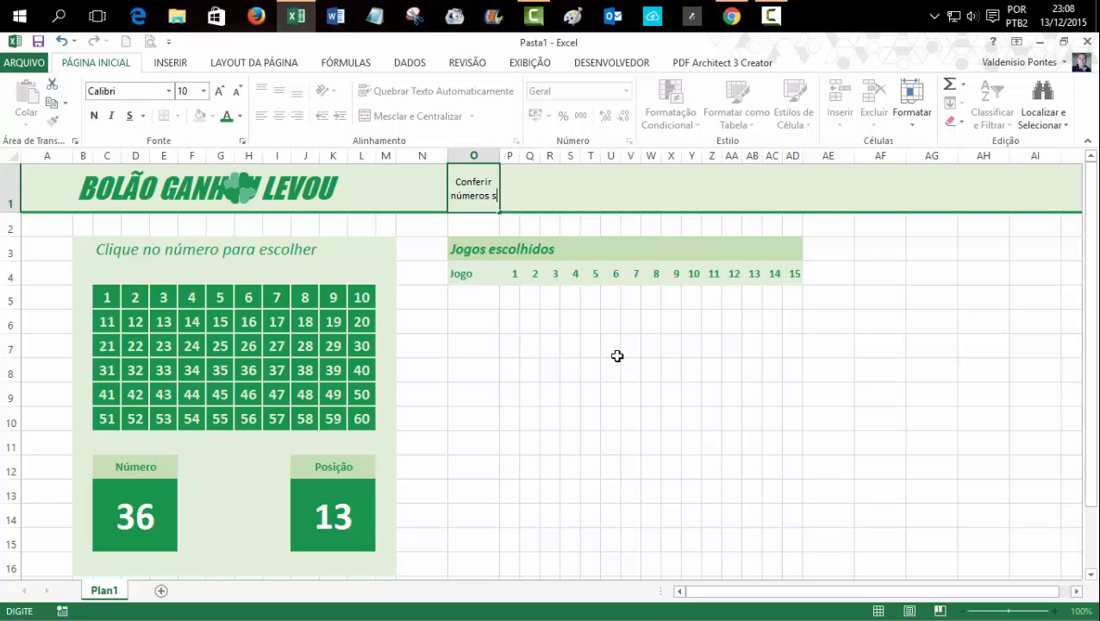
text(orteados)
key(Return)
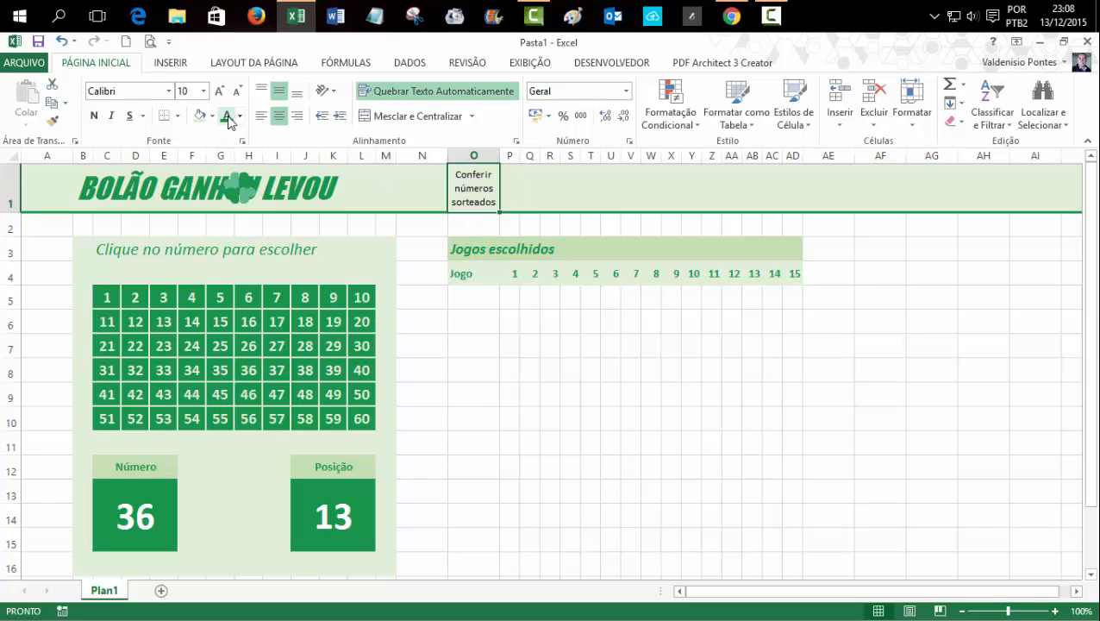
click(517, 185)
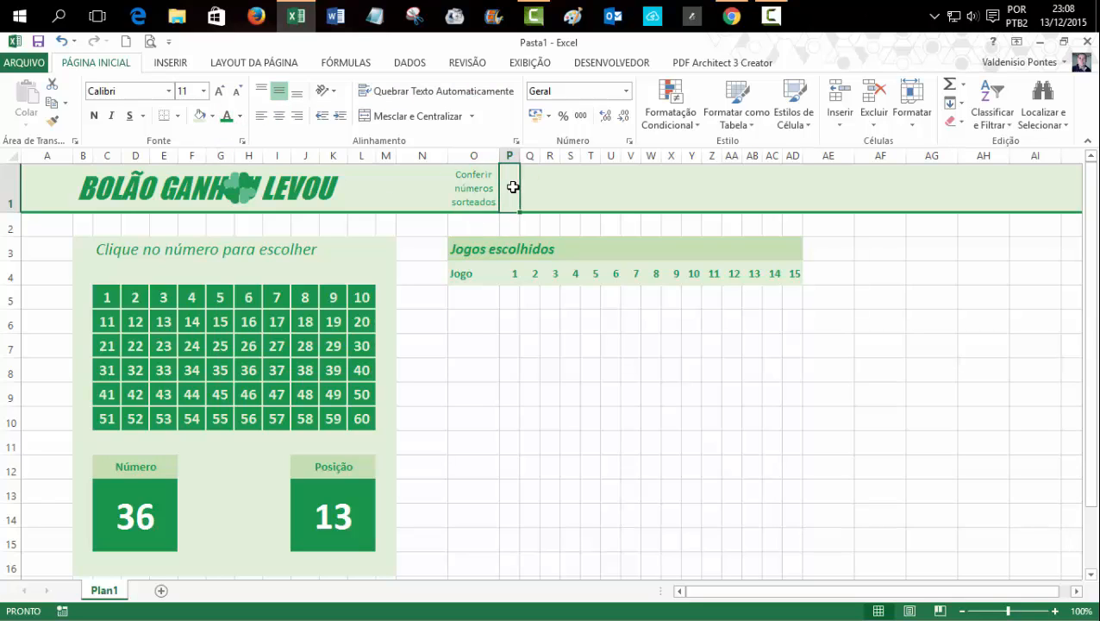
Step: Fill the drawn-numbers cells O1:U1 with the second-lightest theme green
drag(477, 187, 606, 188)
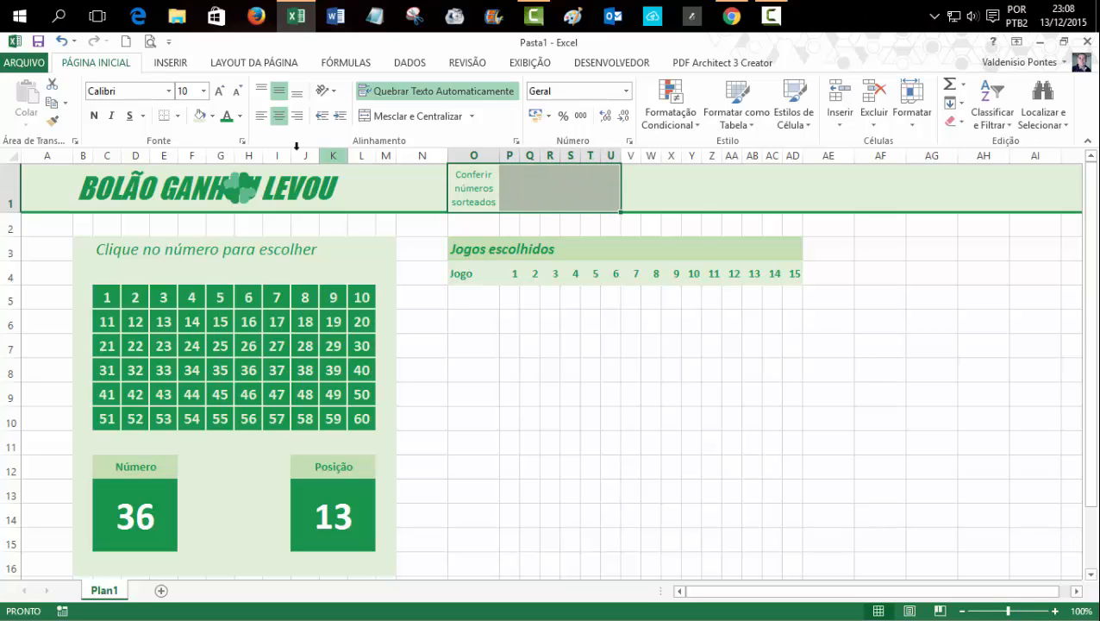
click(213, 116)
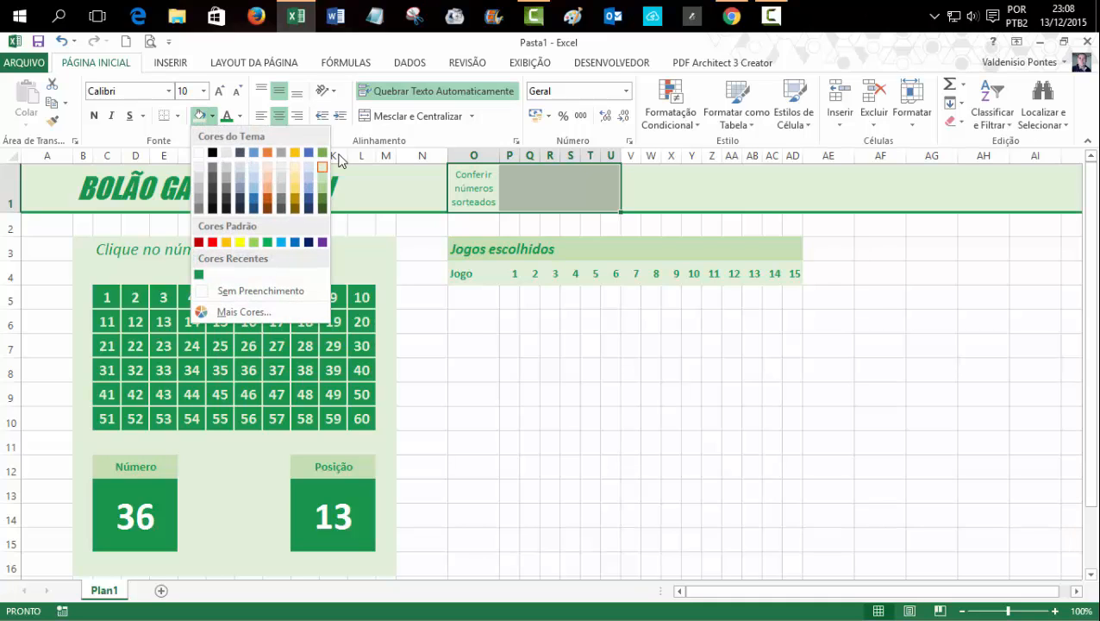
click(325, 175)
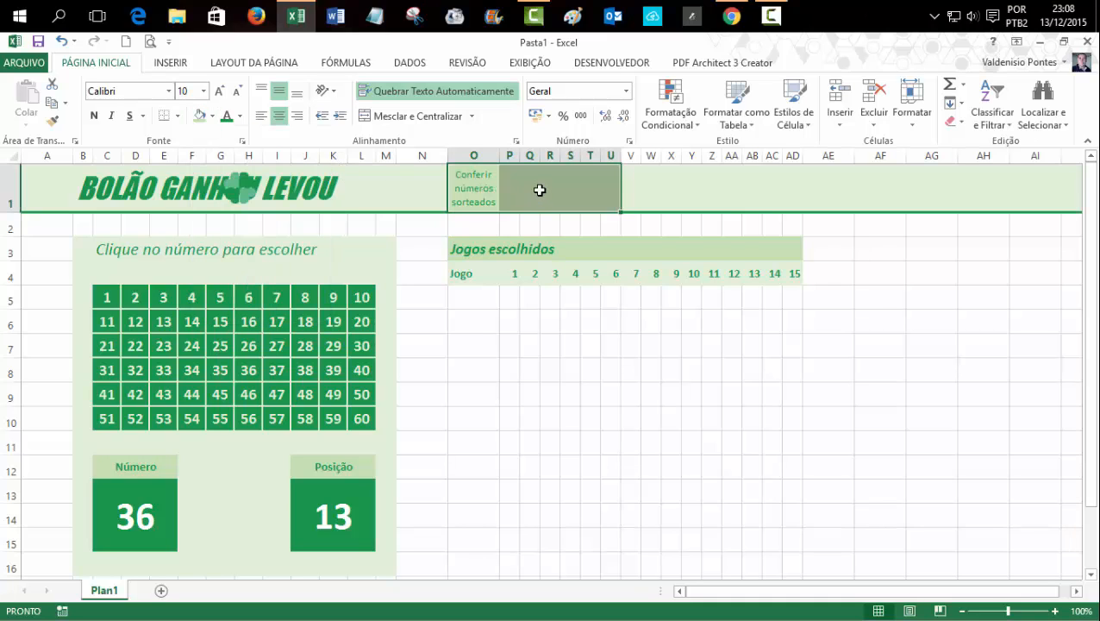
Step: Add thin solid green vertical borders between the cells of O1:U1
right_click(537, 191)
click(605, 444)
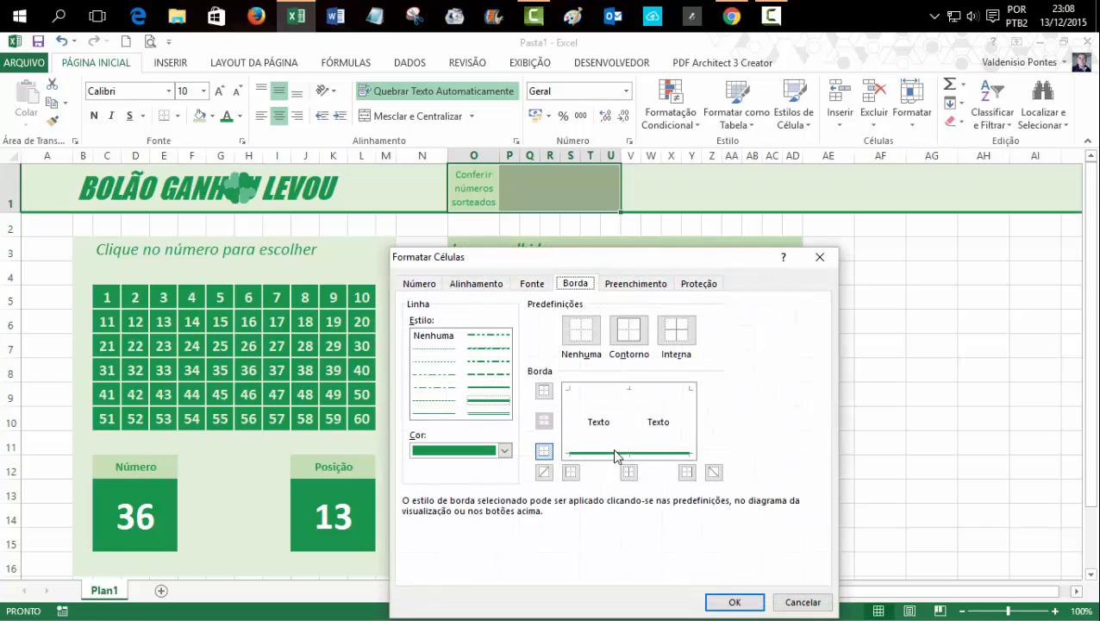
click(434, 412)
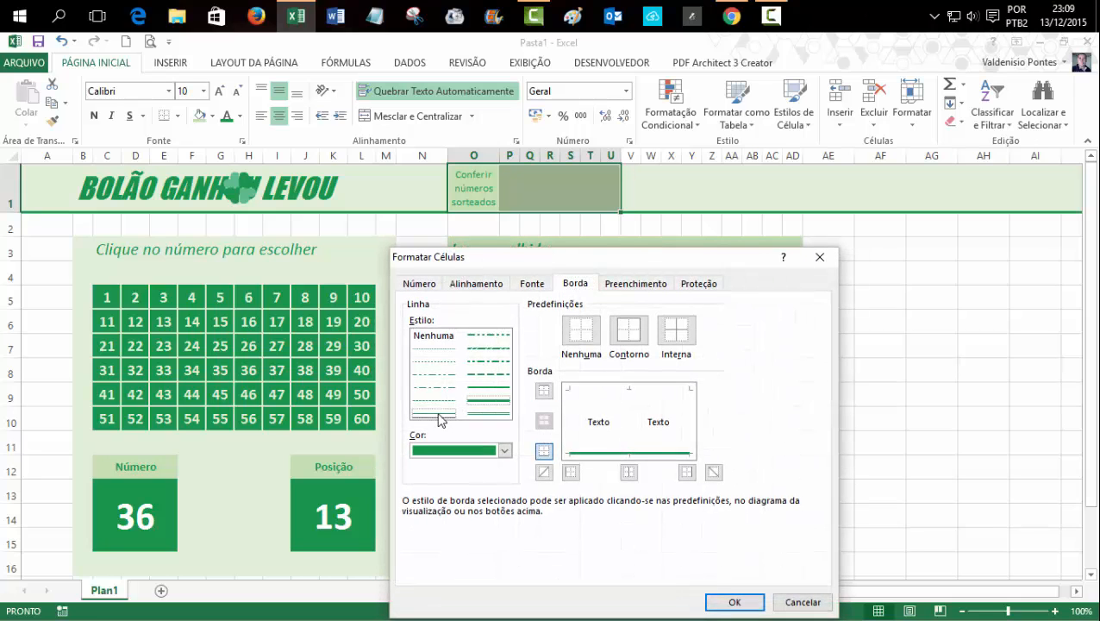
click(633, 433)
click(728, 600)
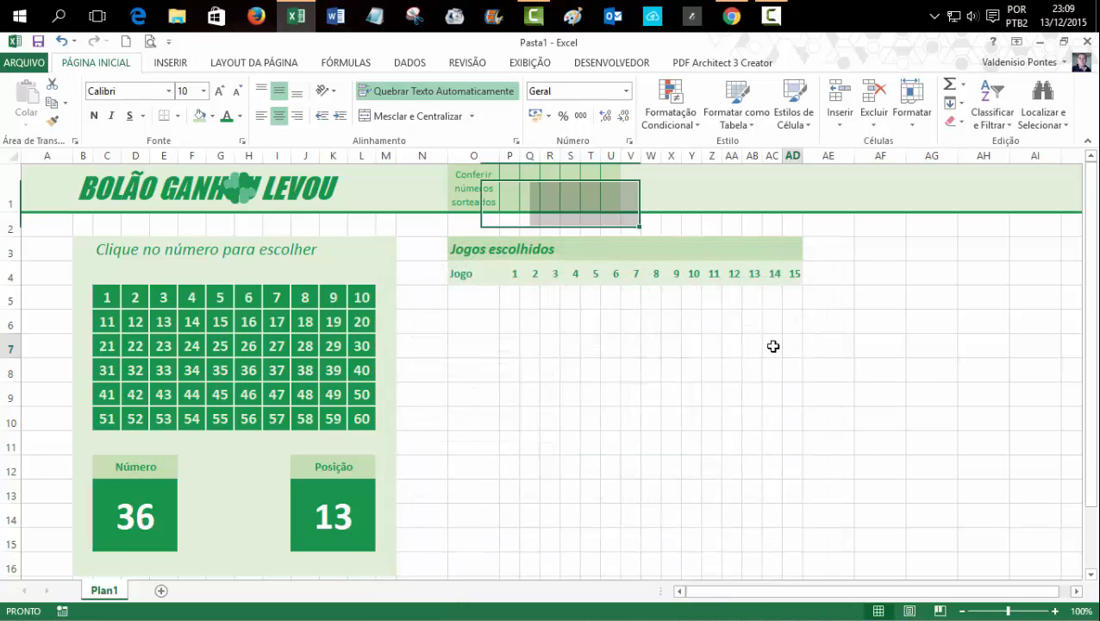
click(789, 344)
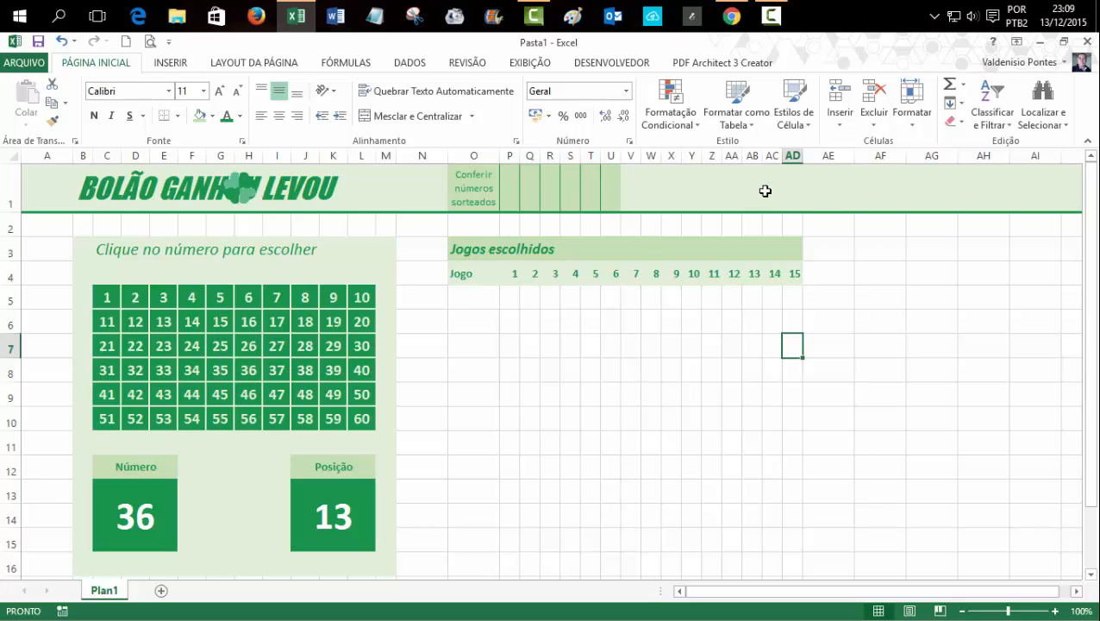
Step: Merge AC1:AD1, fill it with the second-lightest theme green and set its text to bold, size 16
drag(764, 188, 787, 186)
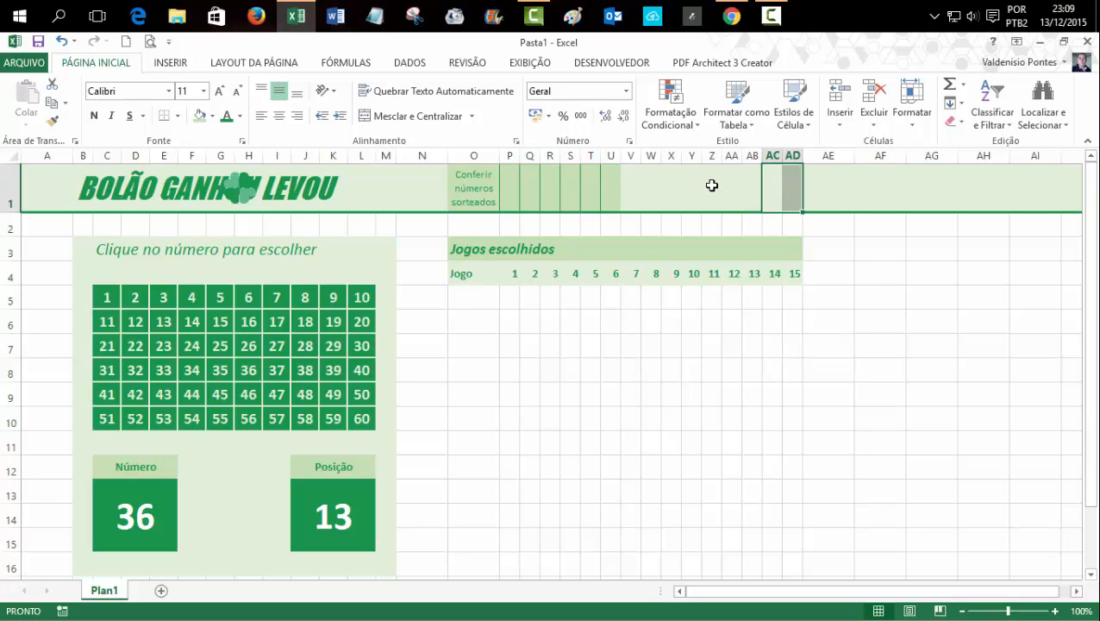
click(398, 116)
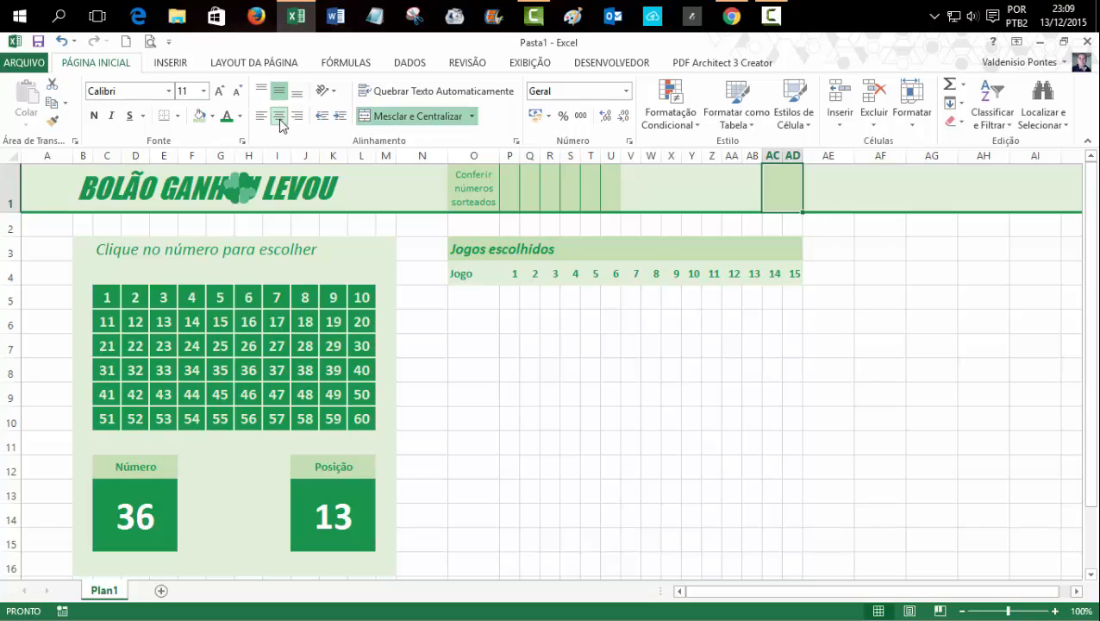
click(93, 115)
click(220, 91)
click(220, 90)
click(220, 91)
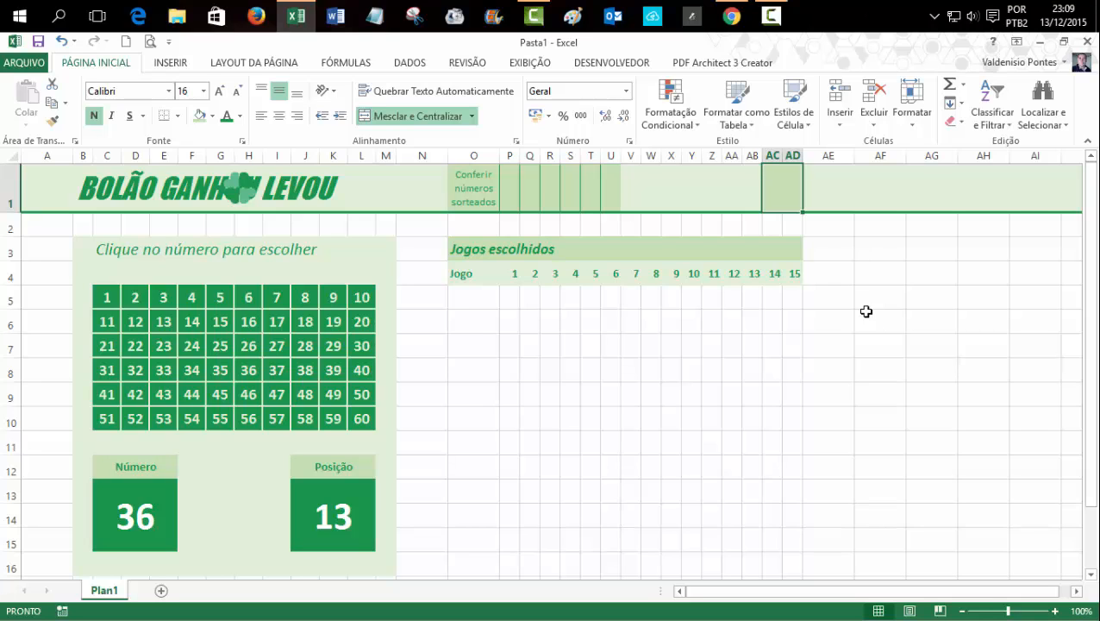
Step: Enter 15 in the merged cell AC1:AD1, centre it and colour it green
text(15)
key(Return)
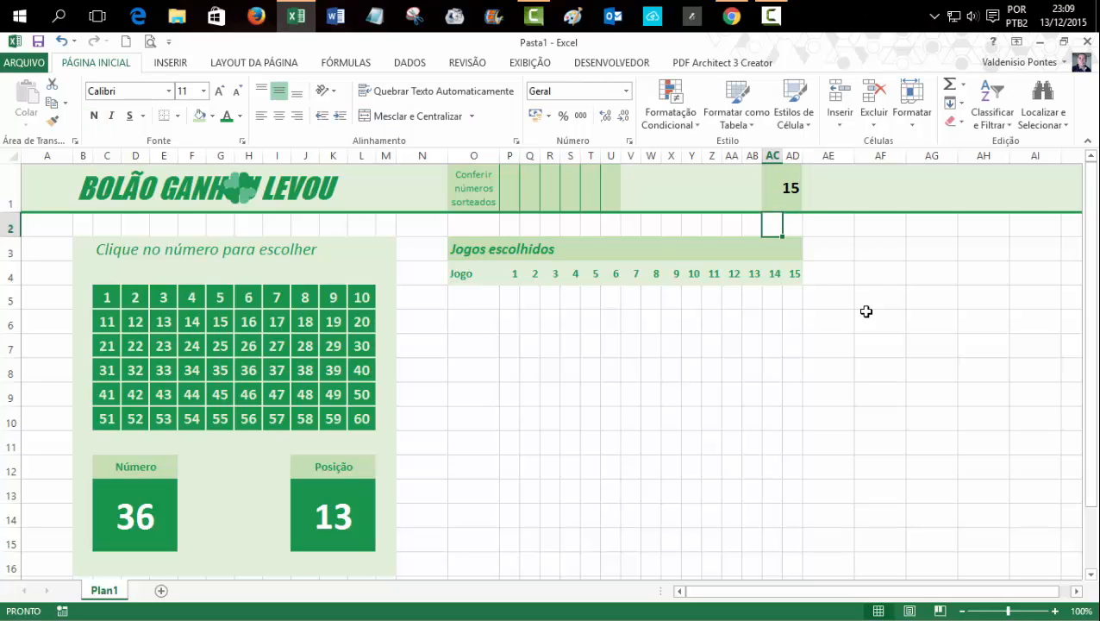
click(788, 187)
click(279, 115)
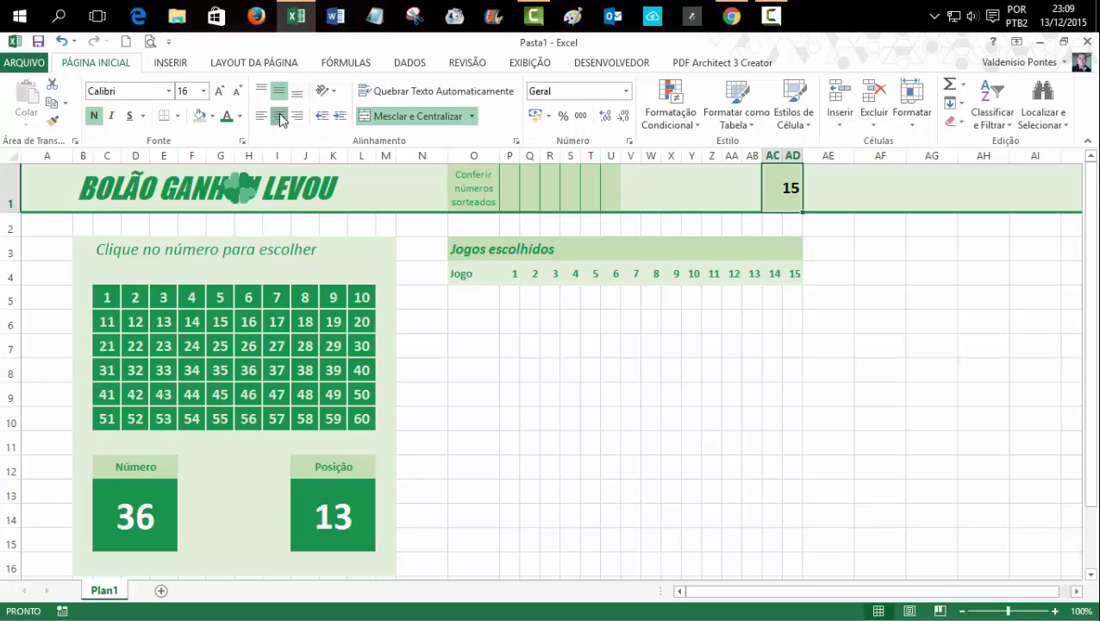
click(226, 117)
Step: Merge Z1:AB1 with the second-lightest theme green fill and bold, wrapped, centred green text at size 10
drag(751, 186, 712, 188)
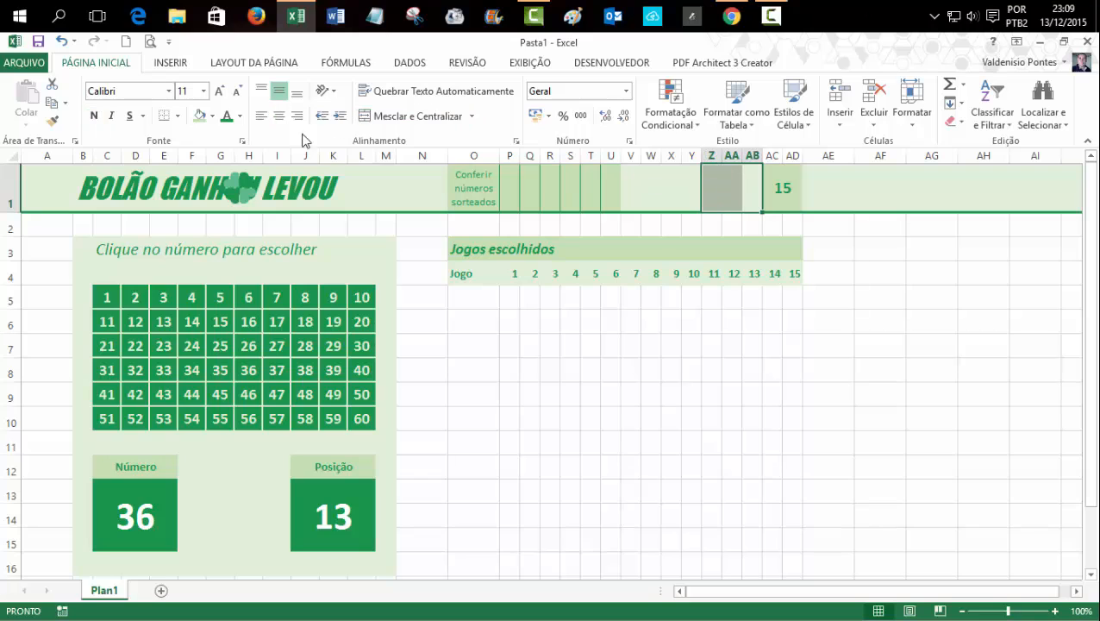
click(370, 115)
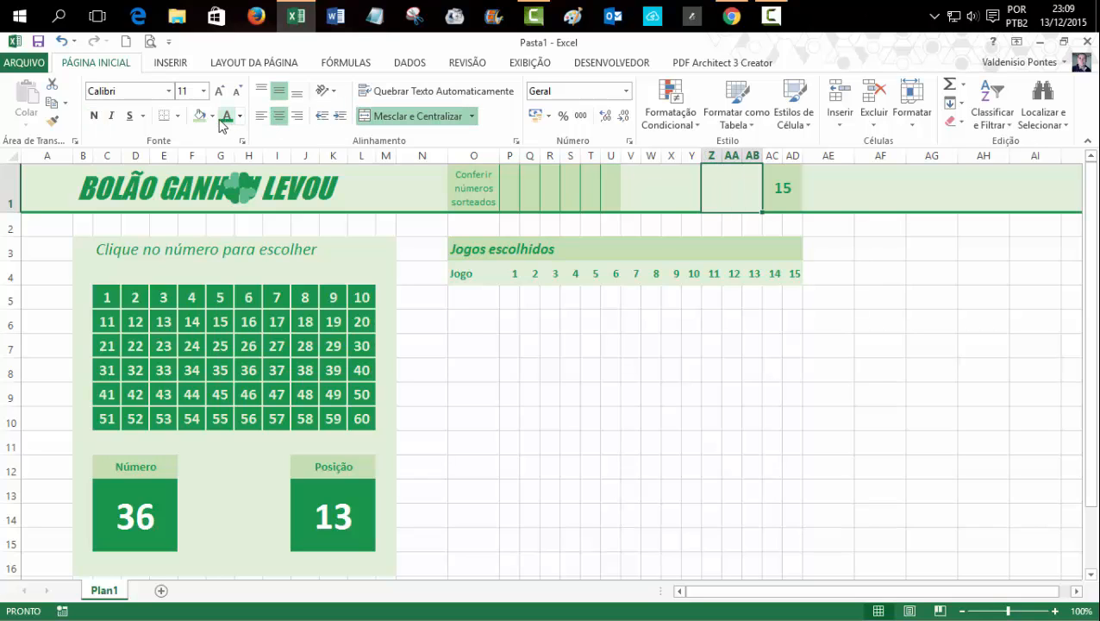
click(237, 91)
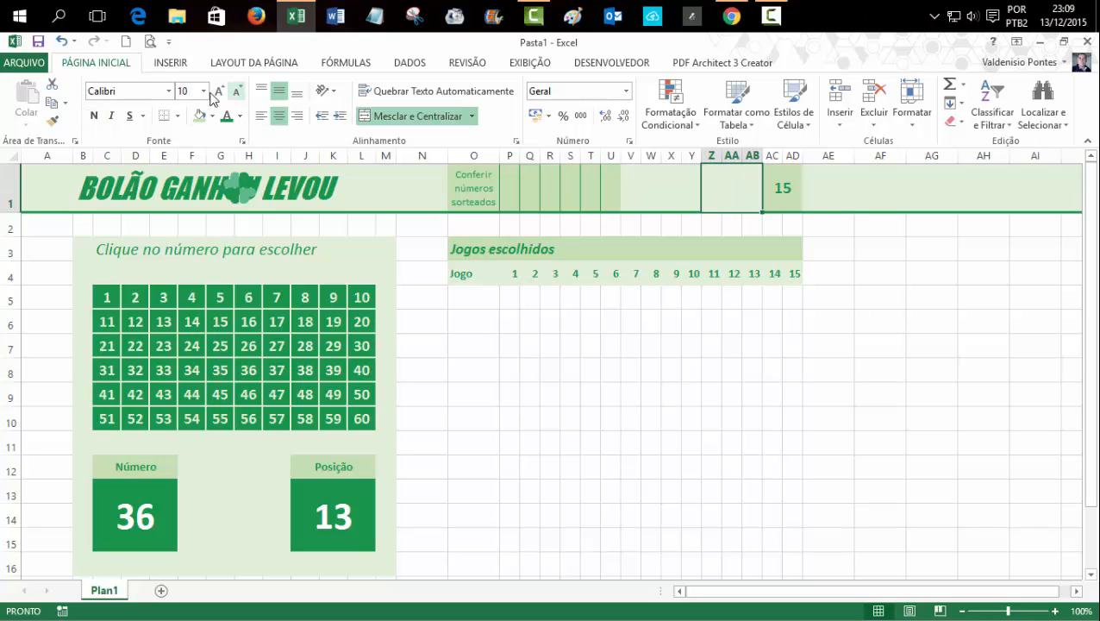
click(94, 115)
click(394, 93)
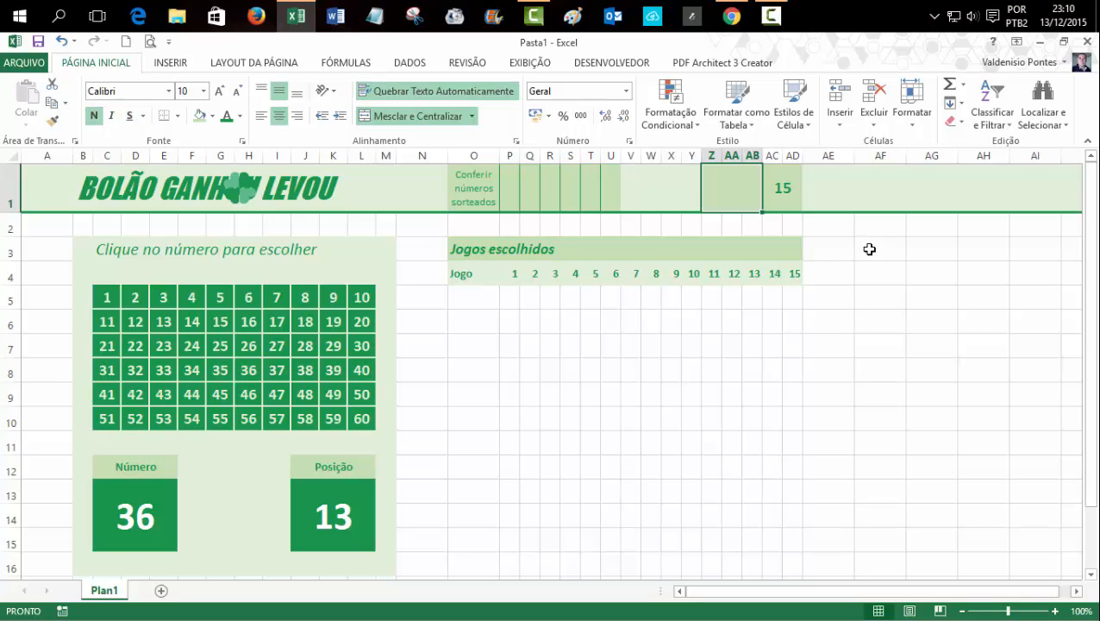
Step: Enter the label Quantidade de números jogados in the merged cell Z1:AB1
text(0)
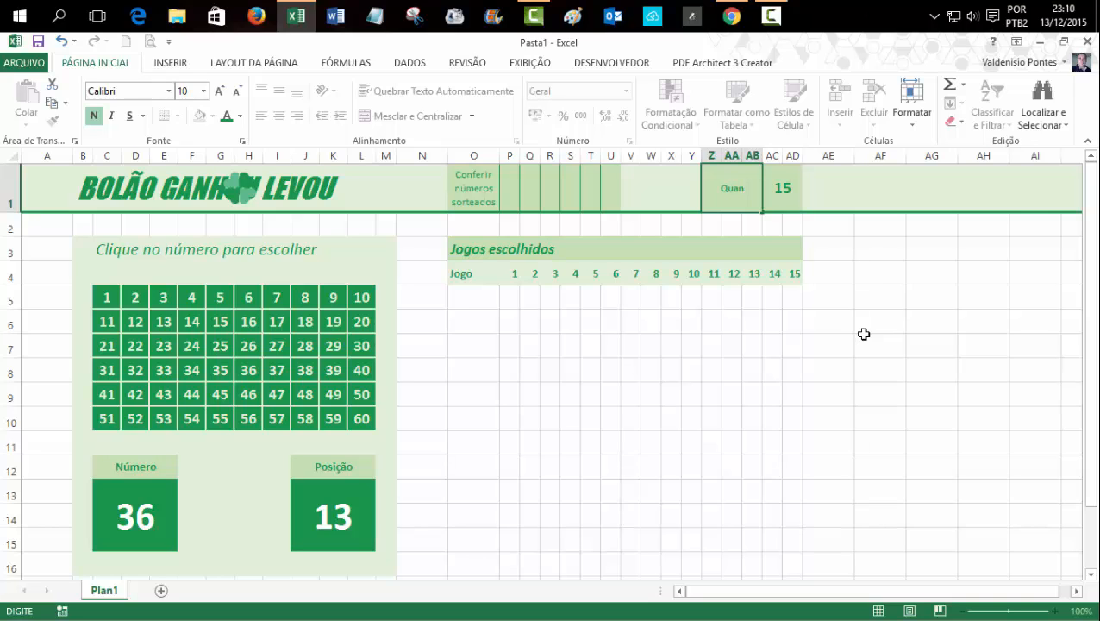
text(uantidade de números)
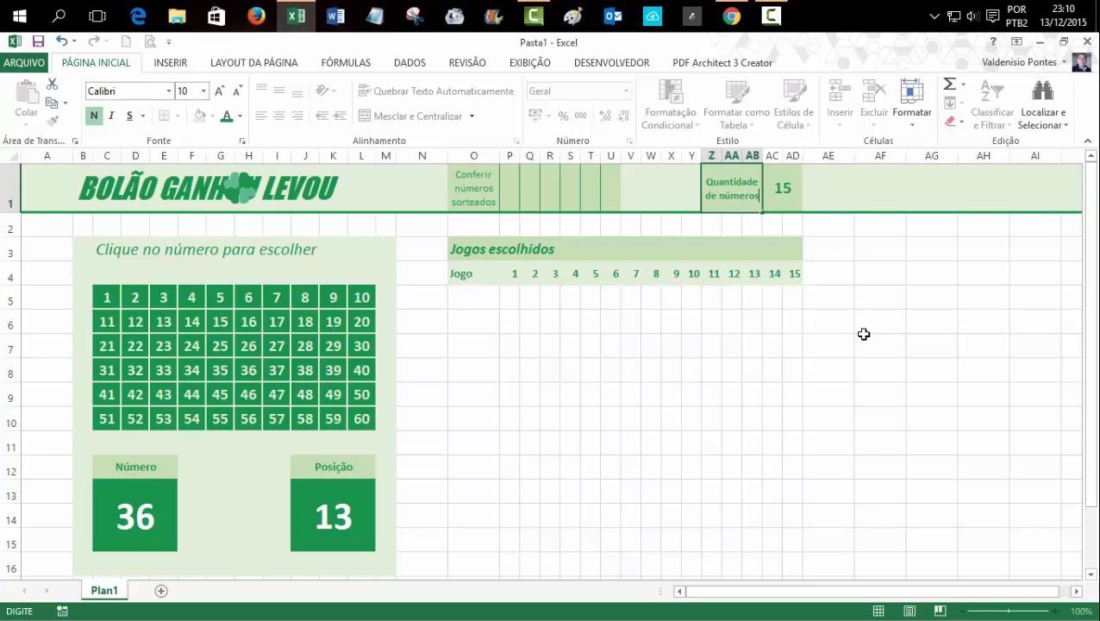
text( jogados)
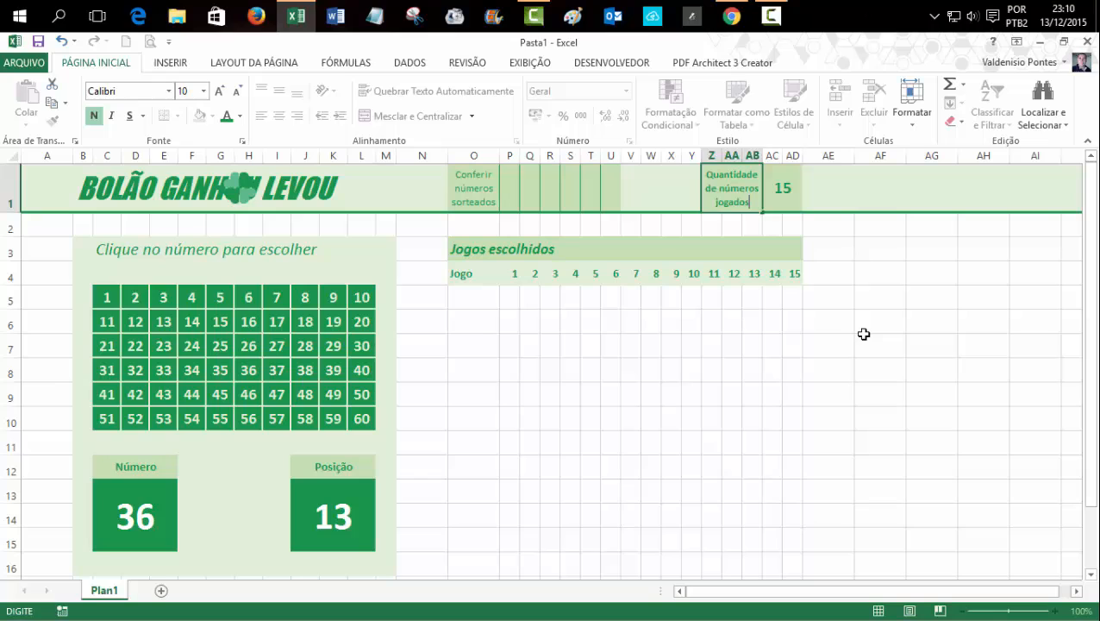
key(Tab)
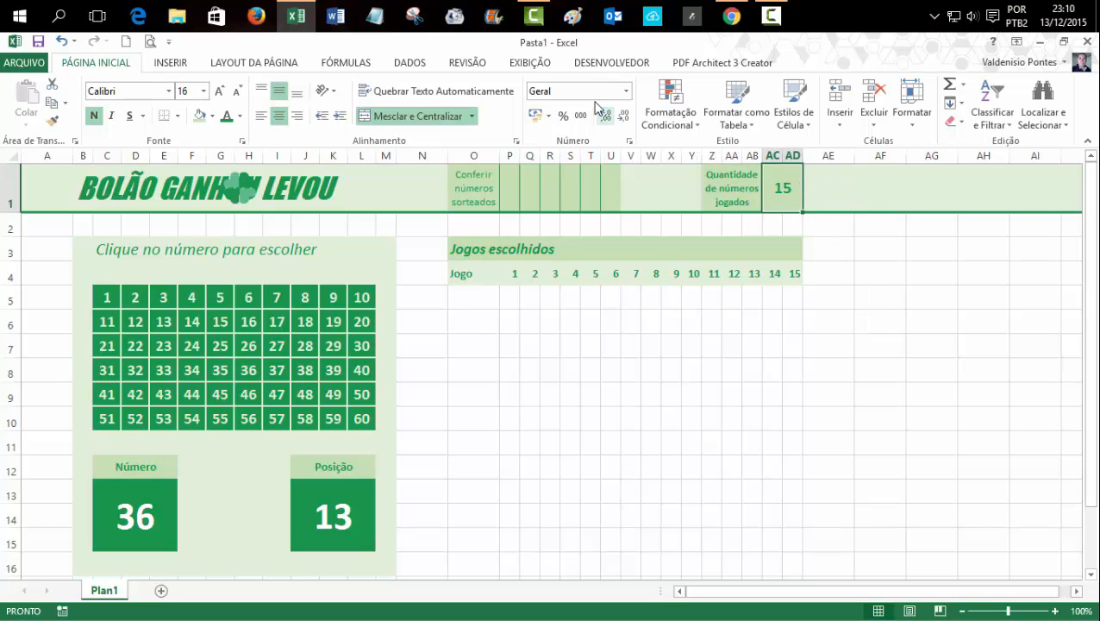
Step: Add list data validation to the merged cell AC1:AD1 with the source 6;7;8;9;10;11;12;13;14;15
click(411, 66)
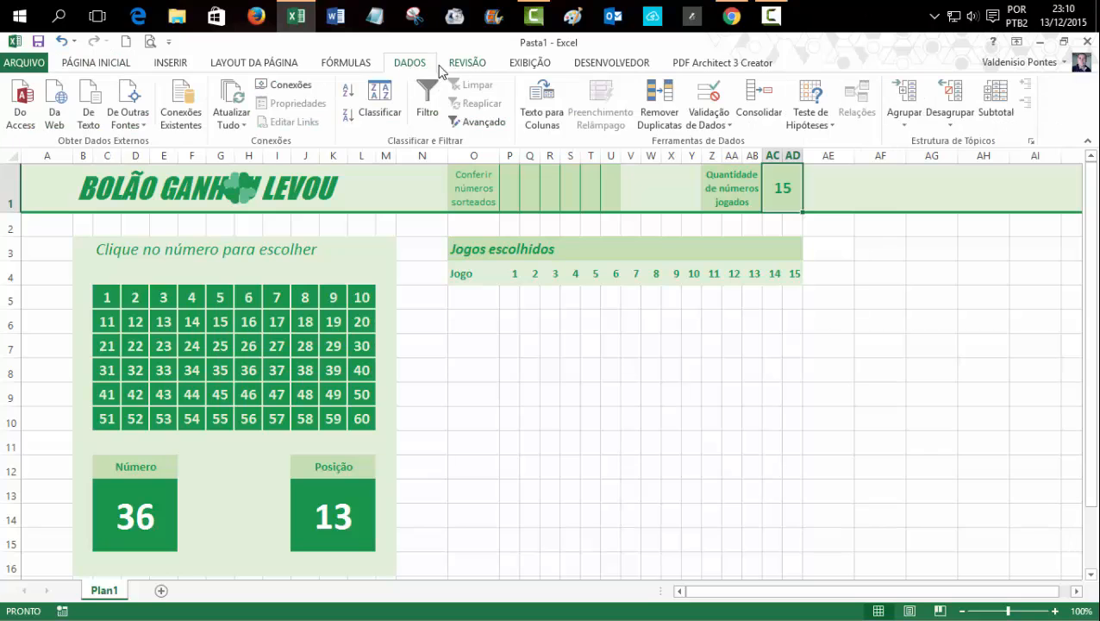
click(709, 119)
click(714, 140)
click(694, 206)
click(638, 252)
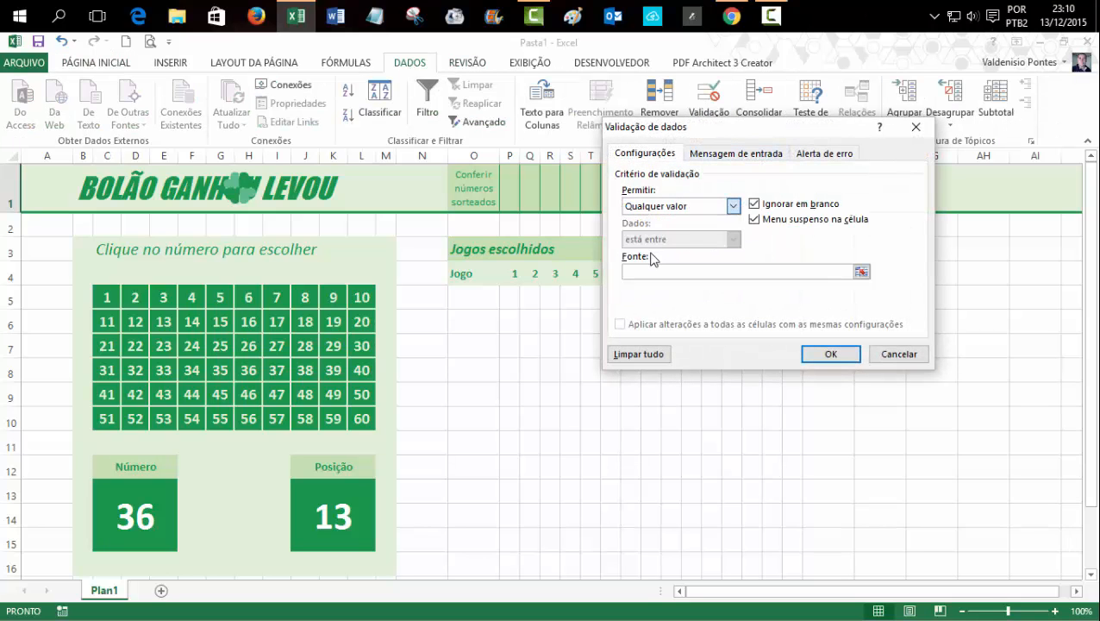
click(686, 272)
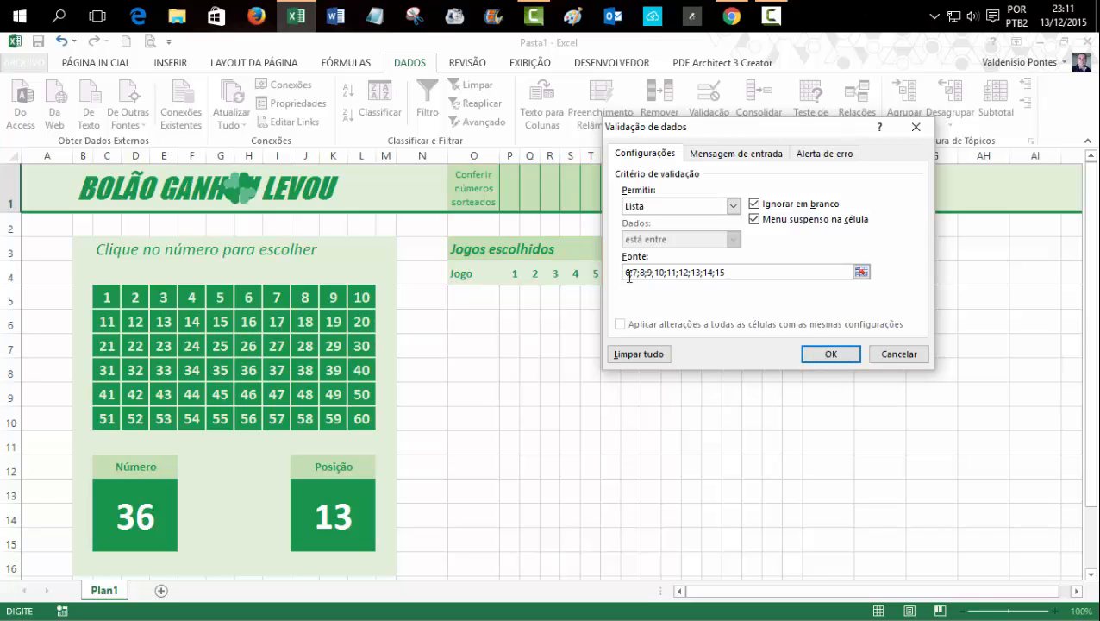
click(819, 355)
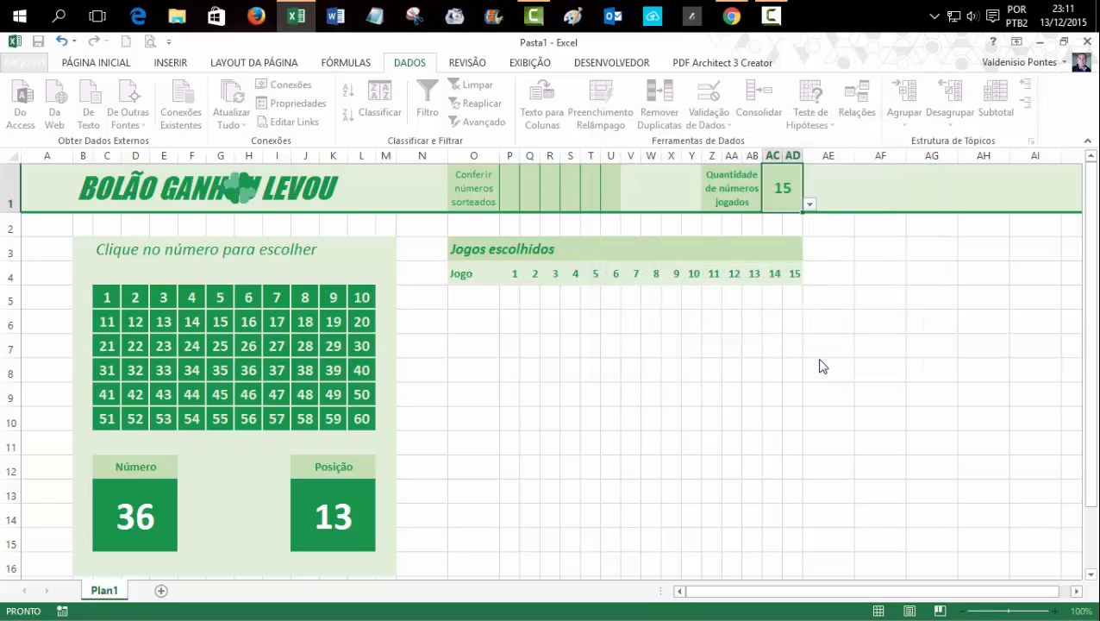
Step: Pick 10 from the validation list as the quantity of numbers played in the merged cell AC1:AD1
click(809, 203)
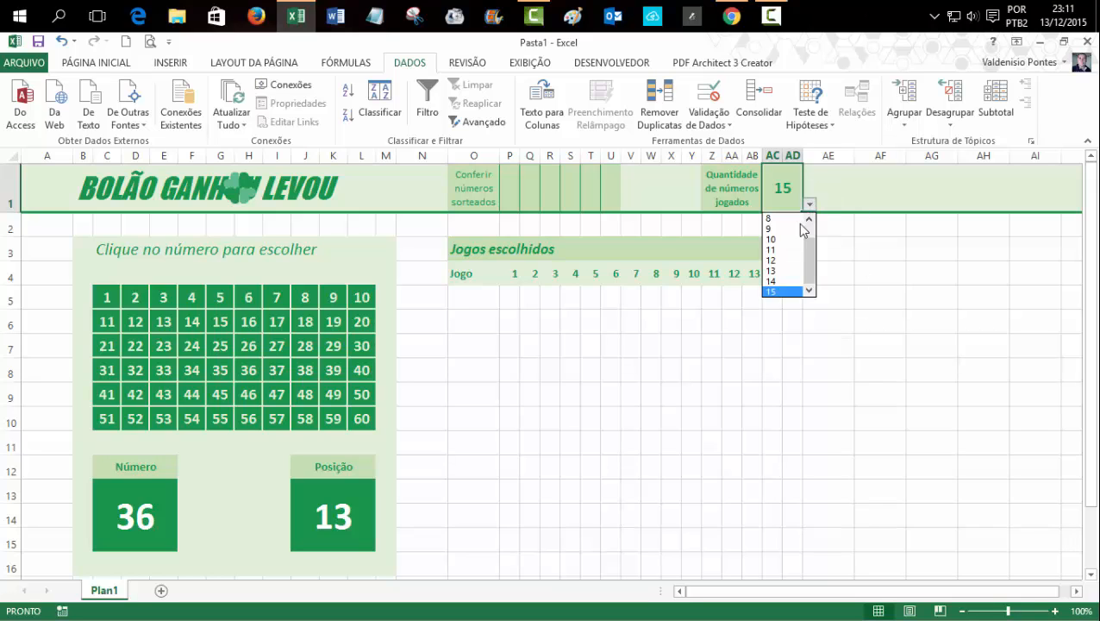
drag(810, 252, 813, 224)
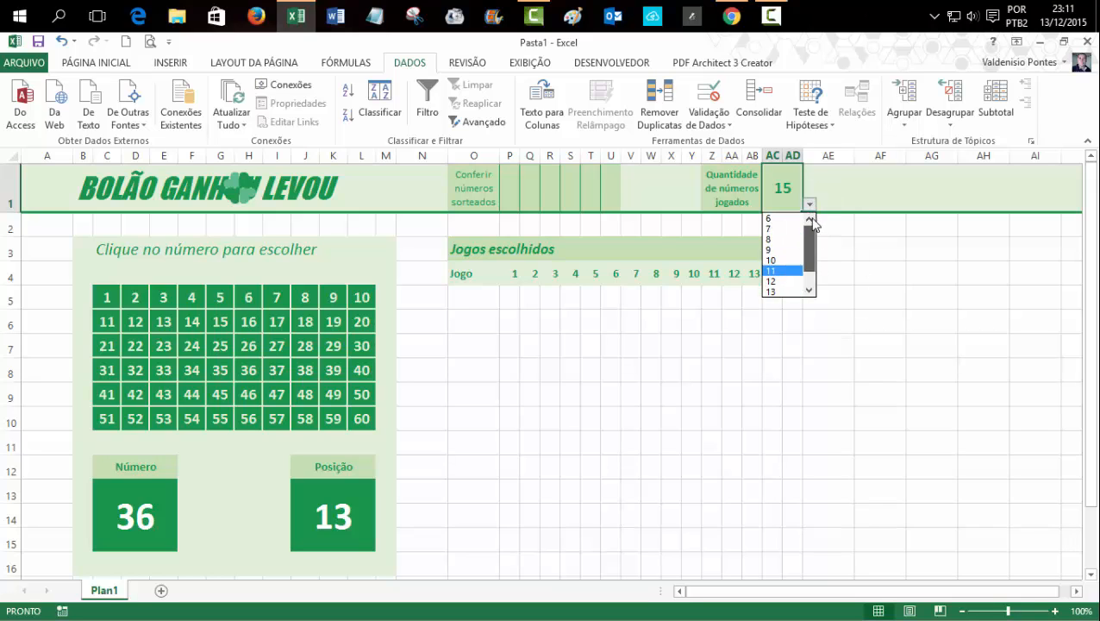
click(809, 205)
click(810, 204)
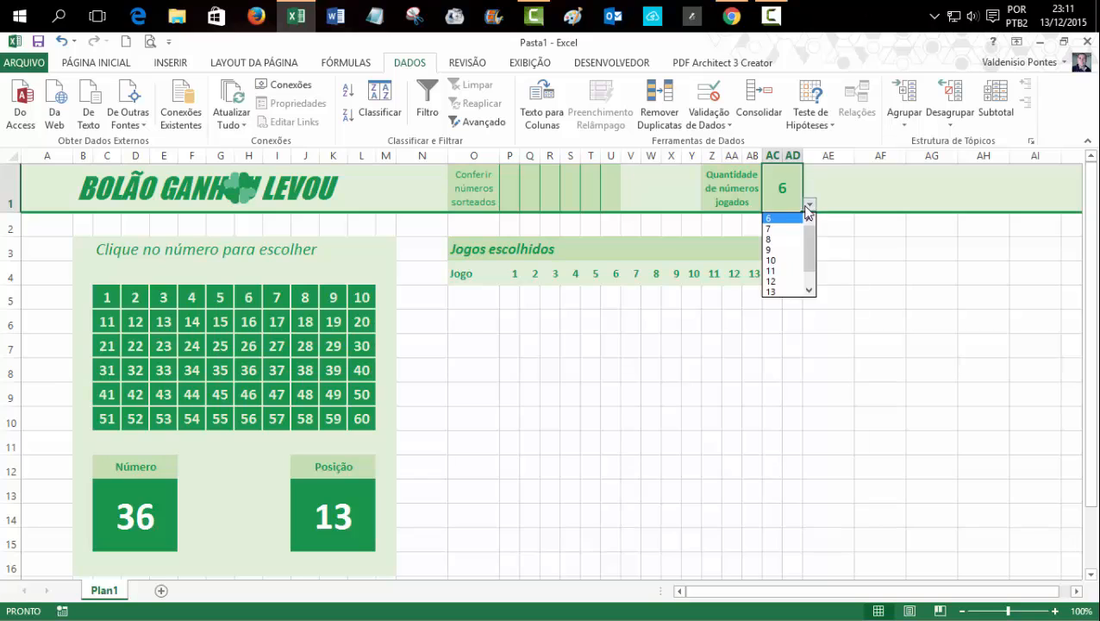
click(788, 236)
click(809, 205)
click(789, 240)
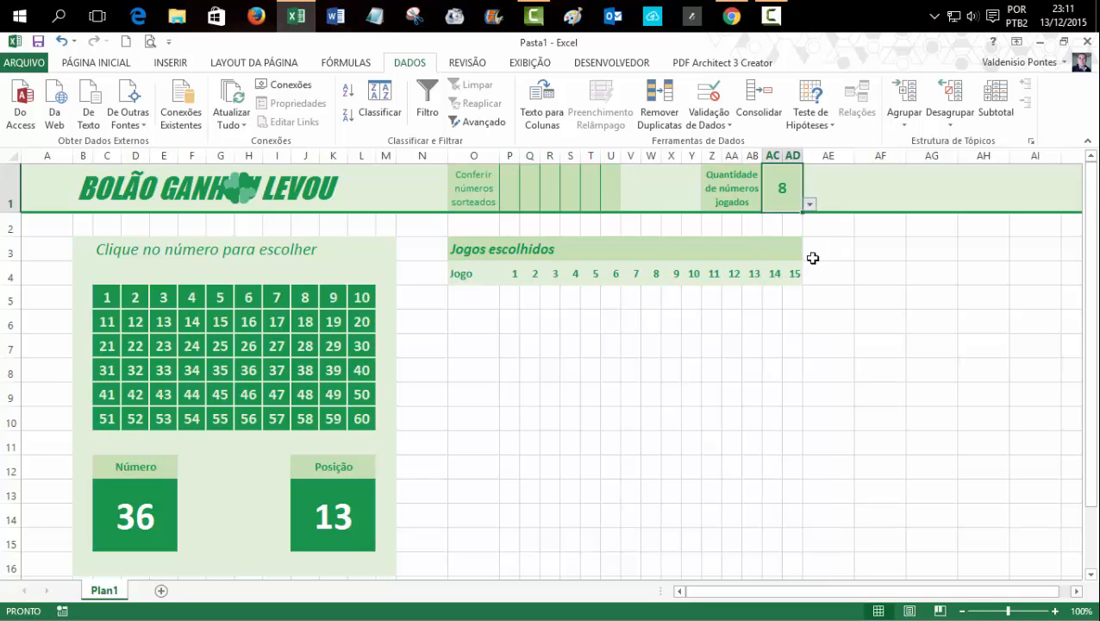
drag(814, 269, 806, 295)
Step: Add a thin green inner vertical border between the Quantidade de números jogados label and its value cell in Z1:AD1
drag(722, 186, 766, 182)
right_click(767, 182)
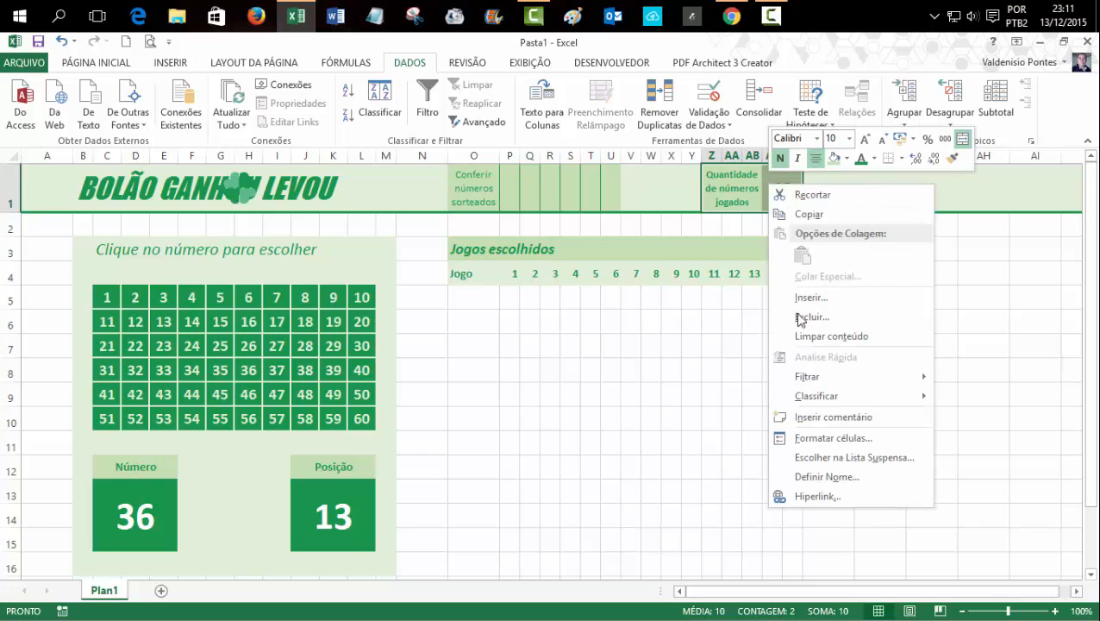
click(811, 437)
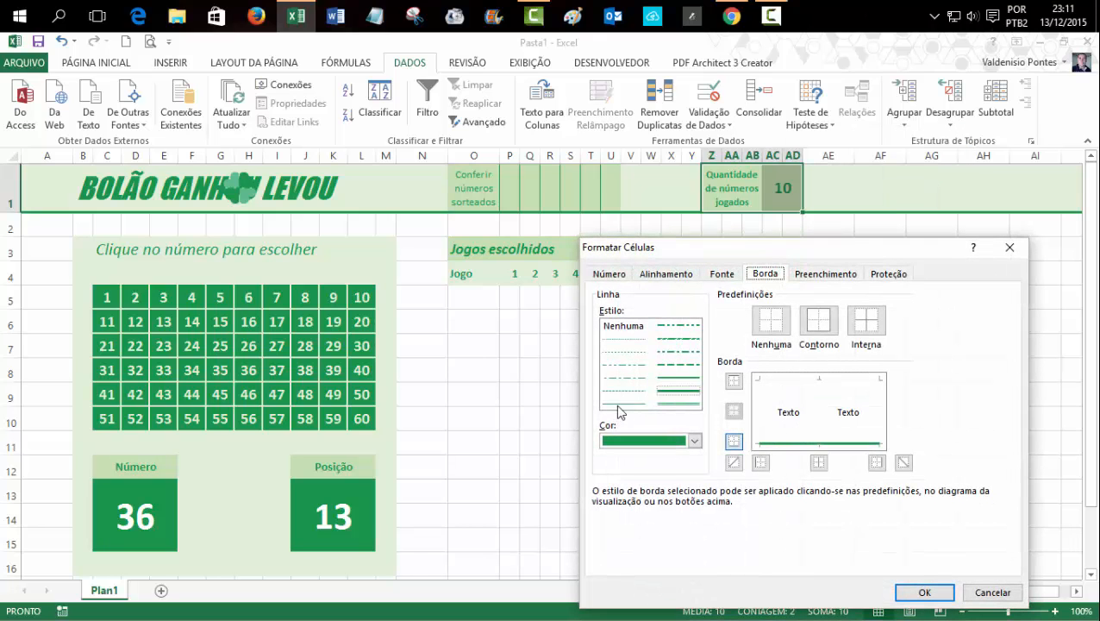
click(621, 402)
click(826, 415)
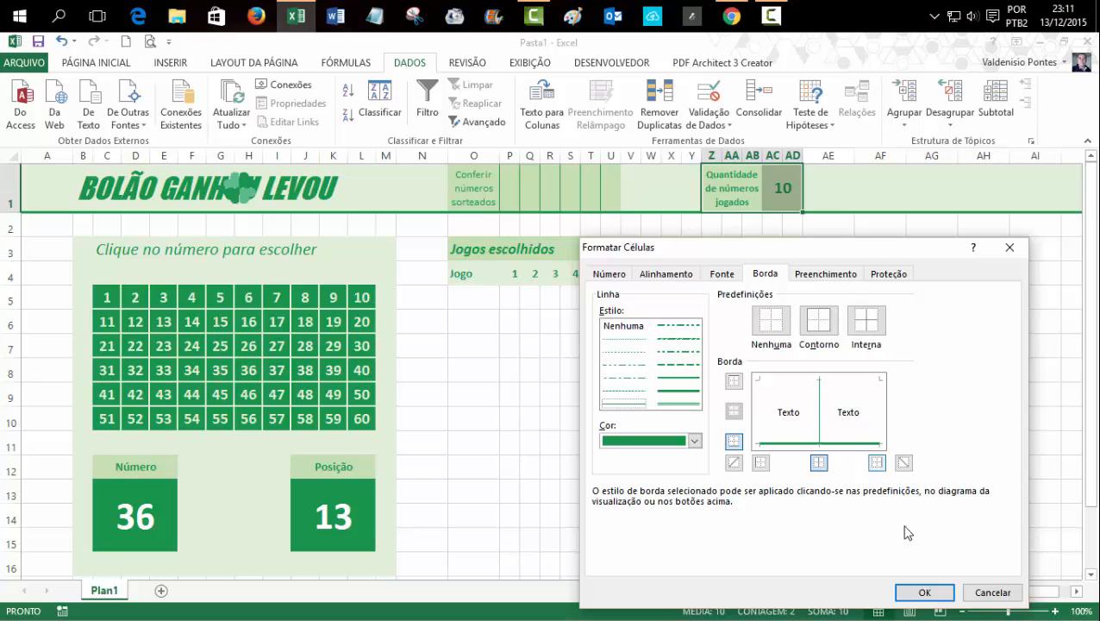
click(920, 592)
click(879, 394)
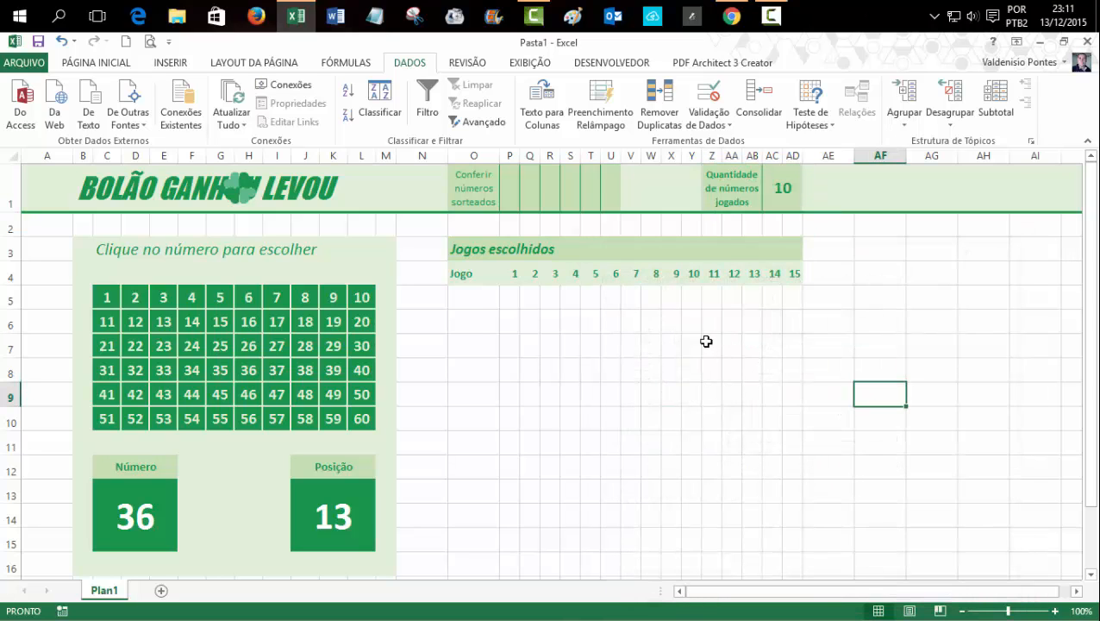
Step: Centre the Jogo column heading in cell O4 horizontally
click(461, 299)
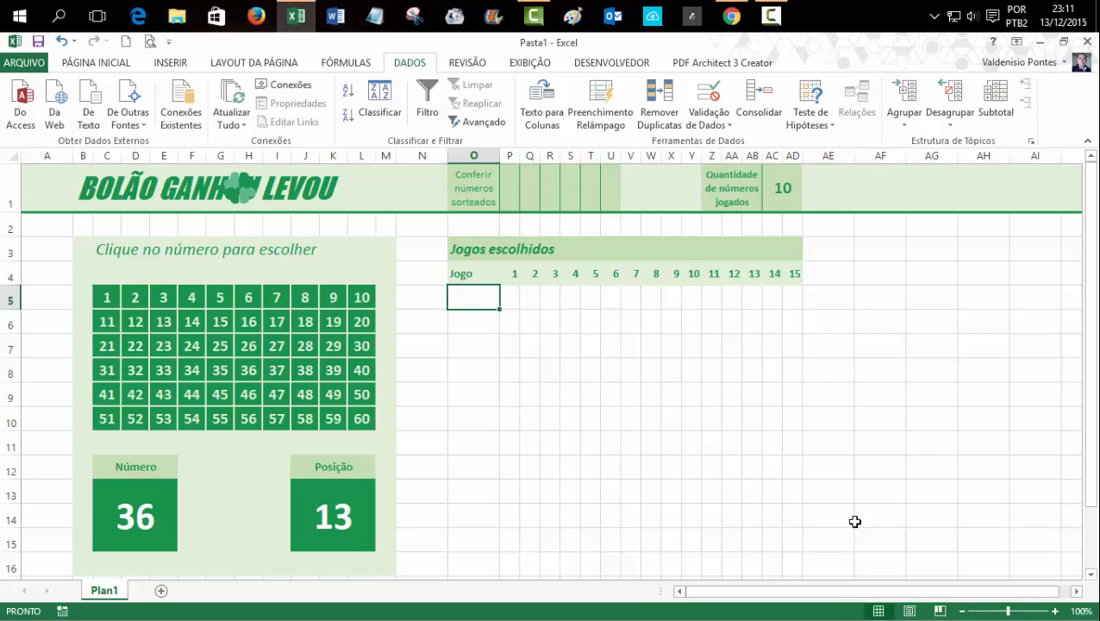
drag(835, 593, 931, 593)
click(424, 272)
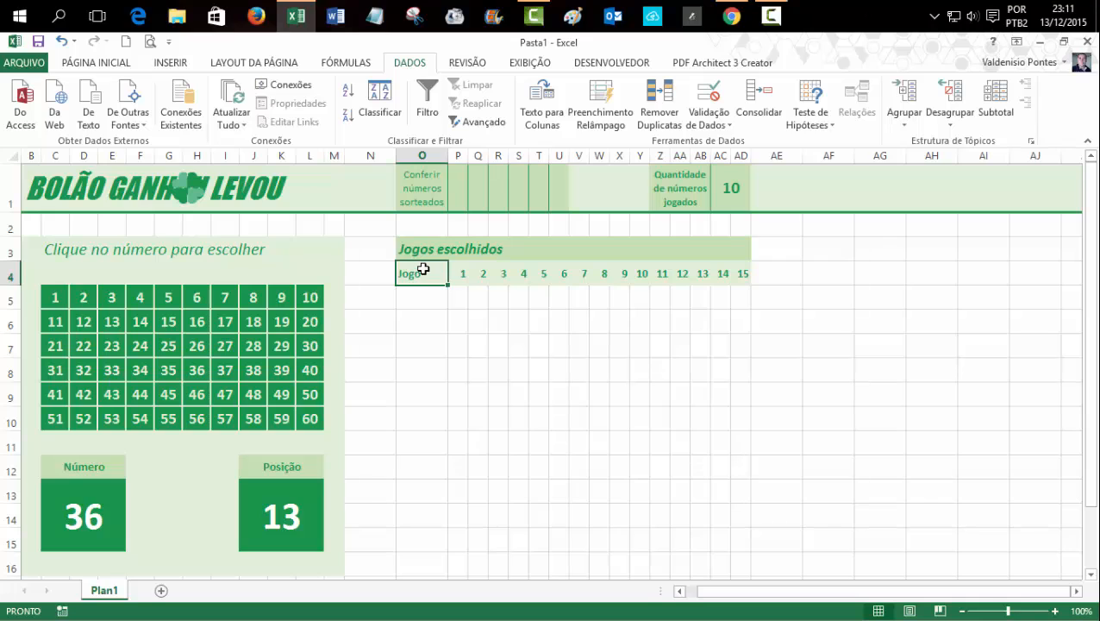
click(118, 67)
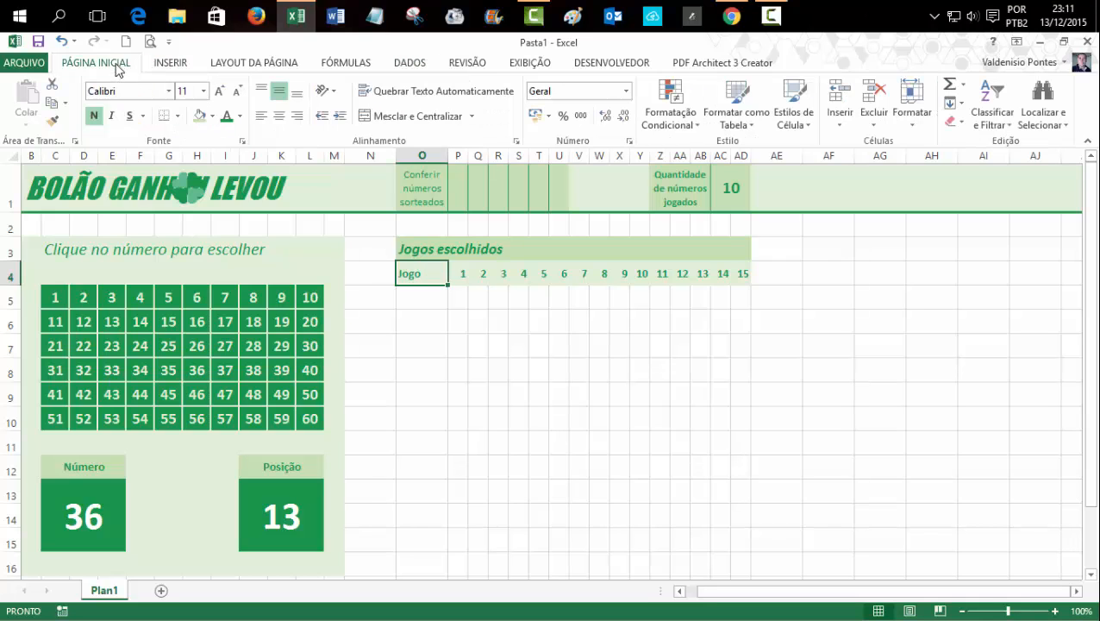
click(278, 116)
click(621, 367)
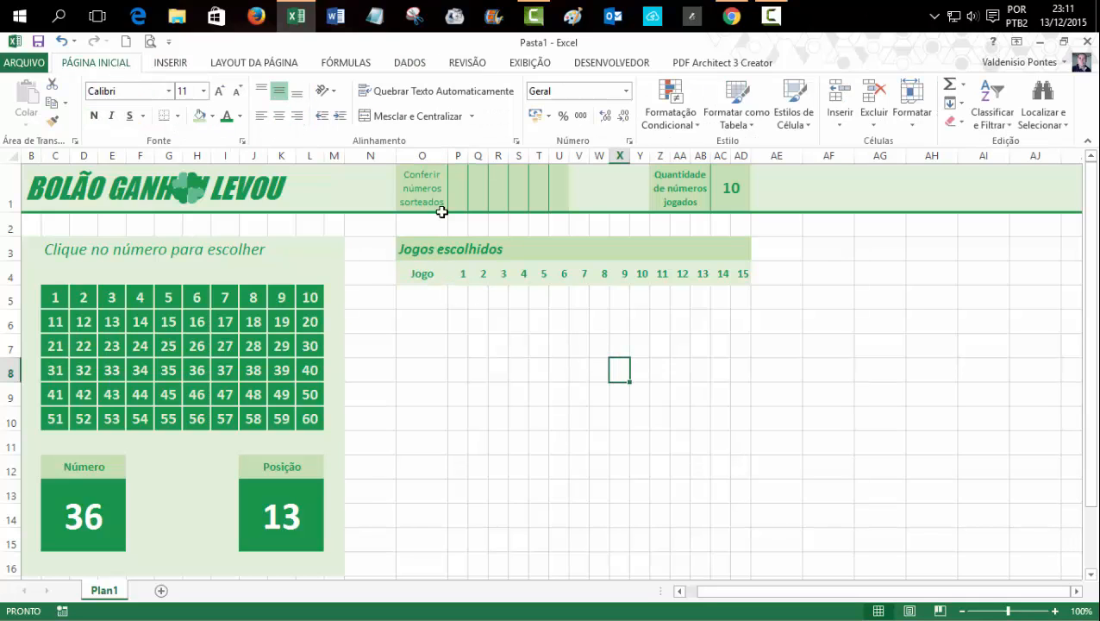
Step: Centre the contents of columns O:AD horizontally and left-align the Jogos escolhidos title in O3
drag(421, 155, 737, 183)
click(277, 117)
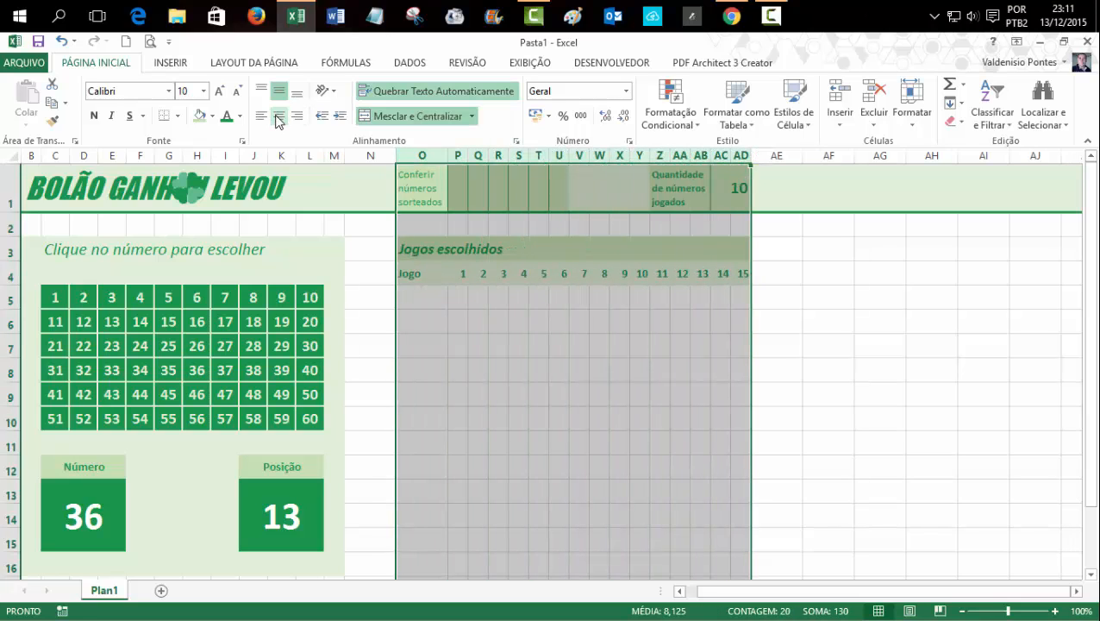
click(279, 119)
click(657, 403)
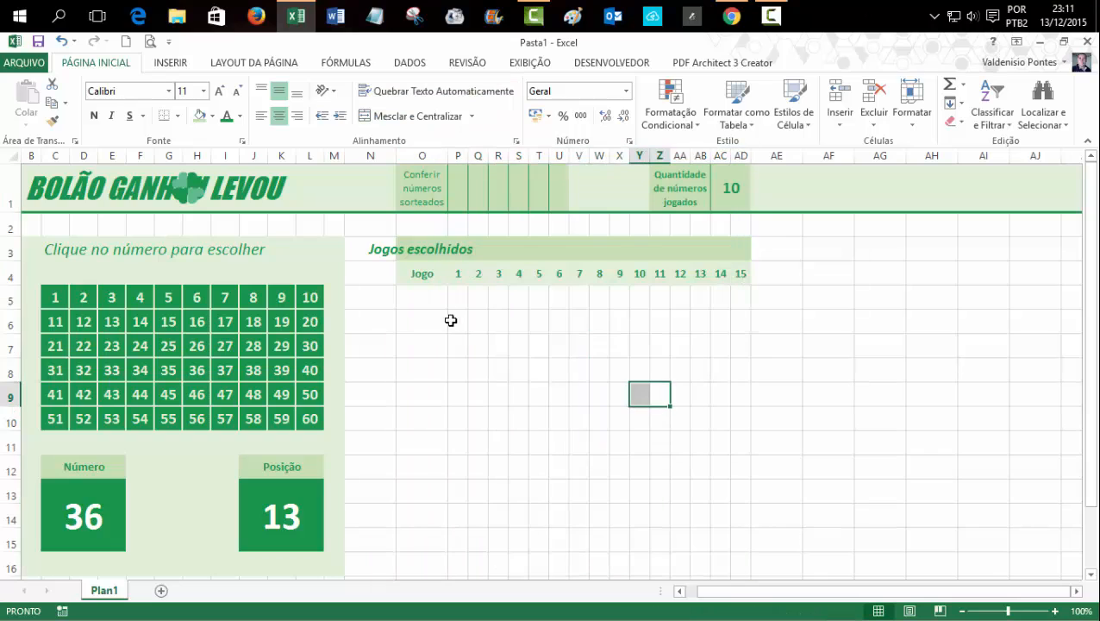
click(422, 248)
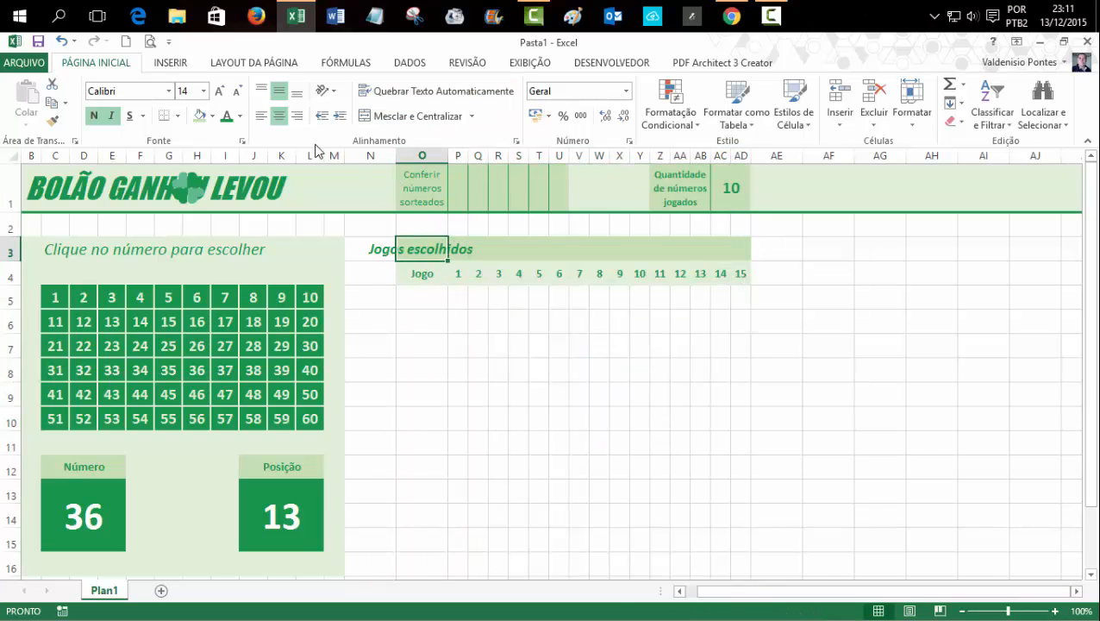
click(261, 118)
click(559, 418)
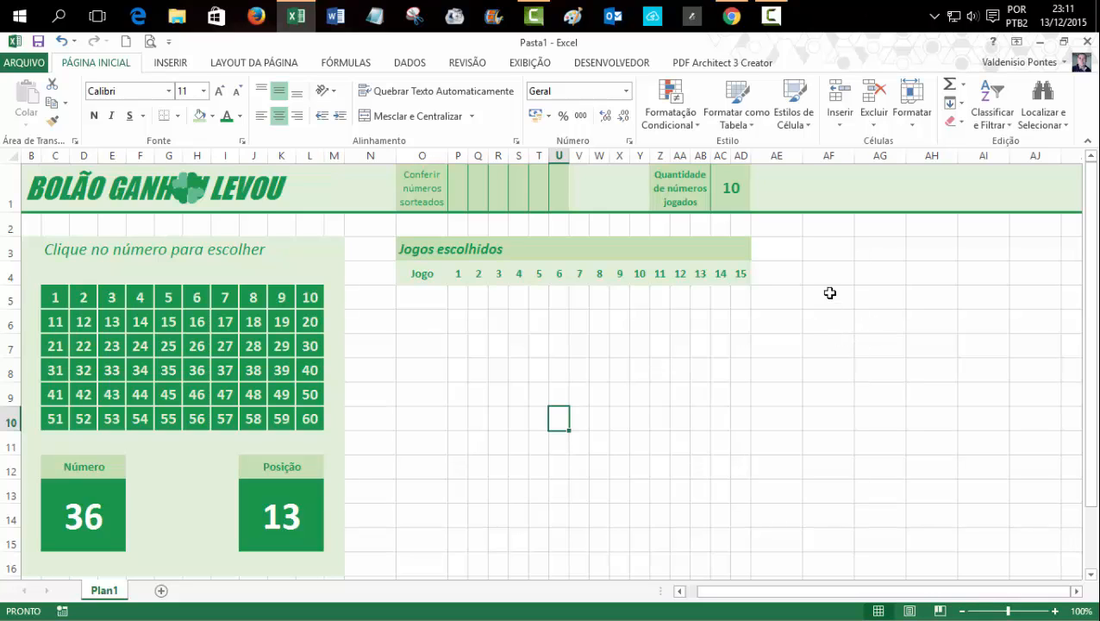
Step: Enter the labels Bolão nº, Qtde Jogos, Valor Jogo and Total in AF5:AF8 and widen column AF to fit them
click(821, 250)
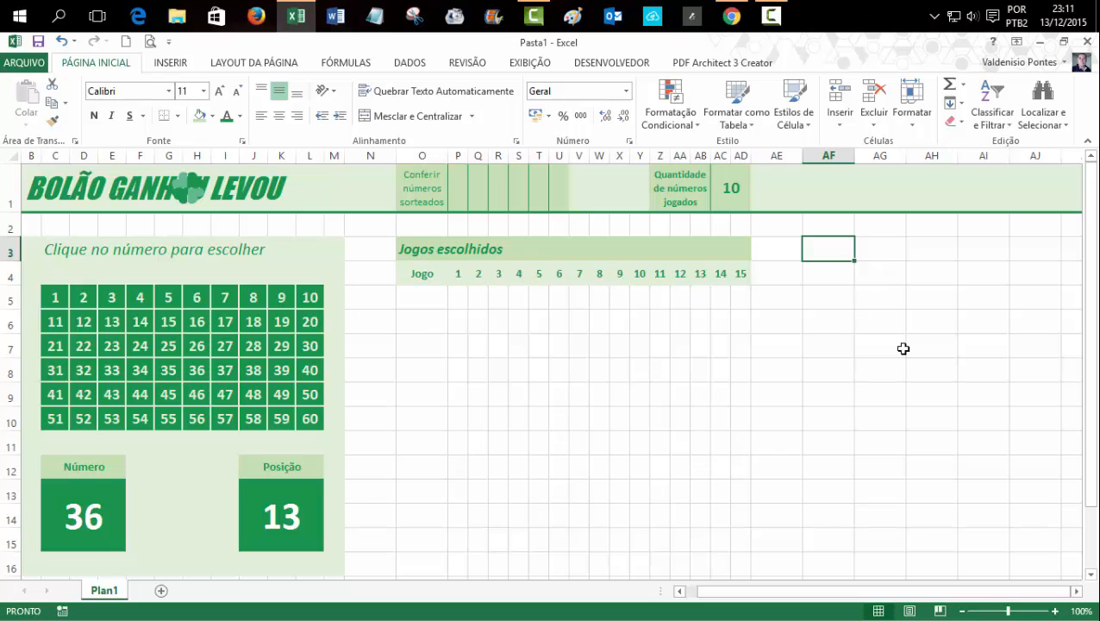
click(832, 299)
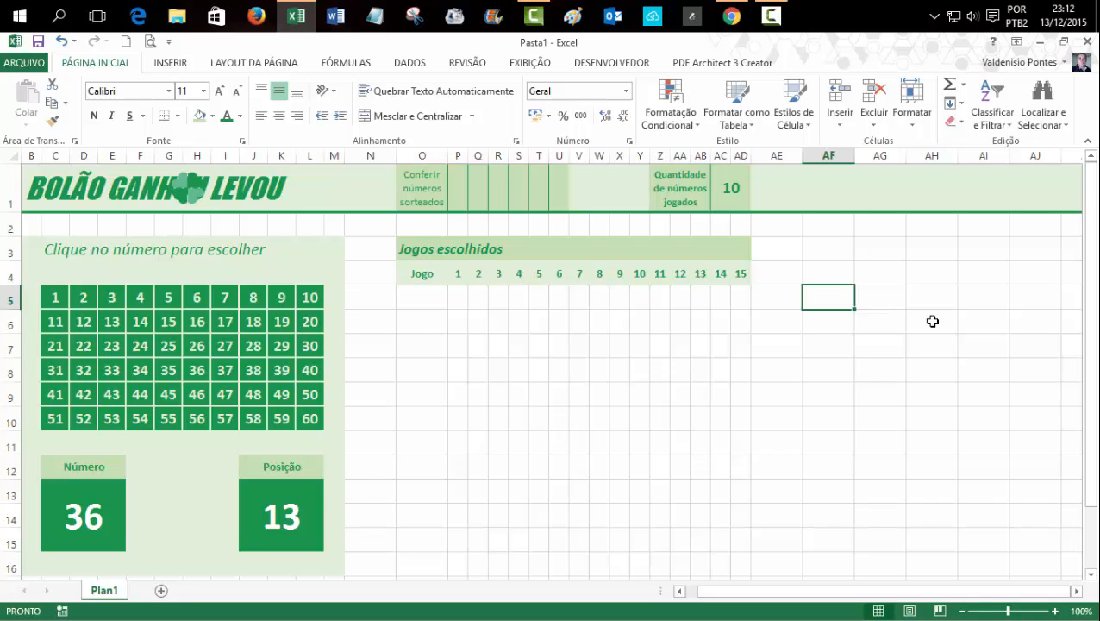
text(Bolão nº)
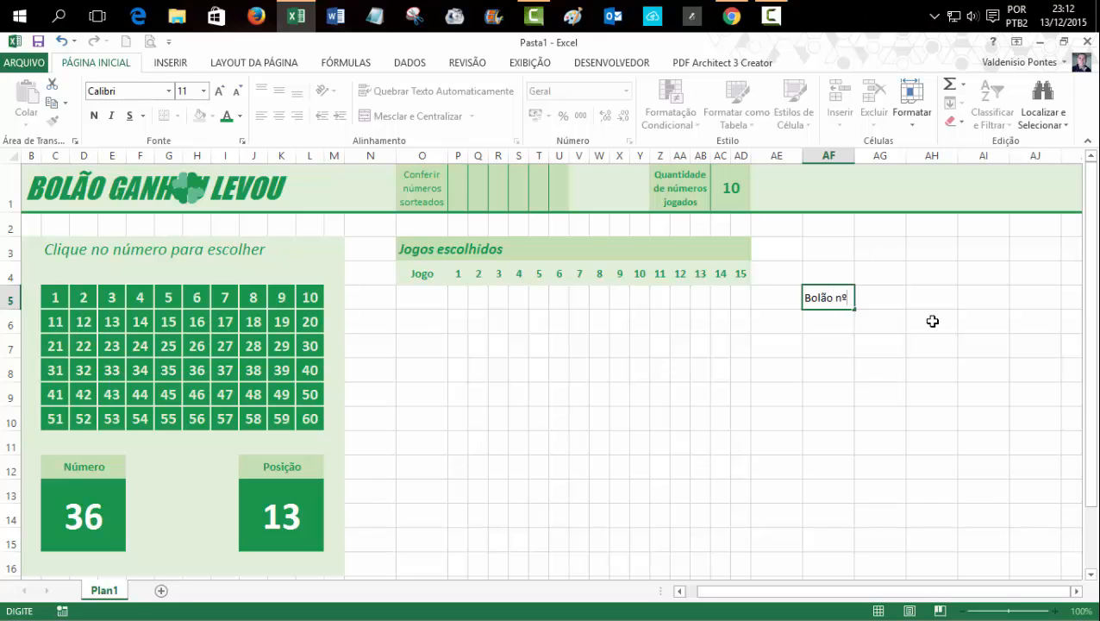
key(Return)
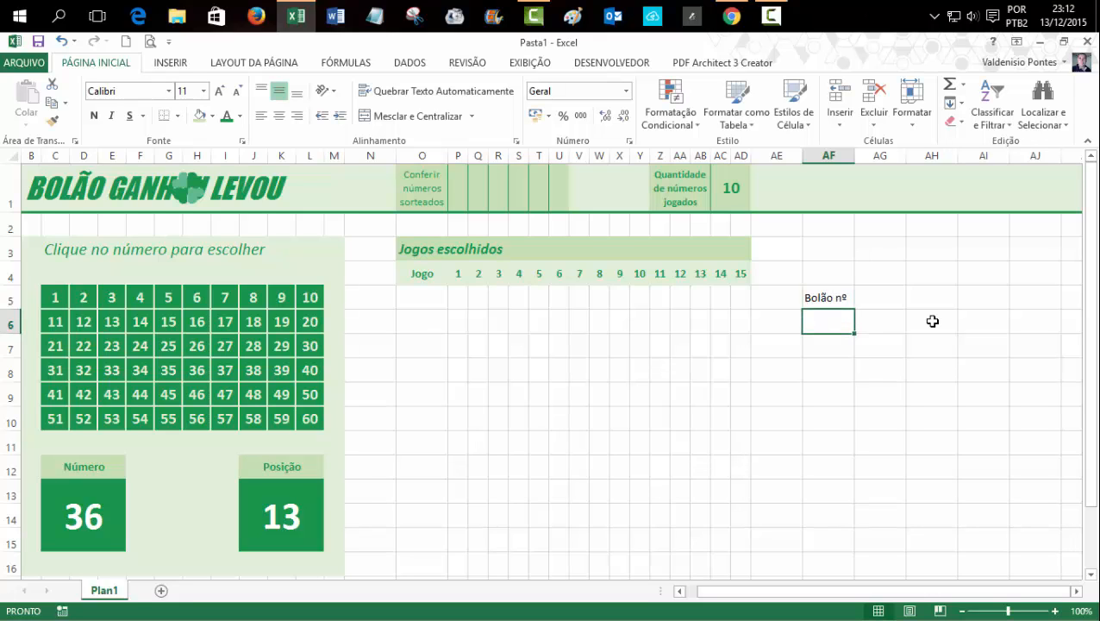
text(Qtde Jog)
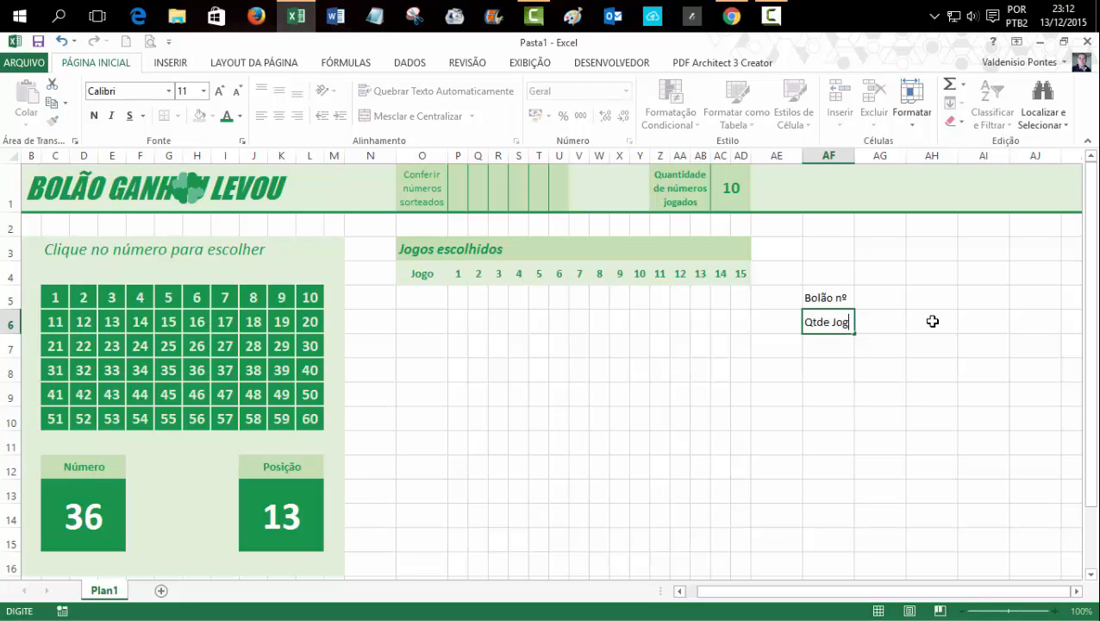
text(os)
key(Return)
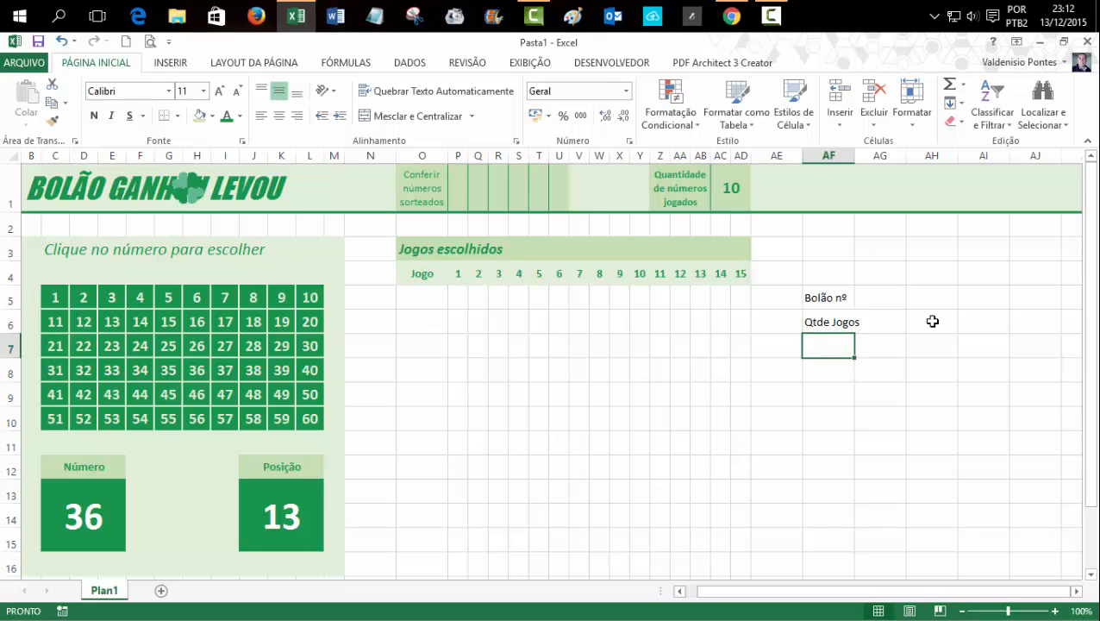
text(Valor)
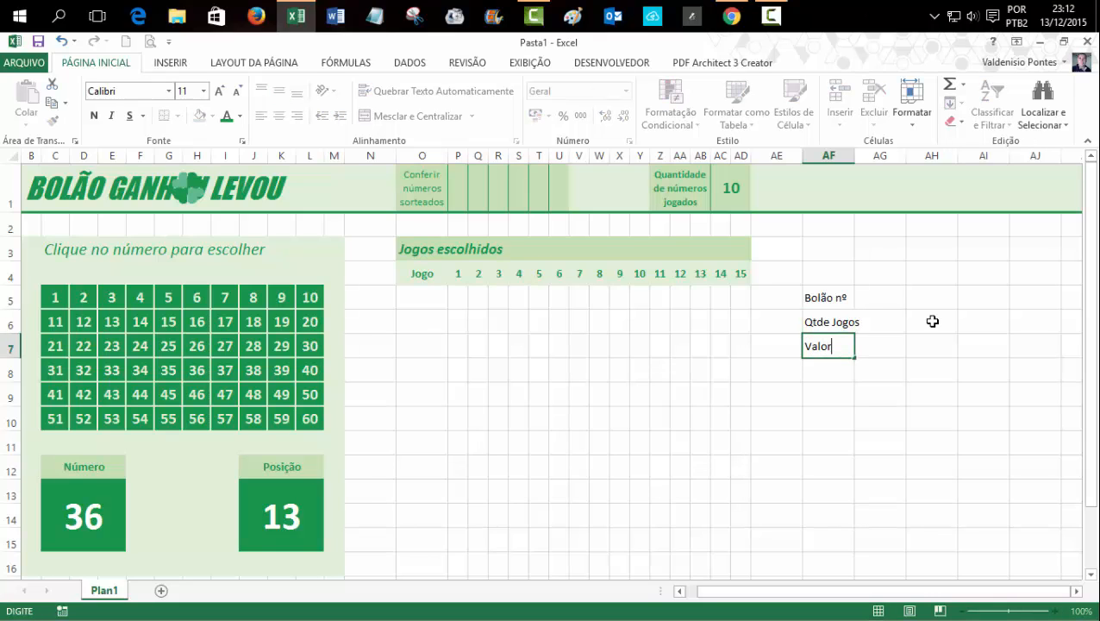
text( Jogo)
key(Return)
text(Total)
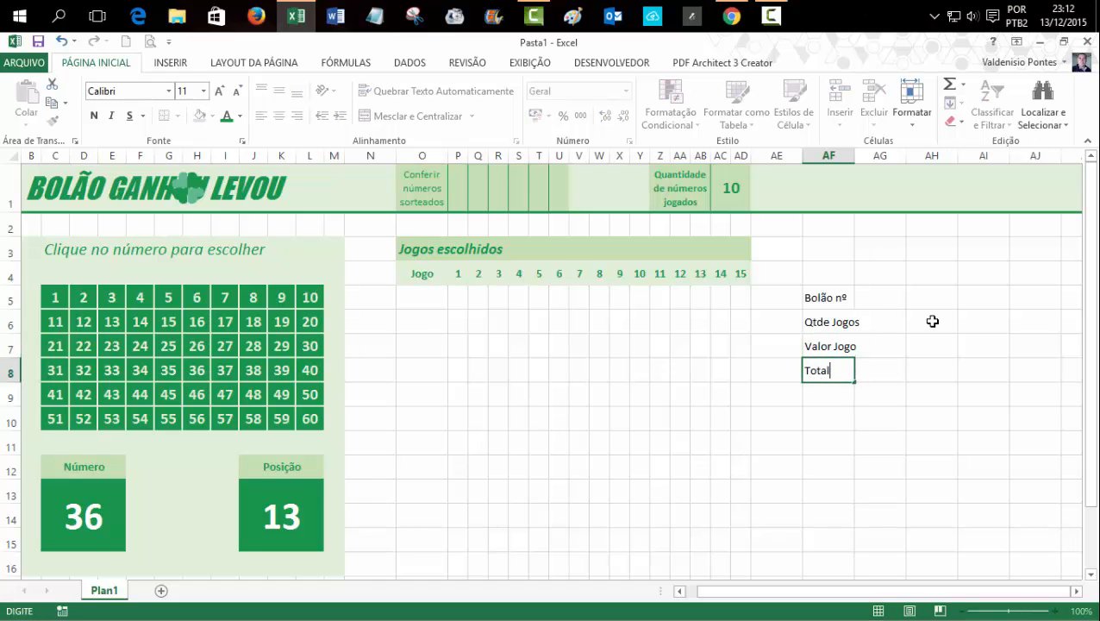
key(Right)
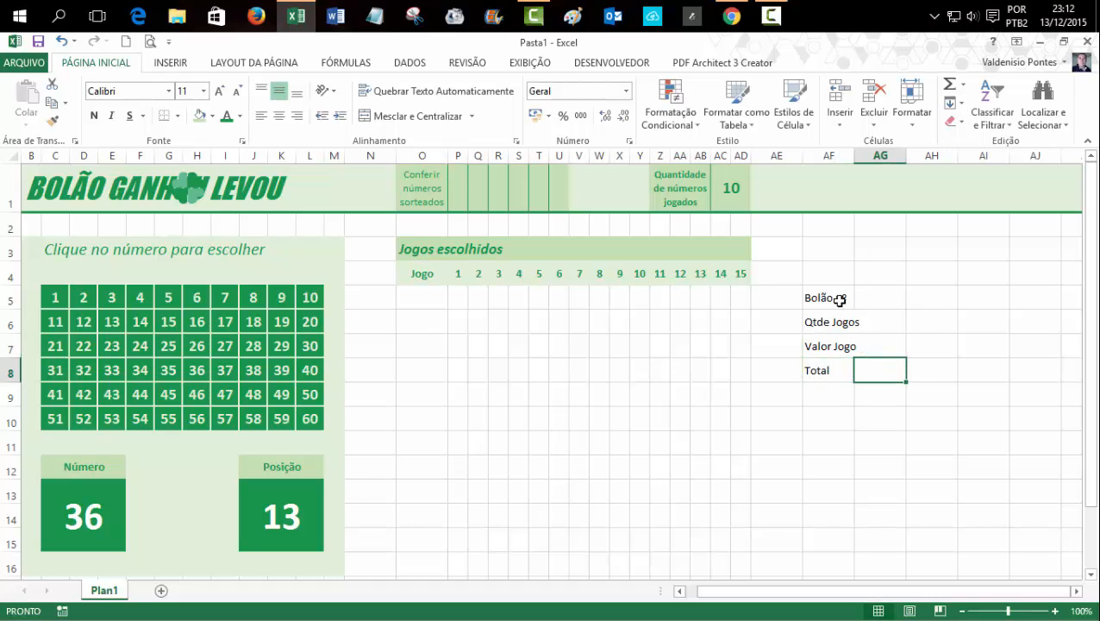
drag(854, 157, 863, 157)
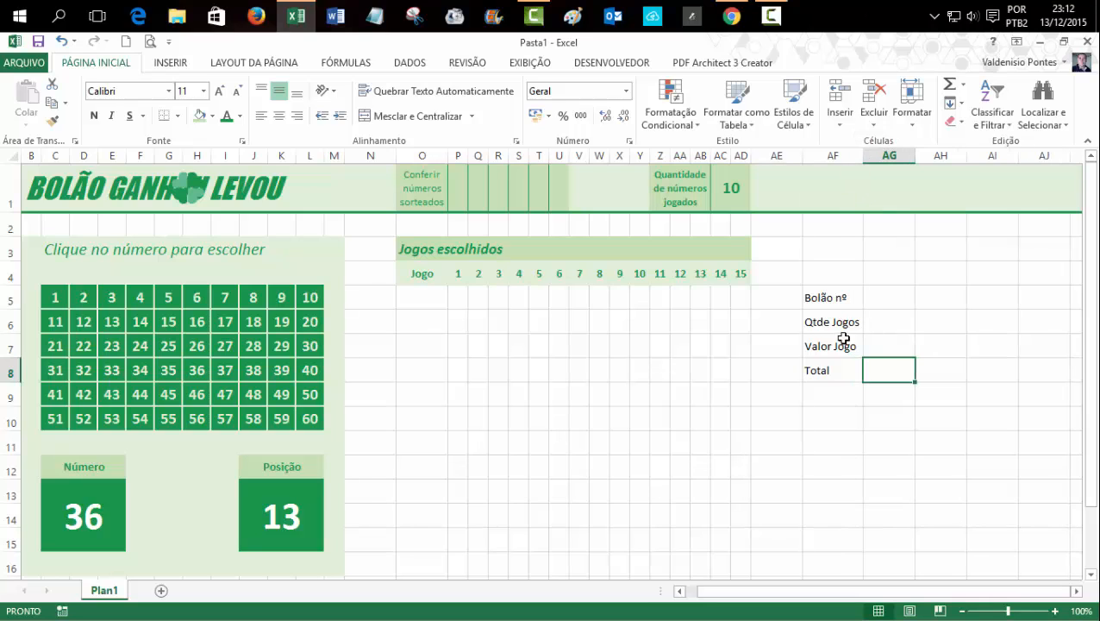
Step: Format the labels in AF5:AF8 with the recent dark green fill and bold text in the lightest theme green
drag(831, 297, 837, 366)
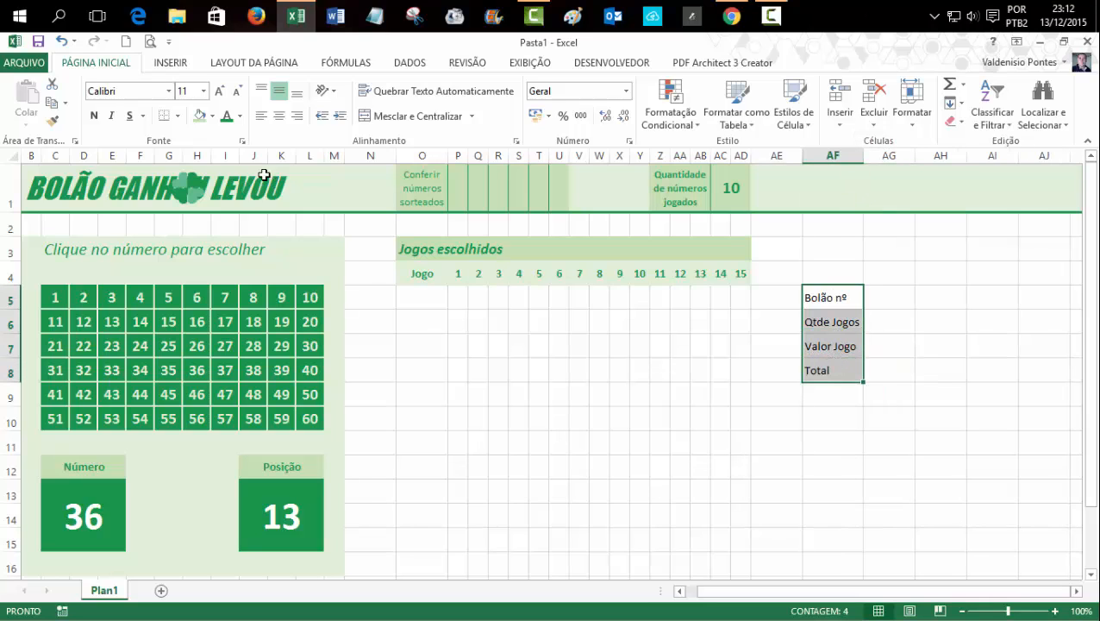
click(212, 115)
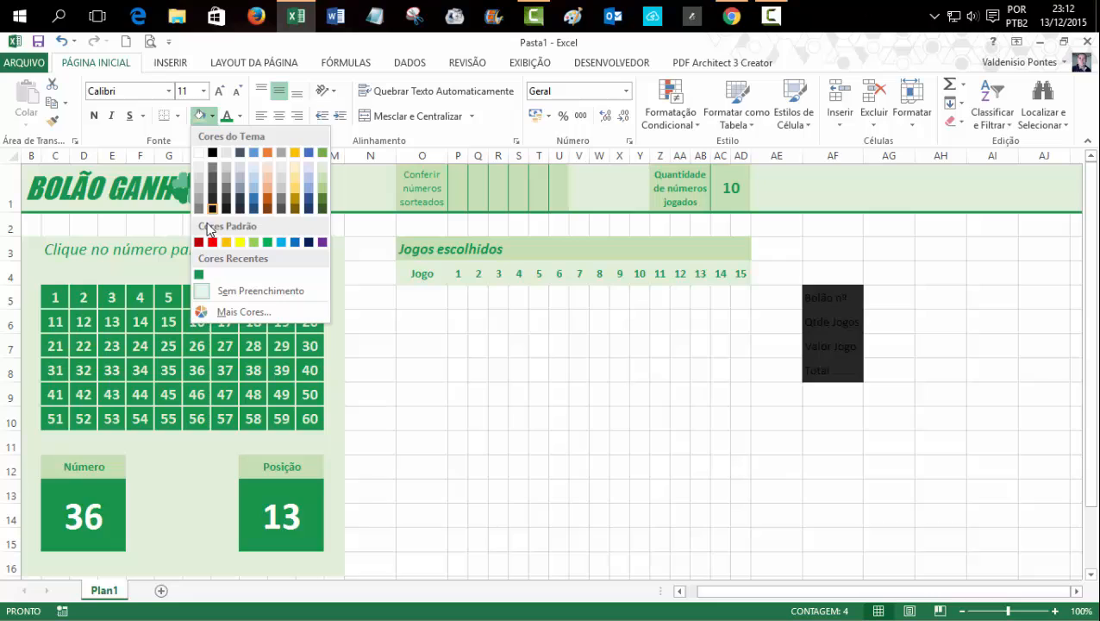
click(199, 274)
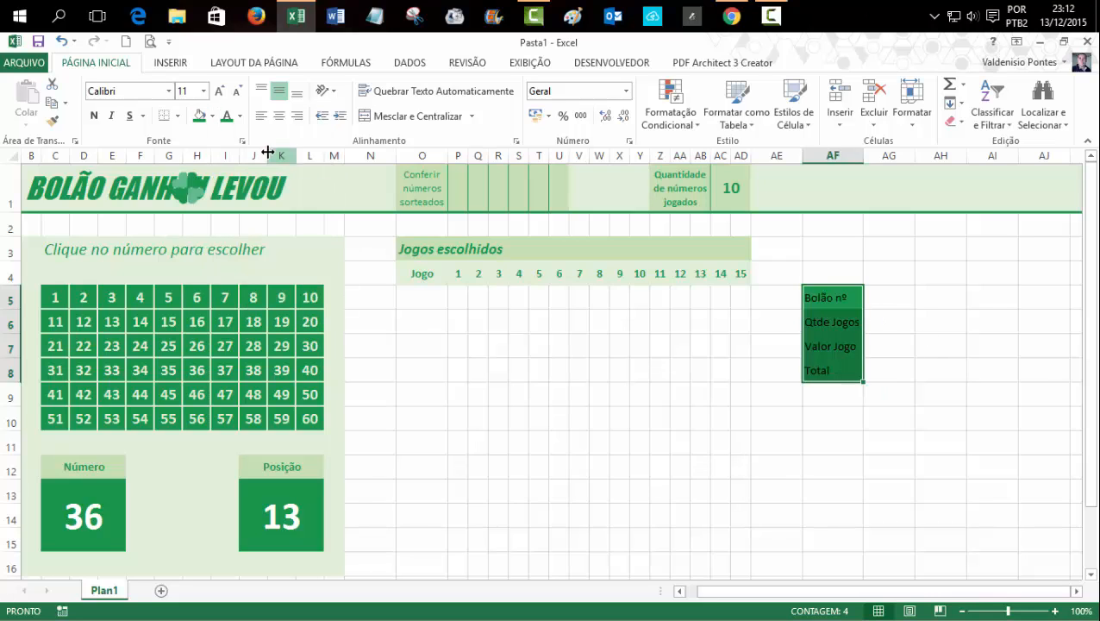
click(240, 115)
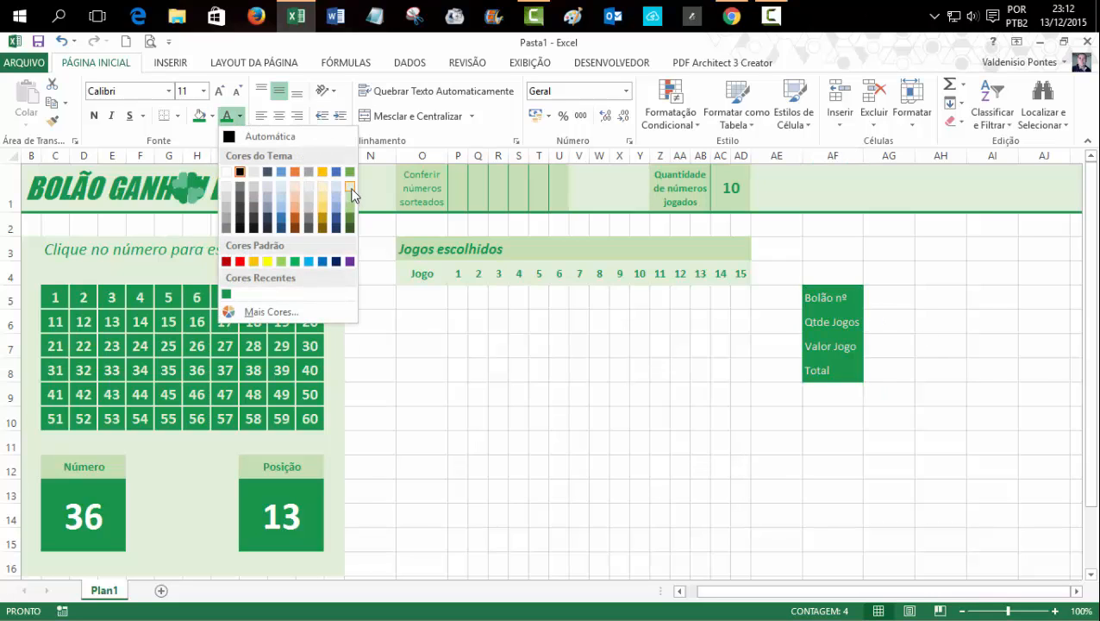
click(350, 192)
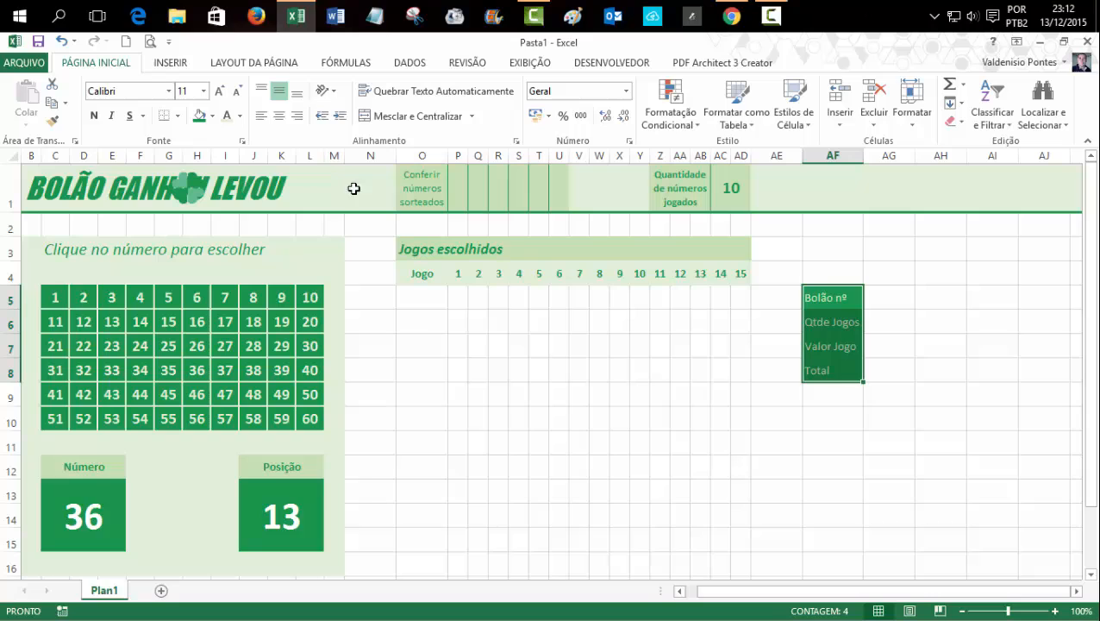
click(94, 116)
right_click(849, 323)
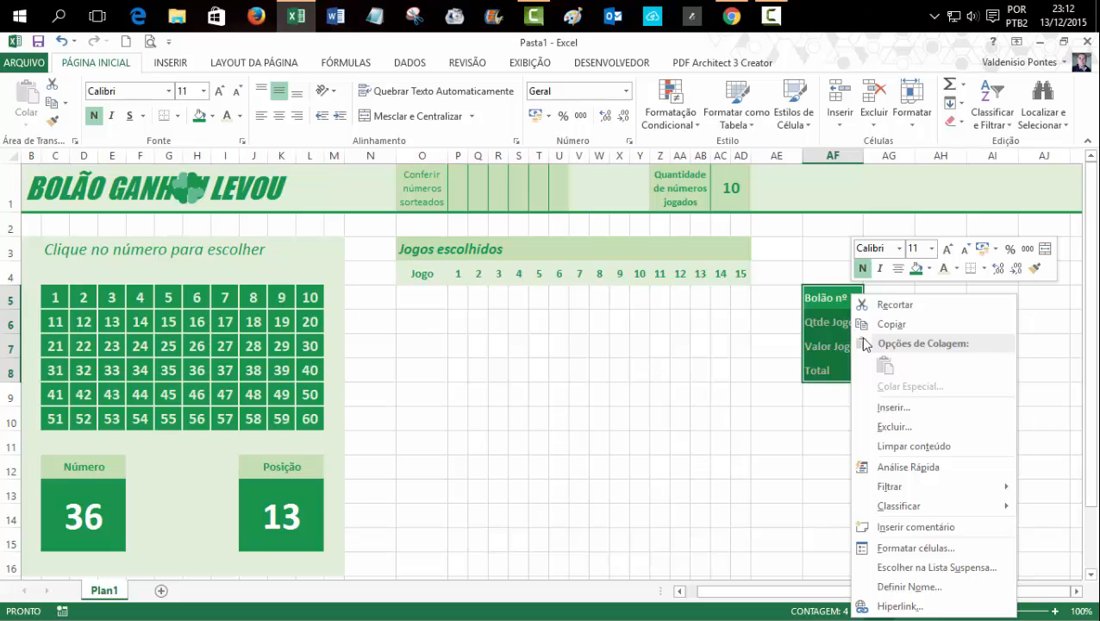
click(1045, 393)
click(998, 341)
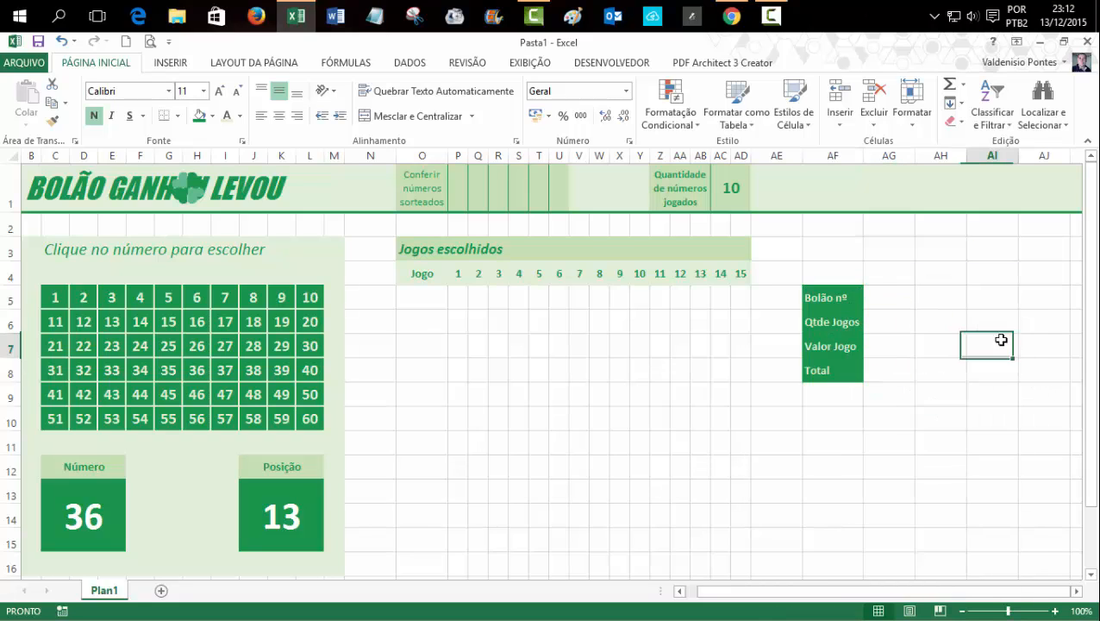
Step: Widen column AG for the values beside the Bolão nº, Qtde Jogos, Valor Jogo and Total labels
click(888, 300)
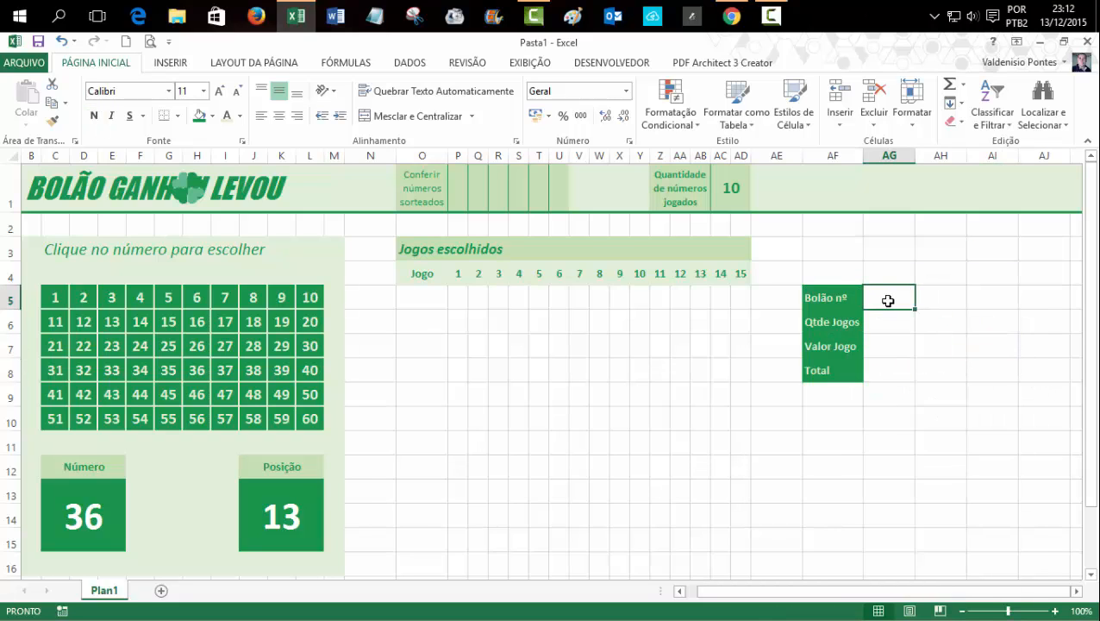
drag(916, 156, 949, 172)
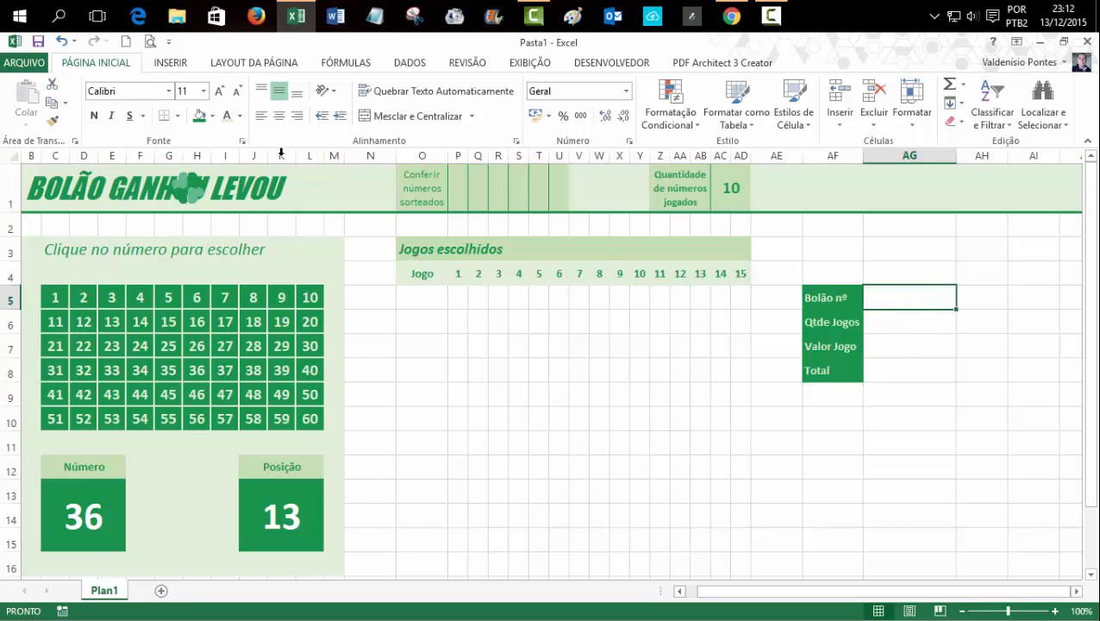
Step: Fill the Bolão nº and Valor Jogo value cells, AG5 and AG7, with the lightest theme grey
click(212, 117)
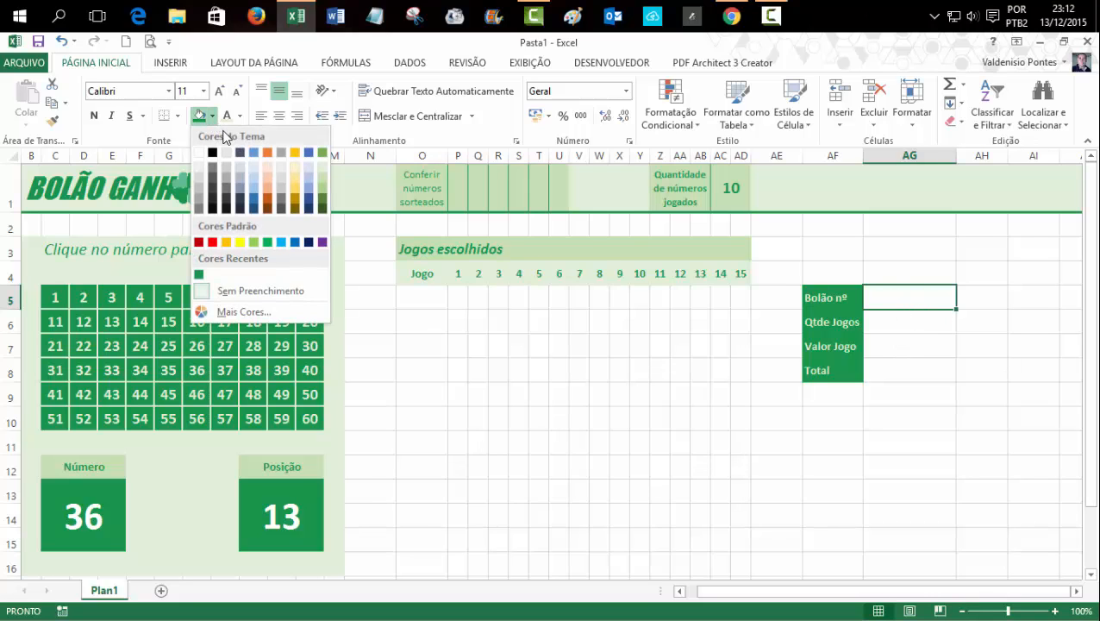
click(904, 349)
ctrl+click(903, 344)
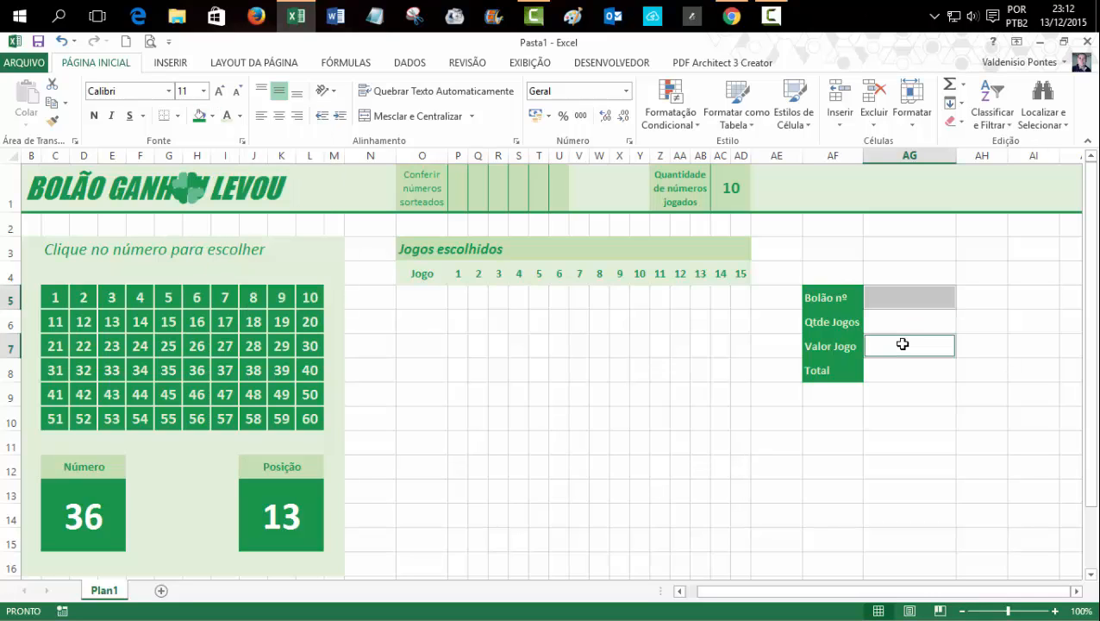
click(212, 115)
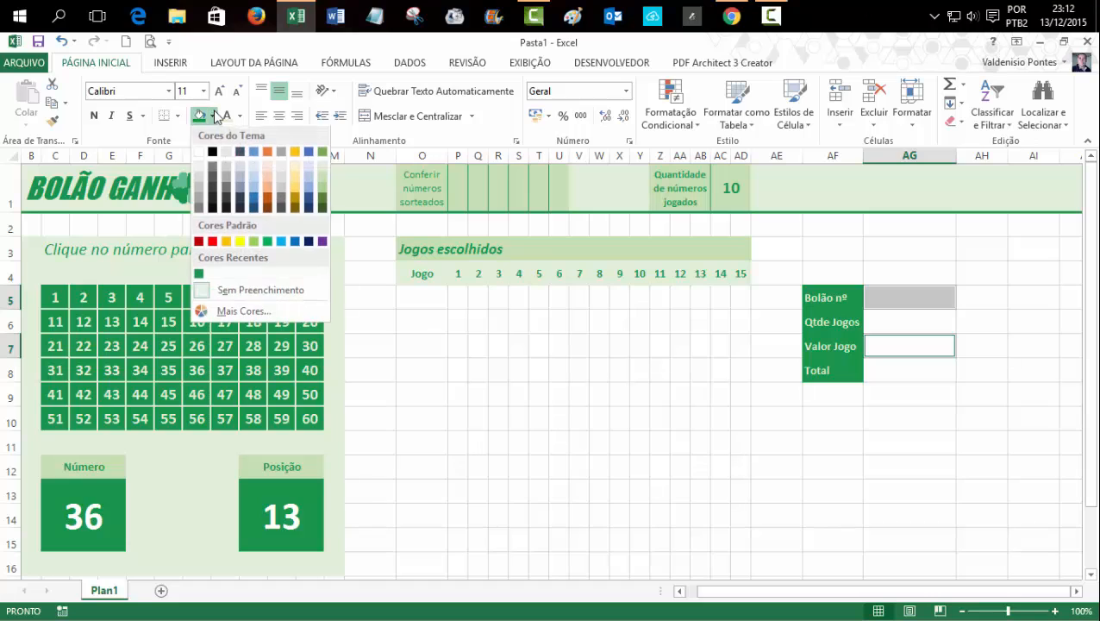
click(199, 166)
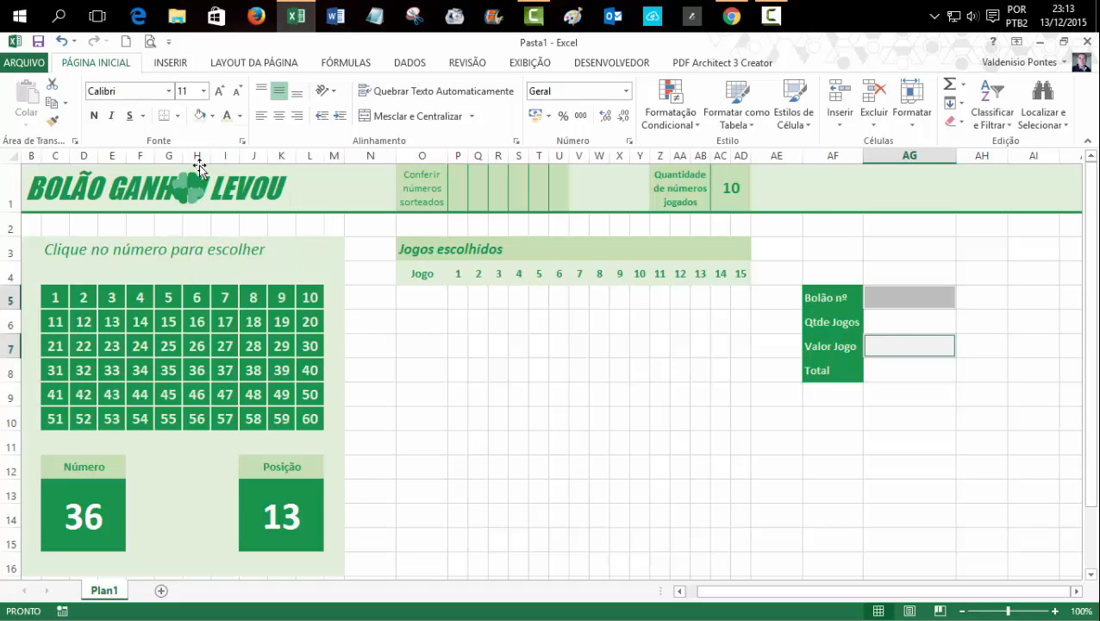
Step: Fill AG6 beside Qtde Jogos with a light theme green and AG8 beside Total with the recent dark green
click(900, 322)
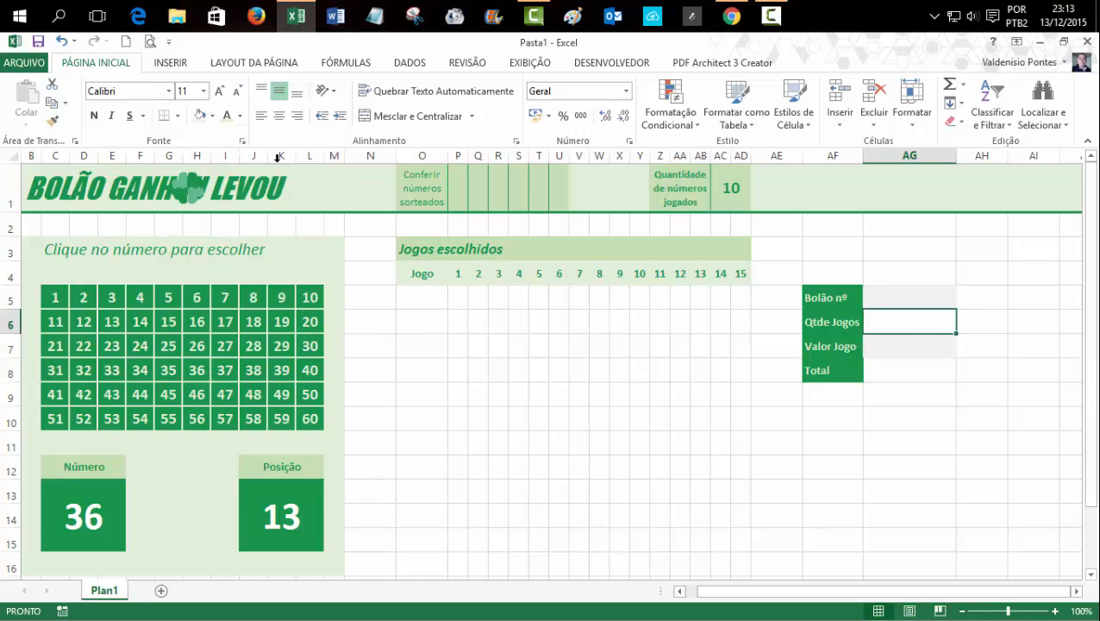
click(212, 115)
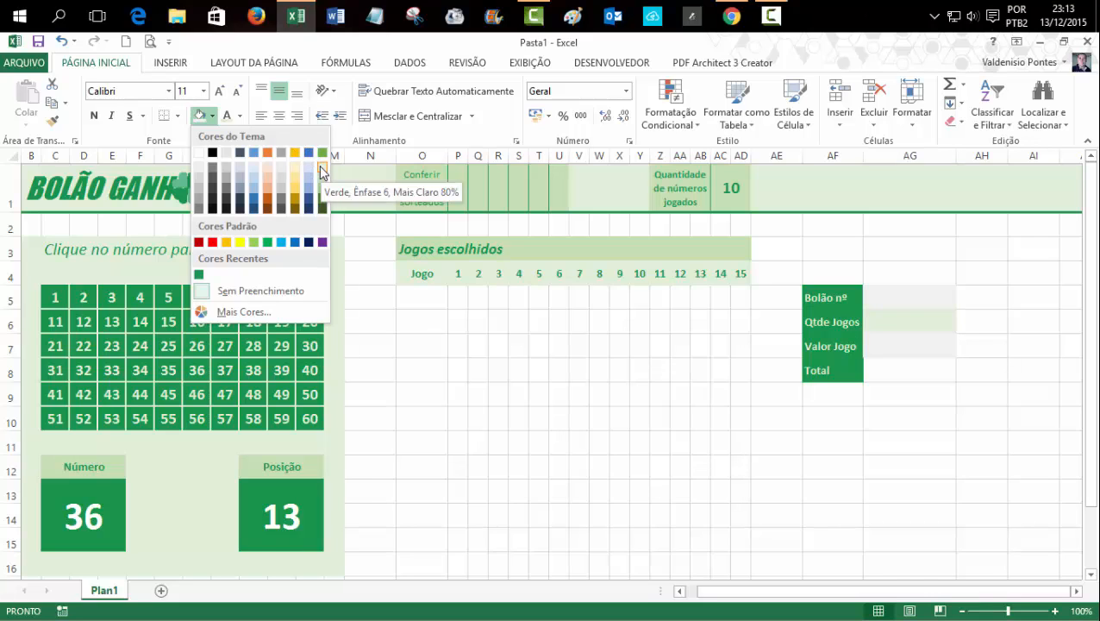
click(320, 171)
click(886, 376)
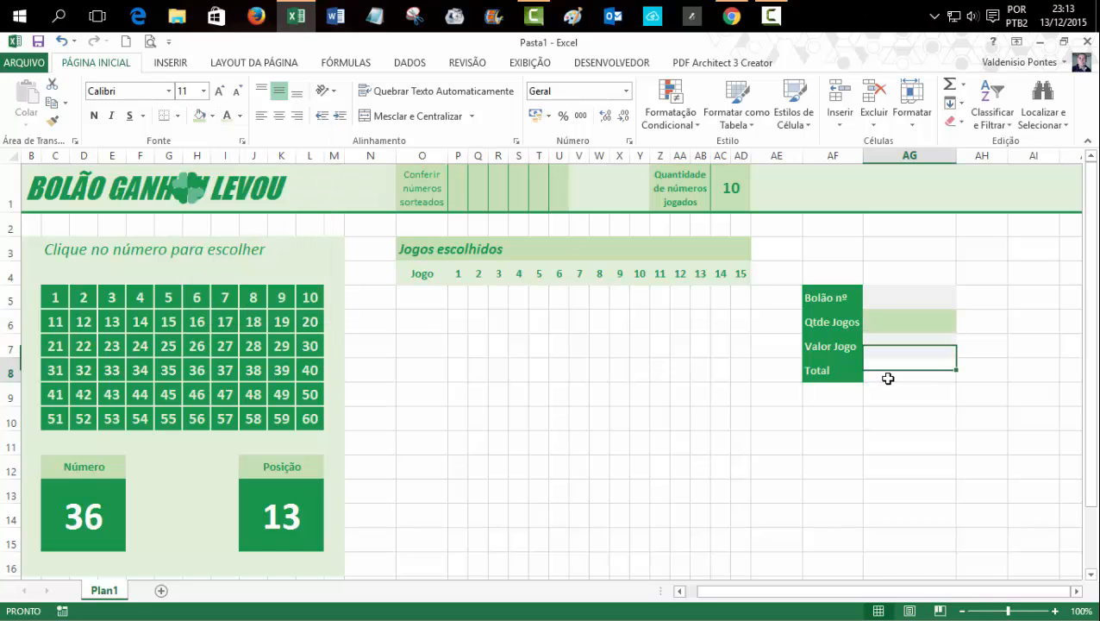
click(212, 117)
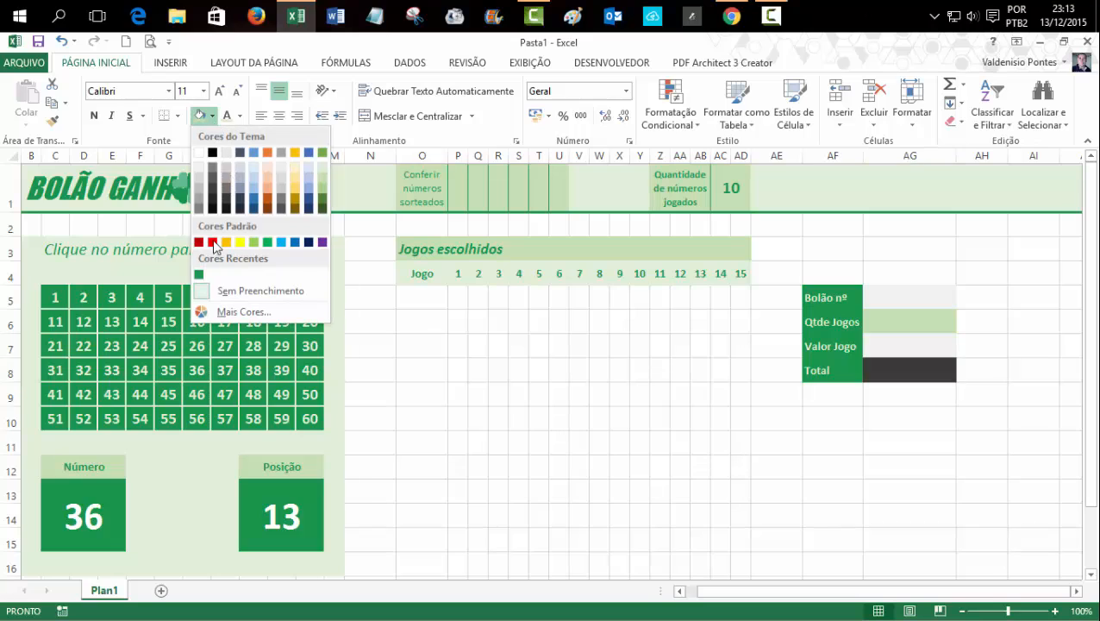
click(199, 273)
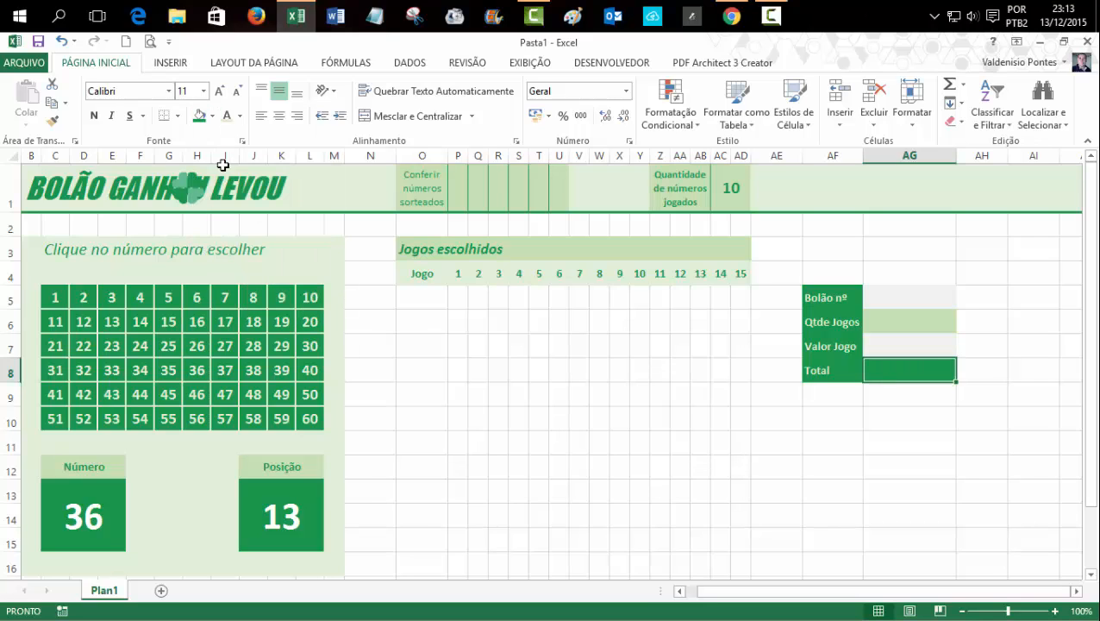
Step: Set the font size to 14 in the Total cell AG8 and to 12 in AG5:AG7
click(219, 91)
click(220, 91)
drag(876, 299, 879, 346)
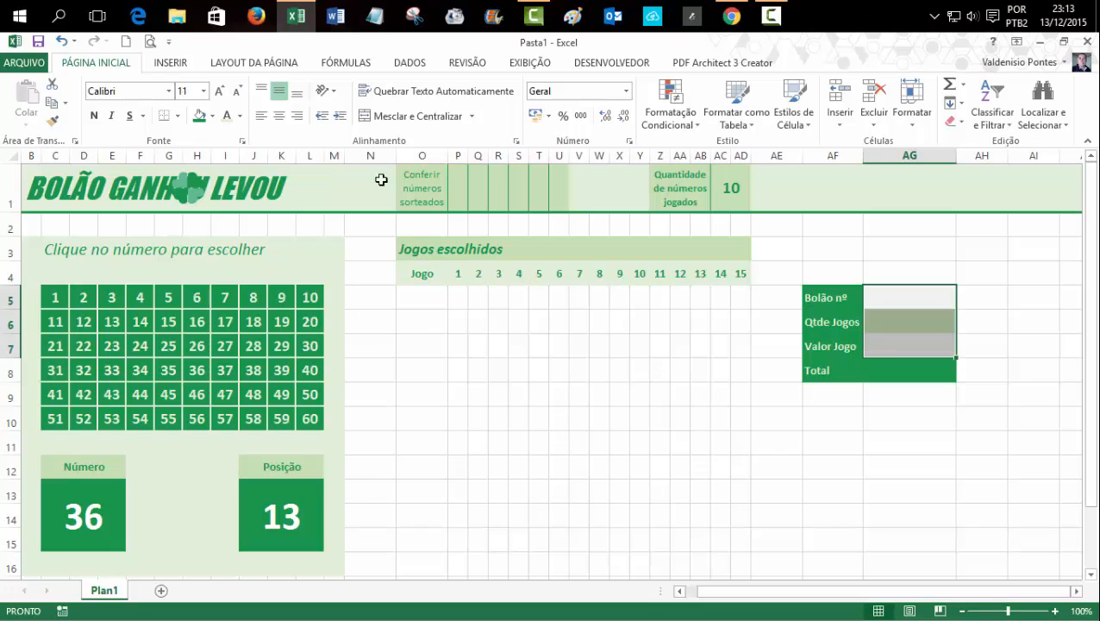
click(219, 91)
click(220, 91)
Step: Make the Total value cell AG8 bold with white text
click(905, 373)
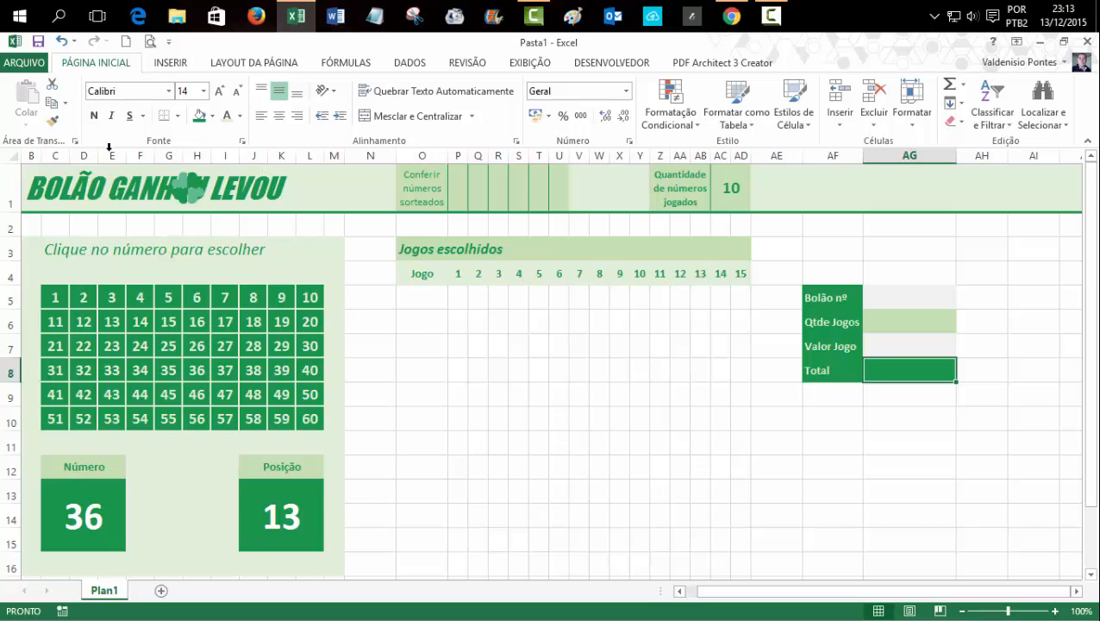
click(94, 115)
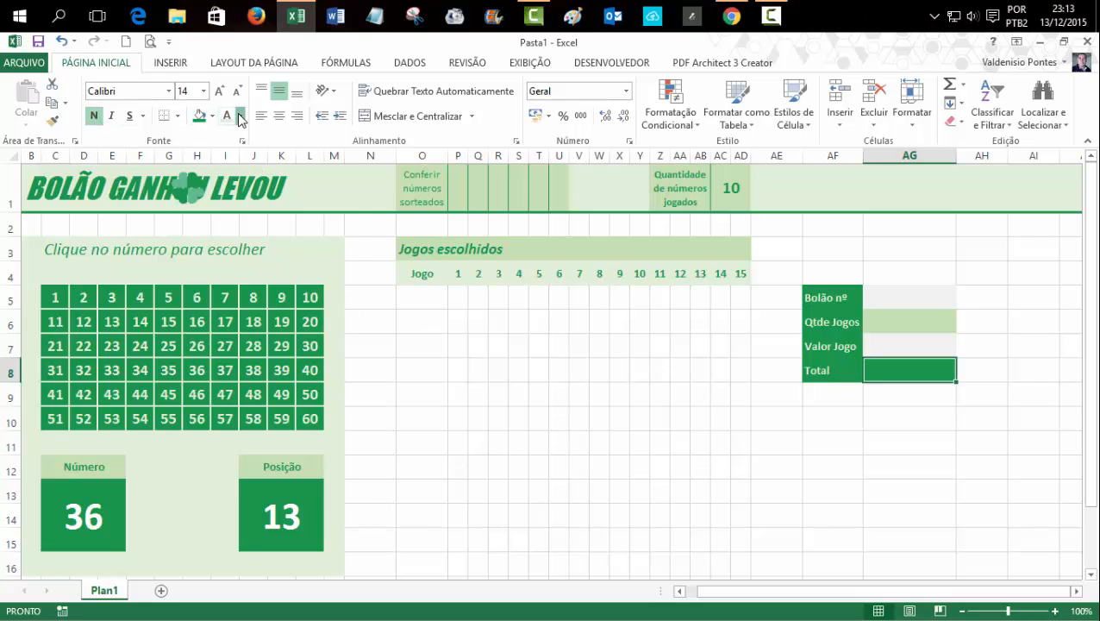
click(238, 116)
click(228, 170)
Step: Apply the Moeda number format to the Valor Jogo and Total cells, AG7:AG8
drag(911, 346, 909, 363)
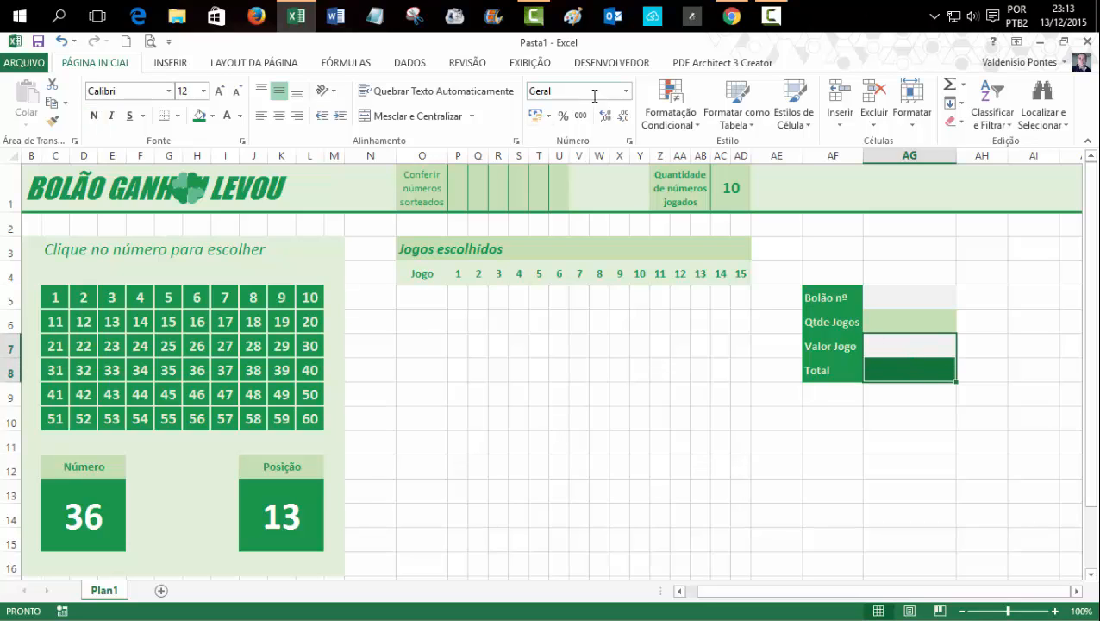
click(625, 92)
click(576, 185)
click(913, 417)
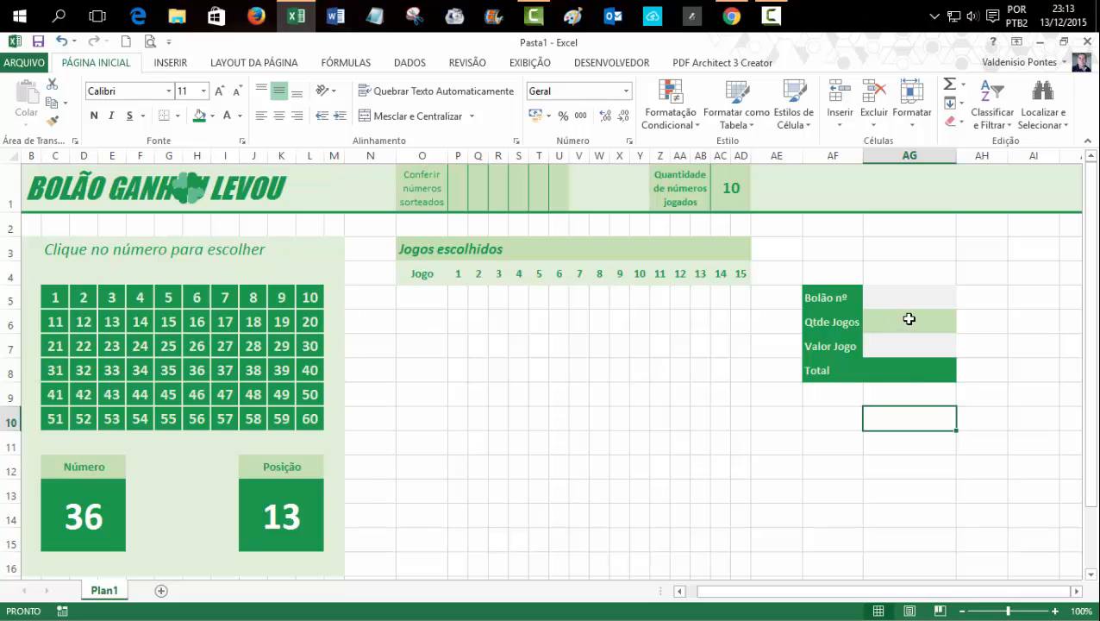
Step: Give the Bolão nº cell AG5 the custom number format 0000
click(900, 298)
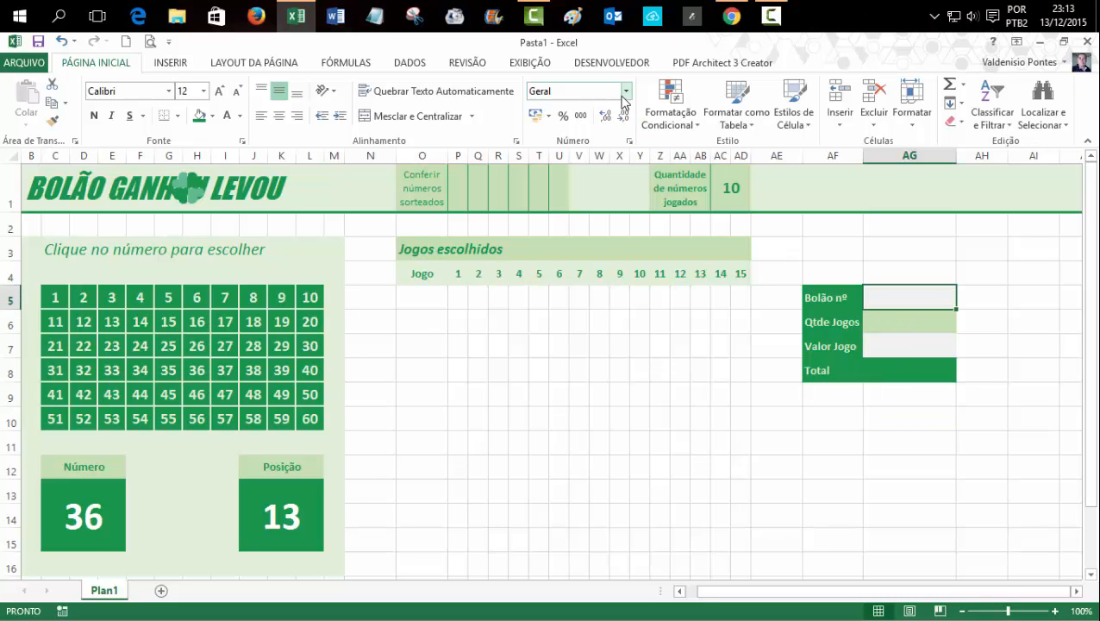
click(625, 93)
click(613, 463)
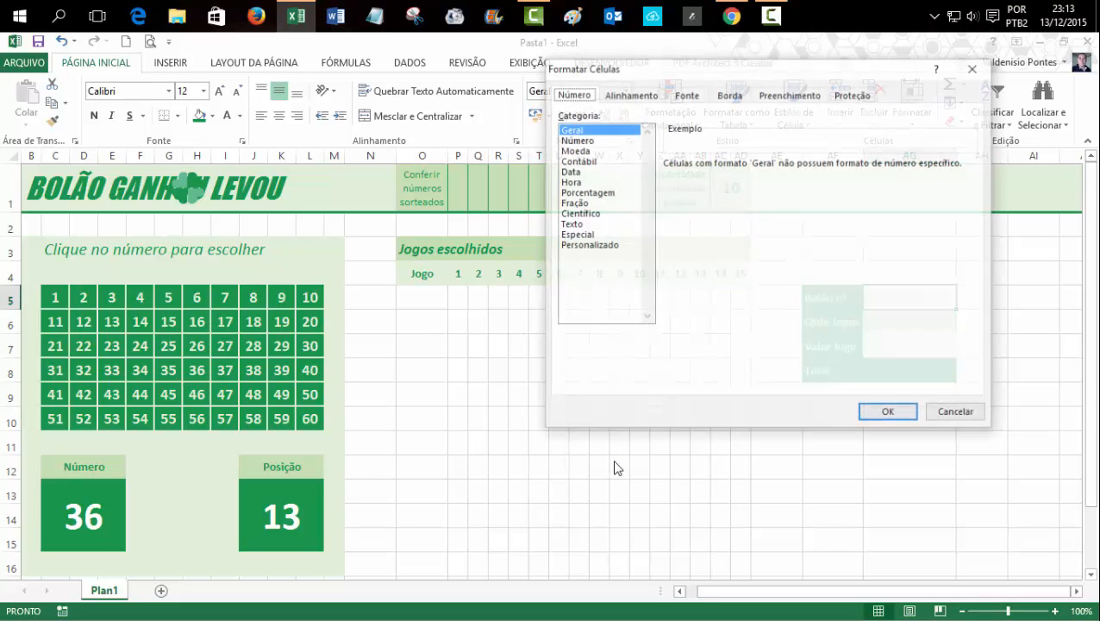
click(607, 245)
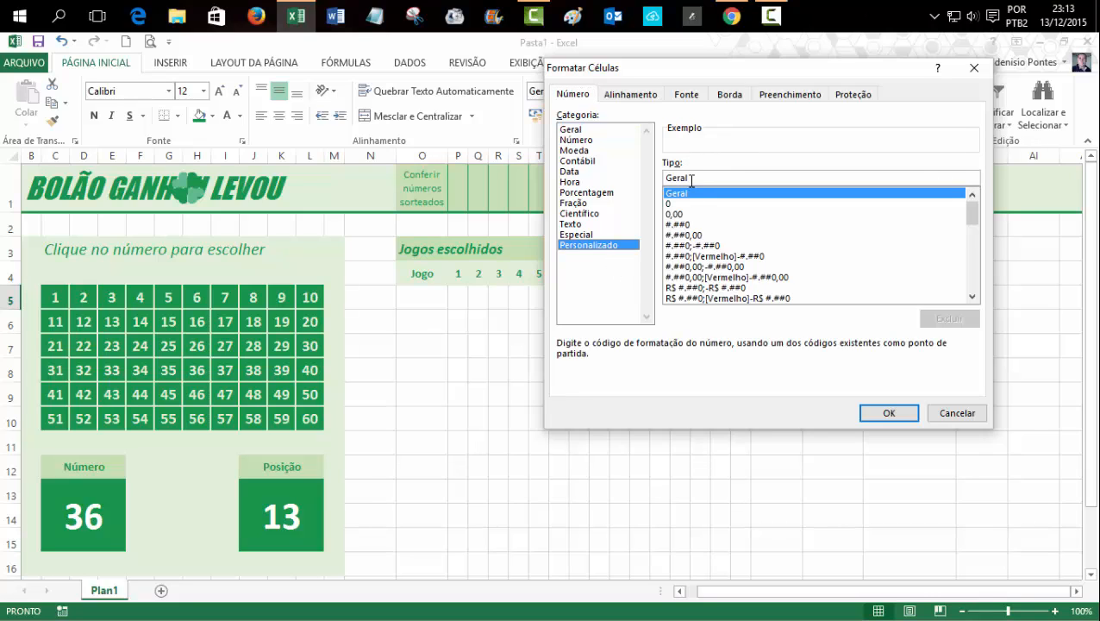
key(Tab)
text(00)
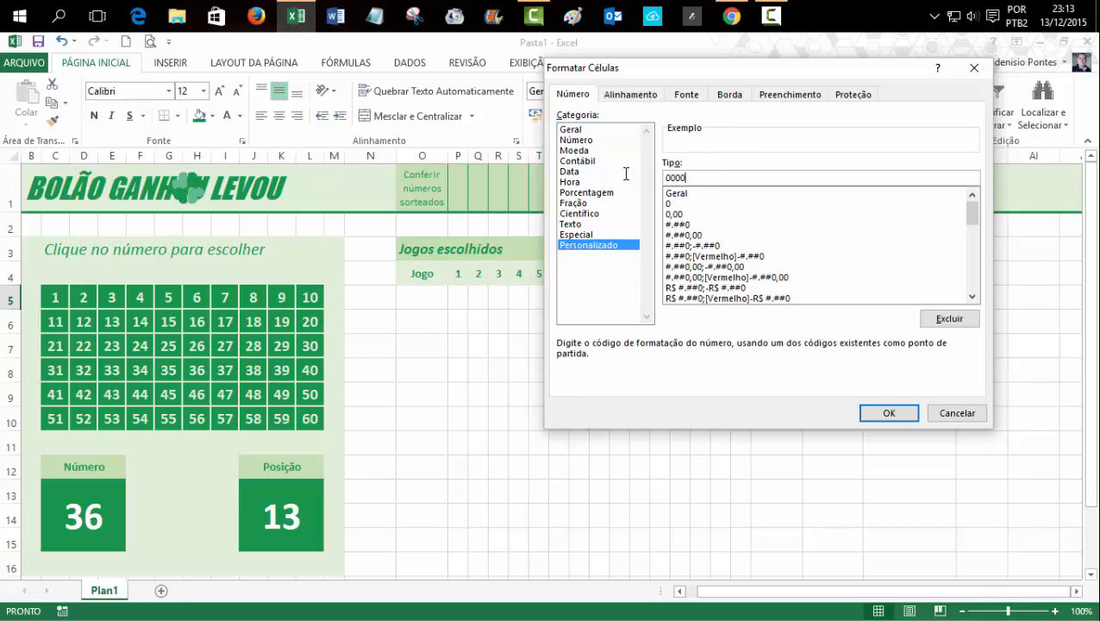
click(895, 415)
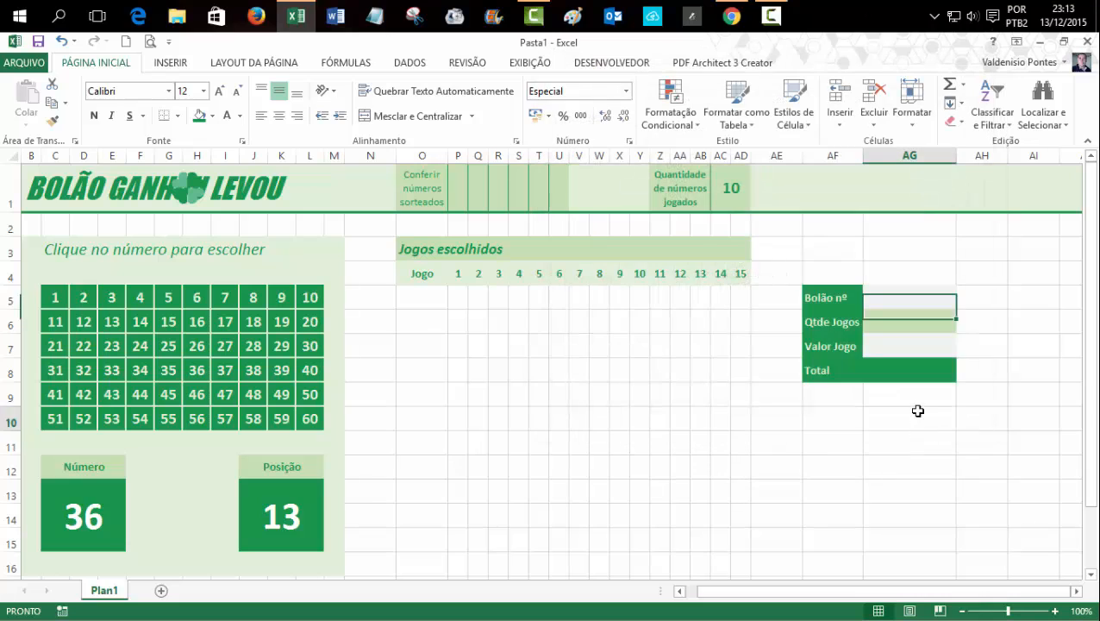
Step: Enter 1 as the Bolão nº value in AG5
drag(913, 303, 913, 324)
key(Up)
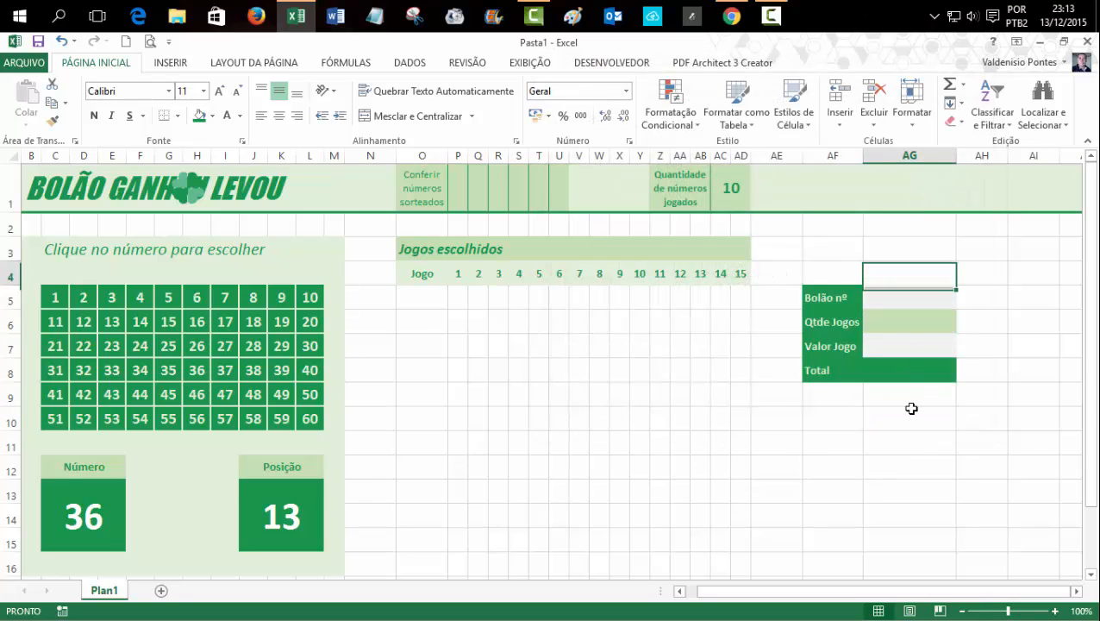
key(Down)
text(1)
key(Return)
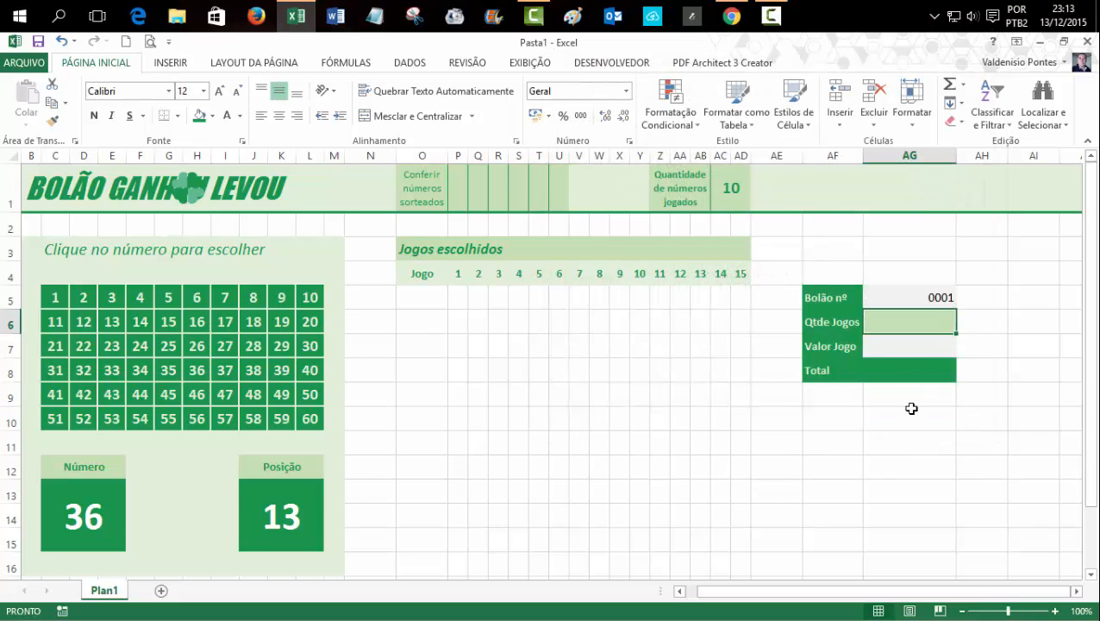
Step: Centre the contents of column AG horizontally
click(917, 159)
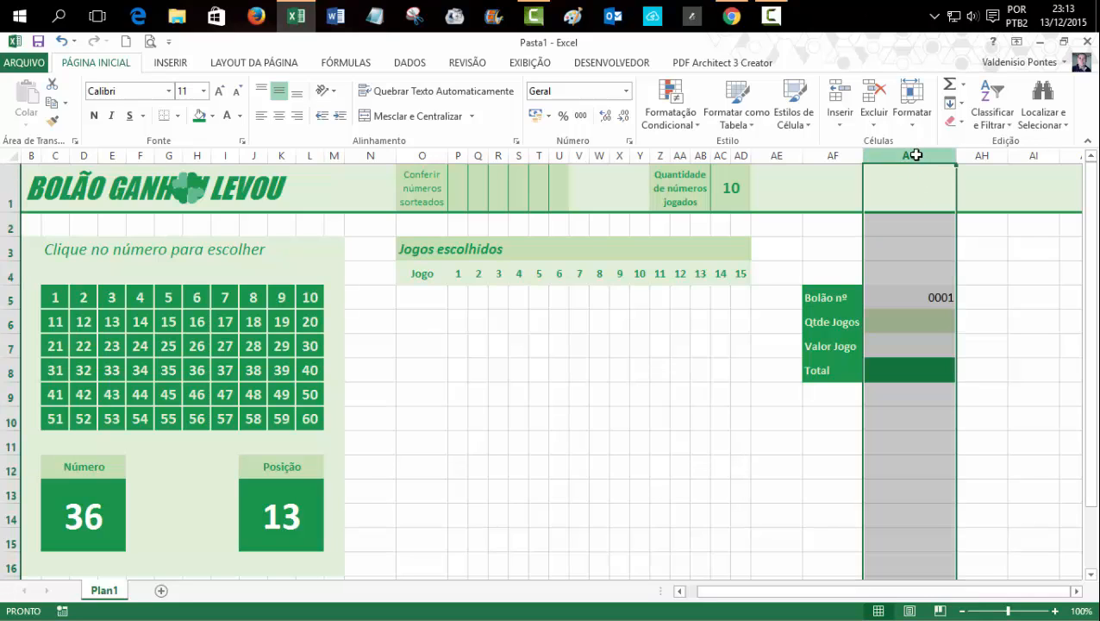
click(278, 115)
Step: Enter 1 for Qtde Jogos in AG6 and 3 for Valor Jogo in AG7
click(931, 328)
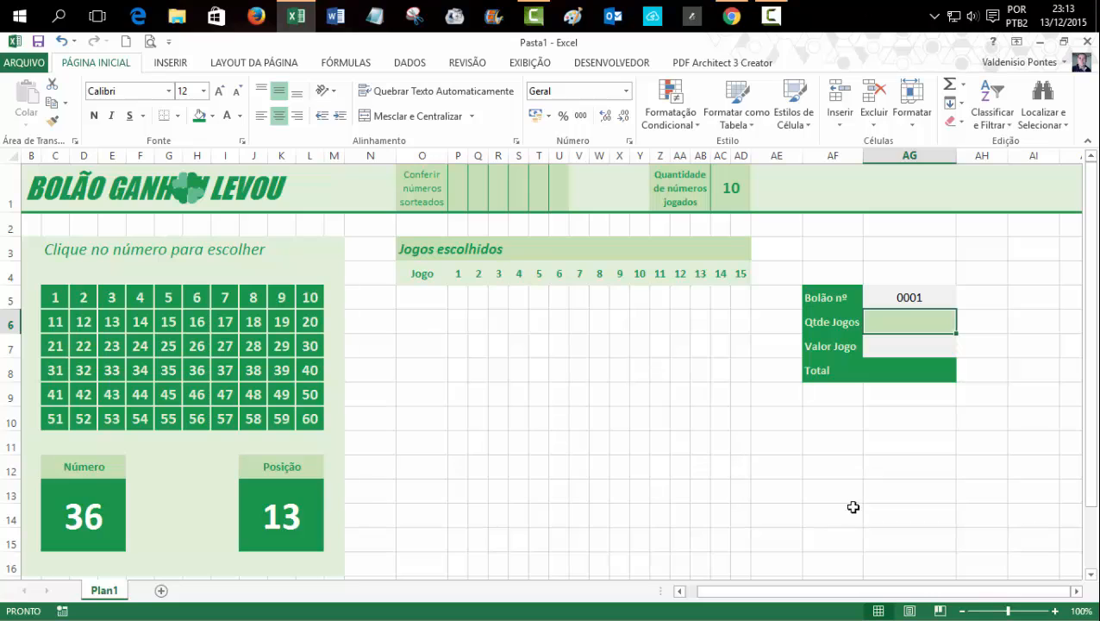
text(1)
key(Return)
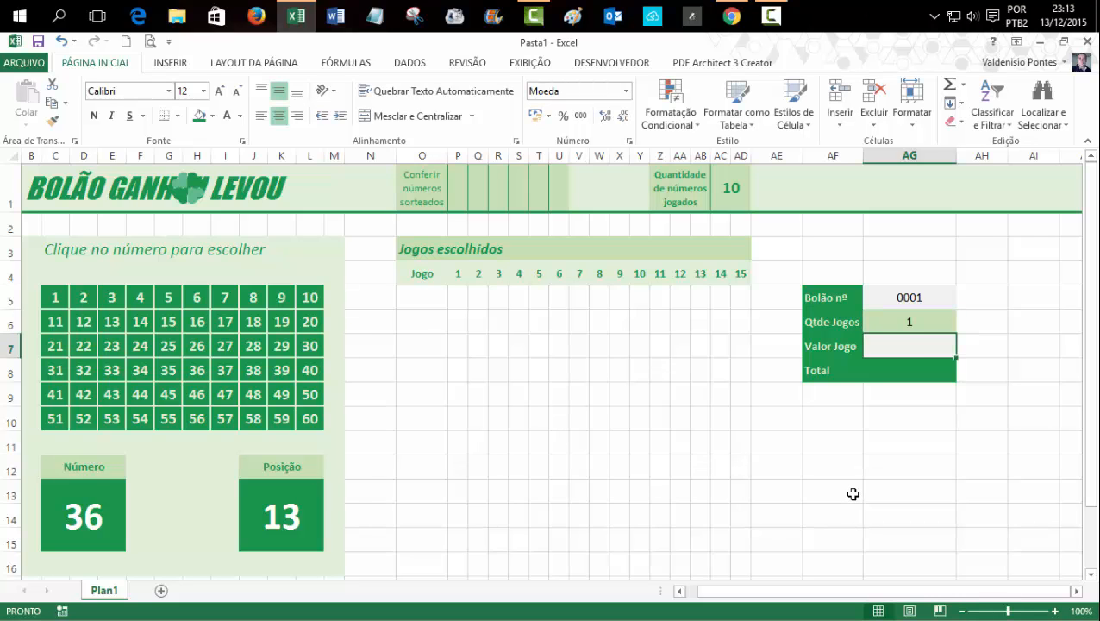
text(3)
key(Return)
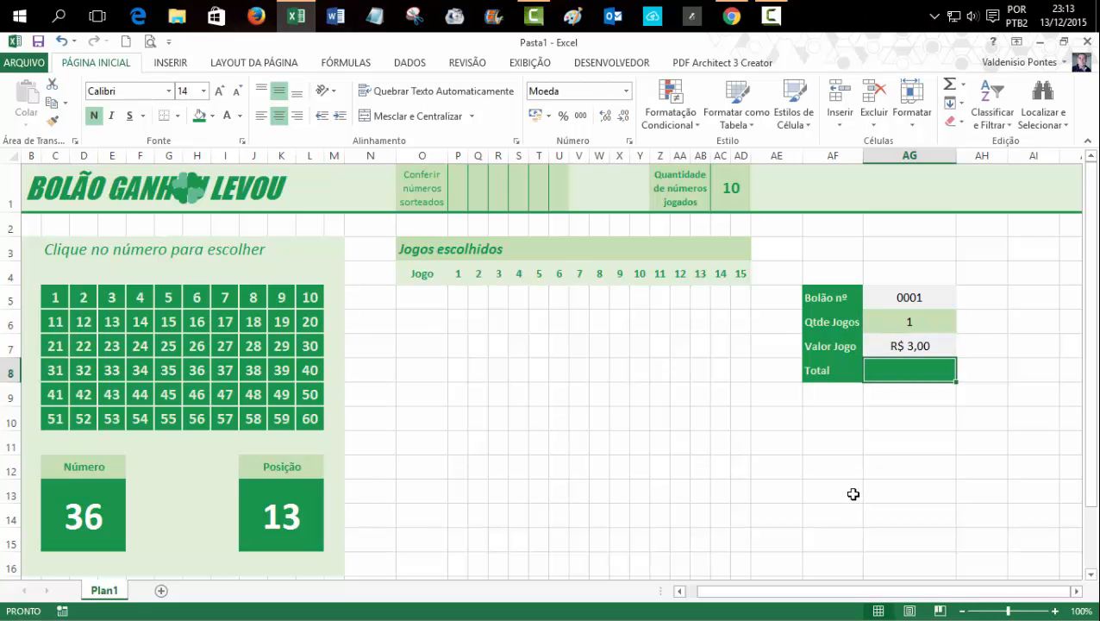
Step: Calculate the Total in AG8 with the formula =AG6*AG7
text(=)
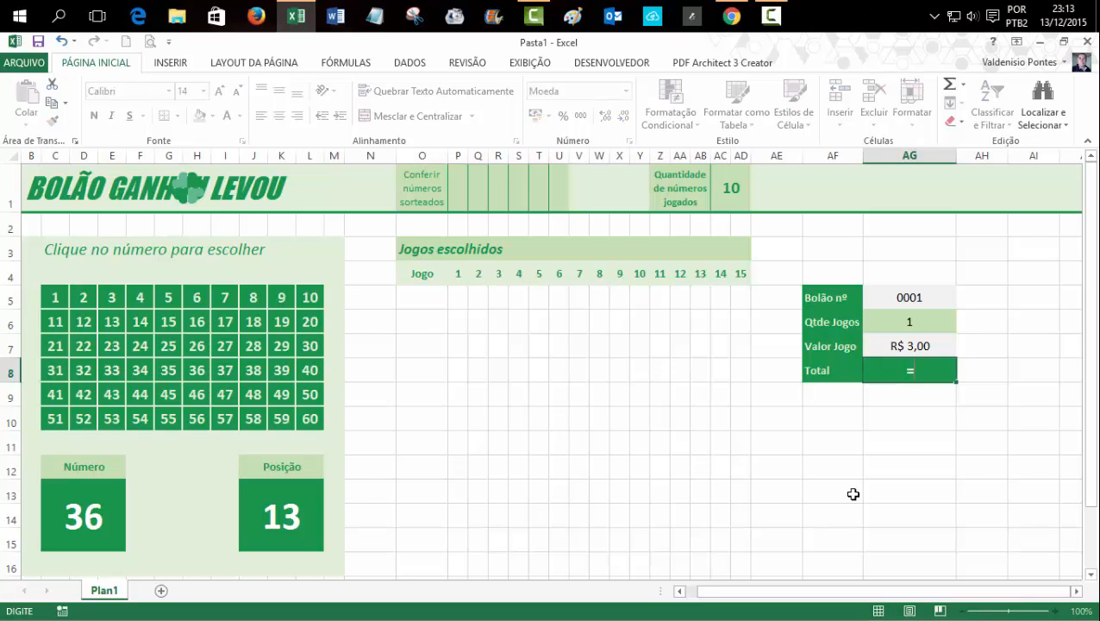
click(917, 320)
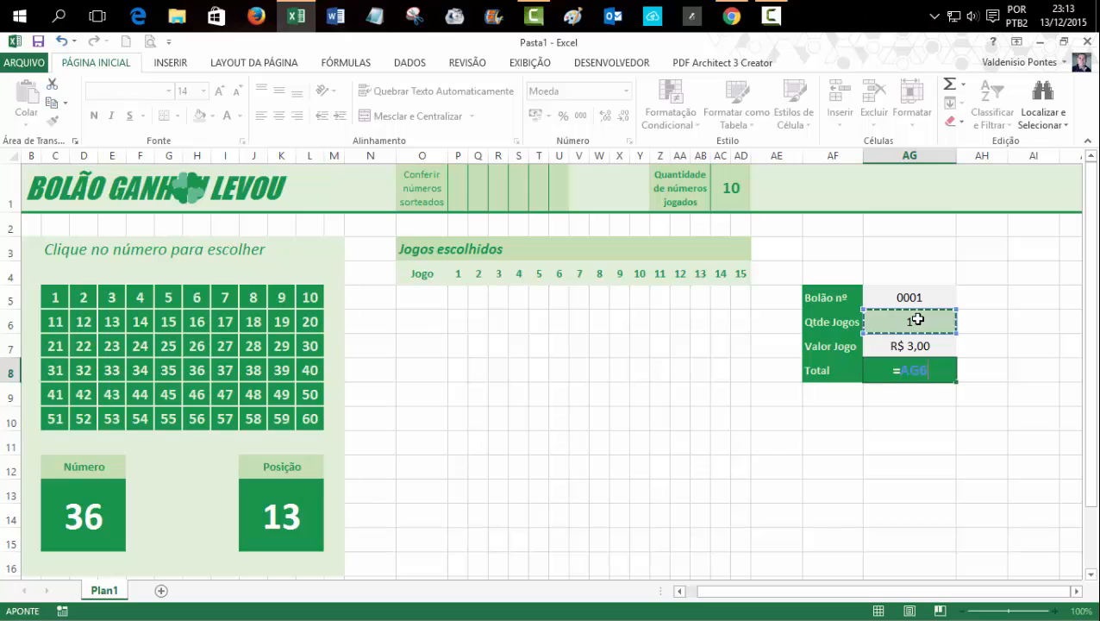
text(/)
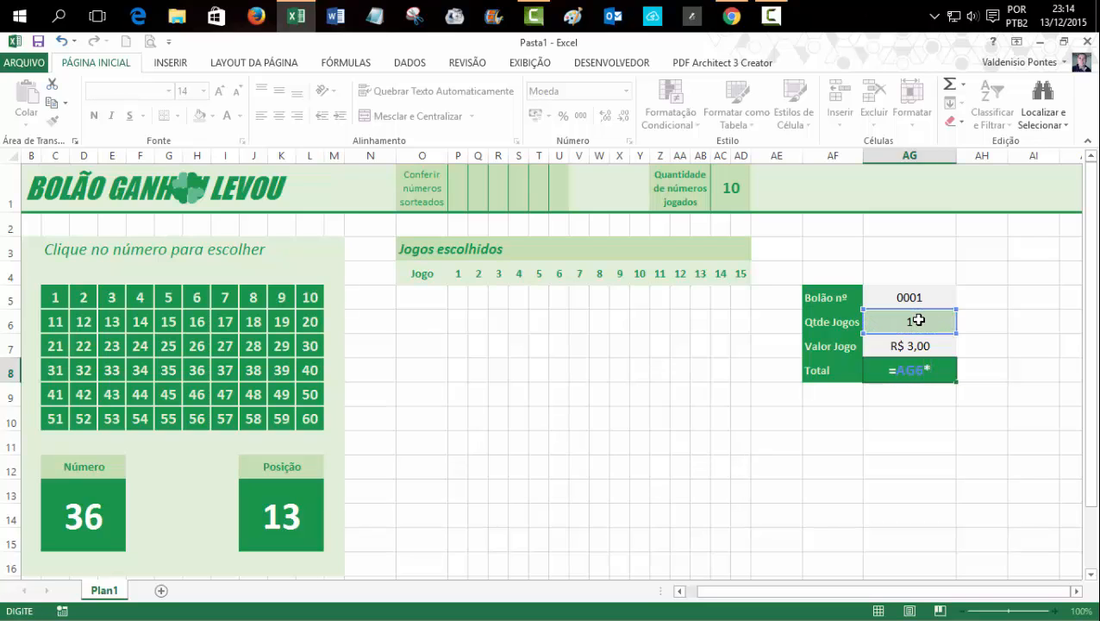
click(921, 346)
key(Return)
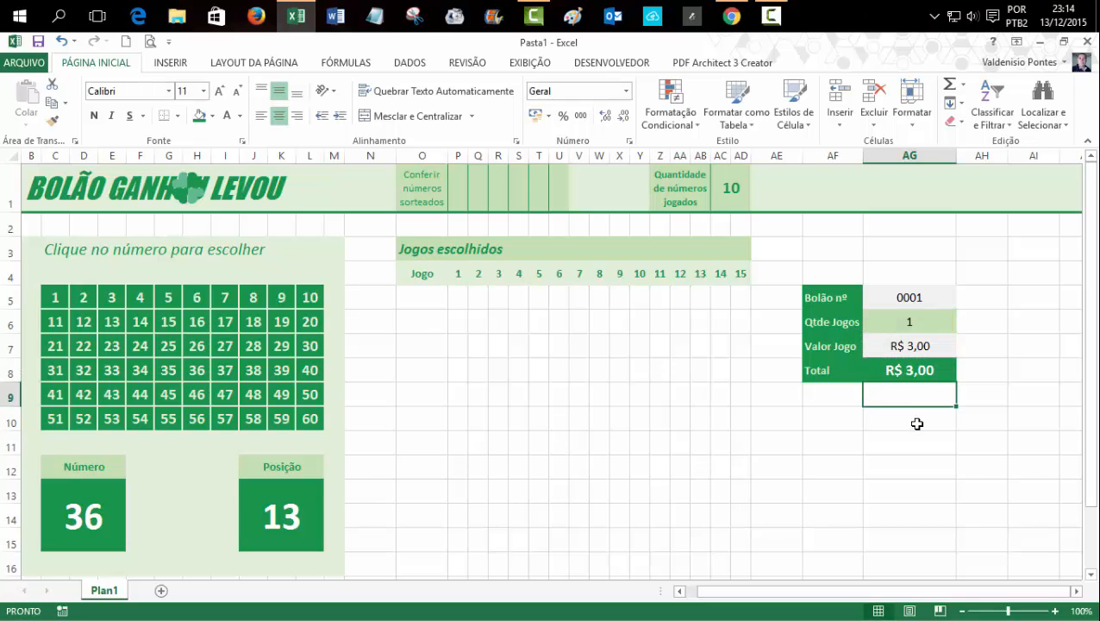
Step: Make the Bolão nº, Qtde Jogos and Valor Jogo values in AG5:AG7 bold
drag(908, 298, 899, 338)
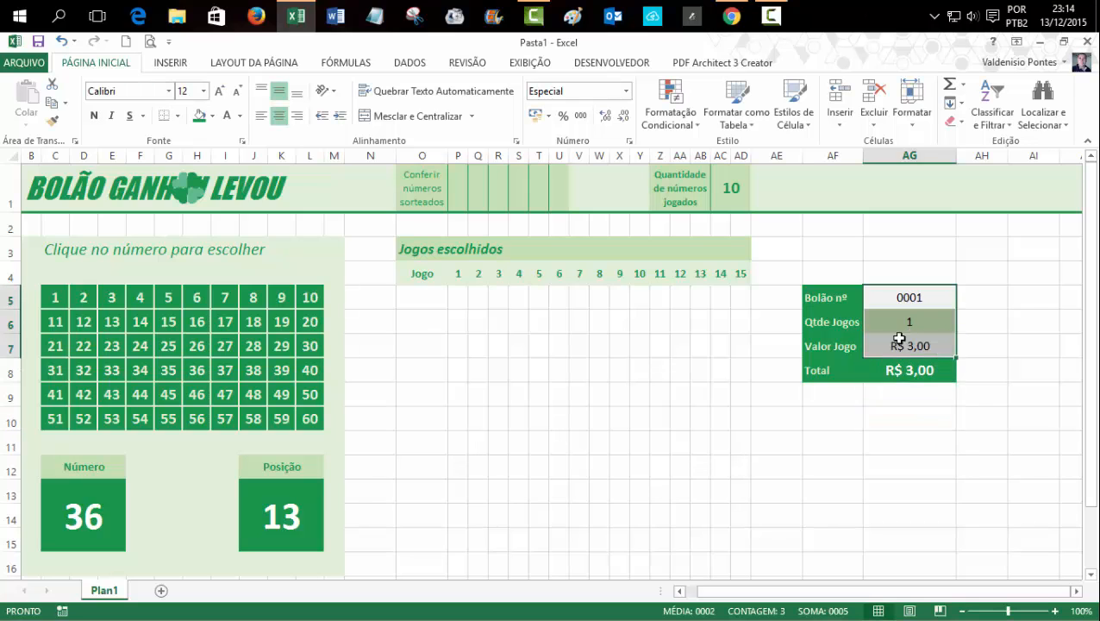
click(93, 116)
click(907, 420)
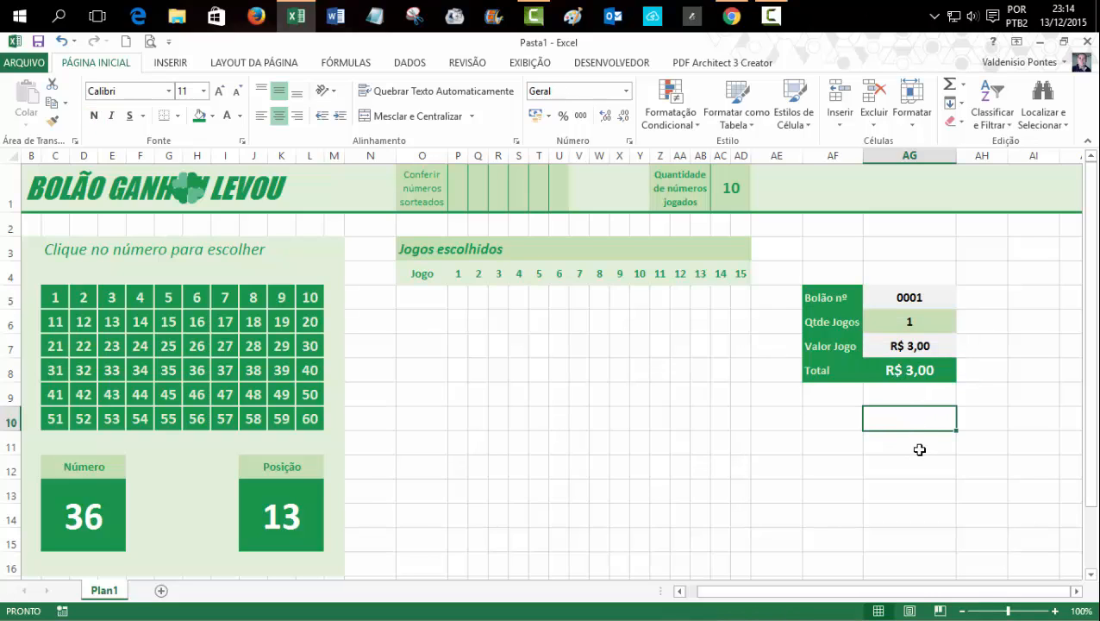
Step: Apply light green inside borders to the summary table in AF5:AG8
drag(824, 297, 913, 369)
right_click(849, 349)
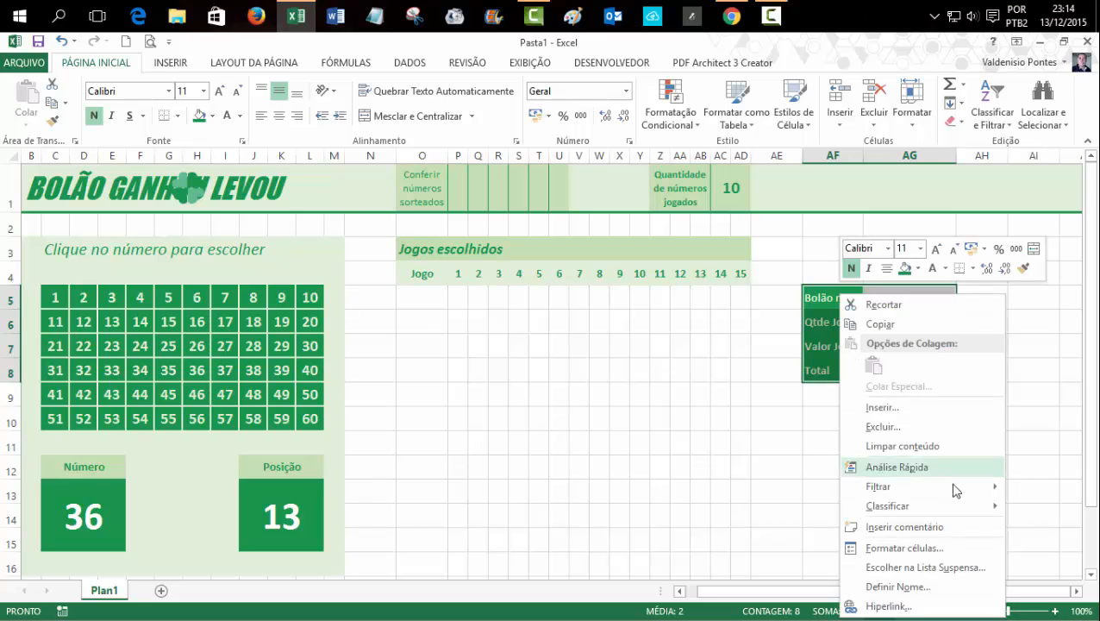
click(896, 547)
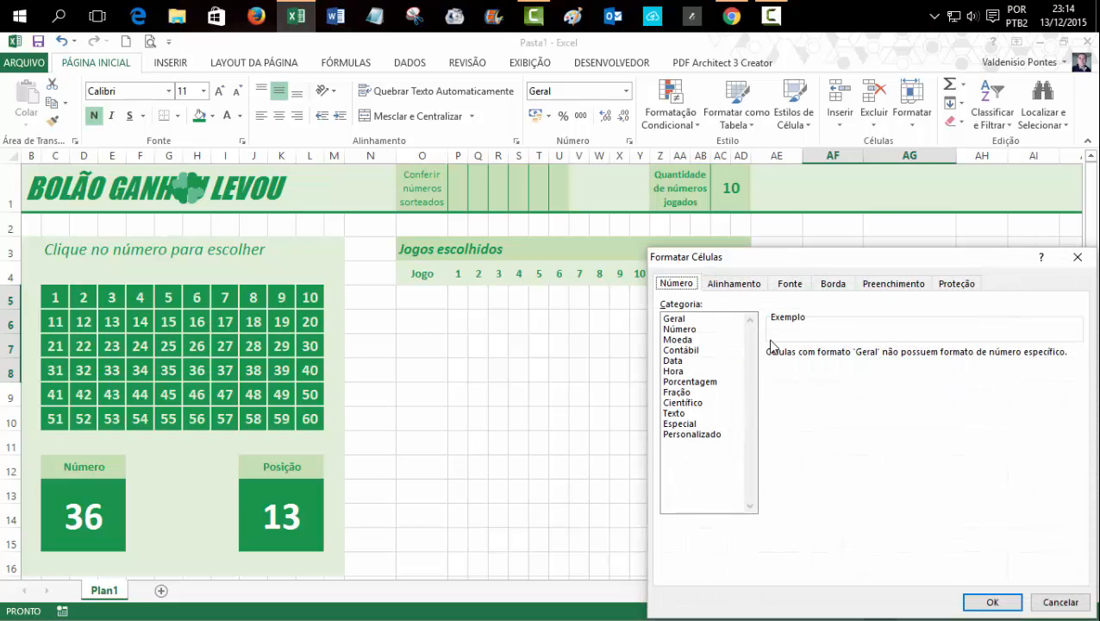
click(831, 284)
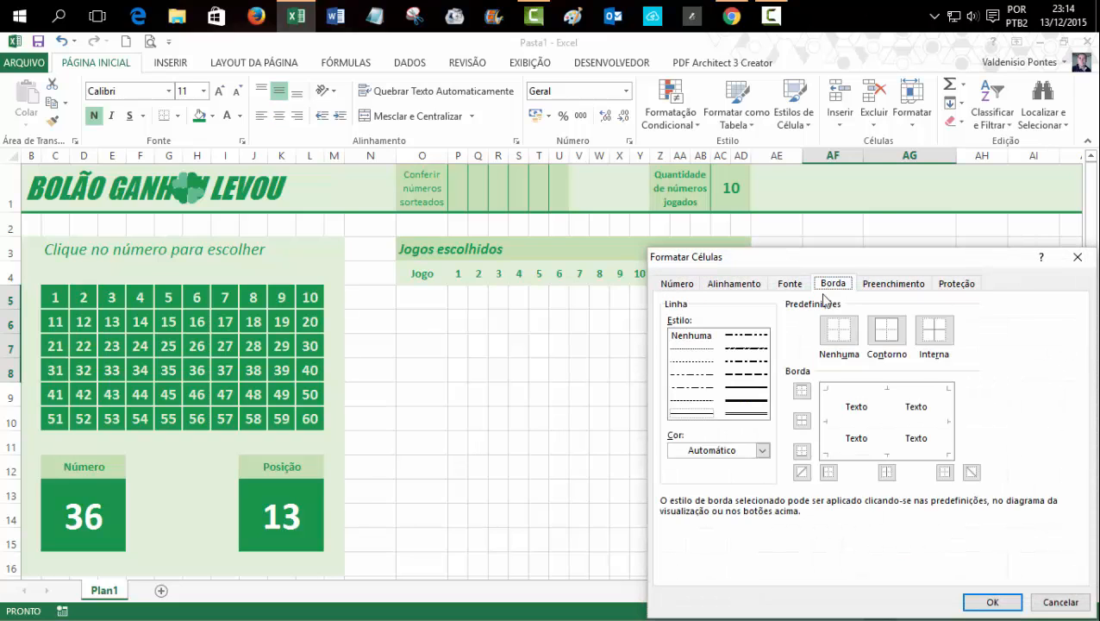
click(713, 449)
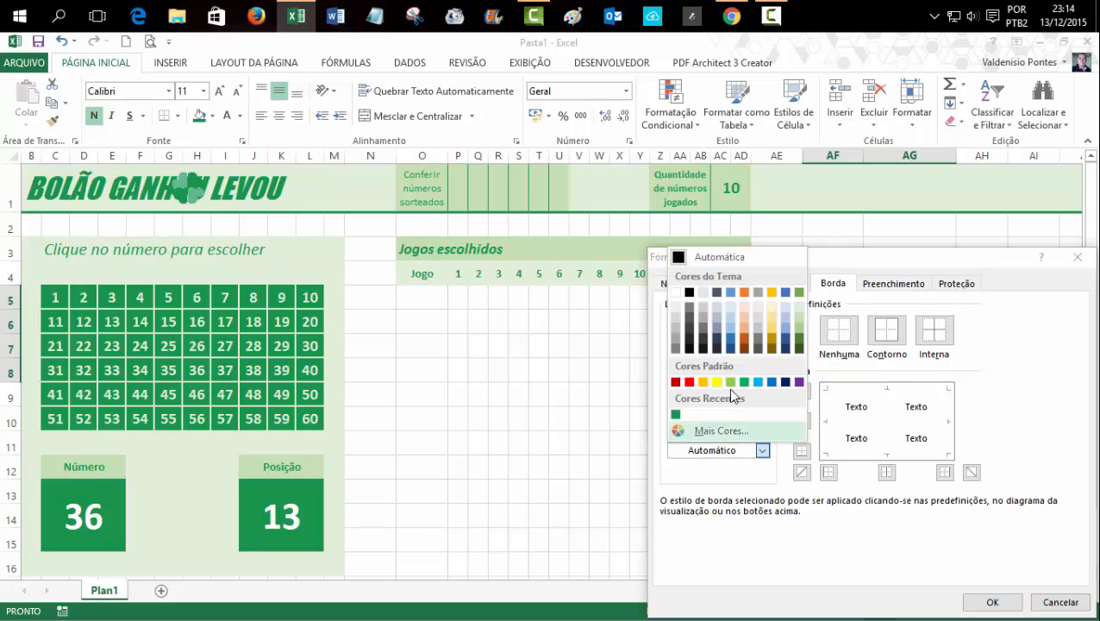
click(801, 307)
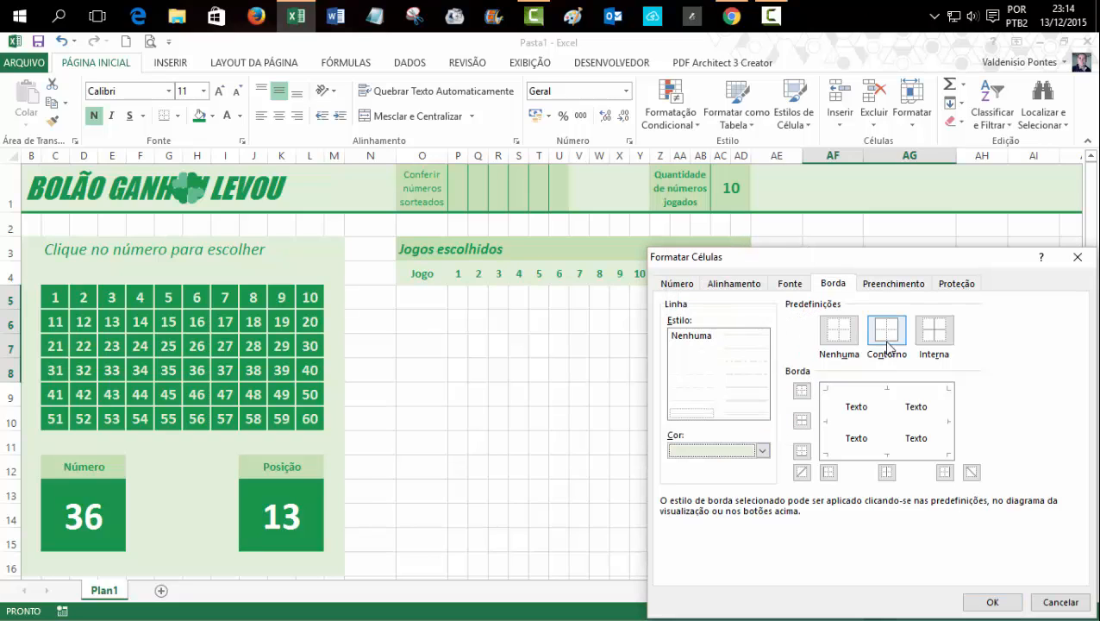
click(937, 335)
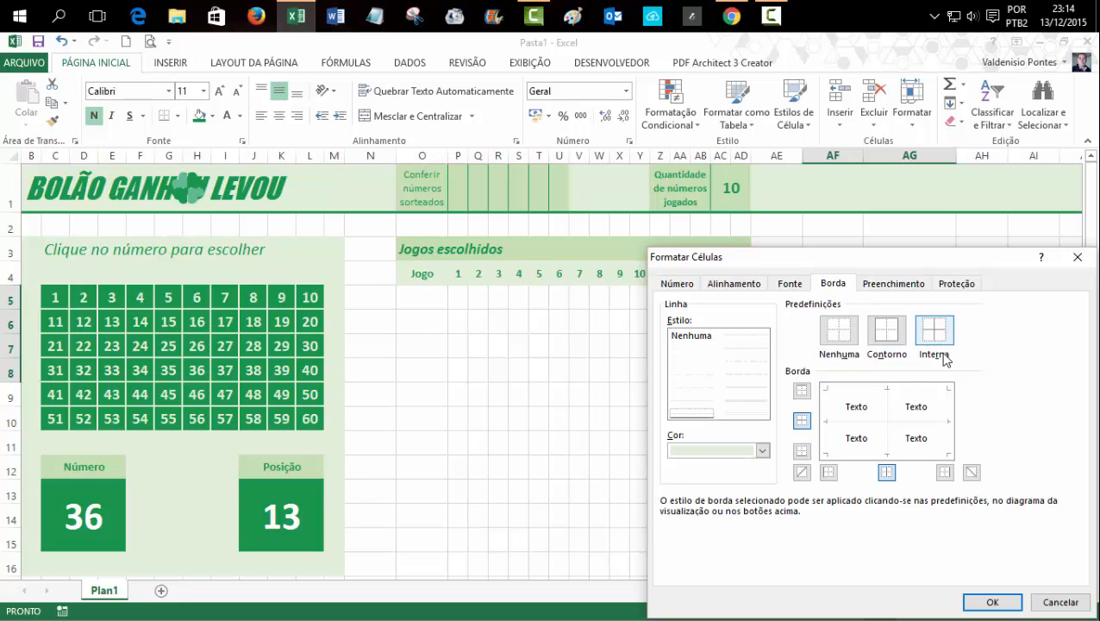
click(992, 602)
click(952, 489)
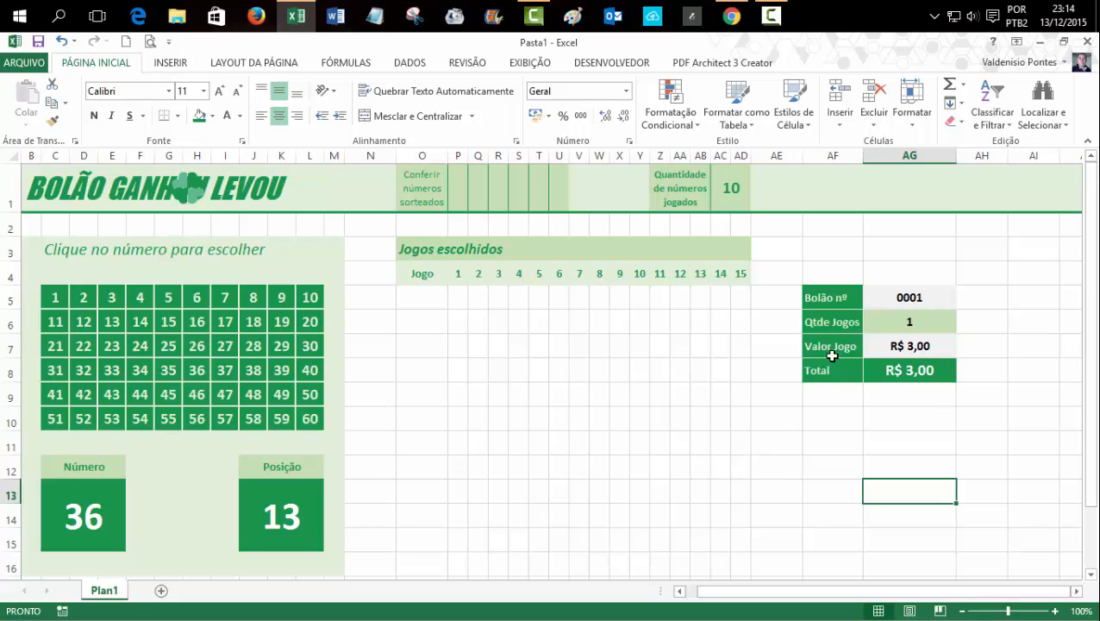
Step: Centre the labels in AF5:AF8 of the summary table horizontally
drag(827, 299, 824, 382)
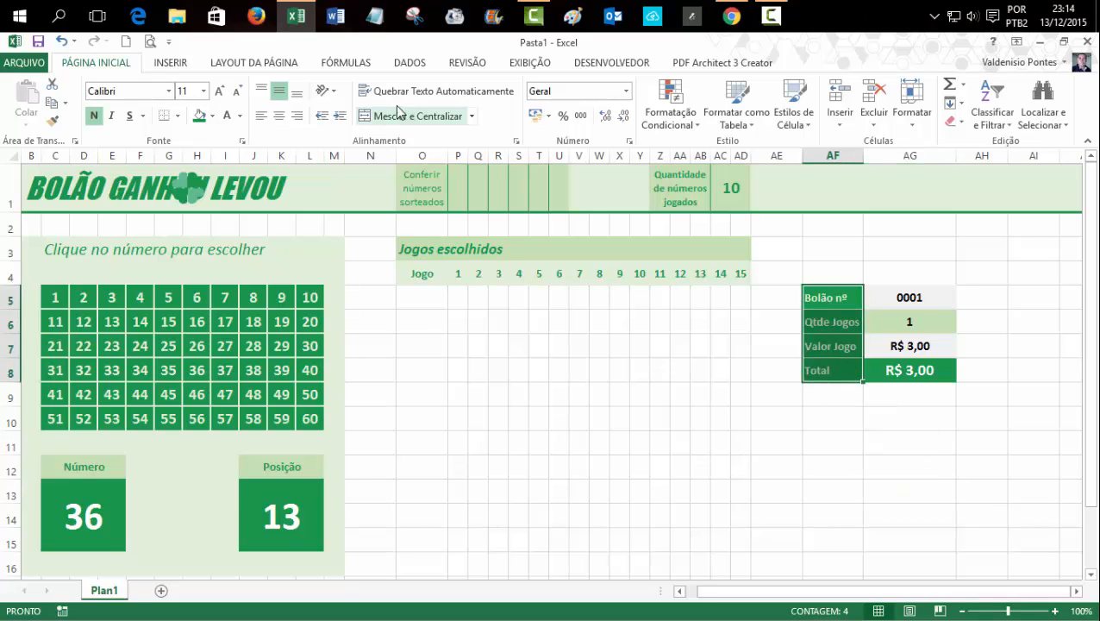
click(279, 115)
click(828, 418)
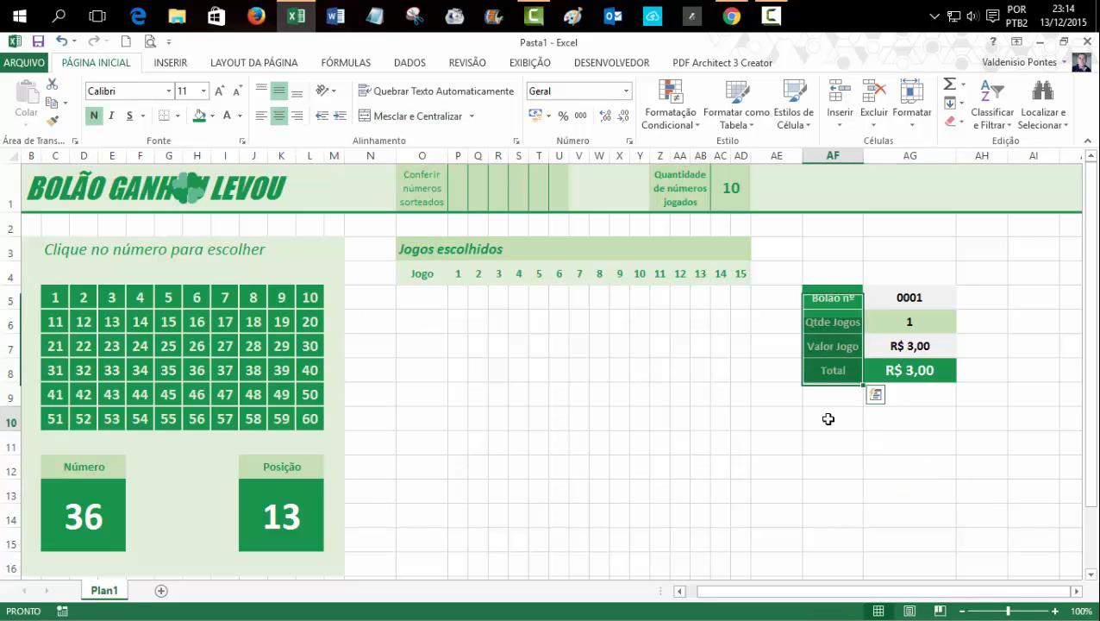
click(966, 490)
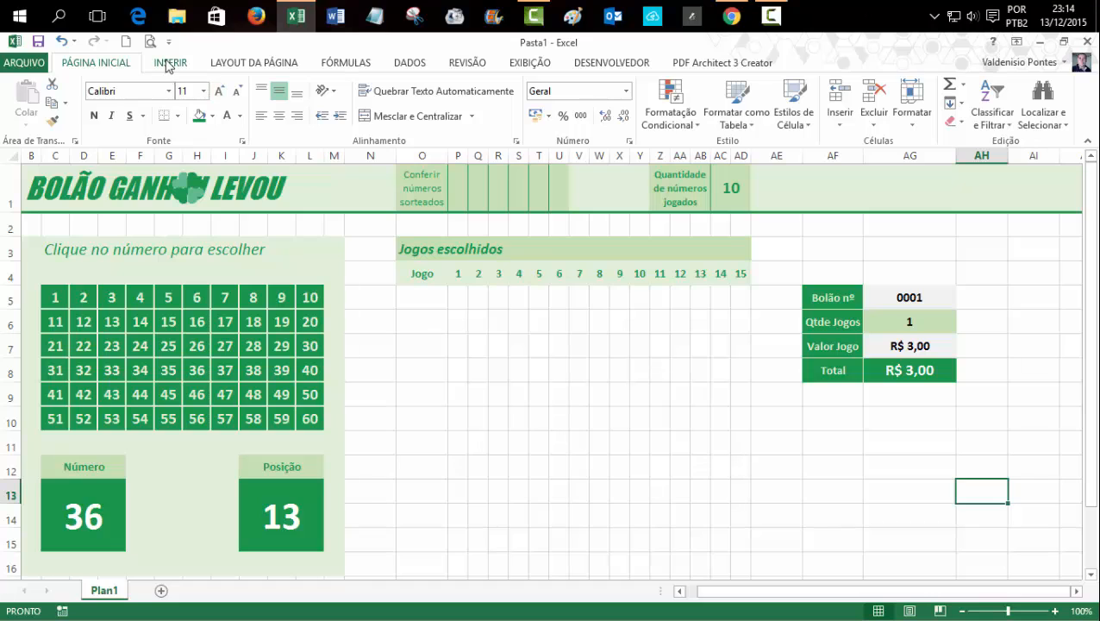
click(788, 444)
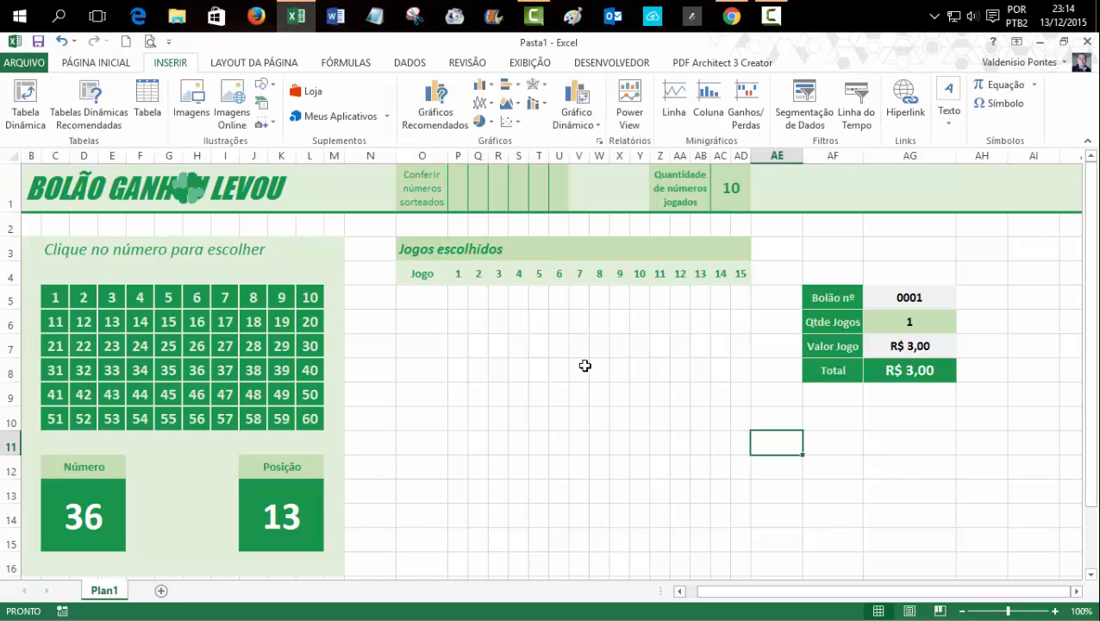
Step: Enter the formula =CONT.VALORES(O5:O100) in cell AG6 for Qtde Jogos to count the entries in the Jogo column
click(898, 321)
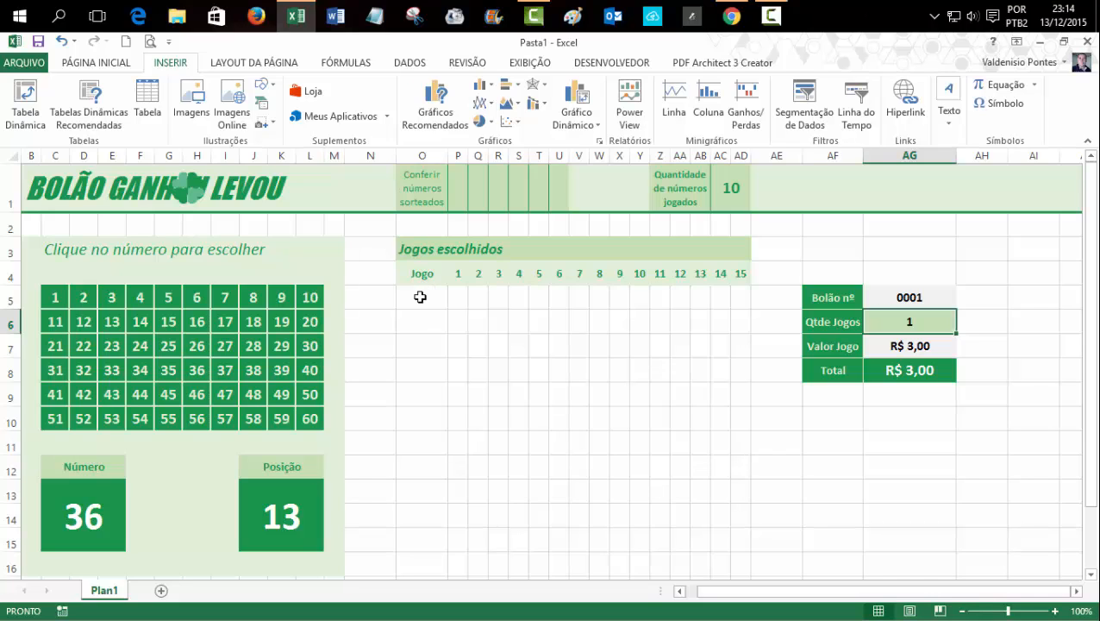
click(420, 297)
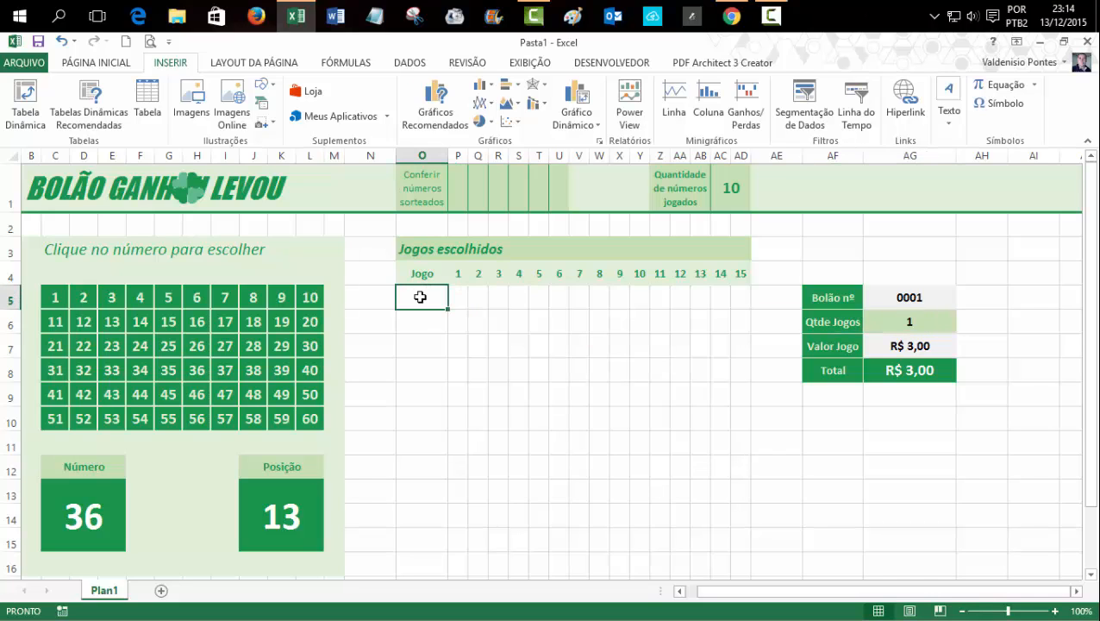
click(878, 319)
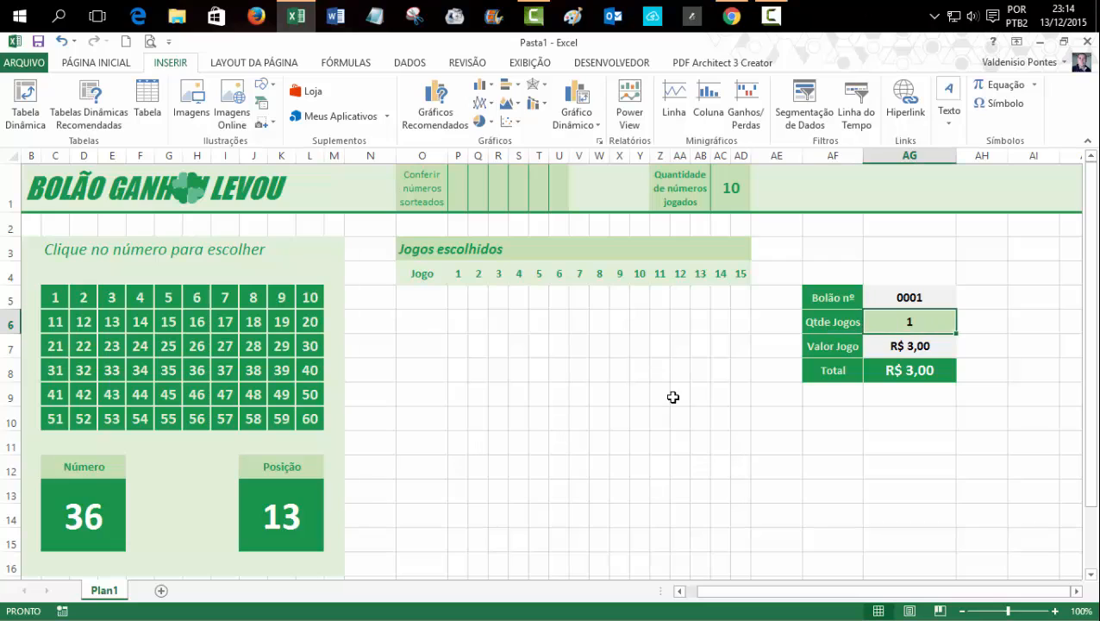
text(=)
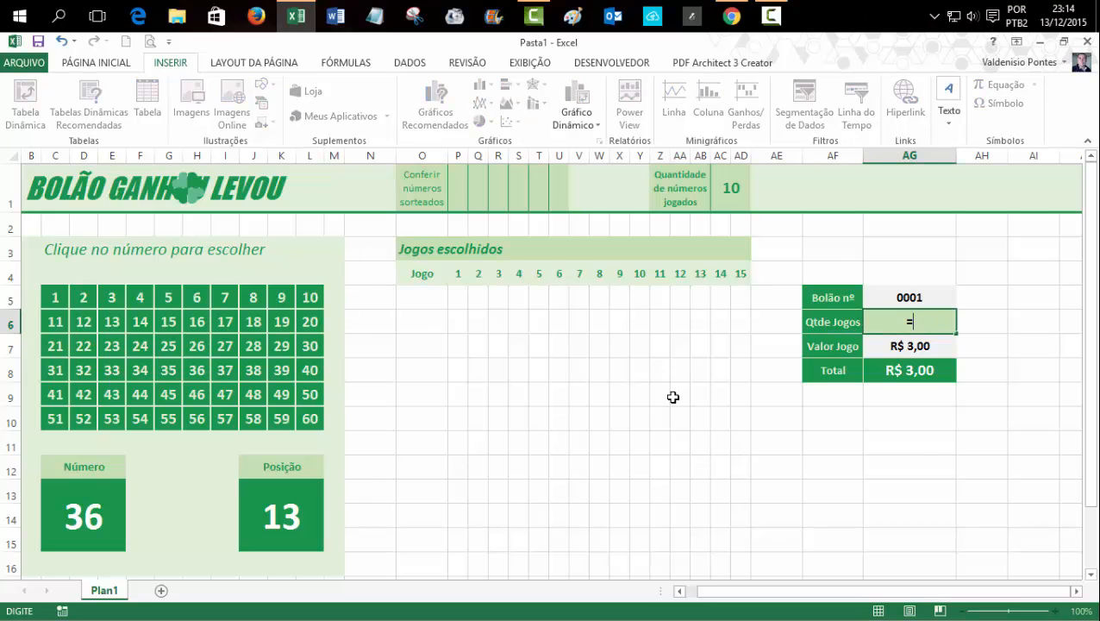
text(cont)
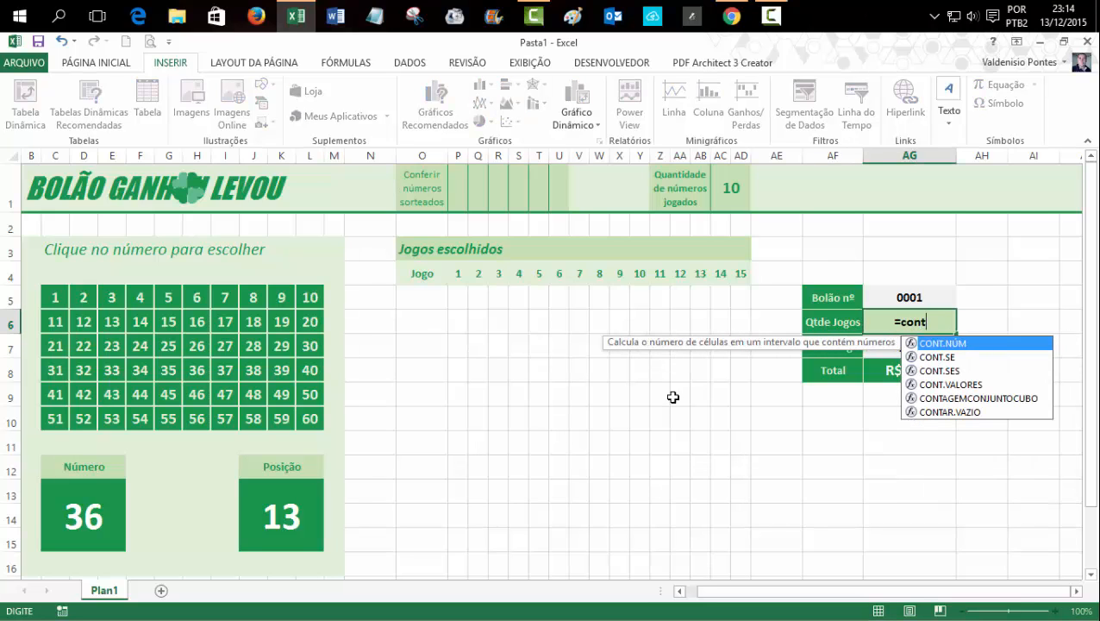
text(.v)
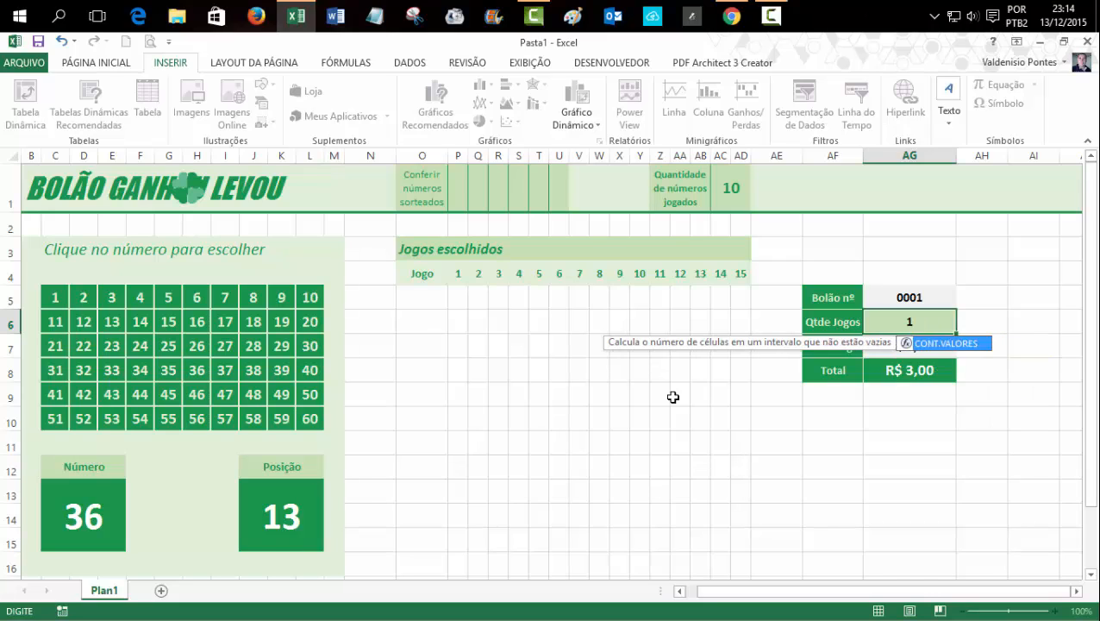
key(Tab)
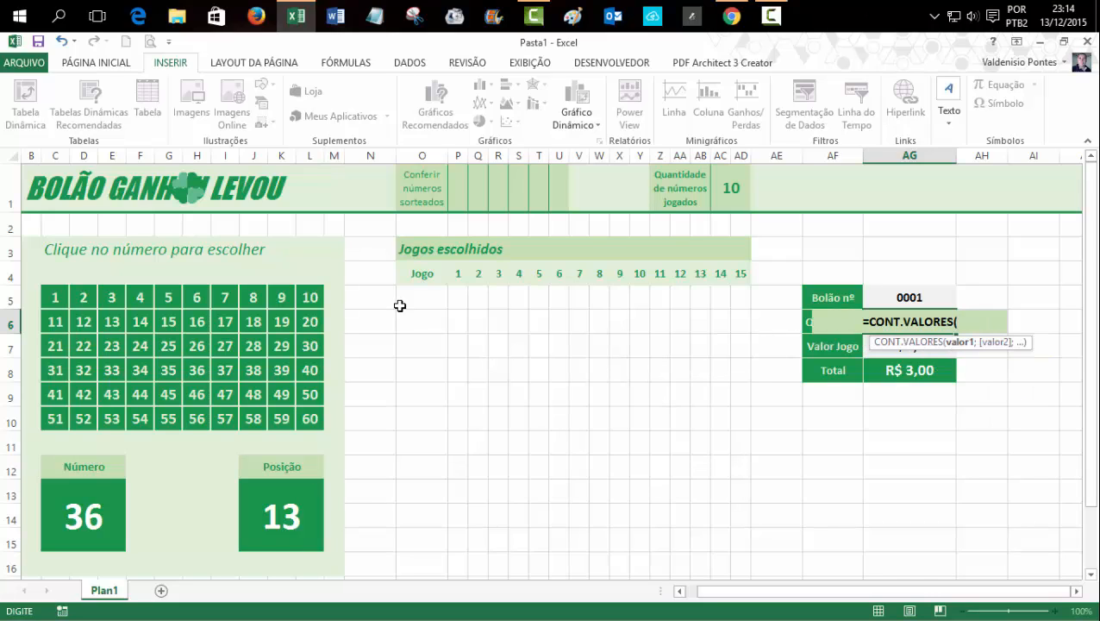
drag(405, 298, 421, 355)
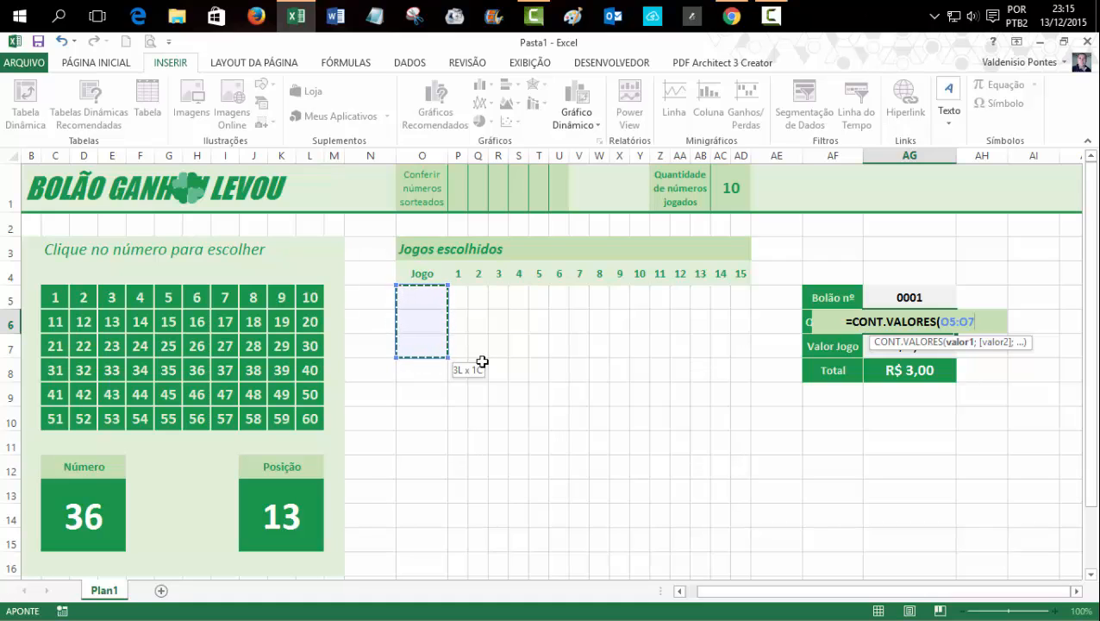
key(BackSpace)
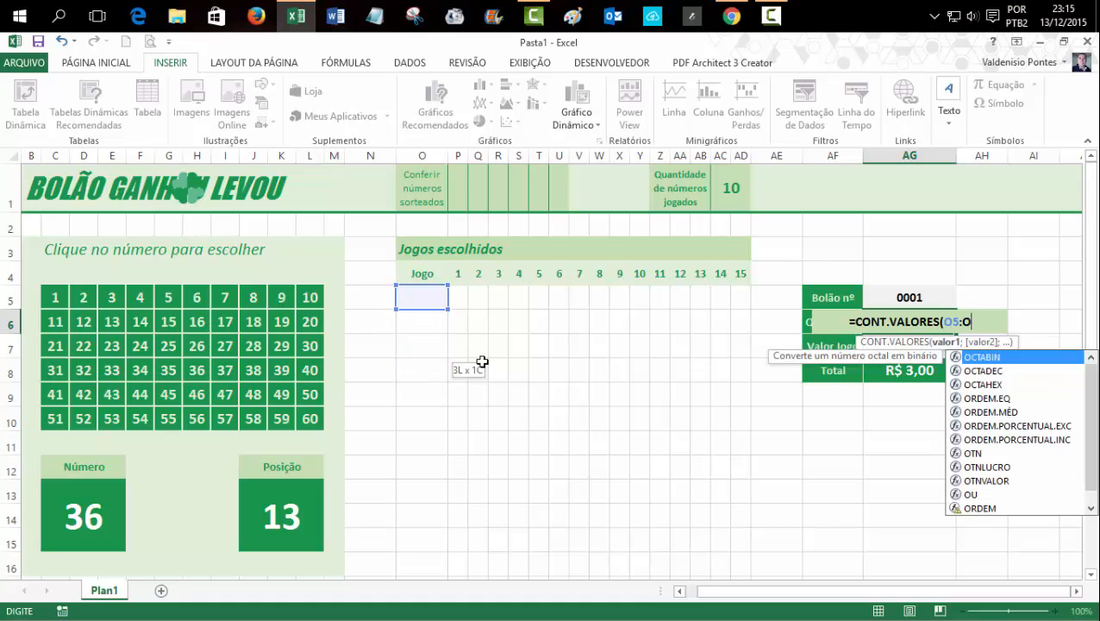
text(100)
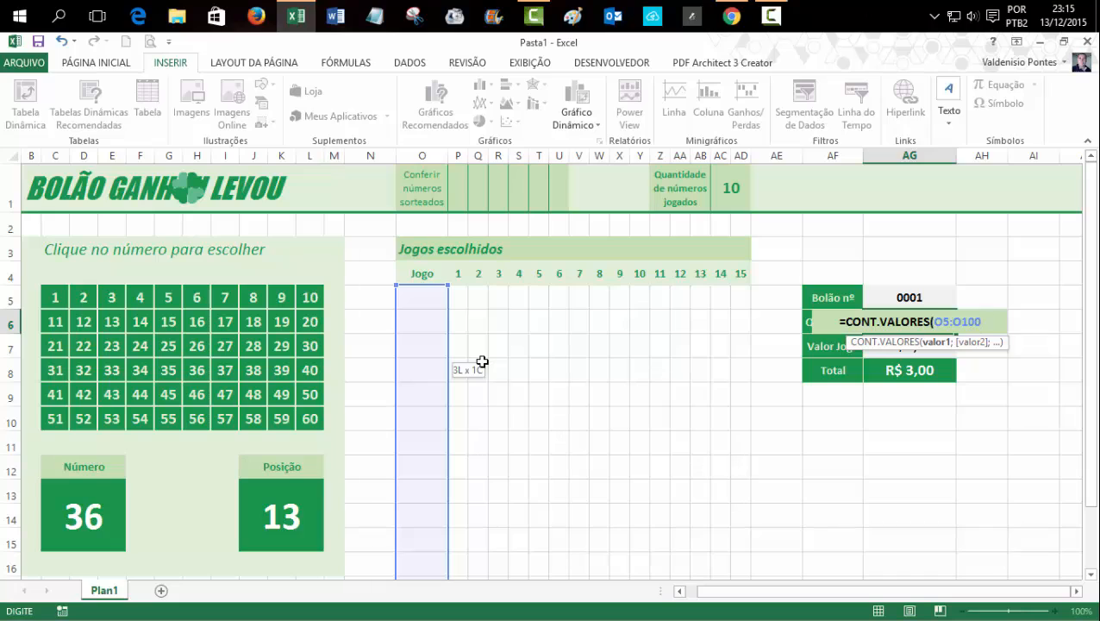
text())
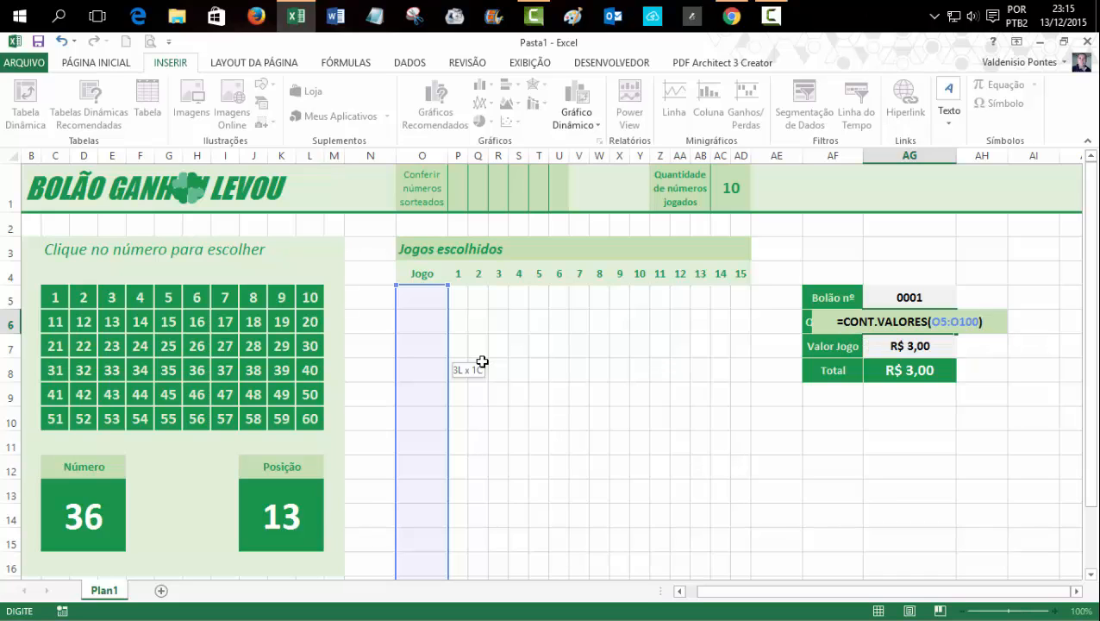
key(Return)
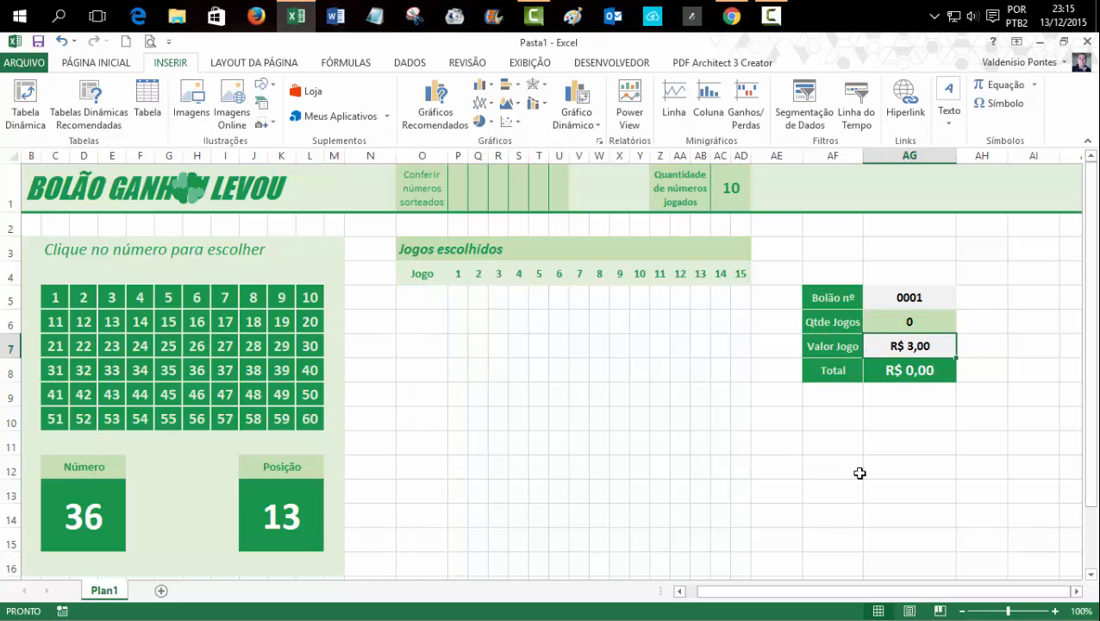
click(994, 403)
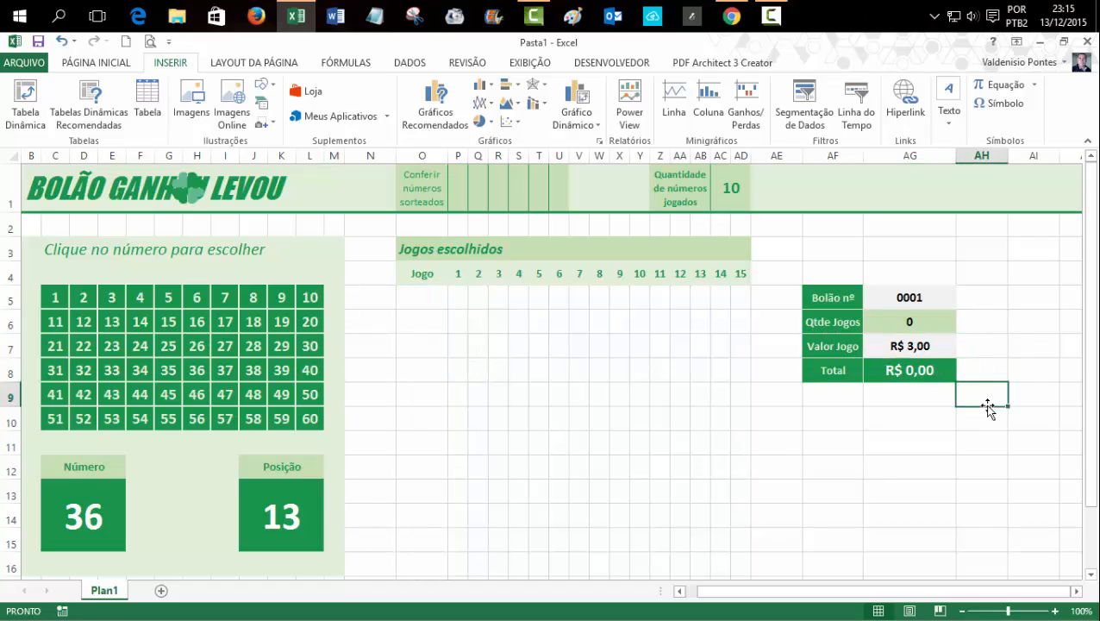
click(416, 300)
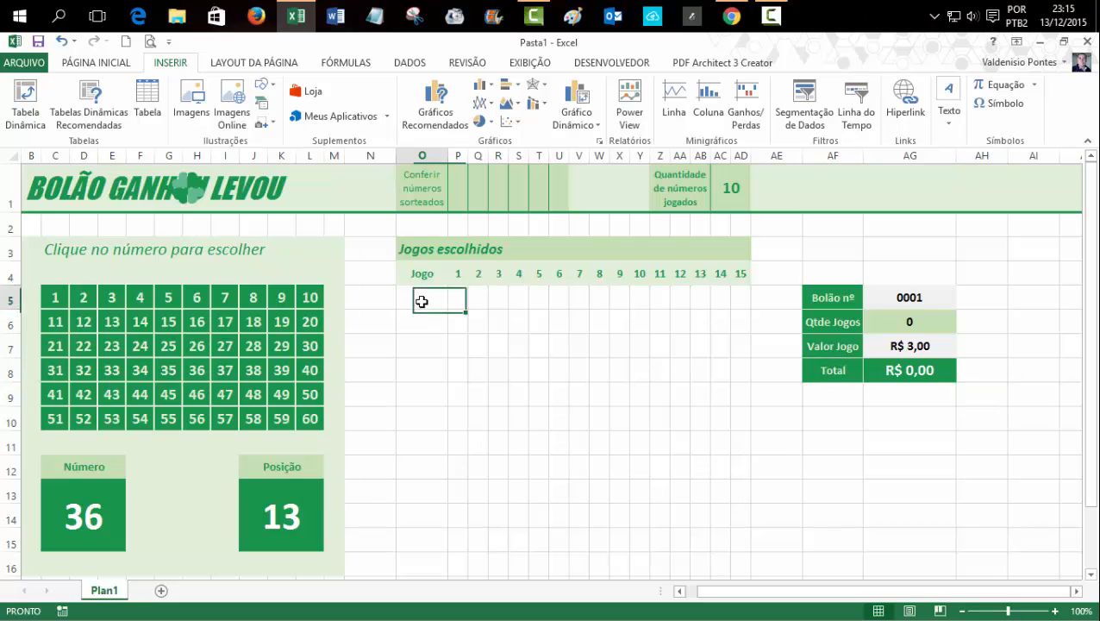
click(417, 345)
click(419, 369)
click(421, 393)
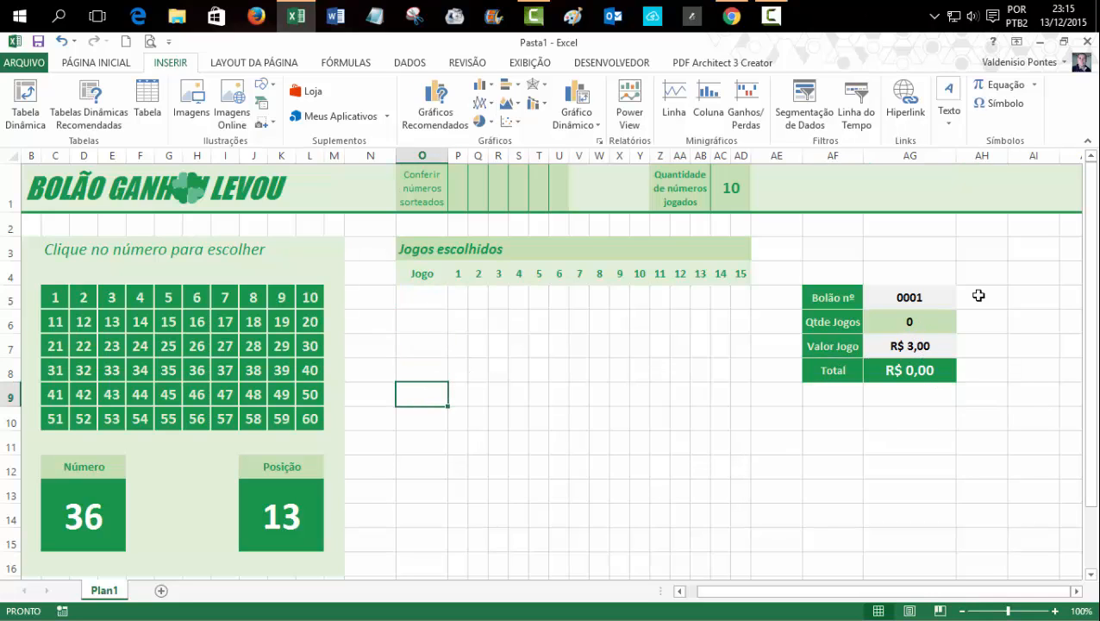
click(1004, 320)
click(935, 297)
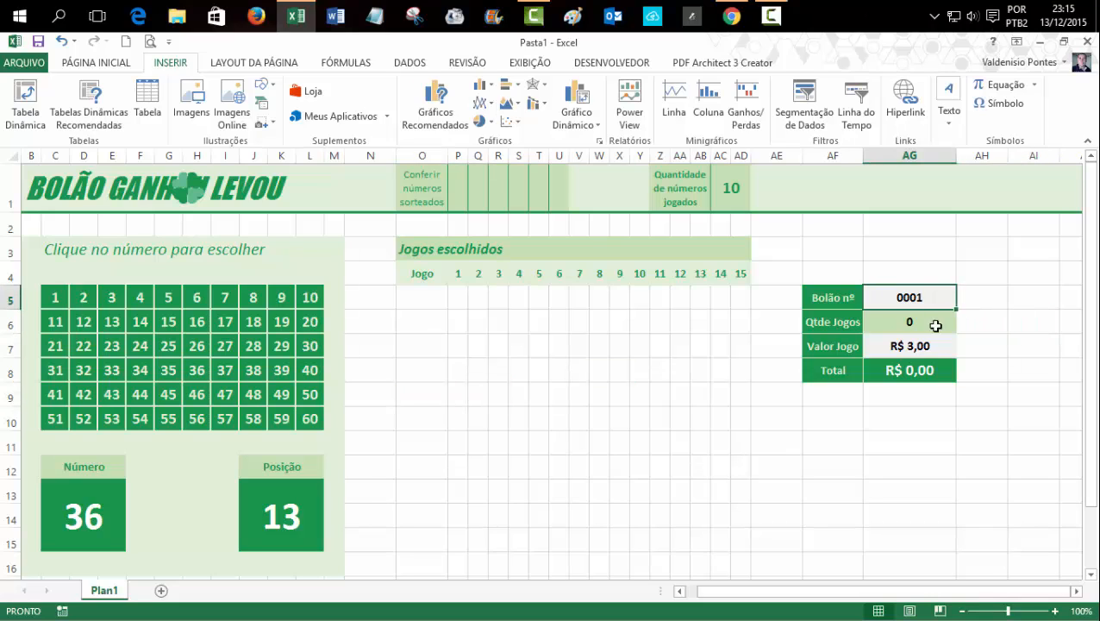
click(923, 345)
click(912, 297)
ctrl+click(911, 348)
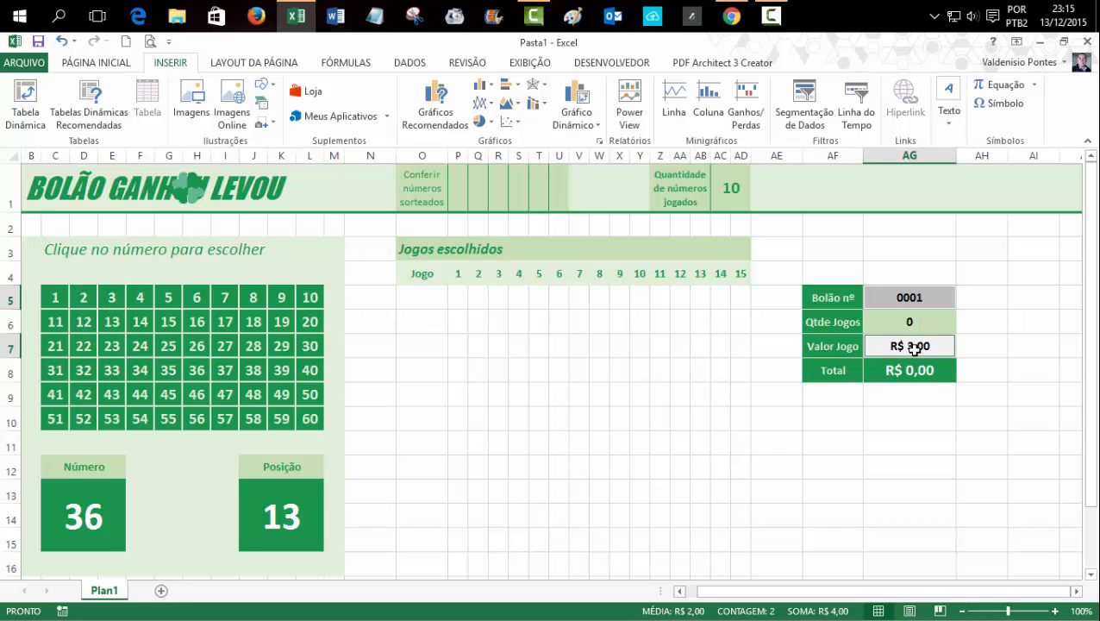
click(1025, 326)
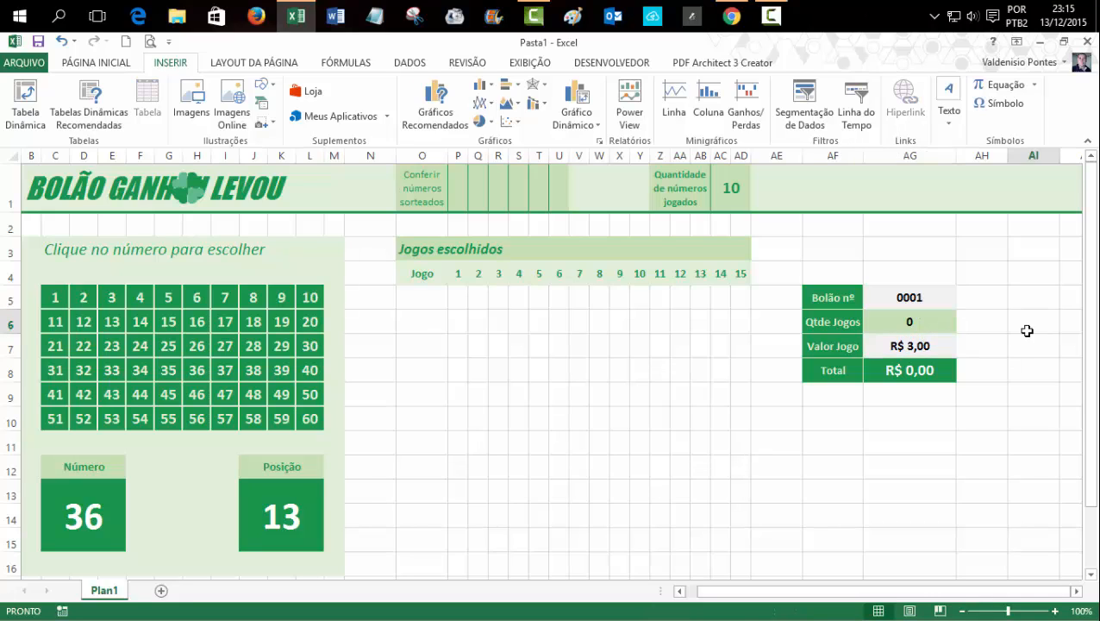
Step: Draw a rounded rectangle about 5 cm wide and 1.14 cm high above the summary table, spanning columns AF and AG
click(913, 252)
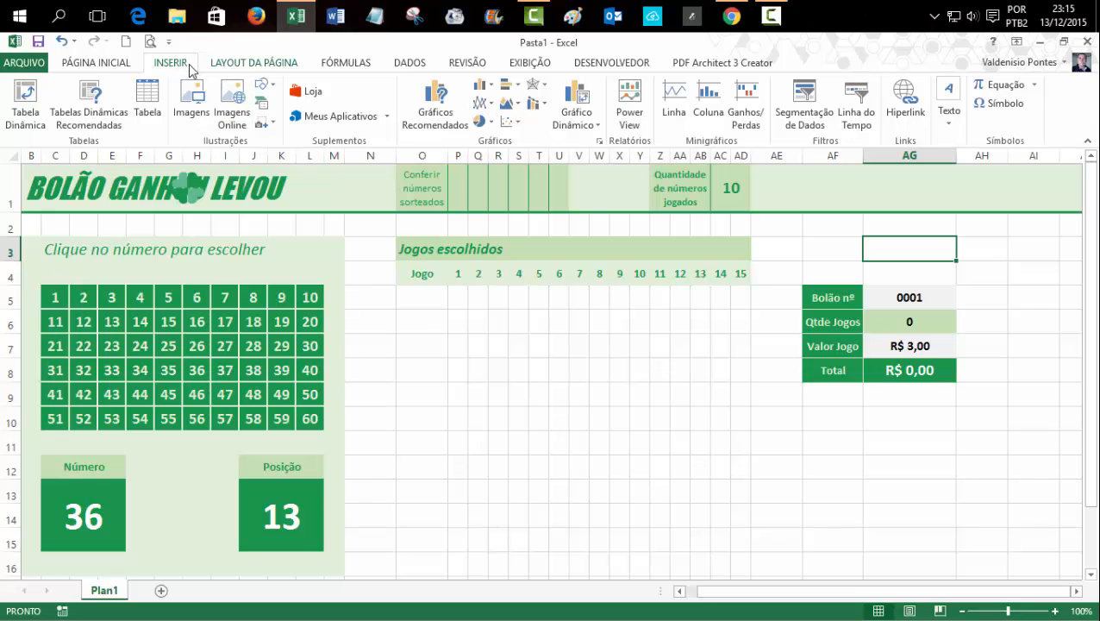
click(273, 88)
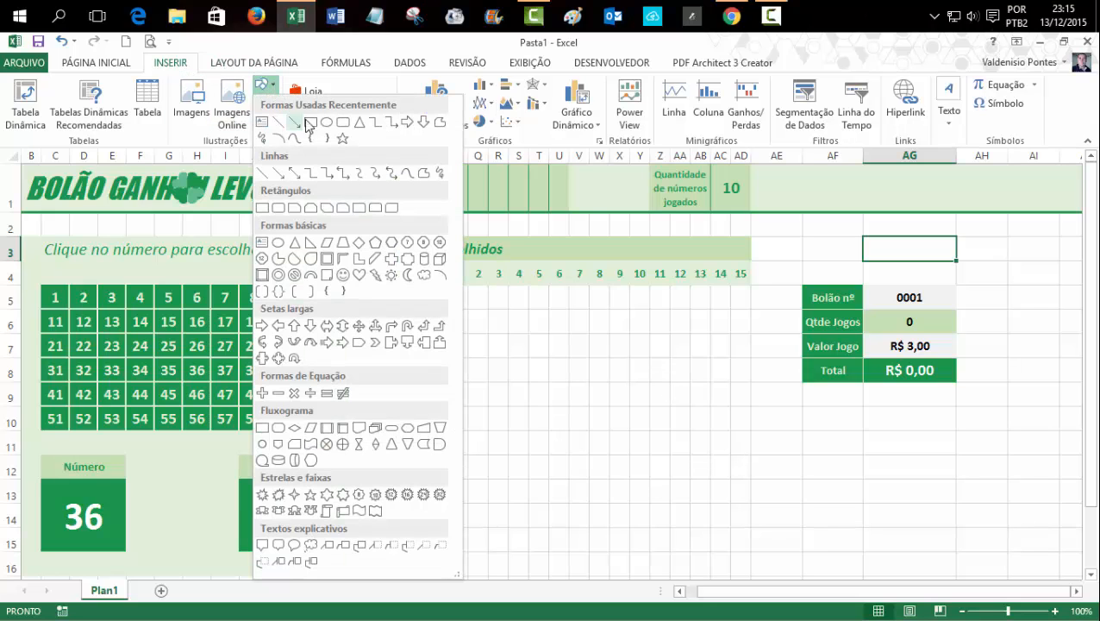
click(334, 125)
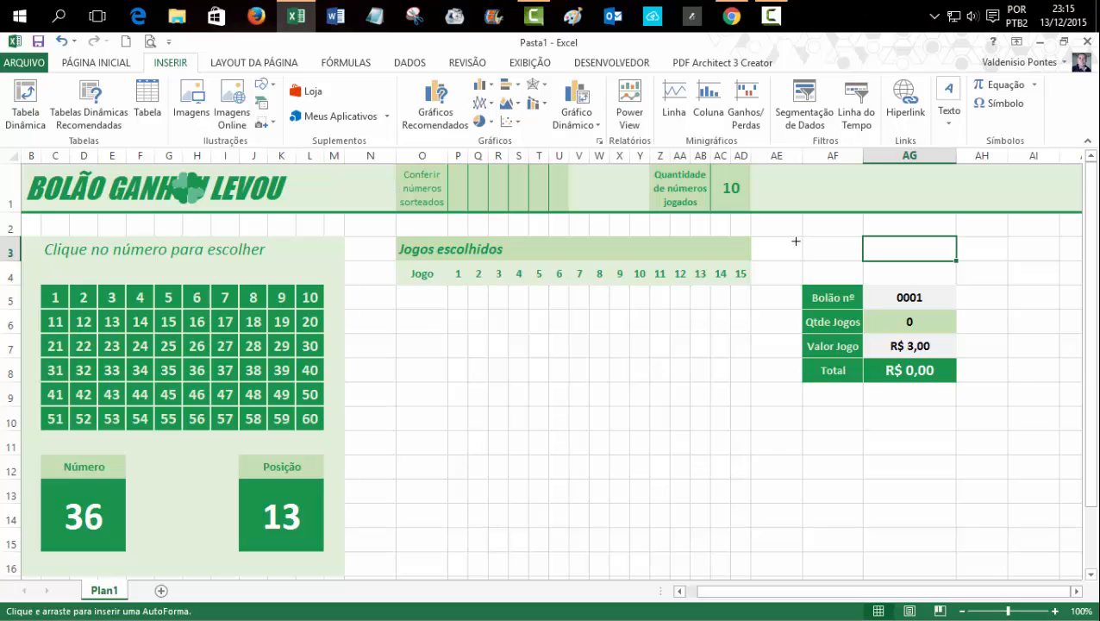
drag(803, 234, 955, 269)
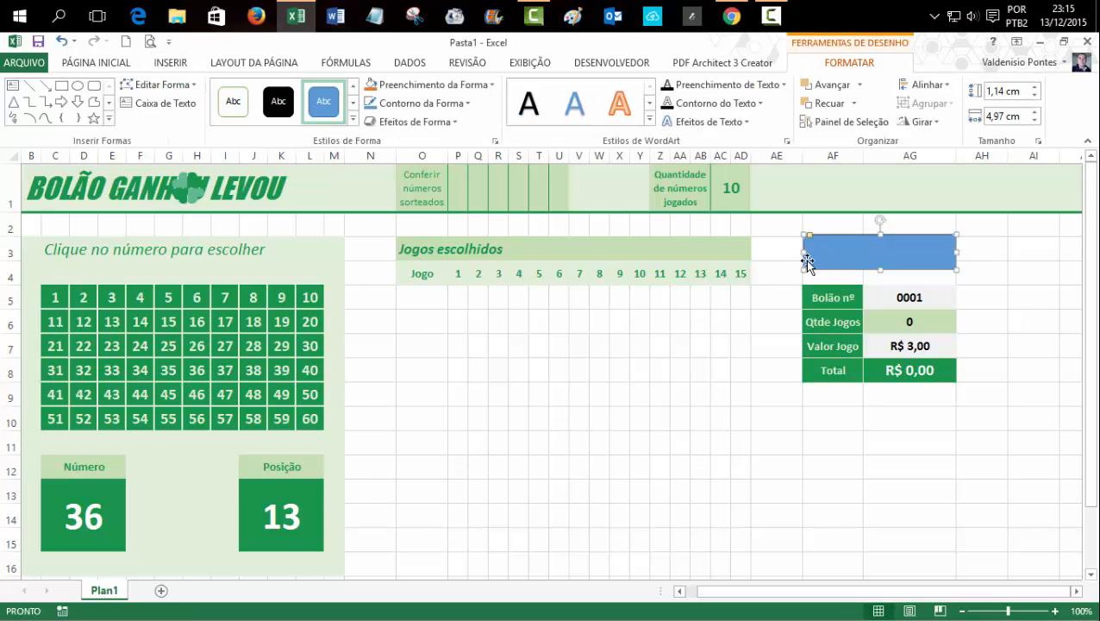
drag(800, 253, 803, 254)
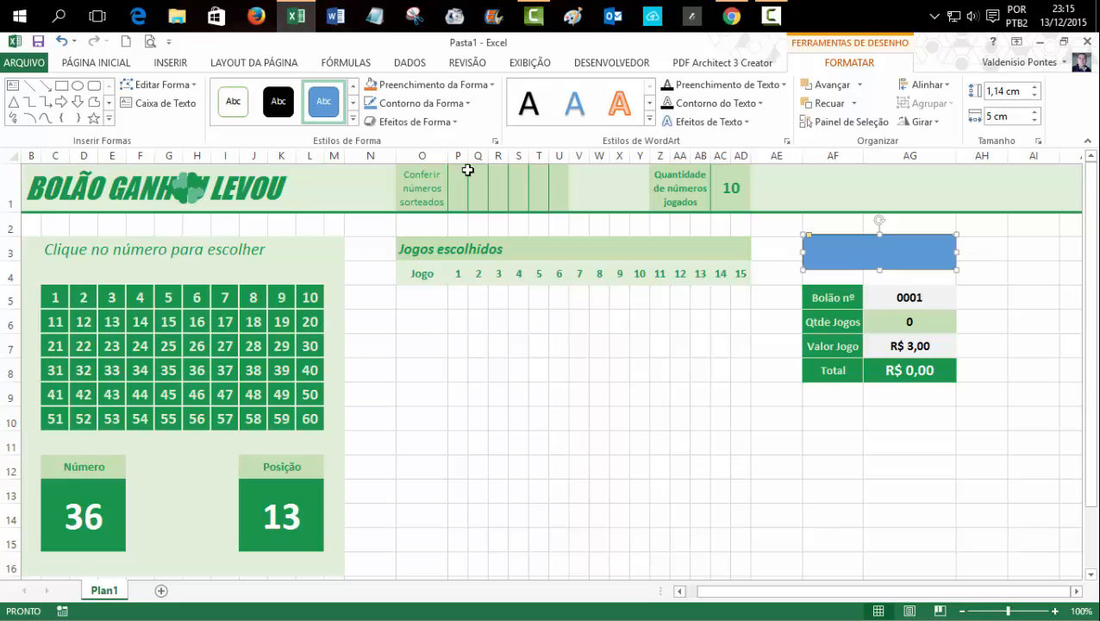
Step: Fill the rounded rectangle above the summary table with the sheet's dark green and remove its outline
click(400, 85)
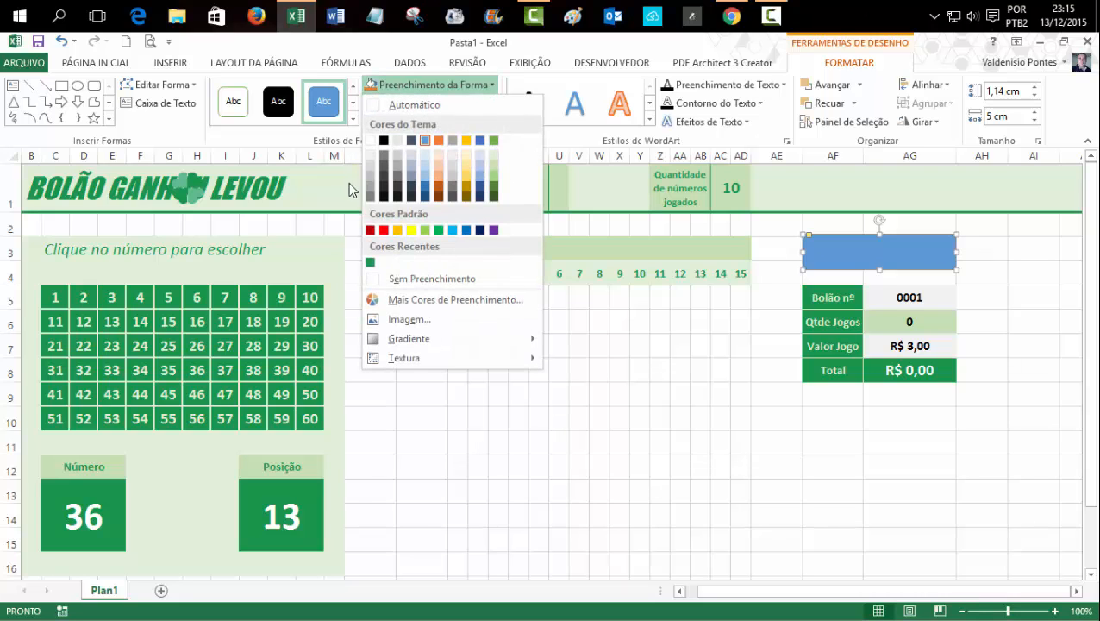
click(370, 261)
click(399, 104)
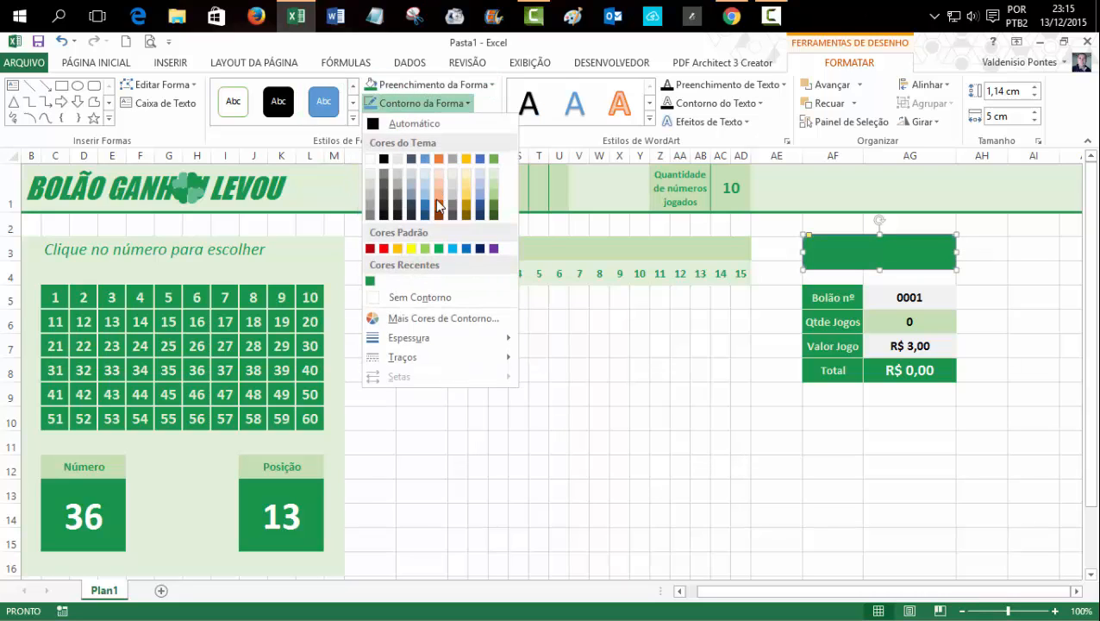
click(412, 296)
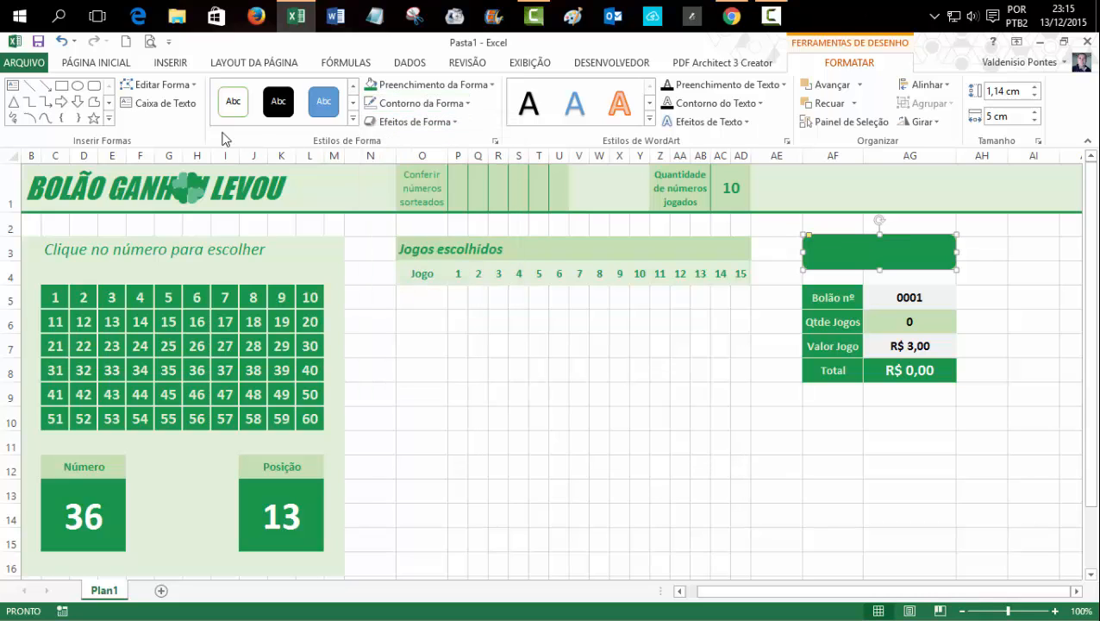
Step: Label the rounded rectangle "Novo Bolão" in white bold 18 pt text, centred horizontally and vertically
click(110, 67)
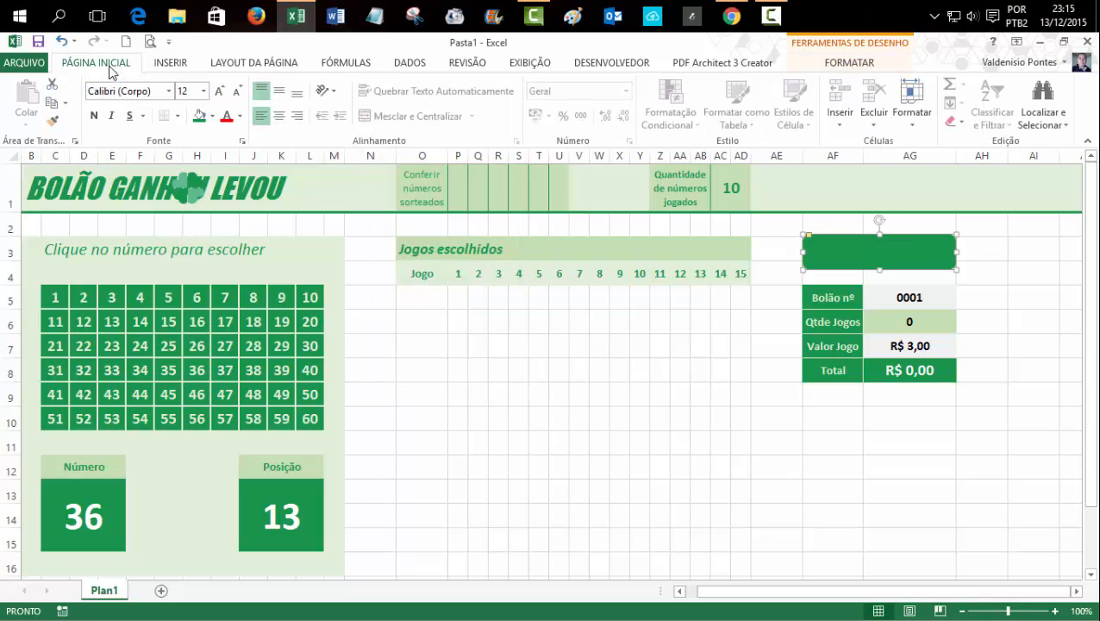
click(241, 119)
click(224, 169)
click(219, 91)
click(219, 91)
click(219, 91)
click(94, 116)
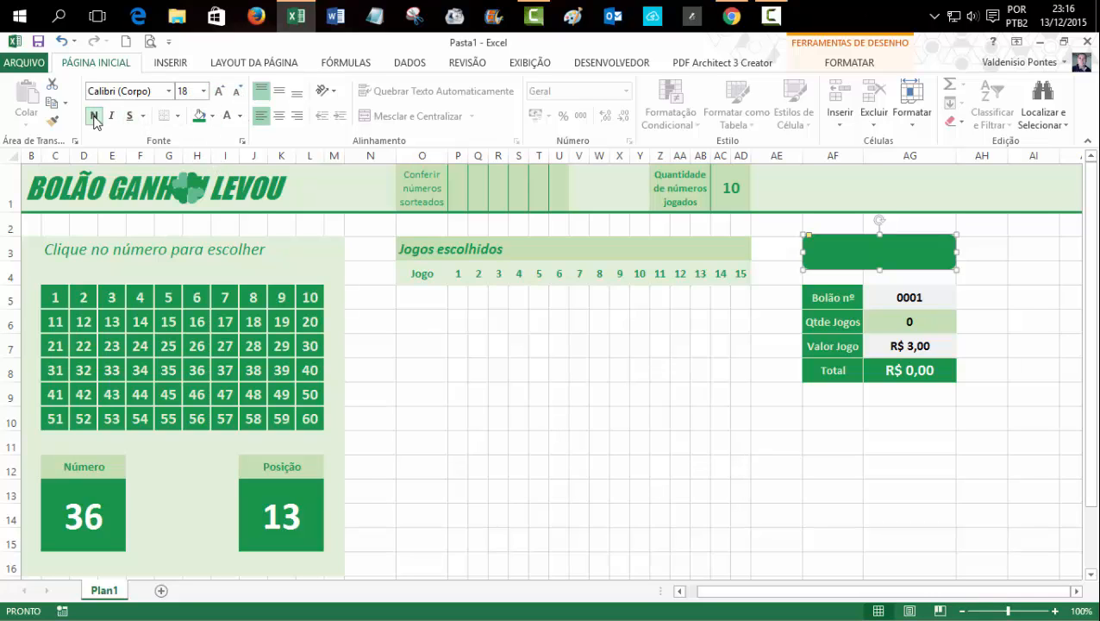
click(279, 116)
click(278, 91)
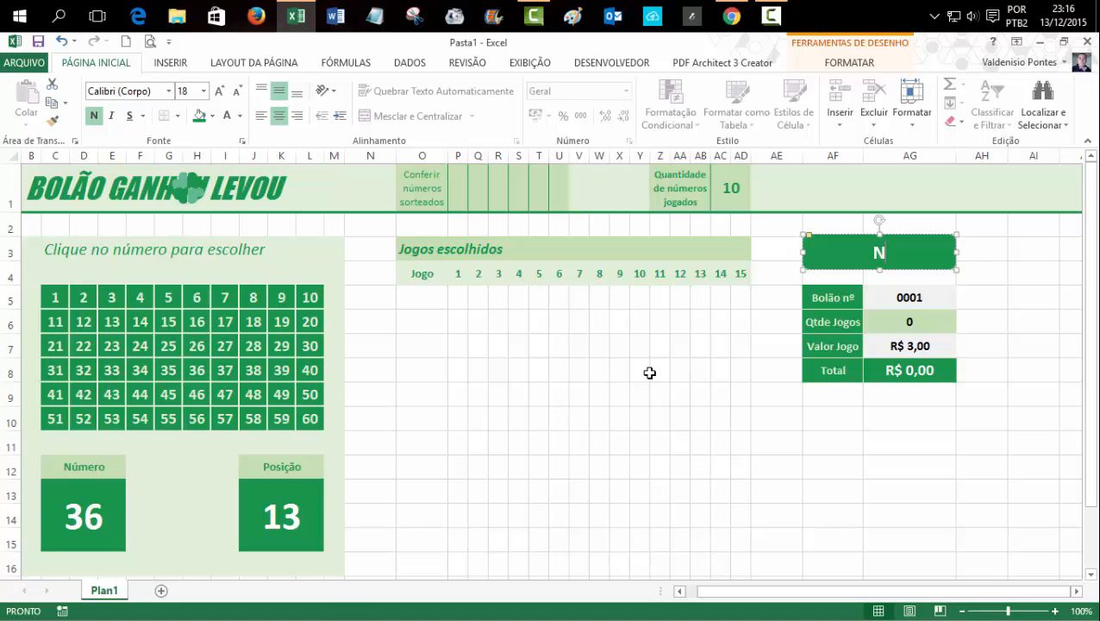
text(ovo Bolão)
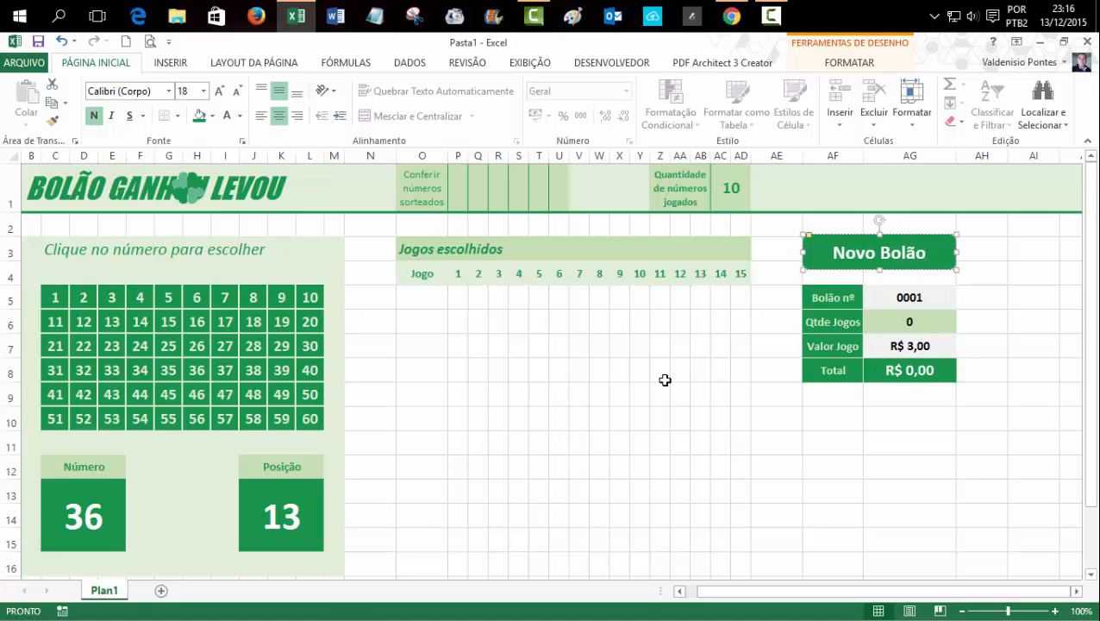
click(964, 464)
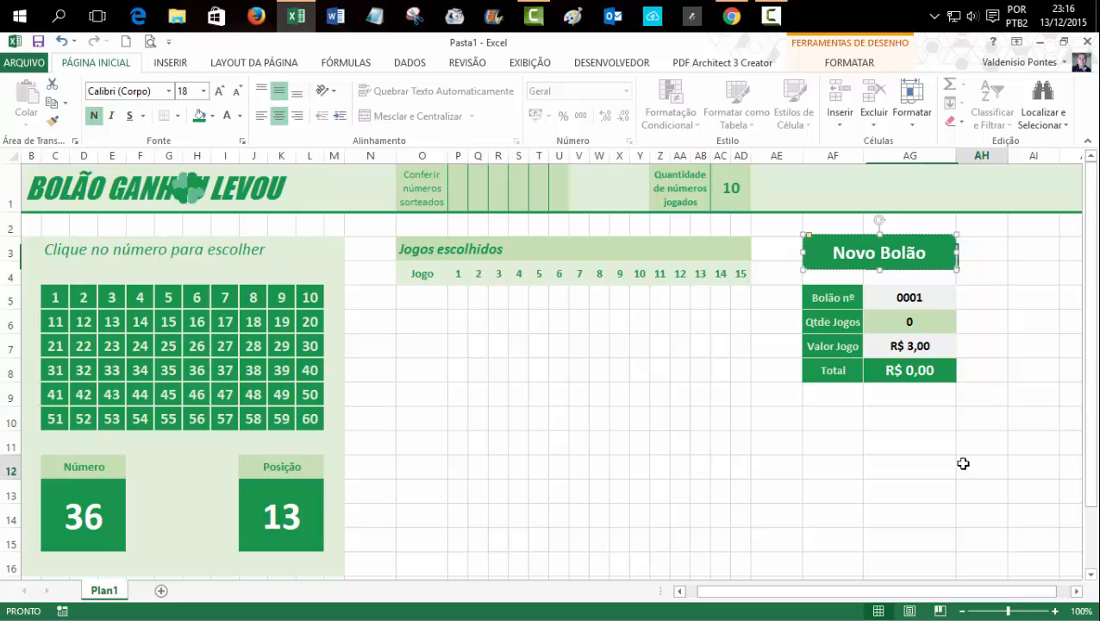
Step: Copy the "Novo Bolão" button straight down to below the summary table and change the copy's text to "Guardar Bolão"
click(886, 270)
drag(886, 270, 871, 415)
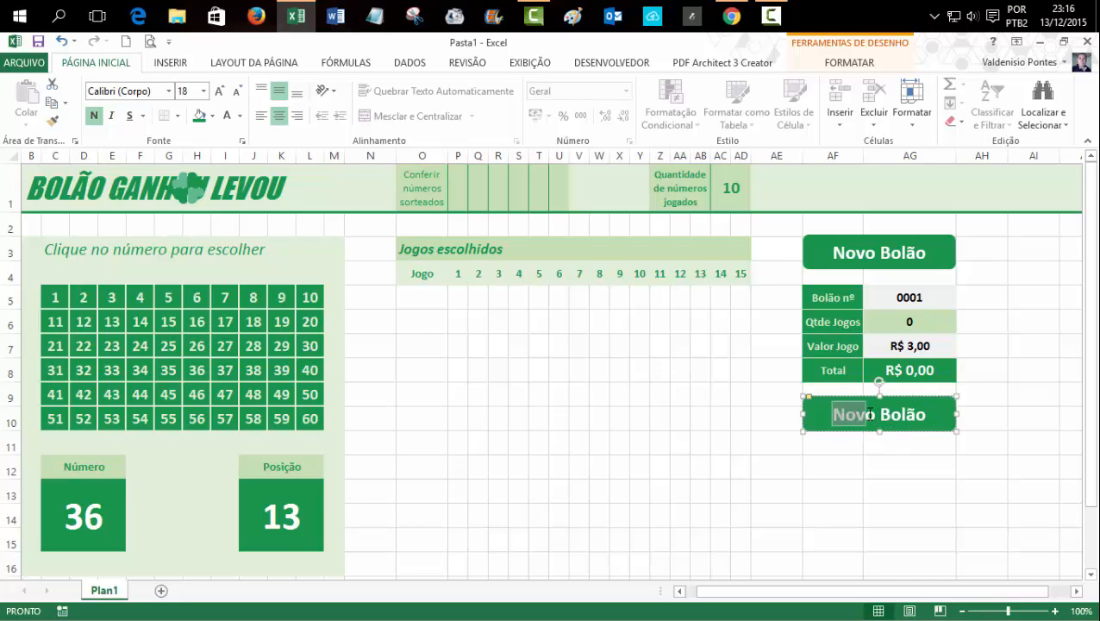
key(Delete)
key(Delete)
key(Delete)
key(Delete)
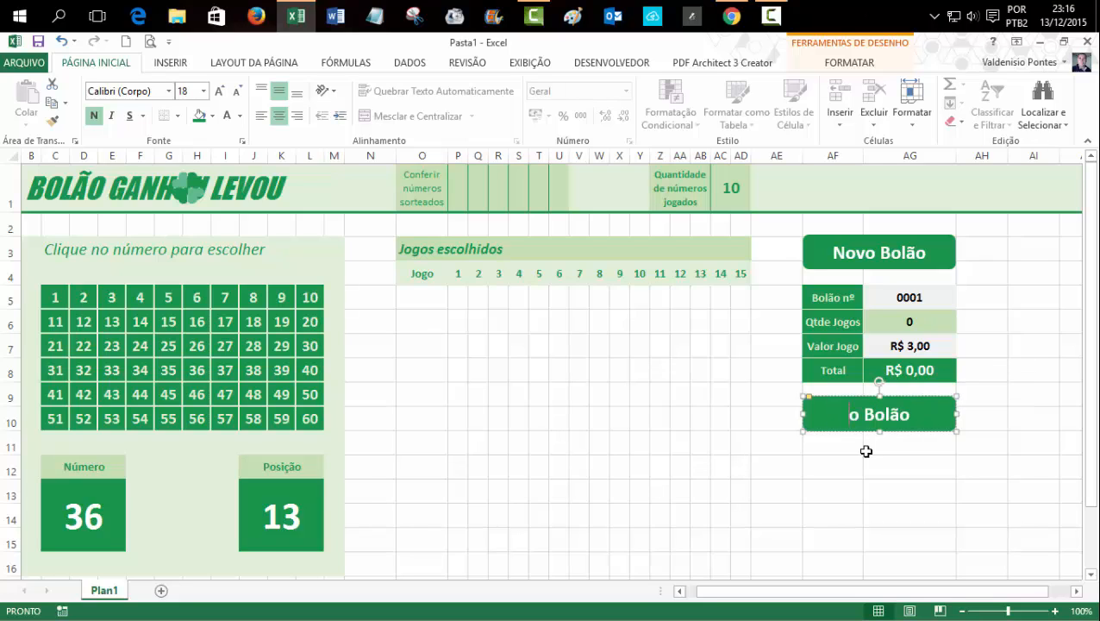
text(Guardar)
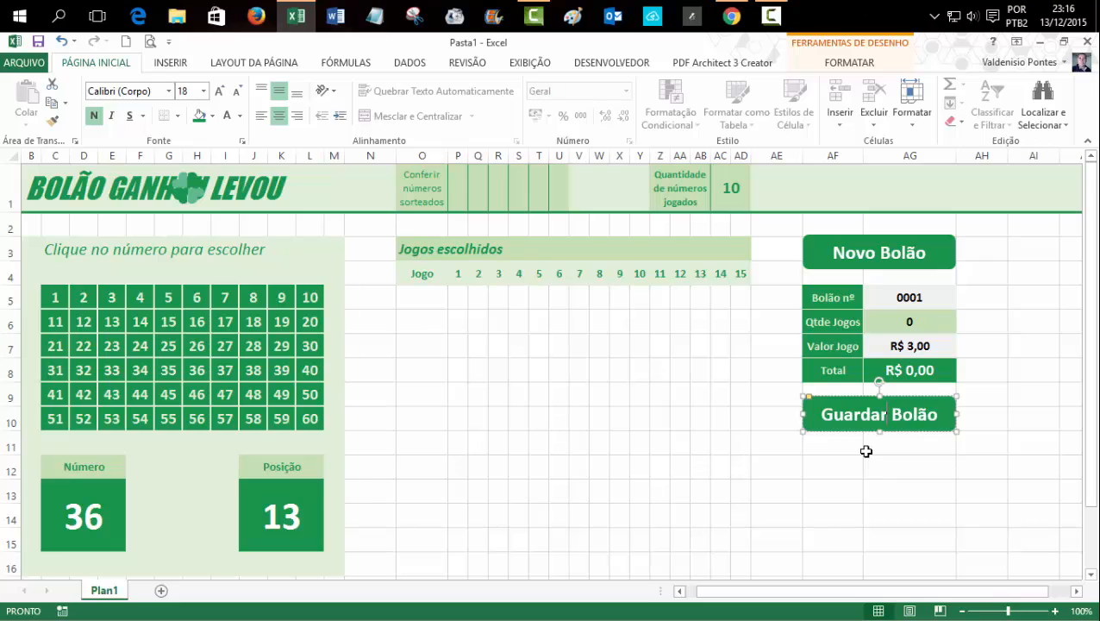
click(865, 449)
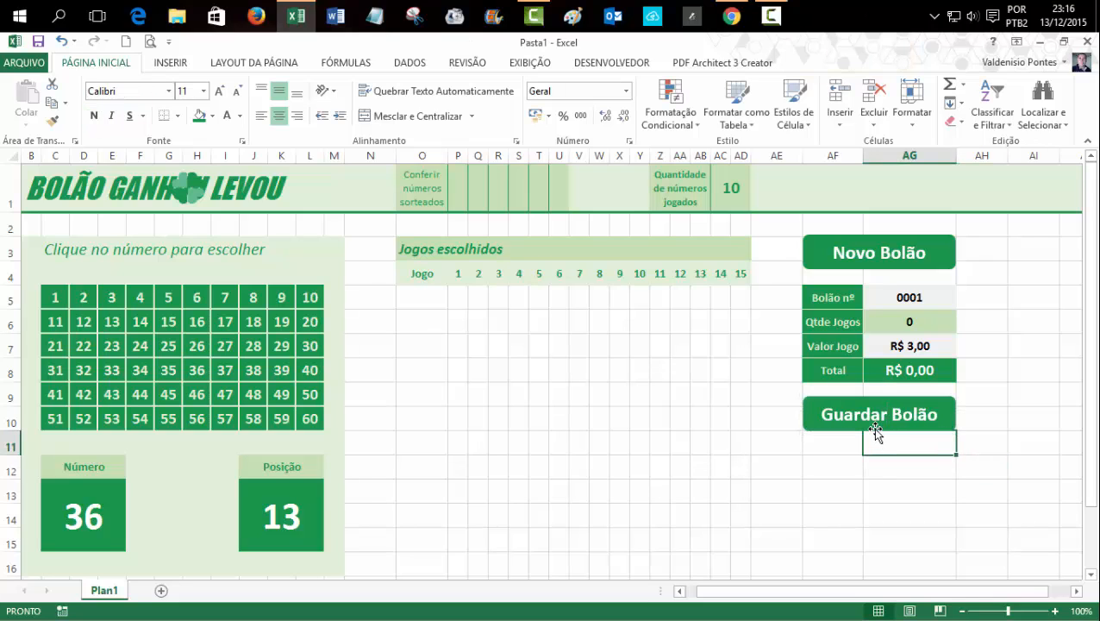
Step: Copy the "Guardar Bolão" button directly below itself and replace the copy's text with "Imprimir"
click(874, 428)
drag(874, 428, 899, 485)
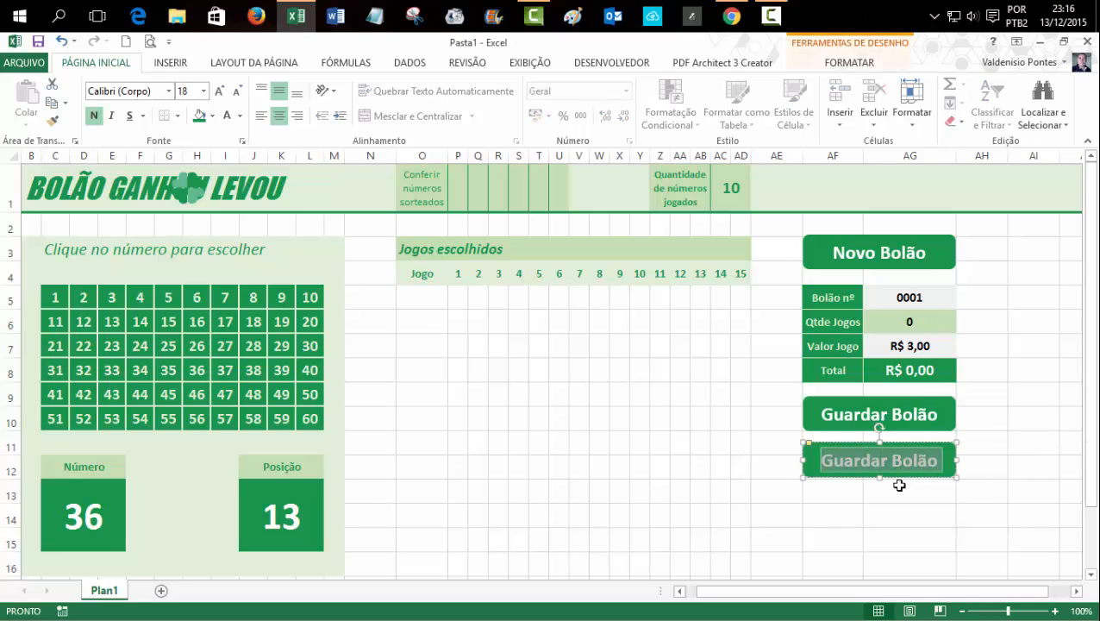
text(Imprimir)
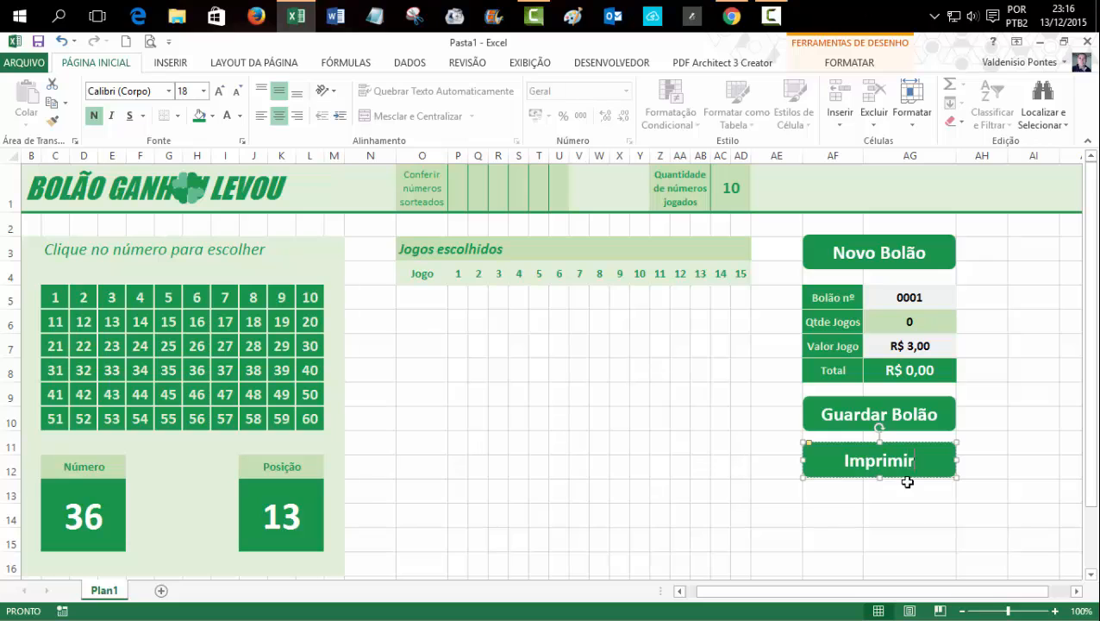
click(981, 443)
Step: Insert a same-side rounded rectangle with square upper and rounded lower corners, 2.54 cm wide, and reduce its height to about 1.11 cm
click(169, 63)
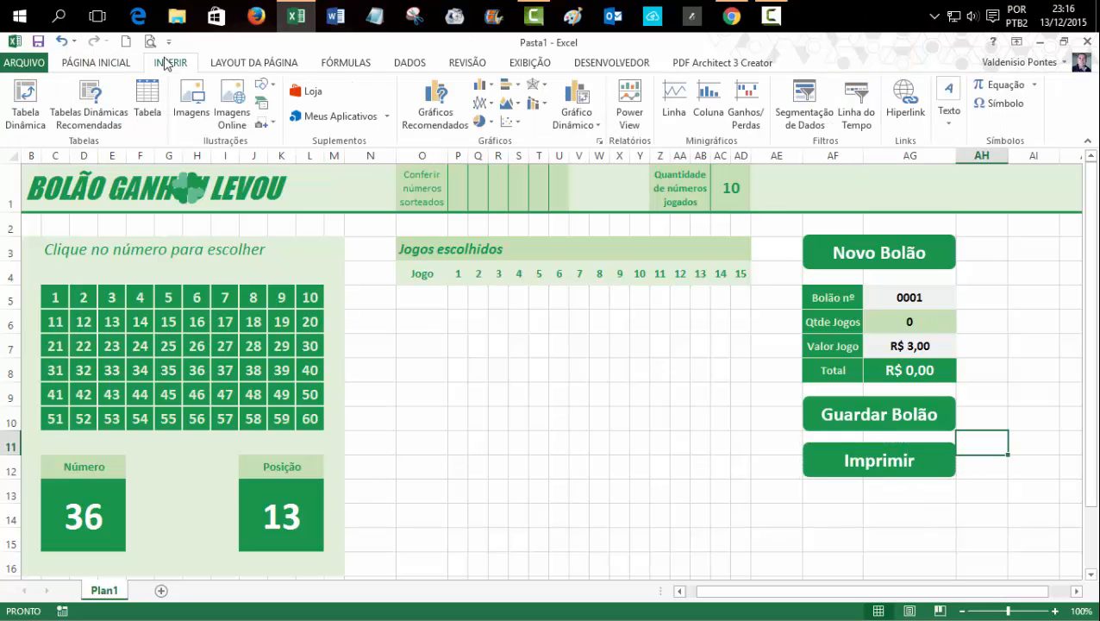
click(275, 86)
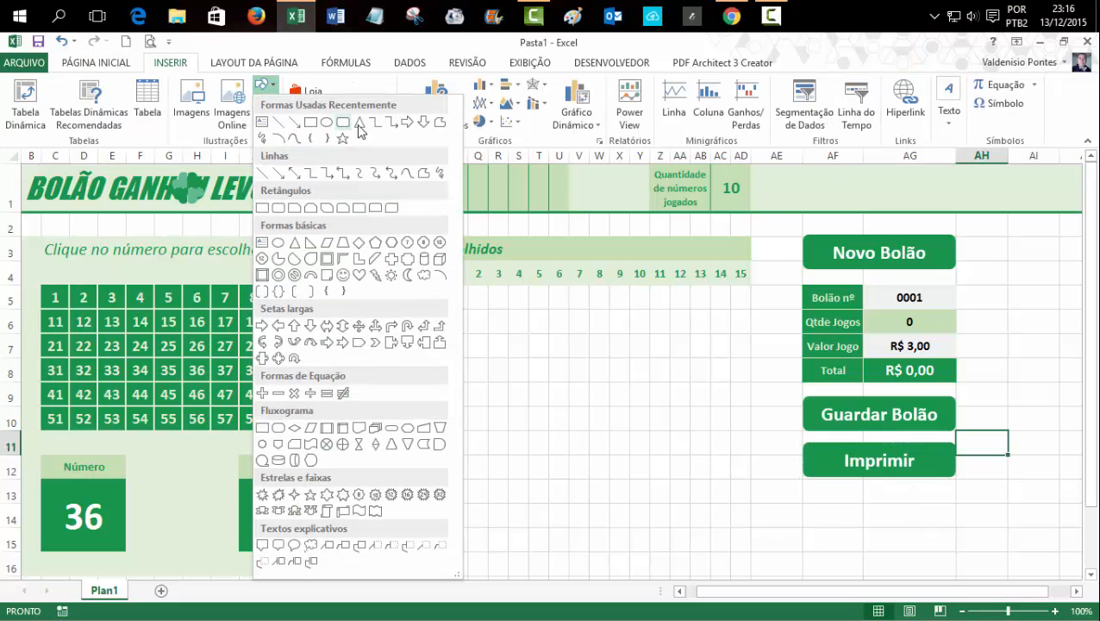
click(376, 208)
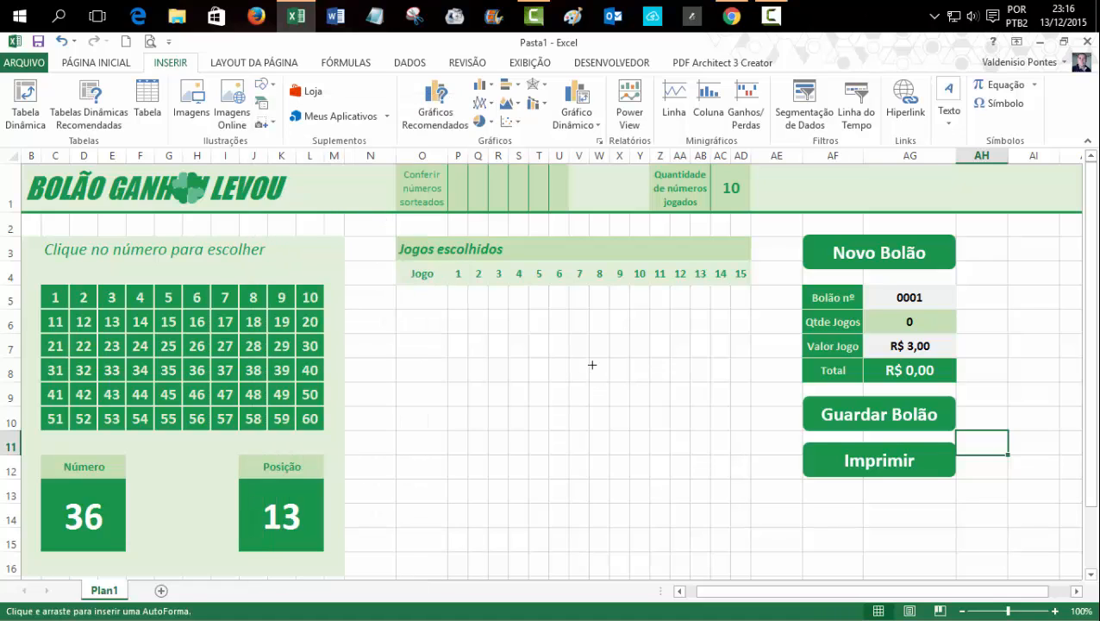
click(591, 364)
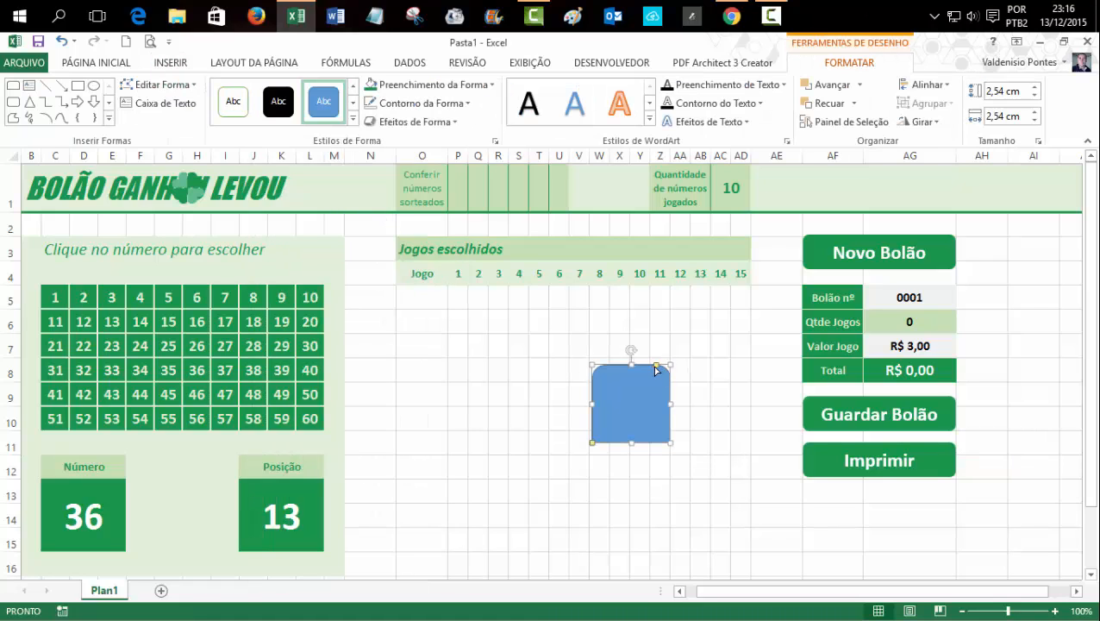
drag(675, 369, 683, 375)
drag(593, 445, 631, 446)
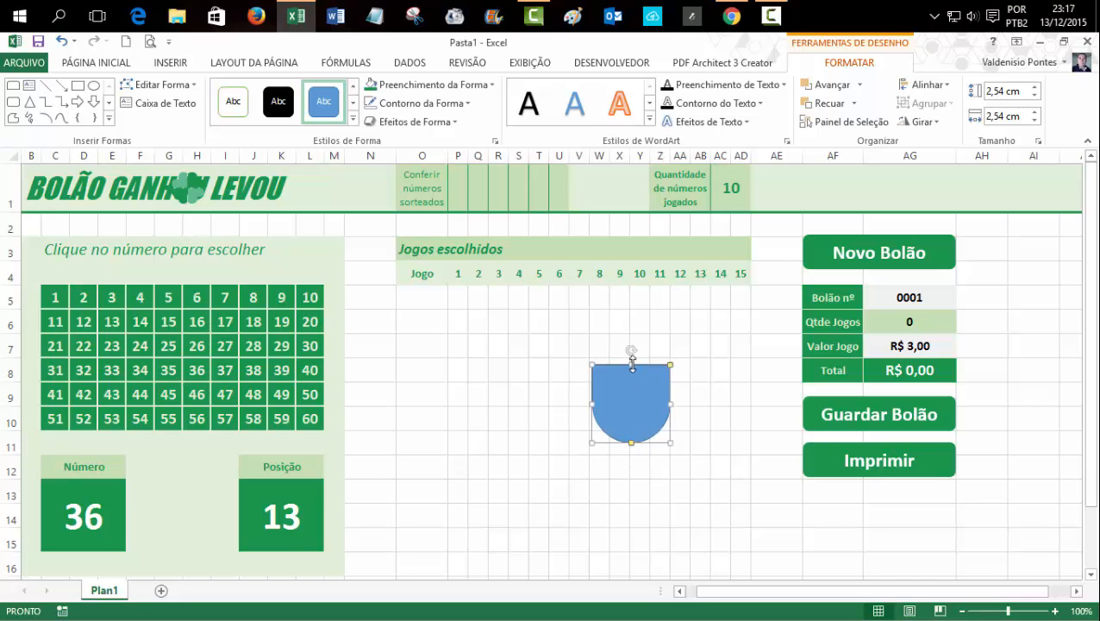
drag(632, 362, 632, 406)
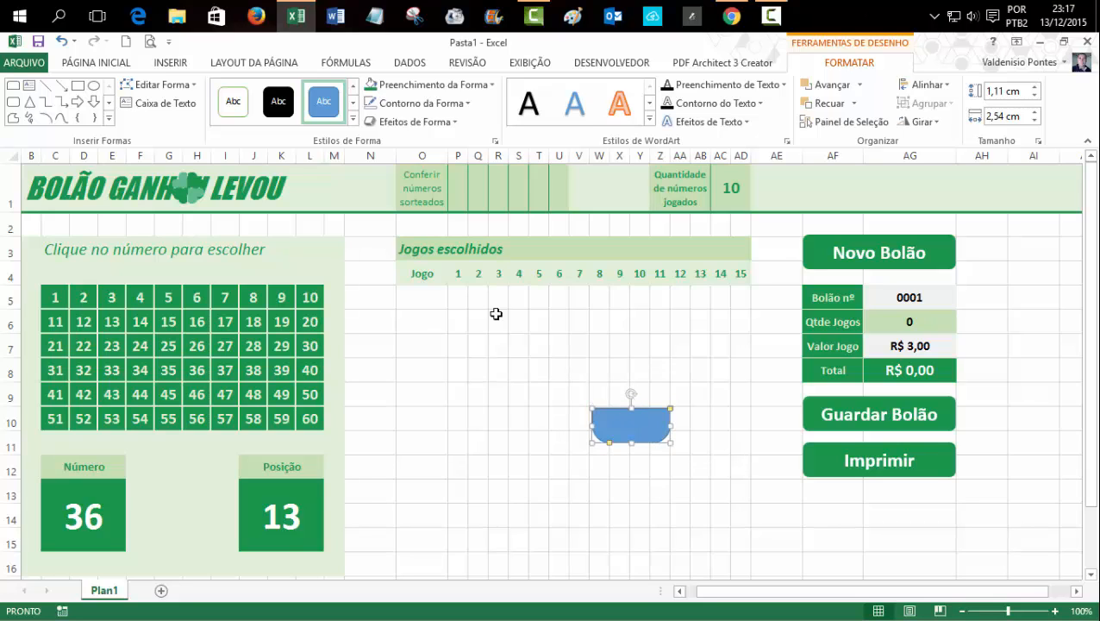
Step: Fill the new tab-like shape with light green and remove its outline
click(405, 85)
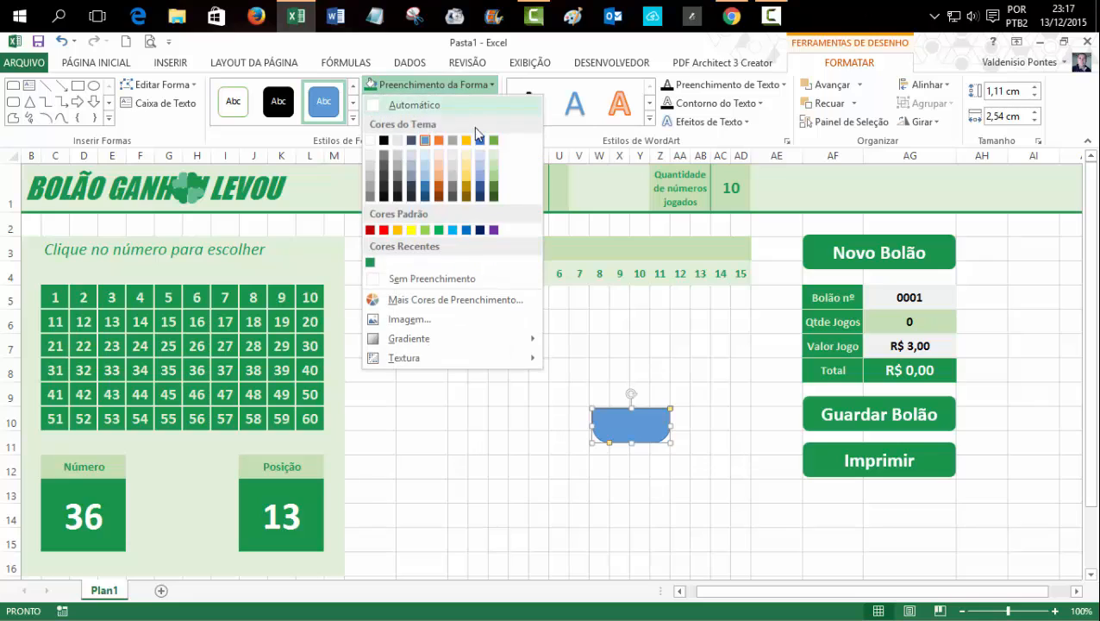
click(495, 167)
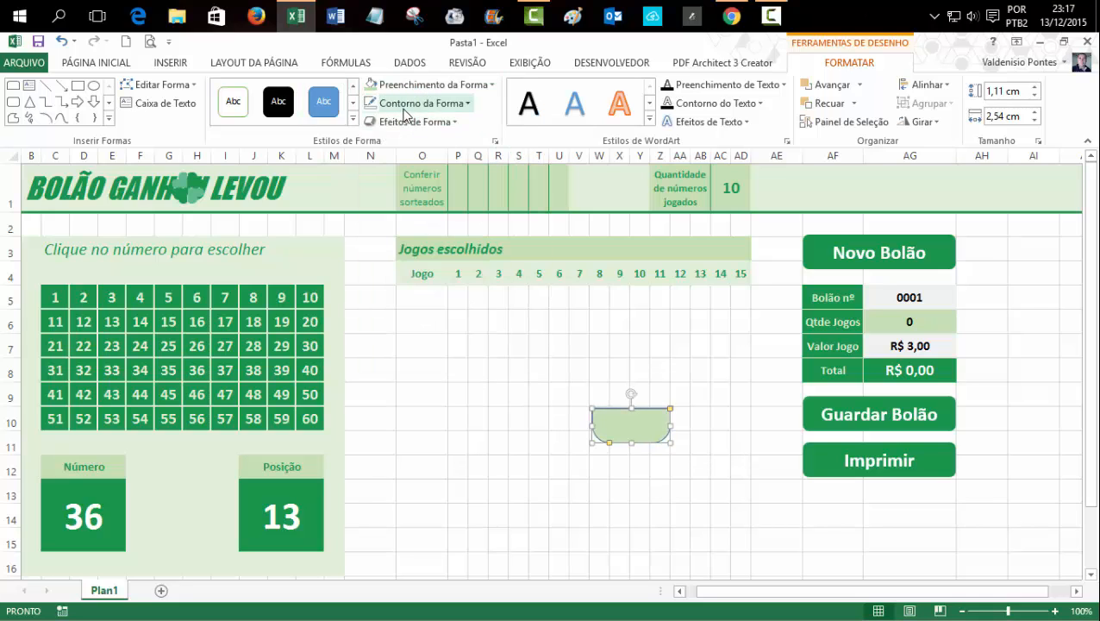
click(371, 104)
click(369, 108)
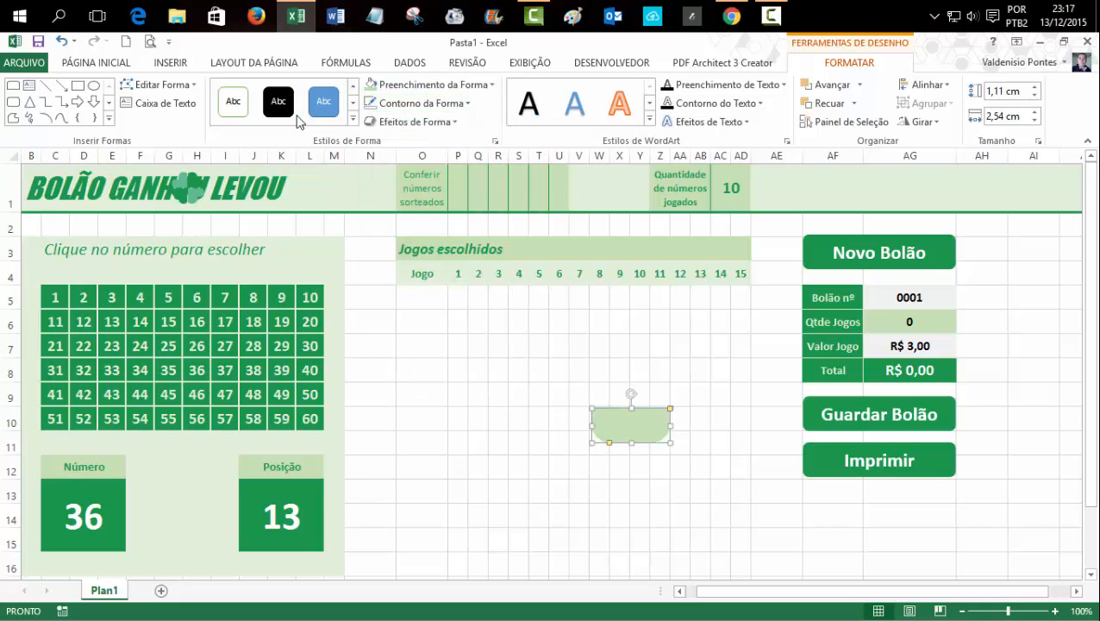
Step: Label the light green shape "Tela" in dark green 14 pt text, centred horizontally and vertically
click(88, 64)
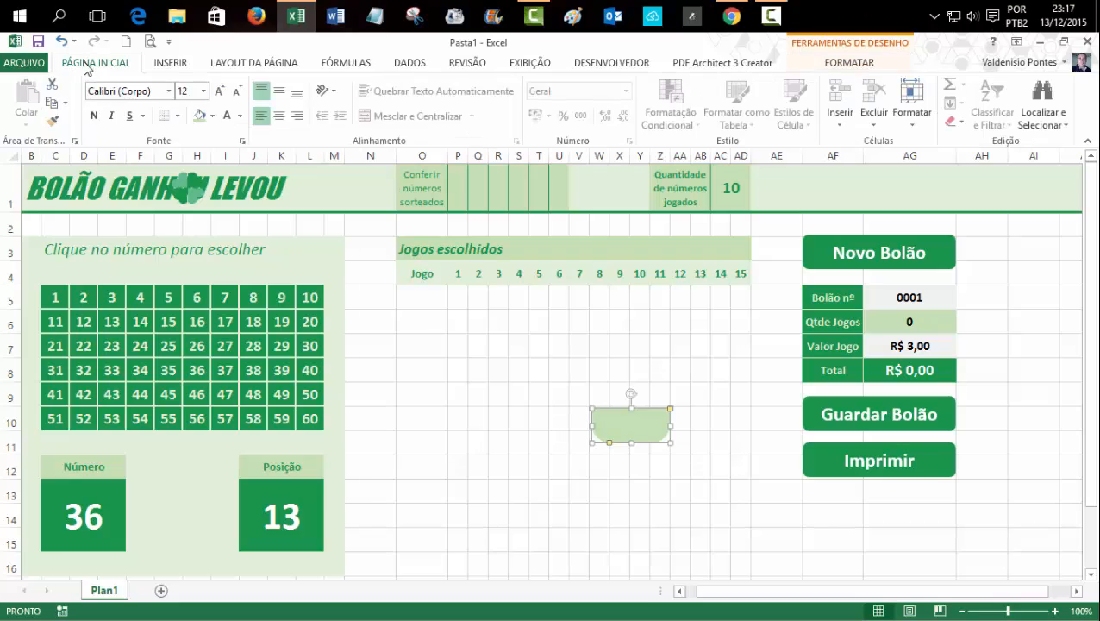
click(220, 92)
click(238, 117)
click(228, 295)
click(278, 115)
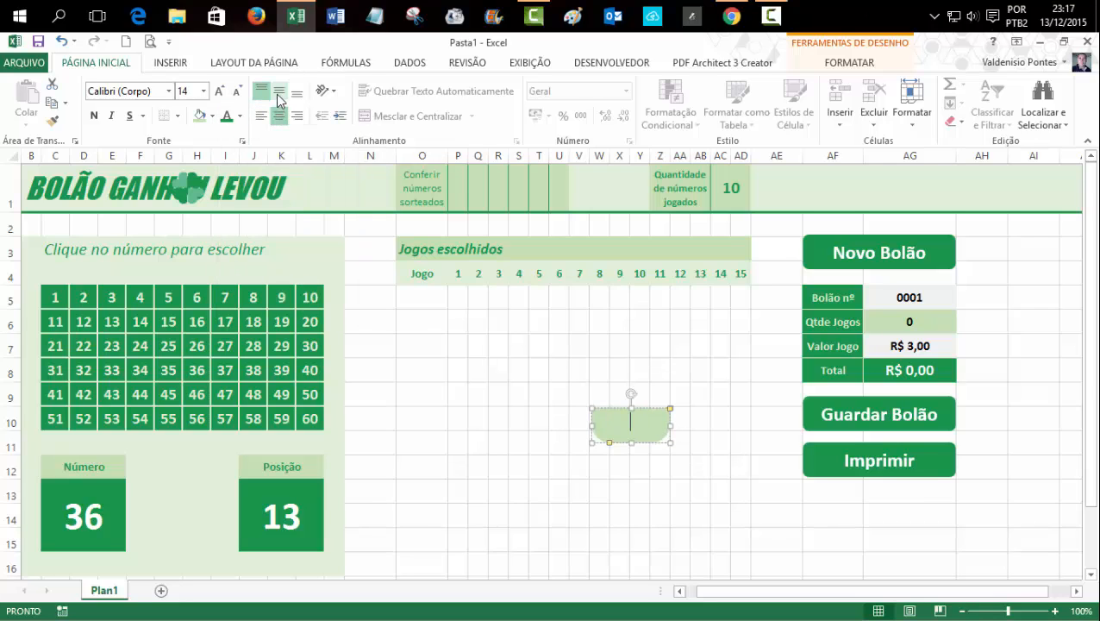
click(278, 91)
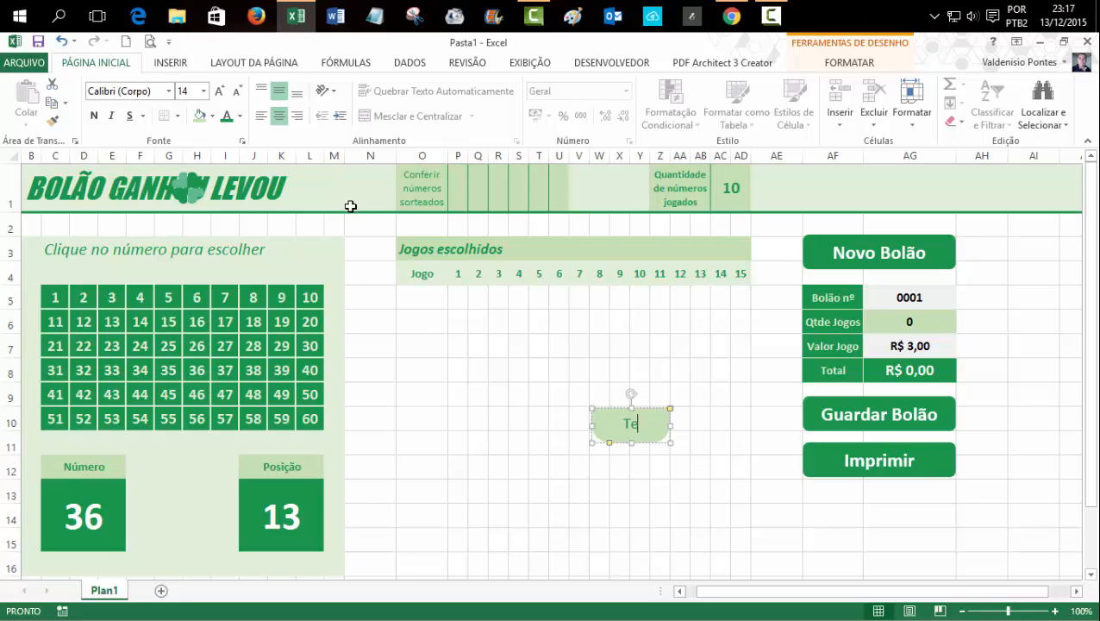
text(la)
Step: Move the "Tela" shape into the header band above the "Novo Bolão" button, against the sheet's upper edge
mouse_move(638, 438)
mouse_down()
mouse_move(764, 362)
mouse_move(872, 201)
mouse_move(925, 186)
mouse_move(919, 193)
mouse_up()
click(1030, 277)
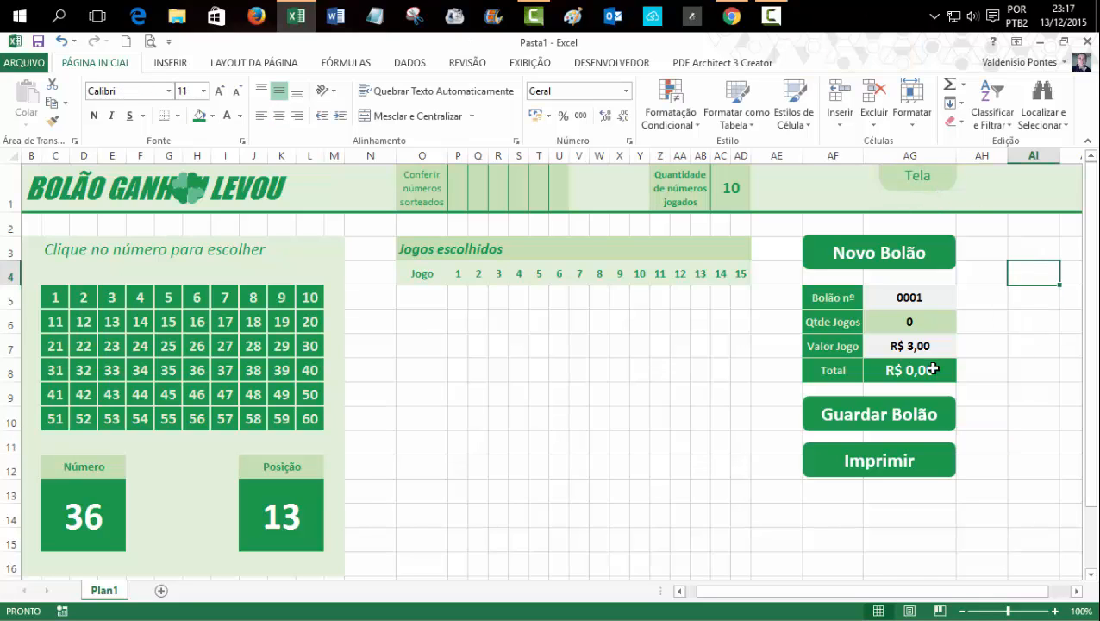
click(582, 466)
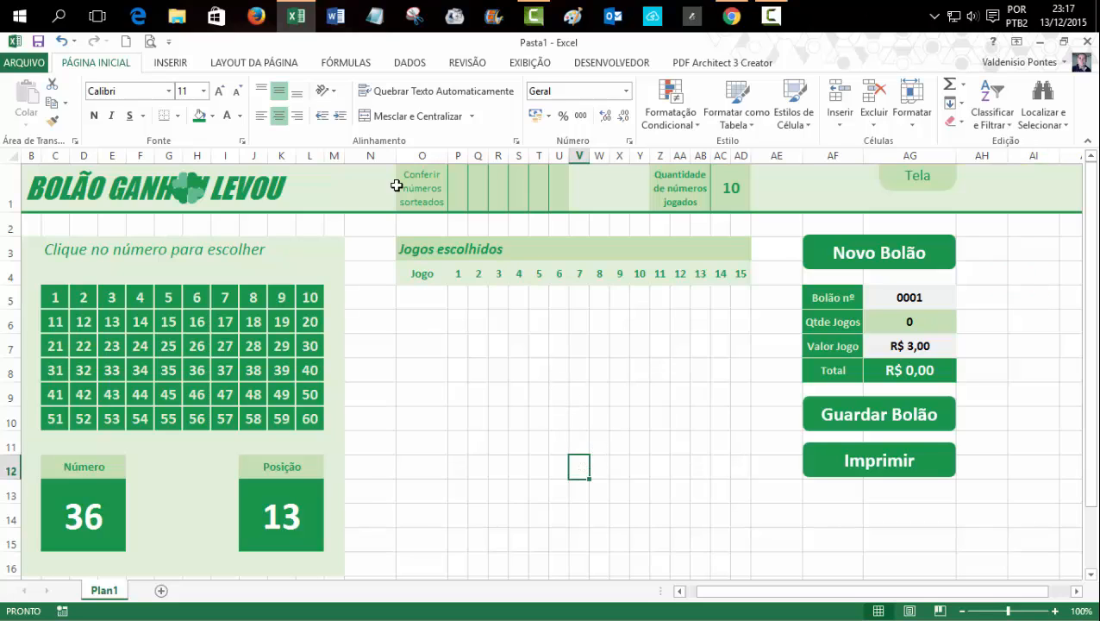
Step: Hide the sheet's headings and gridlines, and set the ribbon to hide automatically
click(523, 65)
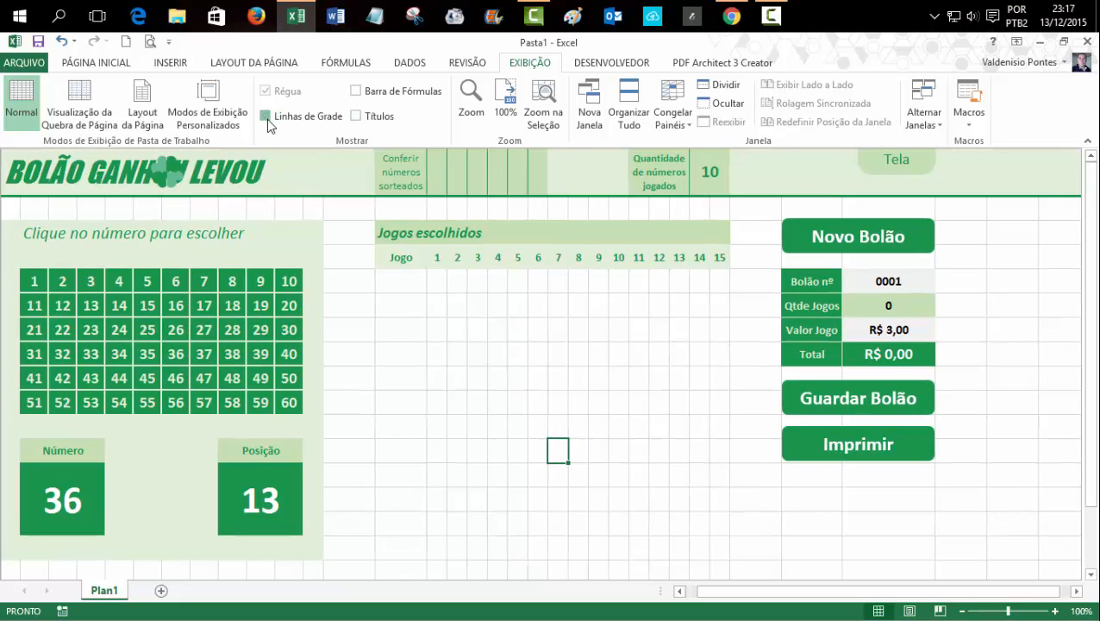
click(266, 117)
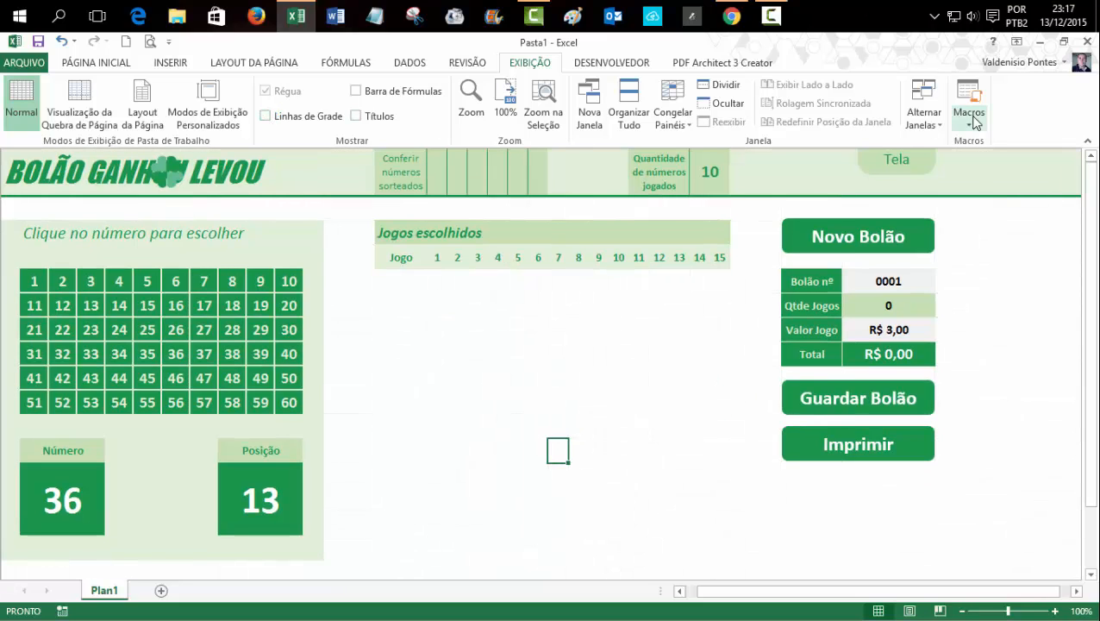
click(1016, 42)
click(1002, 74)
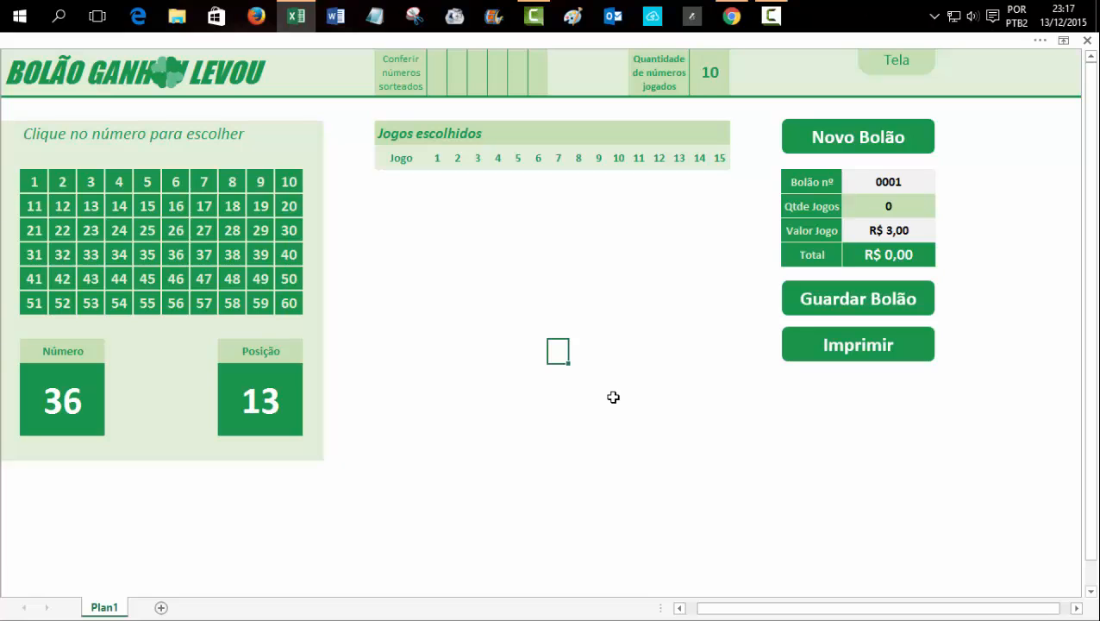
Step: Move the clover picture off the "BOLÃO GANHOU LEVOU" title to just after its last word
click(677, 607)
click(649, 398)
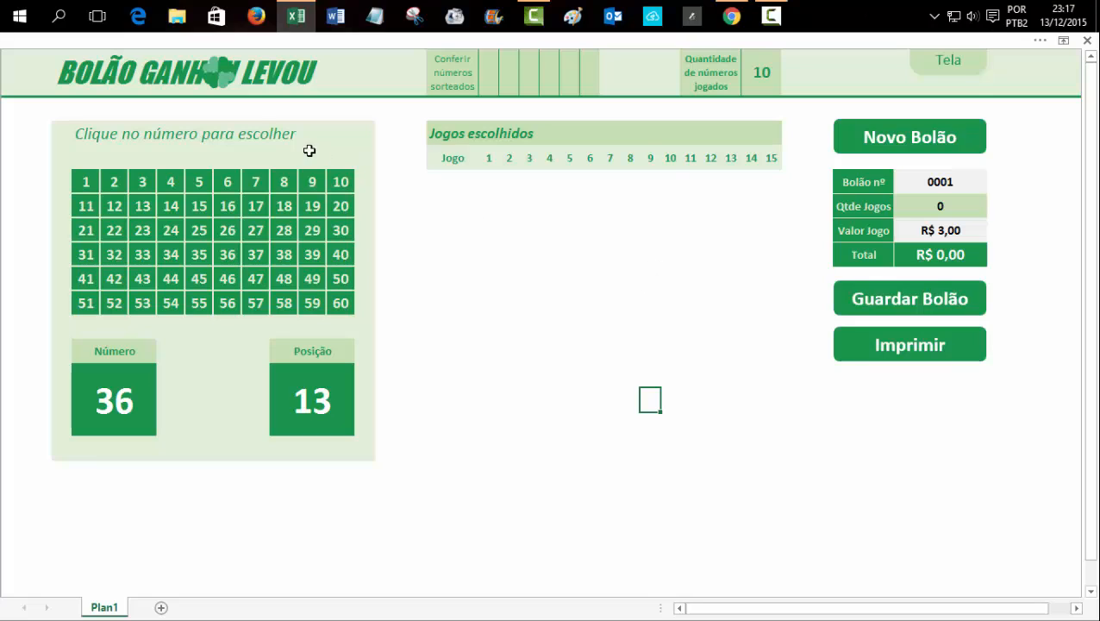
drag(223, 75, 349, 76)
click(729, 345)
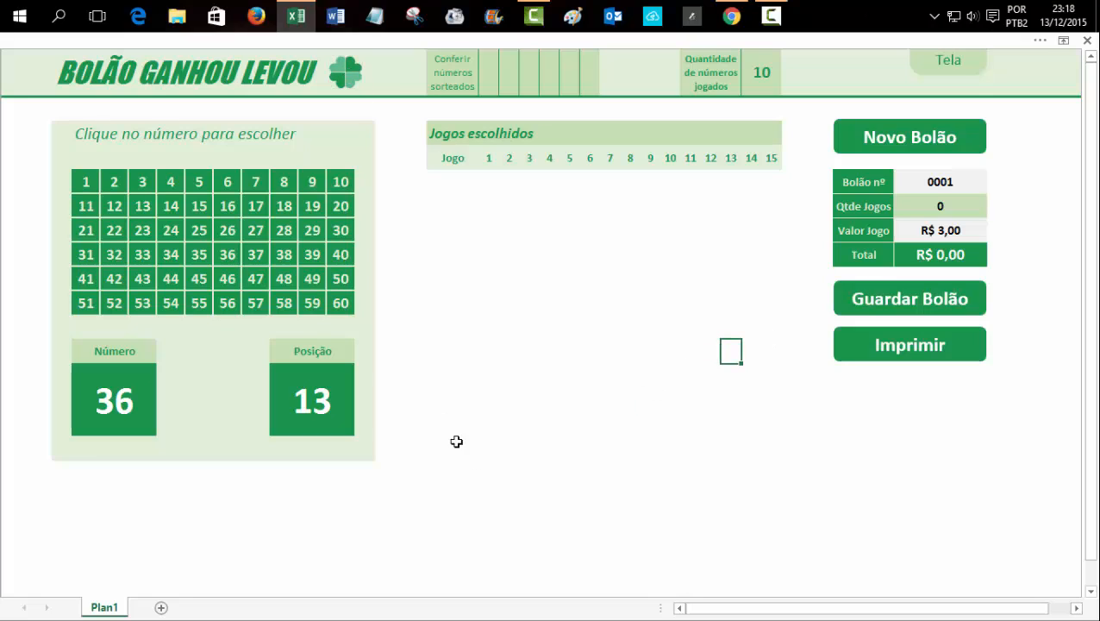
Step: Restore the ribbon display to show both tabs and commands
click(1063, 41)
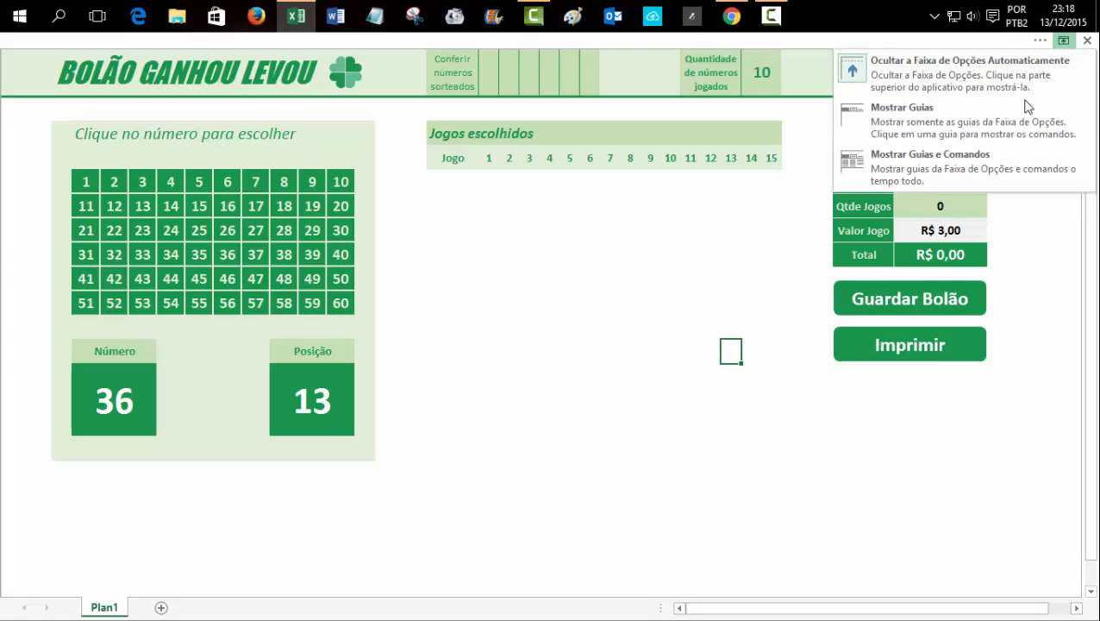
click(977, 159)
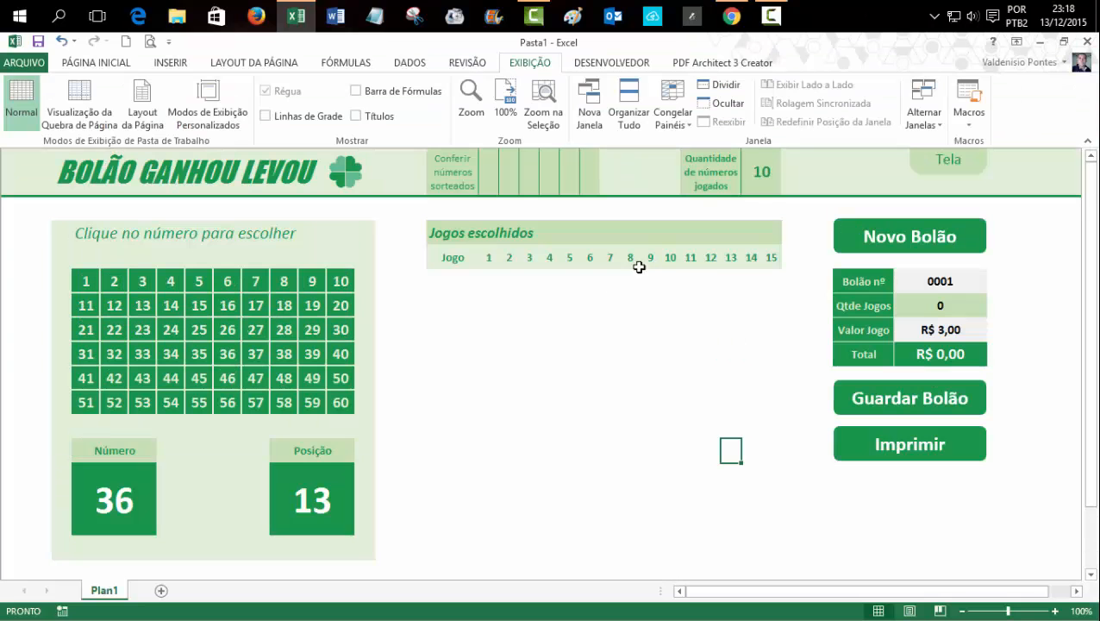
Step: Save the workbook as a macro-enabled Excel workbook named BOLAO in the computer's VIDEO-AULA » PROJETOS folder
click(38, 41)
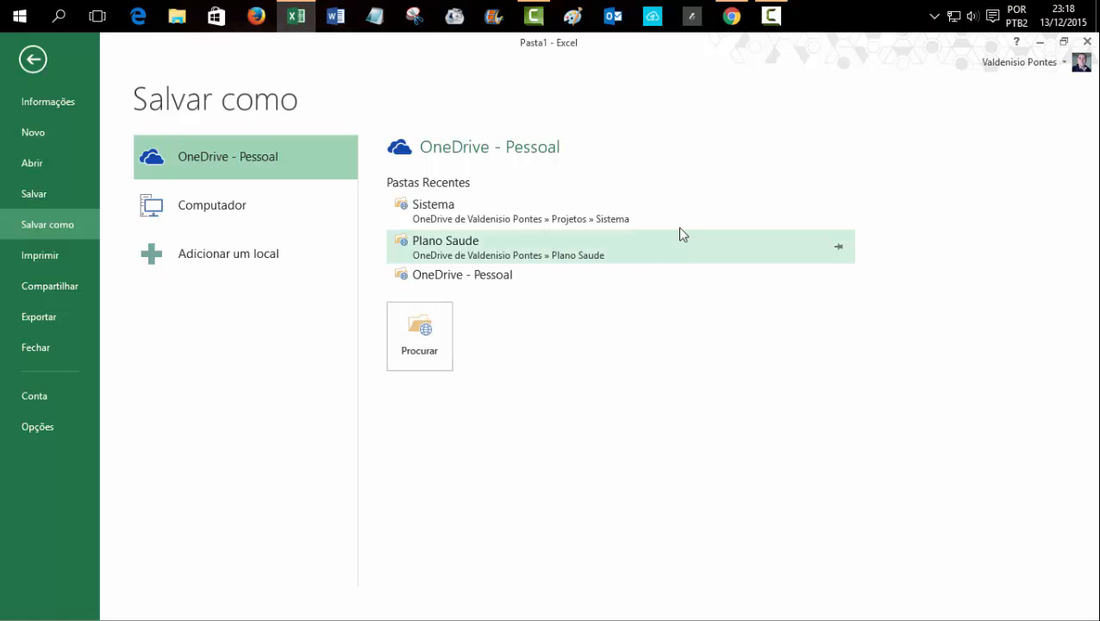
click(241, 215)
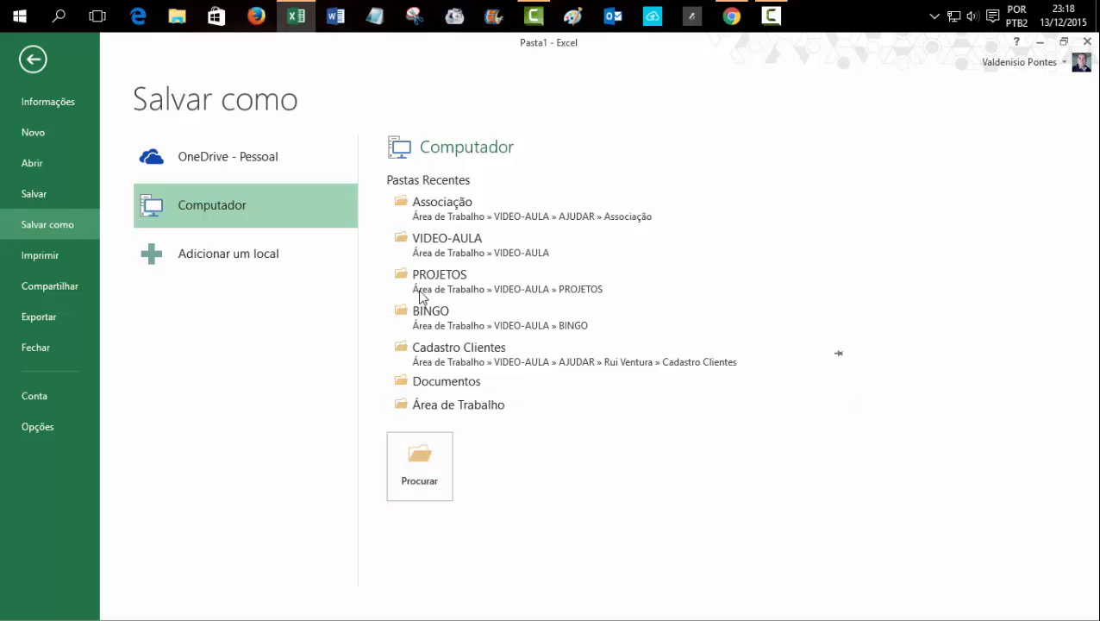
click(441, 250)
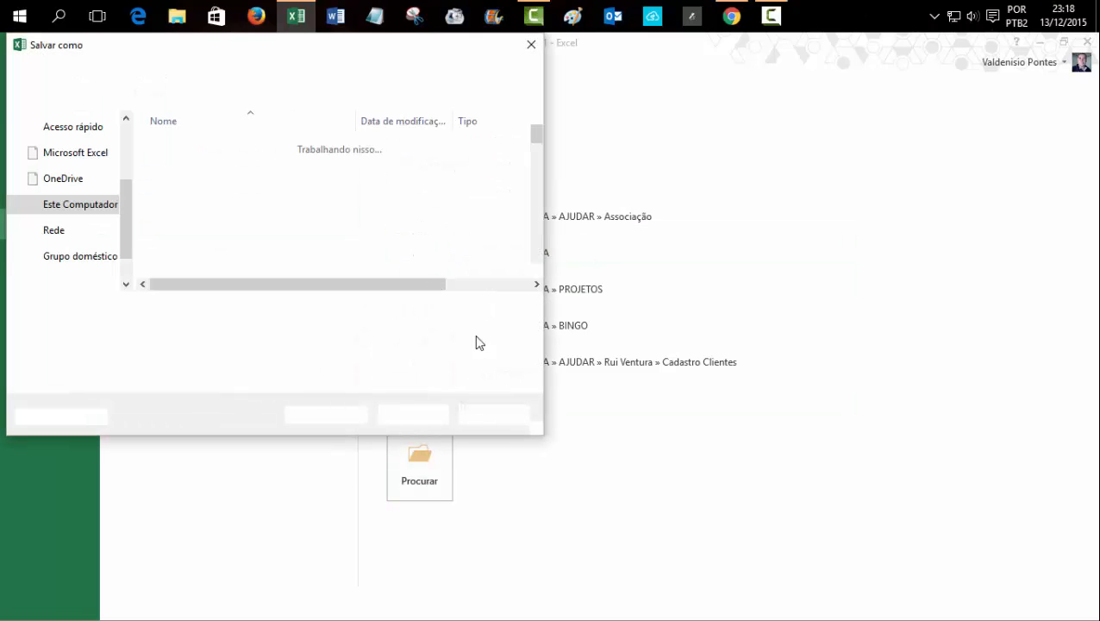
click(518, 415)
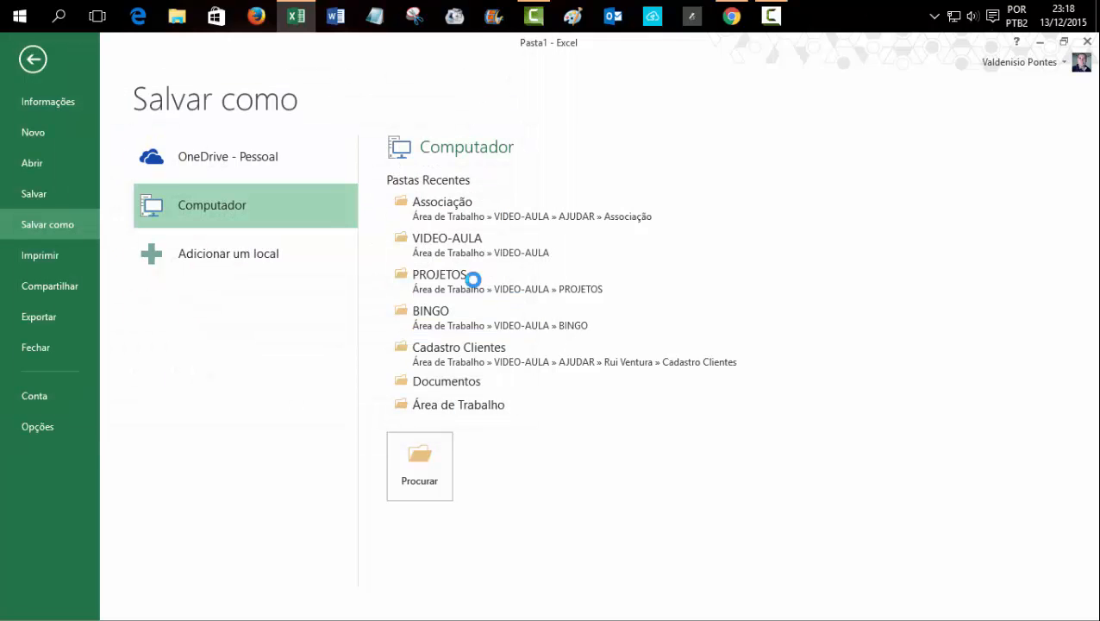
click(446, 281)
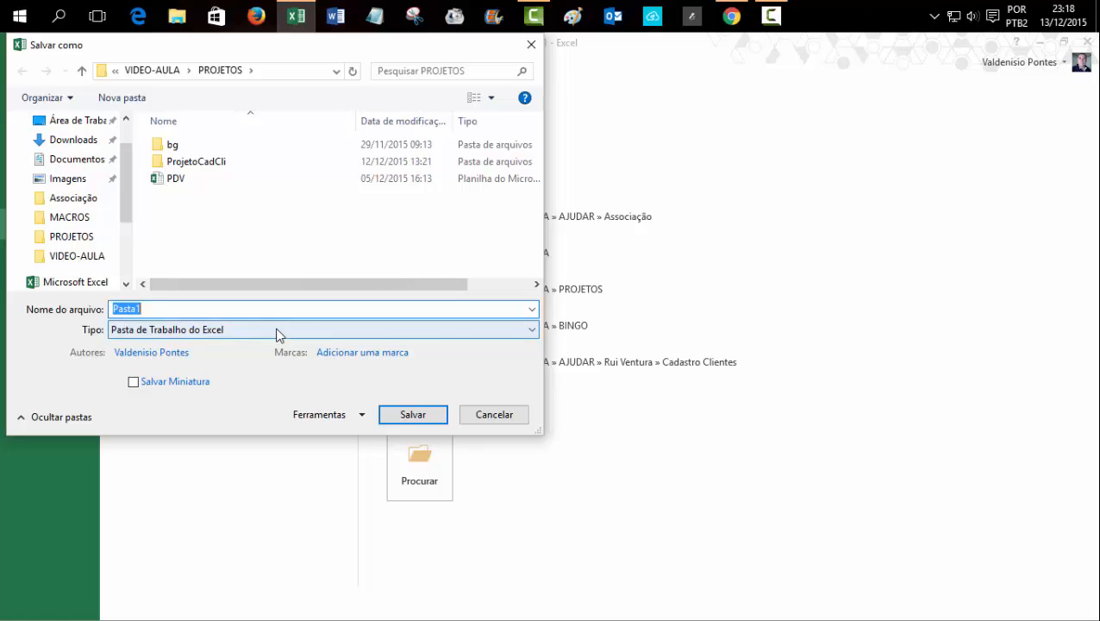
click(277, 333)
click(280, 21)
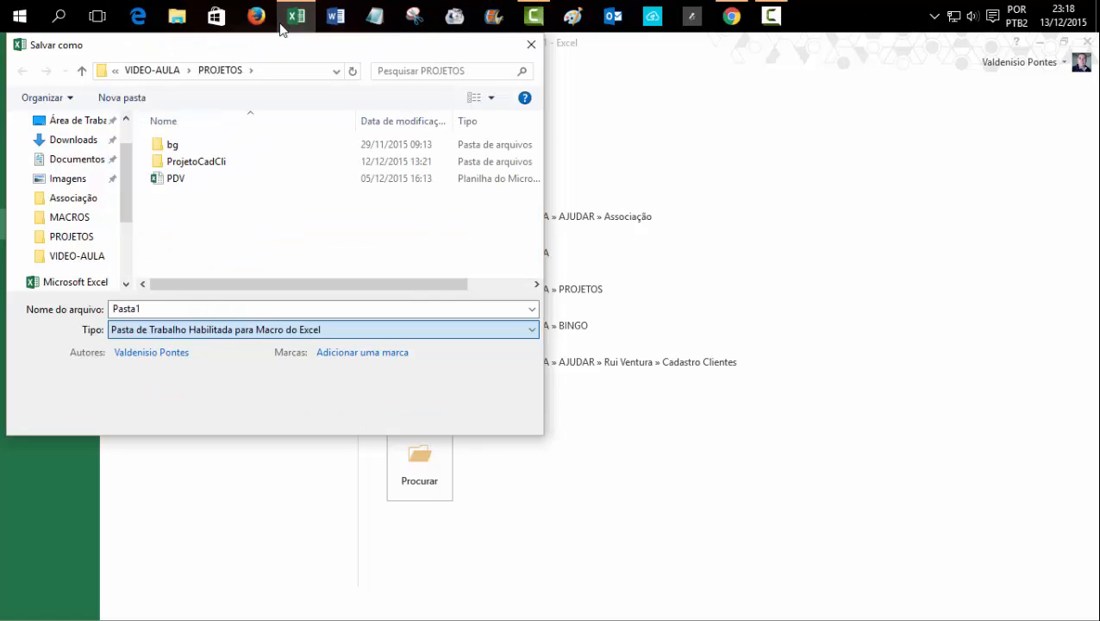
click(159, 307)
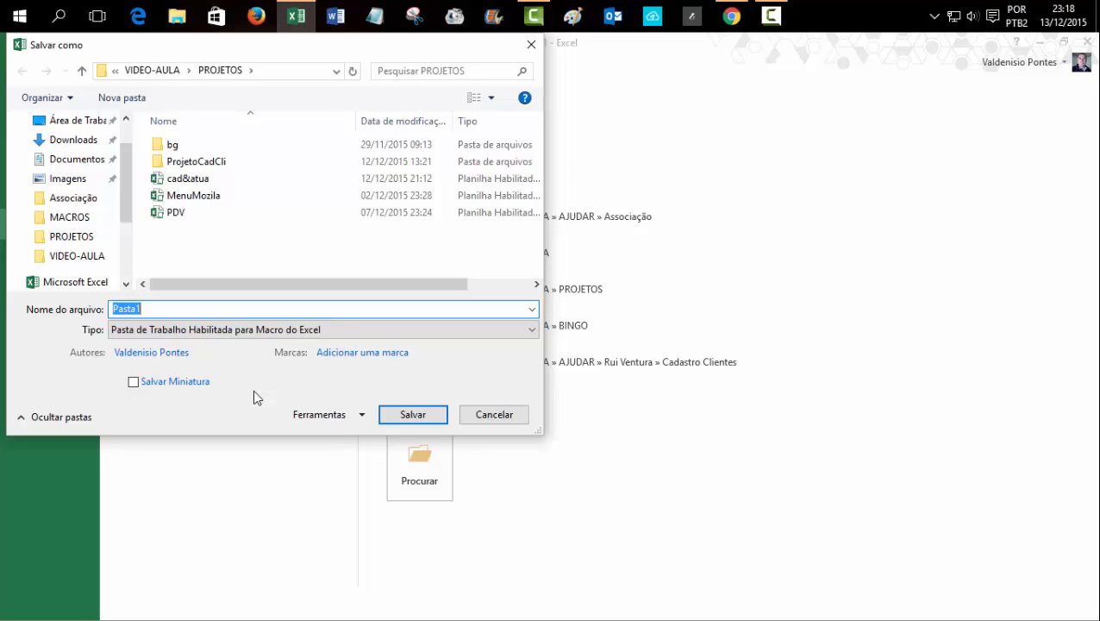
text(BOLAO)
click(432, 415)
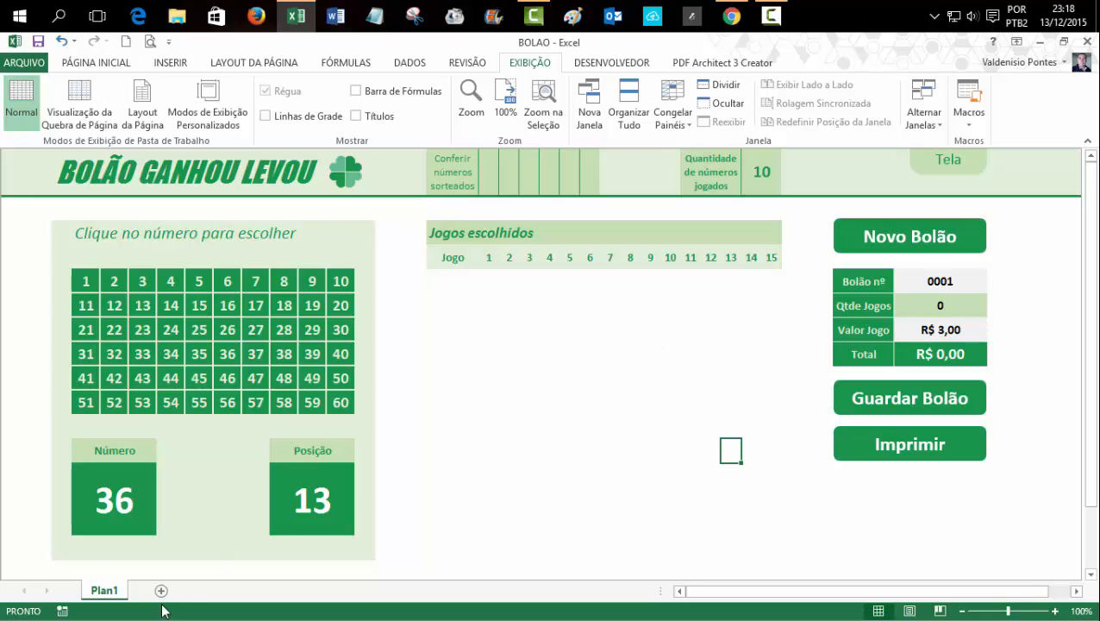
Step: Rename the Plan1 sheet as BOLAO
double_click(115, 590)
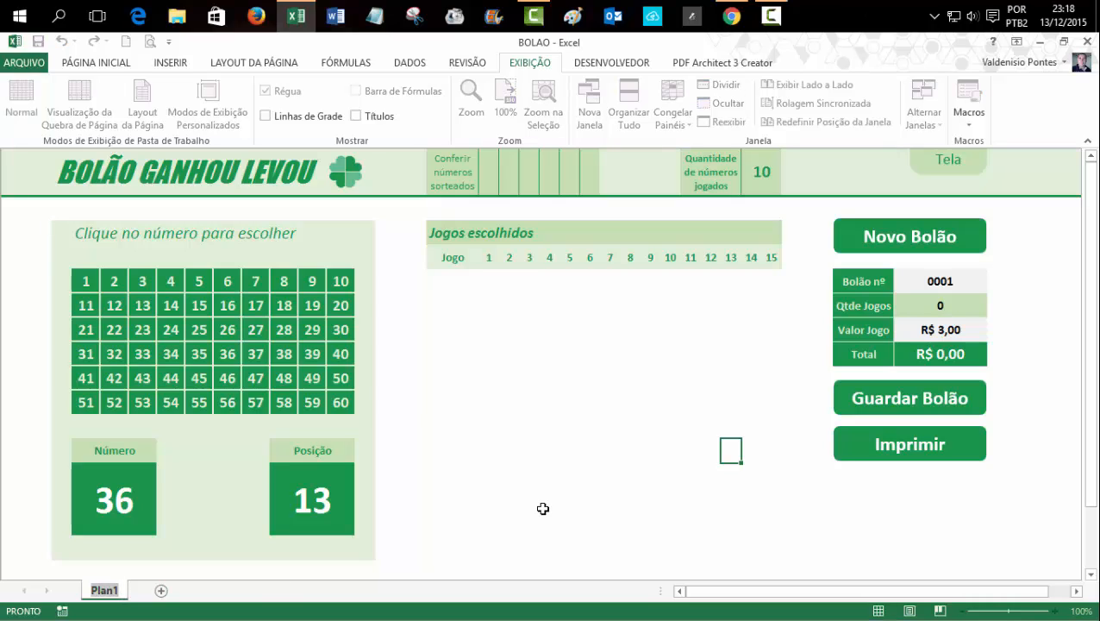
text(BOLAO)
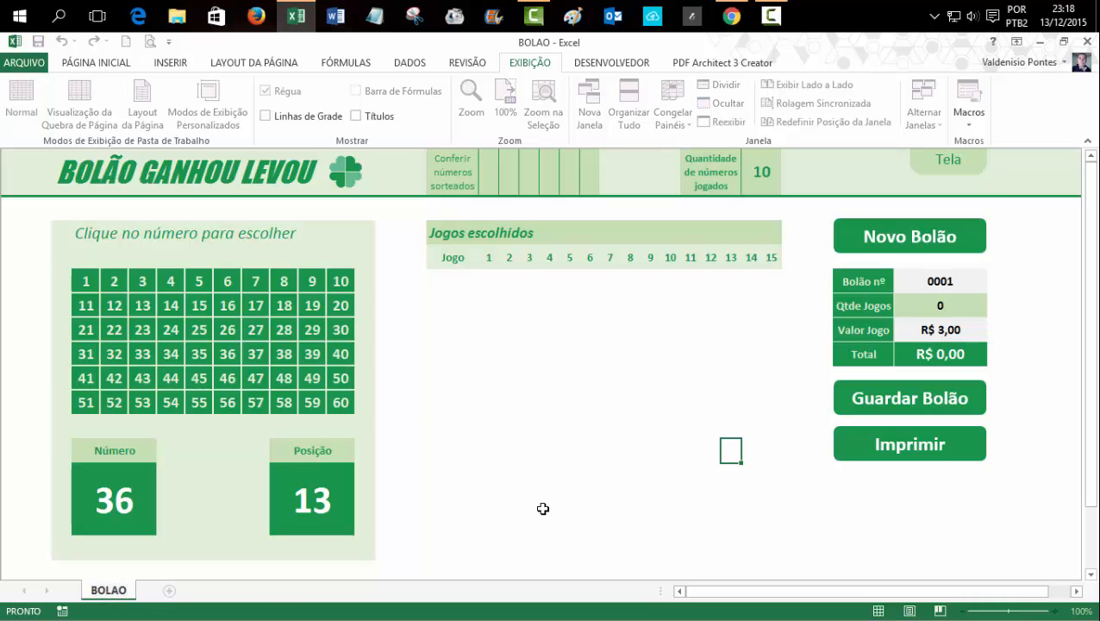
key(Return)
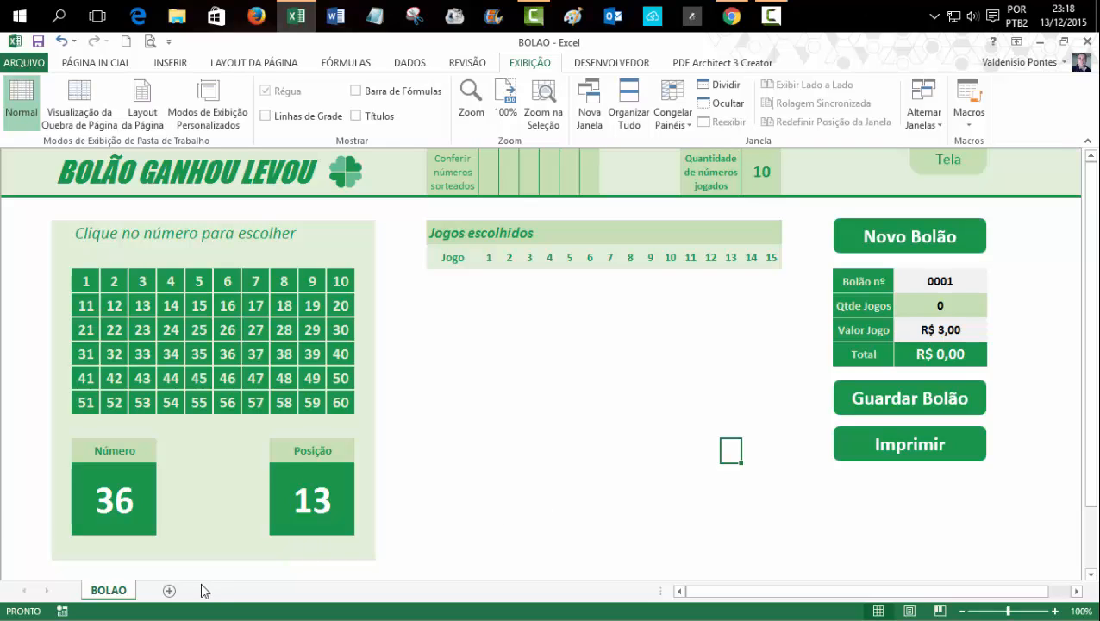
Step: Add a new sheet after BOLAO and name it BANCO DE DADOS
click(168, 591)
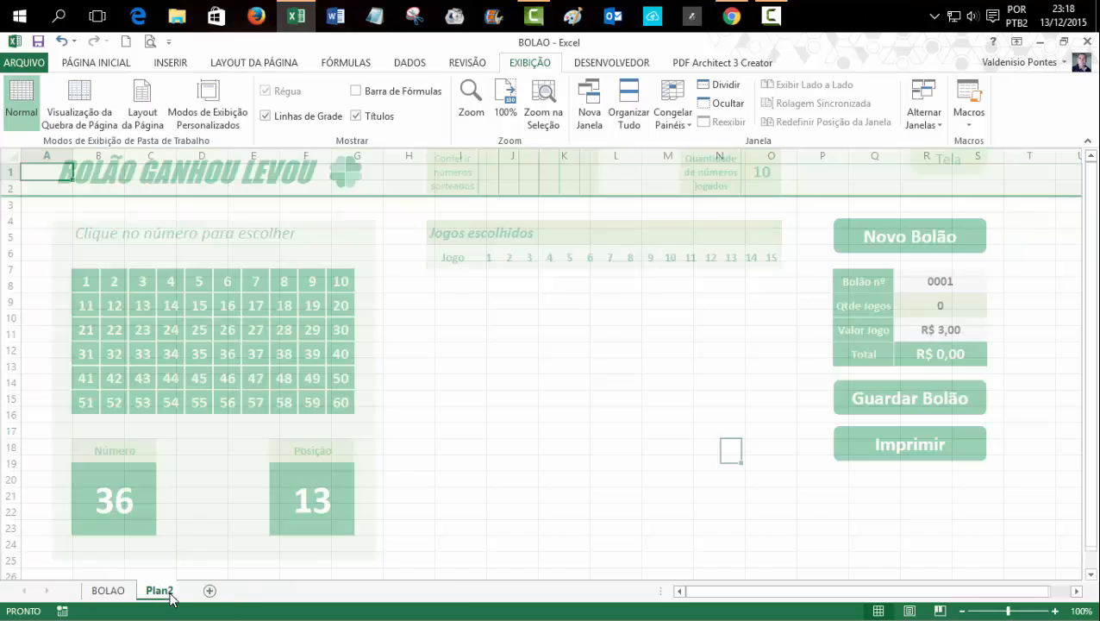
double_click(164, 591)
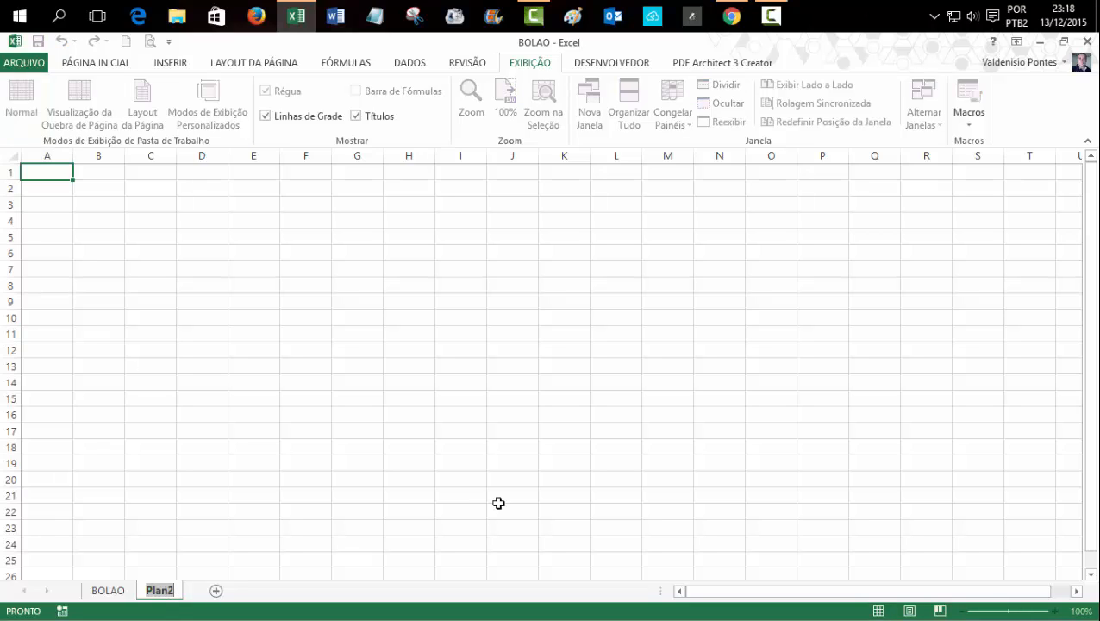
text(BA)
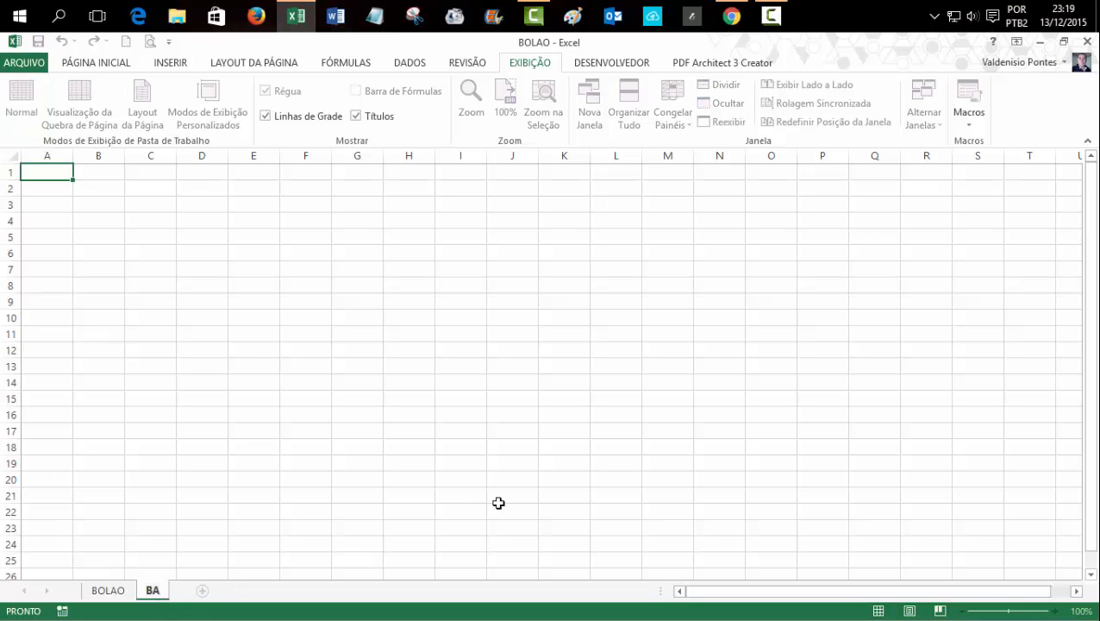
text(NCO DE DA)
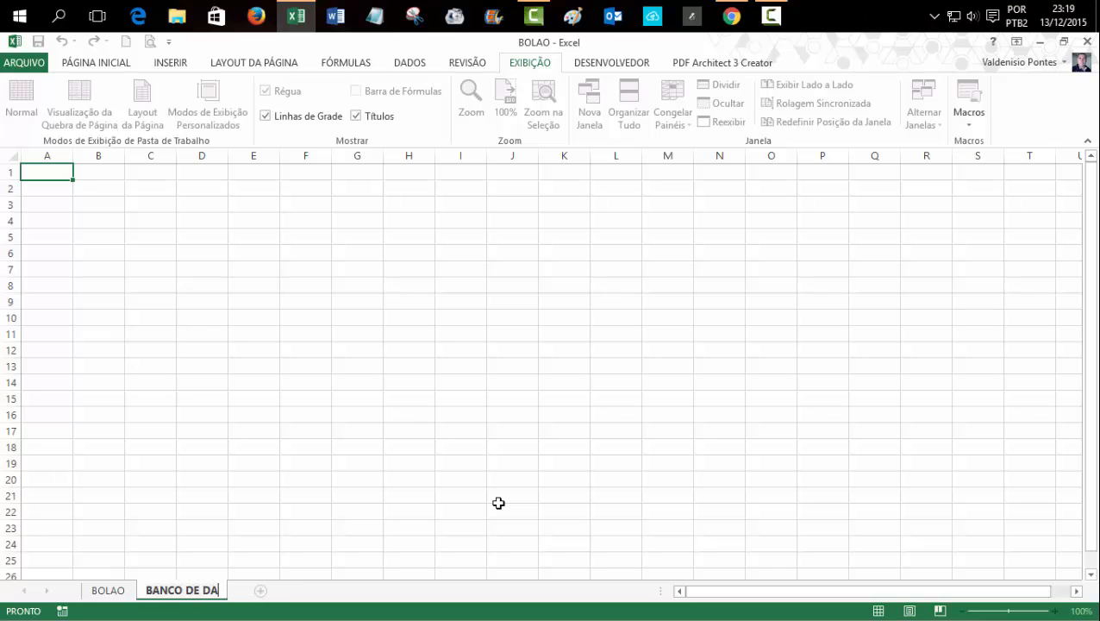
text(DOS)
key(Return)
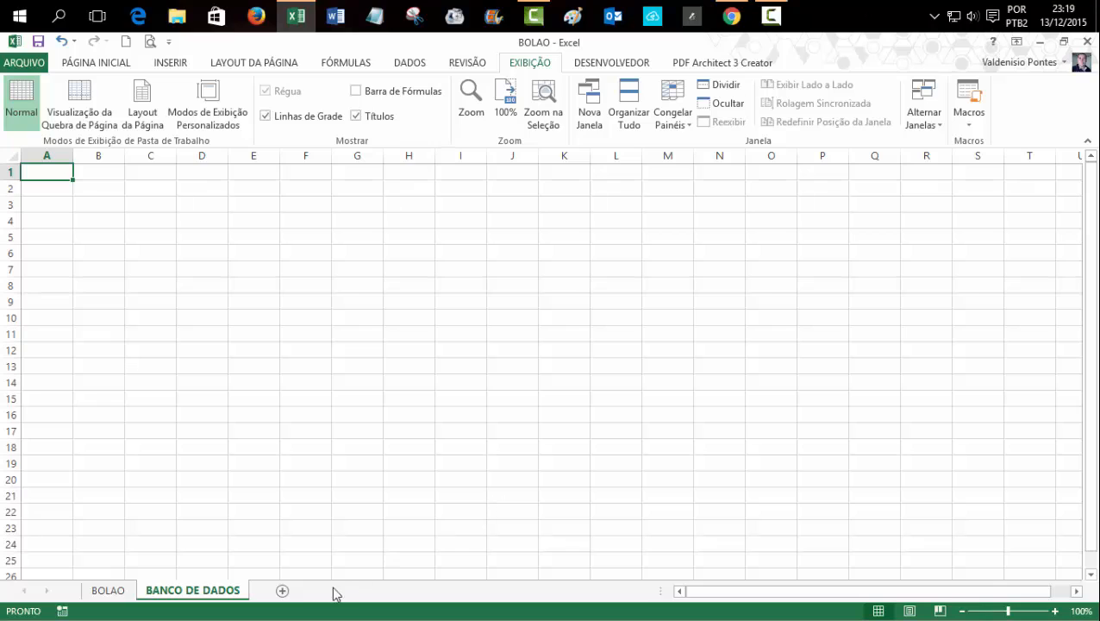
Step: Add a third sheet after BANCO DE DADOS and name it IMPRESSAO
click(282, 591)
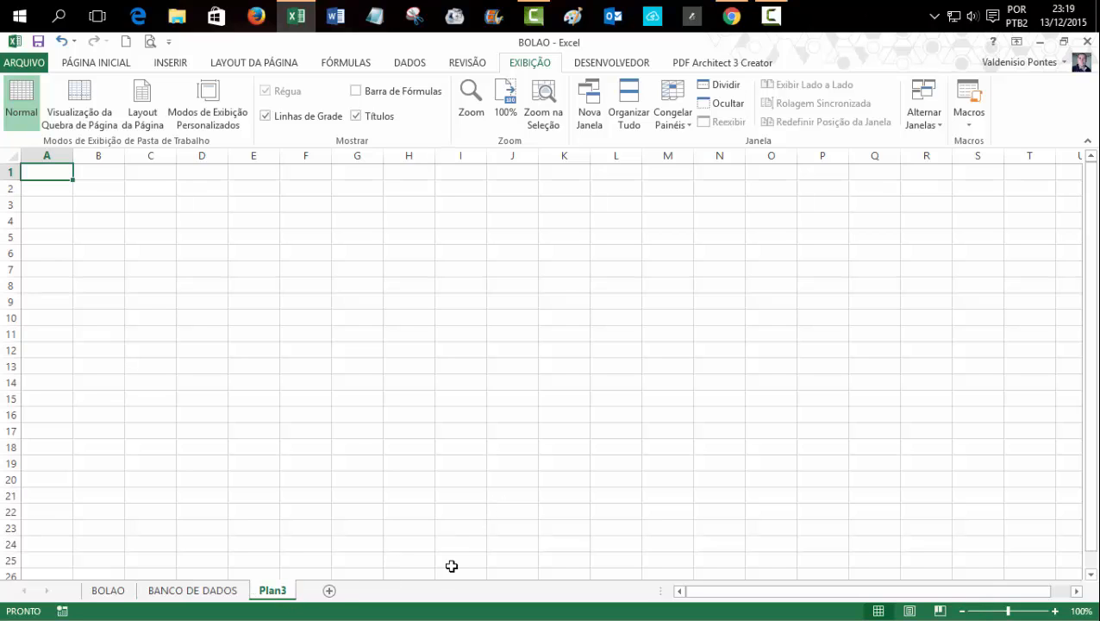
double_click(274, 591)
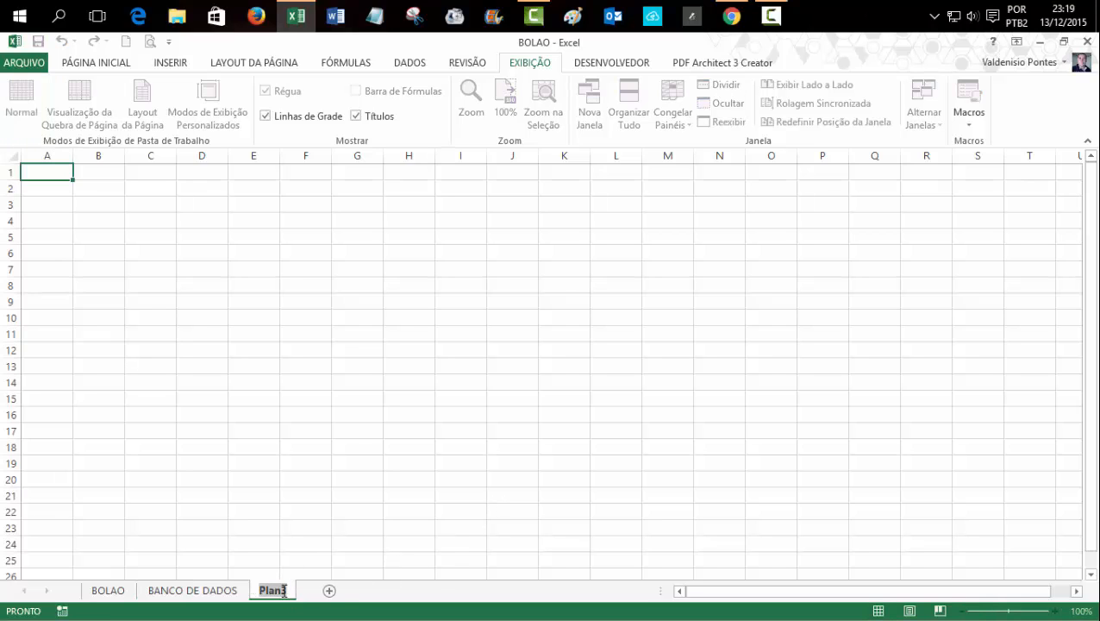
text(IMPRESS)
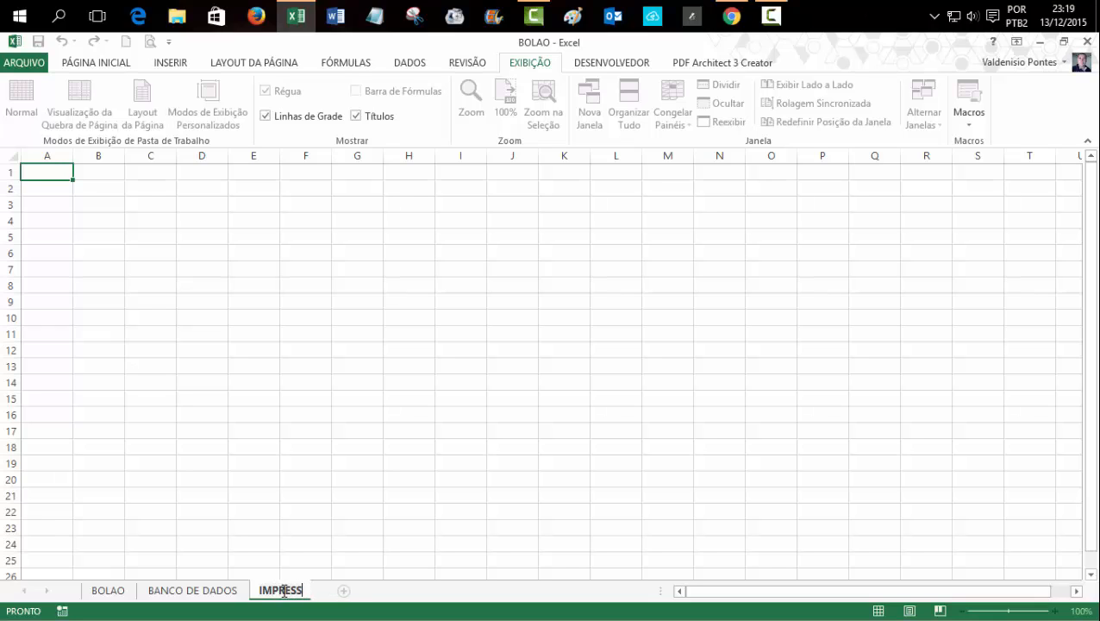
text(AO)
key(Return)
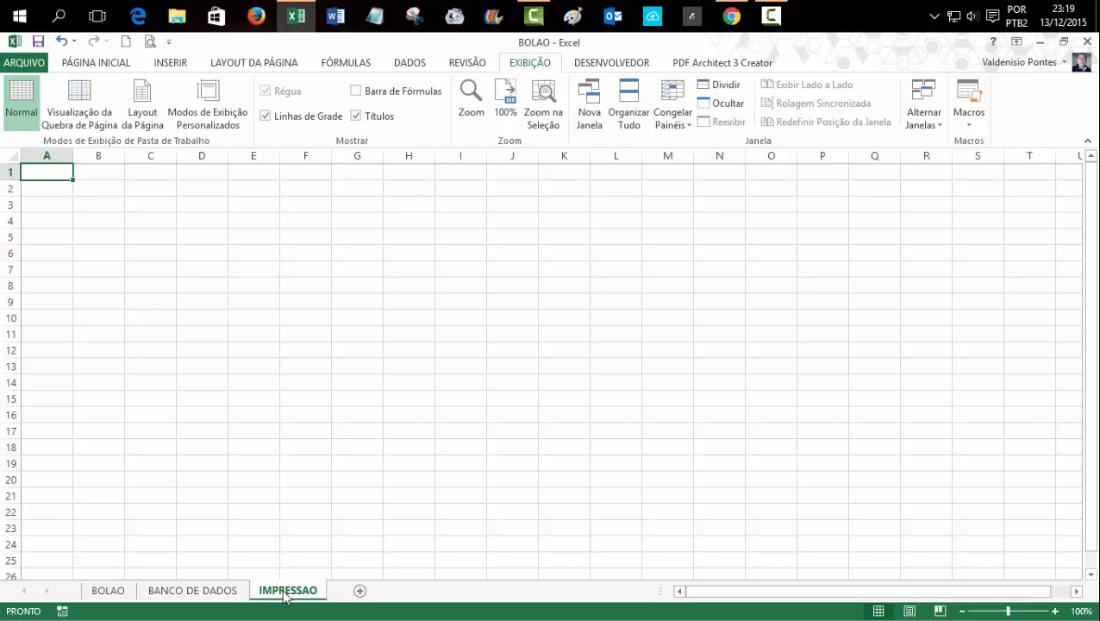
Step: Show the row and column headings on the BOLAO sheet
click(200, 593)
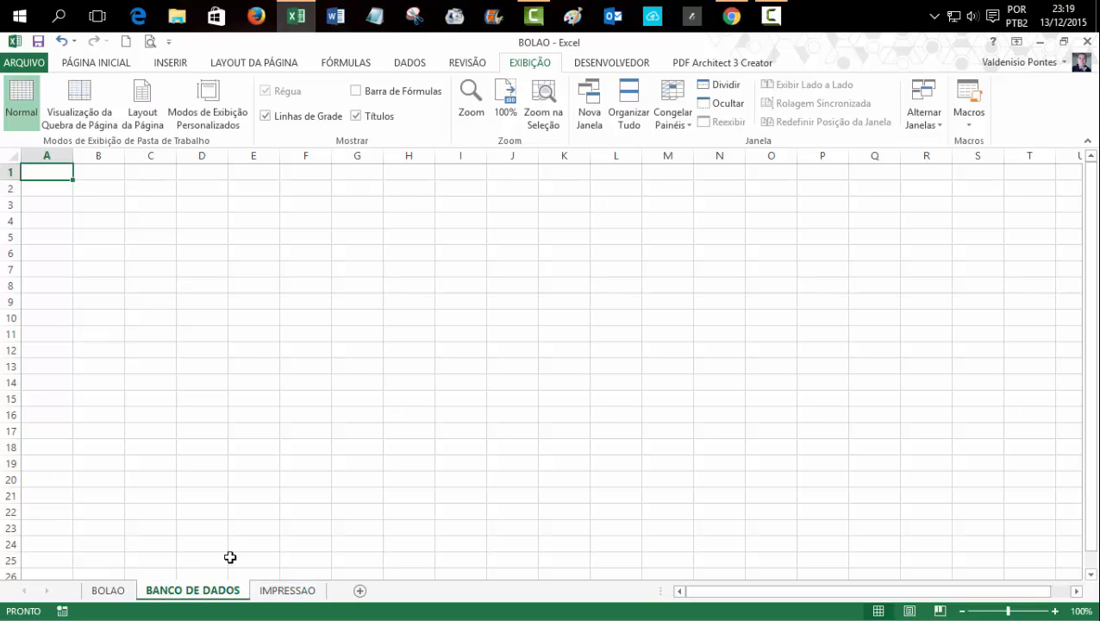
click(131, 591)
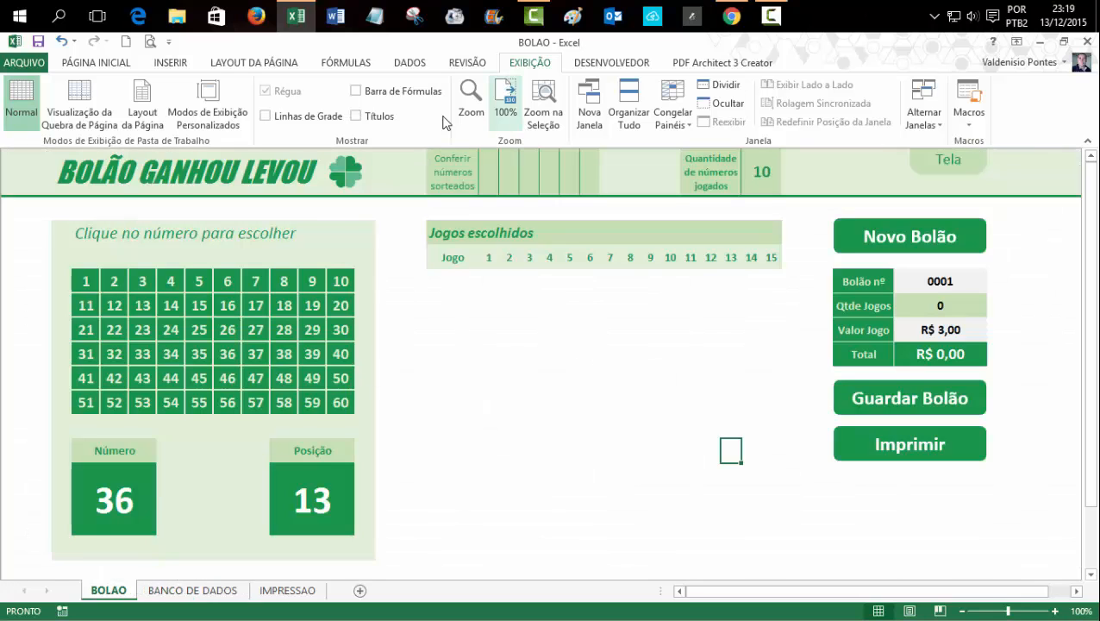
click(385, 116)
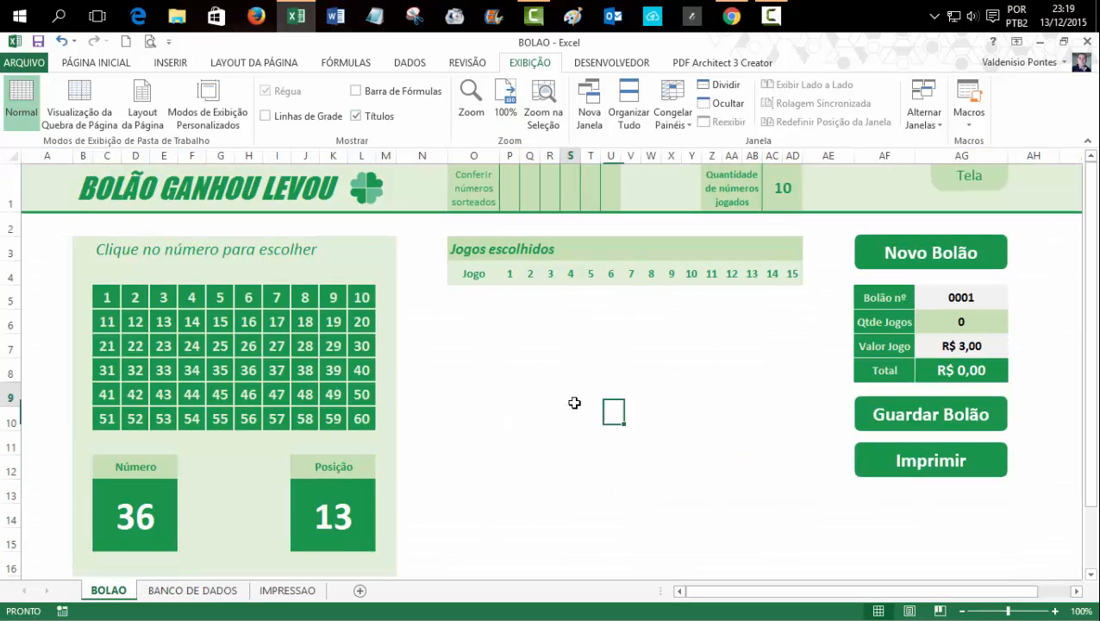
Step: Copy the whole header row 1 of the BOLAO sheet into row 1 of BANCO DE DADOS
click(5, 186)
key(ctrl+c)
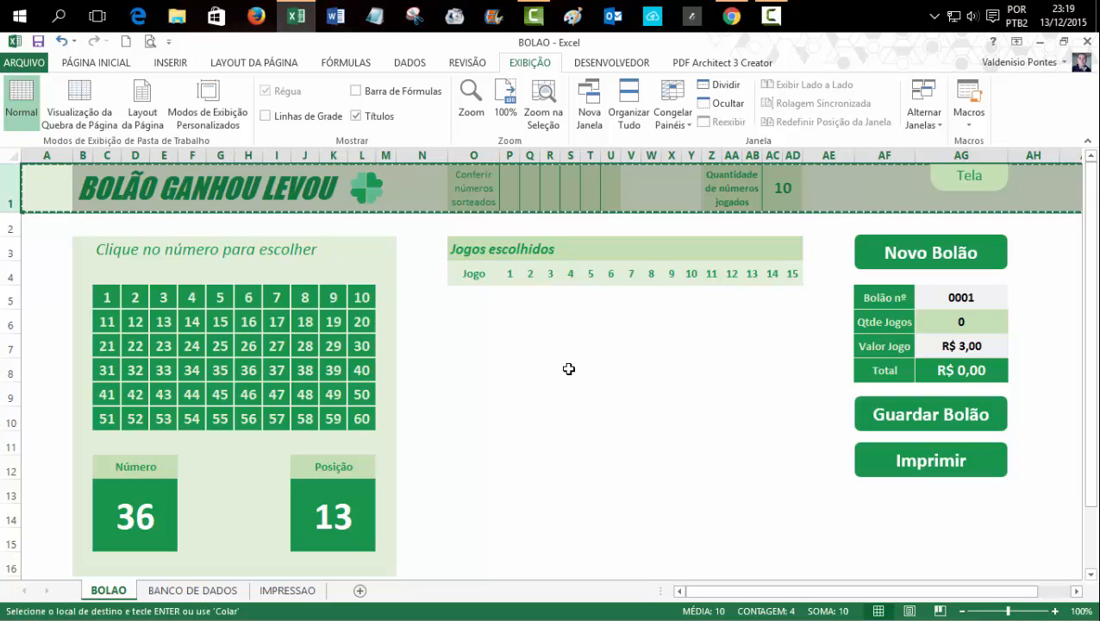
click(211, 593)
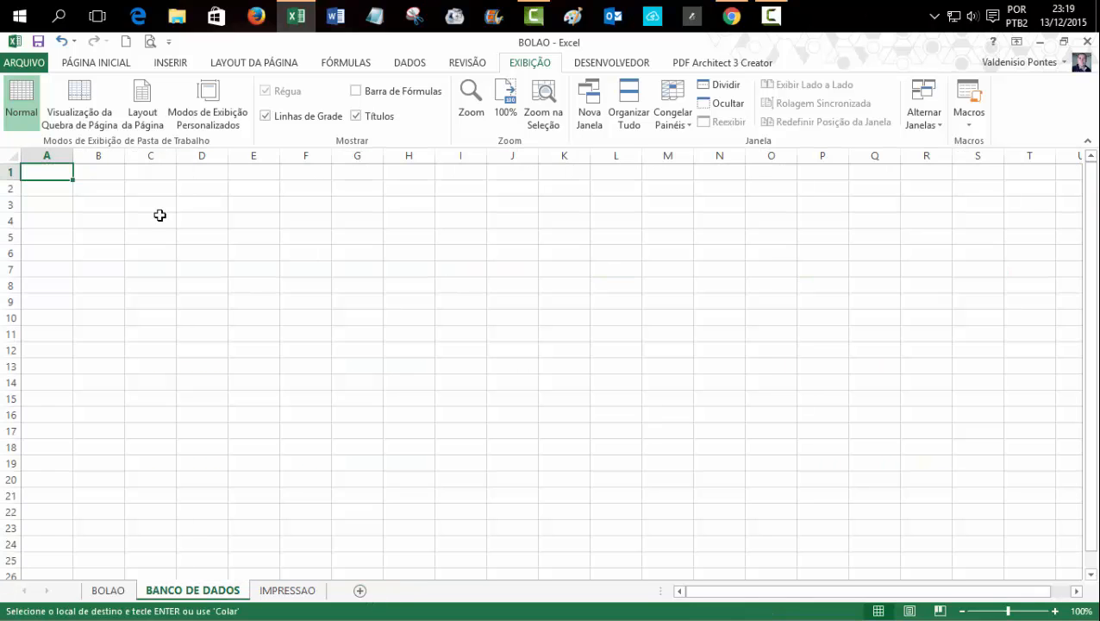
click(8, 170)
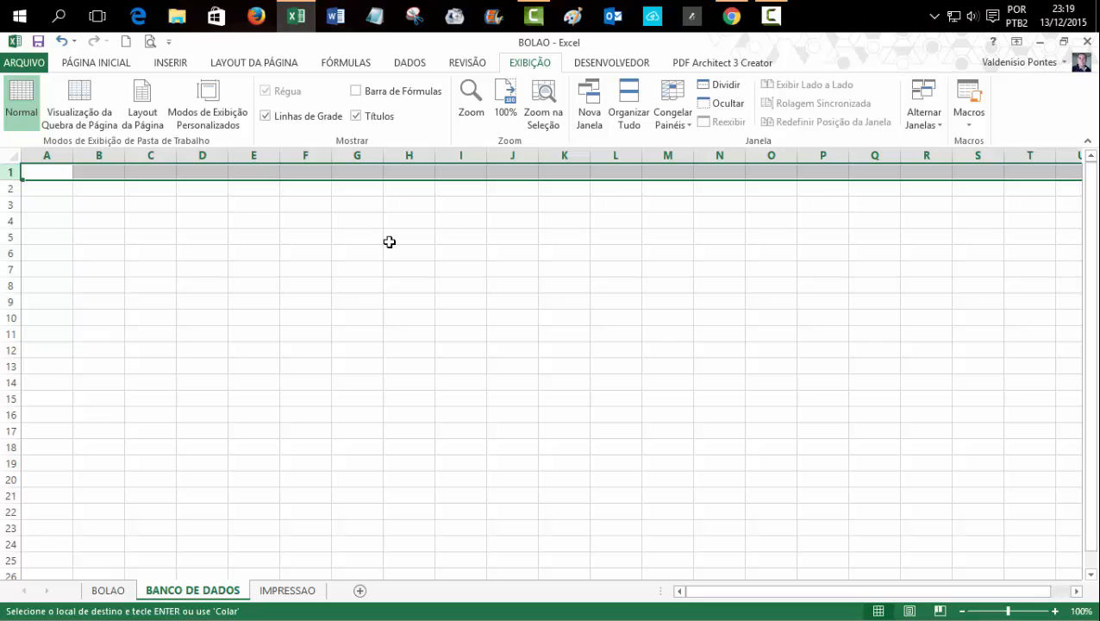
key(Return)
Step: Move the distorted clover picture in the BANCO DE DADOS header to just after the "BOLÃO GANHOU LEVOU" title
click(370, 288)
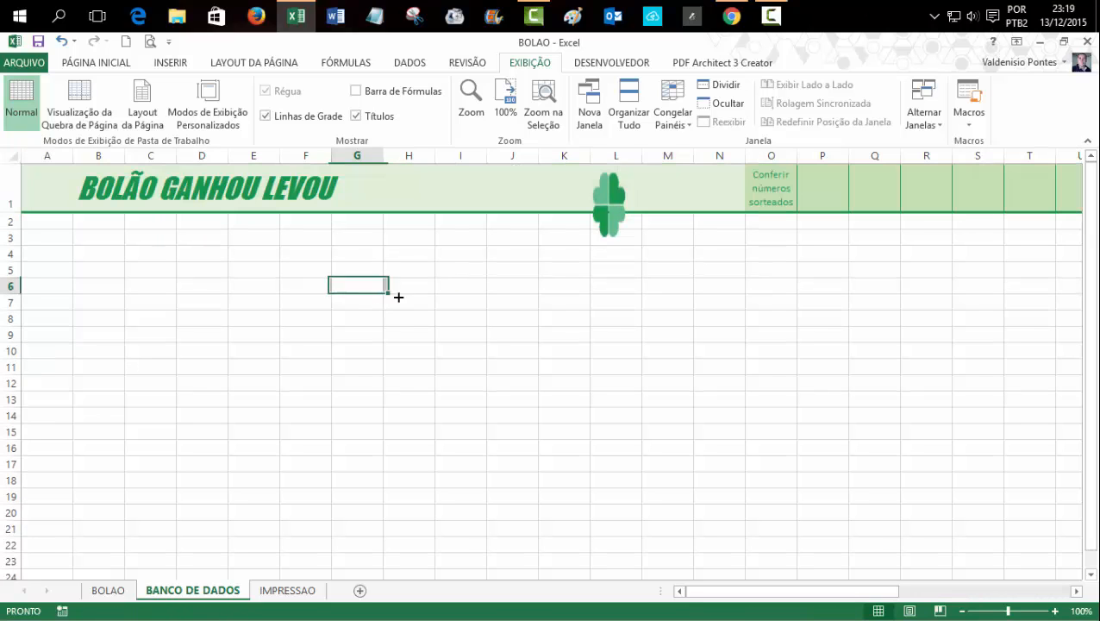
drag(614, 228, 365, 183)
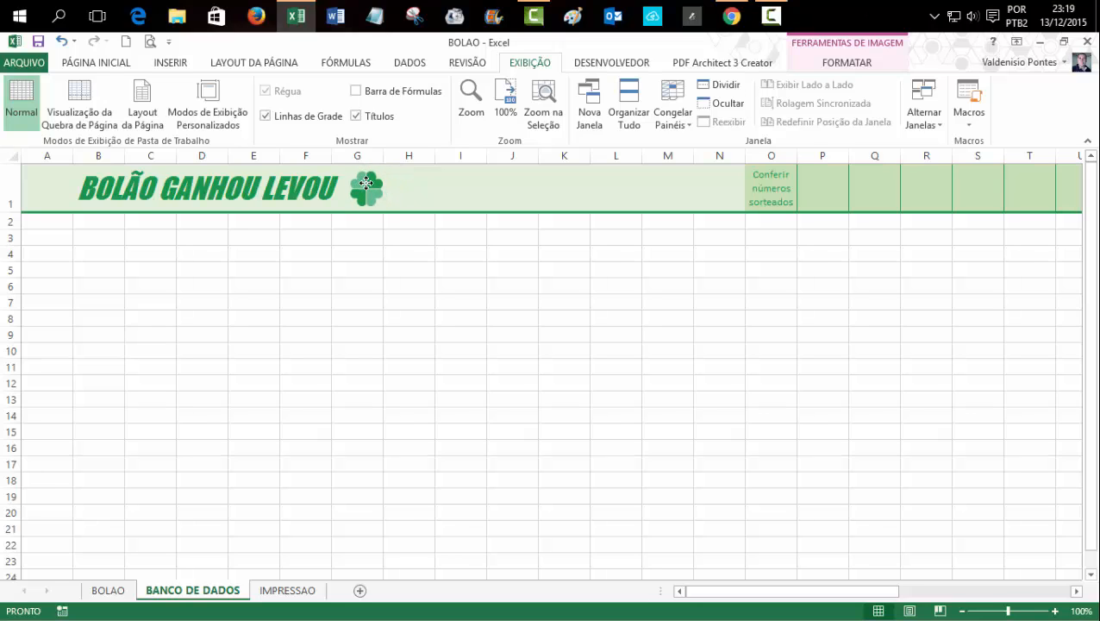
click(98, 189)
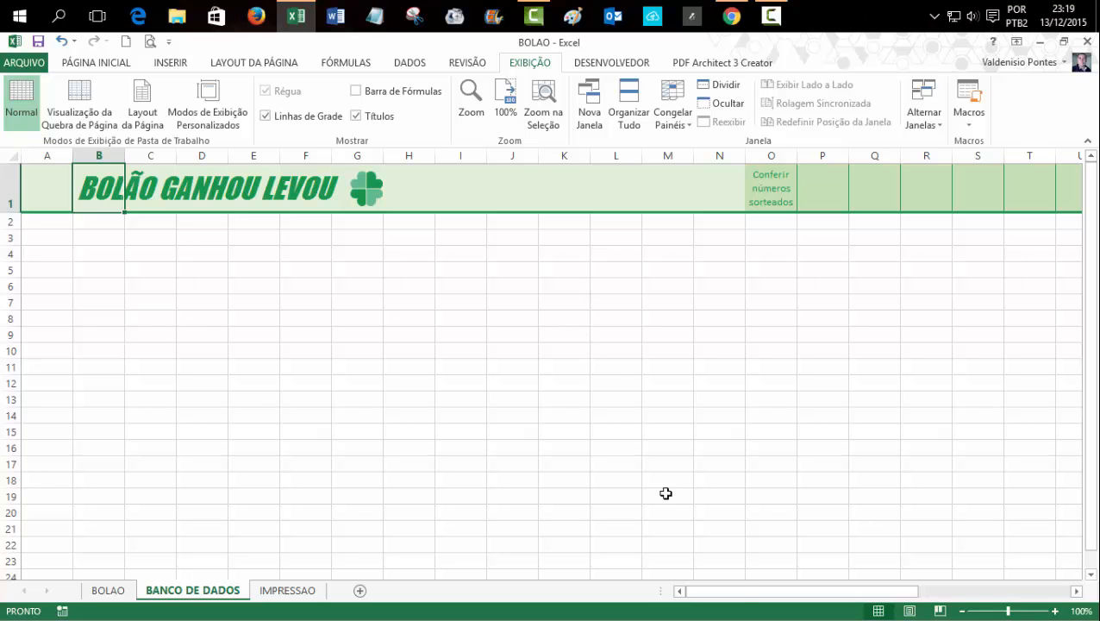
Step: Replace the copied number-check and quantity cells in the BANCO DE DADOS header with plain band cells and delete the squeezed "Tela" shape
drag(752, 594, 788, 594)
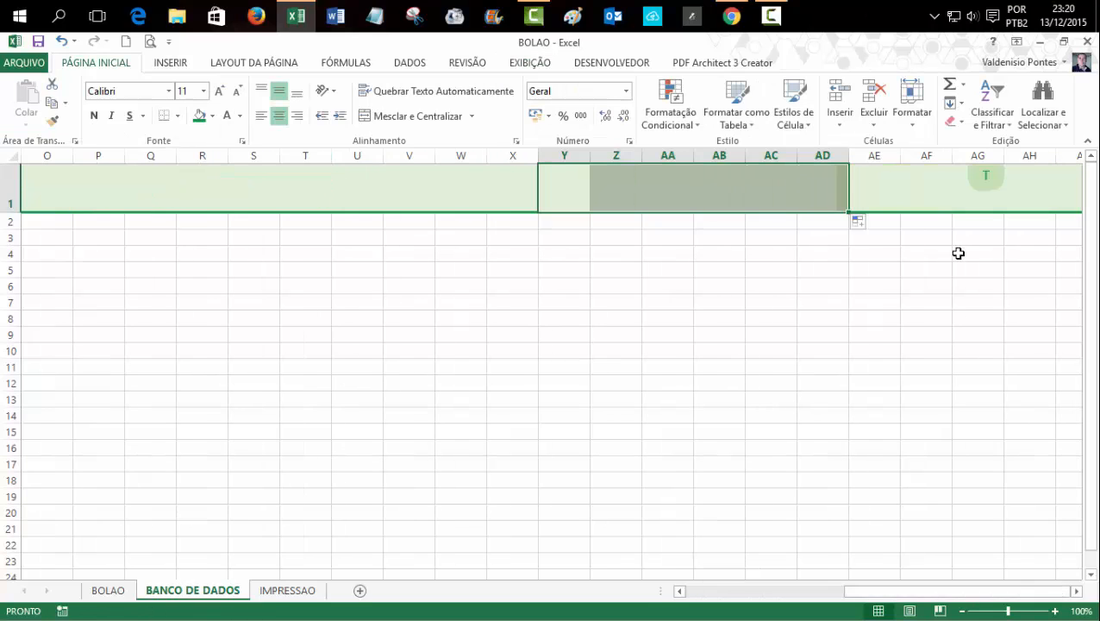
click(982, 179)
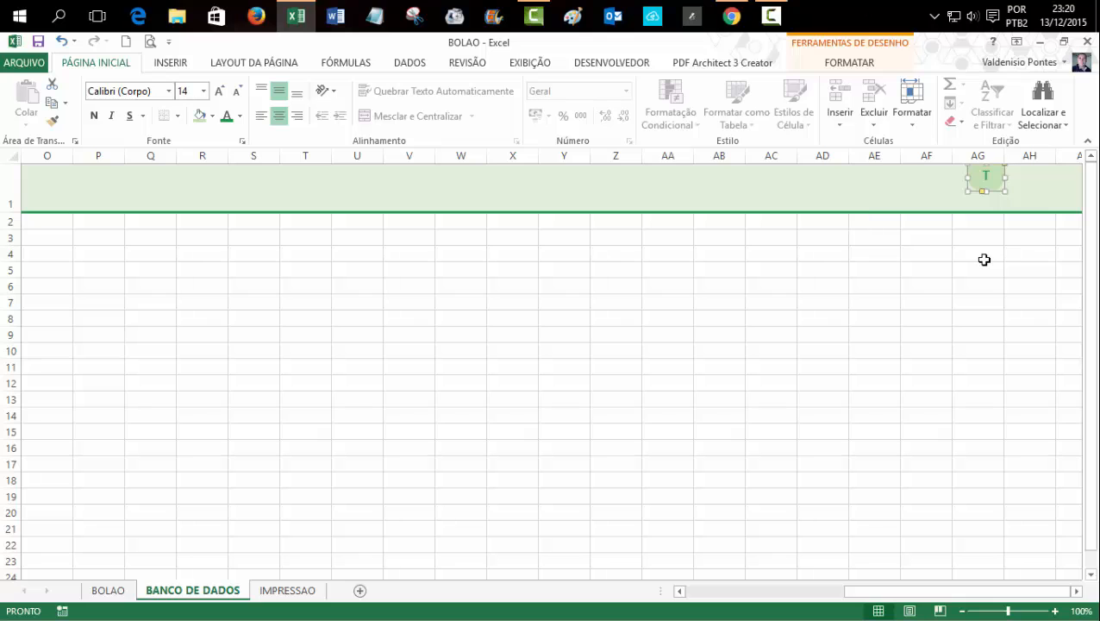
key(Delete)
click(977, 302)
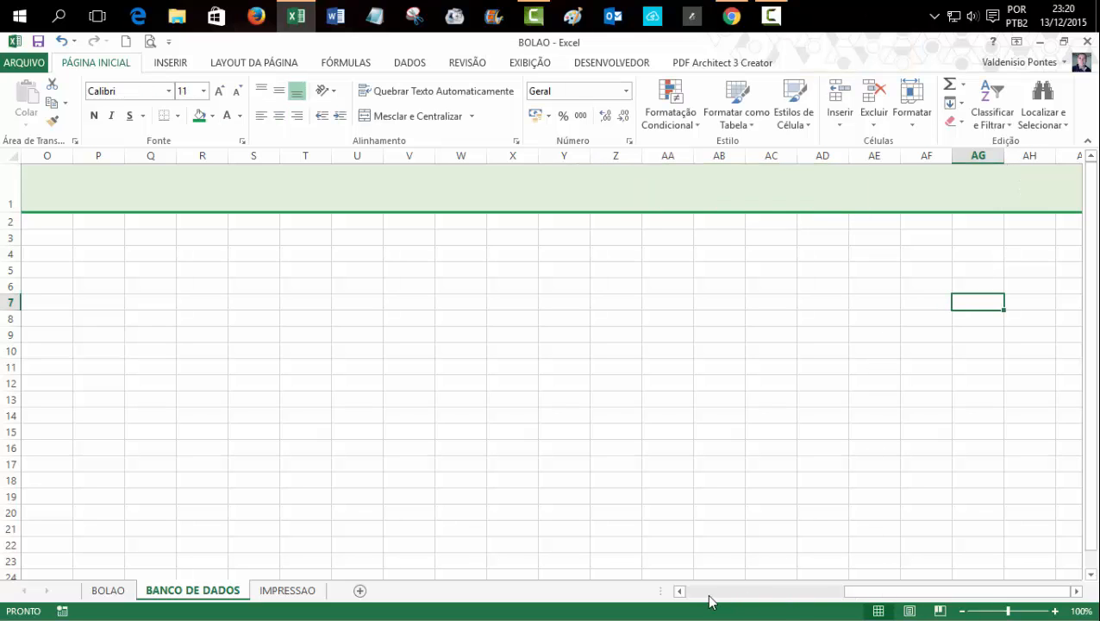
Step: Enter the column headings CONTROLE, BOLÃO Nº and JOGO in cells A3 to C3 of the BANCO DE DADOS sheet
click(777, 594)
drag(798, 594, 712, 593)
click(409, 319)
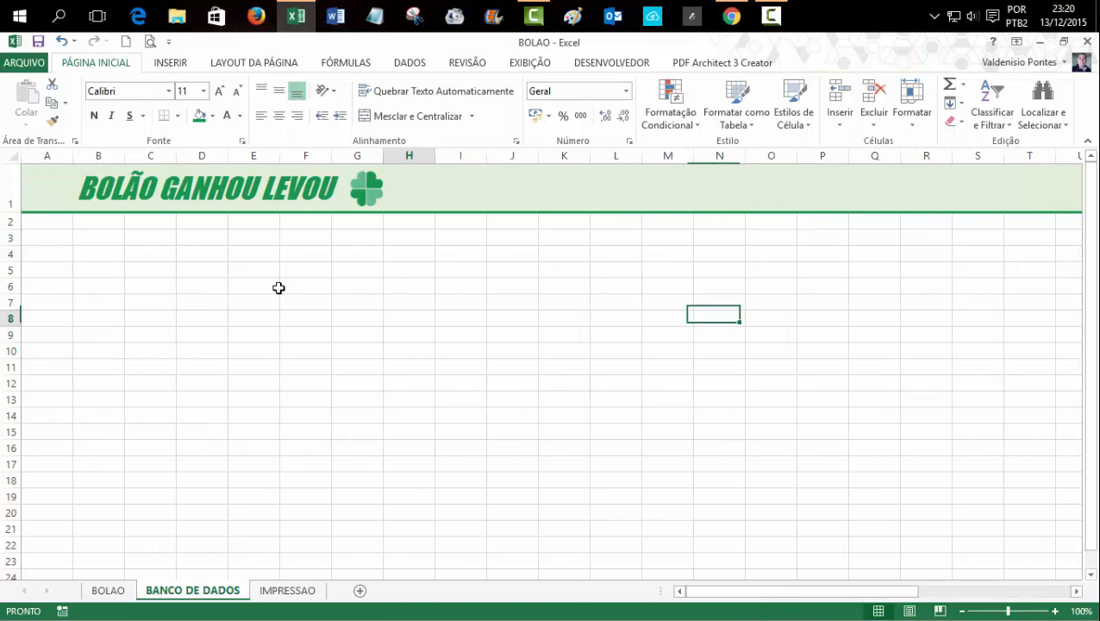
click(33, 242)
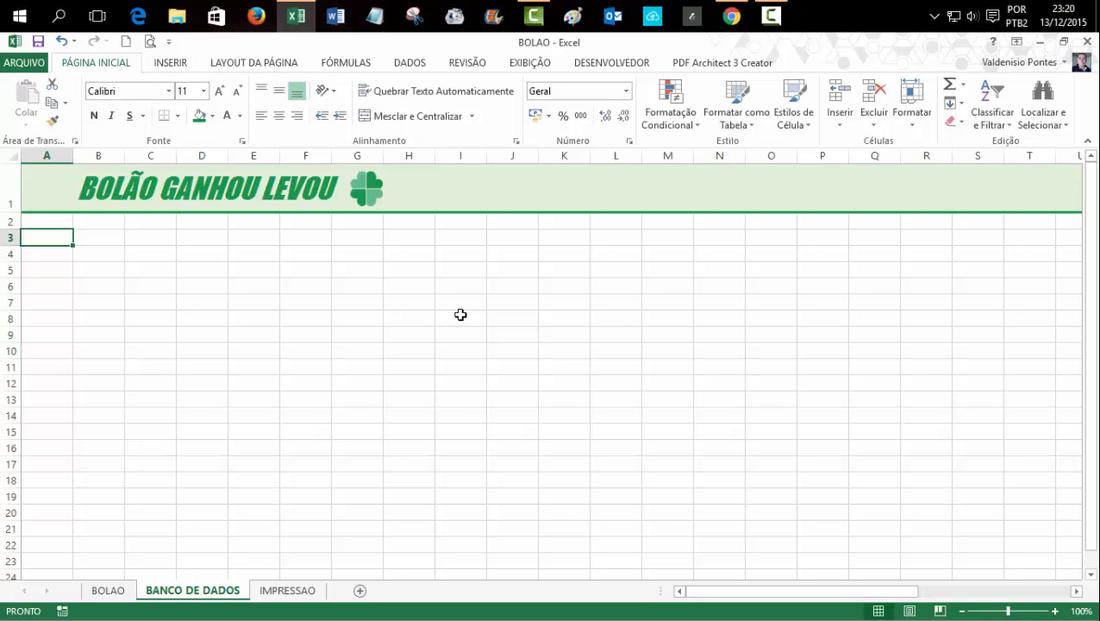
text(CONTROLE)
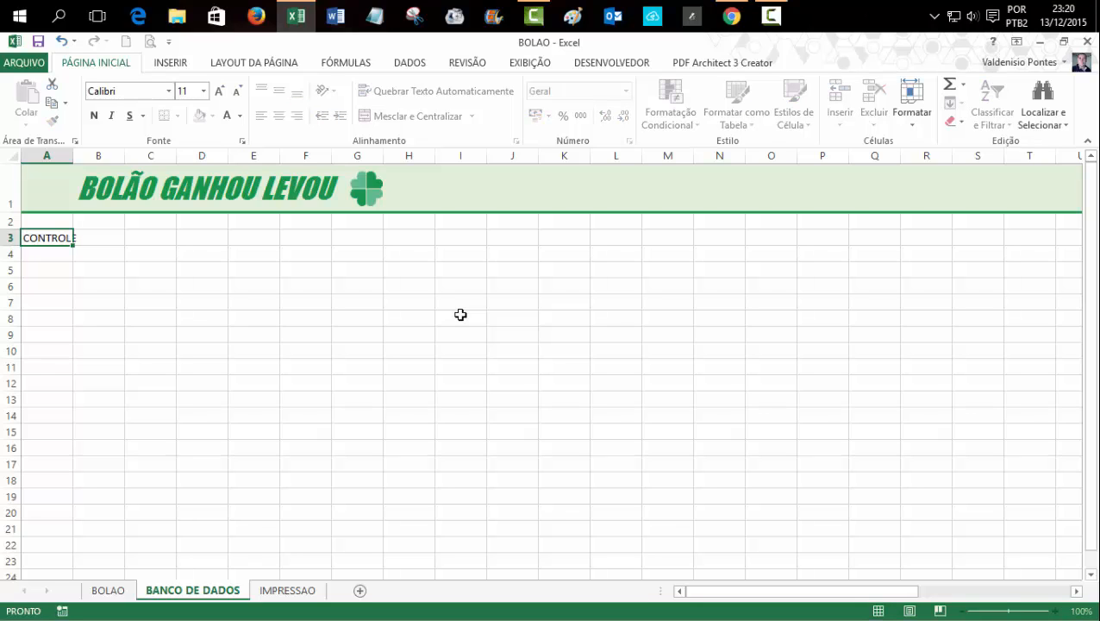
key(Tab)
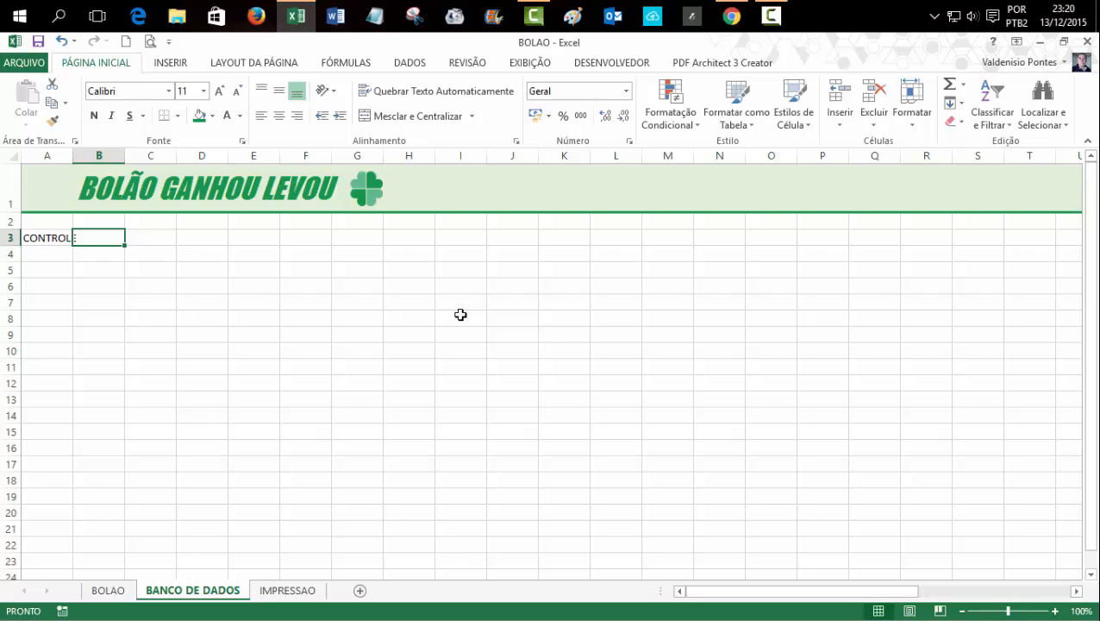
text(B)
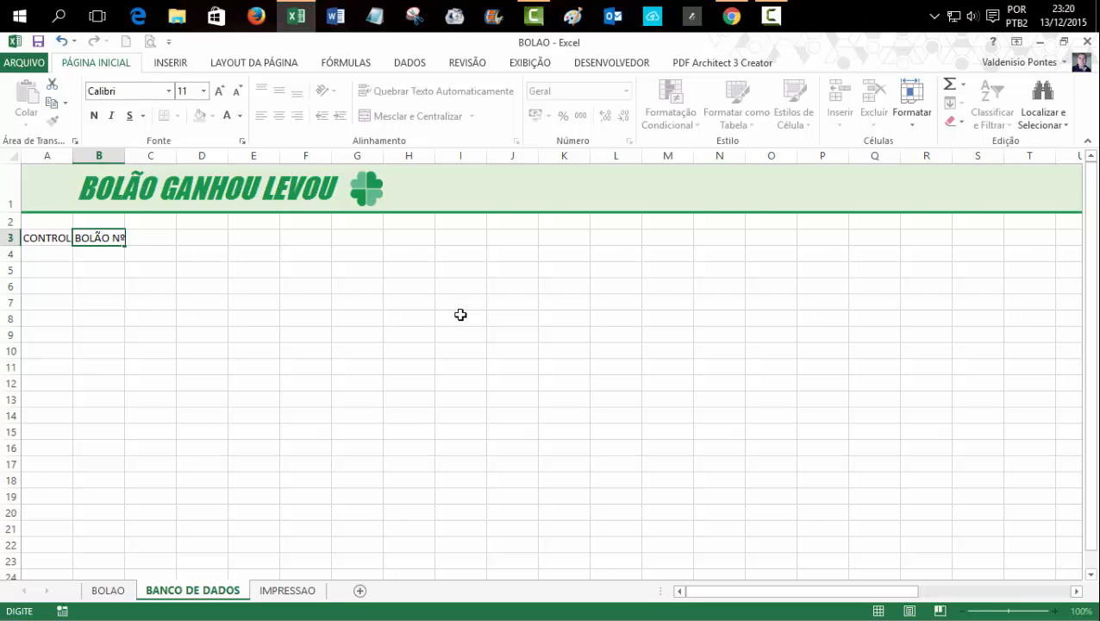
text(OLÃO Nº)
key(Tab)
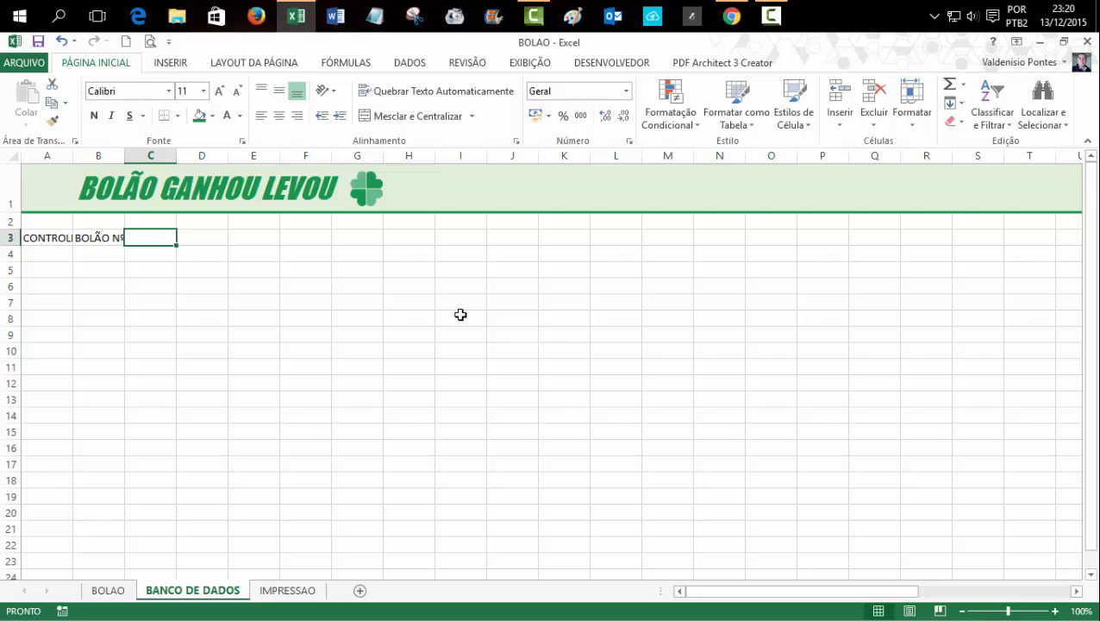
text(1)
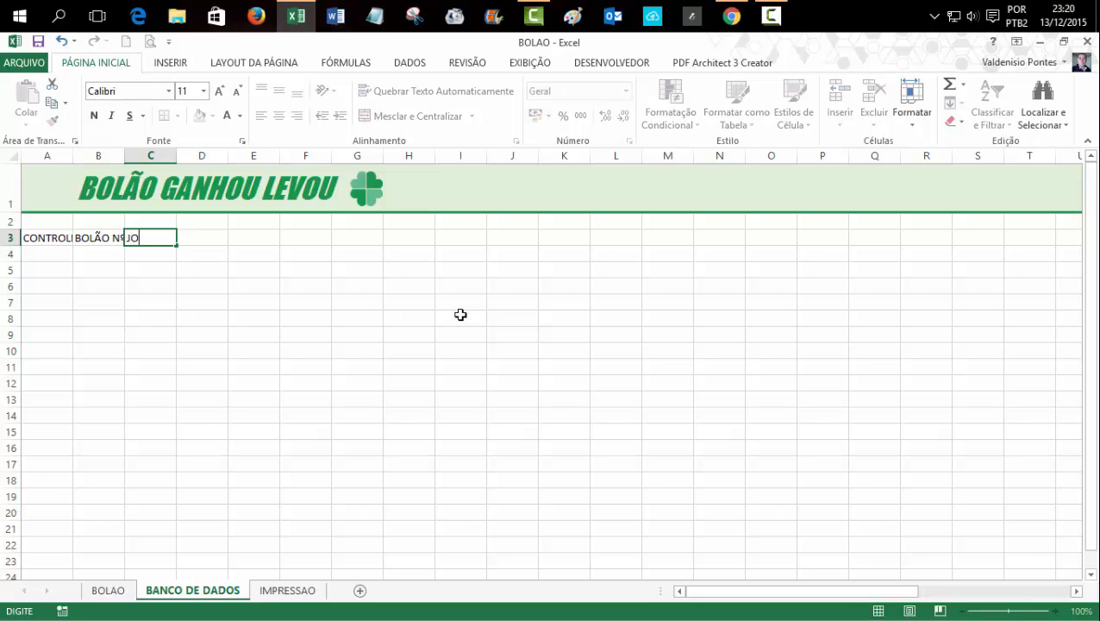
text(OGO)
key(Tab)
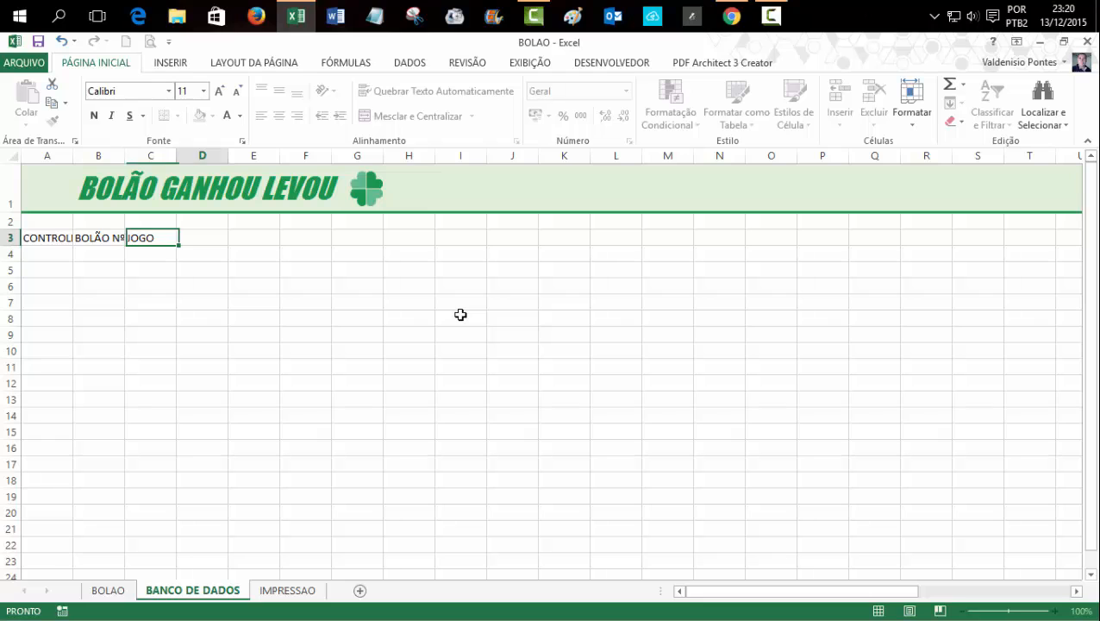
Step: Copy the number headings 1 to 15 from P4:AD4 of the BOLAO sheet into D3:R3 of BANCO DE DADOS
click(109, 591)
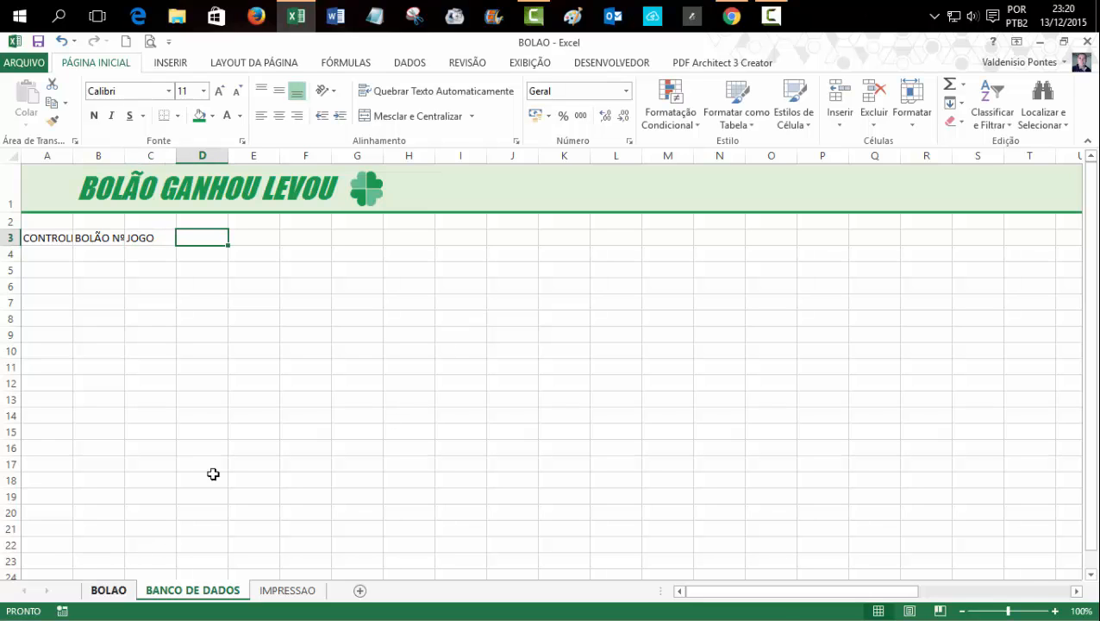
drag(512, 275, 789, 274)
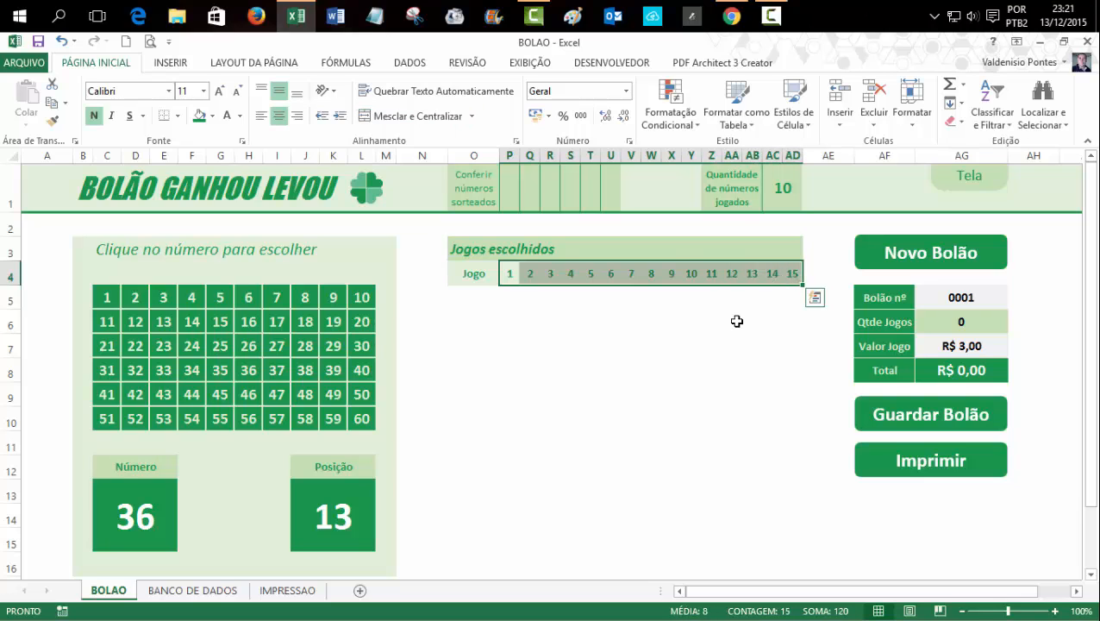
key(ctrl+c)
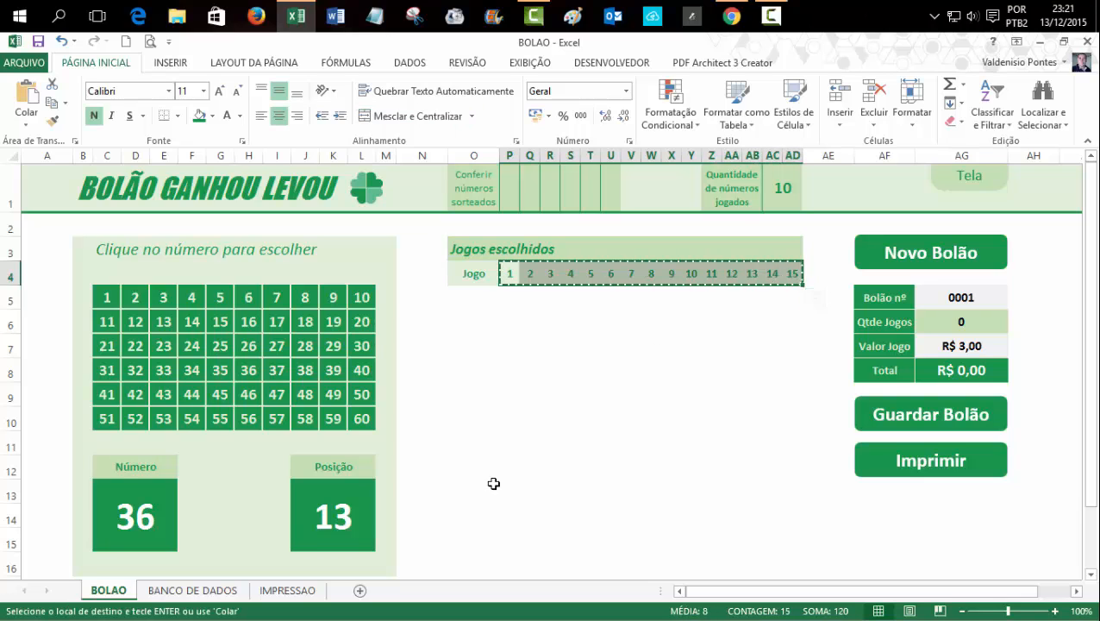
click(193, 591)
key(Return)
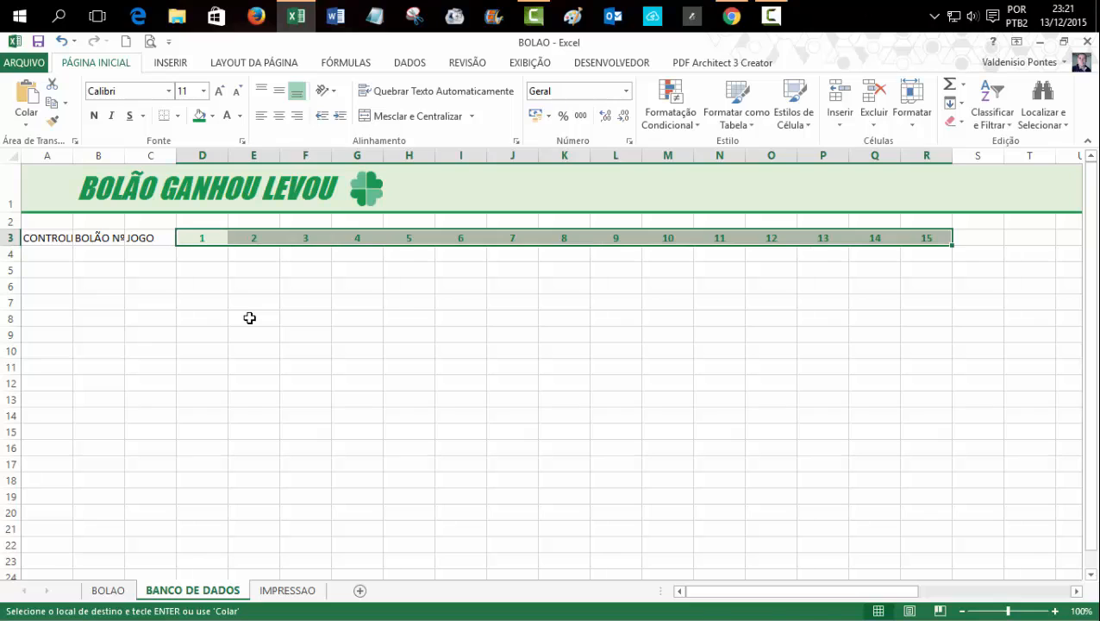
click(301, 314)
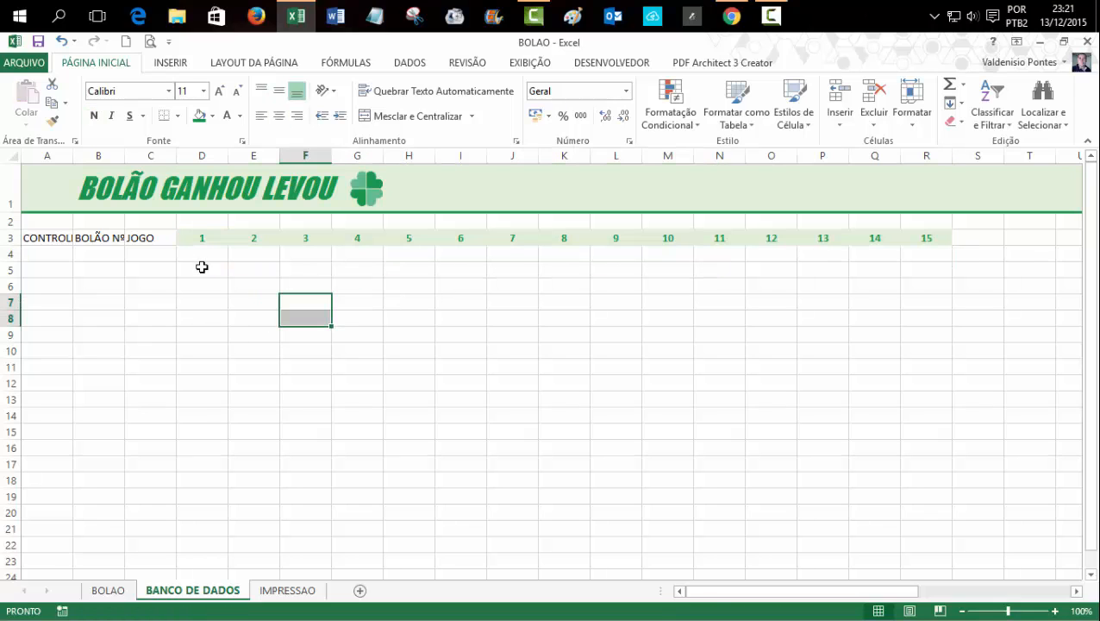
Step: Narrow columns D to R evenly to fit two-digit numbers, and move the clover picture back beside the title
click(207, 155)
drag(211, 154, 930, 159)
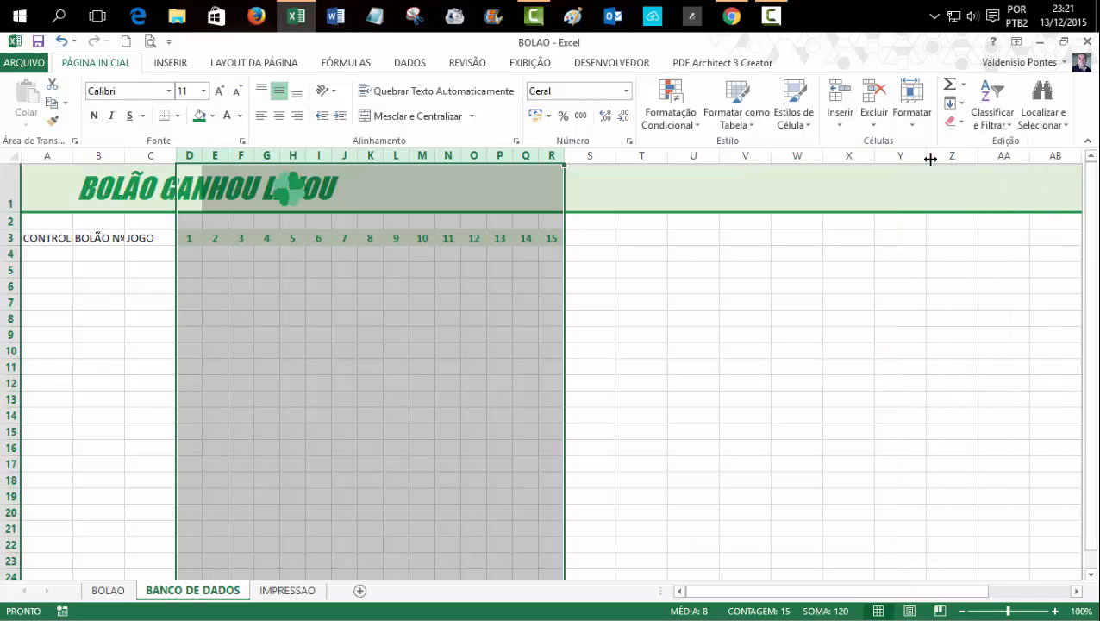
drag(564, 155, 560, 178)
click(587, 267)
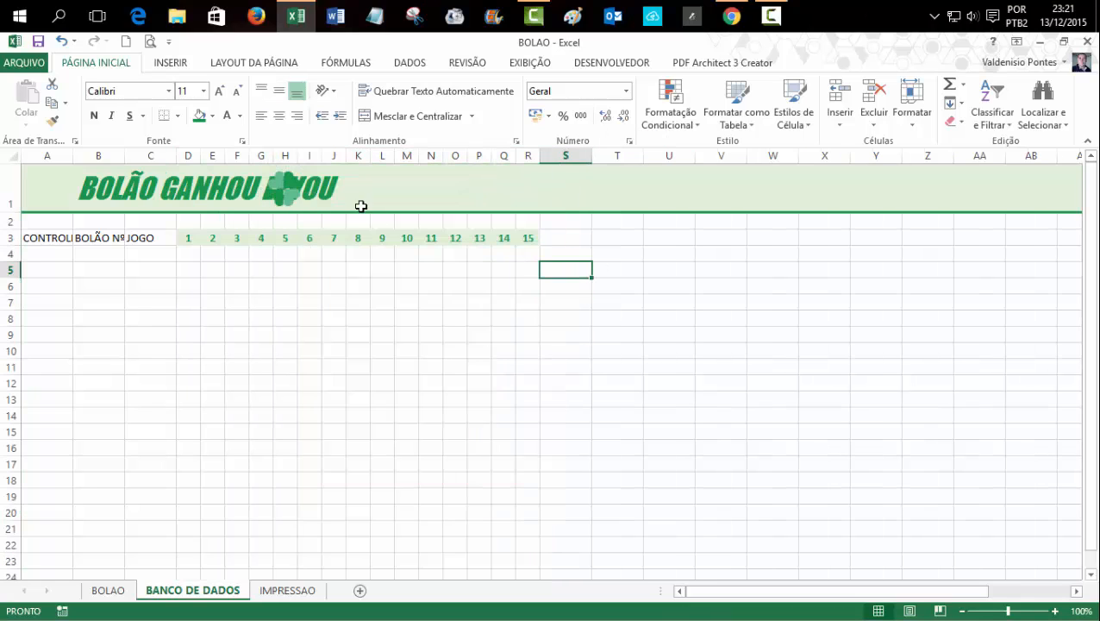
drag(298, 191, 365, 189)
click(617, 301)
Step: Fill the whole of column S with light green and narrow it into a thin separator after heading 15
click(561, 238)
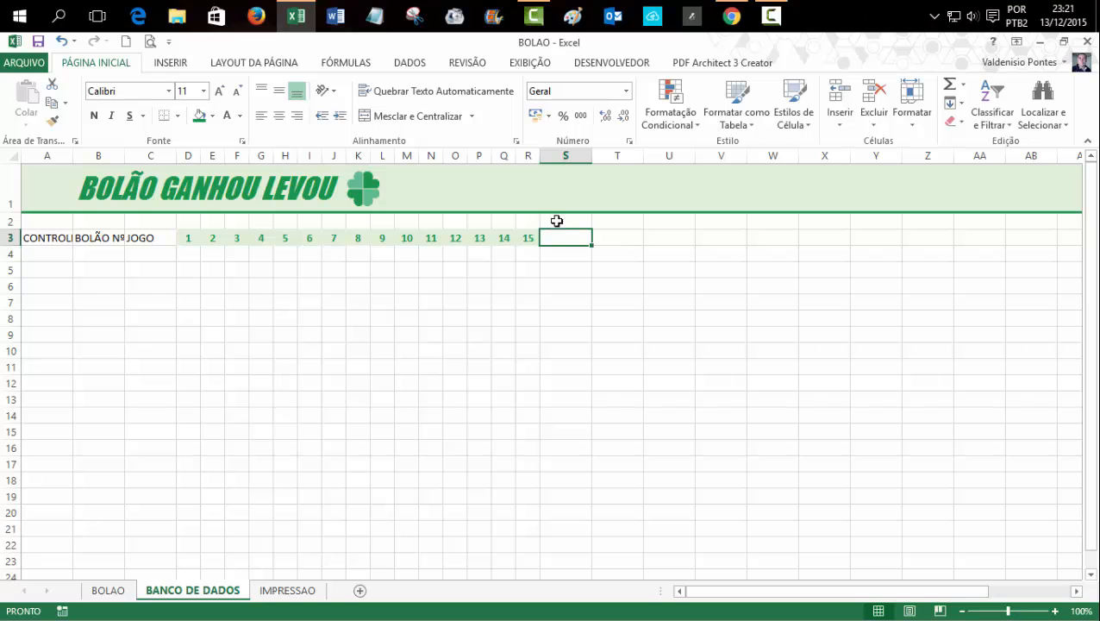
click(566, 156)
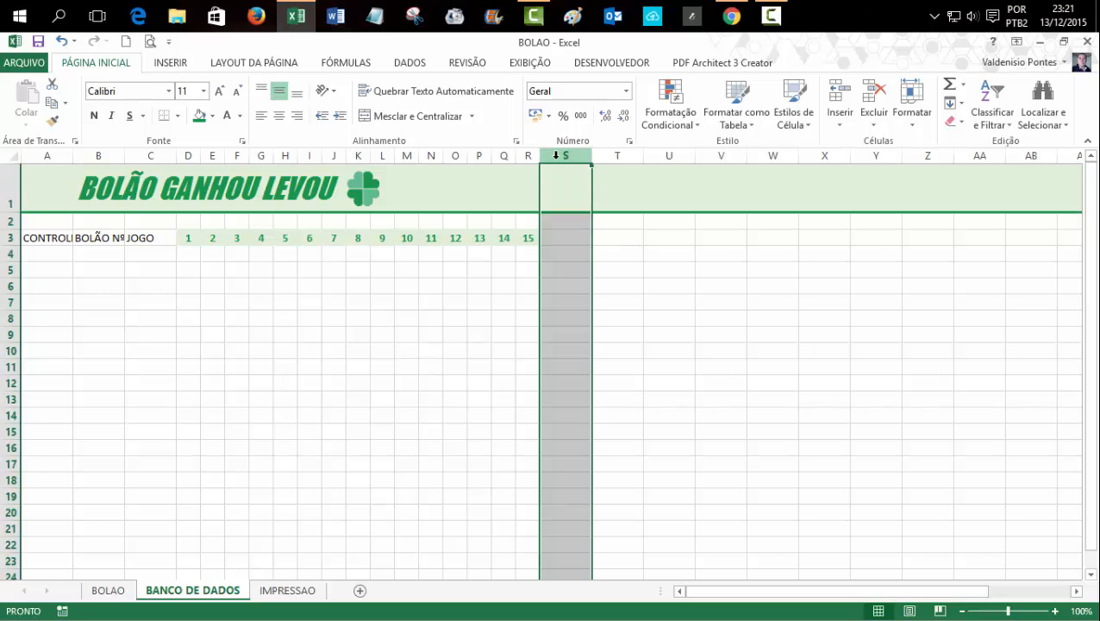
click(212, 116)
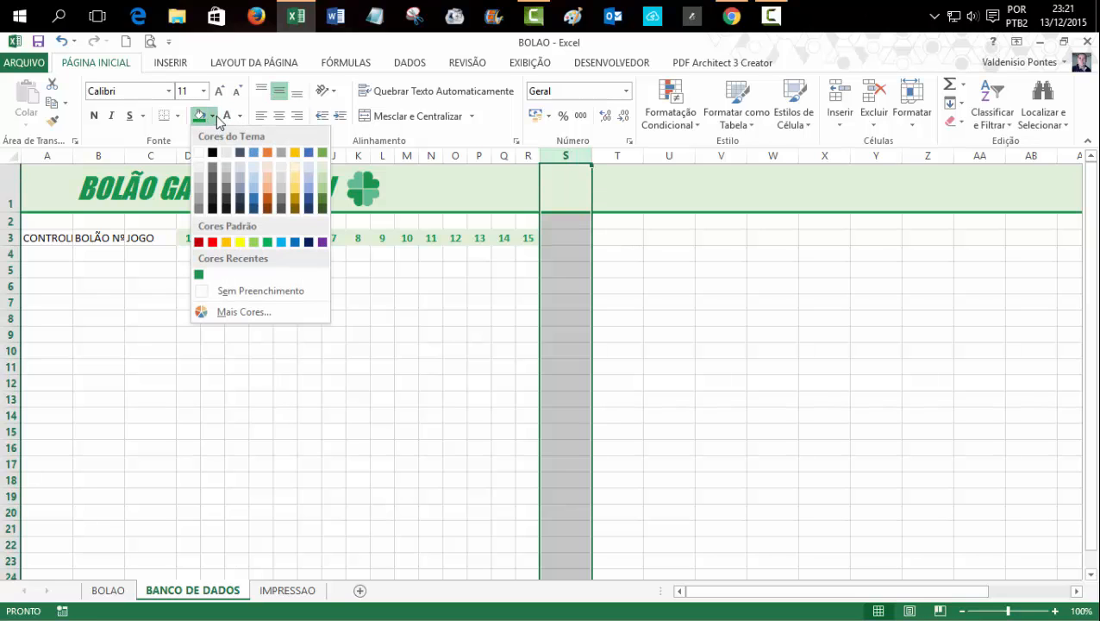
click(321, 170)
drag(668, 268, 667, 254)
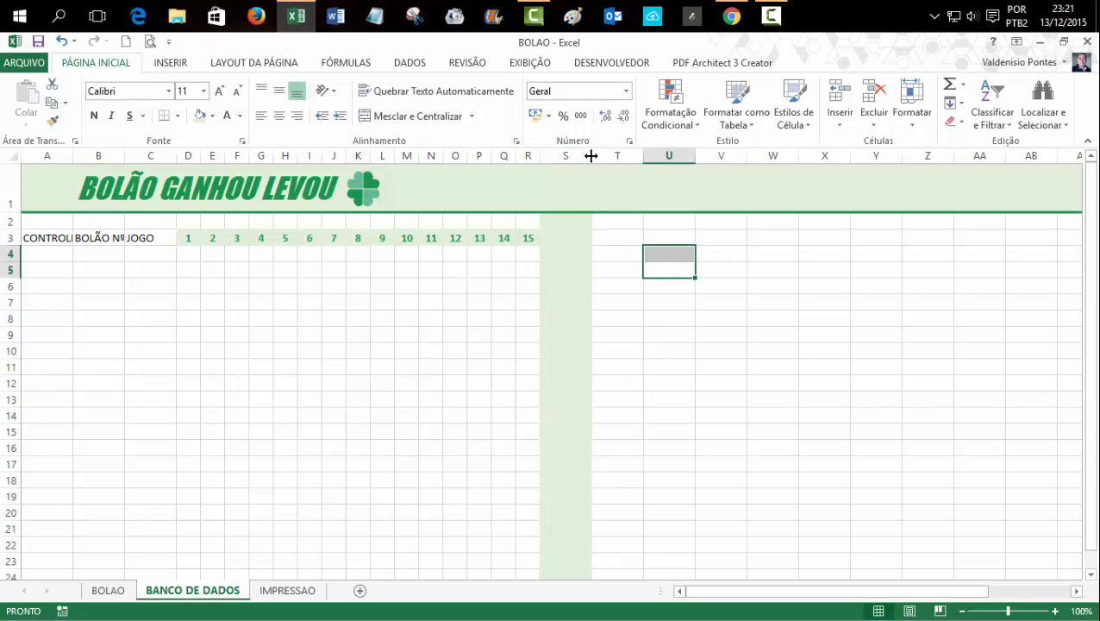
drag(592, 156, 560, 175)
Step: Enter the heading VALOR in cell T3 and center it horizontally and vertically
click(589, 237)
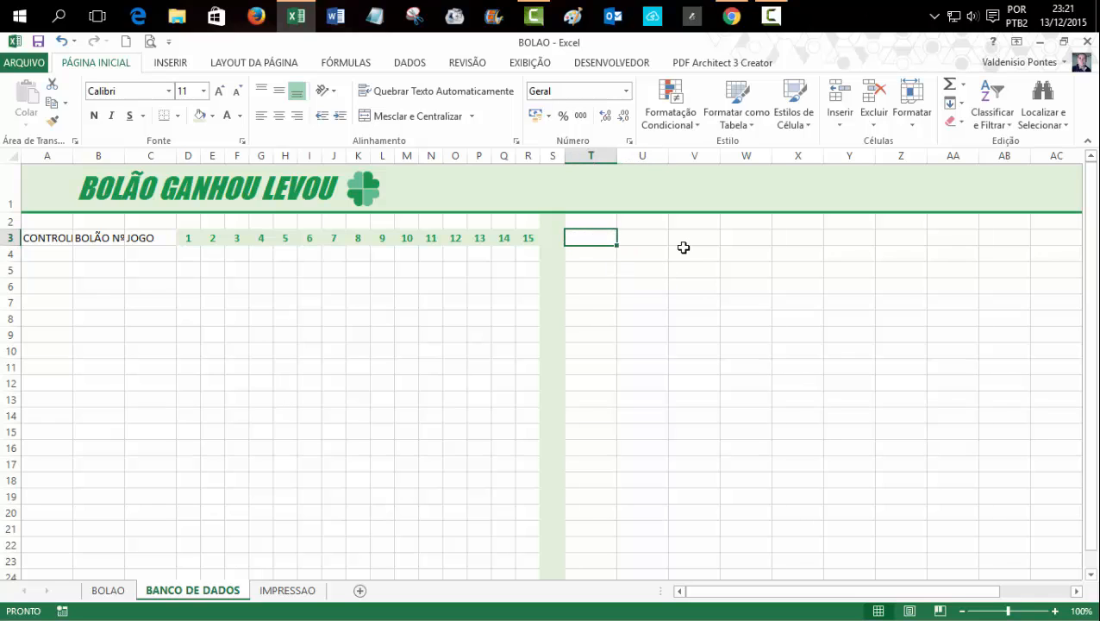
text(V)
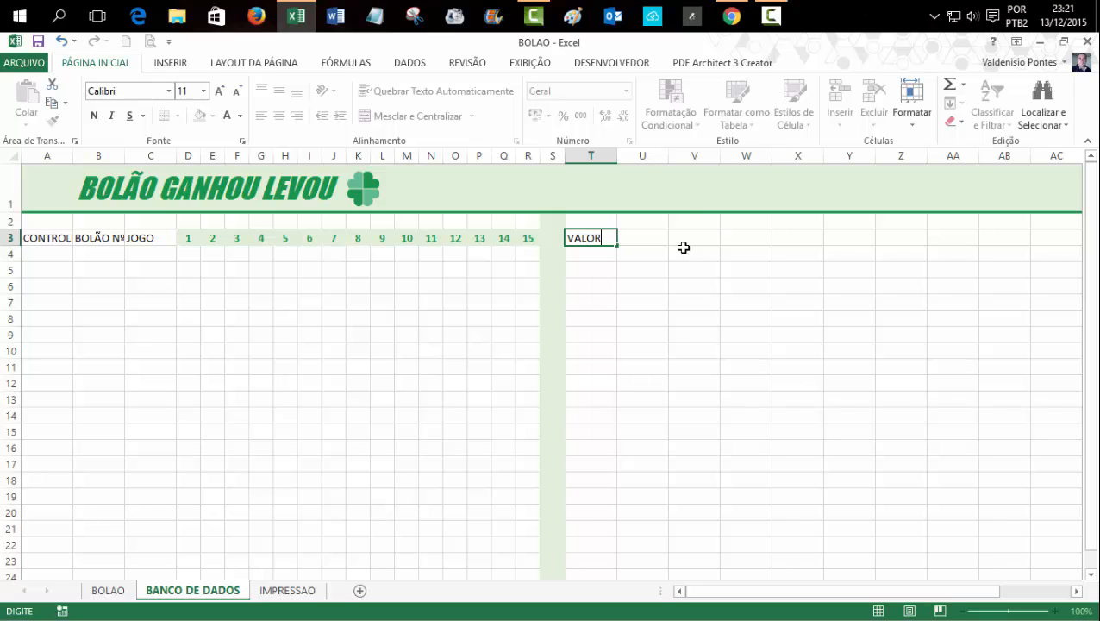
text(ALOR)
key(Return)
click(665, 273)
click(582, 237)
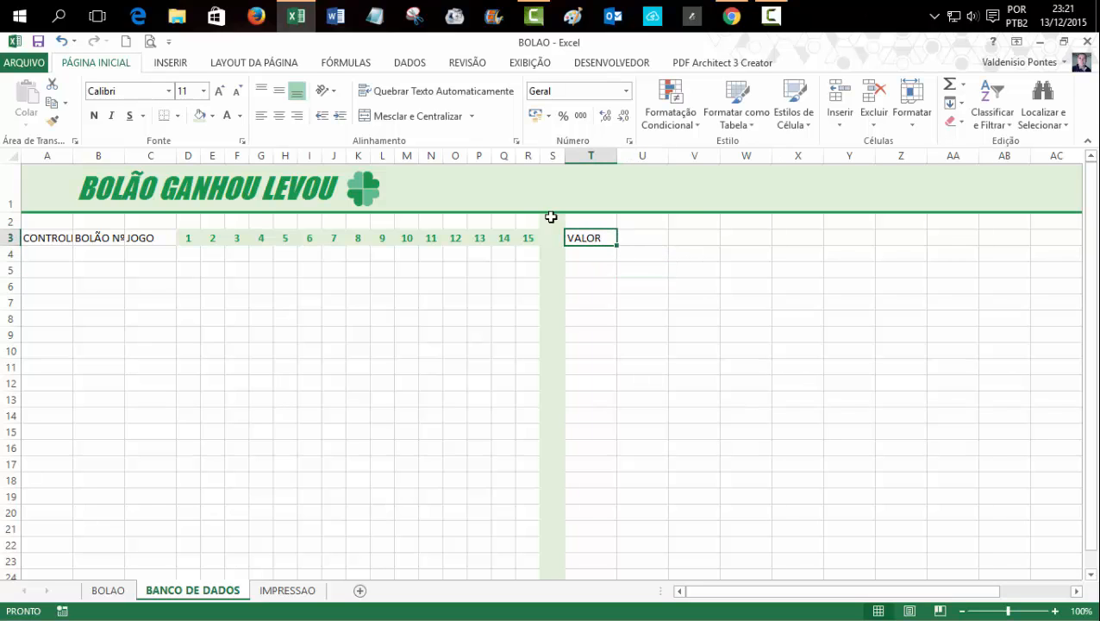
click(280, 116)
click(279, 91)
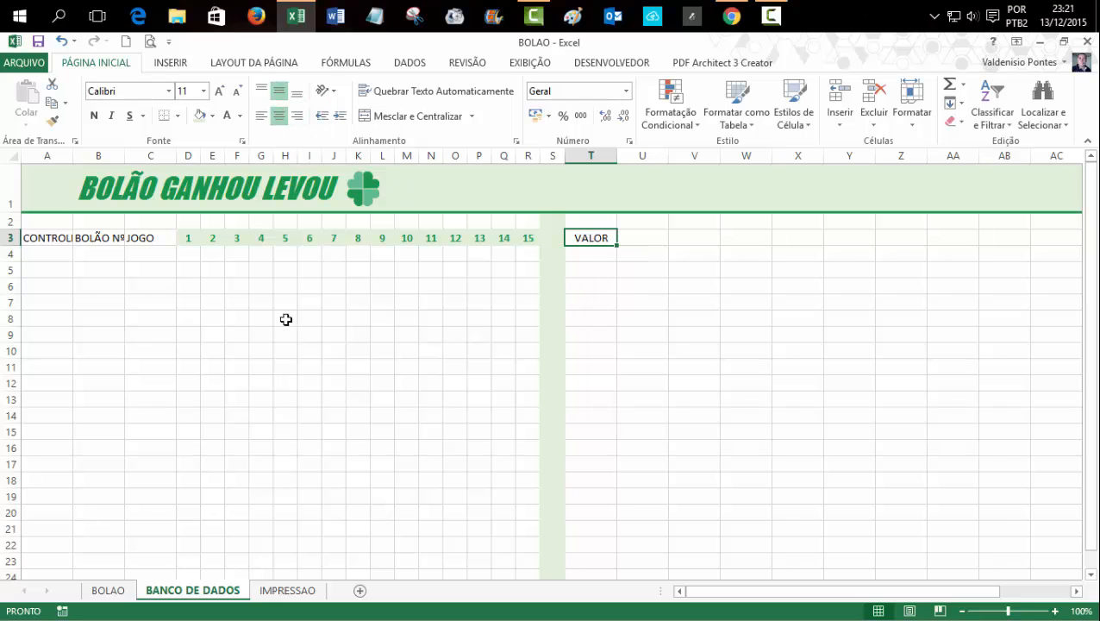
Step: Center the contents of columns A to U horizontally, and left-align the title in B1
drag(47, 156, 635, 159)
click(278, 116)
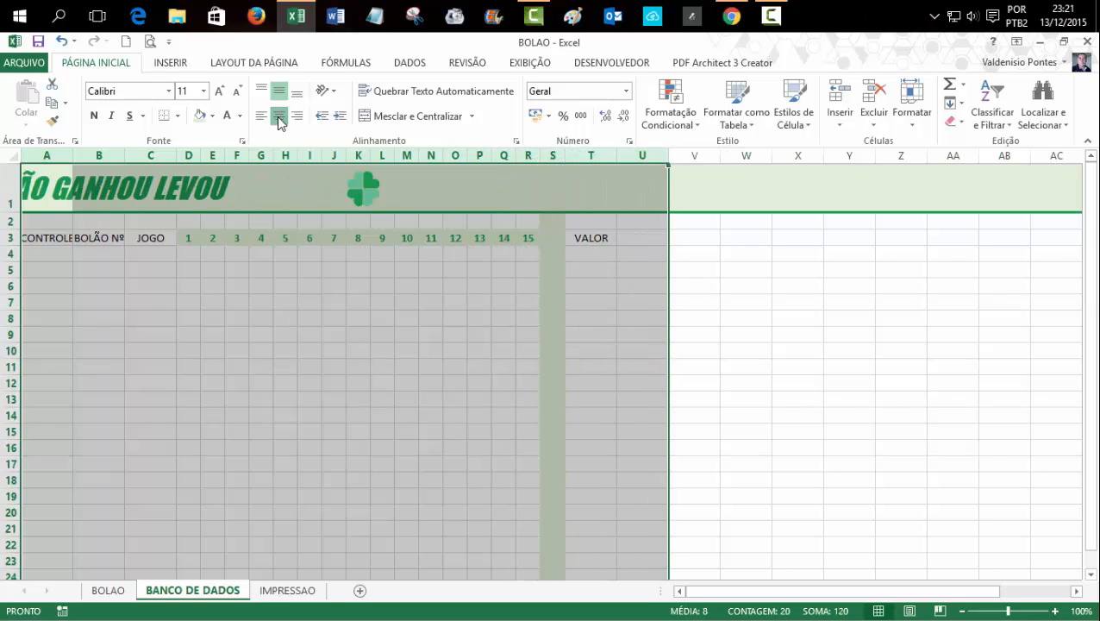
click(278, 115)
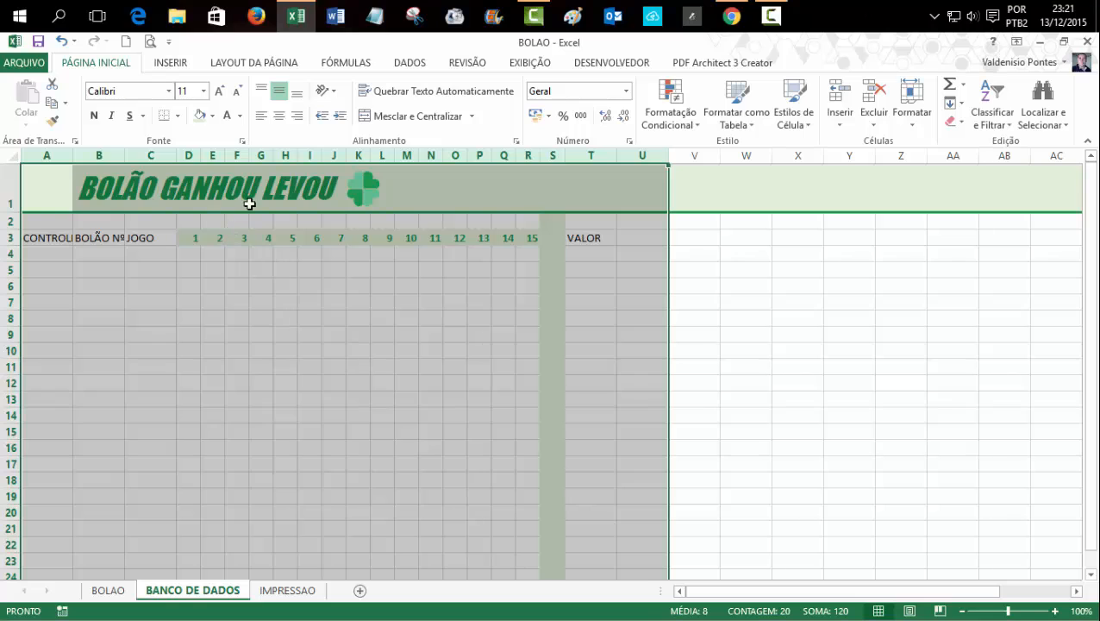
click(278, 120)
click(261, 301)
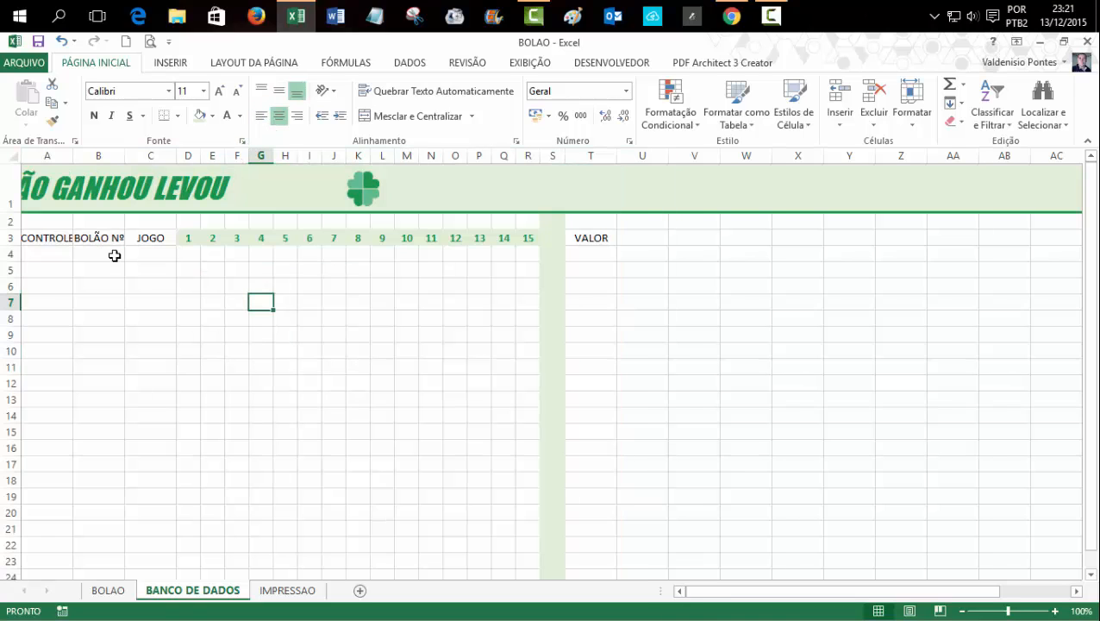
click(78, 188)
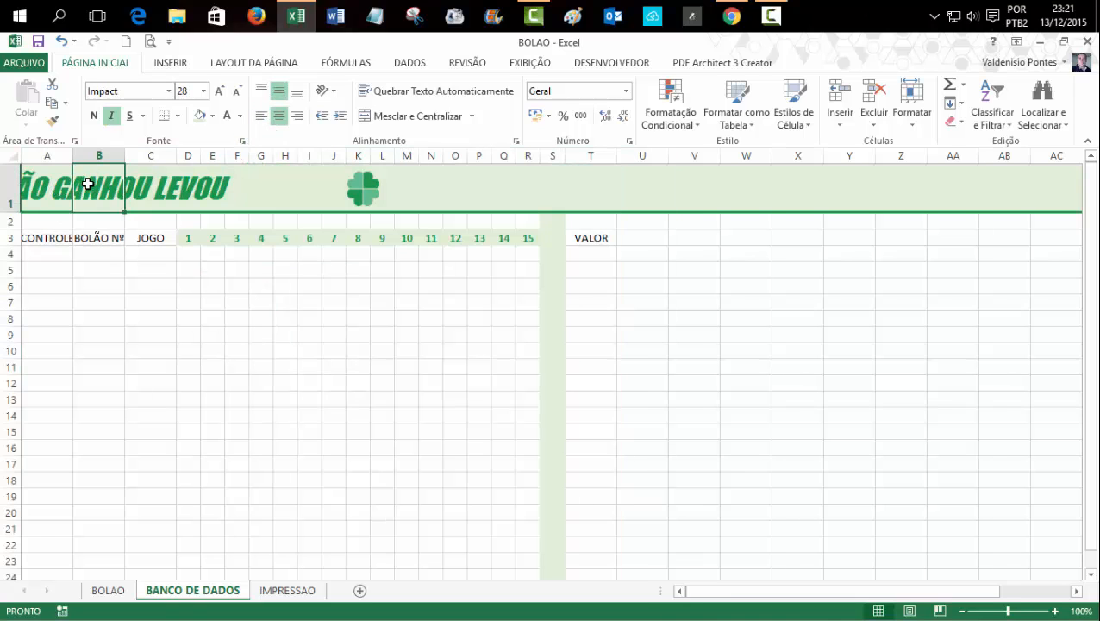
click(261, 115)
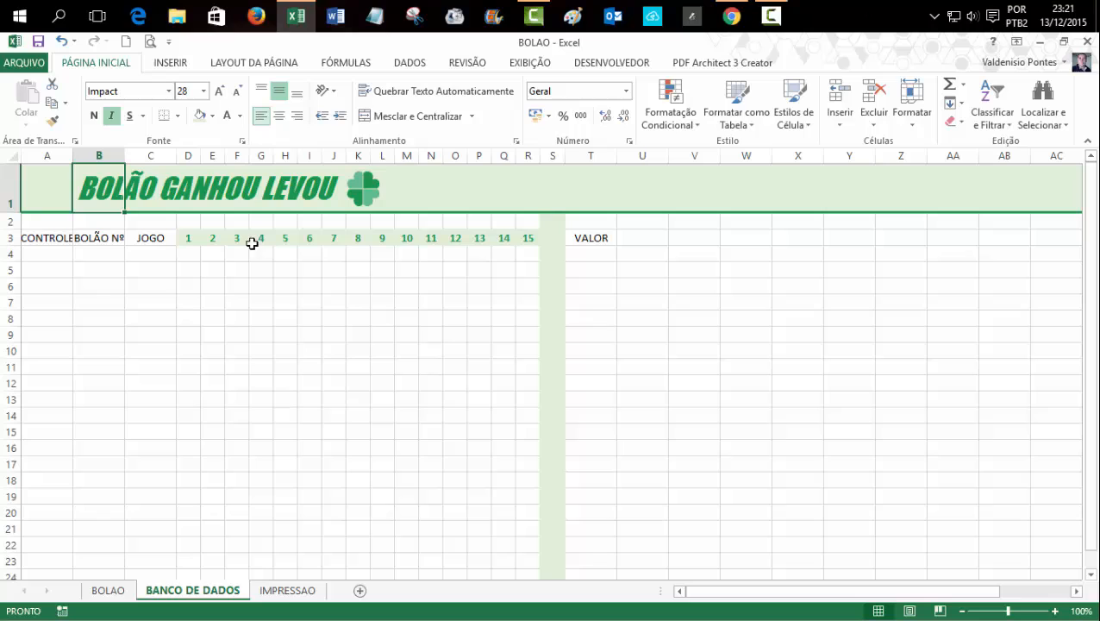
Step: Enter the heading QTDE Nº in cell U3, next to VALOR
click(49, 237)
click(639, 241)
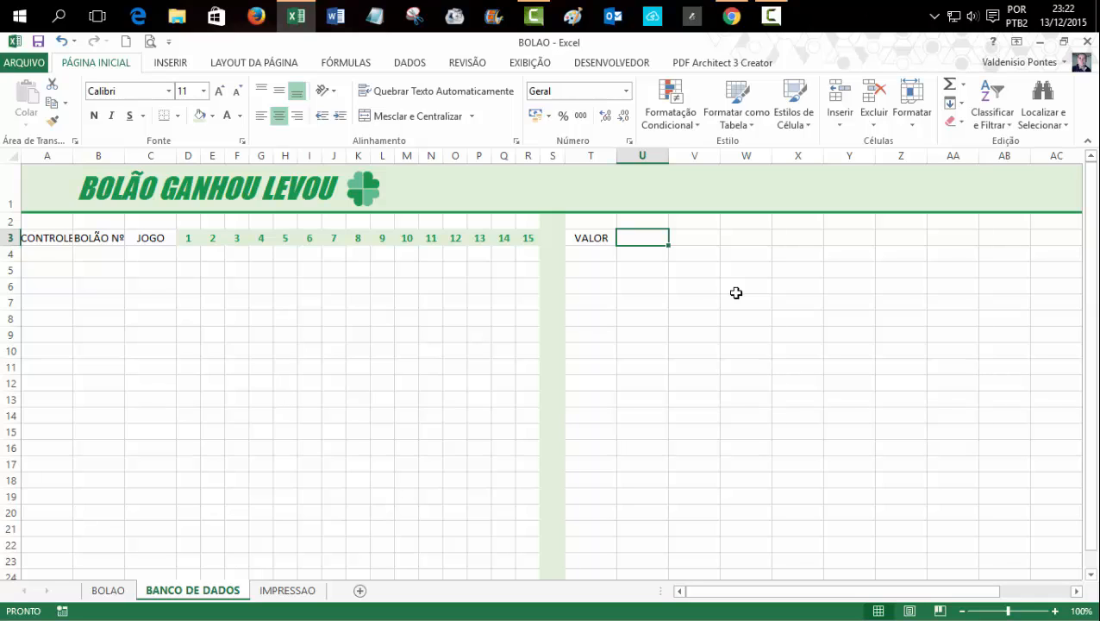
text(Q)
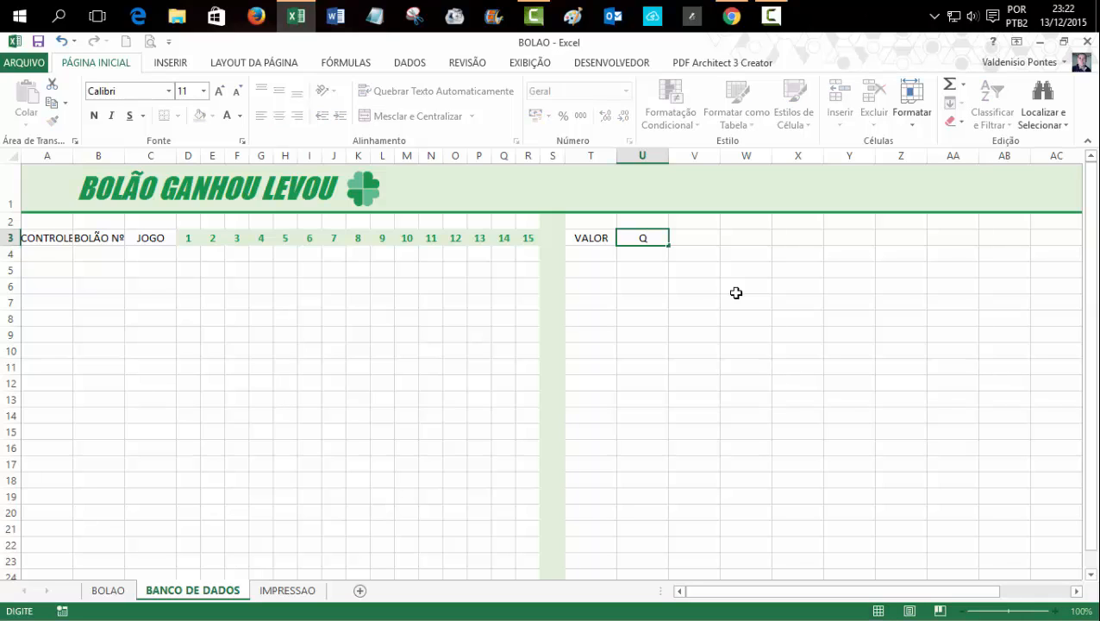
text(TDE Nº)
key(Return)
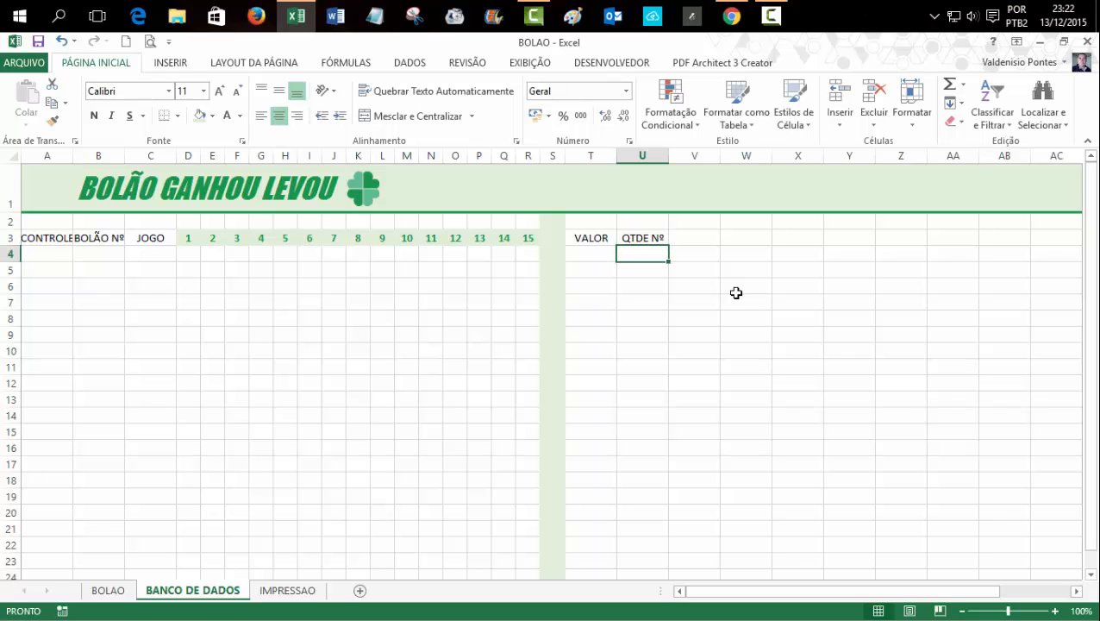
click(735, 290)
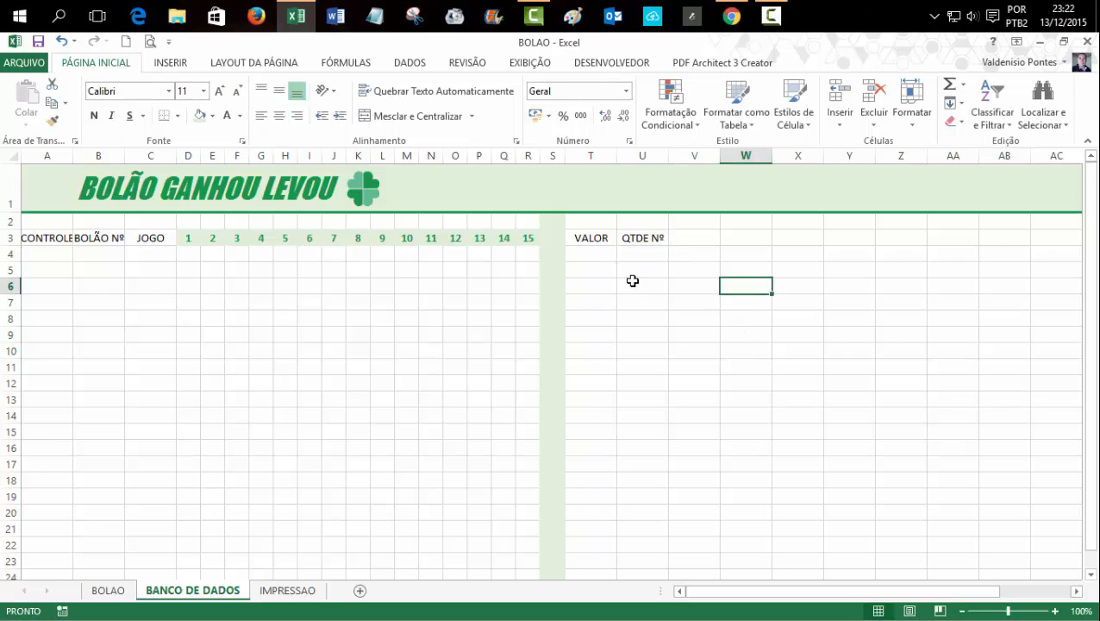
Step: Fill the heading cells A3:U3 with light green and widen column U slightly
drag(57, 236, 650, 237)
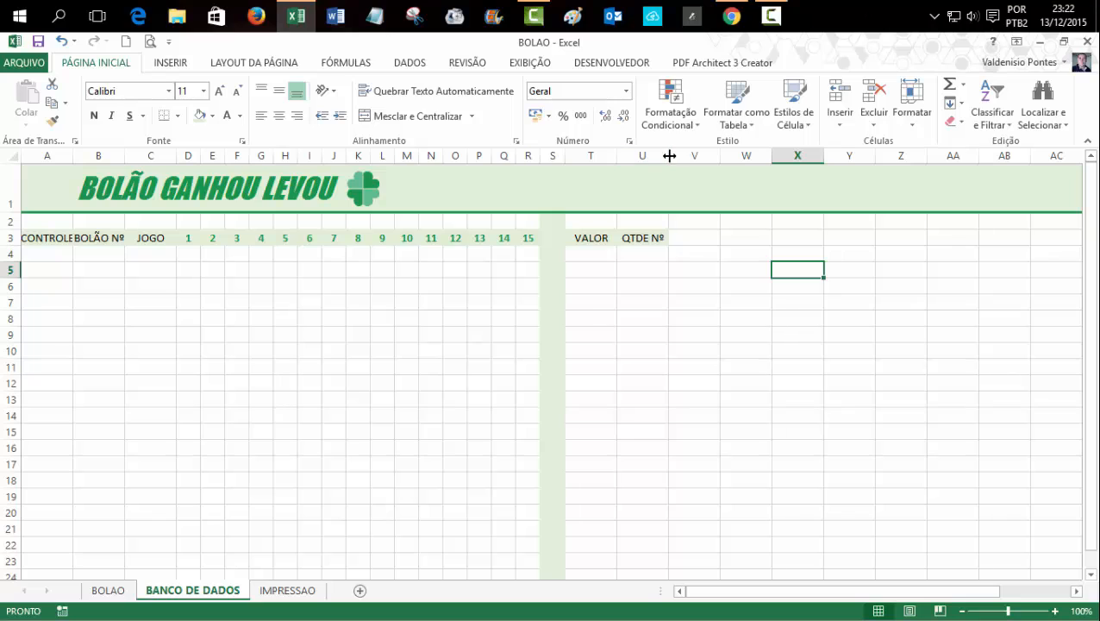
drag(668, 155, 669, 155)
click(698, 299)
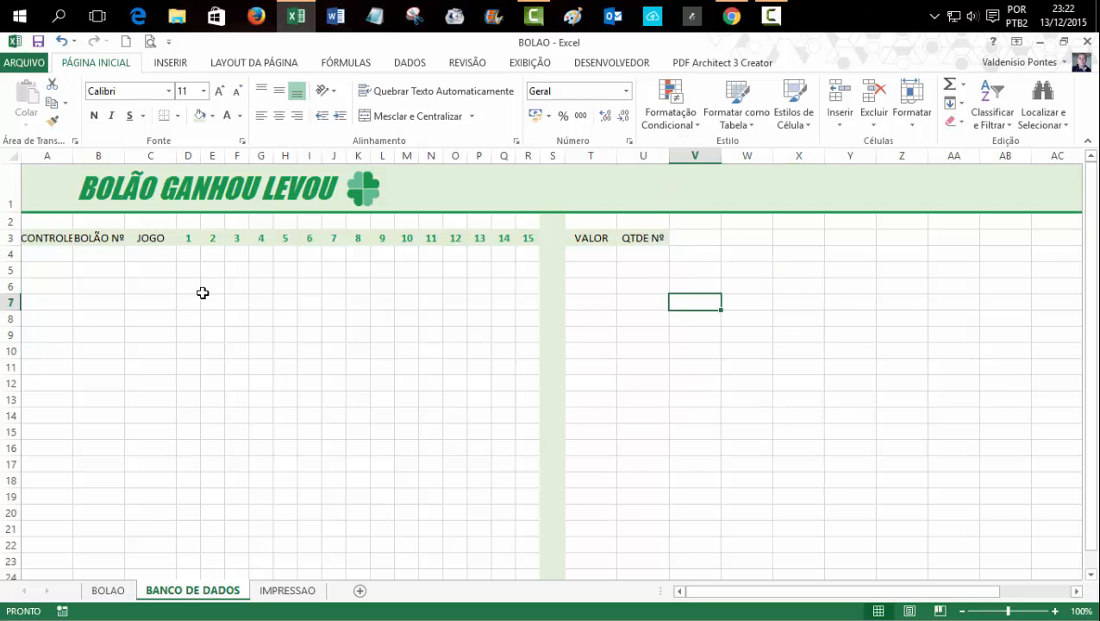
Step: Set the font color of the headings in A3:U3 to green and widen columns A and B to fit their headings
drag(28, 238, 638, 238)
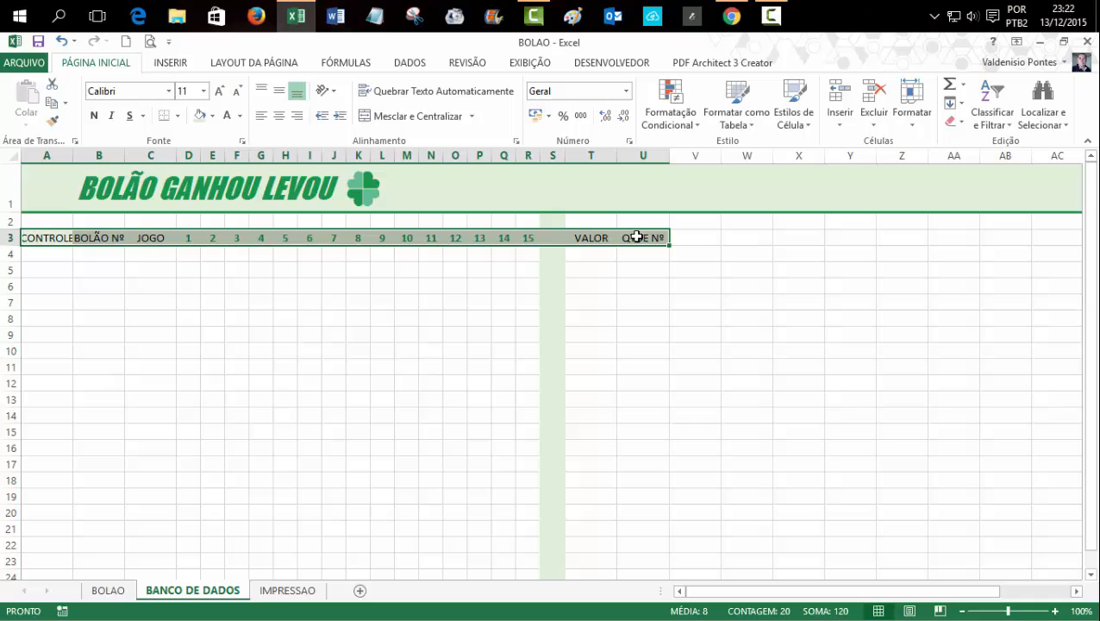
click(240, 115)
click(227, 294)
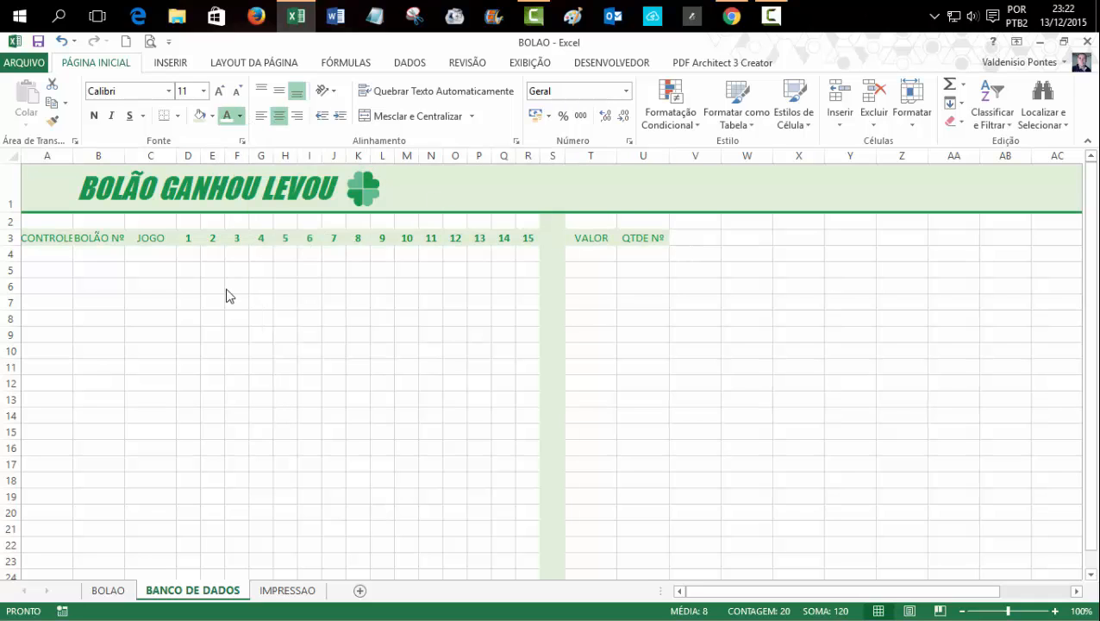
click(743, 304)
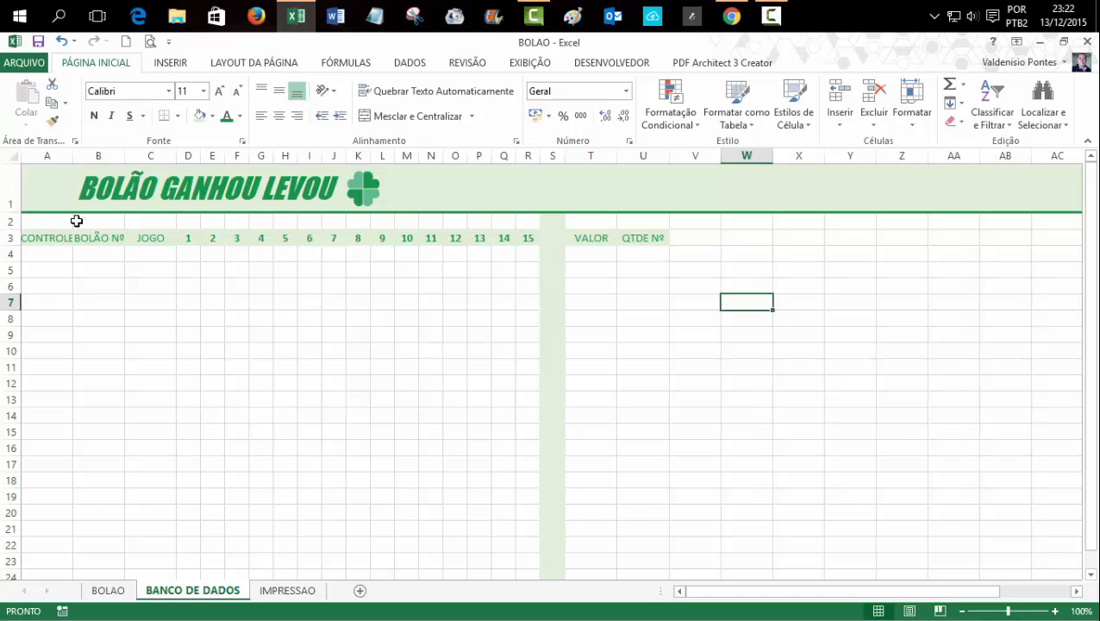
drag(74, 155, 142, 155)
Step: Enter the pool number 1 in each of the cells B4 to B9 under BOLÃO Nº
click(108, 252)
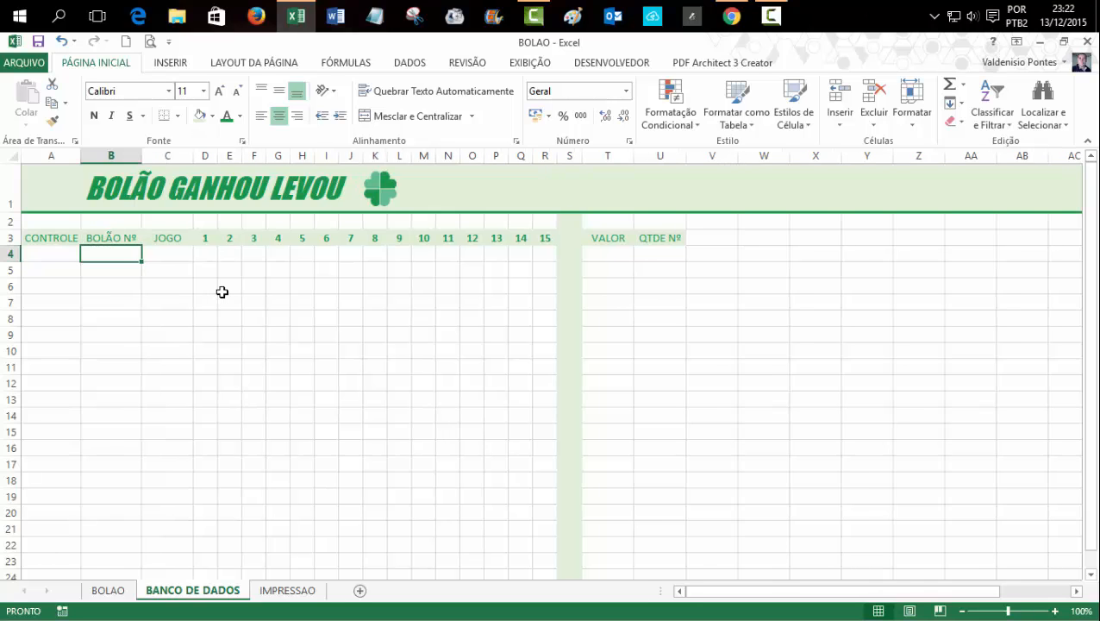
key(Tab)
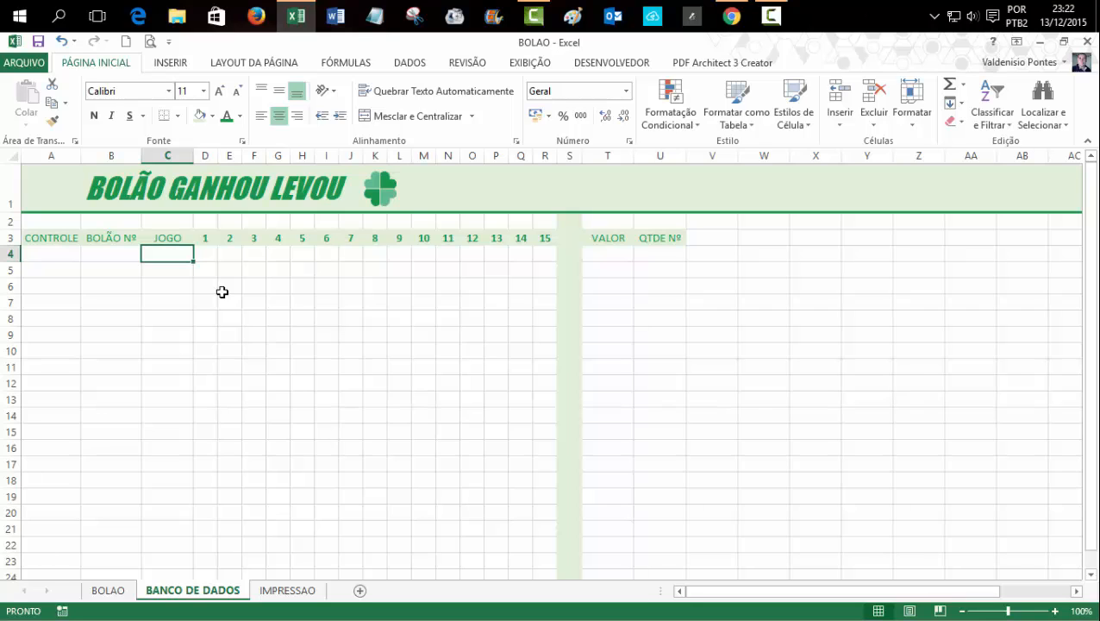
key(shift+Tab)
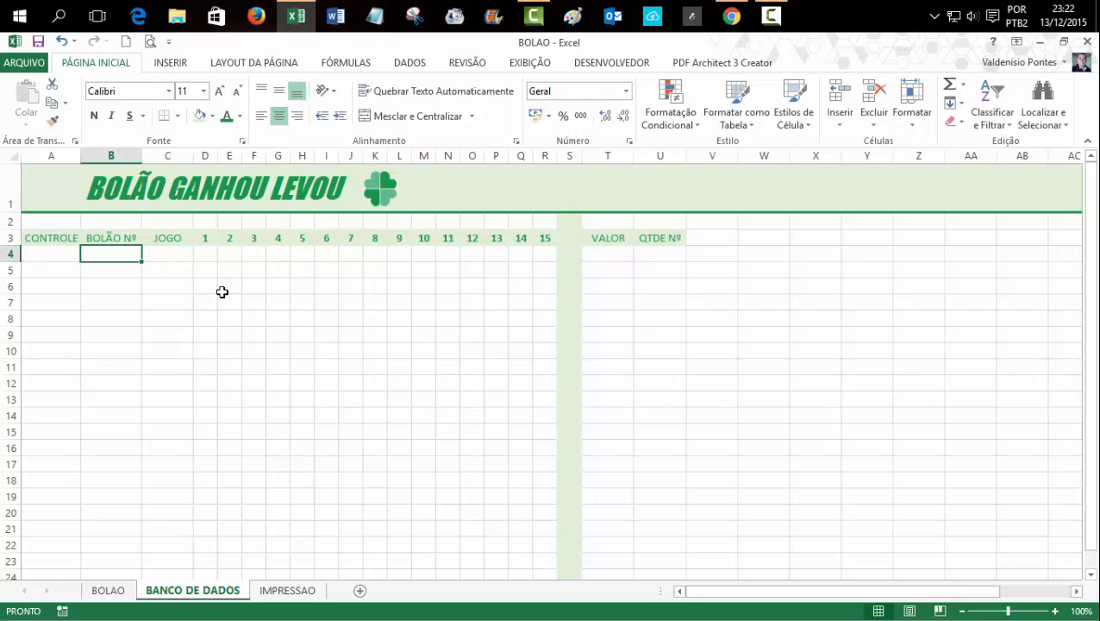
text(1)
key(Return)
text(1)
key(Return)
text(1)
key(Return)
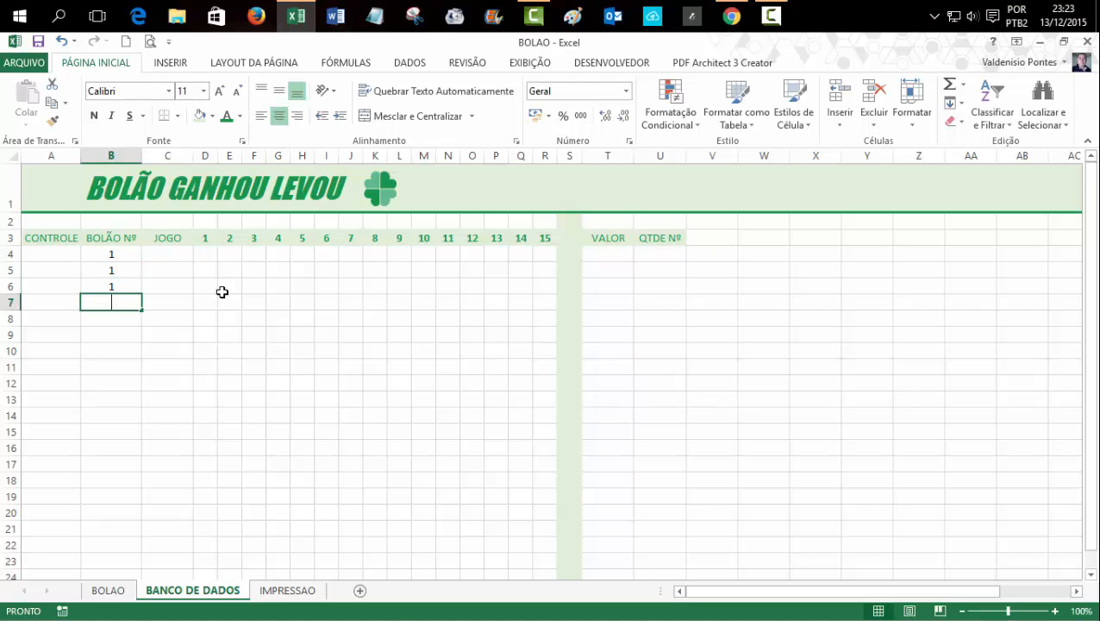
text(1)
key(Return)
text(1)
key(Return)
text(1)
key(Return)
key(Tab)
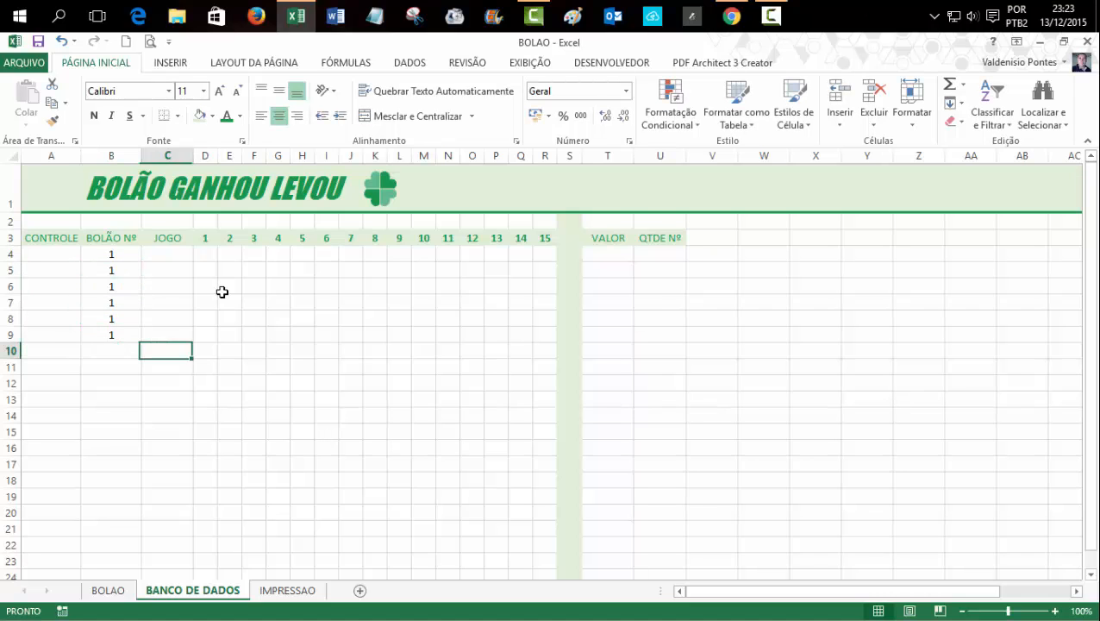
key(Up)
key(Up)
key(Up)
key(Up)
key(Up)
key(Up)
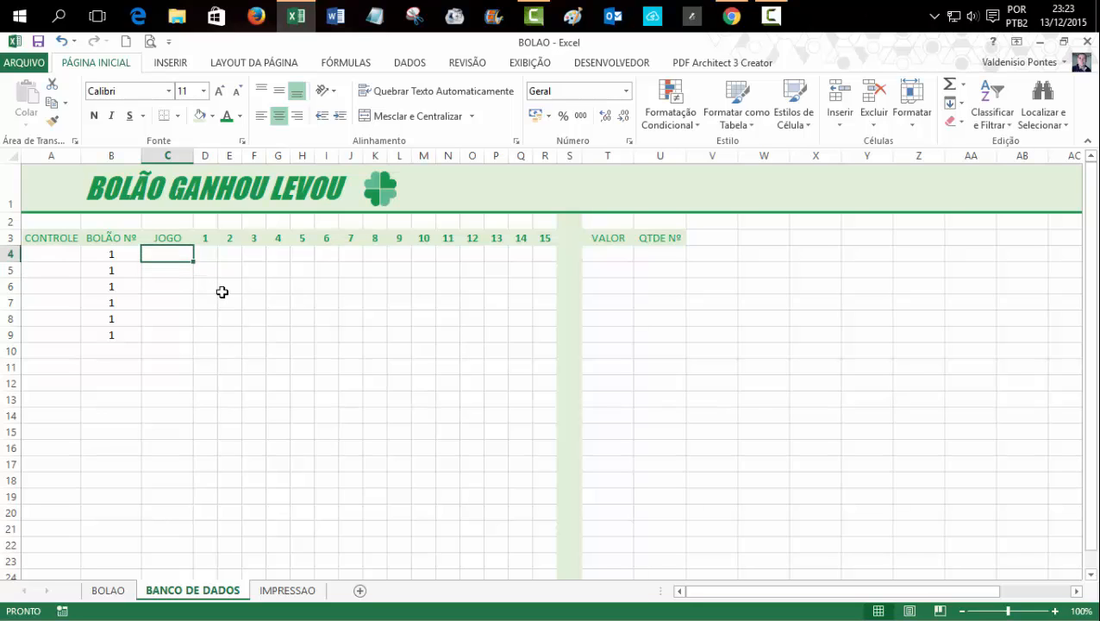
key(Down)
key(Down)
key(Down)
key(Down)
key(Down)
key(Left)
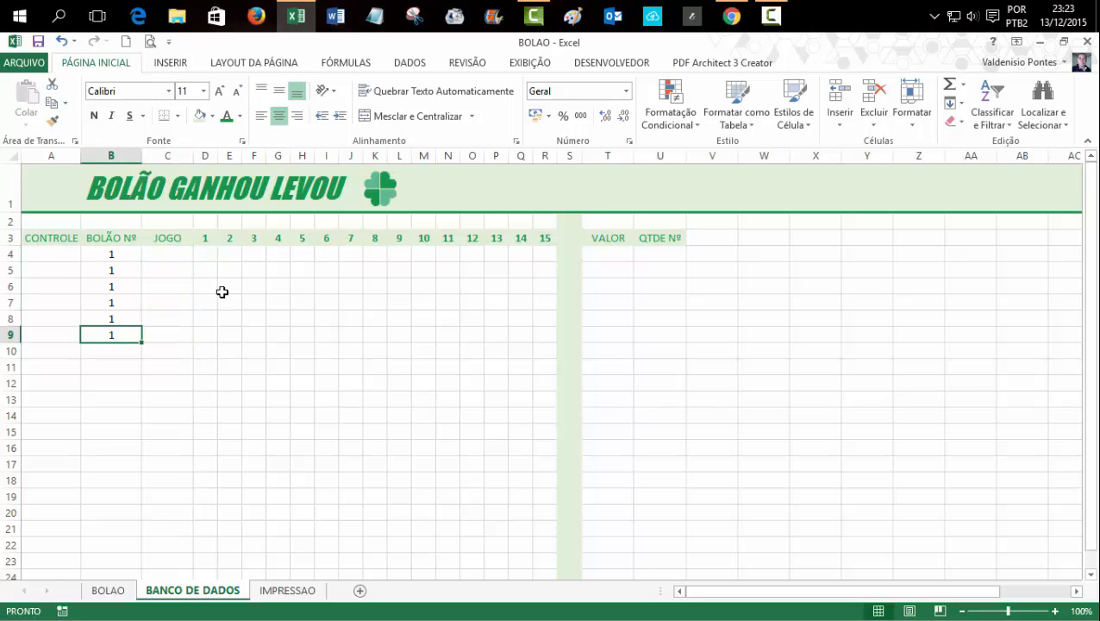
key(Up)
key(Up)
key(Up)
key(Up)
key(Up)
key(Down)
key(Down)
key(Down)
key(Down)
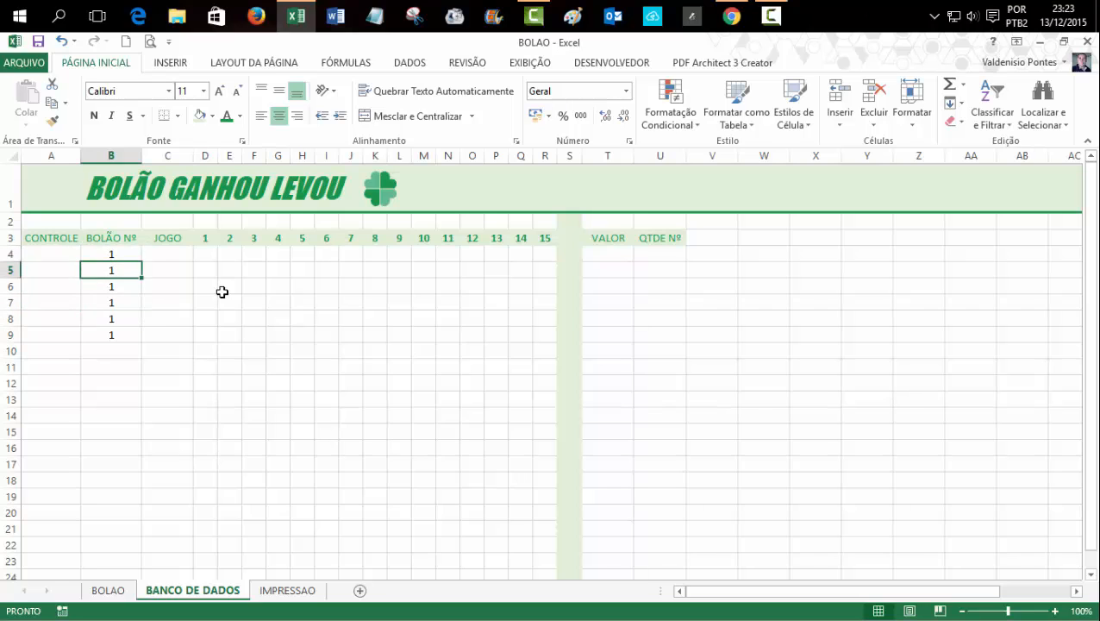
key(Down)
key(Down)
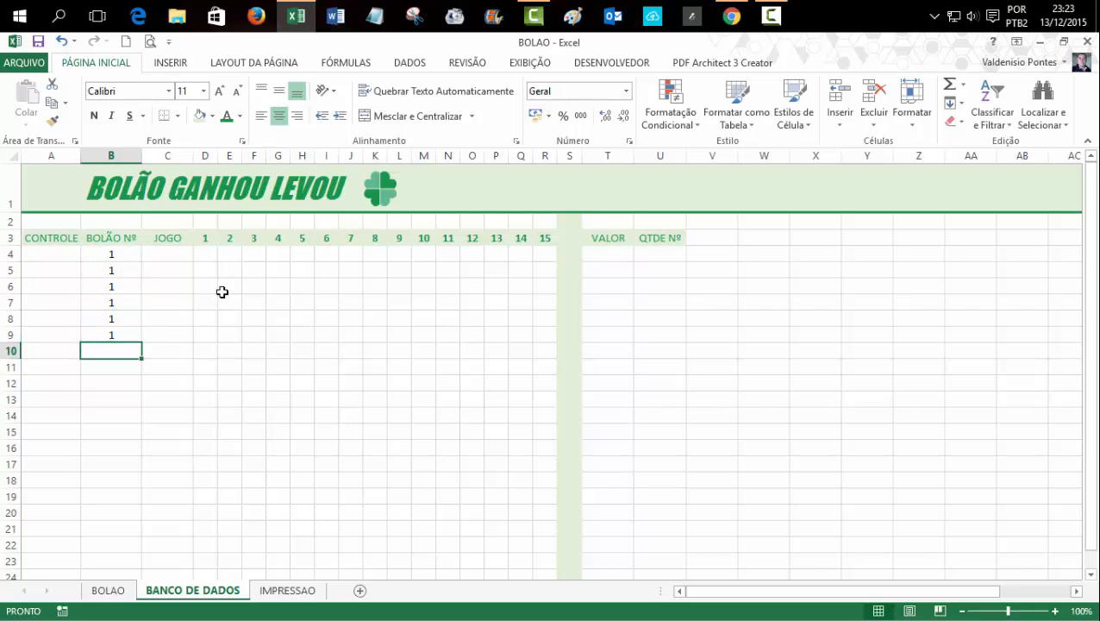
Step: Enter the sample control number 1 in cell A4 under CONTROLE
key(Up)
key(Left)
key(Up)
key(Up)
key(Up)
key(Up)
key(Up)
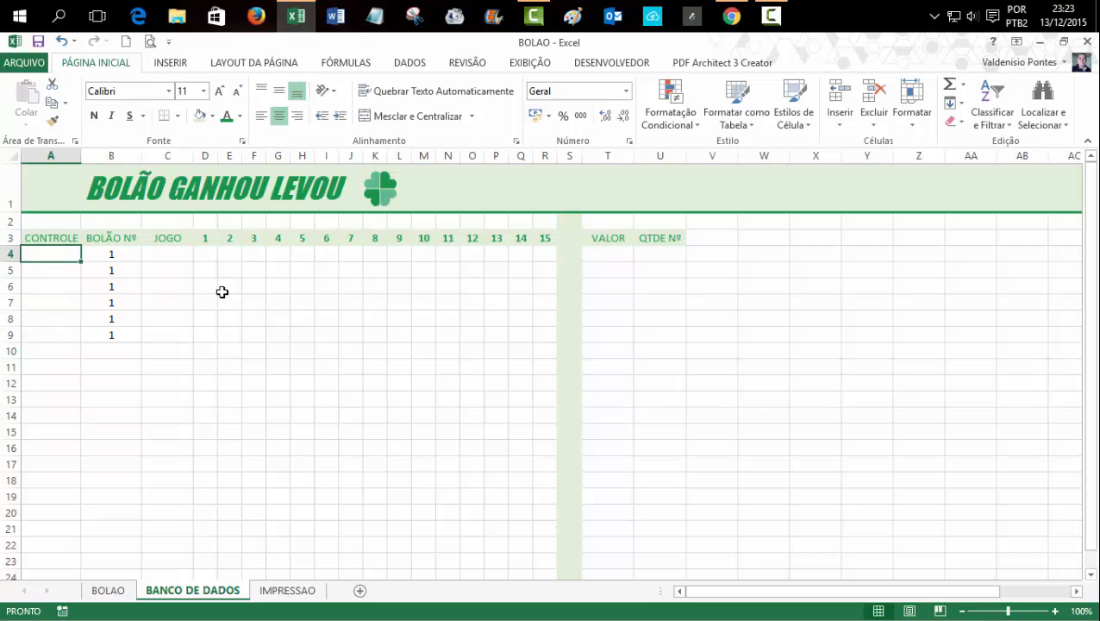
text(1)
key(Return)
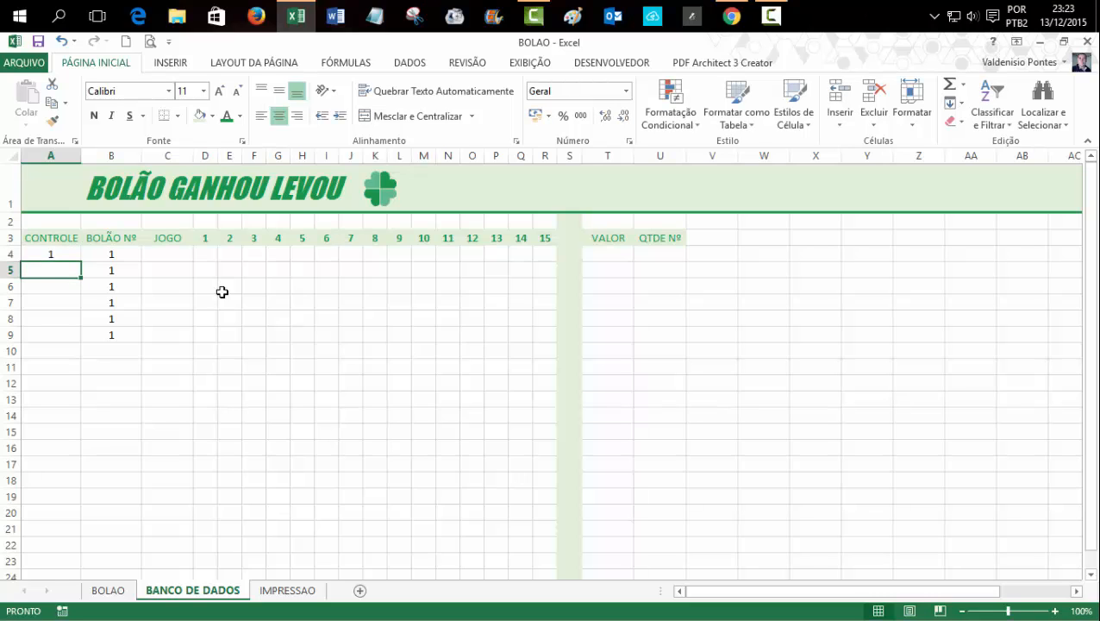
Step: Enter the pool number 2 in cells B10, B11 and B12, below the rows for pool 1
key(Down)
key(Down)
key(Down)
key(Down)
key(Down)
key(Right)
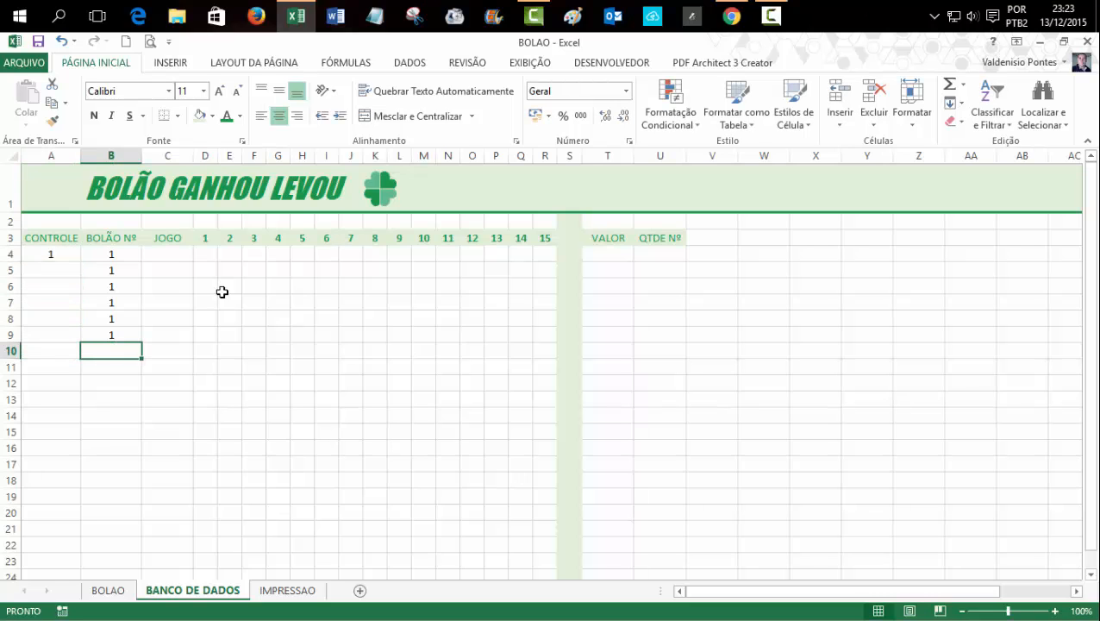
text(2)
key(Return)
key(Down)
text(2)
key(Return)
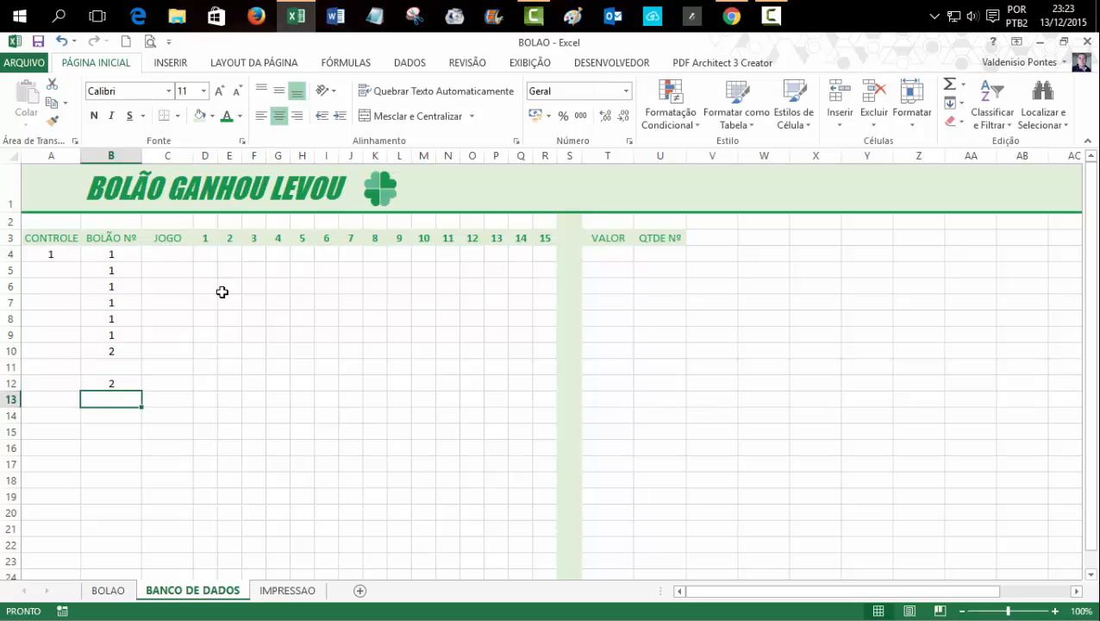
key(Up)
key(Up)
text(2)
key(Return)
Step: Enter the sample control number 2 in cell A5 under CONTROLE
key(Down)
key(Up)
key(Up)
key(Up)
key(Up)
key(Up)
key(Up)
key(Up)
key(Up)
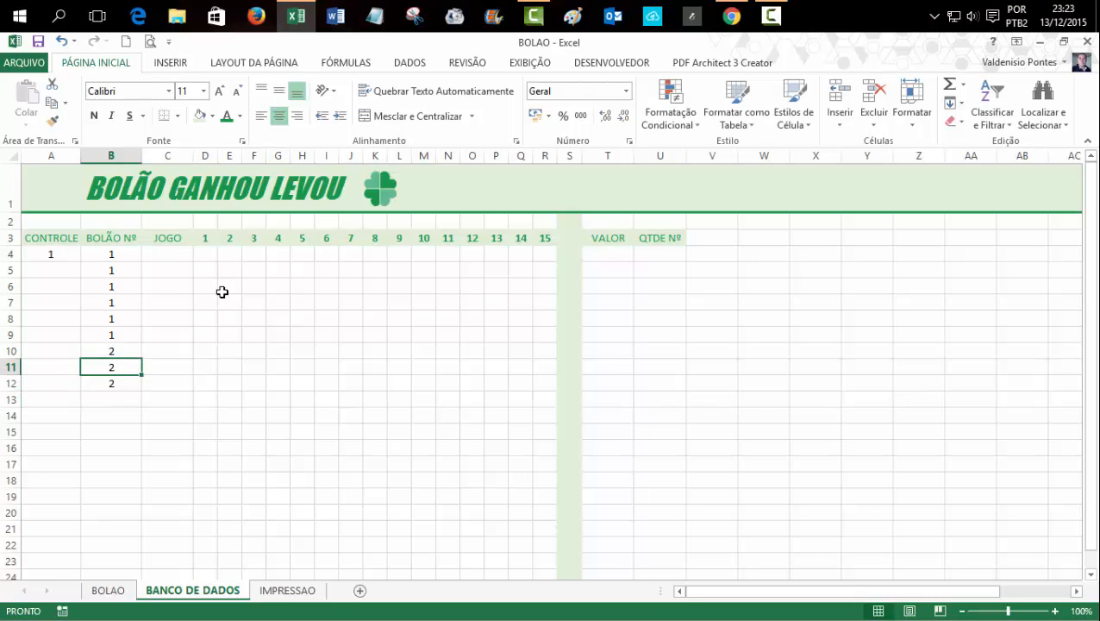
key(Left)
text(2)
key(Return)
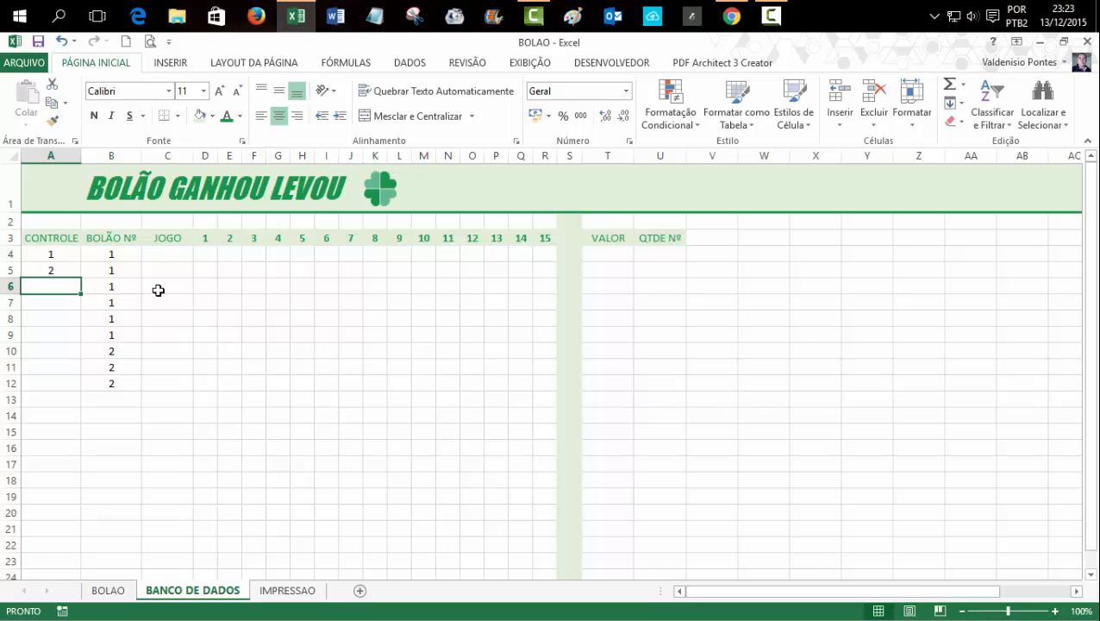
drag(116, 255, 114, 385)
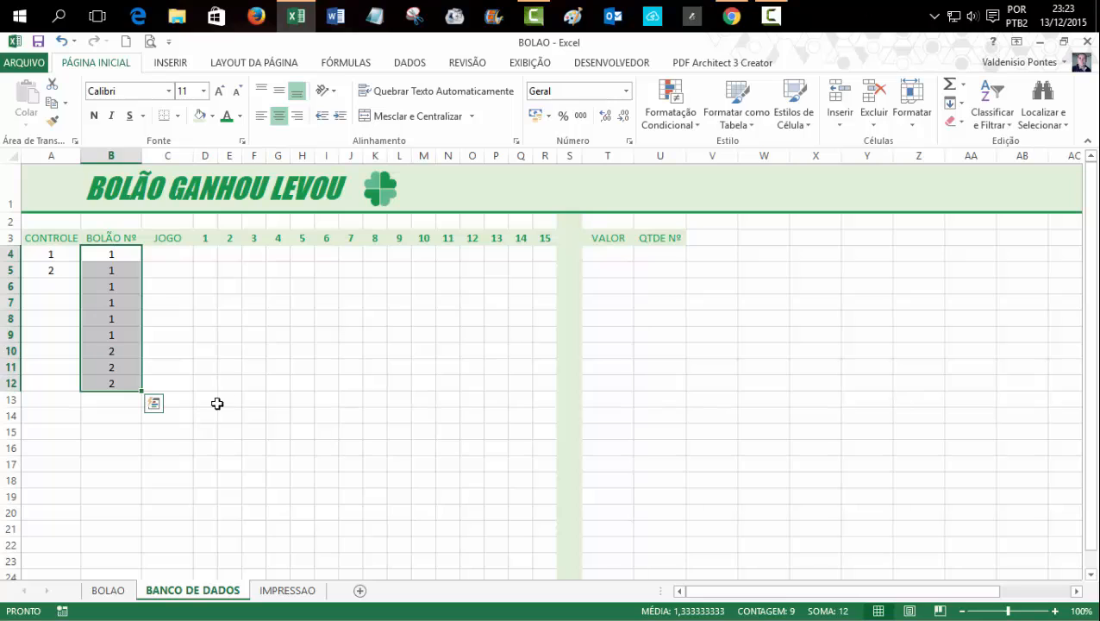
click(217, 403)
click(109, 254)
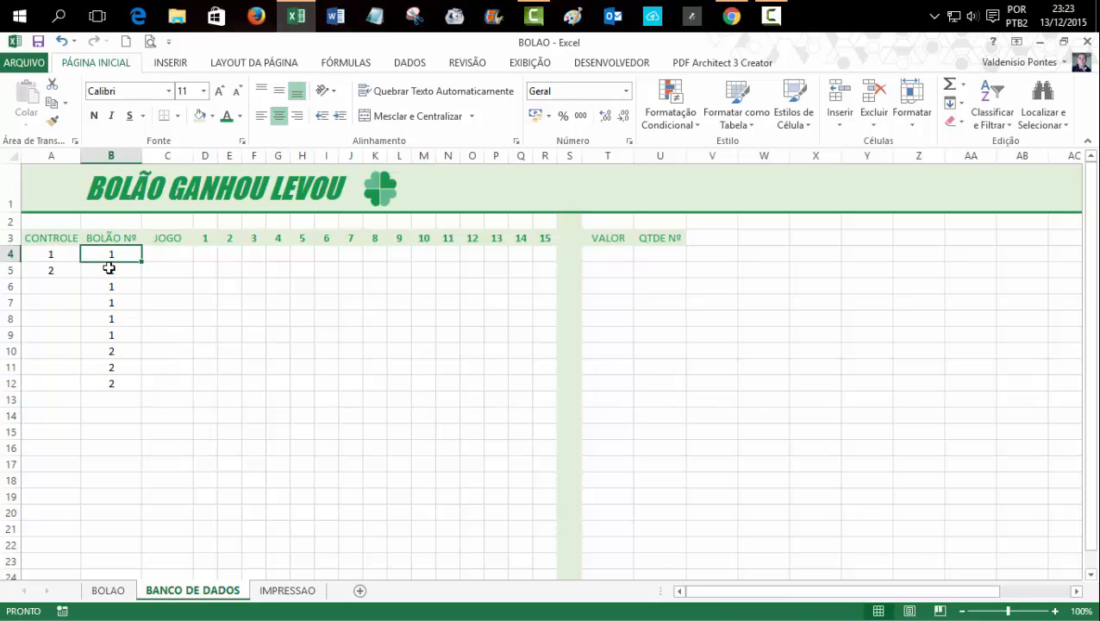
drag(108, 268, 108, 380)
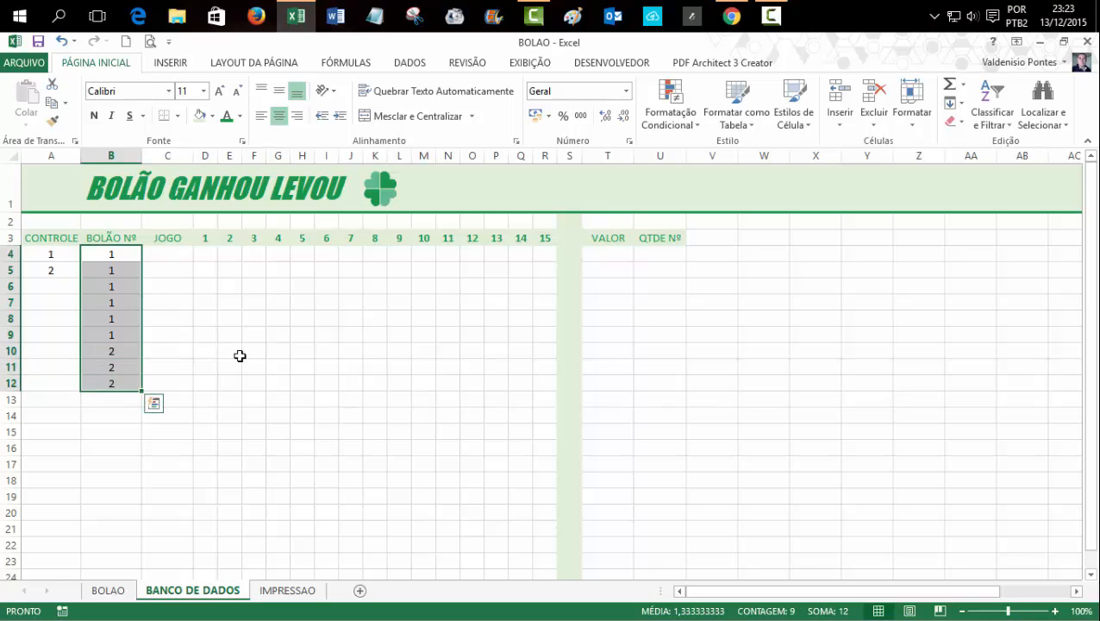
click(122, 403)
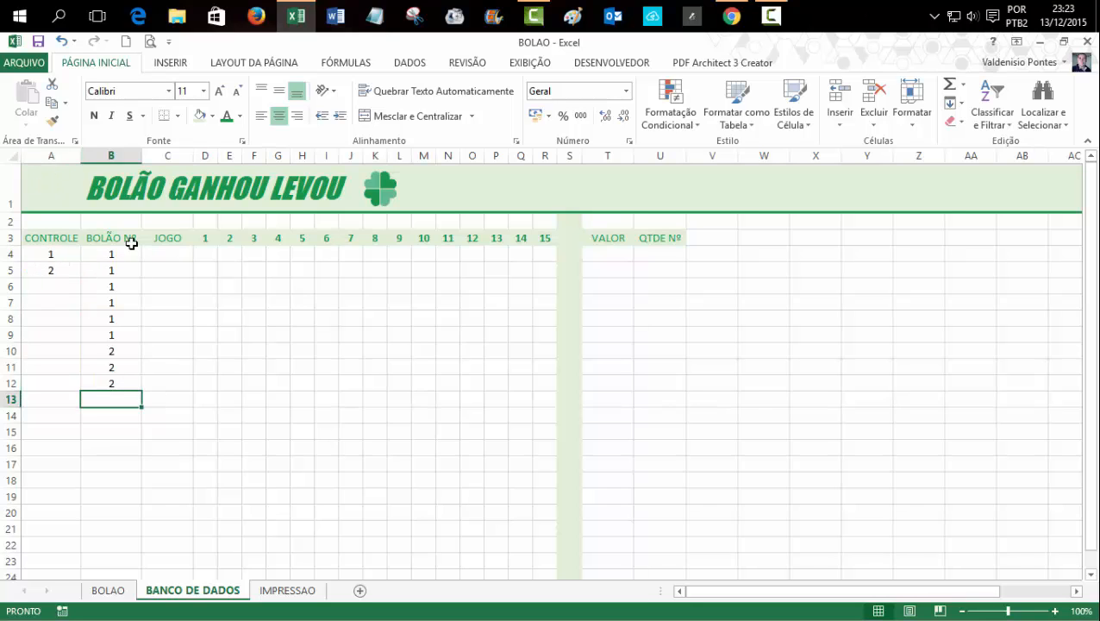
click(276, 315)
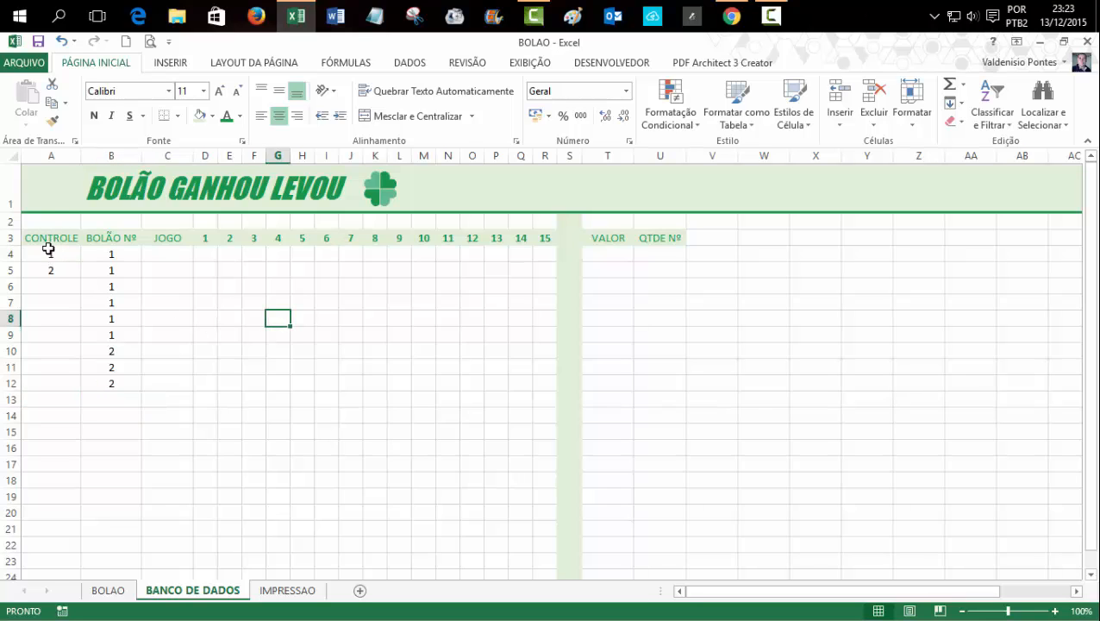
Step: Try hiding the CONTROLE column A, and undo the hiding
click(52, 155)
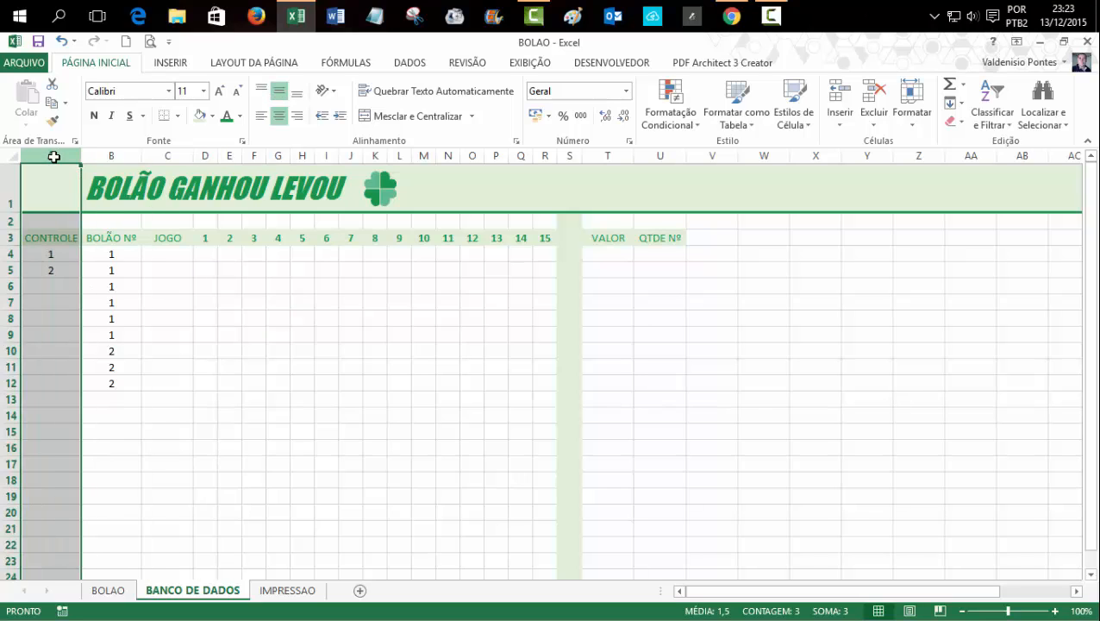
right_click(54, 156)
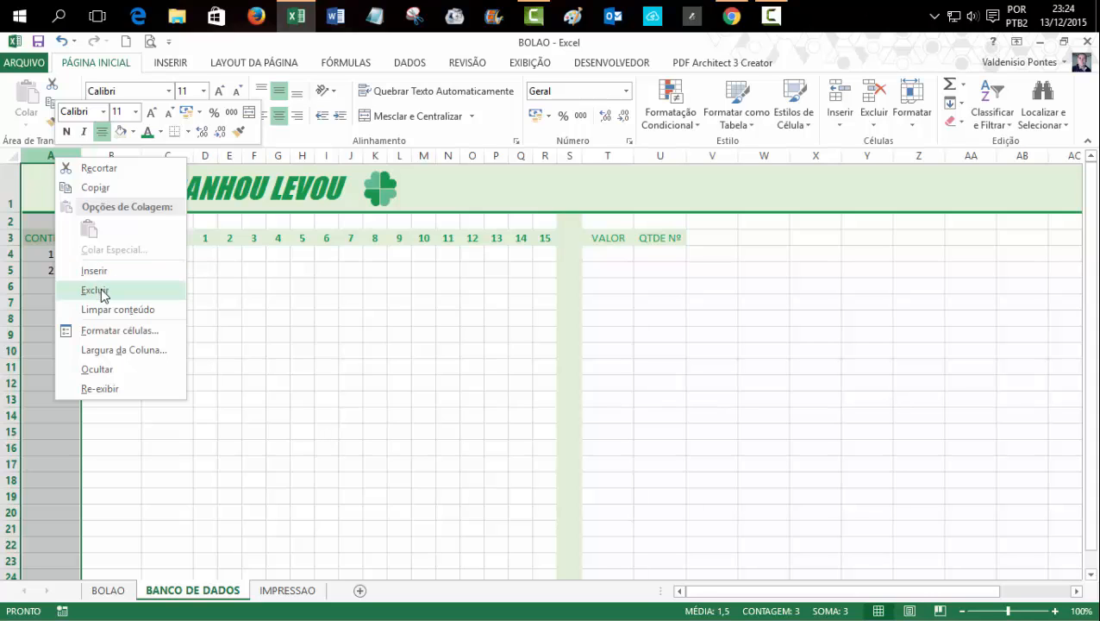
click(90, 371)
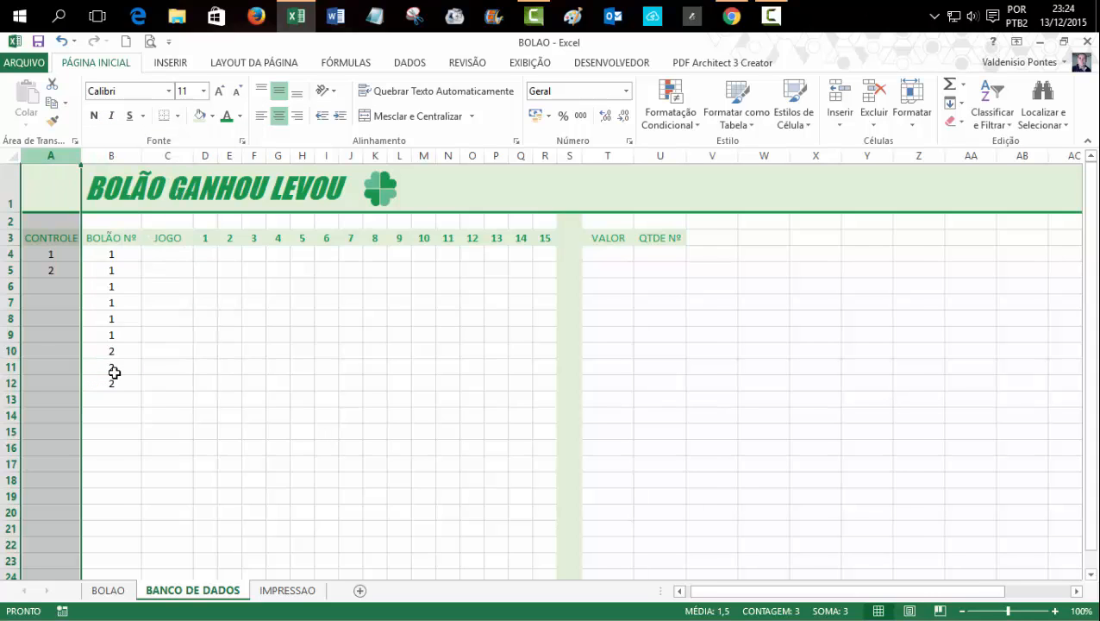
click(263, 333)
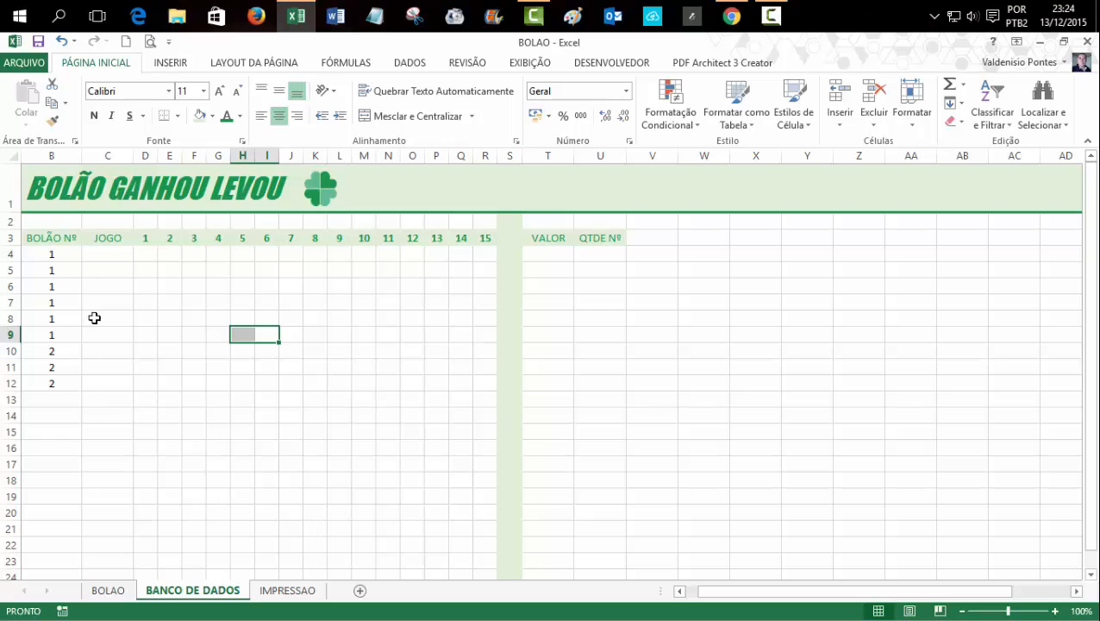
click(169, 318)
click(61, 45)
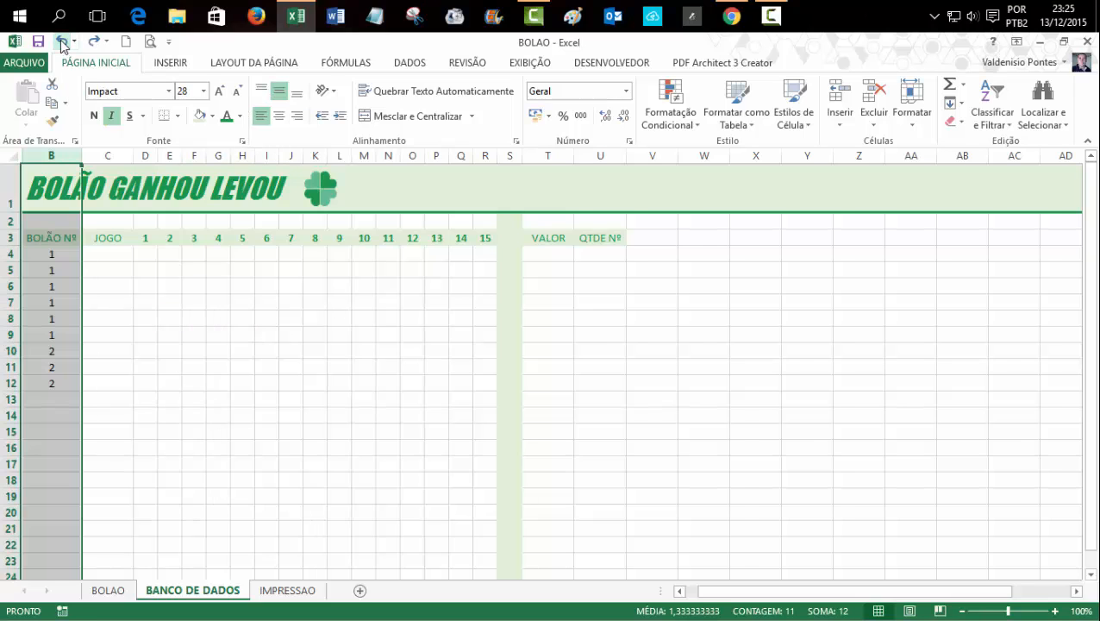
click(263, 376)
Step: Clear the sample control numbers from cells A4:A5
drag(48, 255, 50, 270)
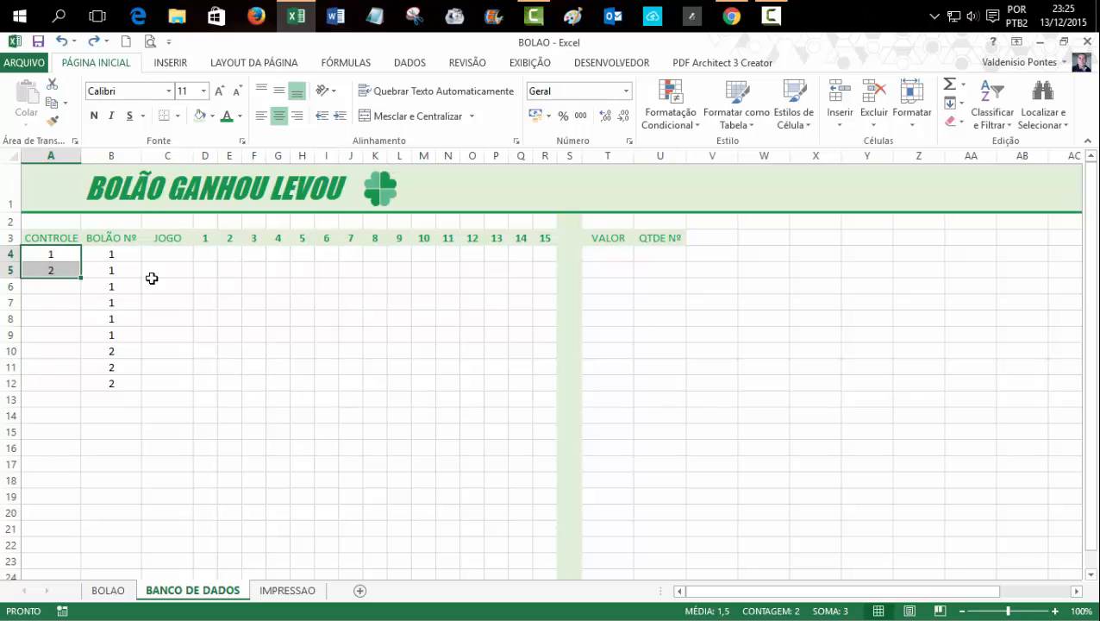
key(Delete)
click(351, 298)
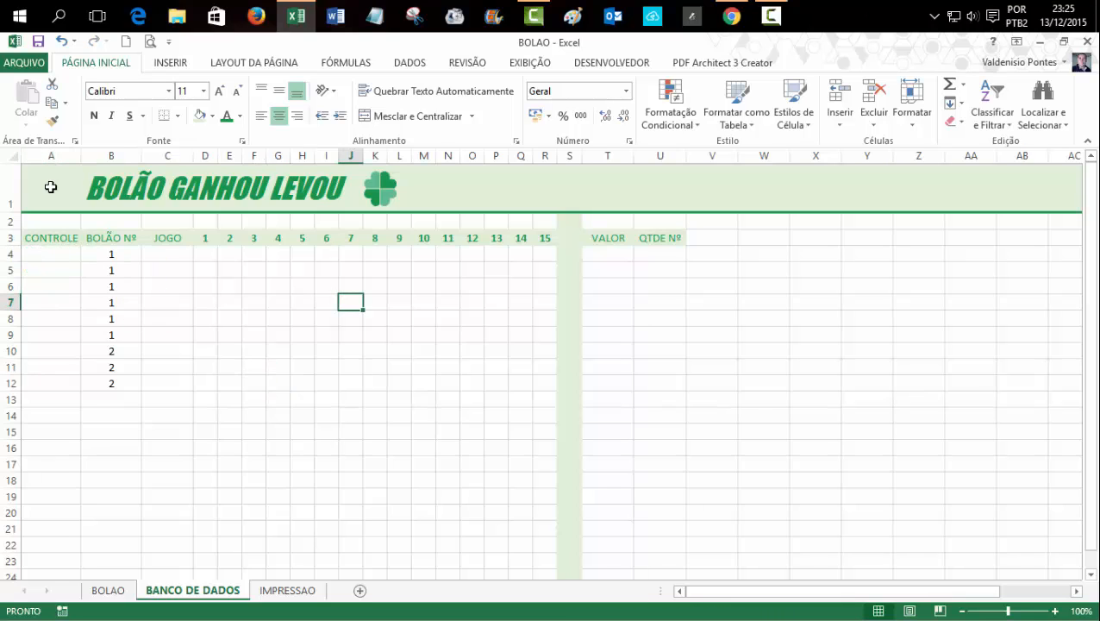
Step: Hide column A with the CONTROLE heading
click(50, 156)
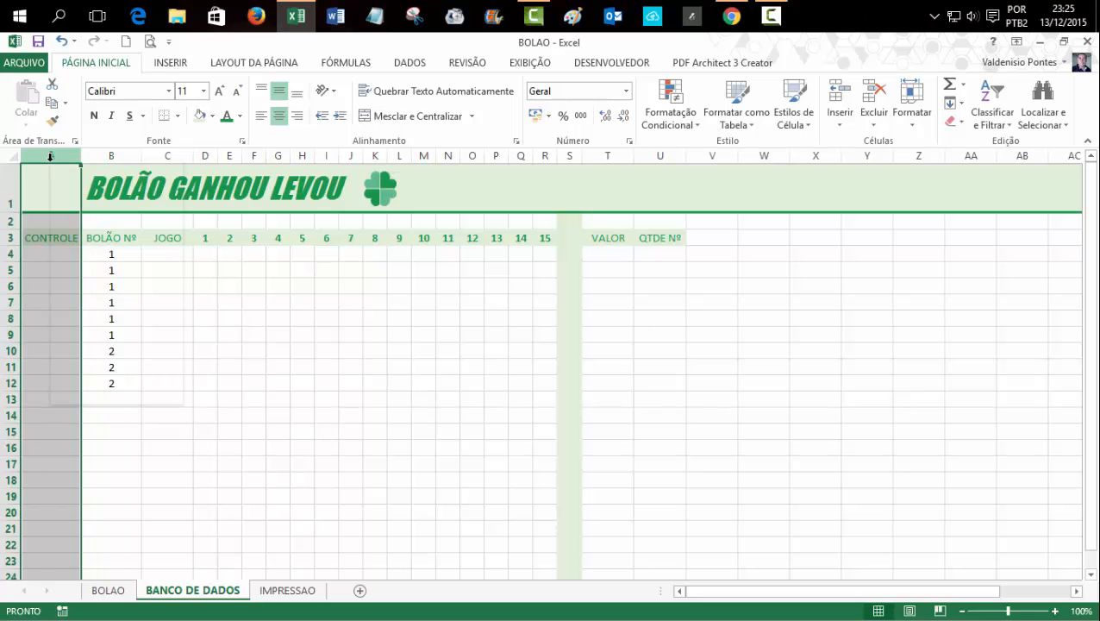
right_click(50, 157)
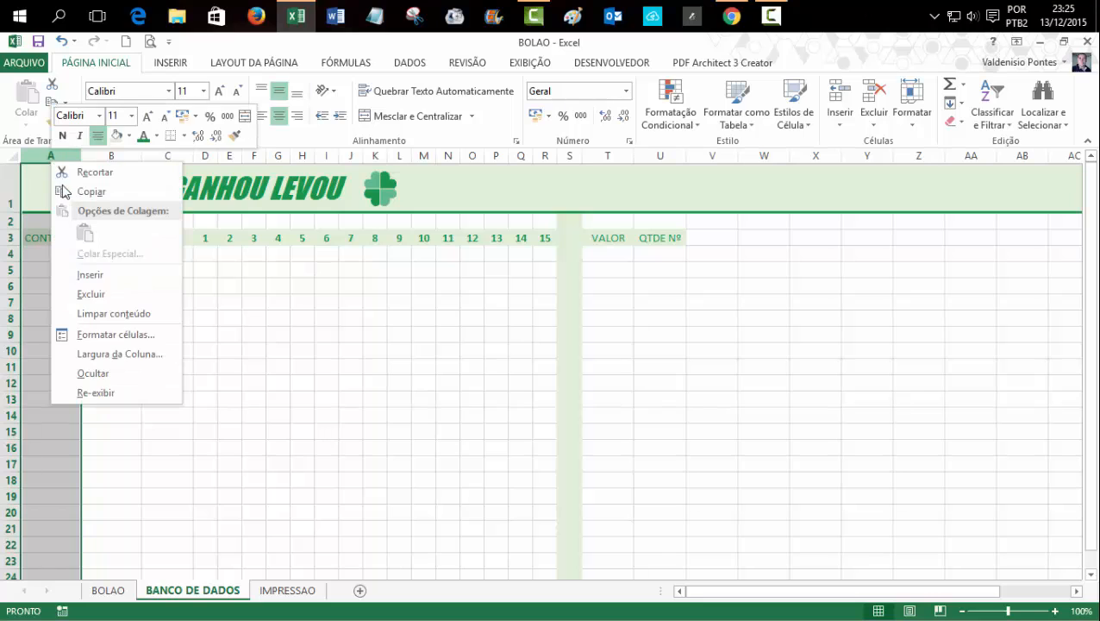
click(93, 373)
click(327, 336)
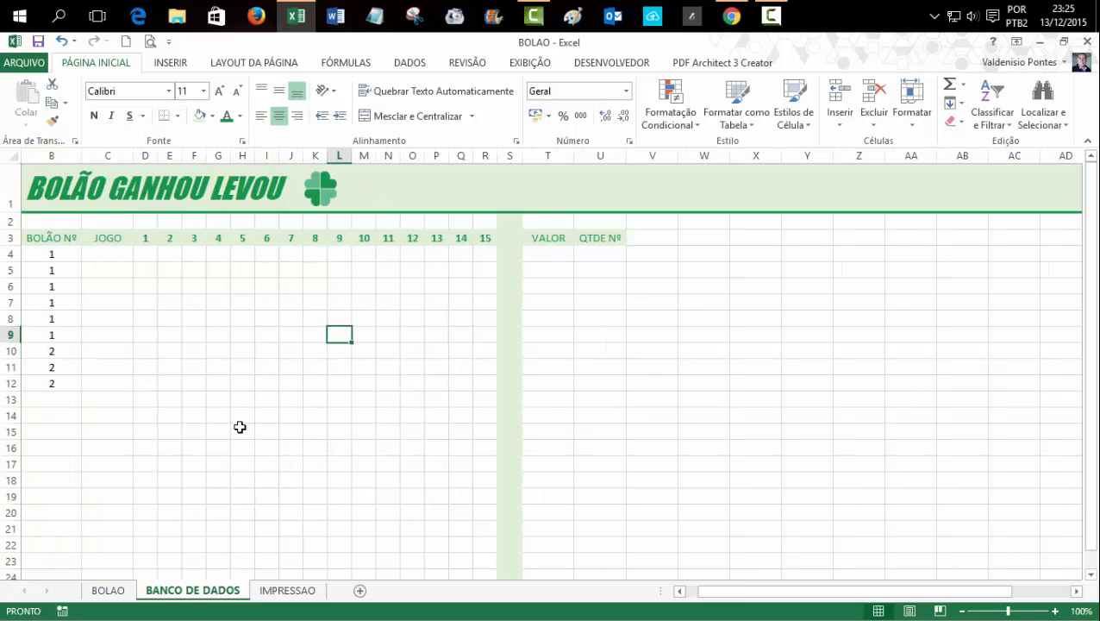
click(680, 306)
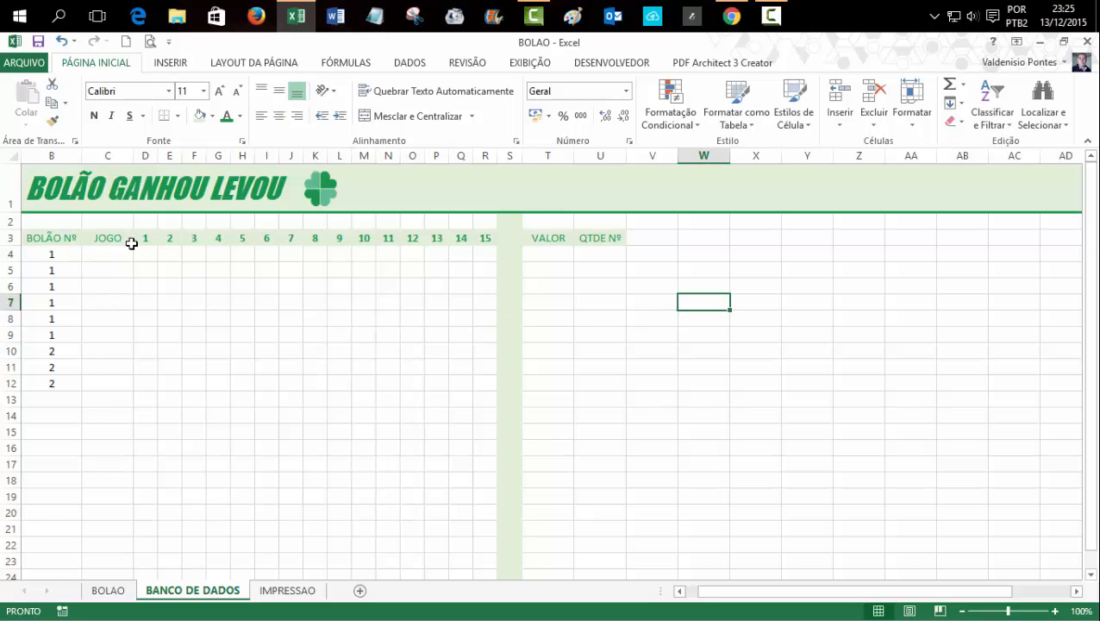
click(66, 254)
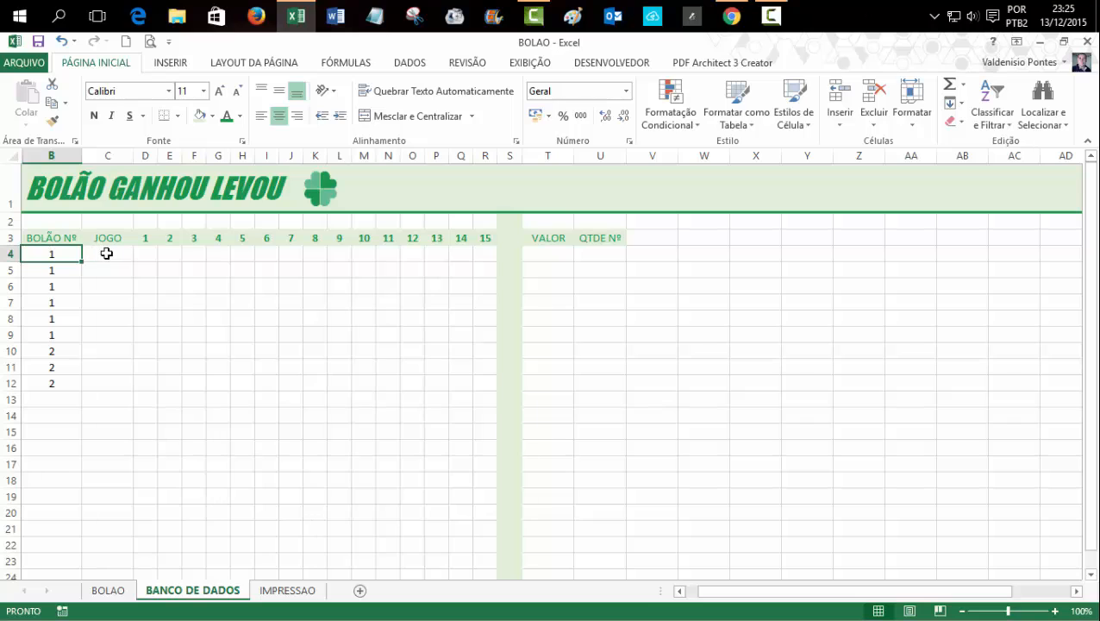
click(106, 253)
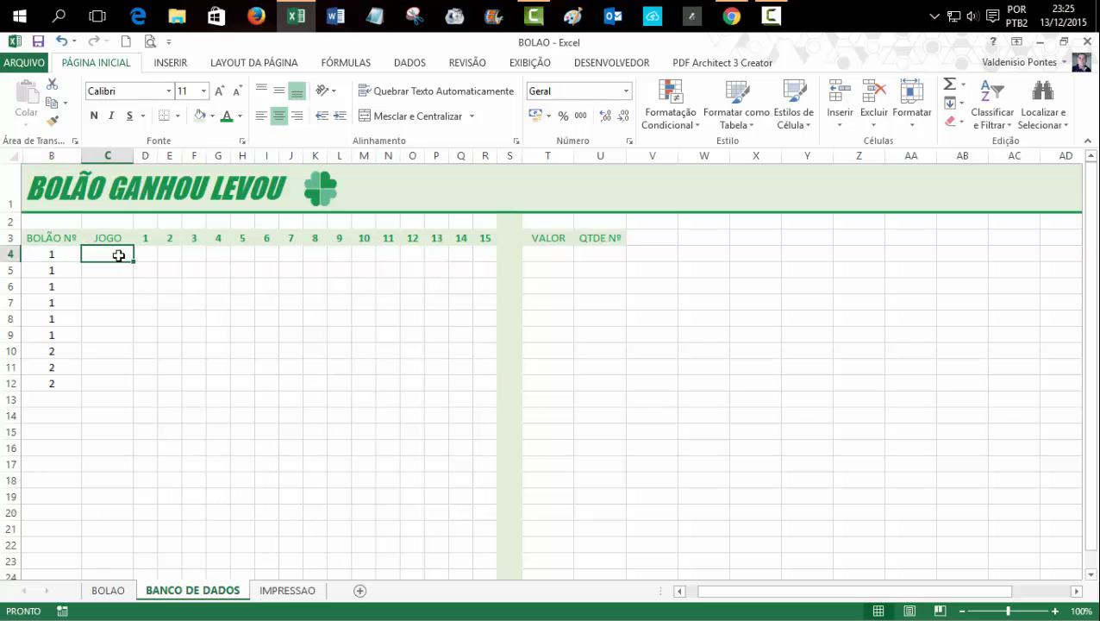
click(486, 254)
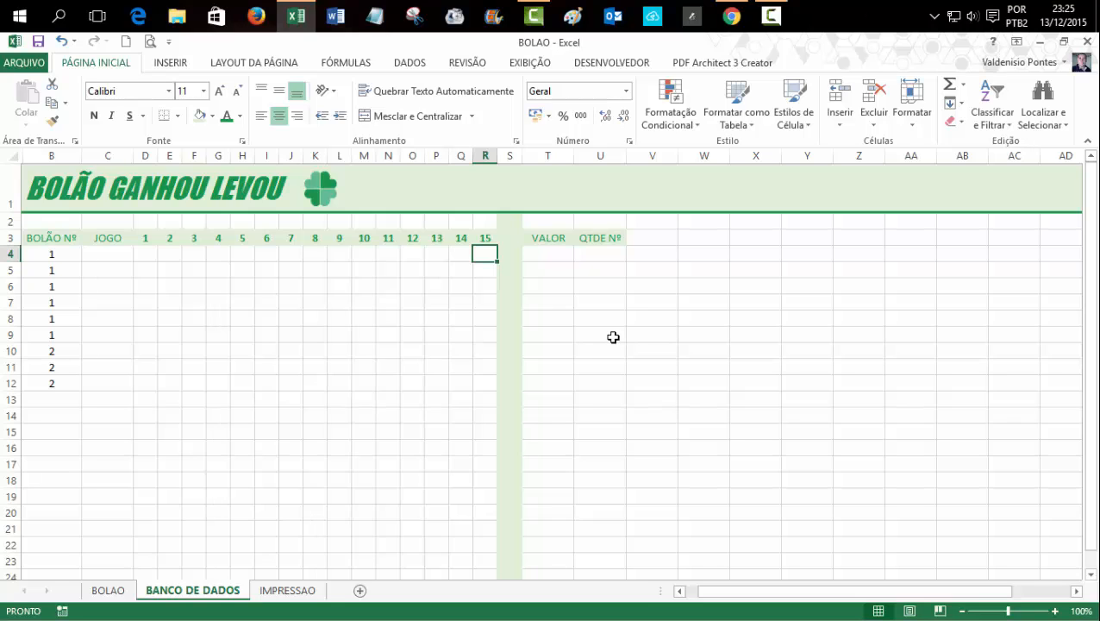
click(508, 155)
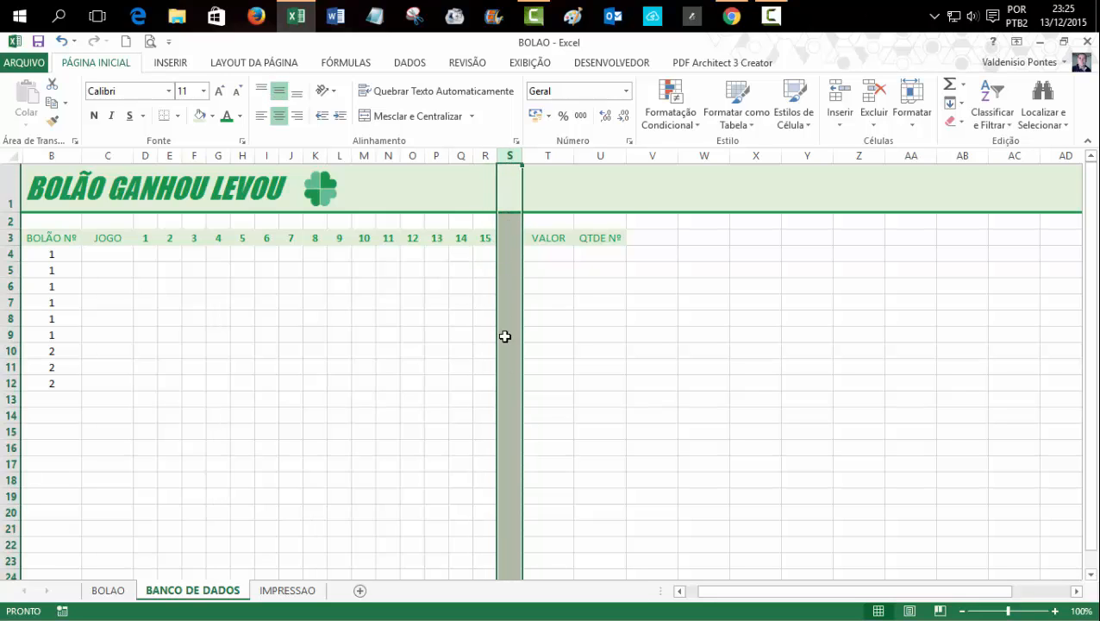
click(511, 238)
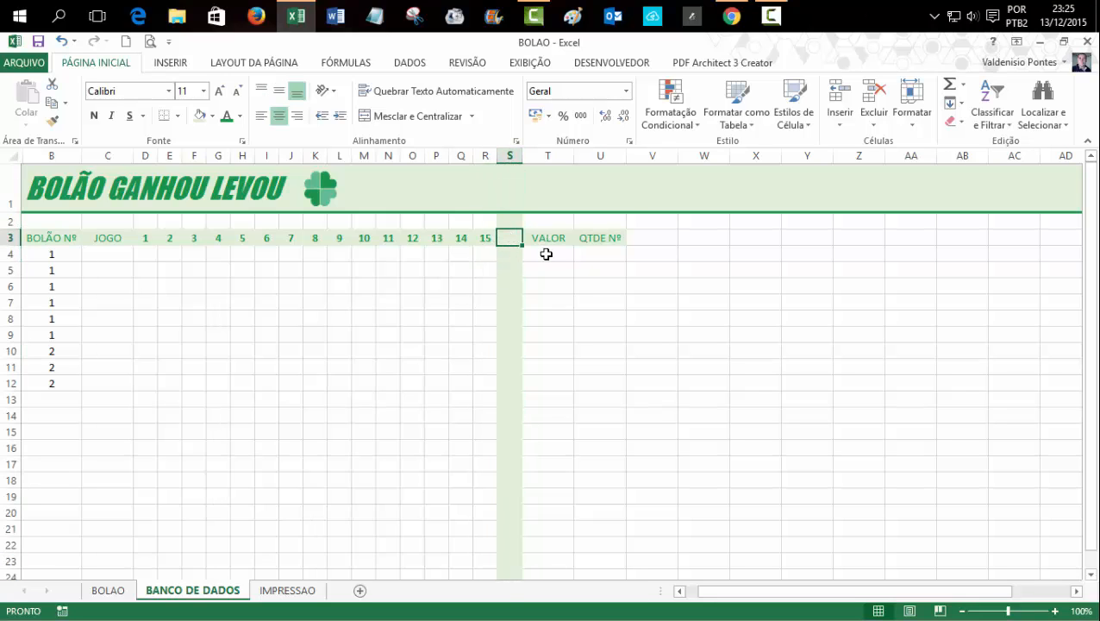
click(546, 253)
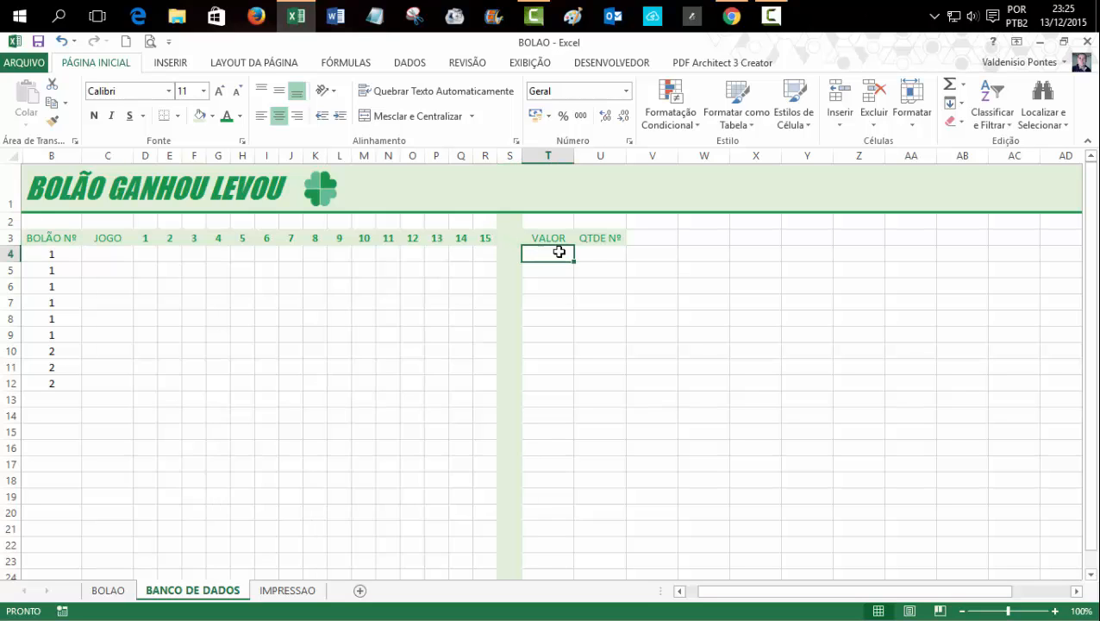
click(590, 251)
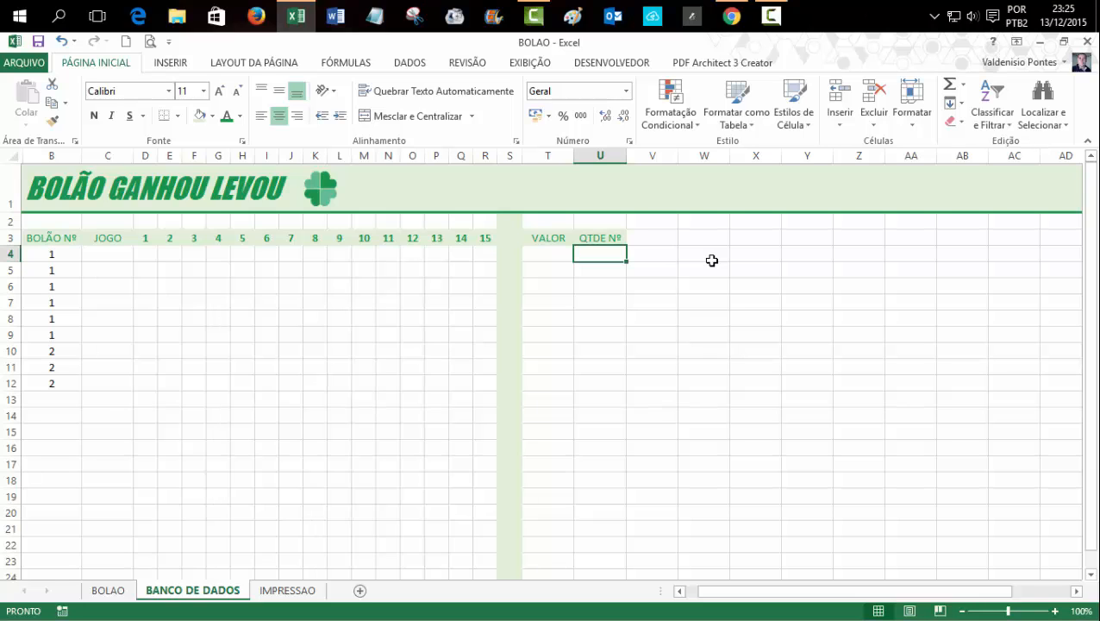
Step: On the BOLAO sheet, set the Quantidade de números jogados to 8
click(109, 590)
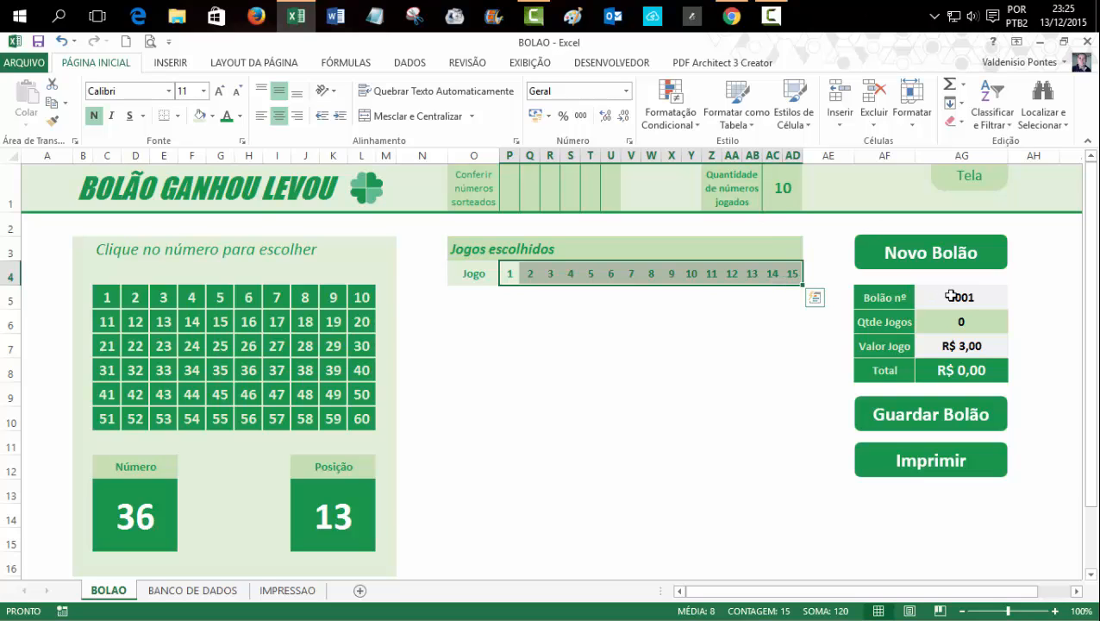
click(781, 185)
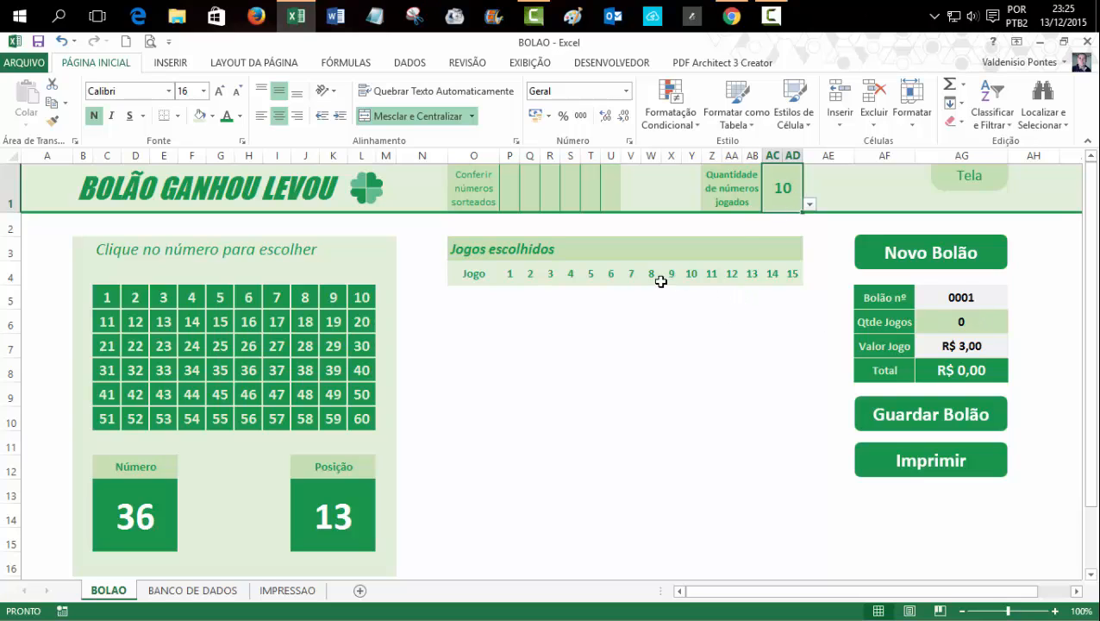
click(809, 204)
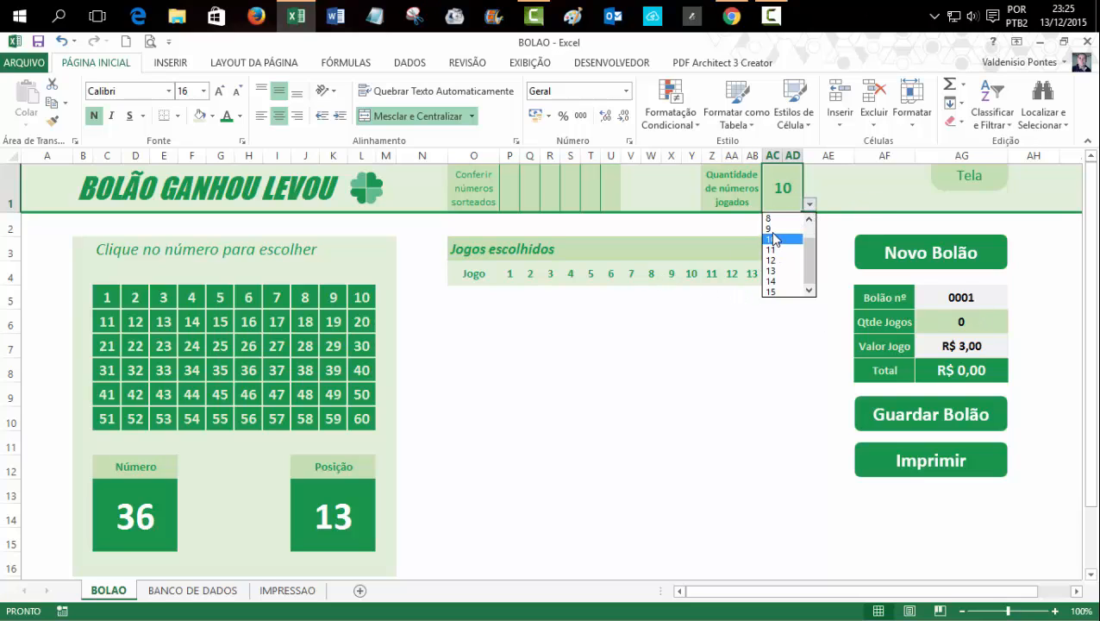
click(773, 218)
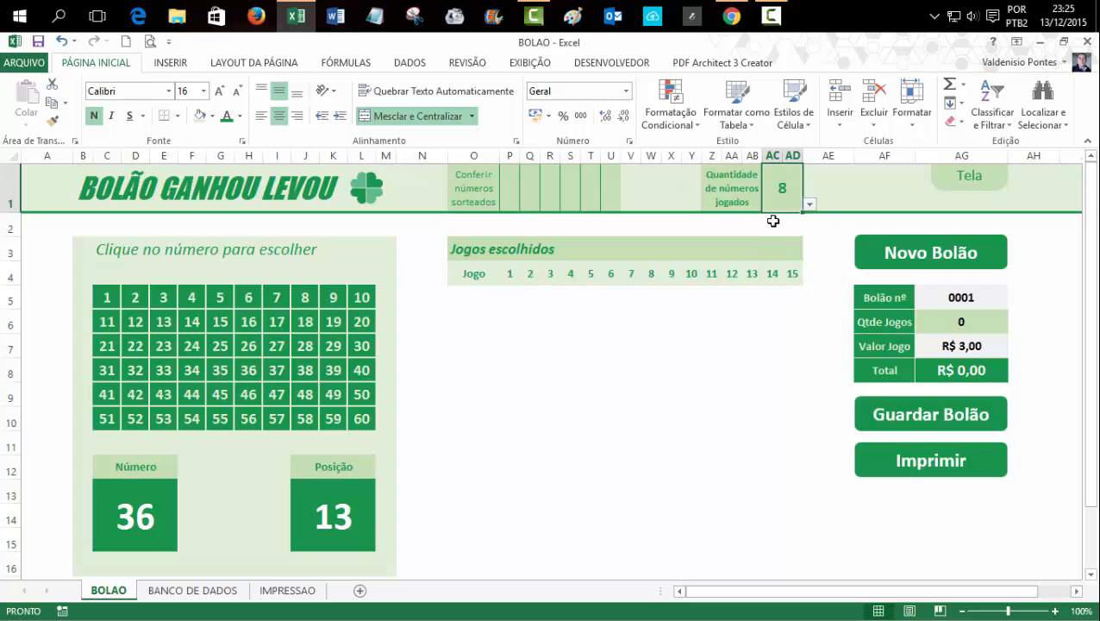
click(650, 337)
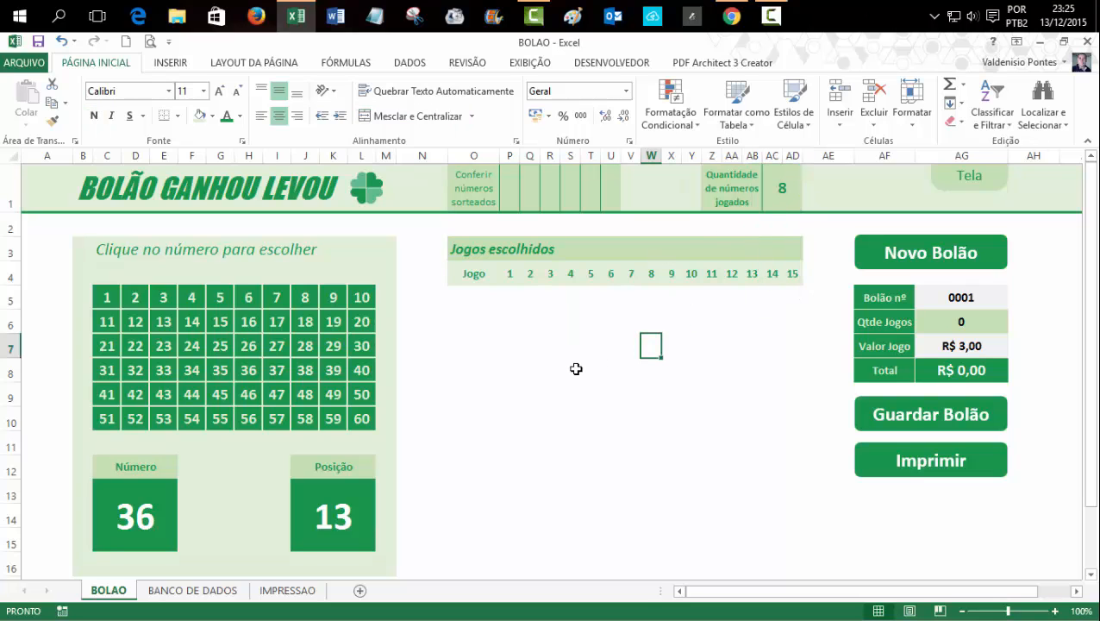
Step: Copy the clover image from the BANCO DE DADOS header to the IMPRESSAO sheet, placing it around columns P:Q, rows 5 to 7
click(192, 589)
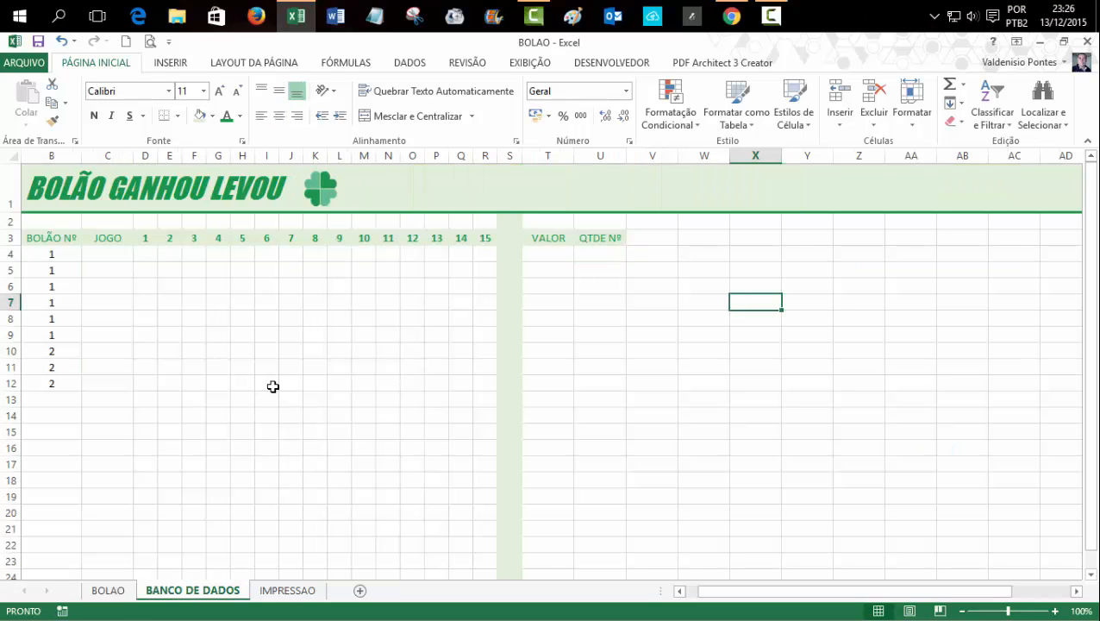
click(287, 590)
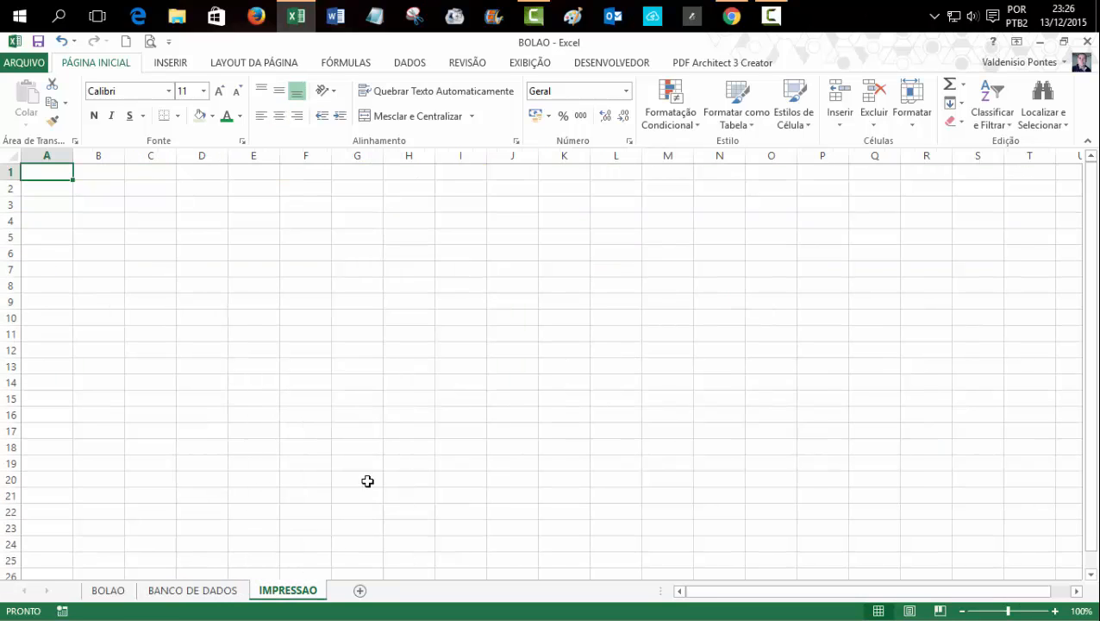
click(192, 591)
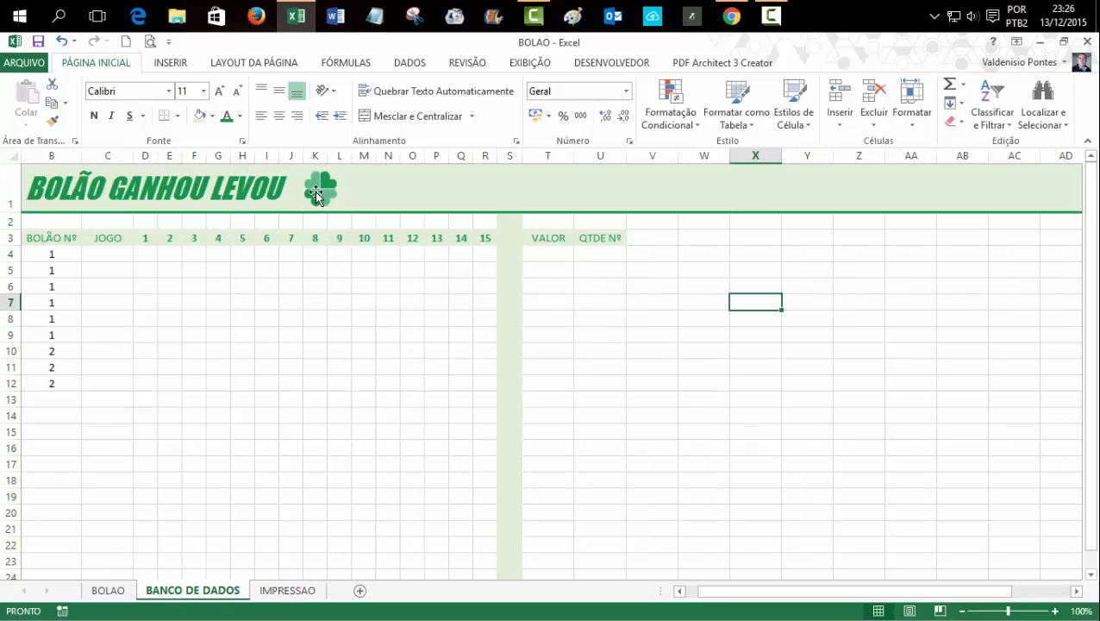
click(312, 205)
key(ctrl+c)
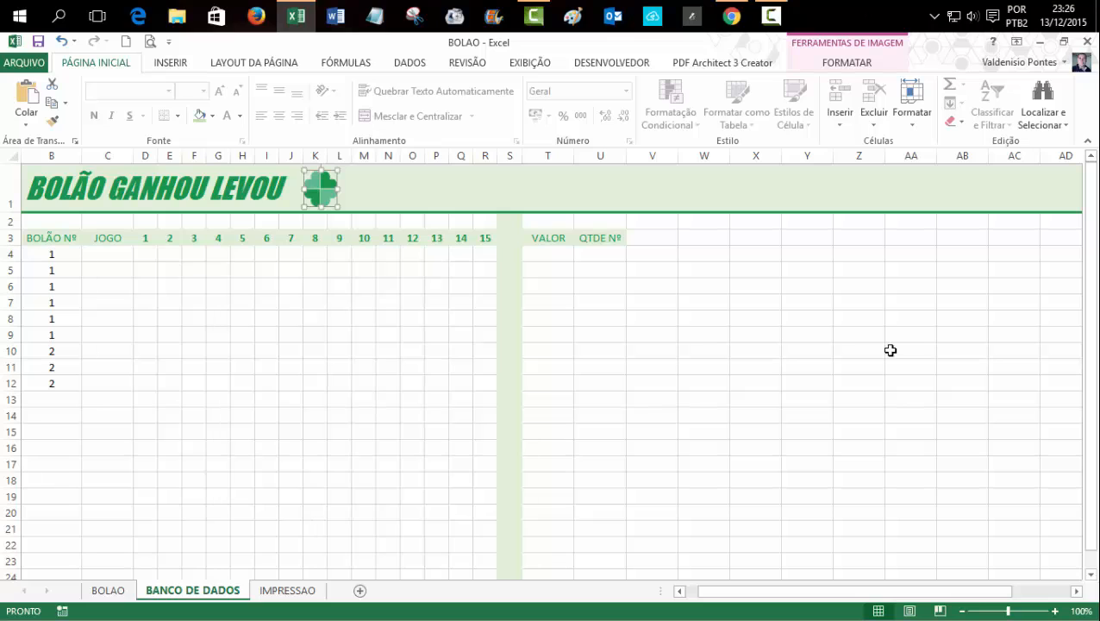
click(287, 590)
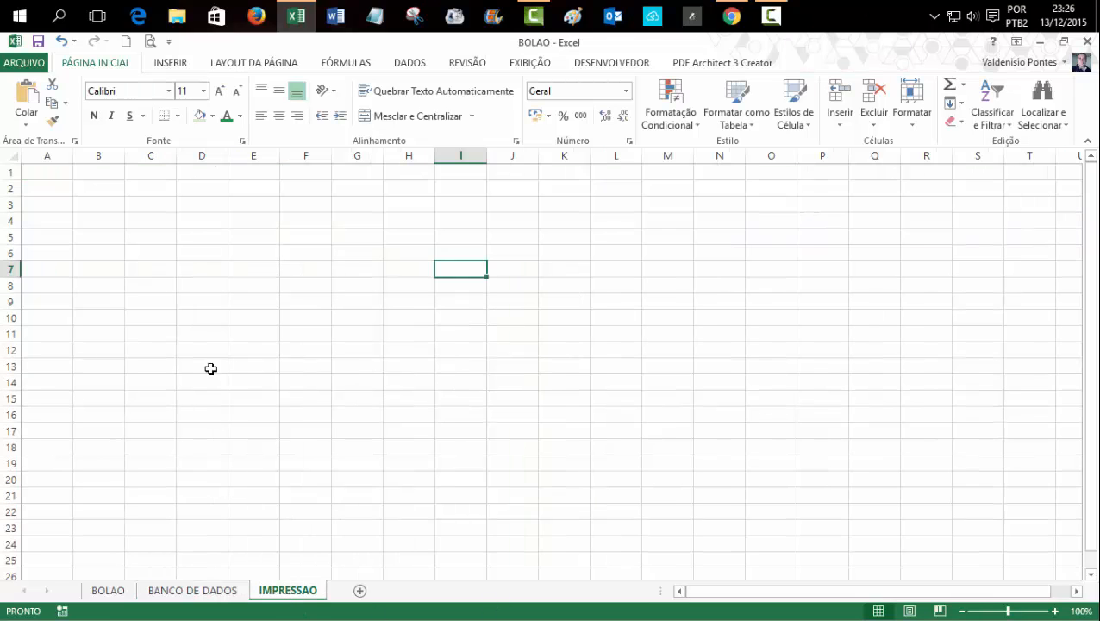
click(94, 192)
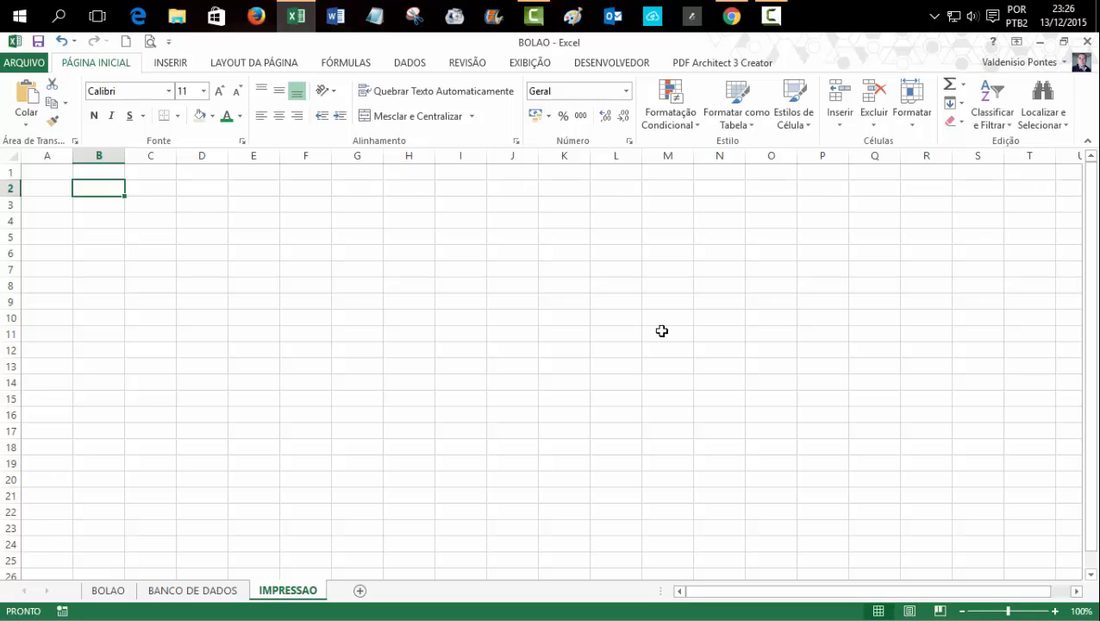
key(ctrl+v)
drag(90, 199, 842, 254)
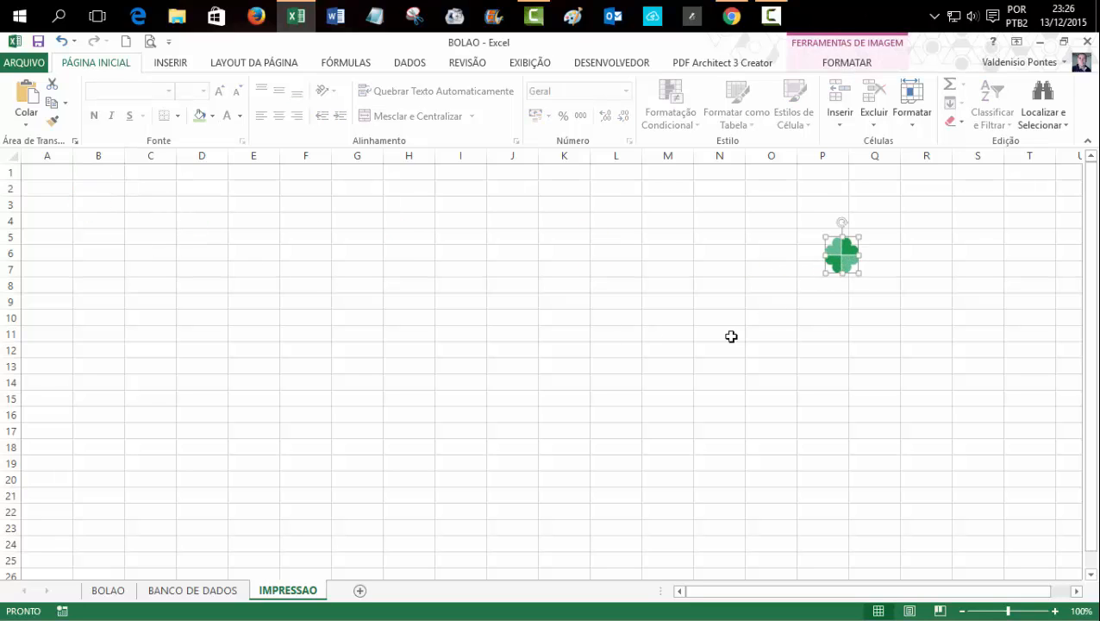
click(731, 336)
click(395, 345)
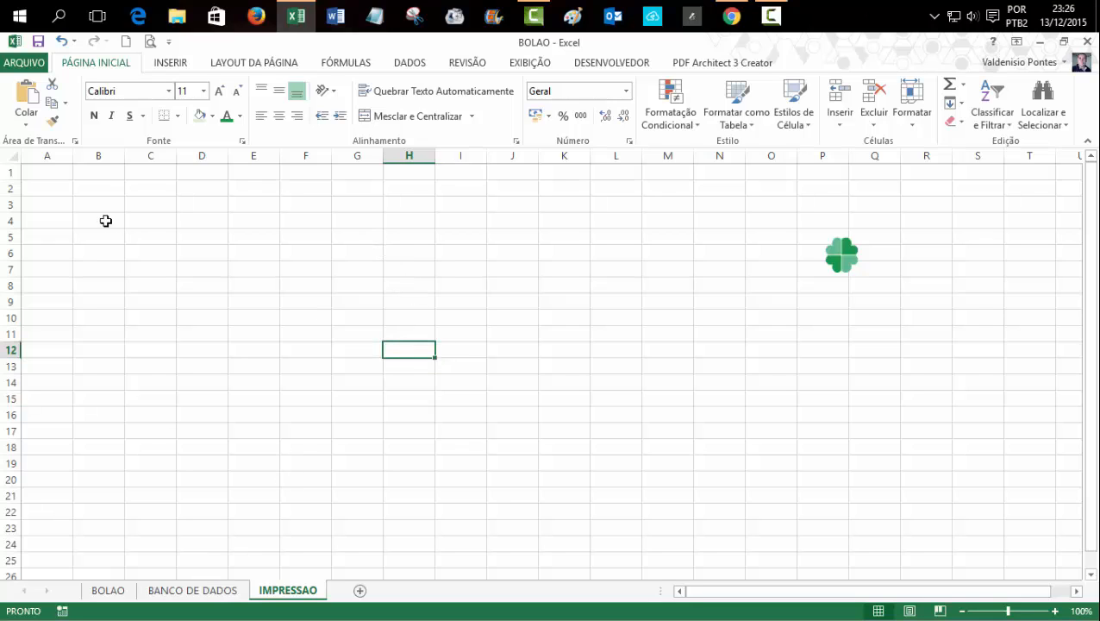
Step: Narrow columns A to P evenly on the IMPRESSAO sheet and move the clover image out to column U
click(51, 151)
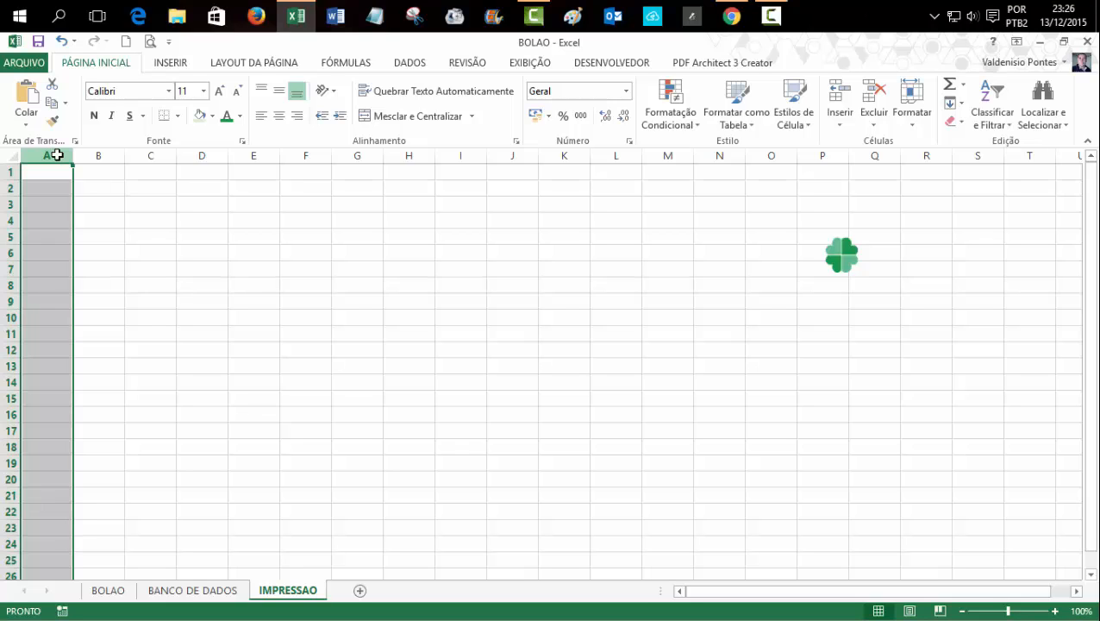
drag(57, 154, 818, 158)
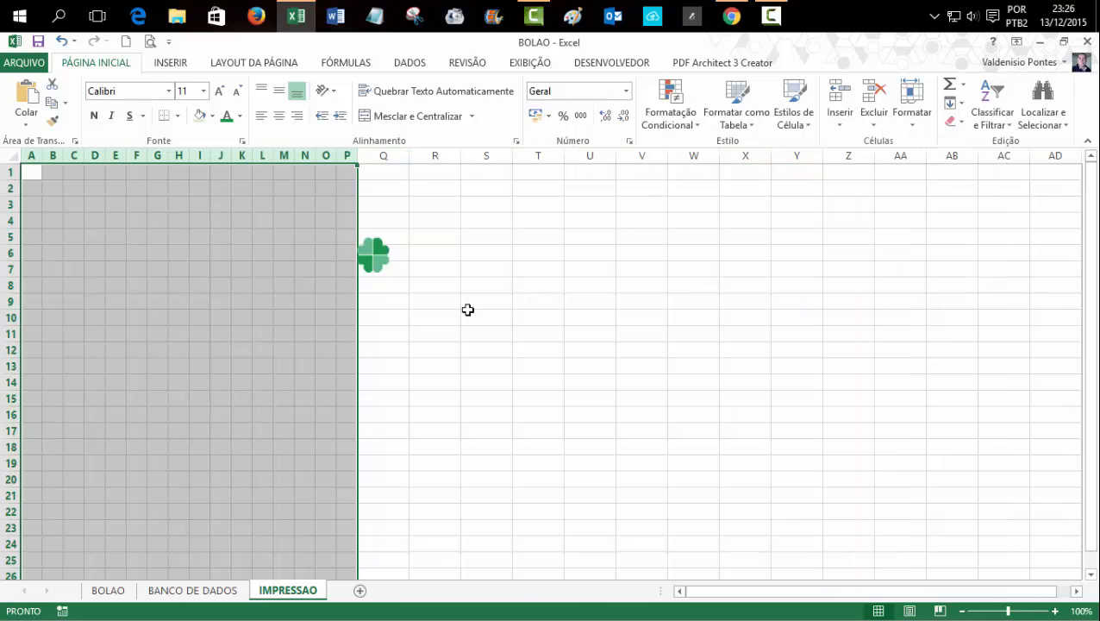
drag(374, 256, 485, 258)
drag(577, 268, 562, 270)
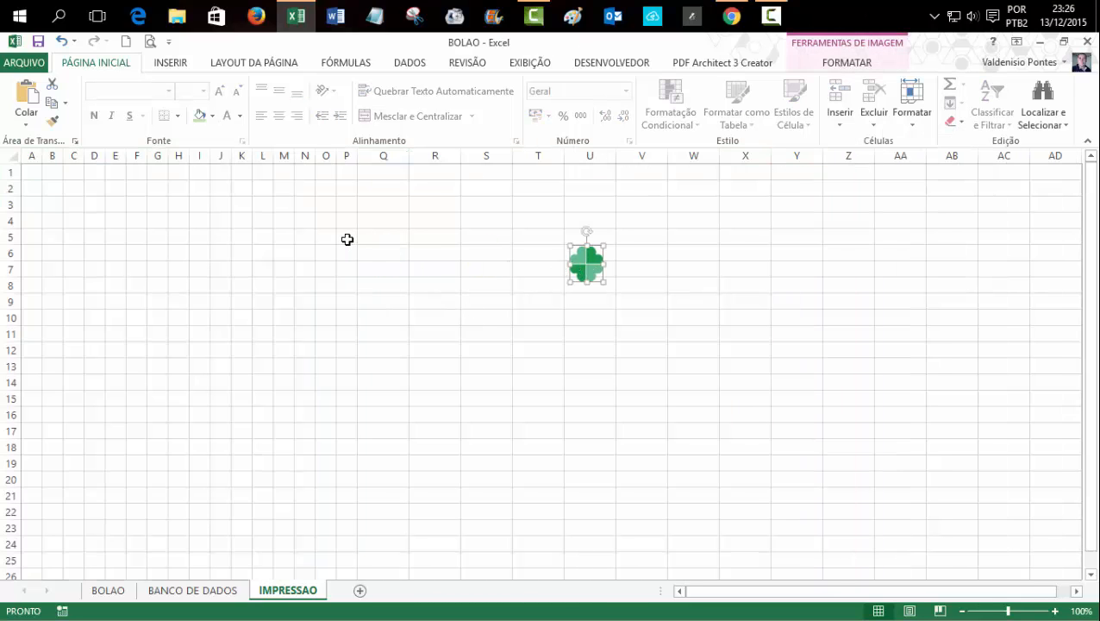
Step: Enter the title BOLÃO GANHOU LEVOU in cell D1 of the IMPRESSAO sheet
click(72, 174)
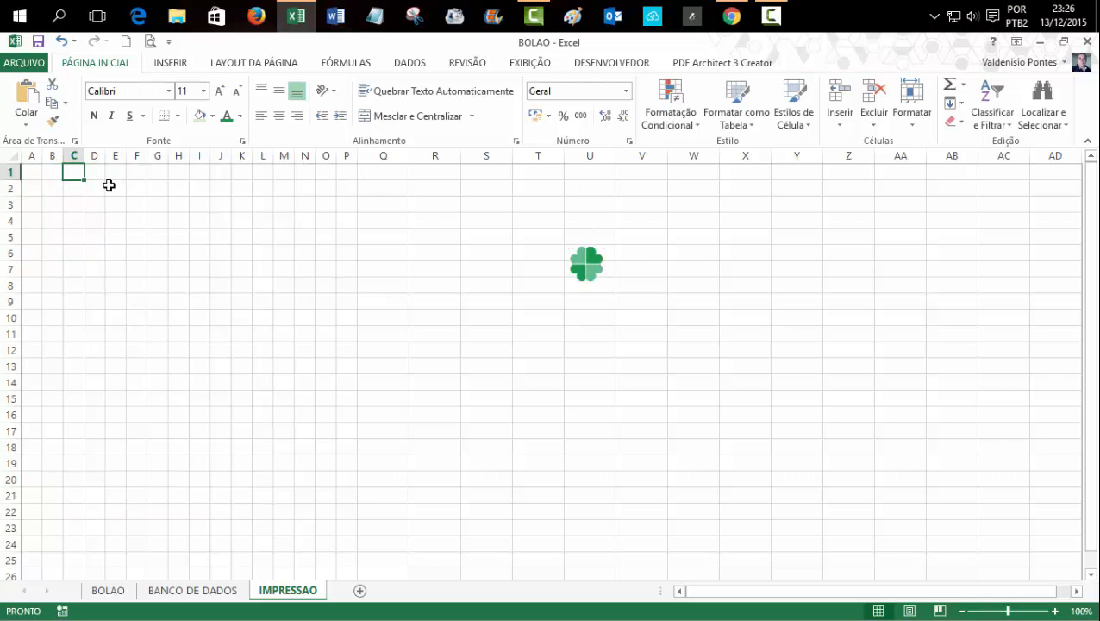
click(94, 174)
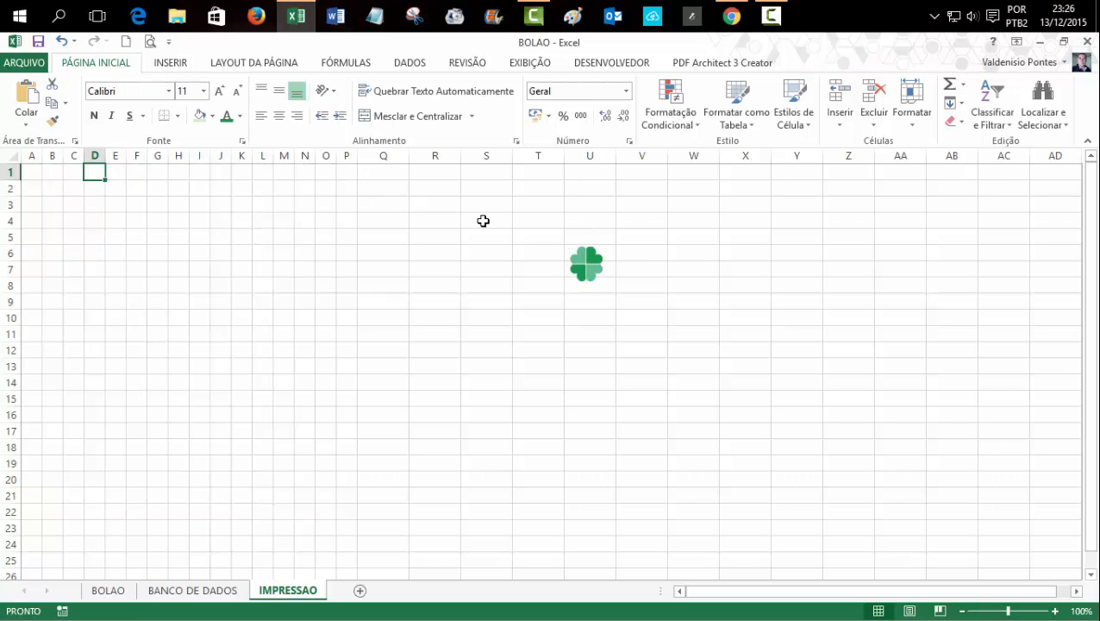
text(b)
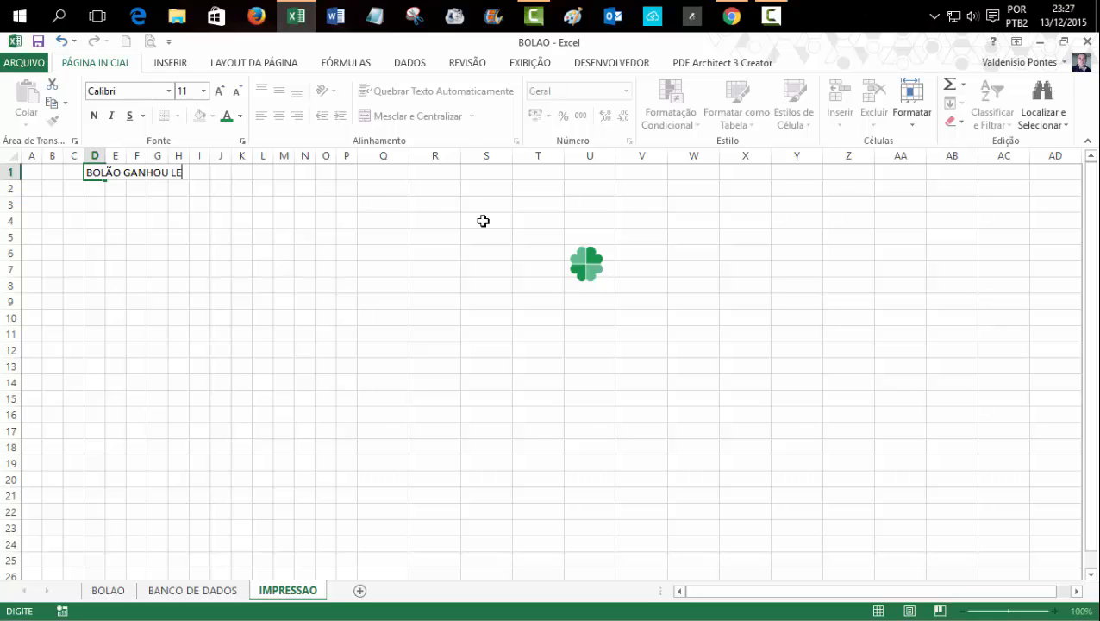
key(Return)
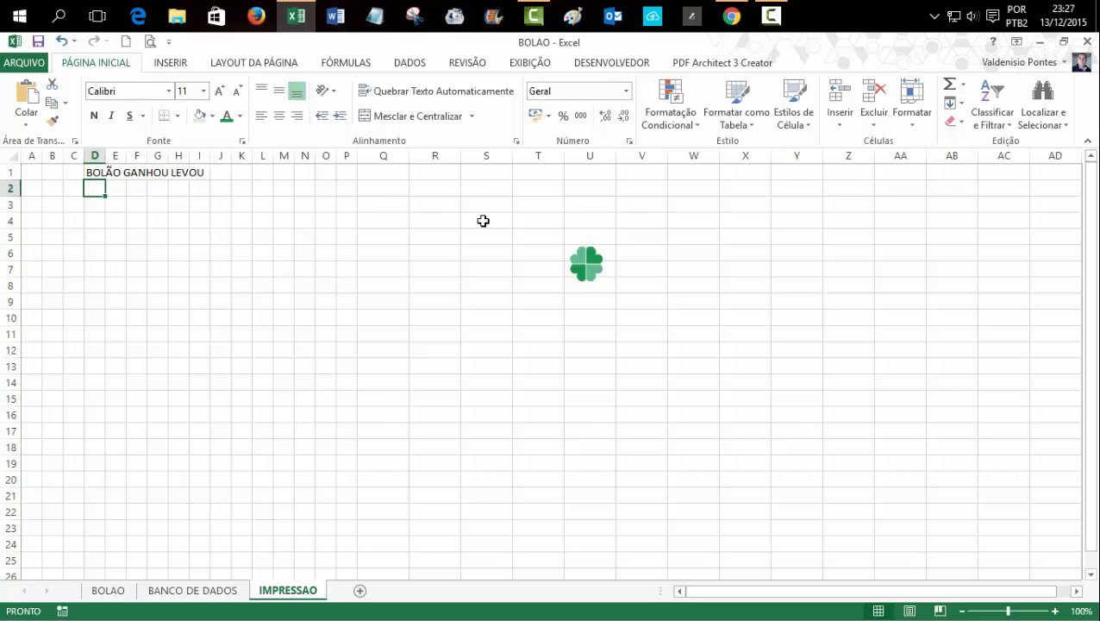
Step: Format the title in D1 with the Impact font at size 20 in italics
click(91, 172)
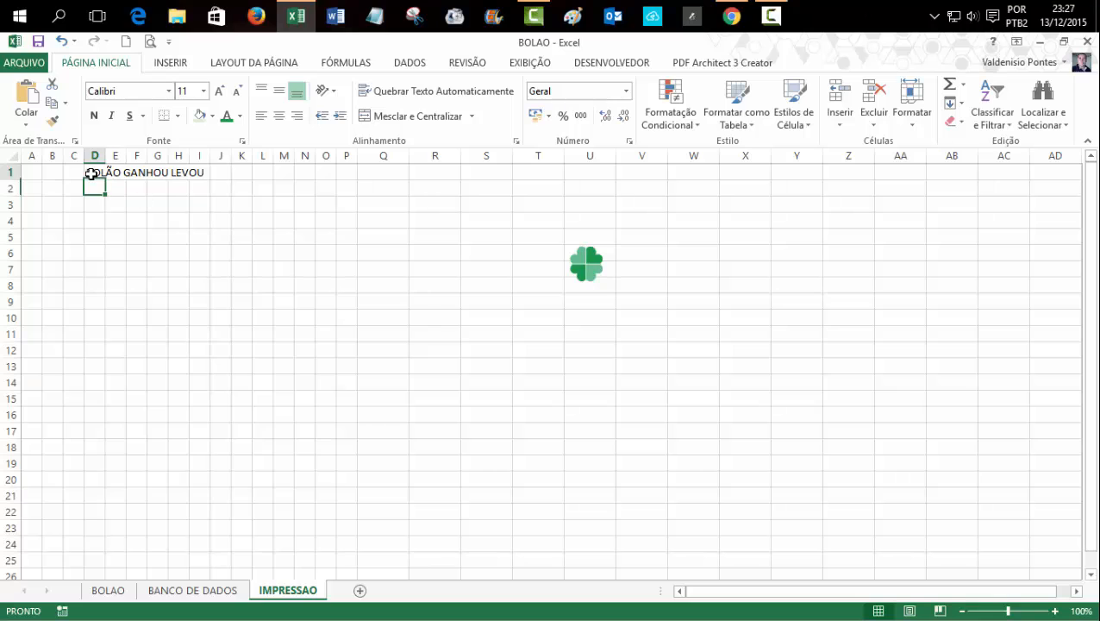
click(203, 92)
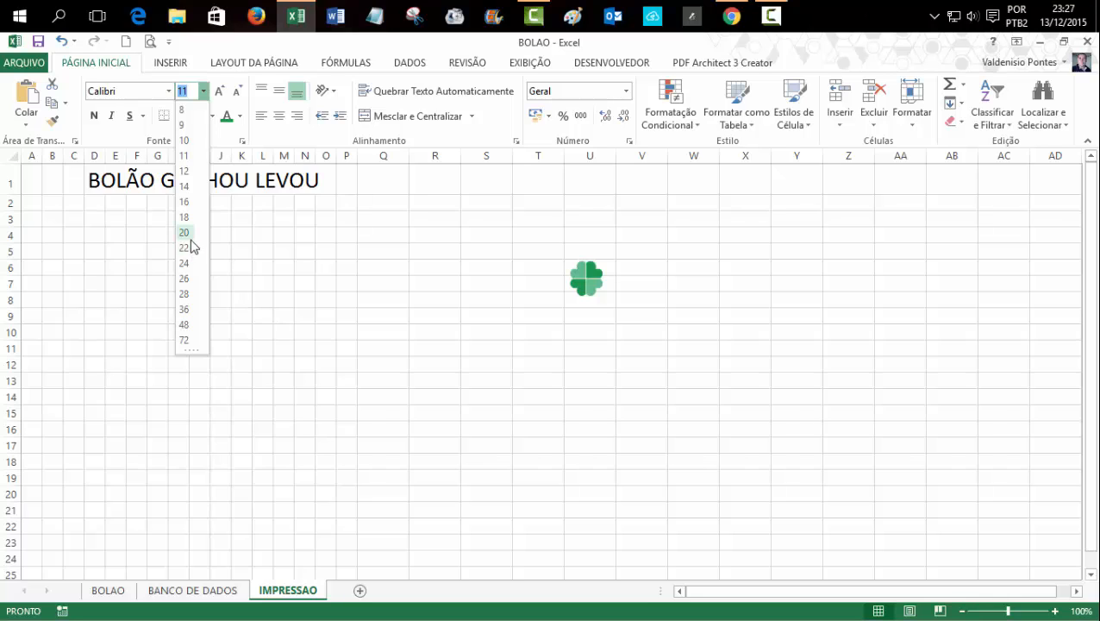
click(190, 232)
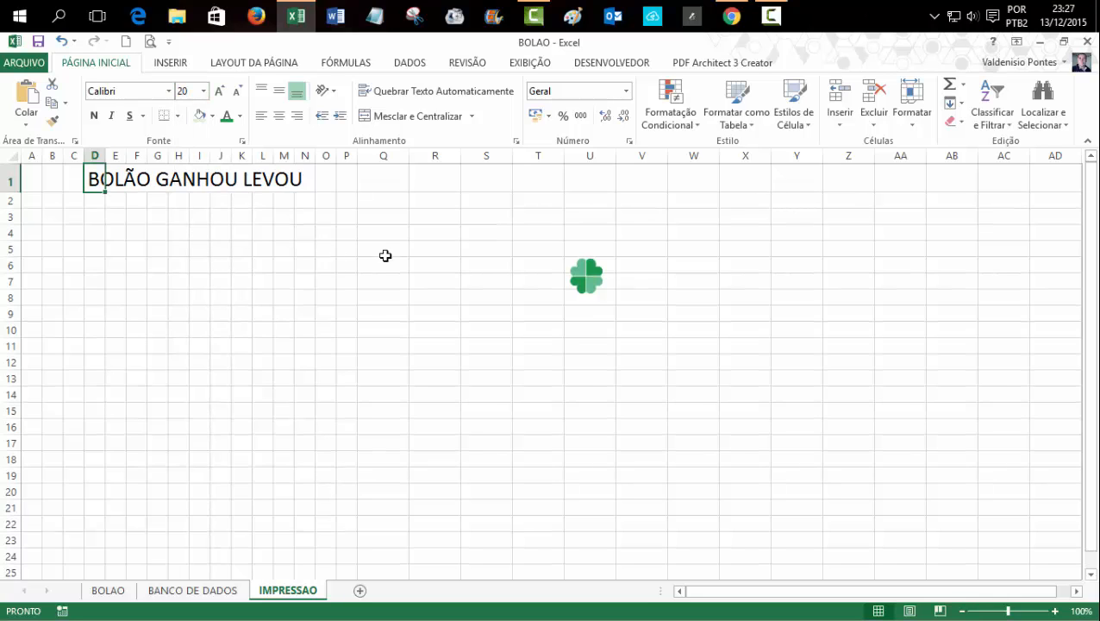
click(148, 96)
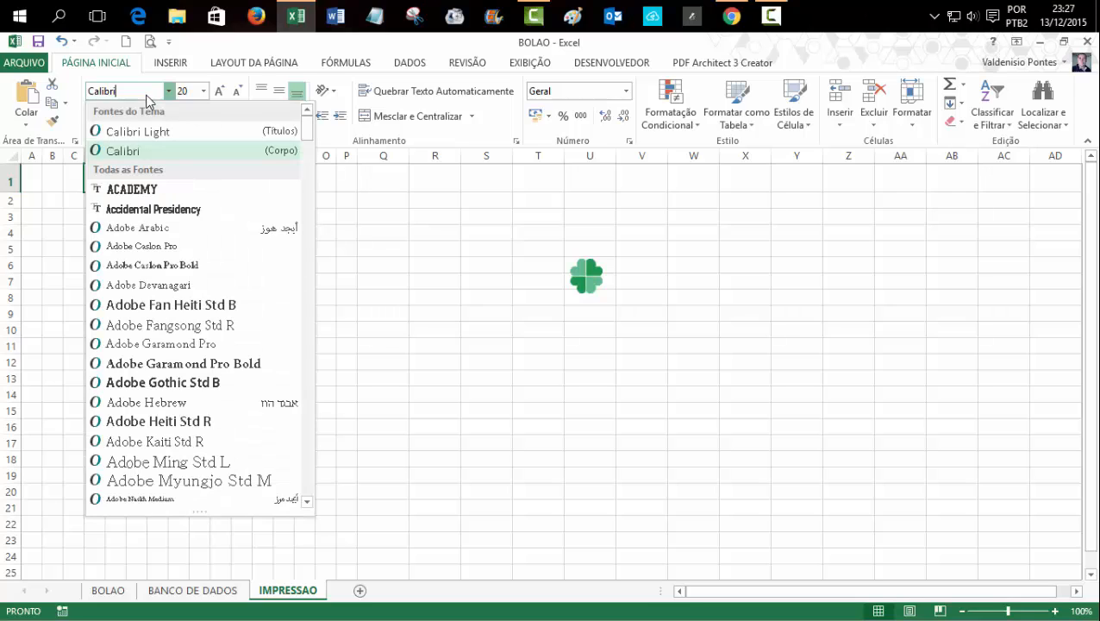
click(395, 231)
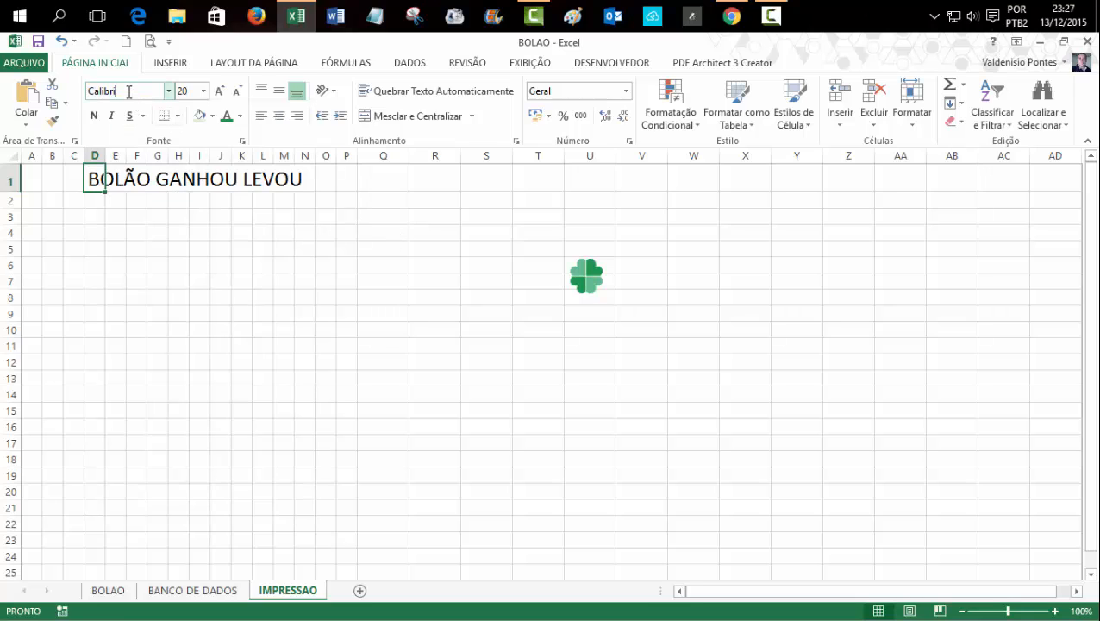
double_click(128, 91)
key(Return)
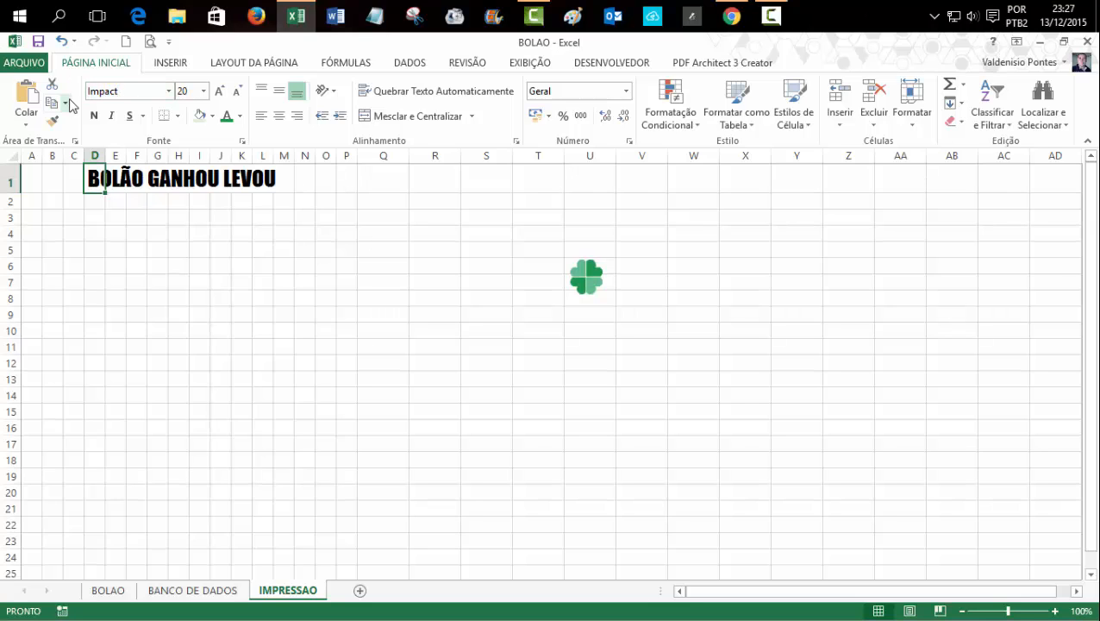
click(110, 119)
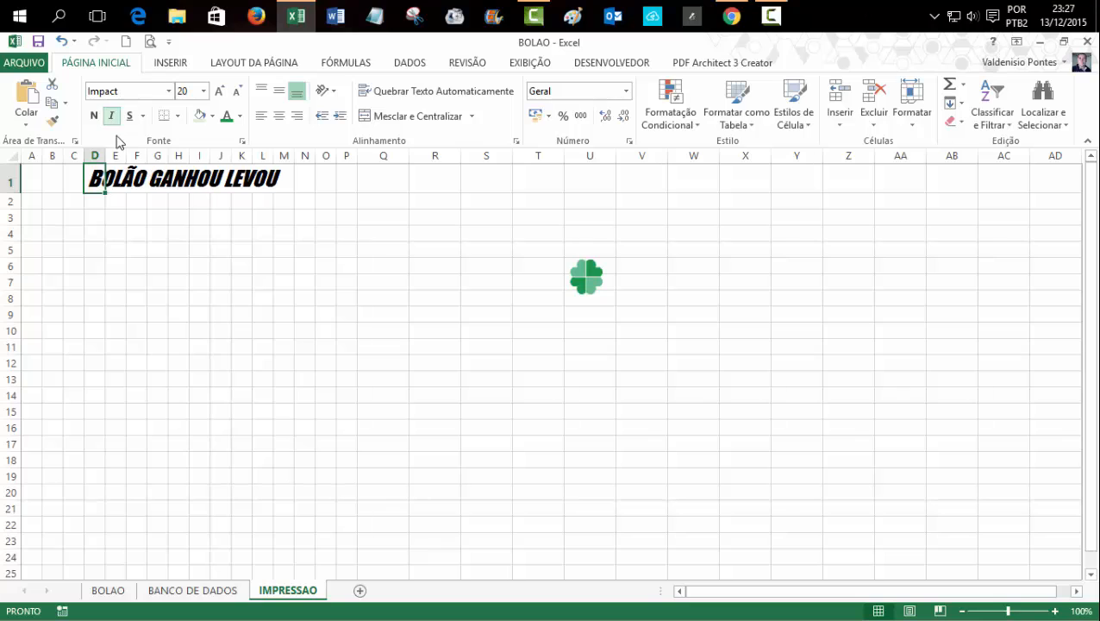
Step: Move the clover image into columns B:C, directly before the title in row 1
click(414, 241)
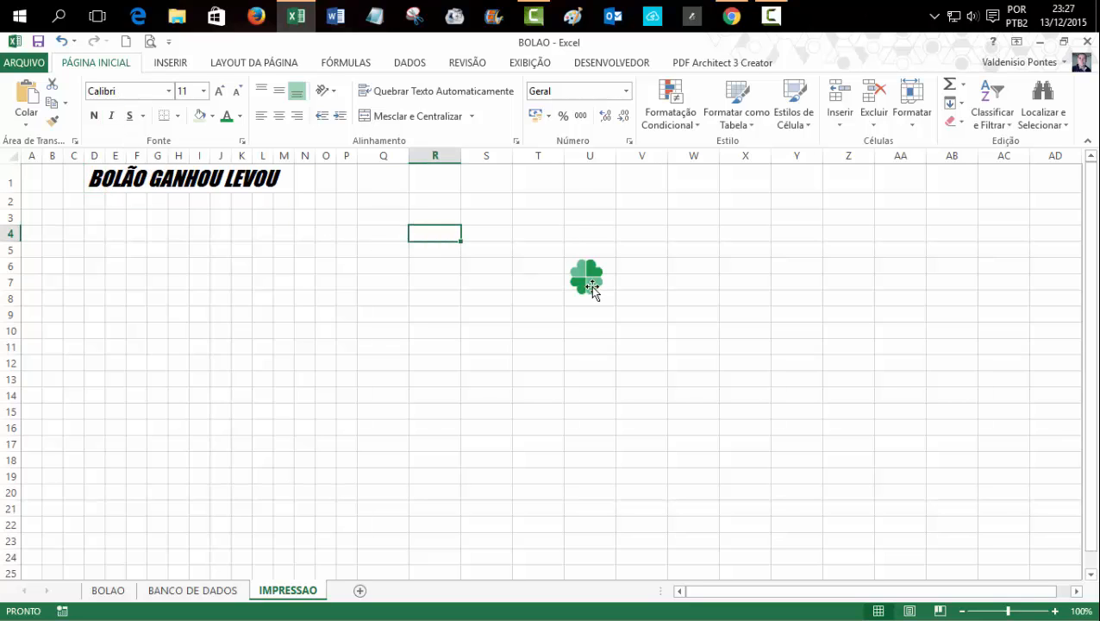
drag(591, 285, 74, 196)
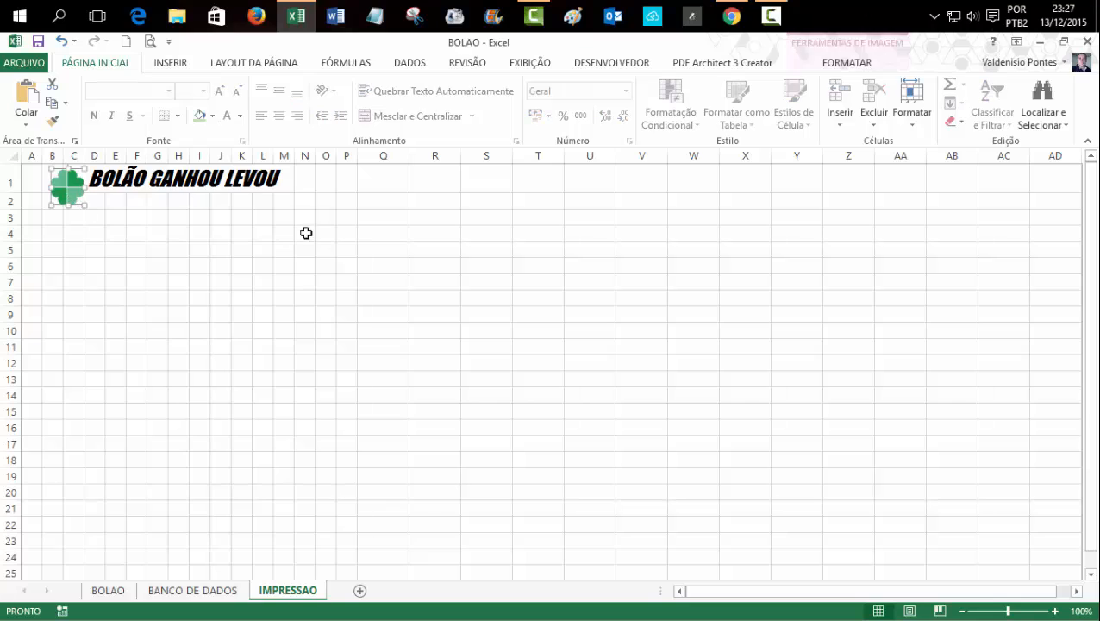
Step: Recolor the clover image beside the title to grayscale by setting its color saturation to 0%
click(506, 268)
click(76, 193)
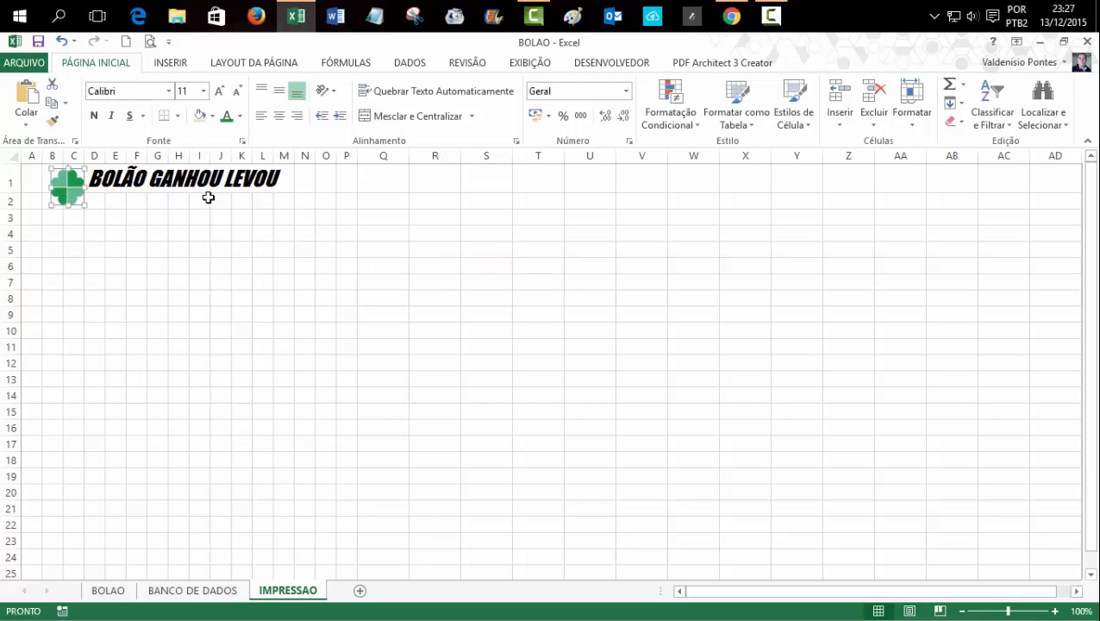
click(825, 64)
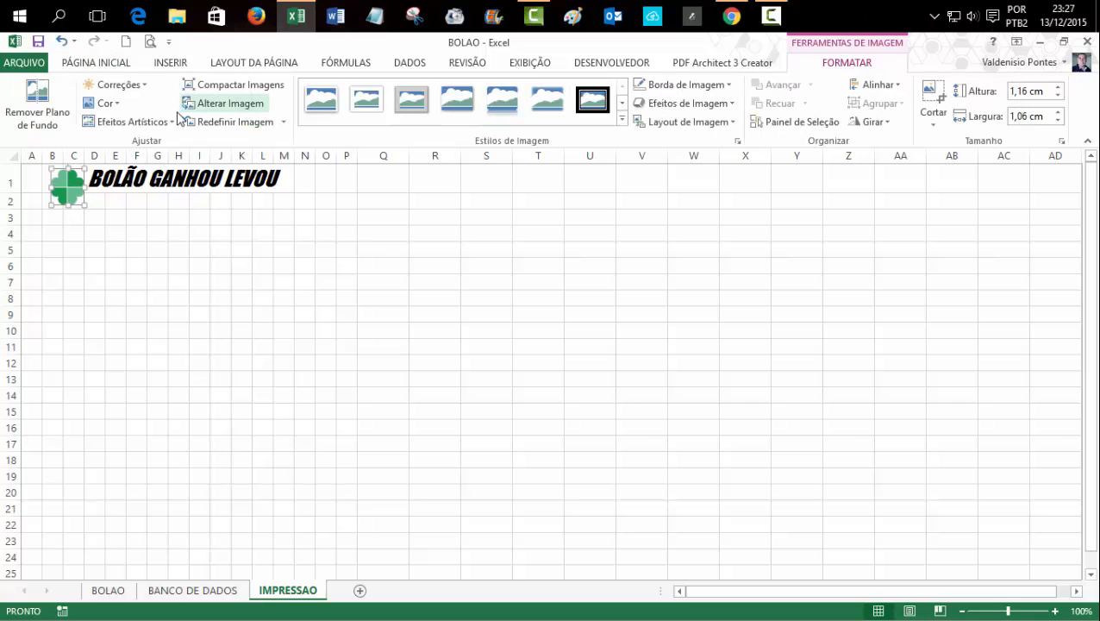
click(123, 103)
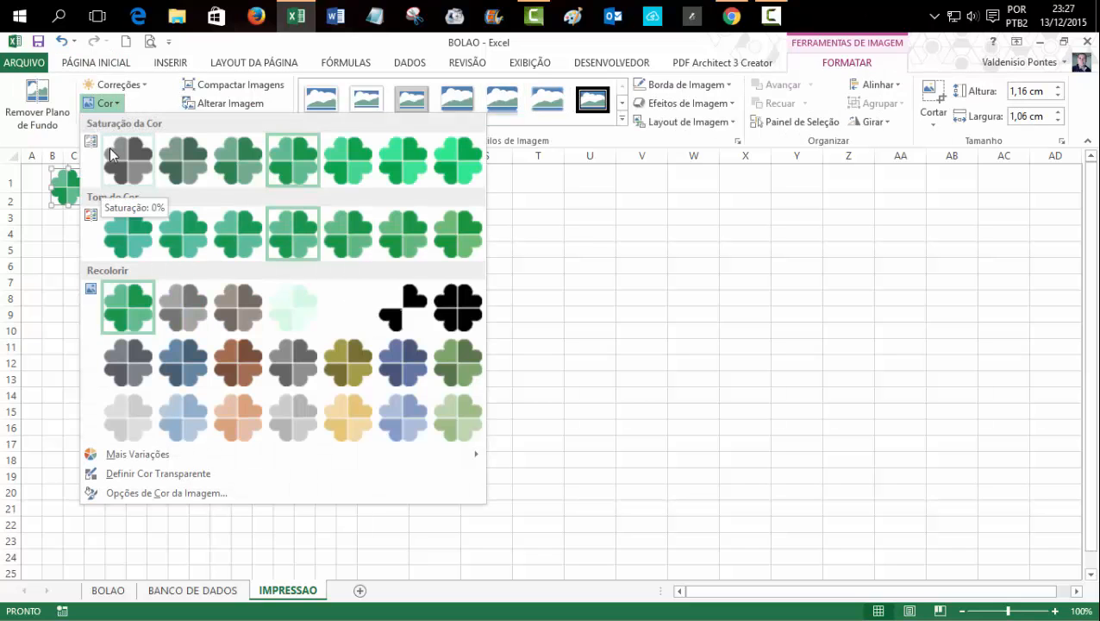
click(109, 146)
click(617, 286)
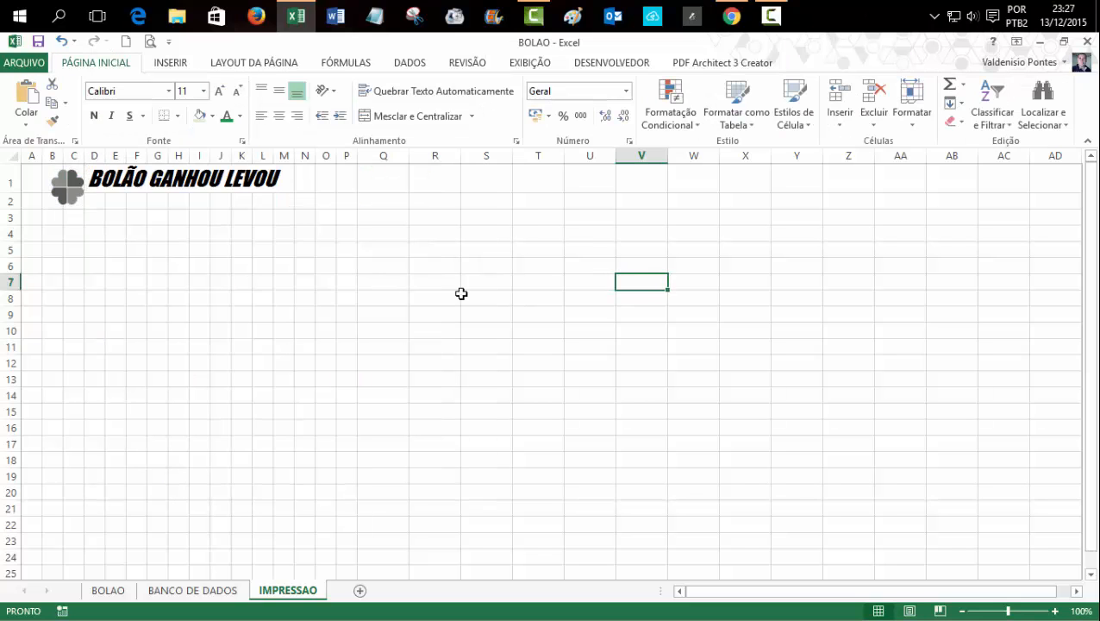
click(476, 296)
Step: Enter the slogan "No jogo a sorte é igual para todos" in cell E2, under the title
click(110, 201)
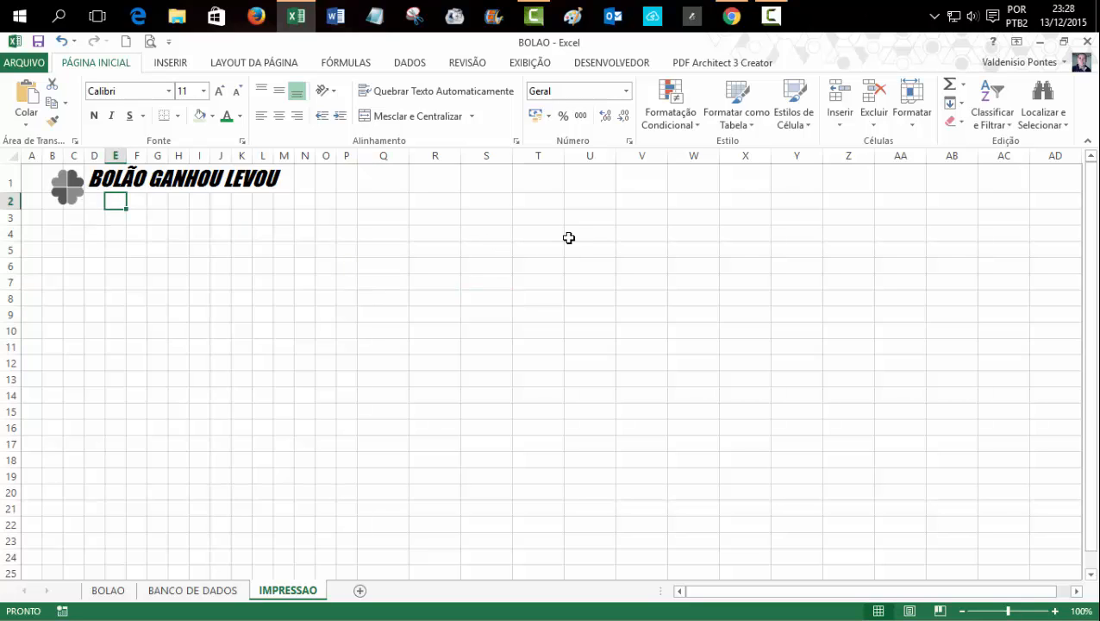
text(n)
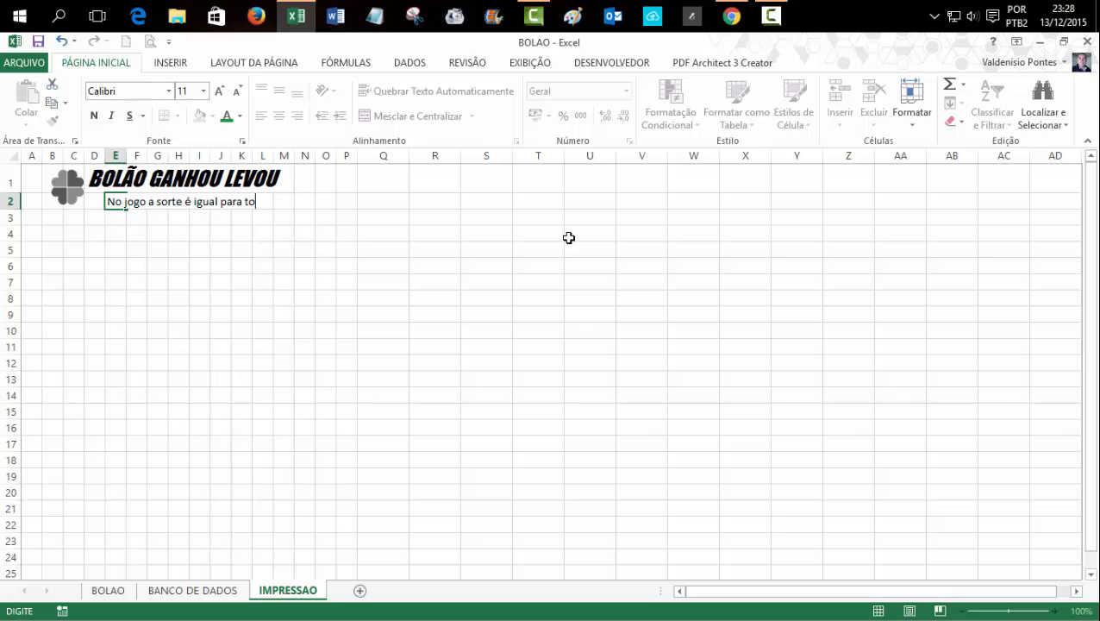
click(569, 238)
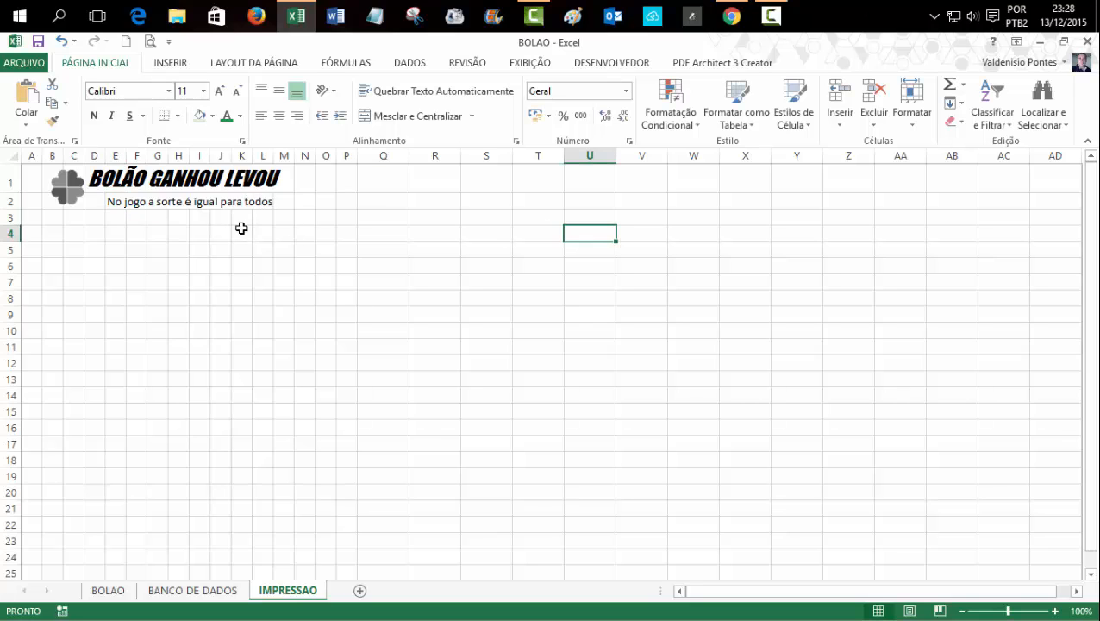
Step: Merge and center the slogan across D2:M2 and set it in italics
click(116, 203)
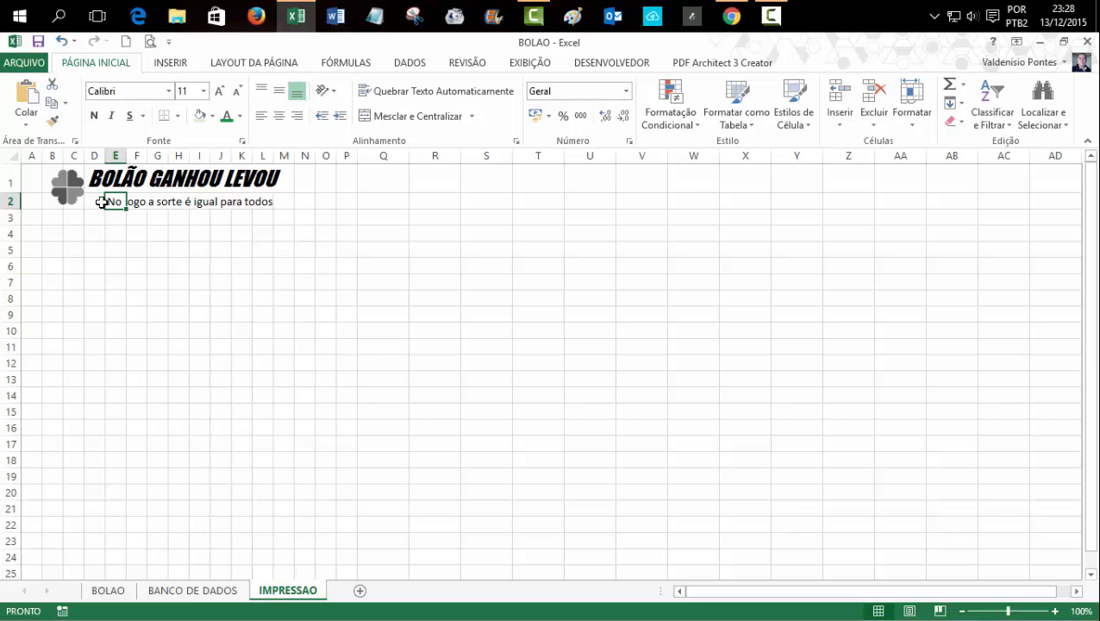
drag(101, 201, 290, 201)
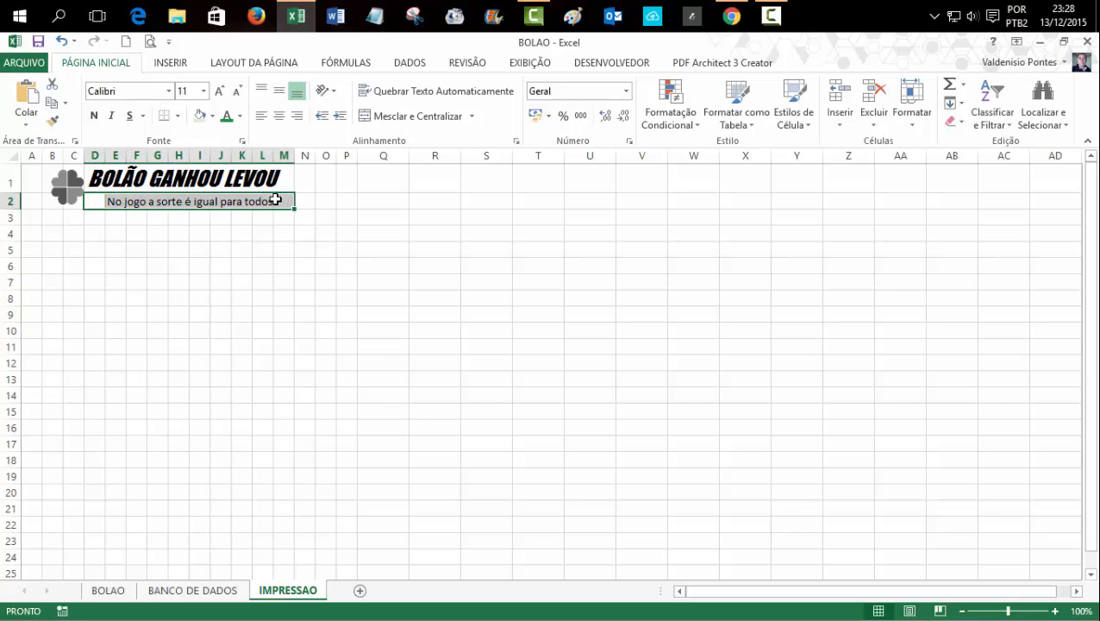
click(427, 119)
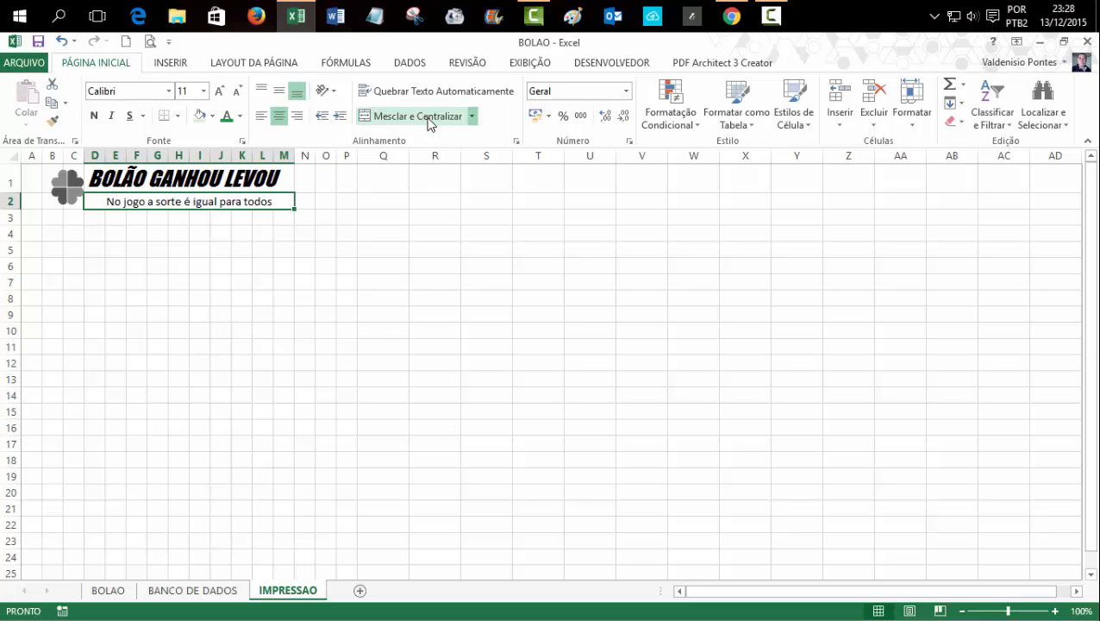
click(446, 254)
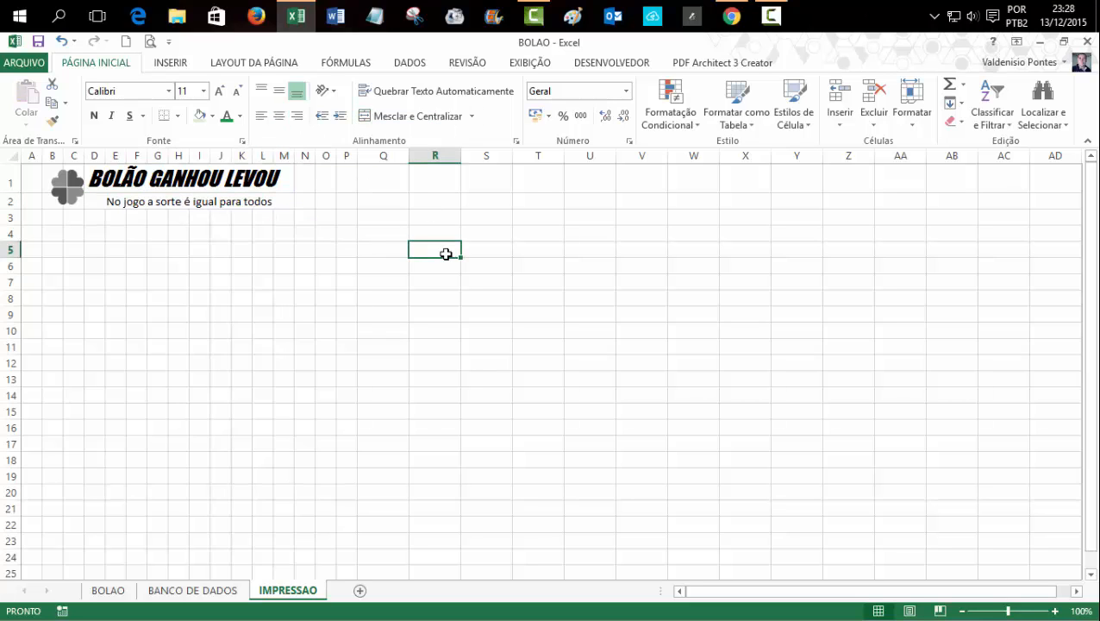
click(209, 203)
click(111, 116)
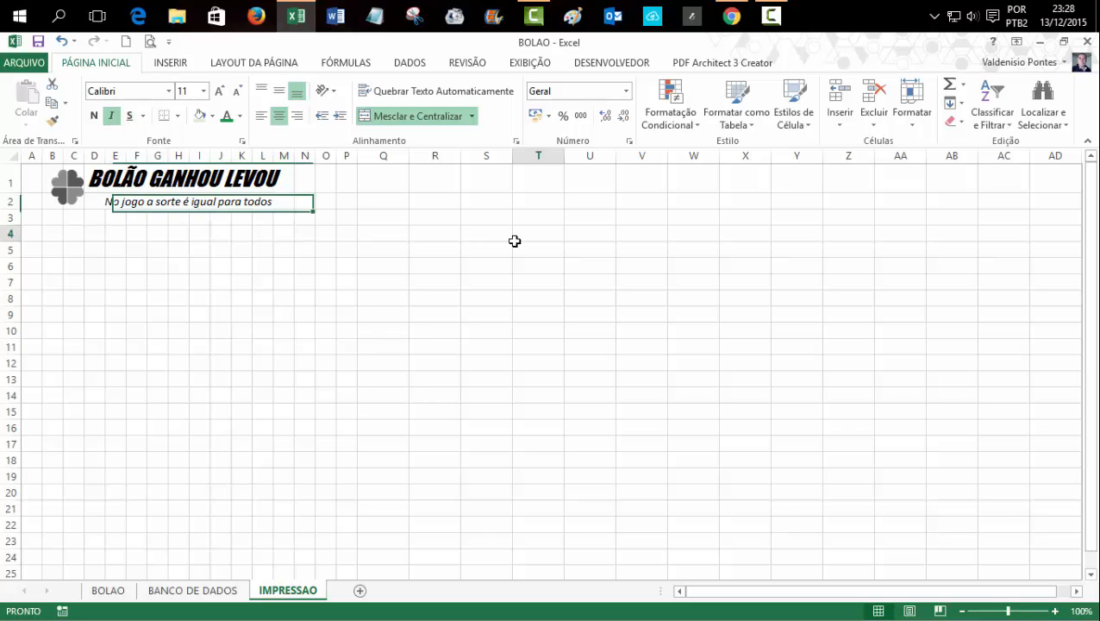
drag(514, 240, 487, 234)
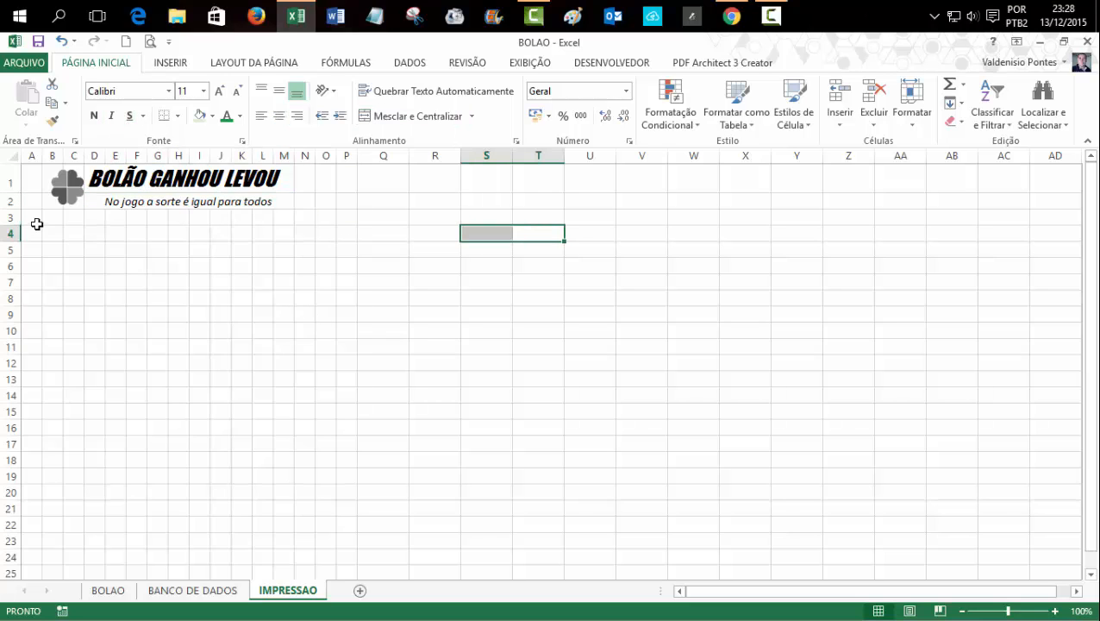
Step: Apply a double bottom border to A2:P2 to underline the header
drag(29, 201, 347, 212)
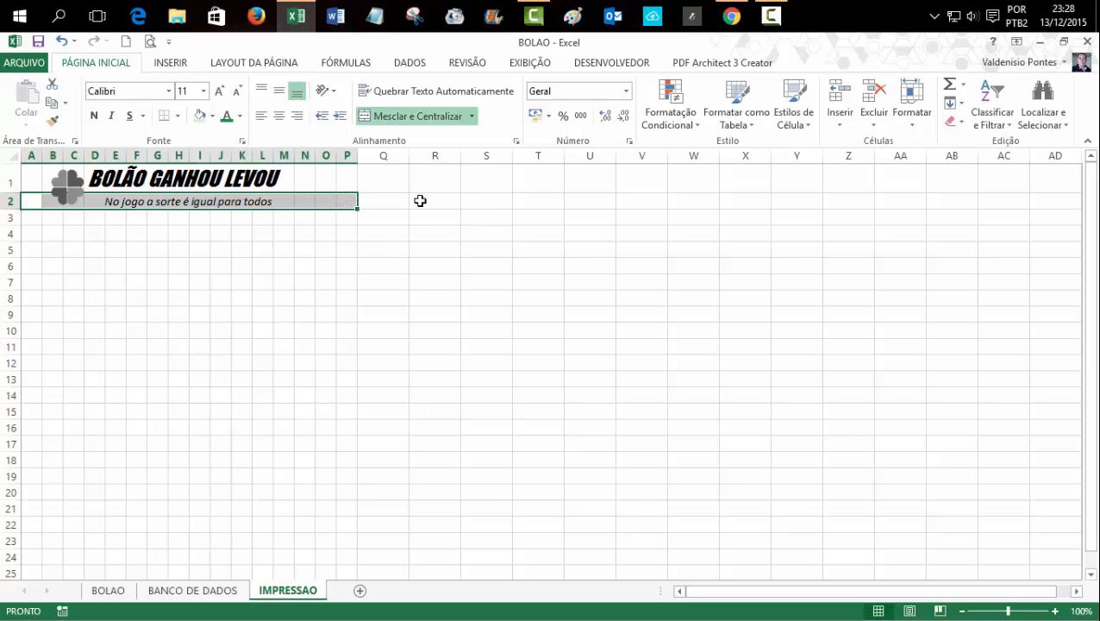
click(178, 115)
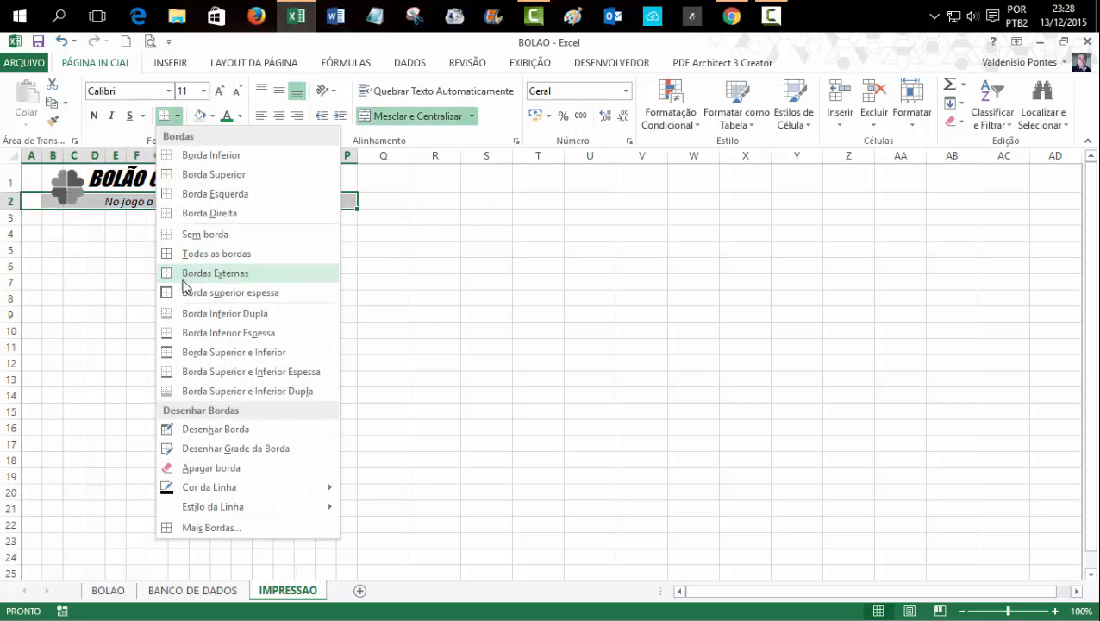
click(178, 315)
click(468, 250)
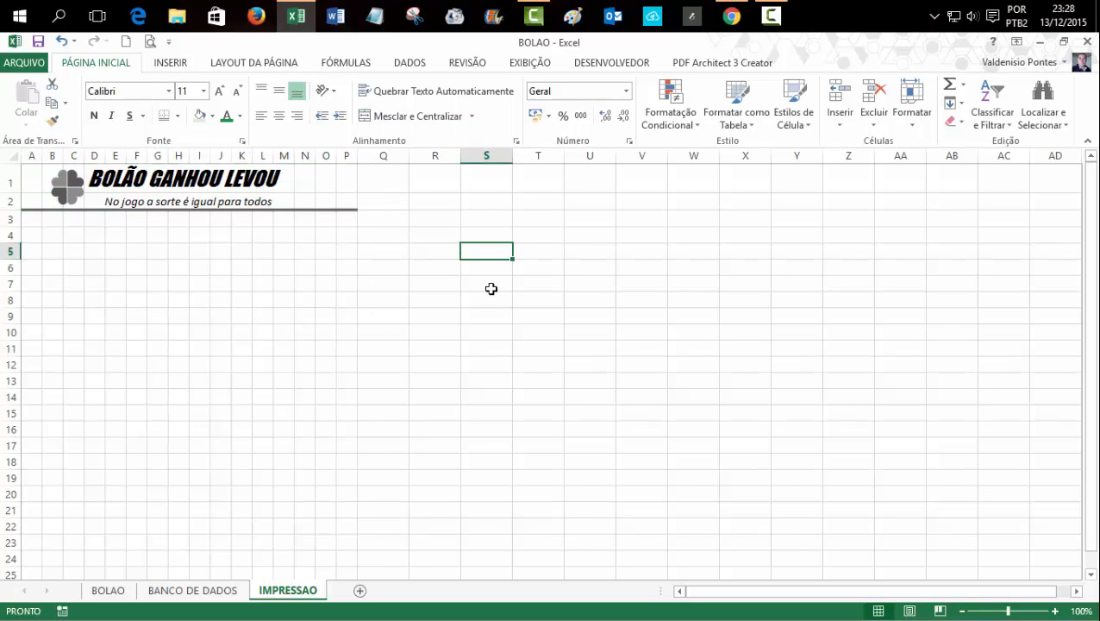
Step: Enter the label "Bolão nº" in cell C4 of the IMPRESSAO sheet
click(74, 234)
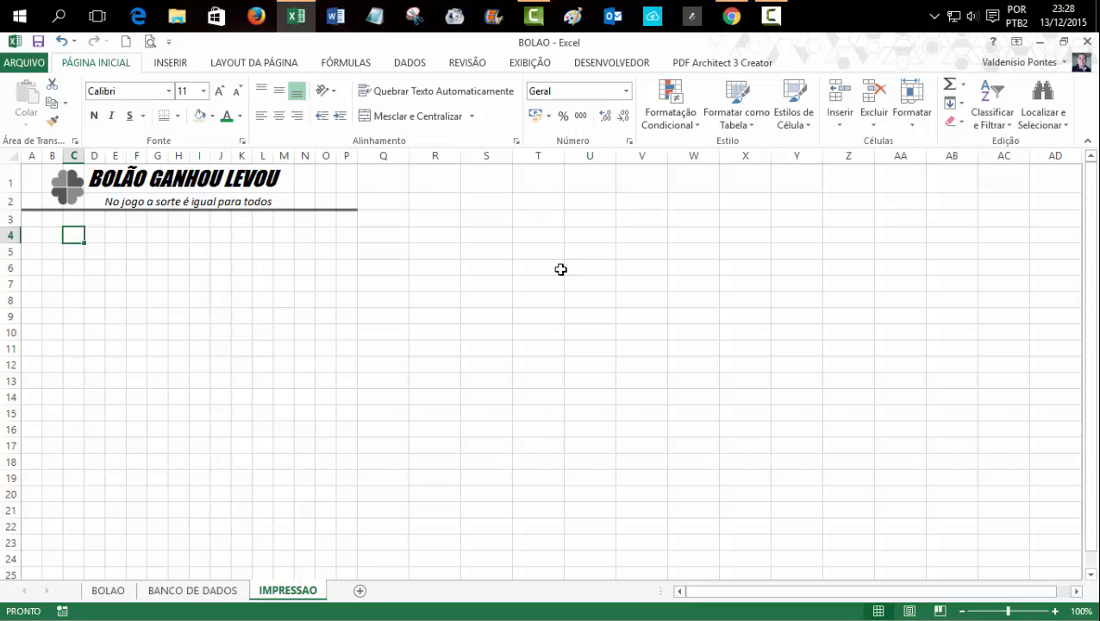
text(Bolão n)
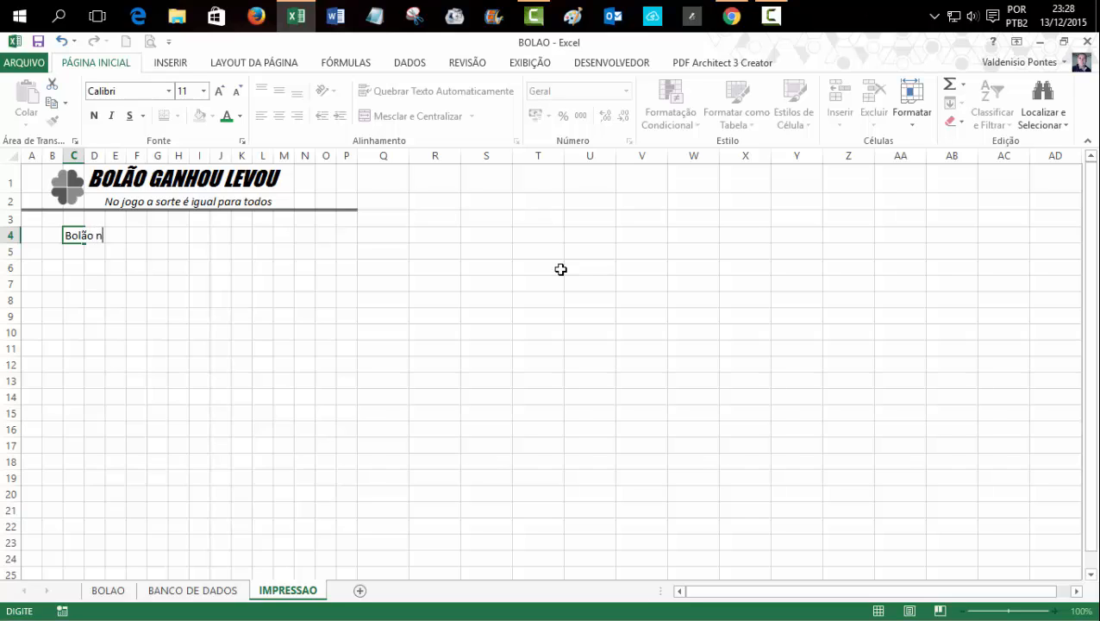
text(º)
key(Tab)
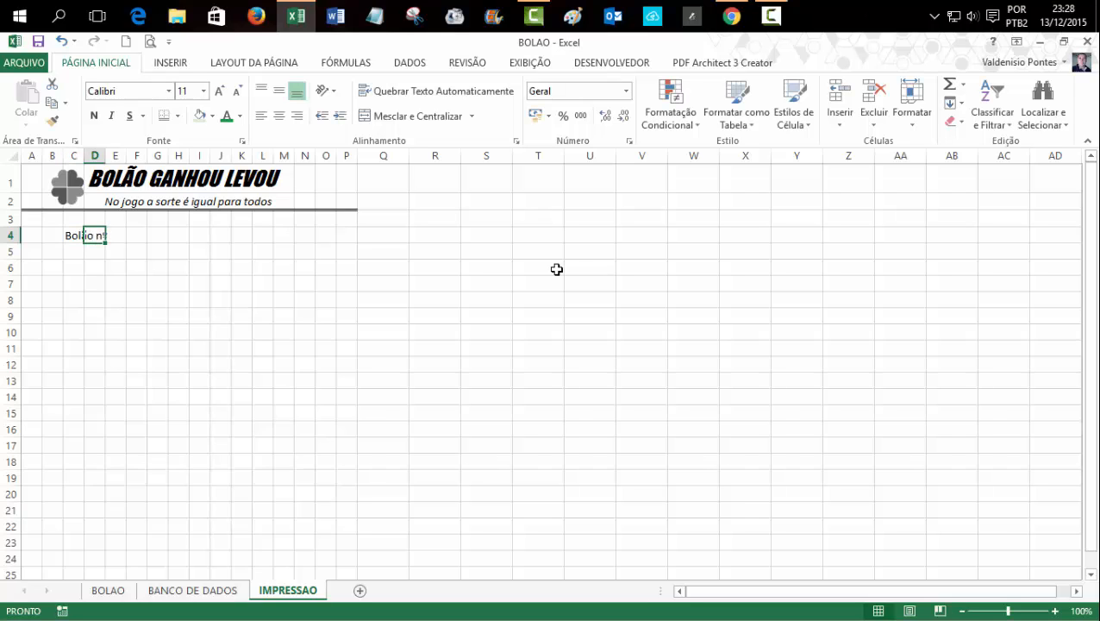
Step: Merge and center F4:G4 and link it by formula to the Bolão nº value in cell AG5 of the BOLAO sheet
click(138, 234)
drag(138, 234, 155, 235)
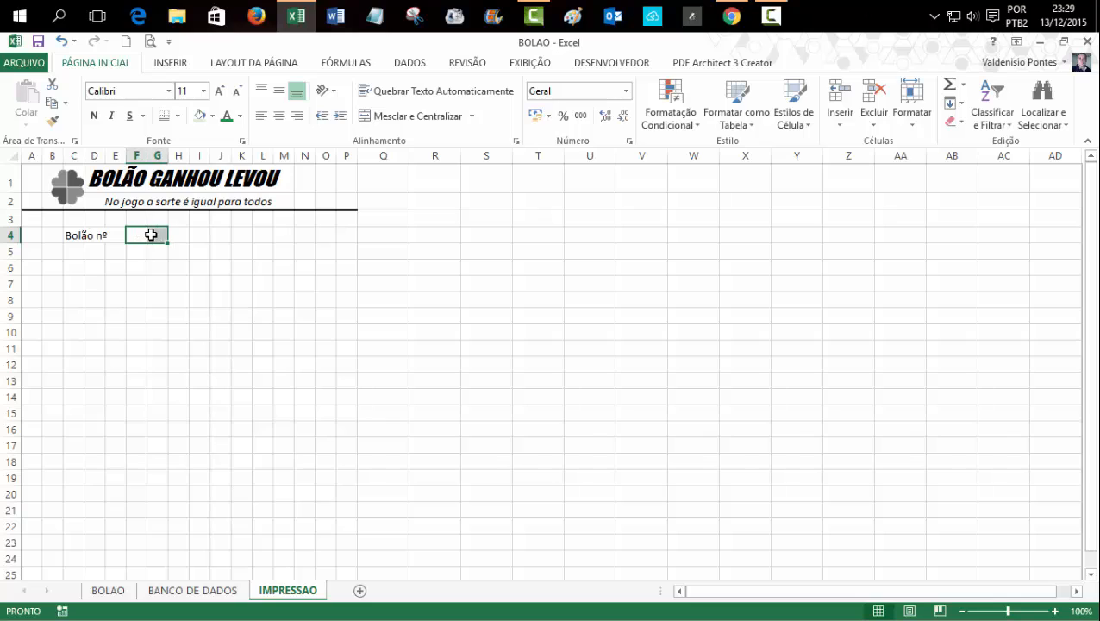
click(407, 119)
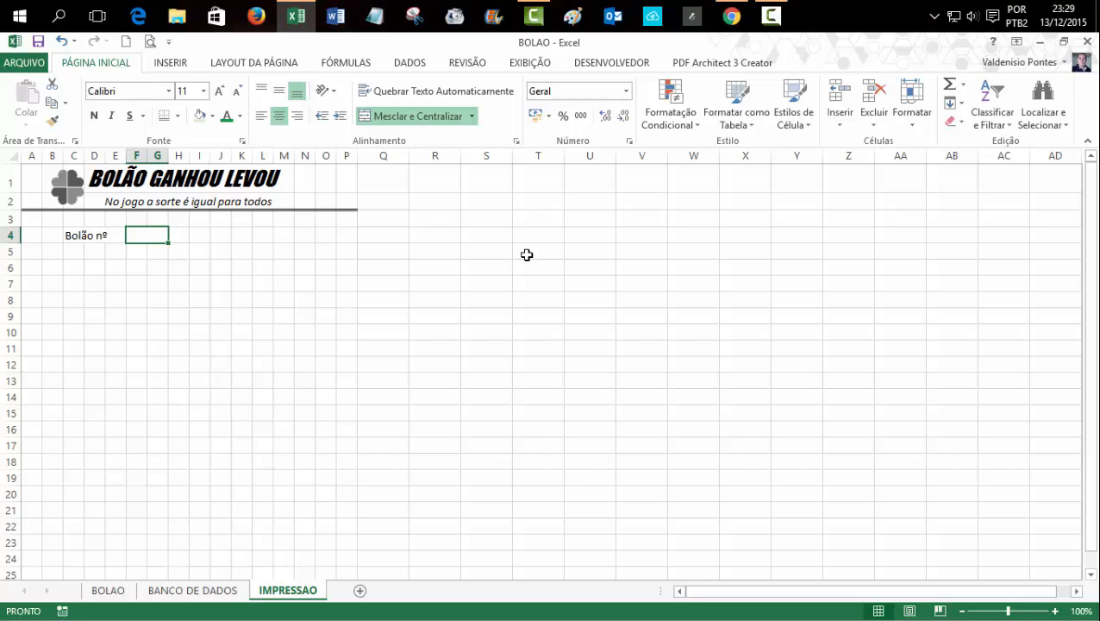
text(=)
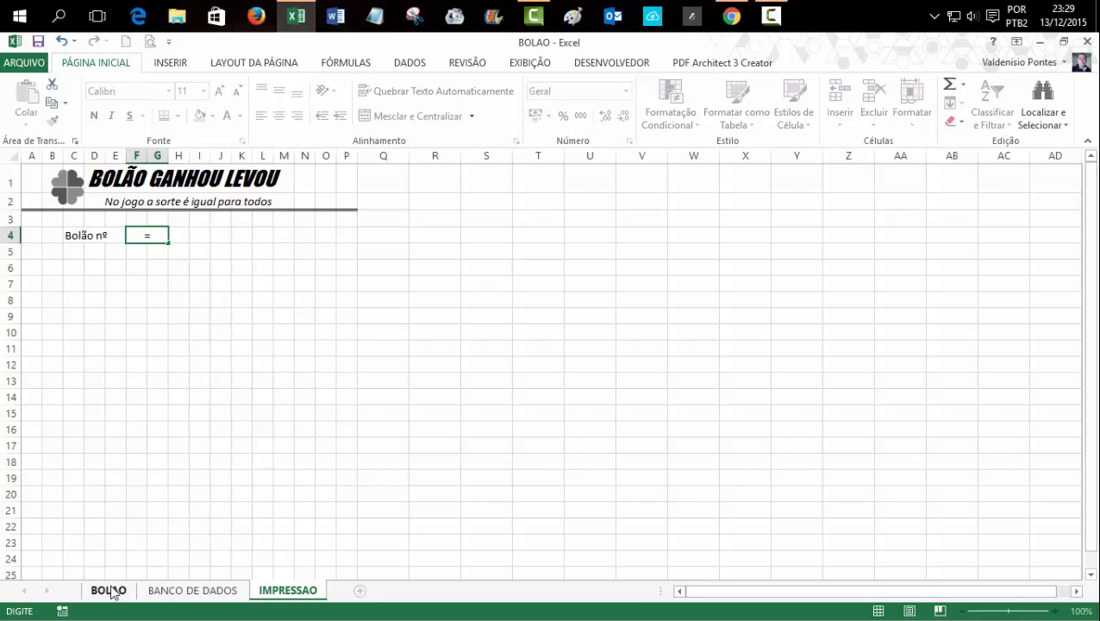
click(109, 591)
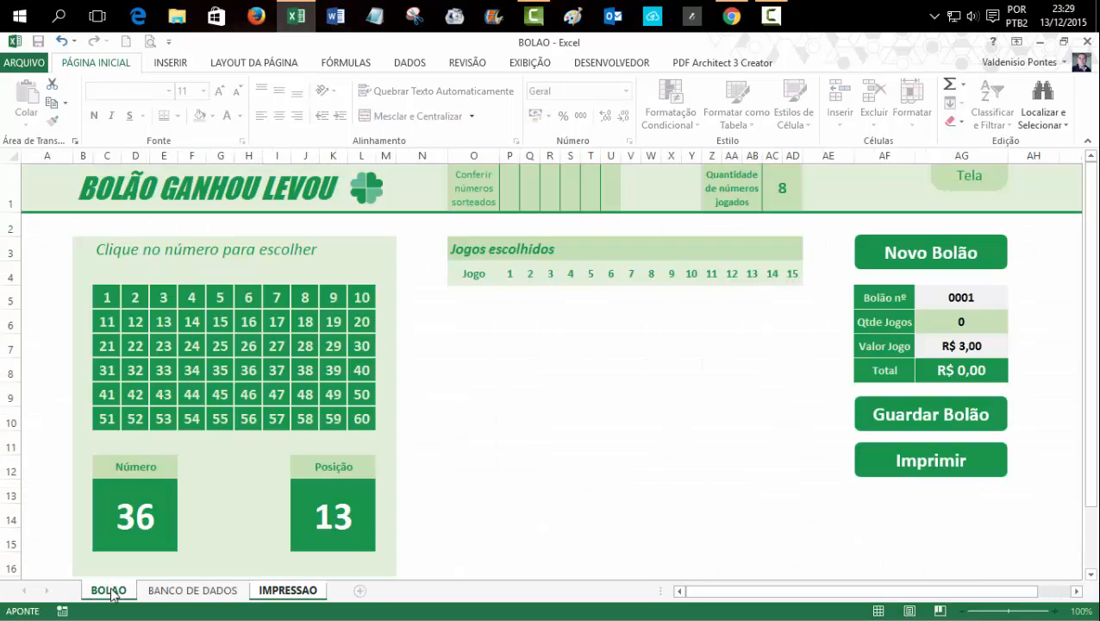
click(961, 297)
key(Return)
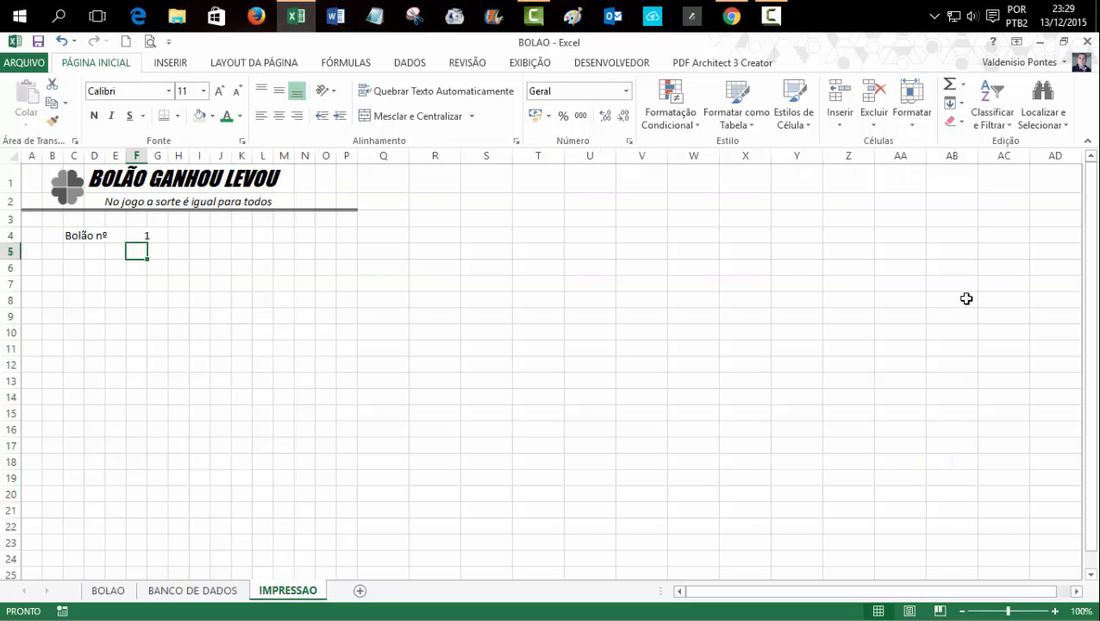
Step: Apply the custom number format 0000 to the pool number in the merged cell F4:G4
click(162, 235)
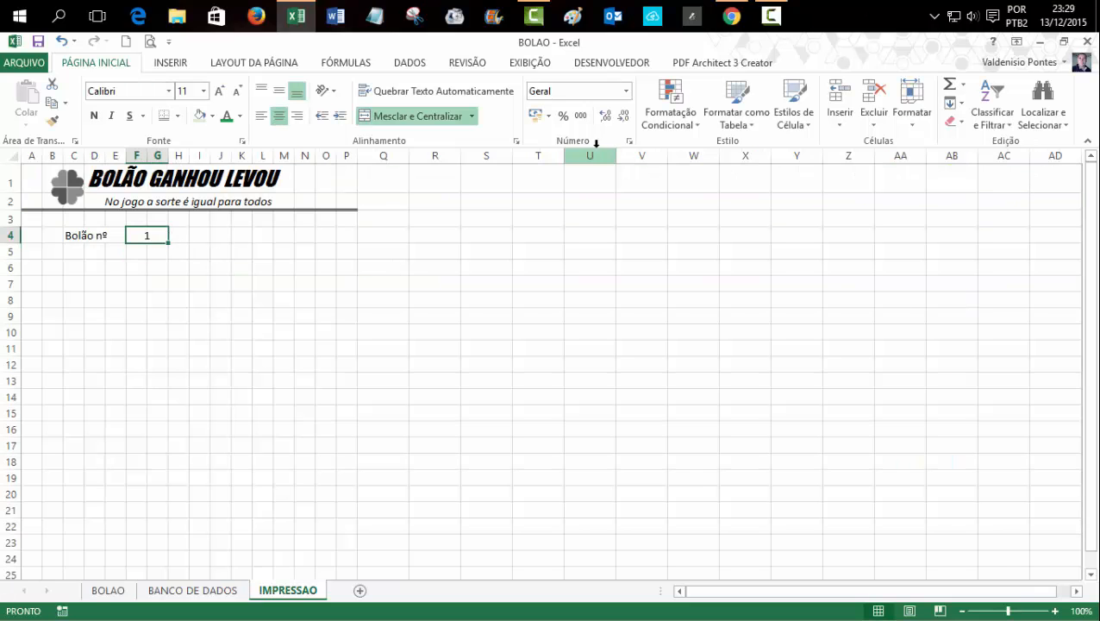
click(625, 90)
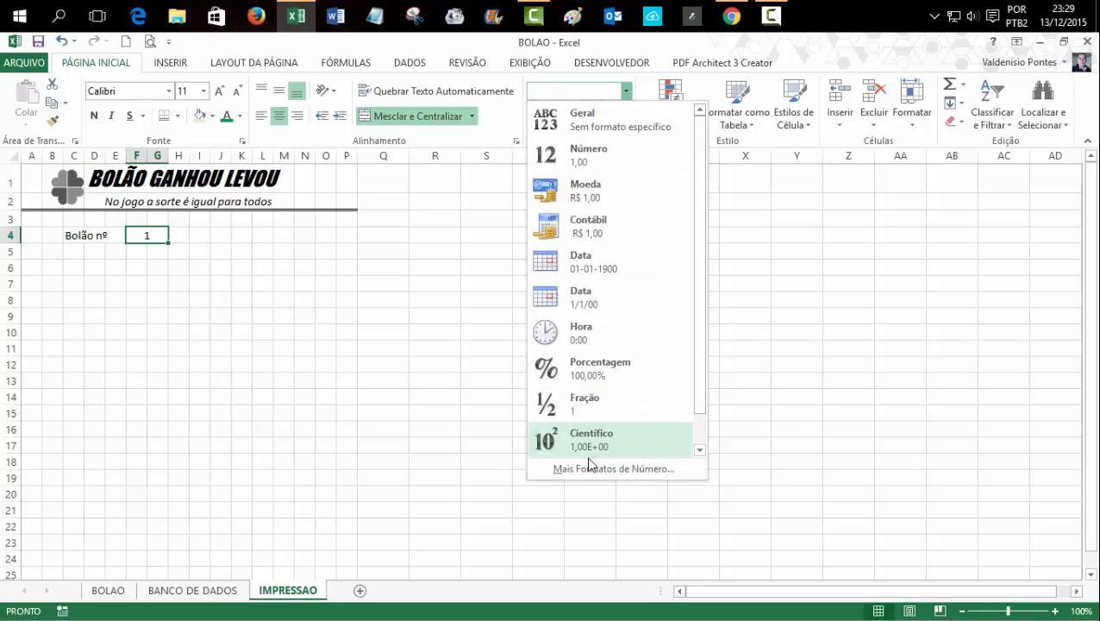
click(592, 468)
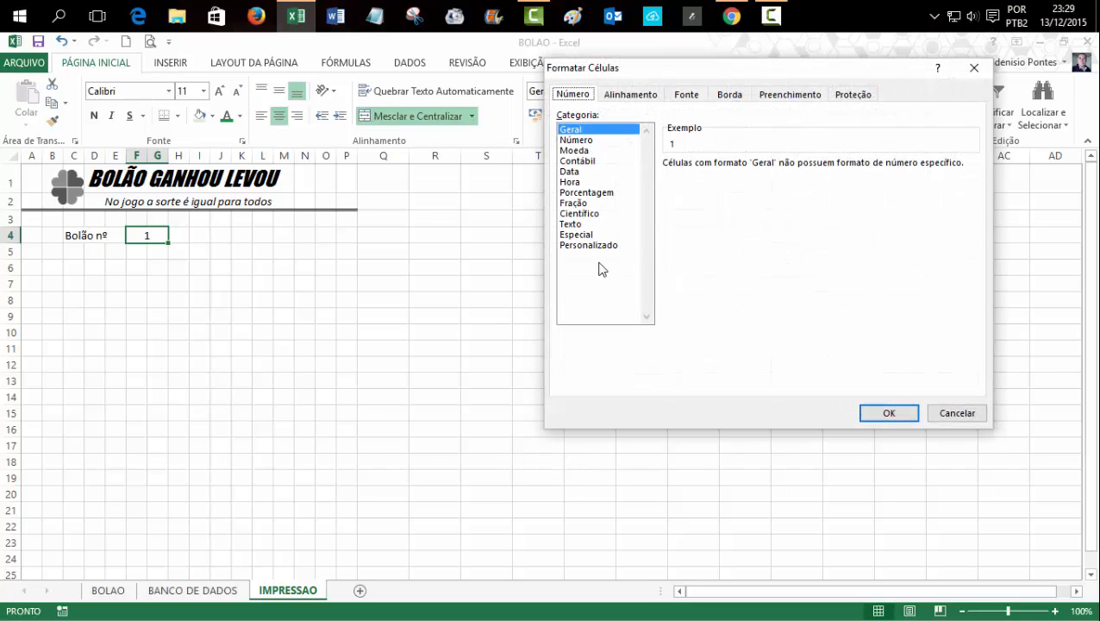
click(595, 247)
click(952, 266)
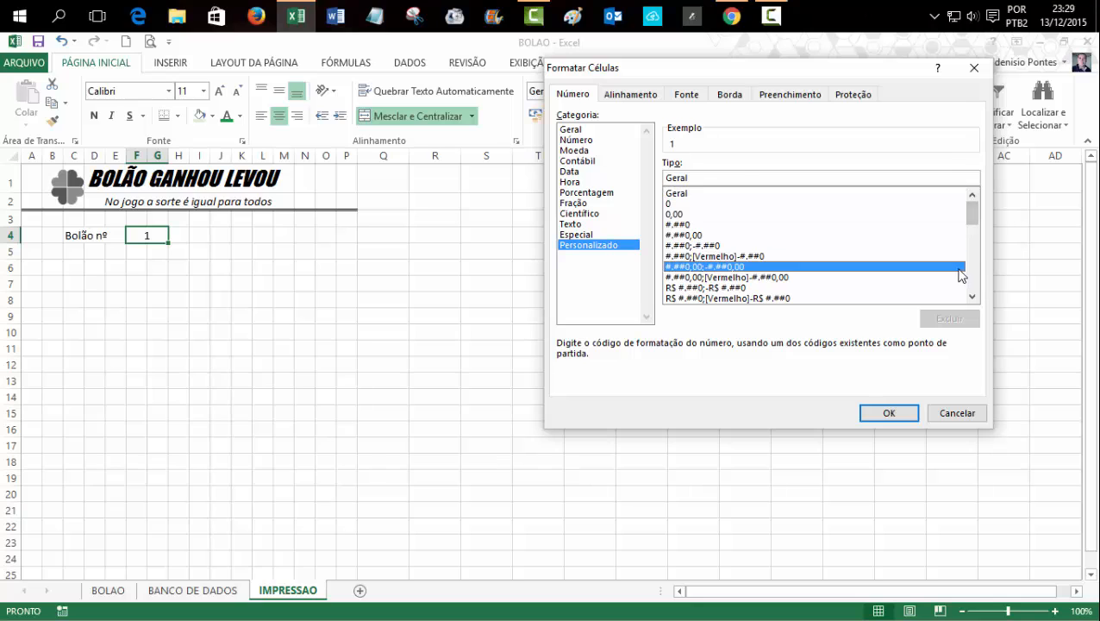
drag(964, 213, 967, 277)
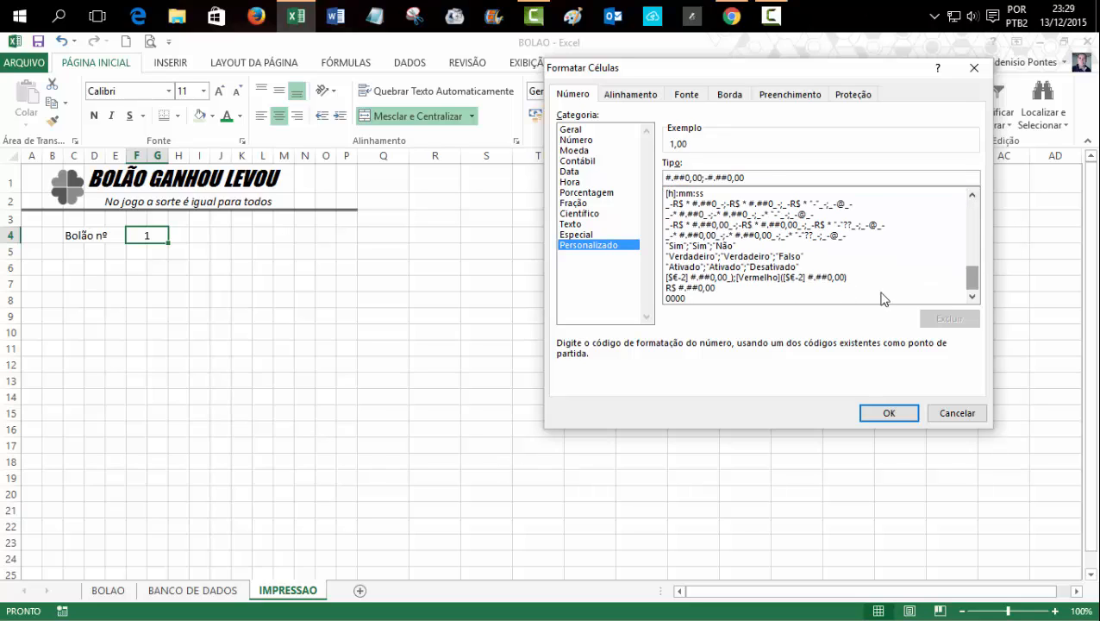
click(678, 298)
click(886, 413)
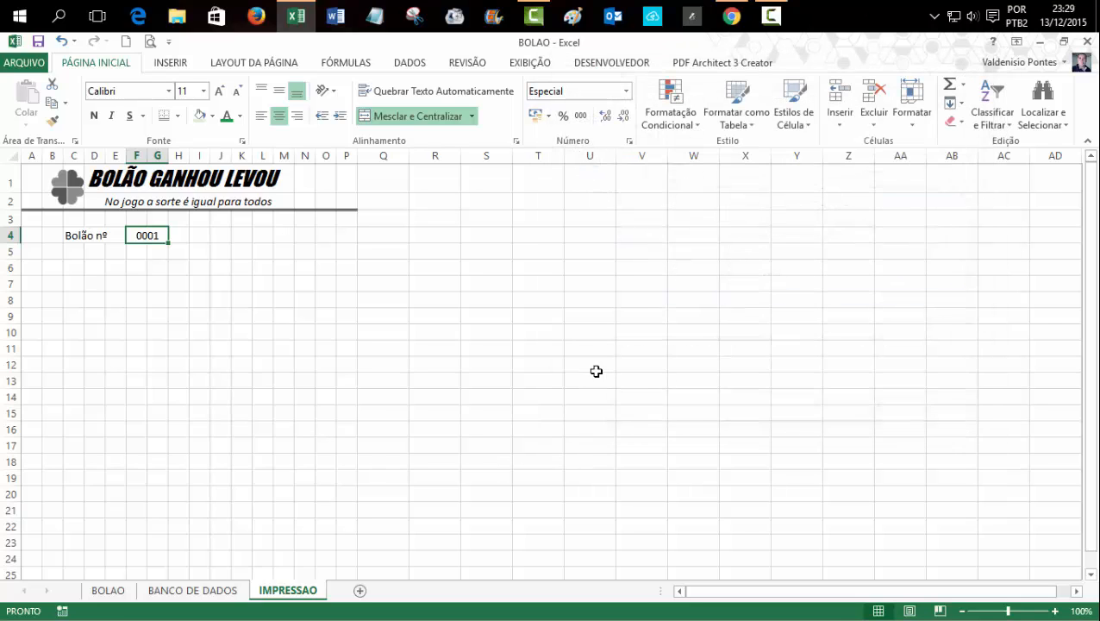
click(492, 300)
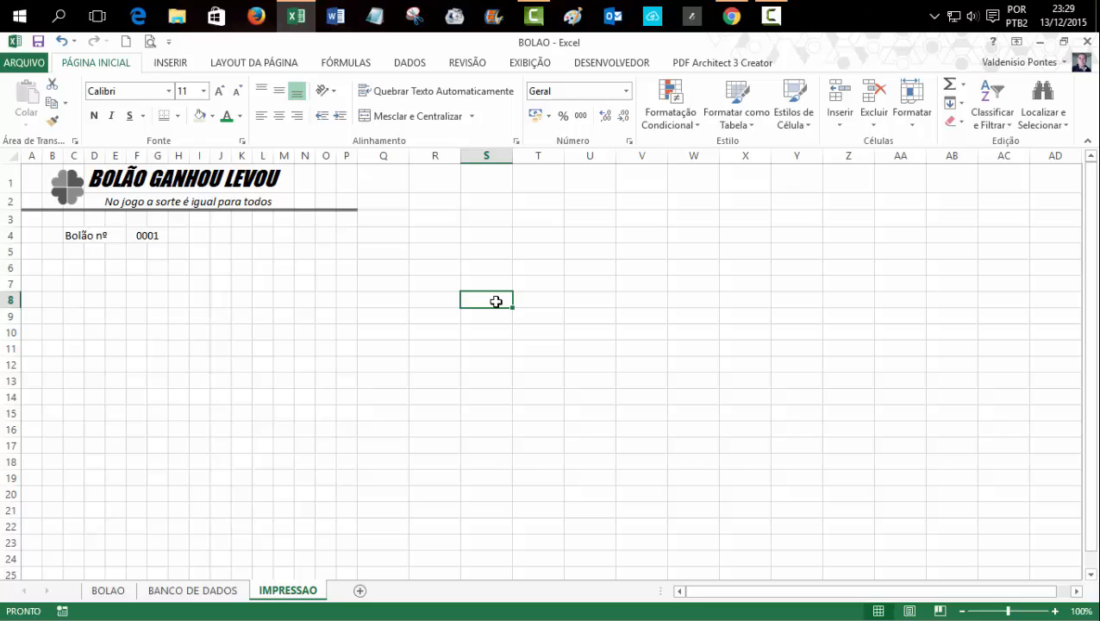
Step: Enter the label "Data" in cell I4 of the IMPRESSAO sheet
click(200, 236)
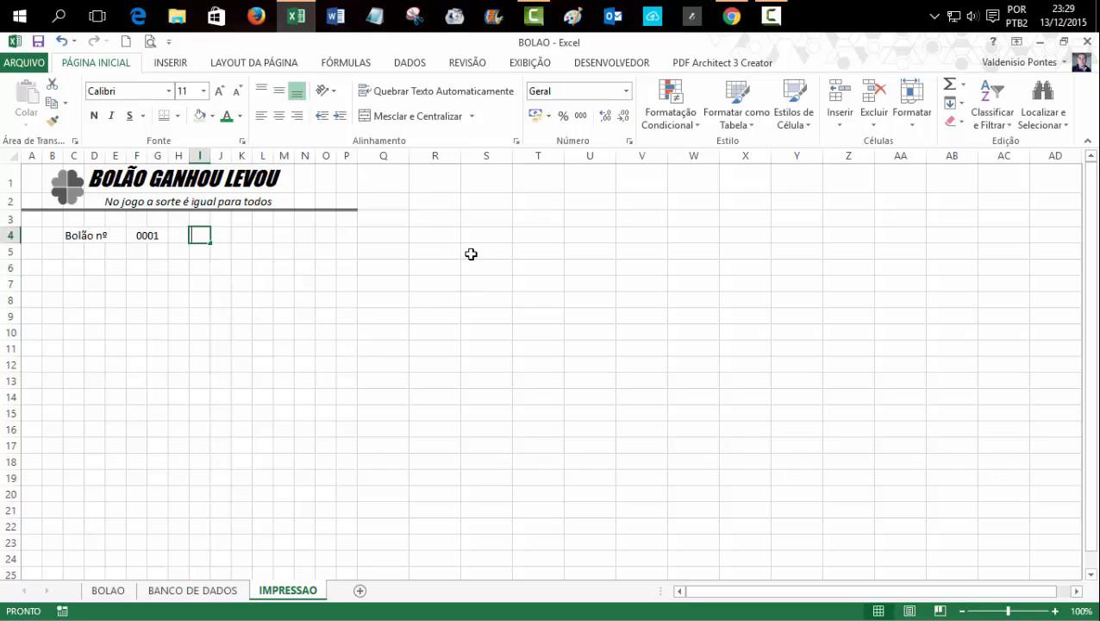
text(D)
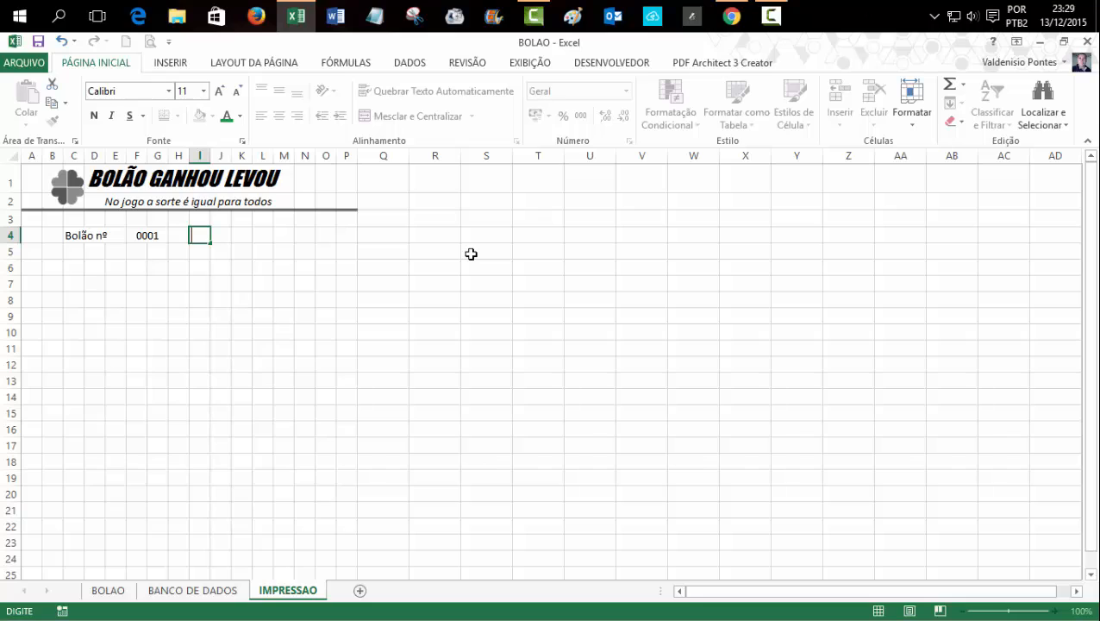
key(Tab)
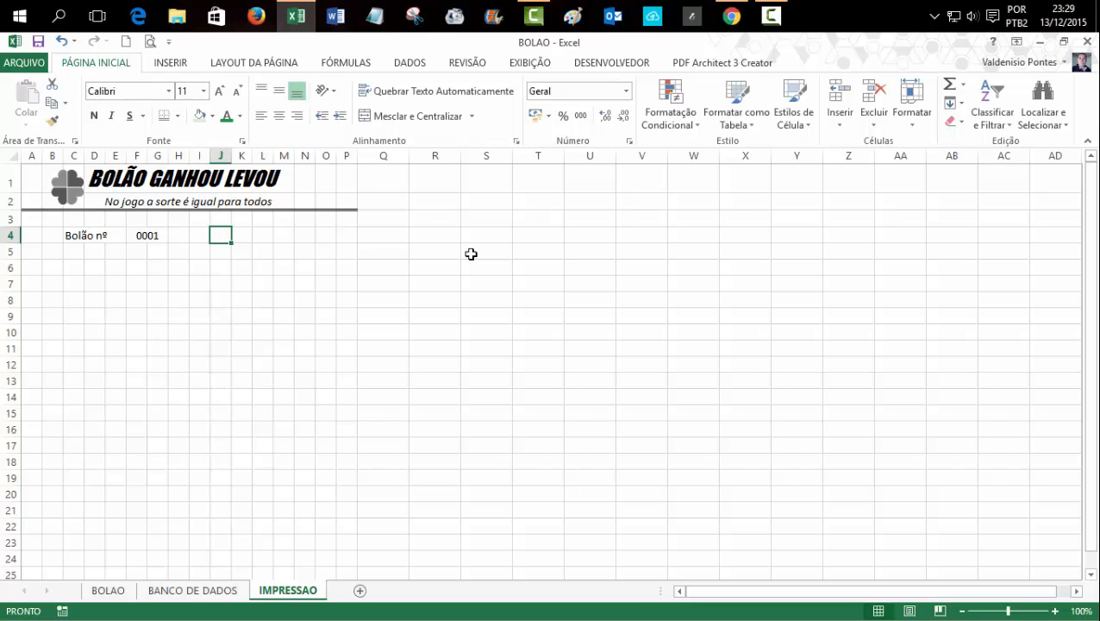
key(Left)
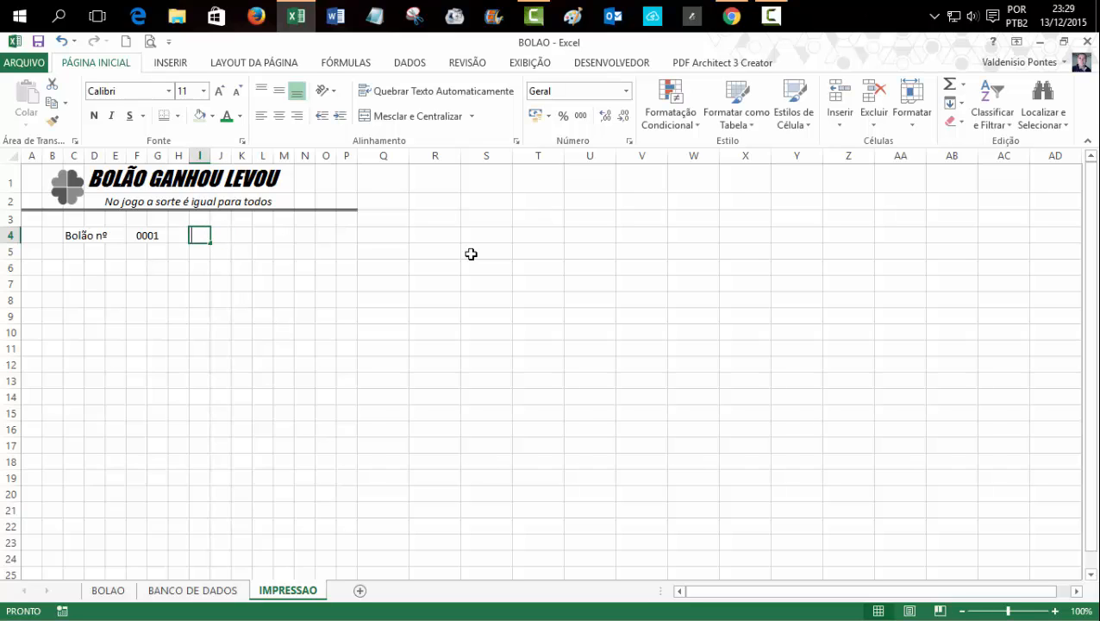
text(Data)
key(Tab)
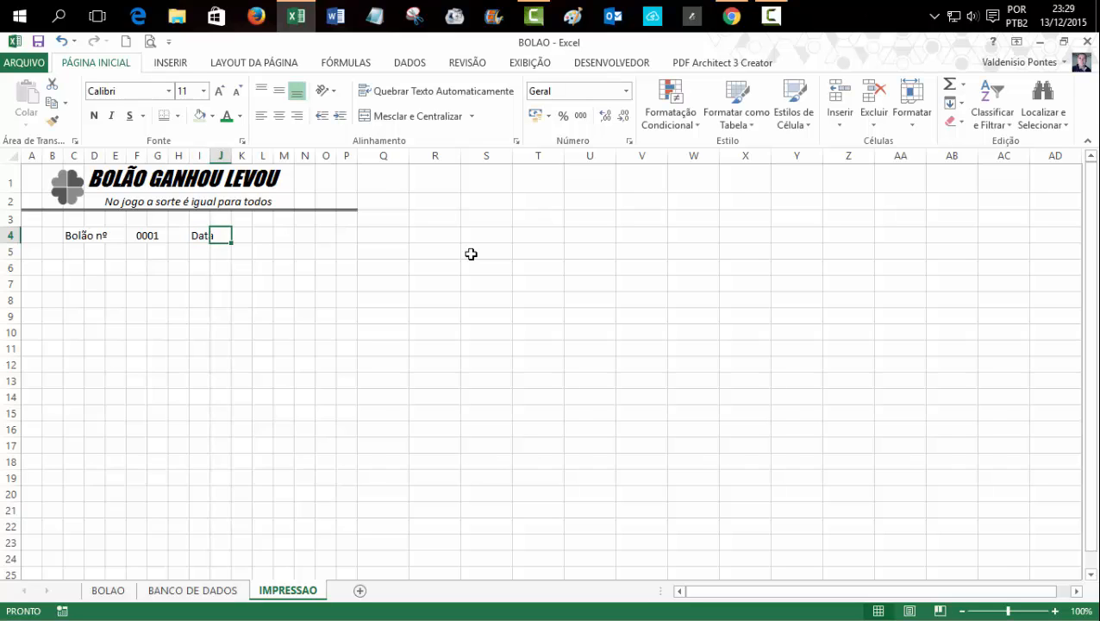
Step: Merge and center L4:N4 and enter the formula =HOJE() in it for the current date
key(Tab)
drag(243, 235, 282, 234)
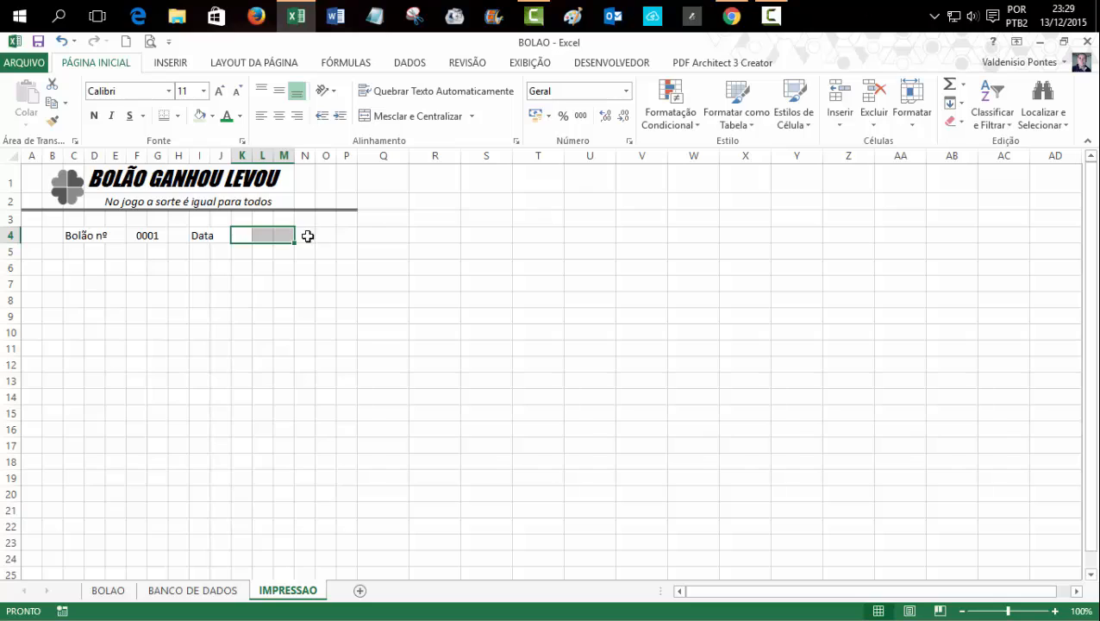
drag(263, 235, 307, 226)
click(405, 118)
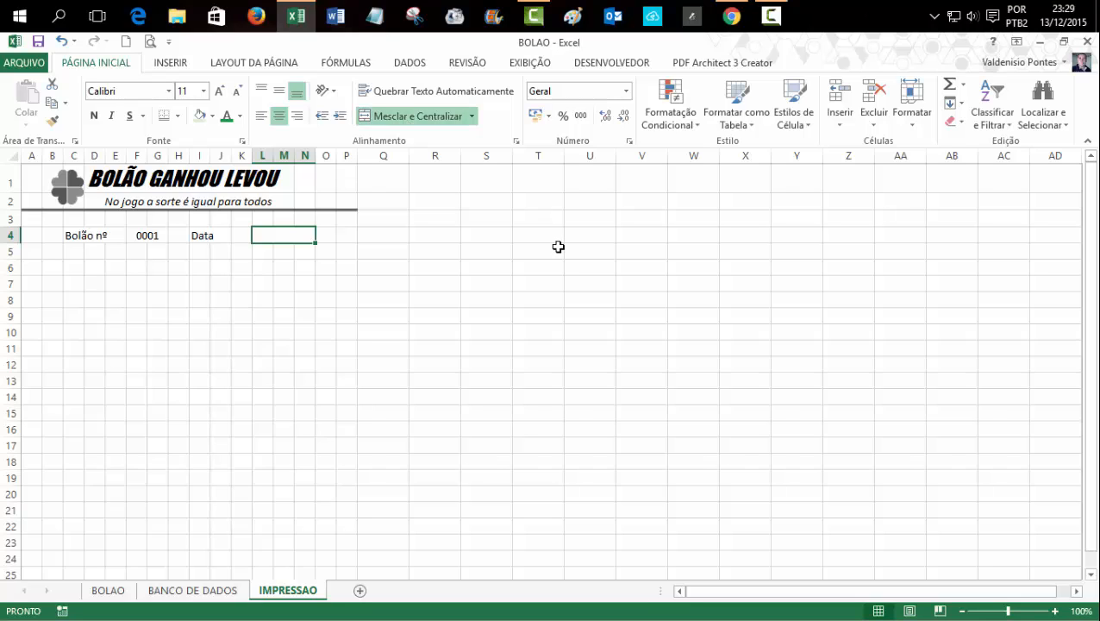
text(12)
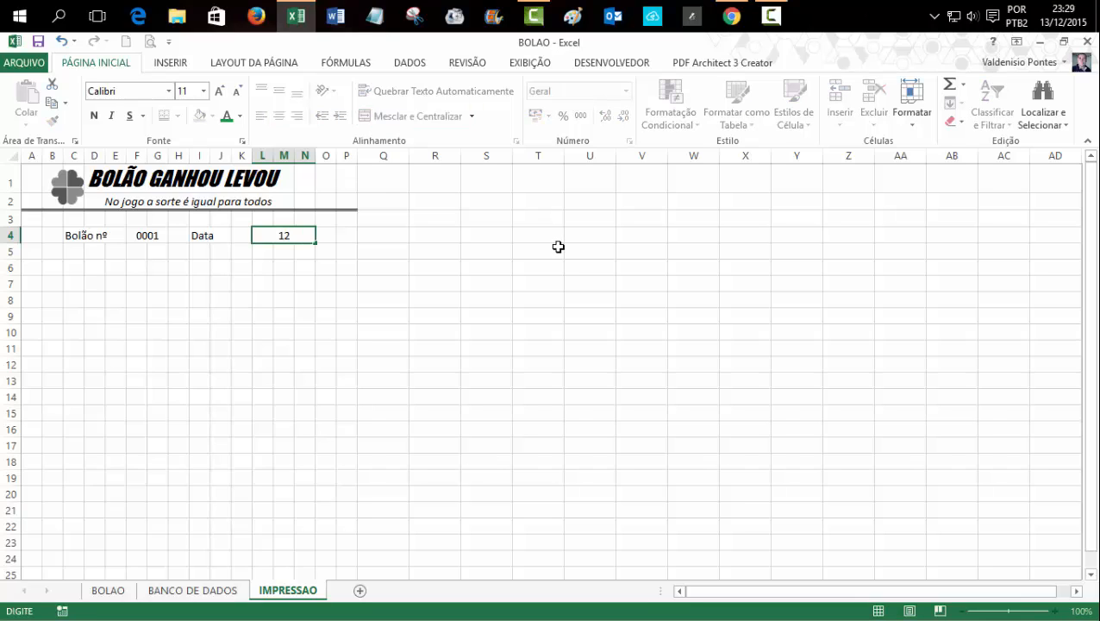
text(=)
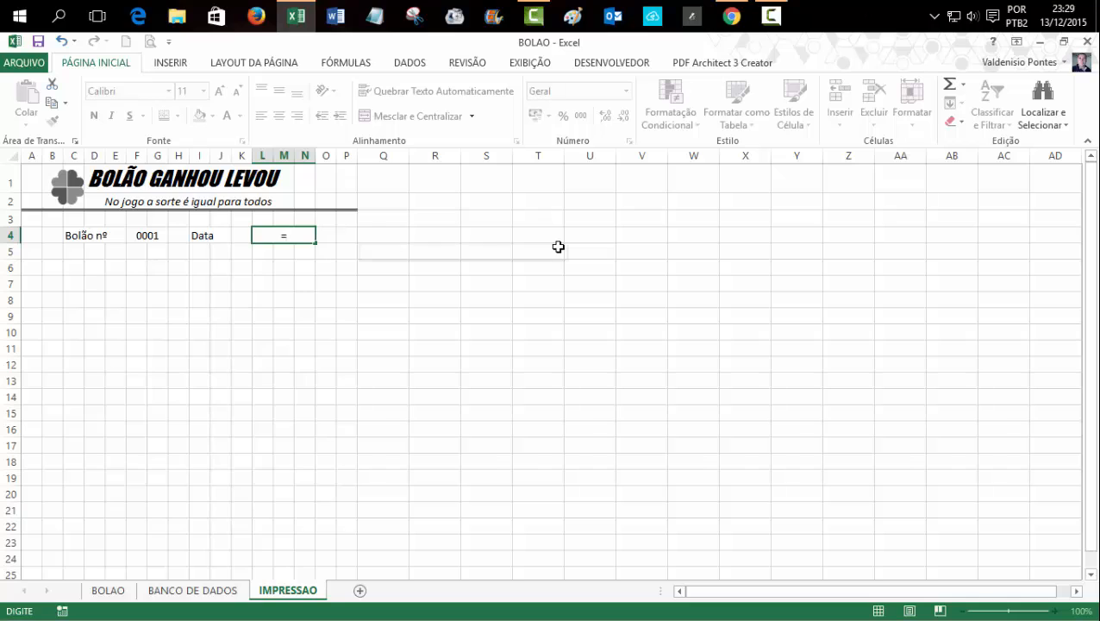
text(HOJE())
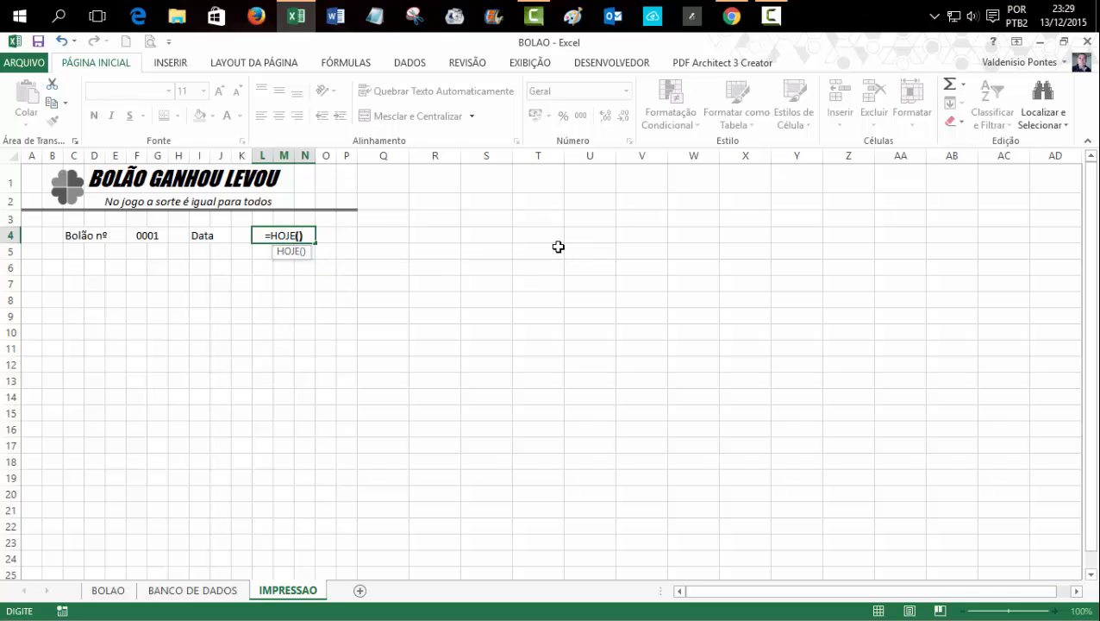
key(Return)
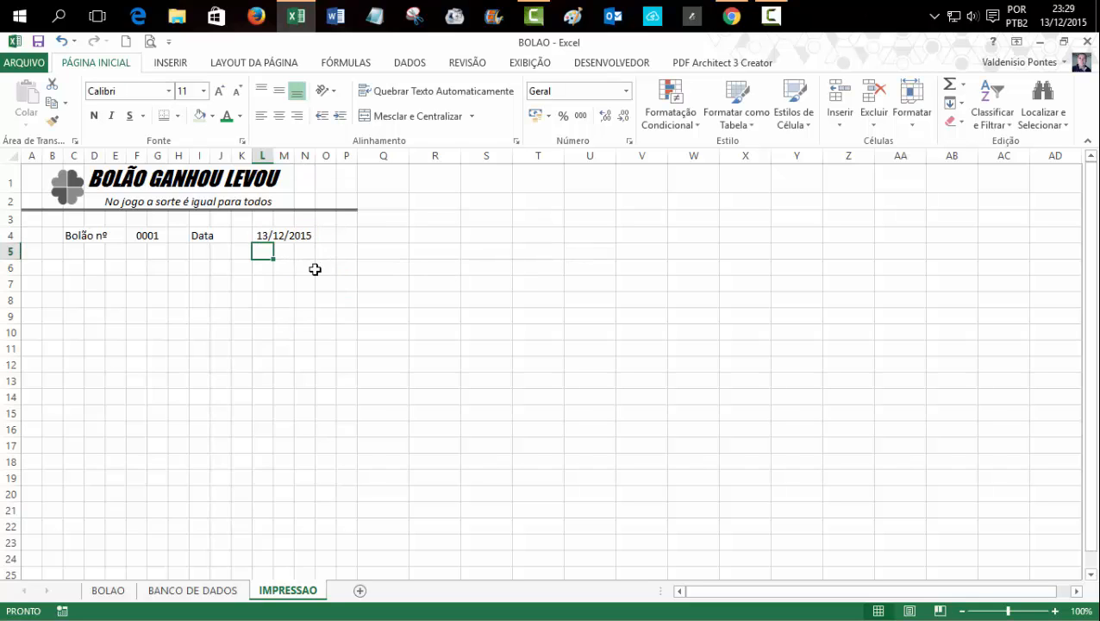
Step: Move the "Data" label closer to the date and merge and center it across J4:K4
click(208, 242)
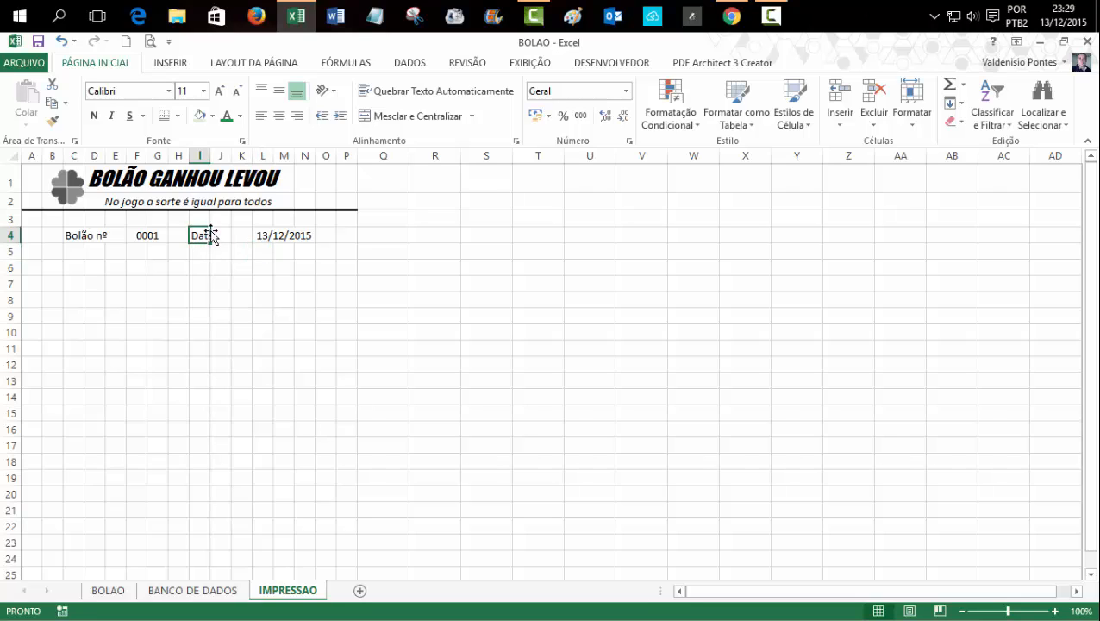
mouse_move(207, 241)
mouse_down()
mouse_move(236, 236)
mouse_move(225, 233)
mouse_up()
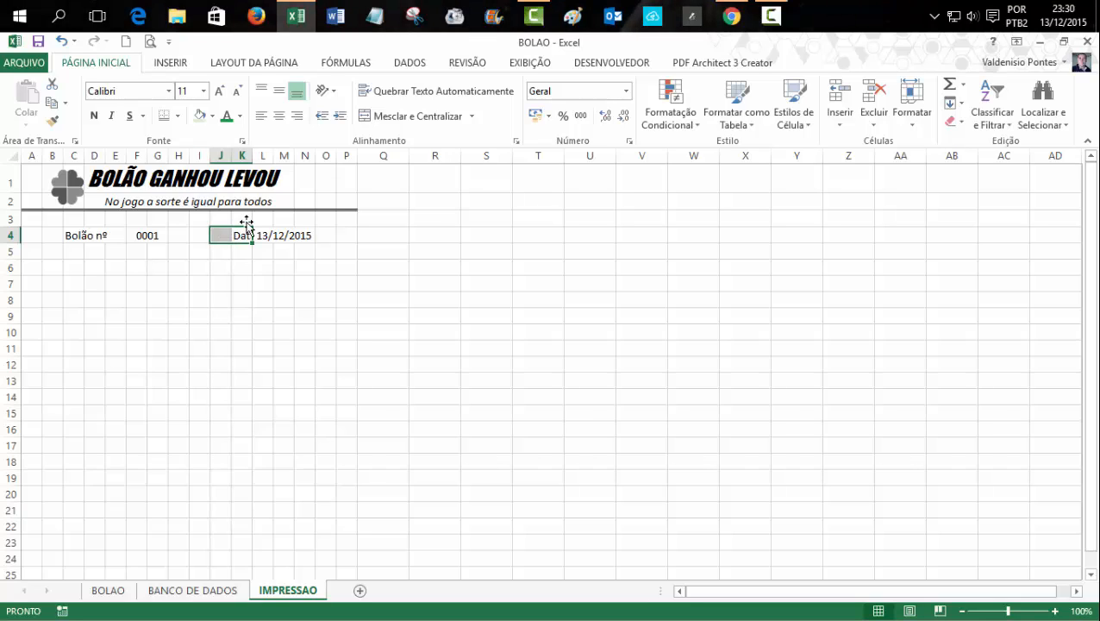
click(417, 119)
click(493, 202)
click(515, 267)
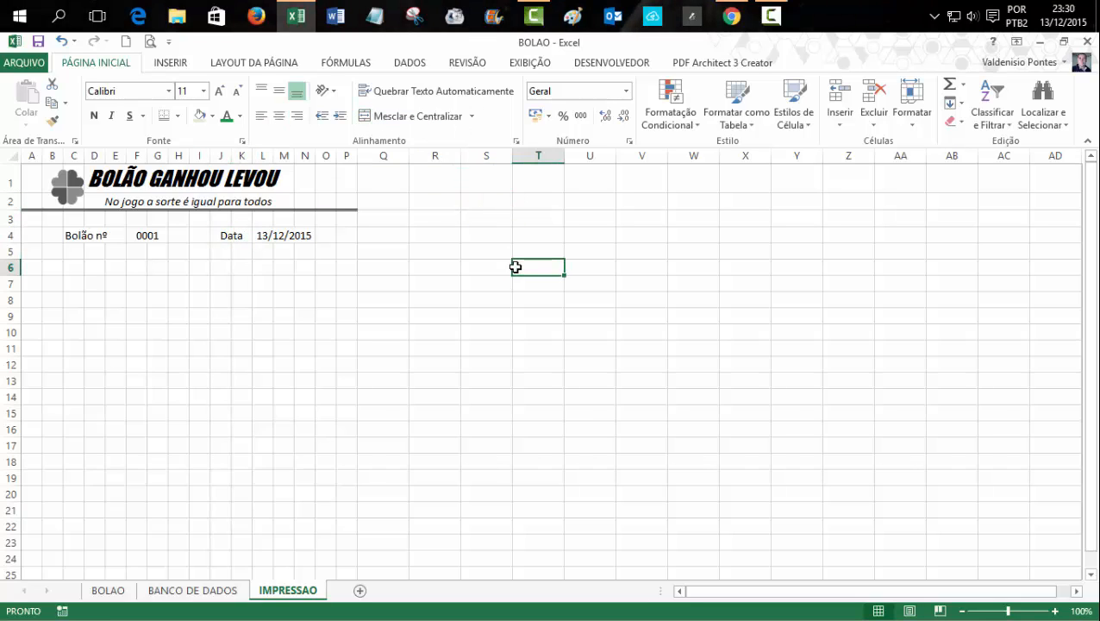
Step: Enter the label "Valor Pago" in cell D6
click(93, 268)
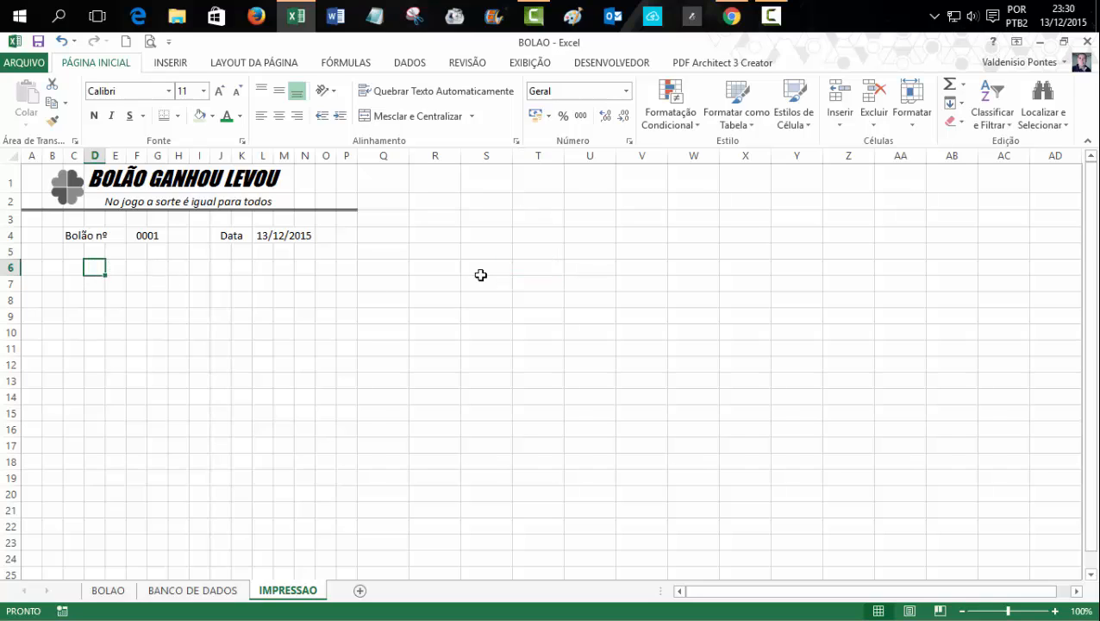
text(Valor Pago)
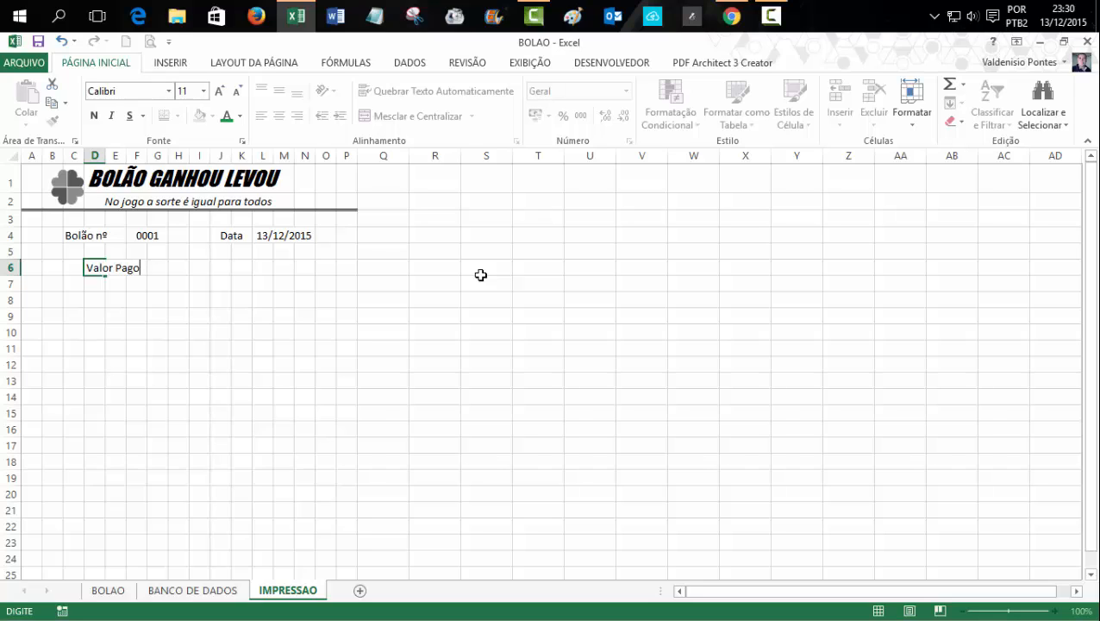
click(480, 274)
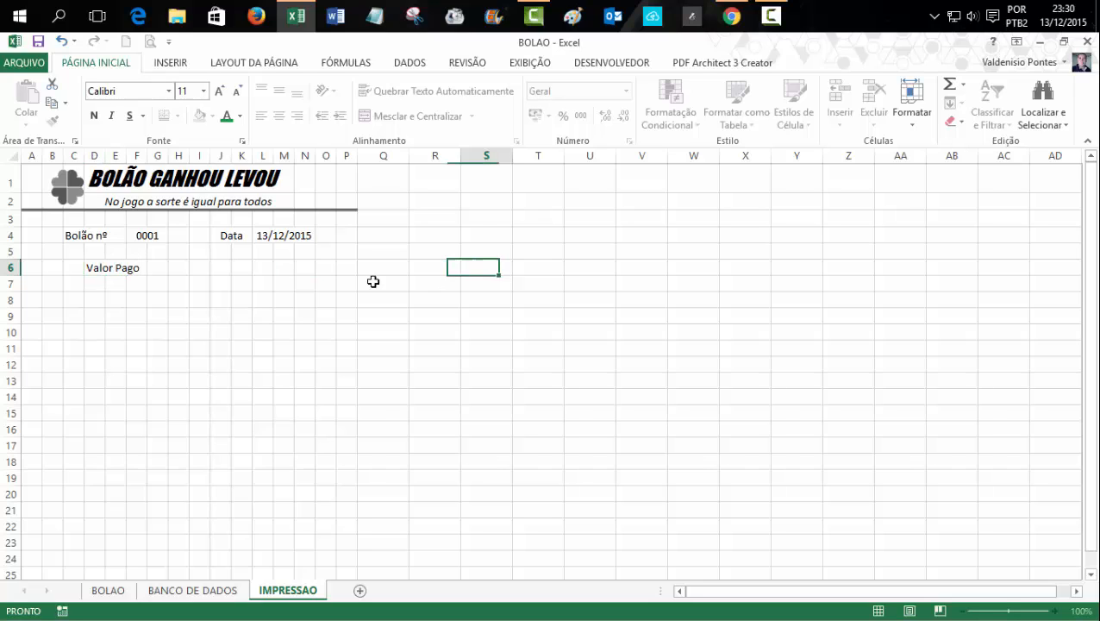
Step: Merge and center the "Valor Pago" label across D6:H7, align it vertically to the middle, and format it as 16 pt italic
drag(91, 268, 170, 284)
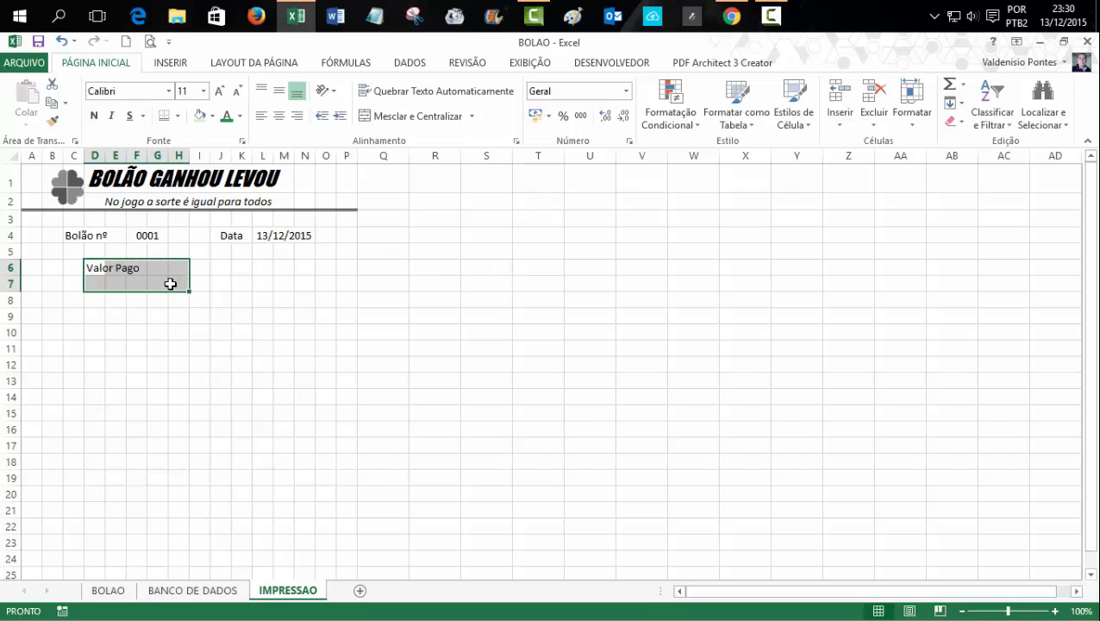
click(394, 119)
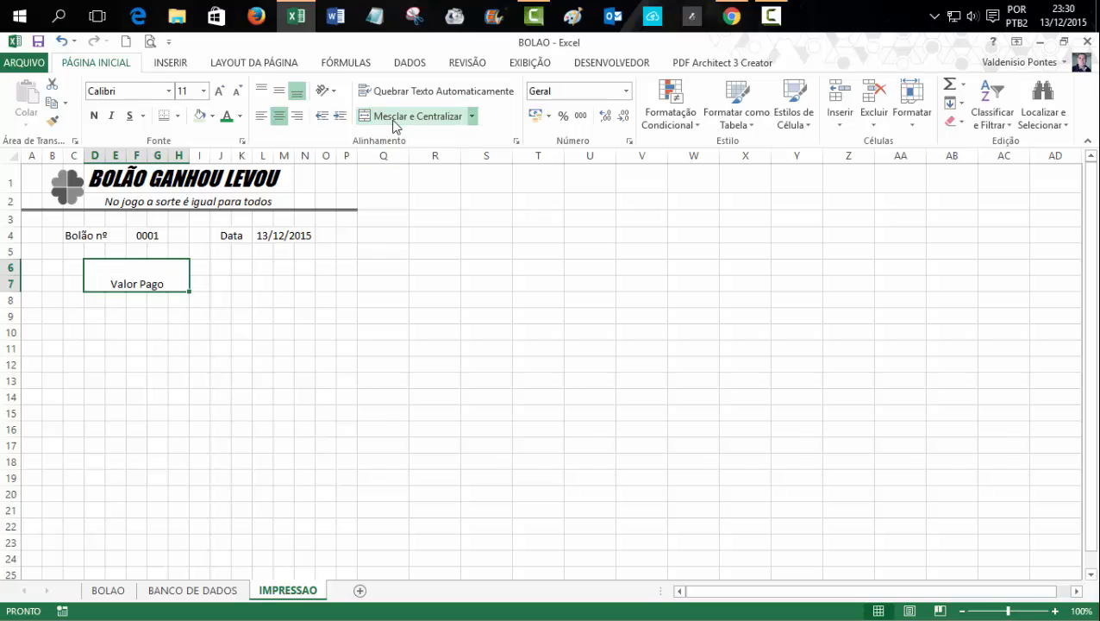
click(277, 92)
click(218, 92)
click(218, 91)
click(218, 91)
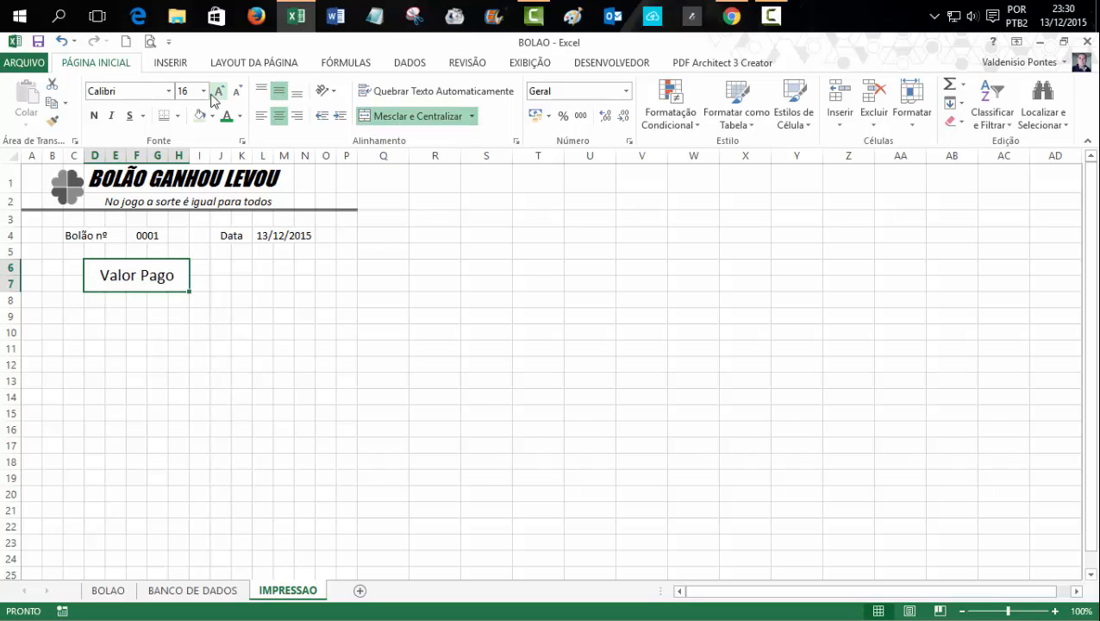
click(111, 115)
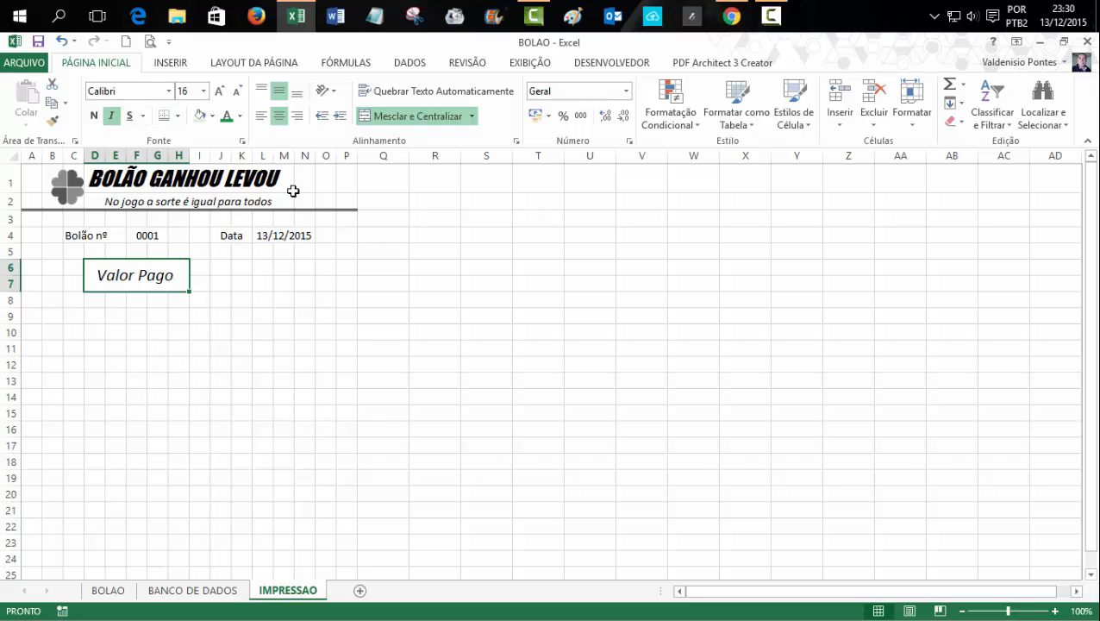
click(558, 328)
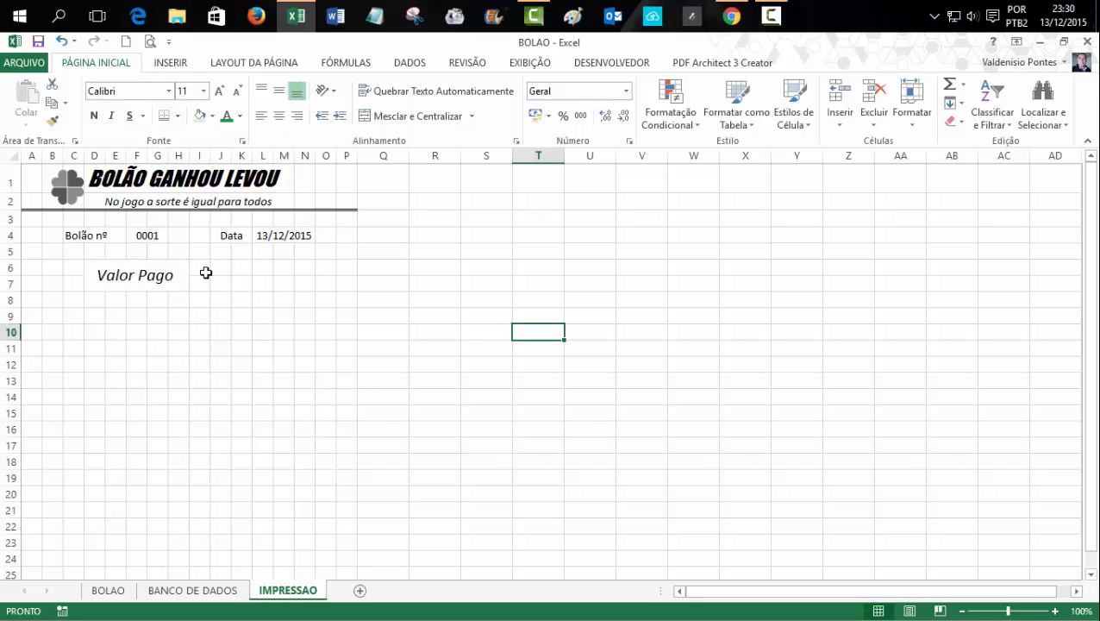
Step: Merge I6:N7 with middle vertical alignment and format it as Moeda in 16 pt bold
drag(204, 270, 206, 280)
drag(272, 280, 297, 277)
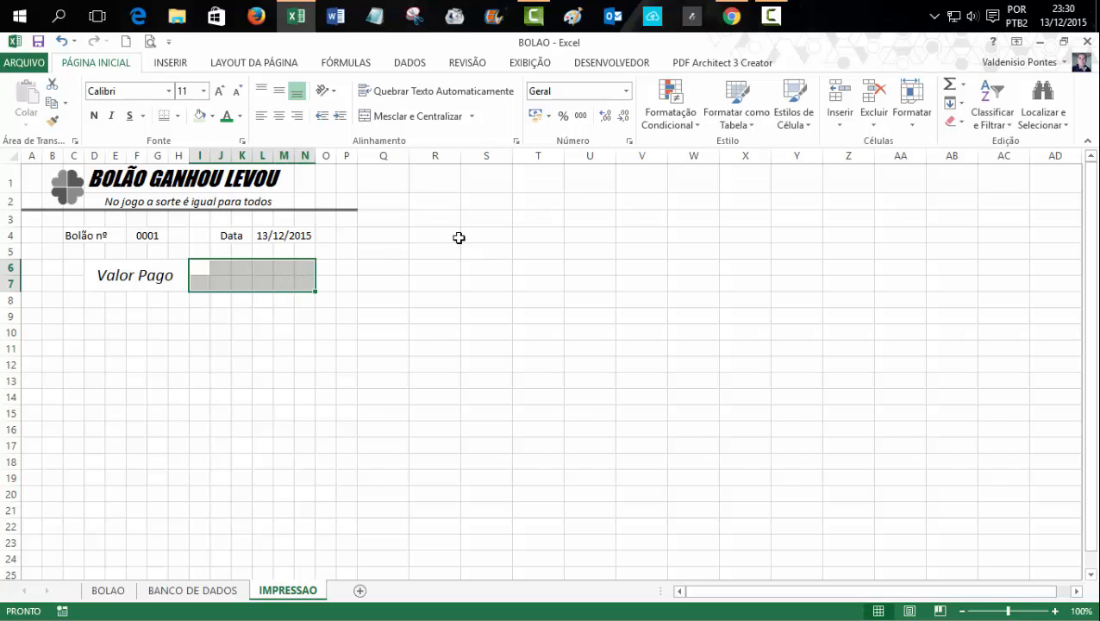
click(415, 118)
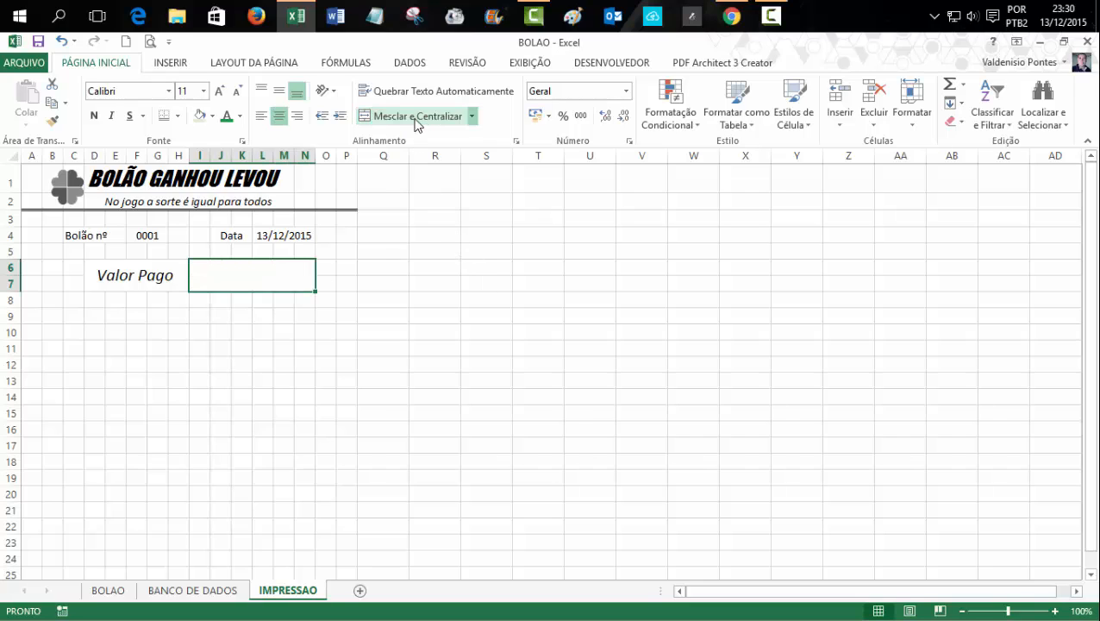
click(278, 91)
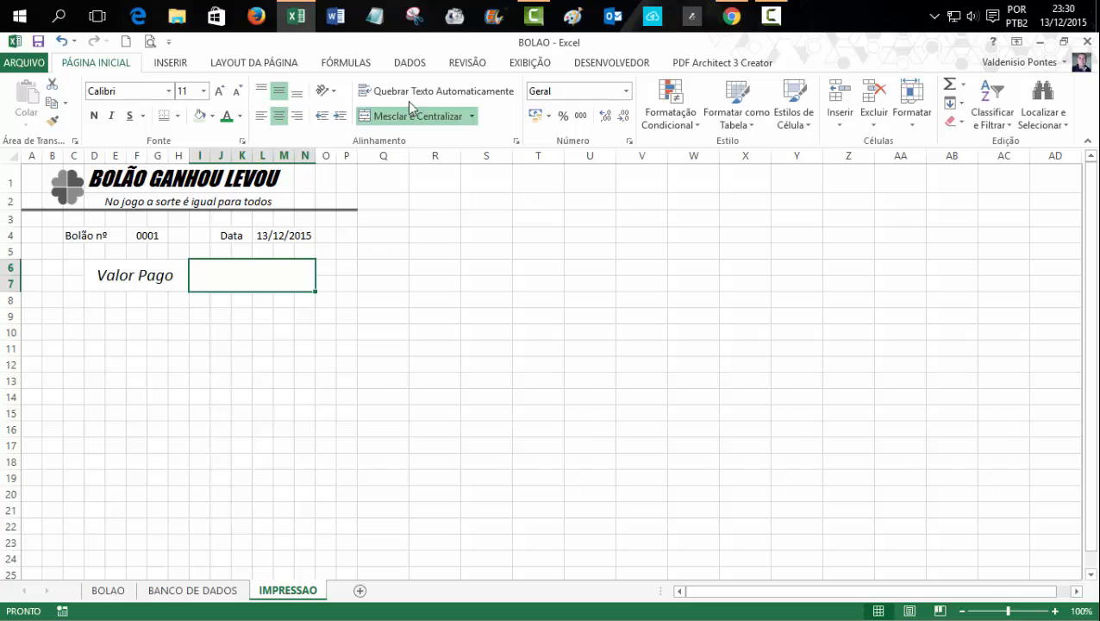
click(625, 90)
click(580, 184)
click(221, 90)
click(221, 90)
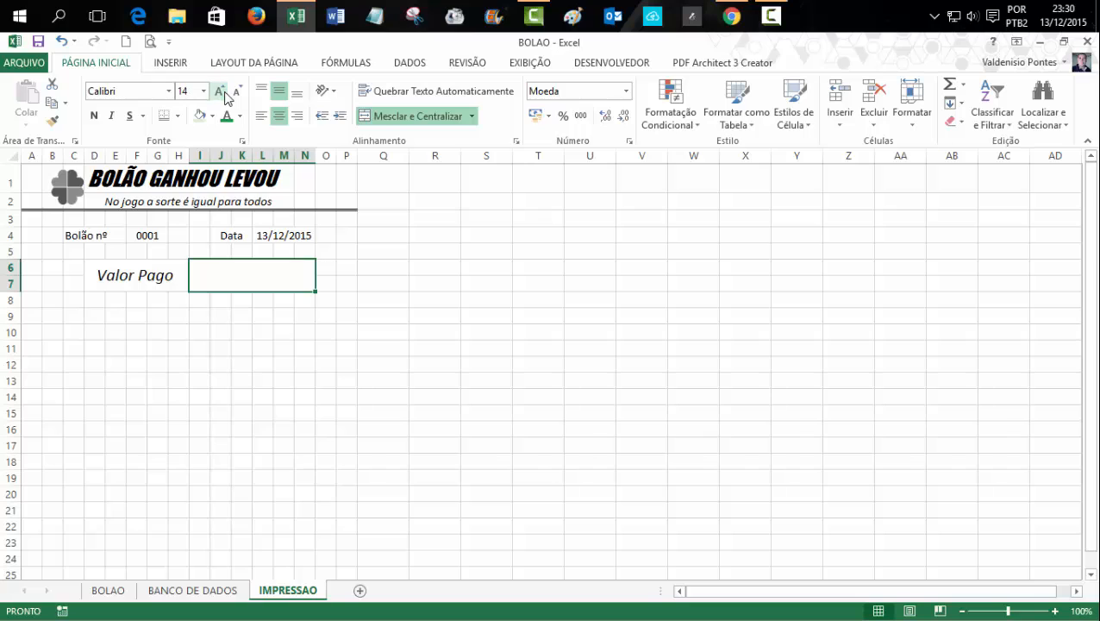
click(93, 116)
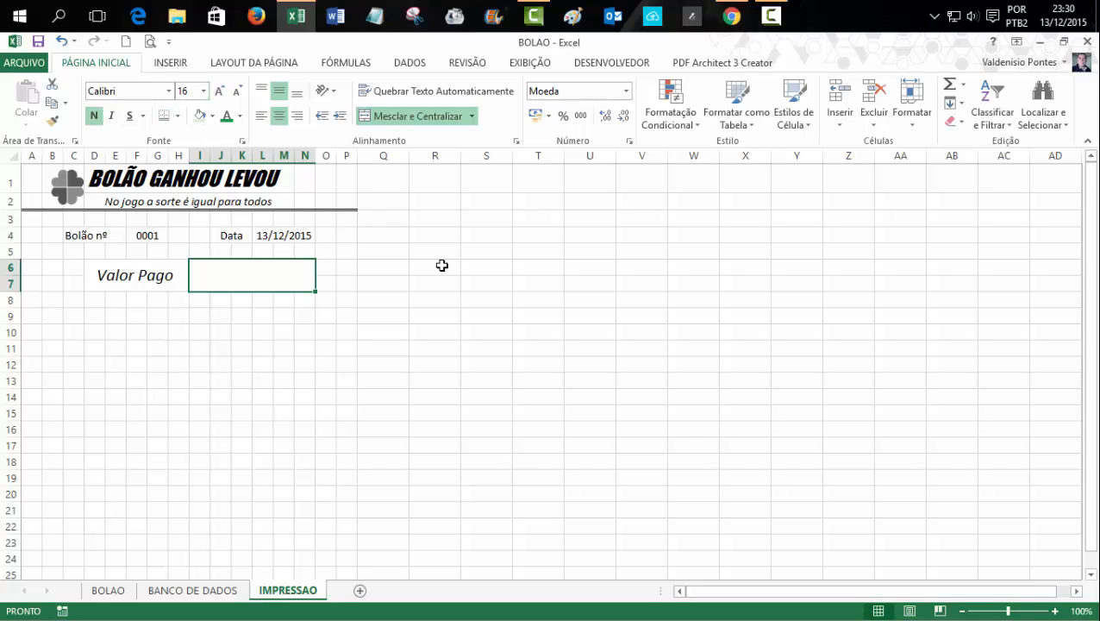
Step: Enter 6 as the paid amount in the merged cell I6:N7 and left-align it
text(6)
key(Return)
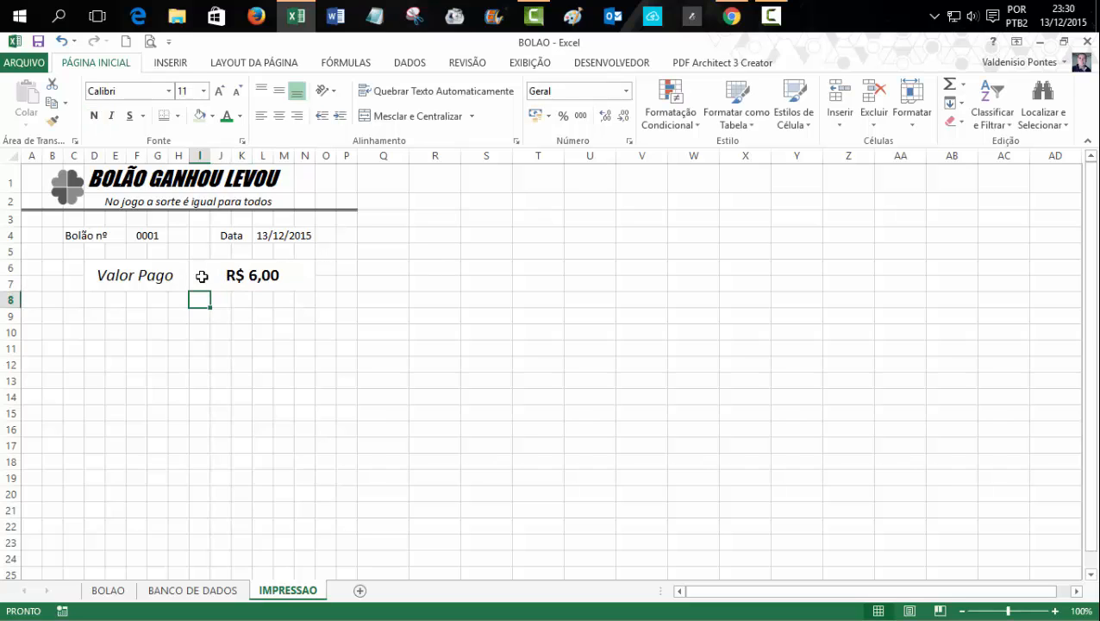
click(202, 276)
click(261, 115)
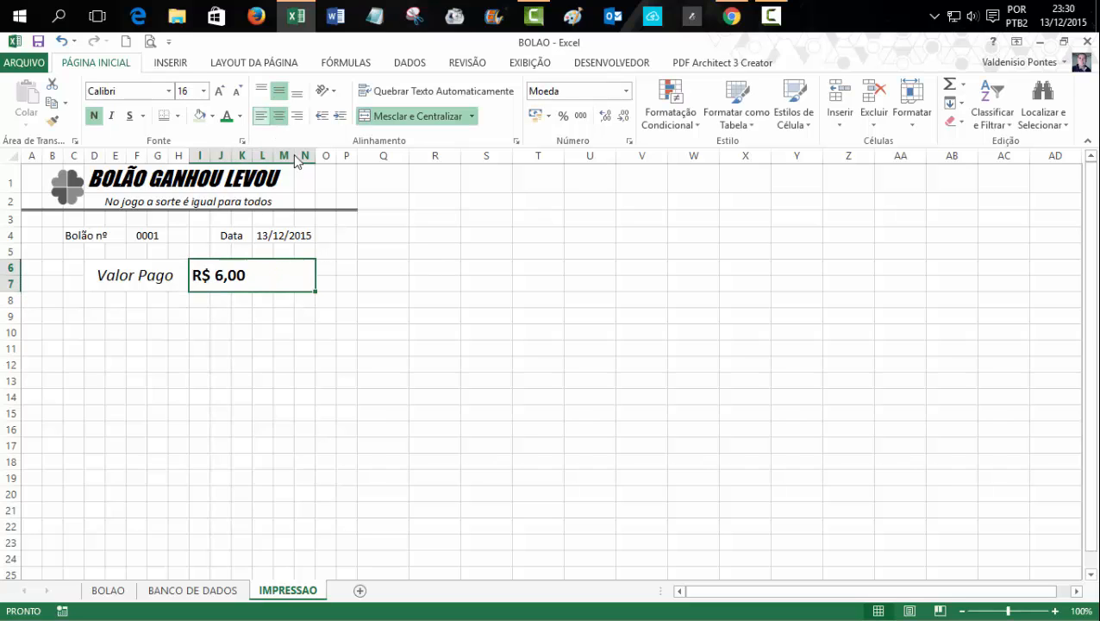
click(506, 318)
Step: Right-align the "Valor Pago" label in the merged cell D6:H7
click(141, 276)
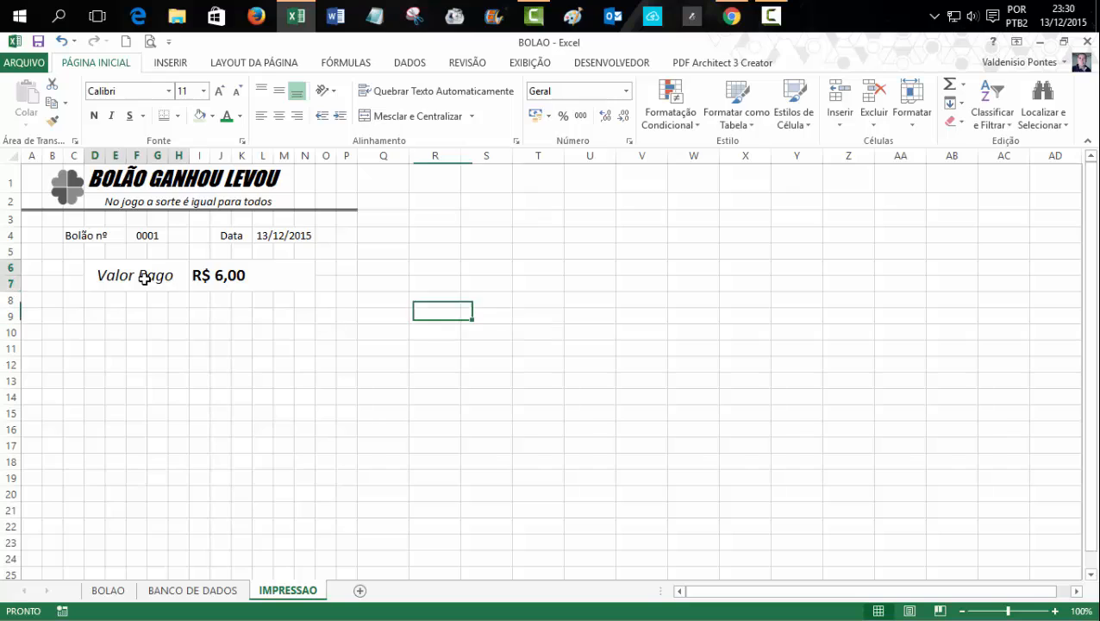
click(297, 115)
click(437, 264)
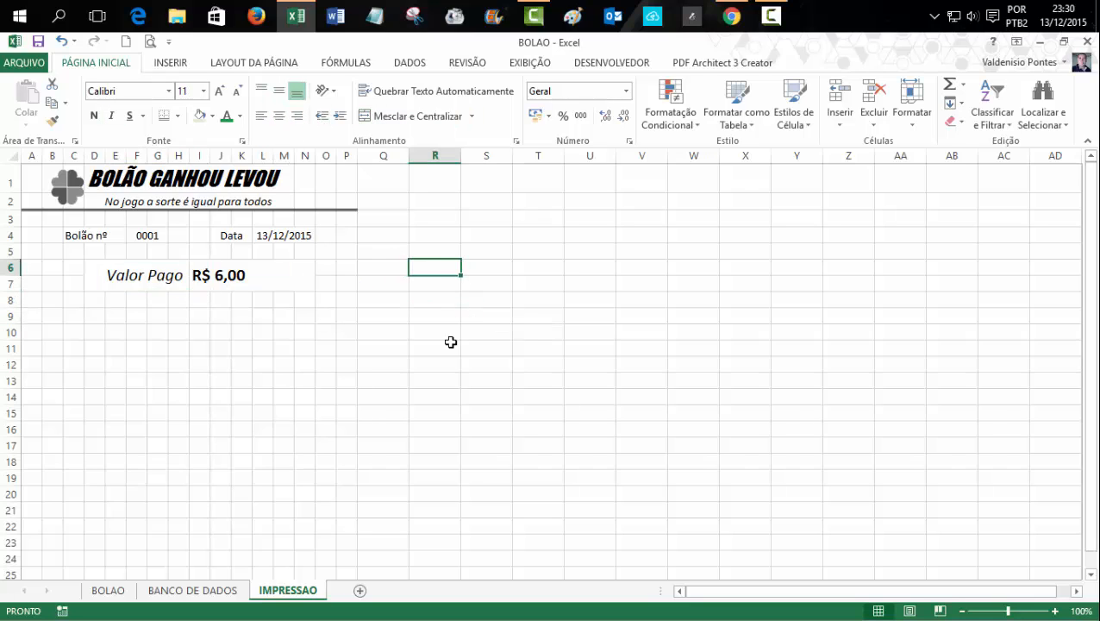
Step: Enter the label "Jogo" in cell A8 and widen column A to fit it
click(33, 301)
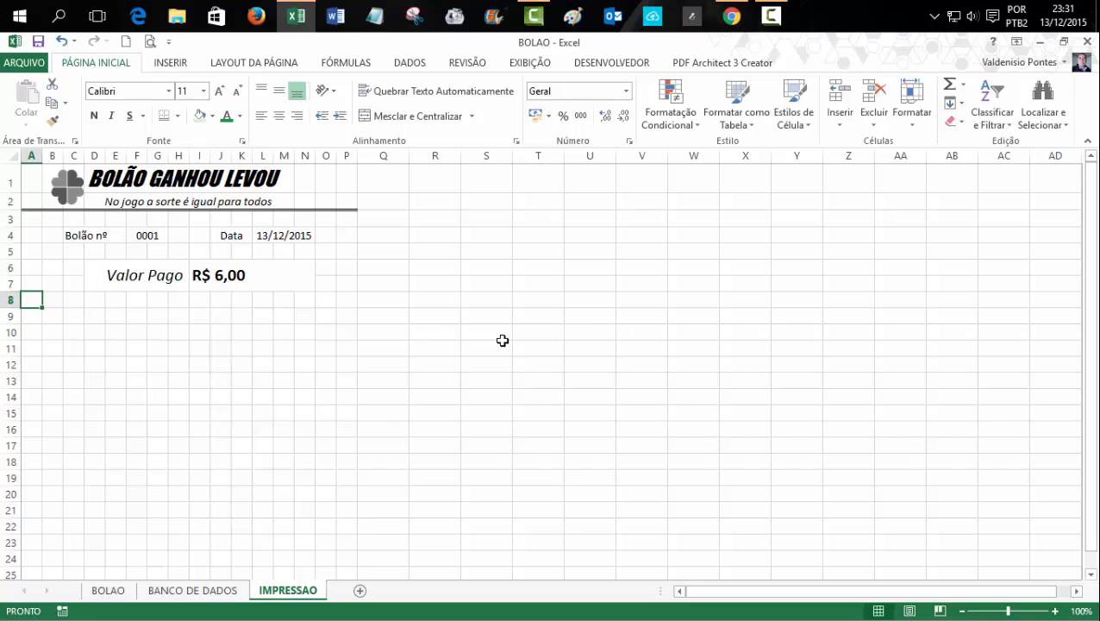
text(Jogo)
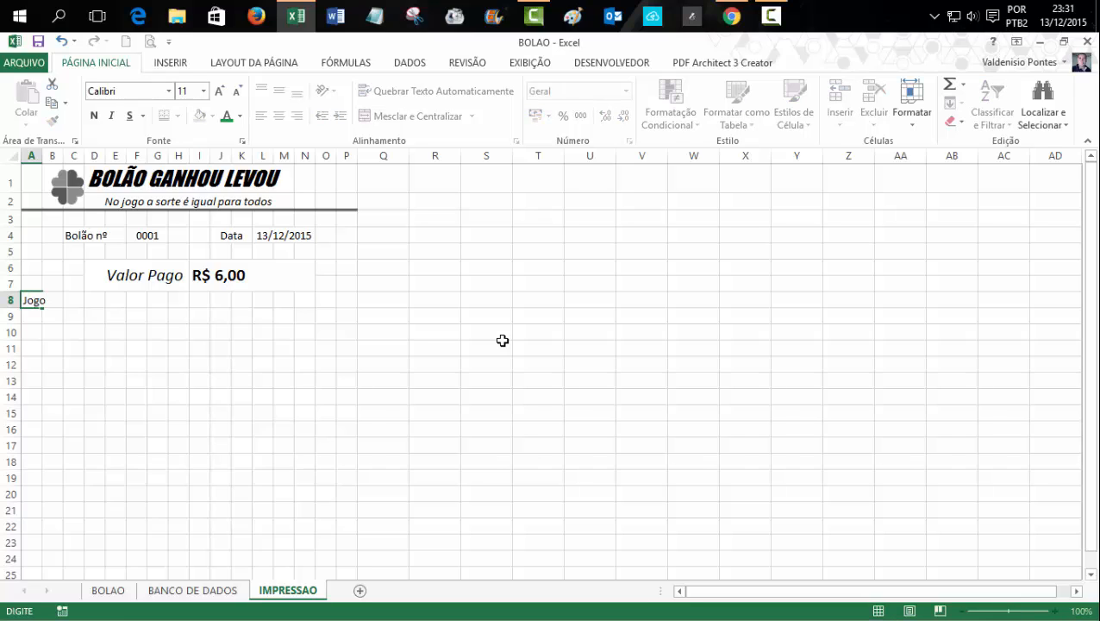
key(Tab)
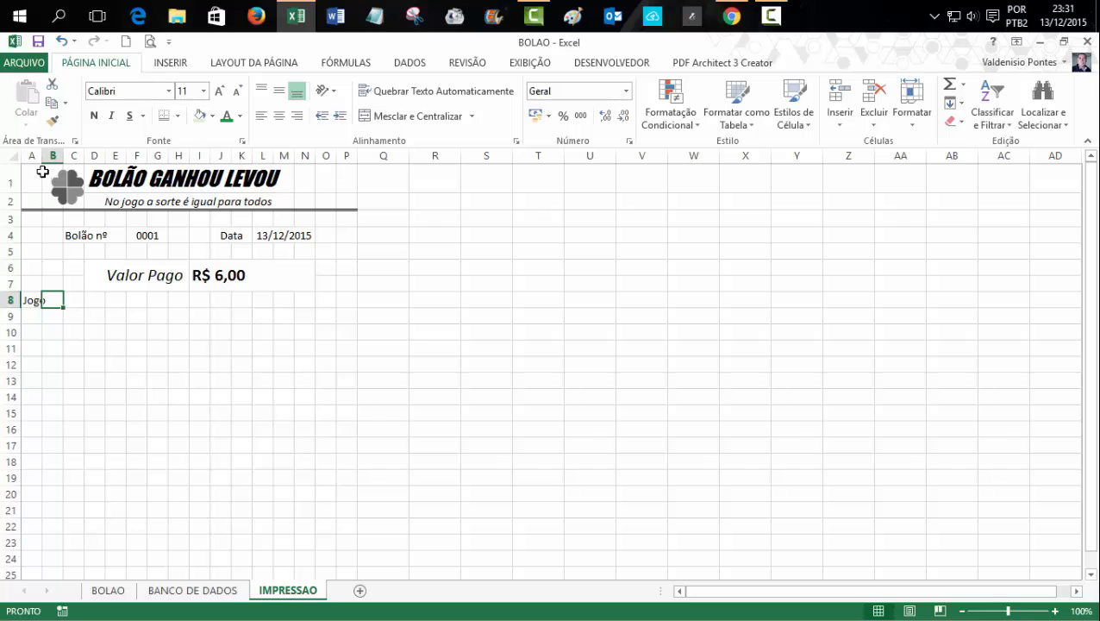
drag(42, 156, 57, 156)
click(32, 317)
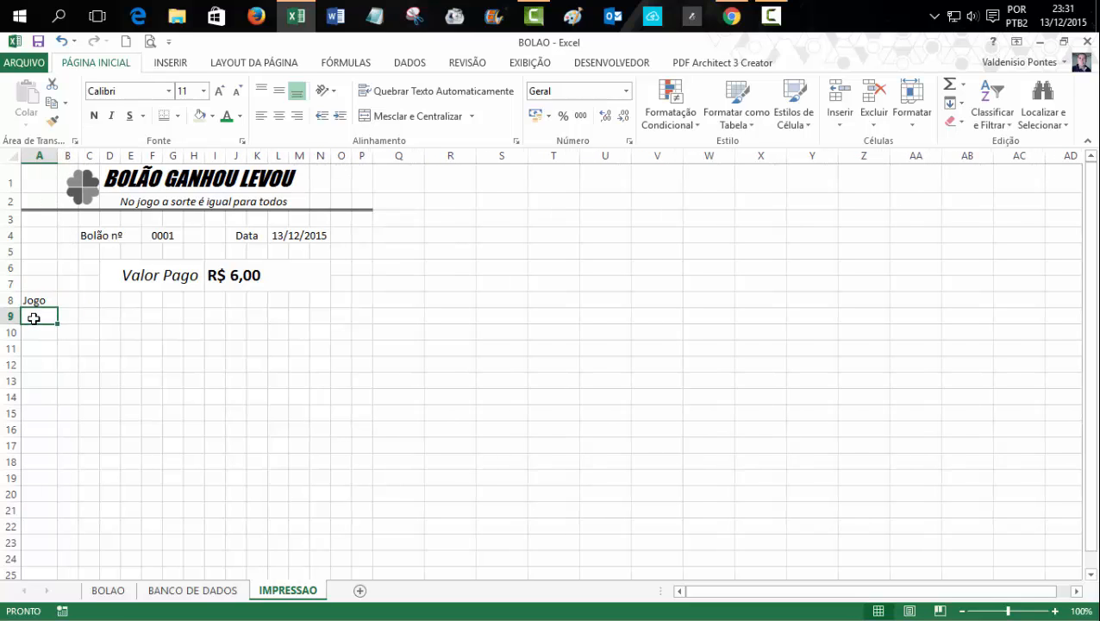
Step: Fill B8:P8 beside the "Jogo" label with the number series 1 to 15
click(69, 298)
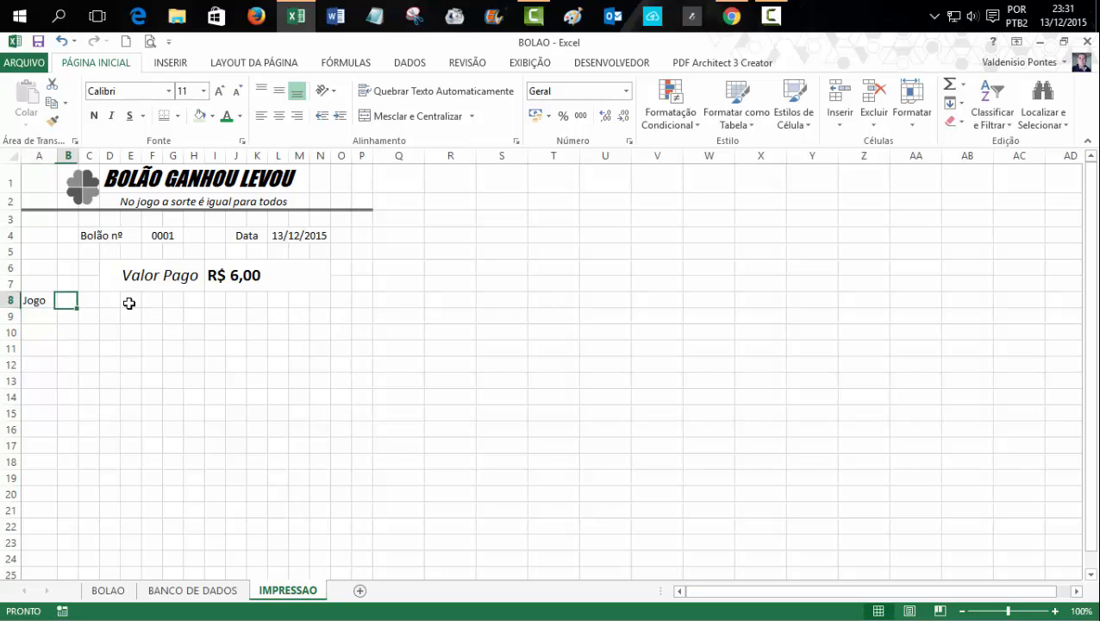
text(1)
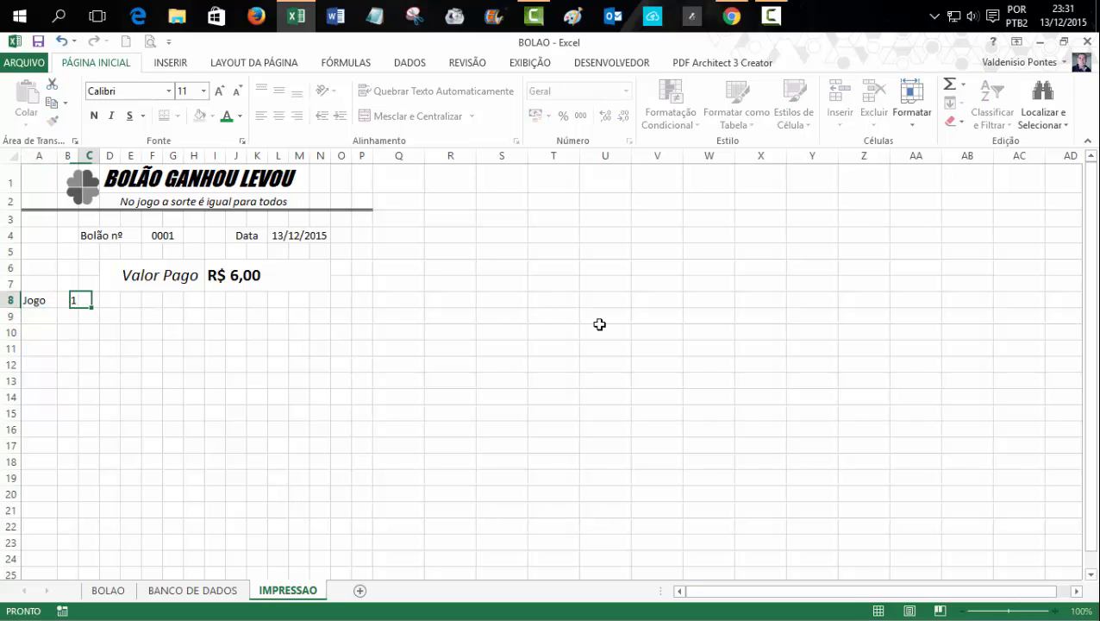
key(Tab)
text(2)
key(Tab)
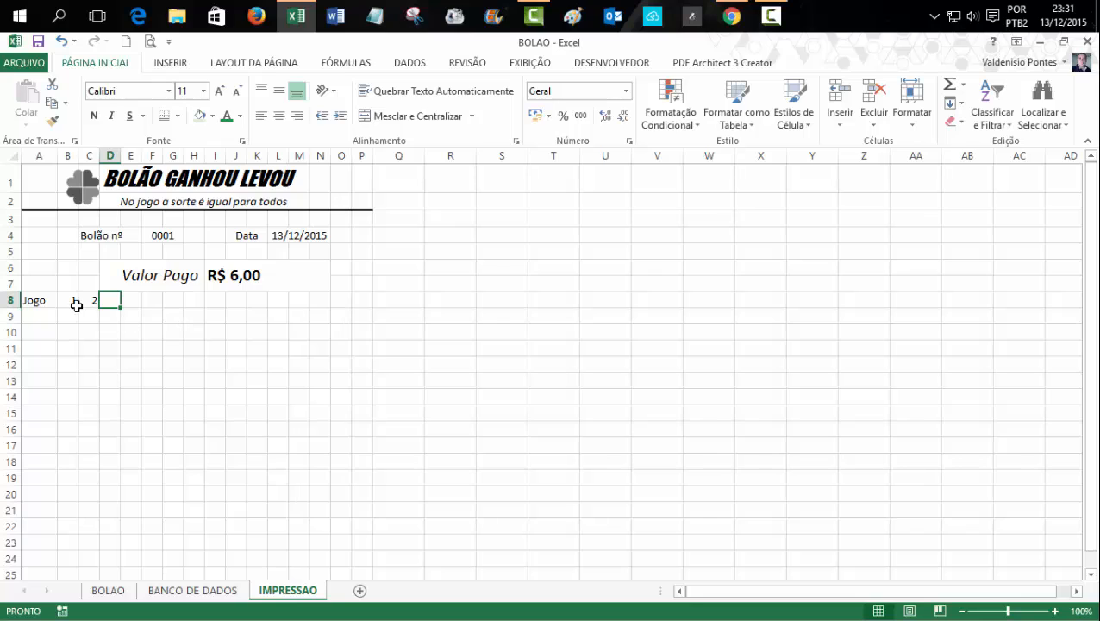
drag(73, 299, 366, 308)
click(527, 317)
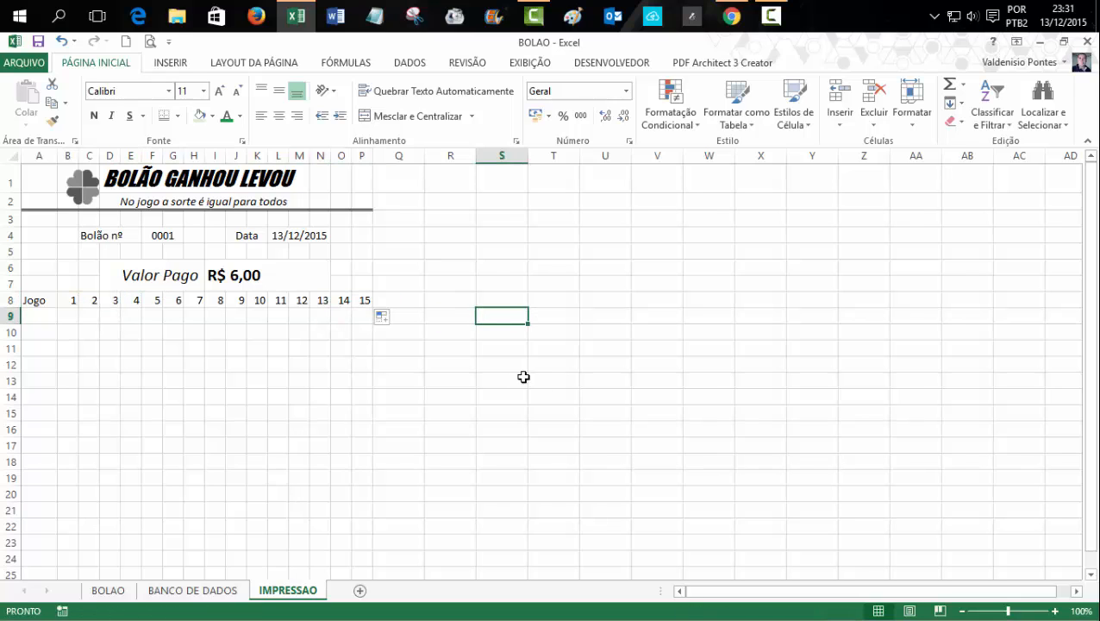
Step: Shade the game header row A8:P8 light grey and give it a double bottom border
drag(23, 304, 363, 298)
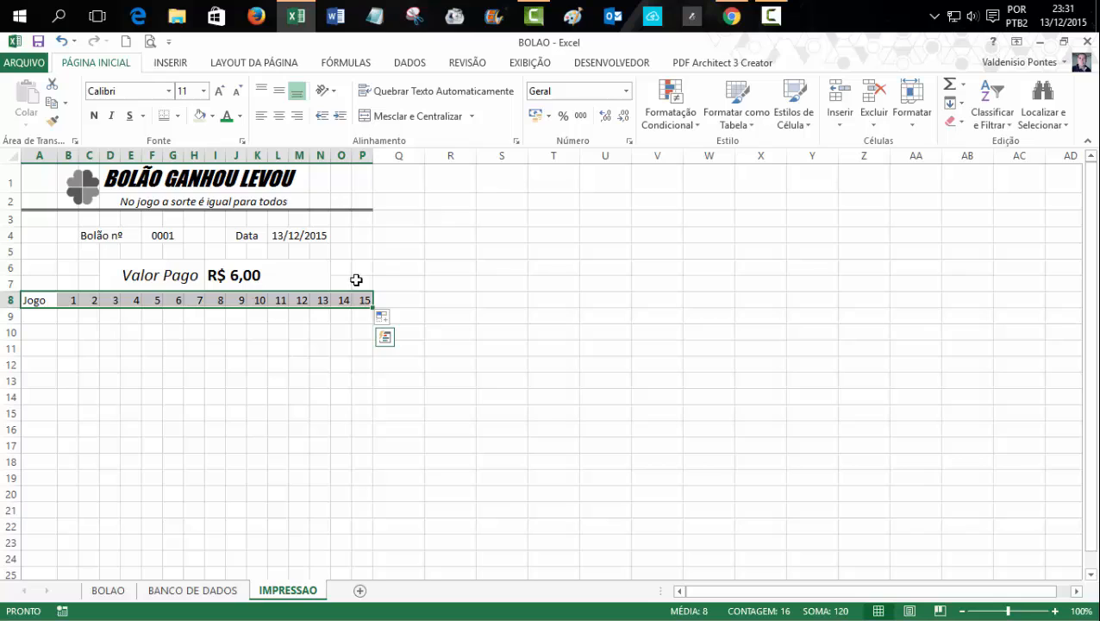
click(212, 116)
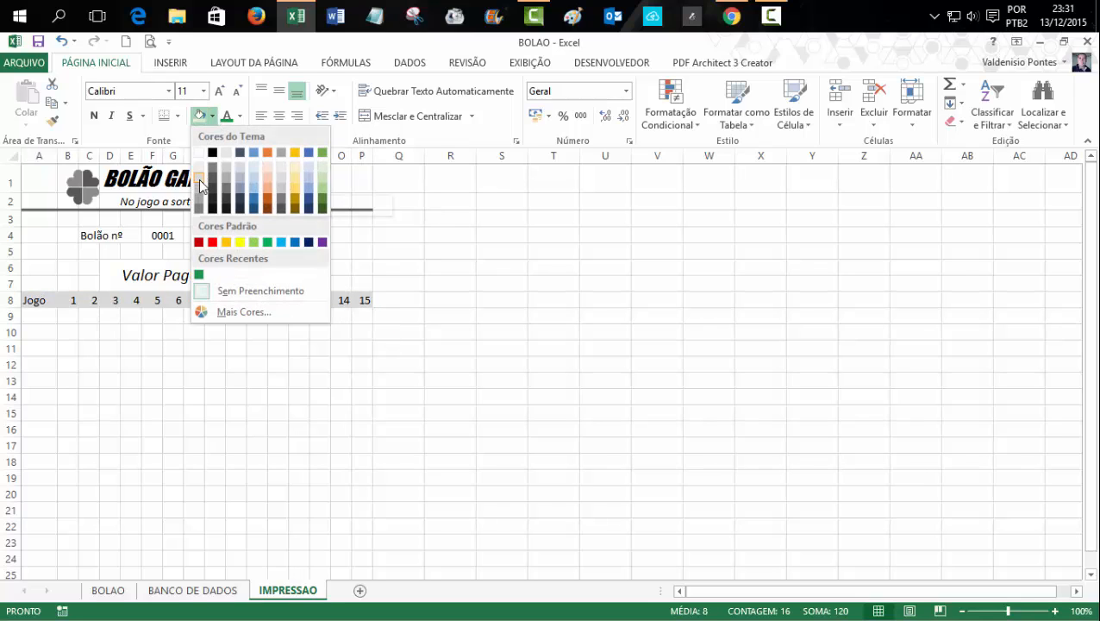
click(200, 181)
click(556, 287)
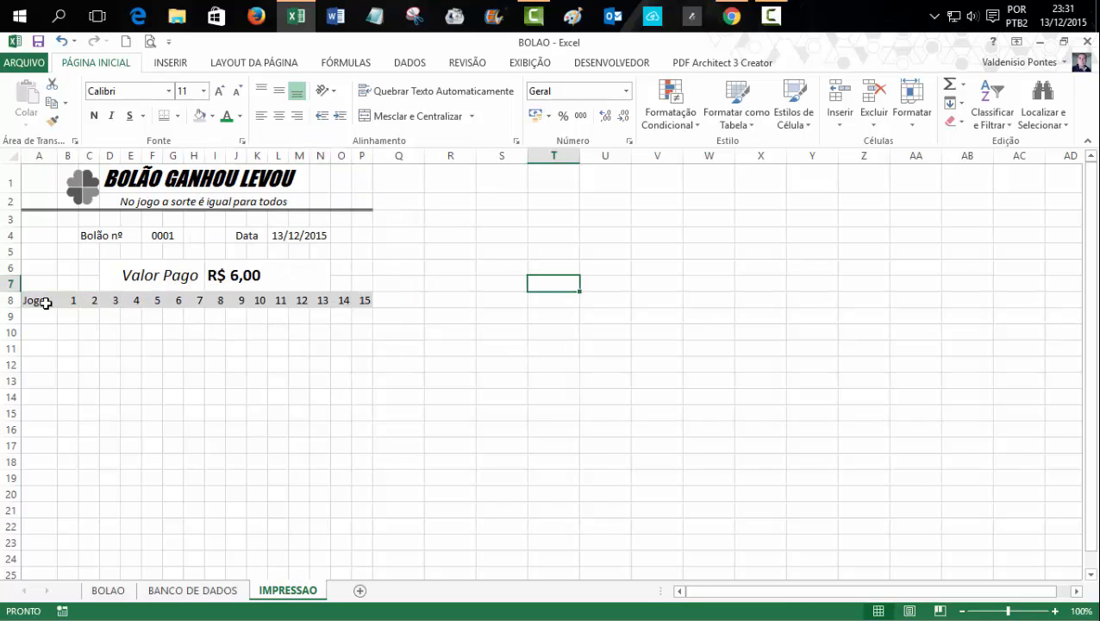
drag(29, 299, 363, 298)
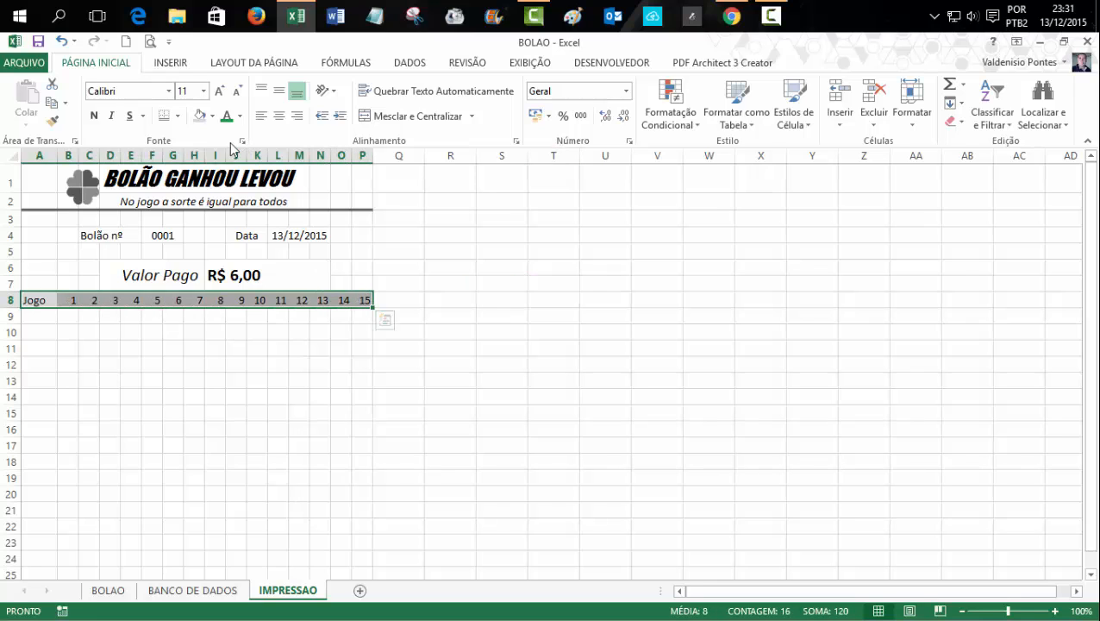
click(164, 115)
click(589, 312)
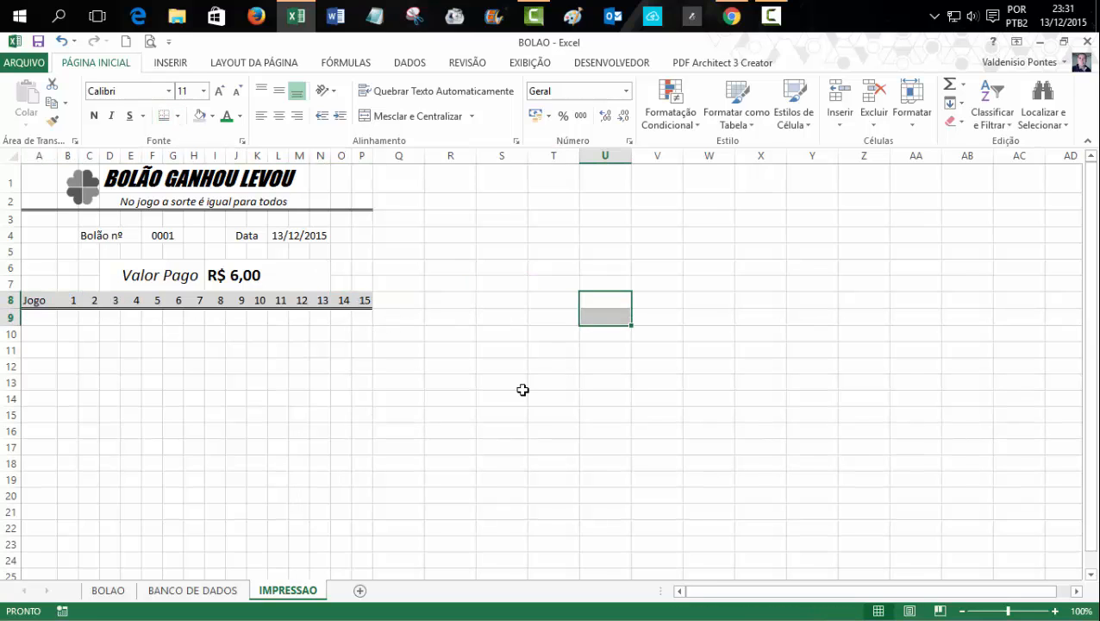
click(522, 387)
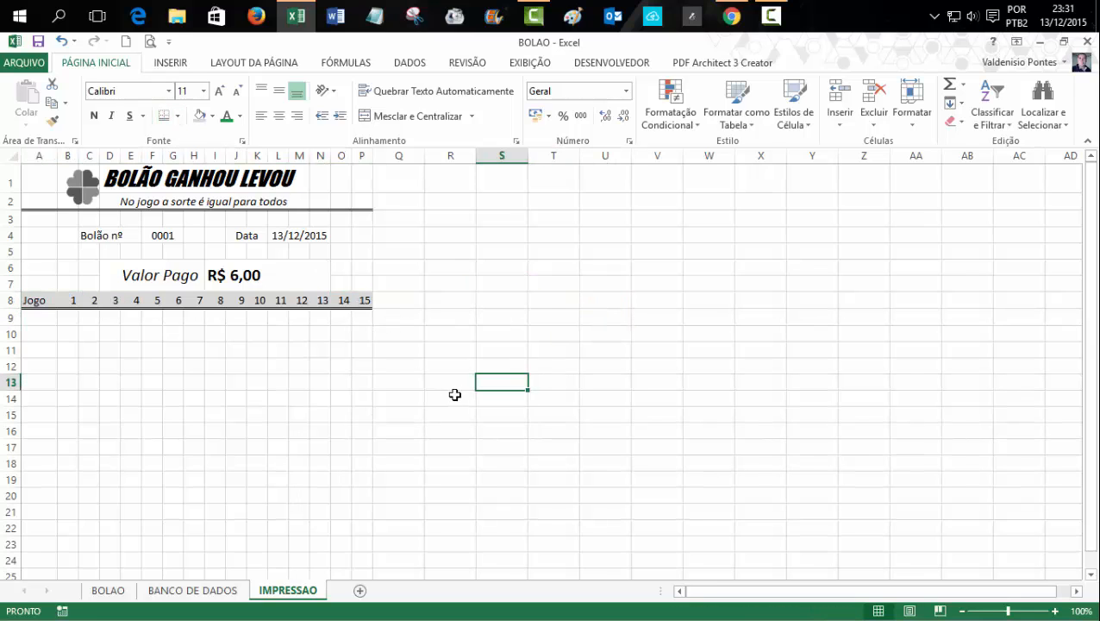
Step: Check the print preview of the IMPRESSAO sheet at enlarged size and return to the worksheet
click(150, 42)
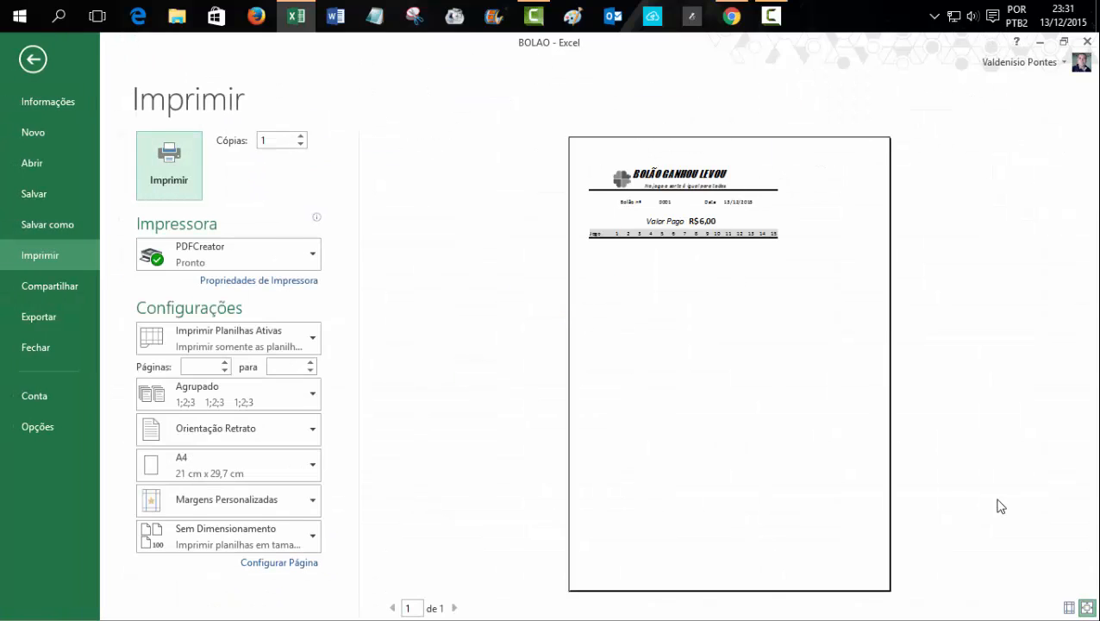
click(1086, 607)
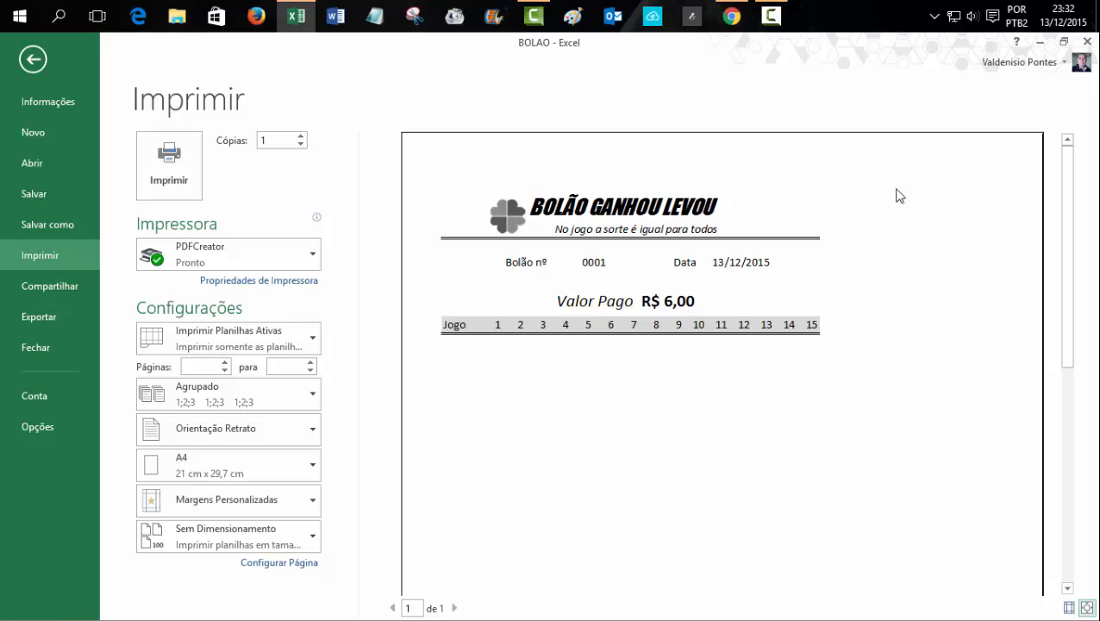
click(35, 60)
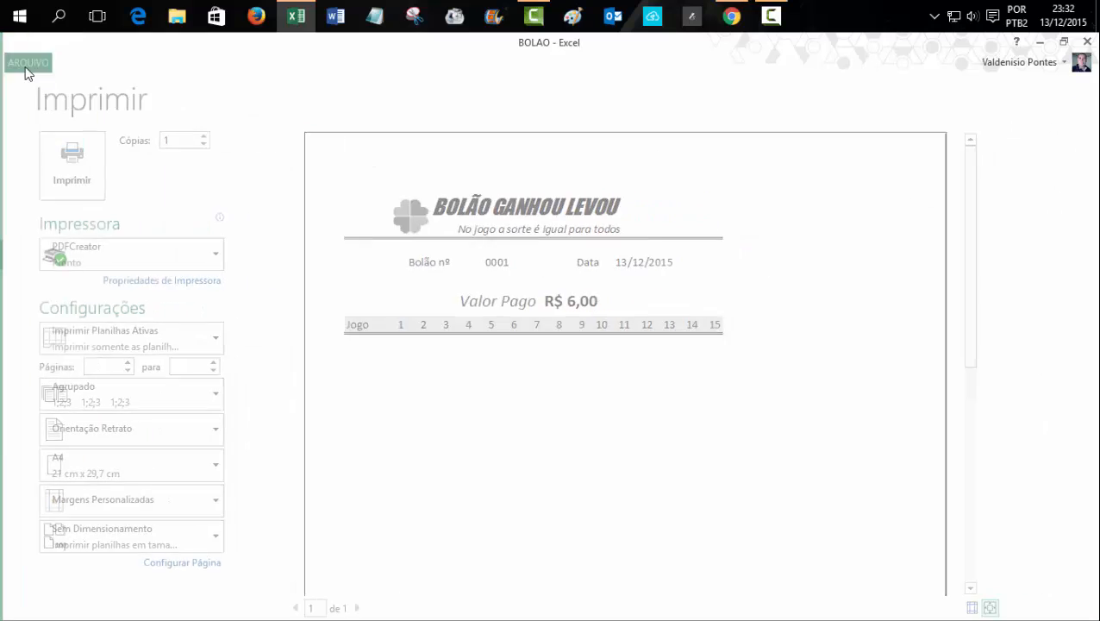
Step: Nudge the grey clover logo slightly left, away from the "BOLÃO GANHOU LEVOU" title
click(83, 186)
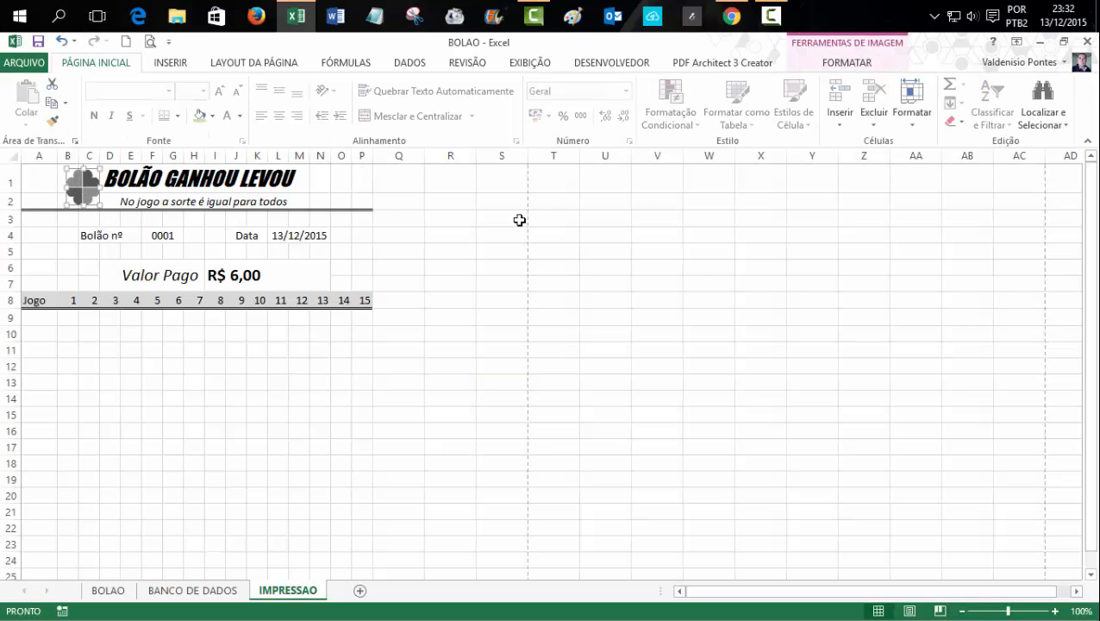
key(Left)
key(Left)
key(Left)
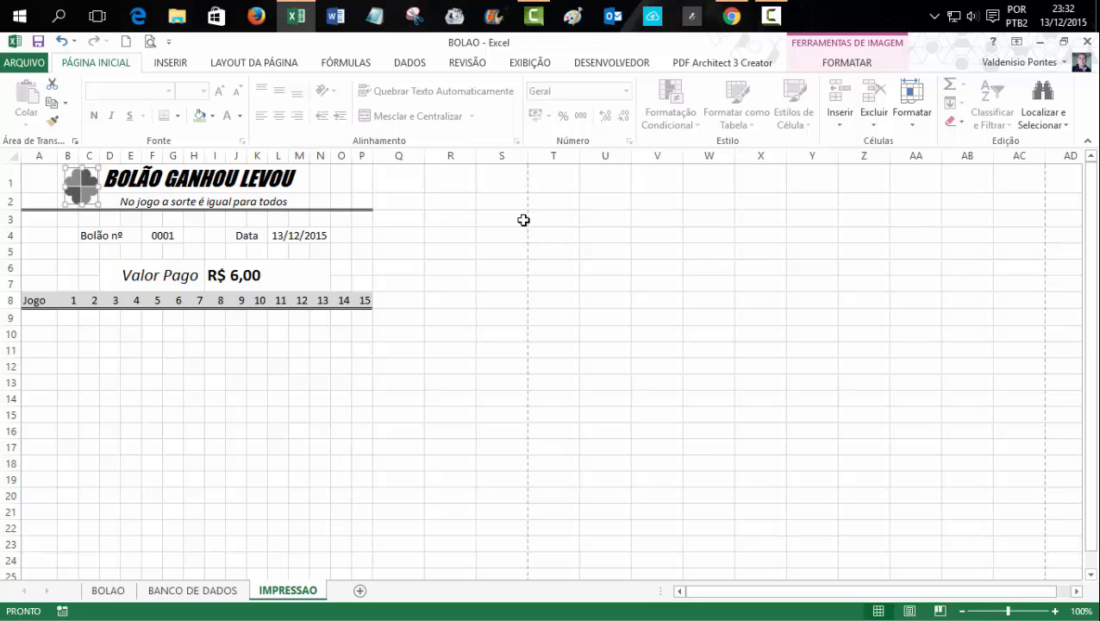
key(Left)
key(Left)
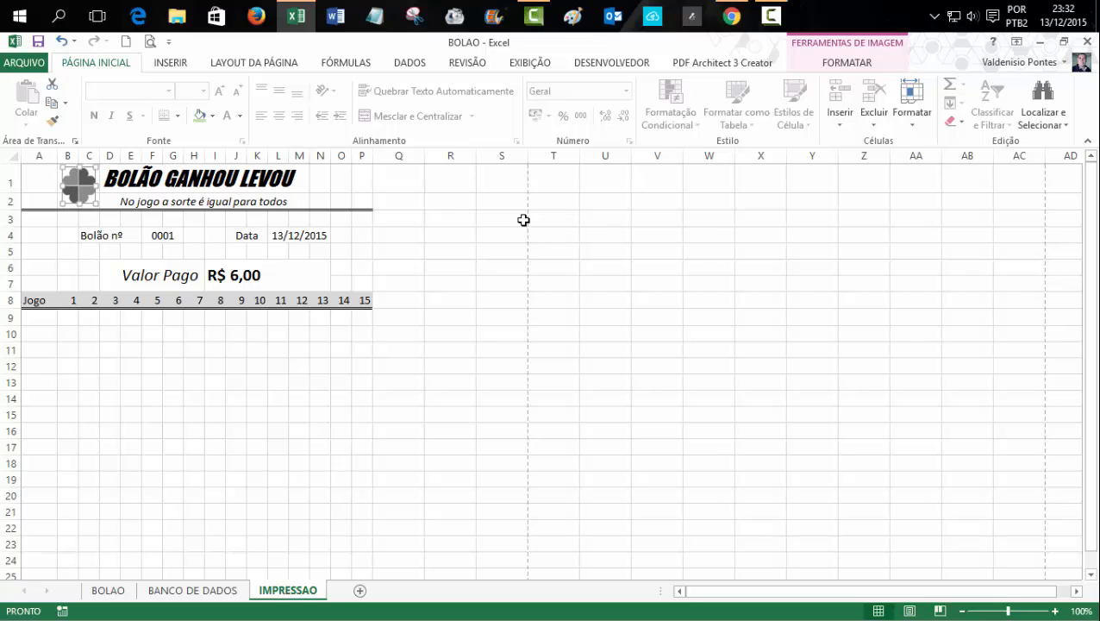
click(553, 218)
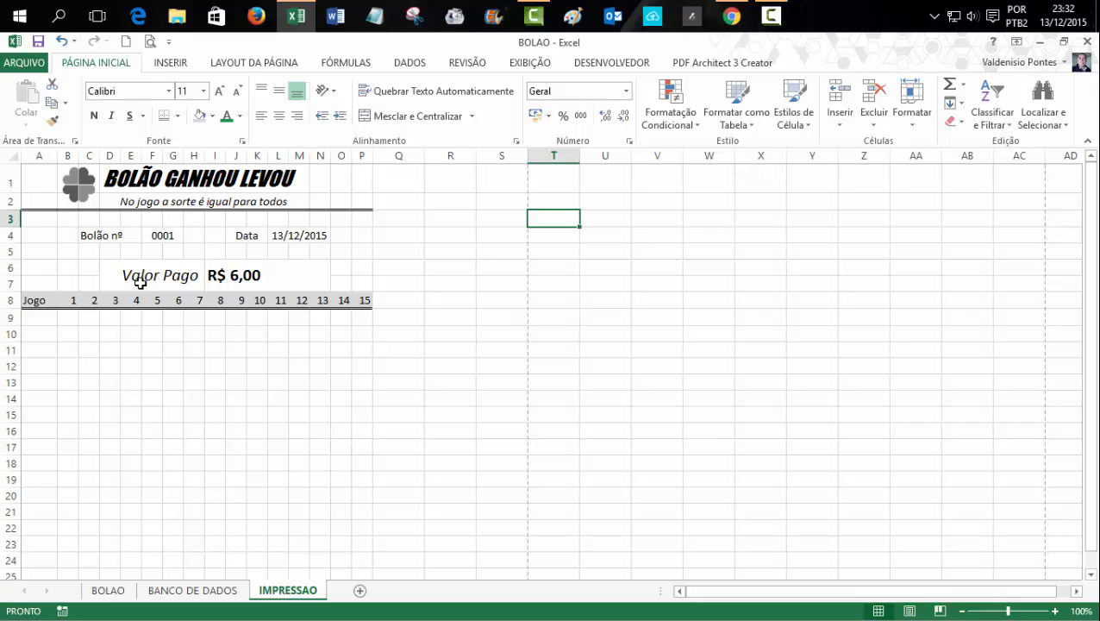
Step: Delete the empty row 5 between the pool number line and the "Valor Pago" line
click(11, 251)
right_click(13, 251)
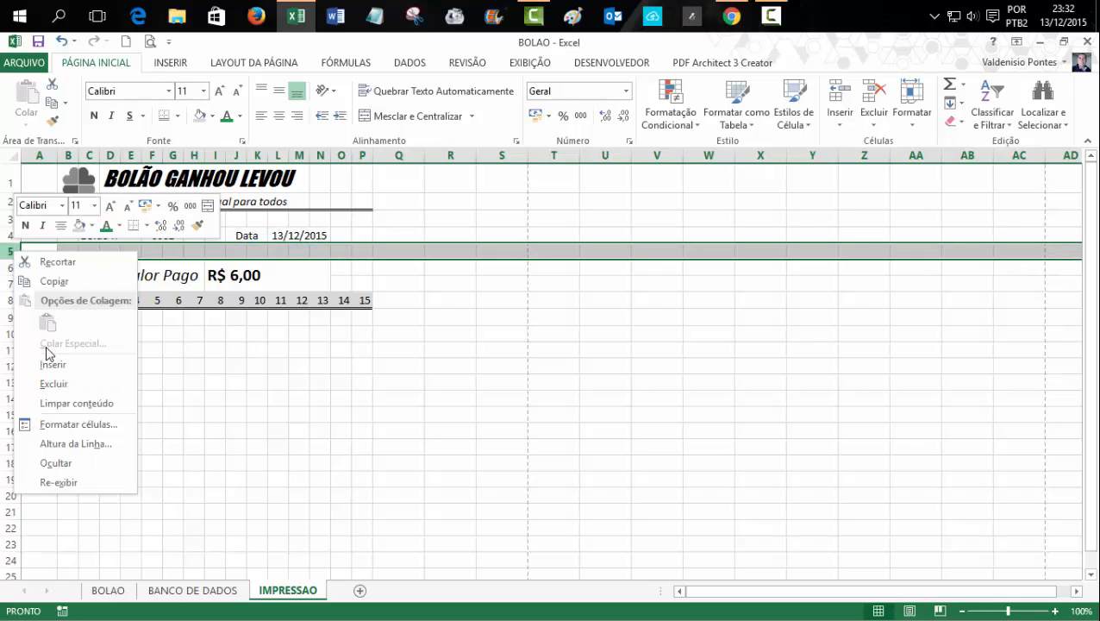
click(51, 382)
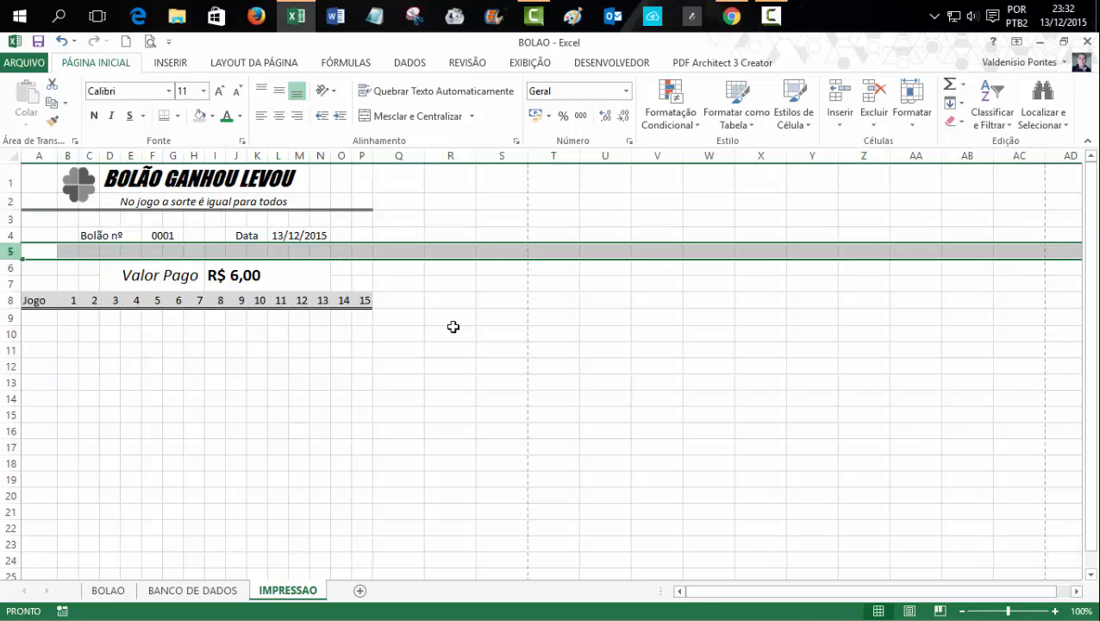
click(554, 317)
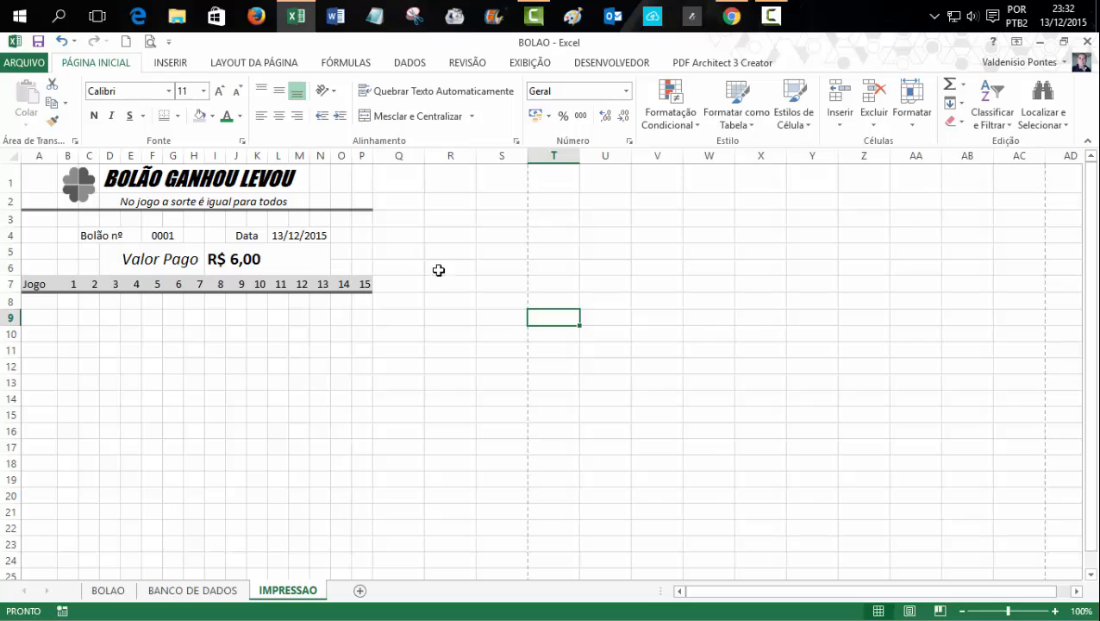
Step: Go to the first game cell O5 on the BOLAO sheet and show the formula bar
click(44, 302)
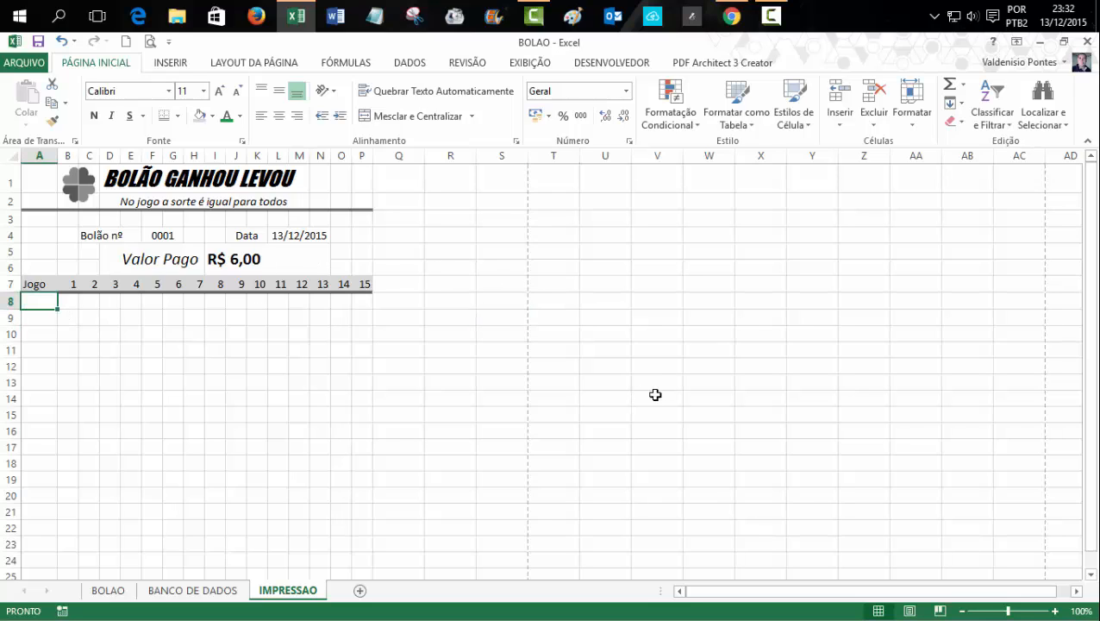
click(110, 595)
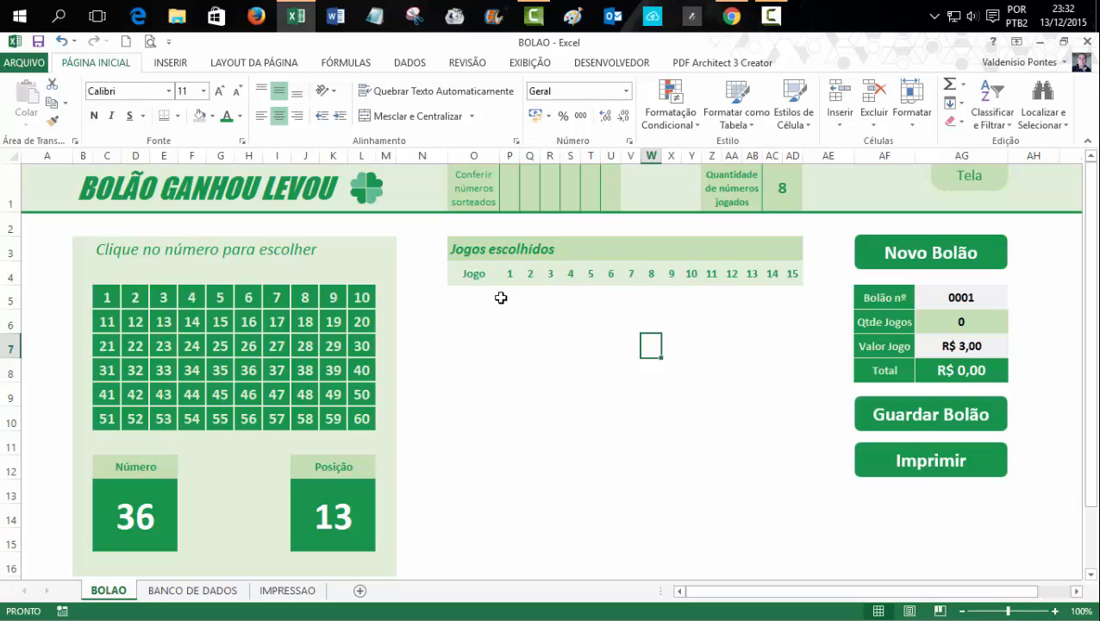
click(473, 297)
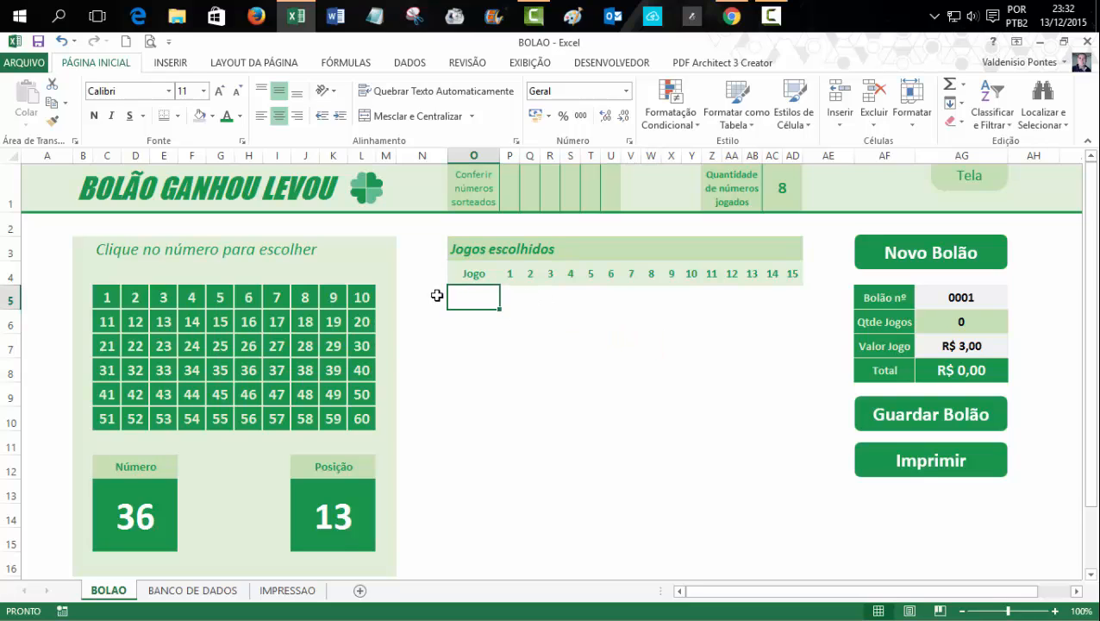
click(541, 64)
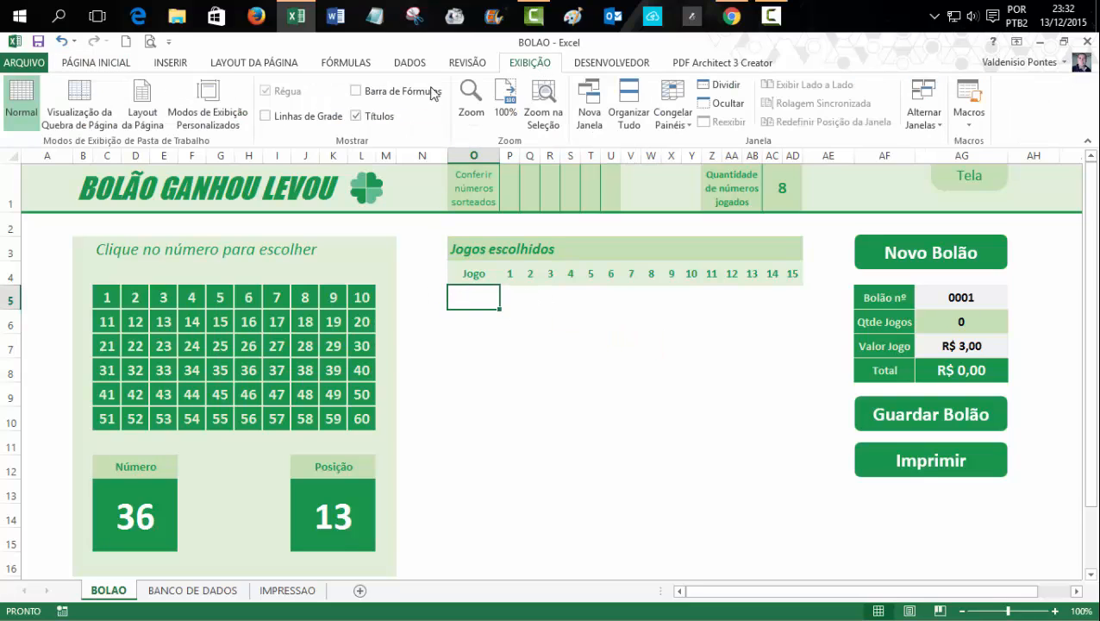
click(366, 93)
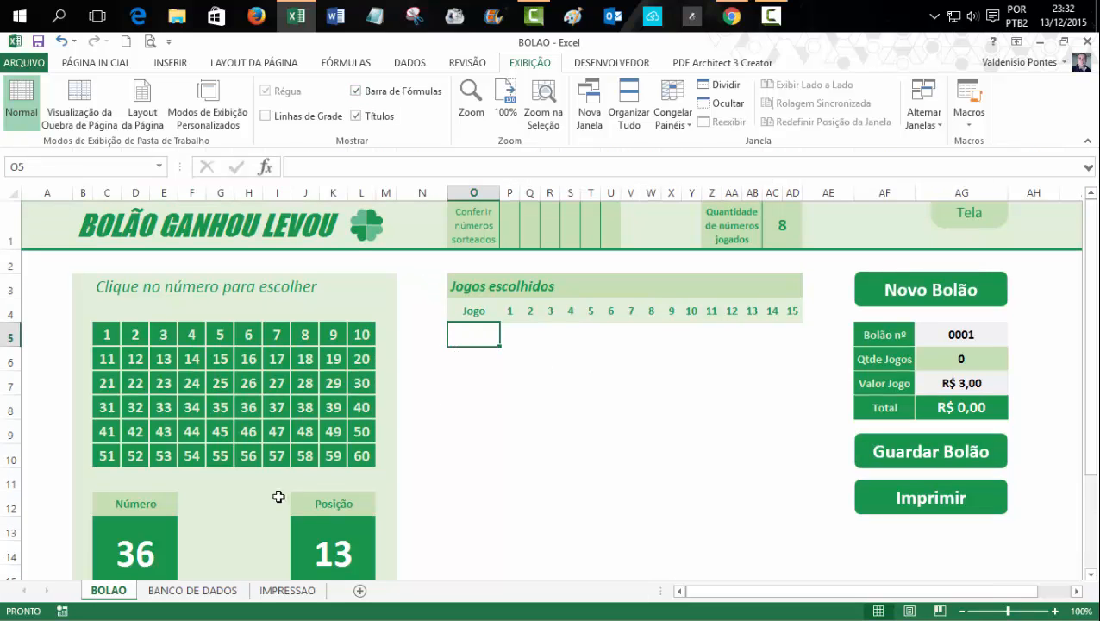
Step: In cell A8 of the IMPRESSAO sheet, enter the formula =SE(BOLAO!O5="";"";BOLAO!O5)
click(278, 591)
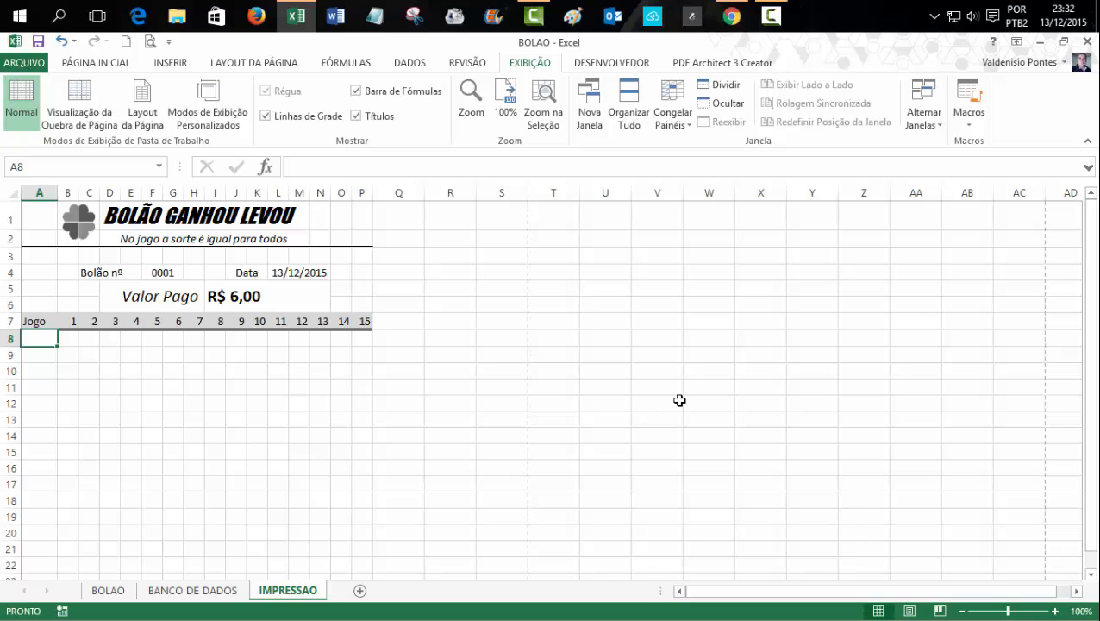
text(=se)
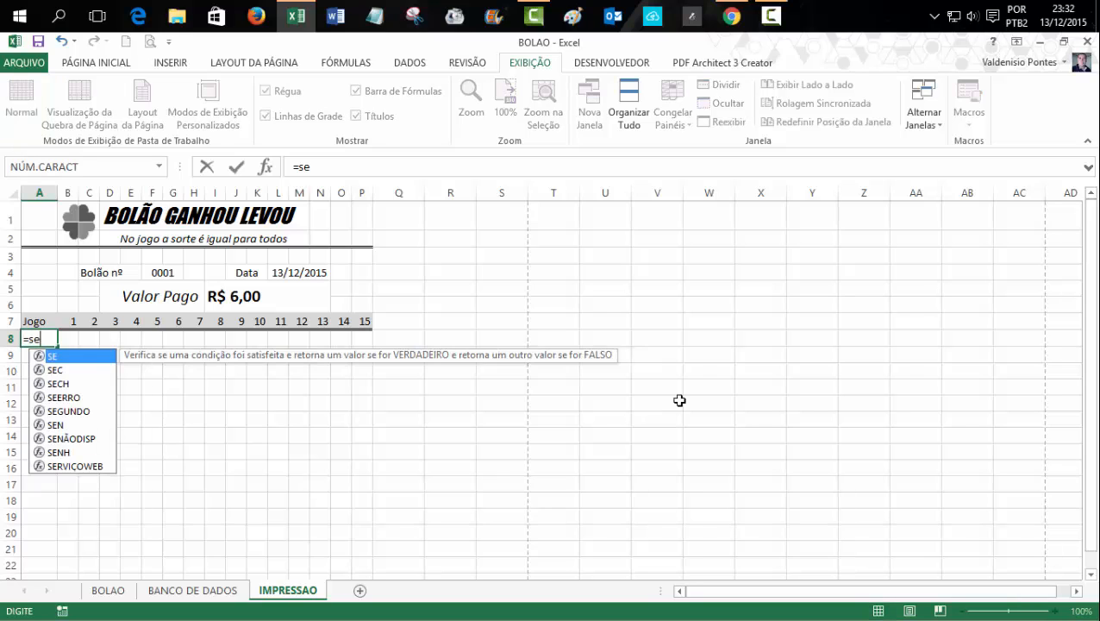
key(Tab)
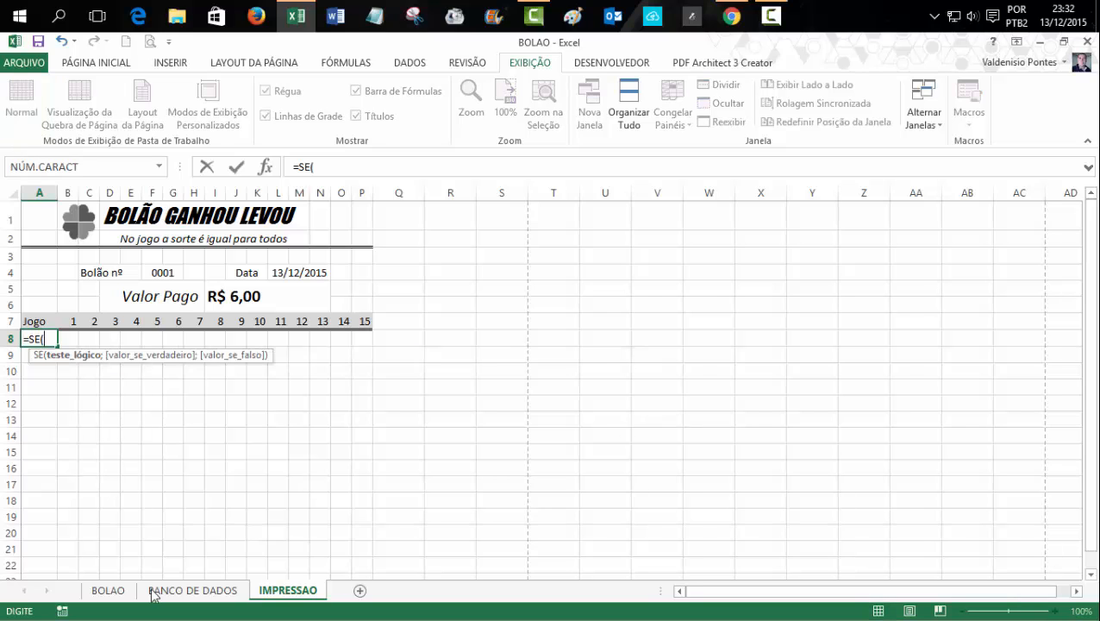
click(108, 590)
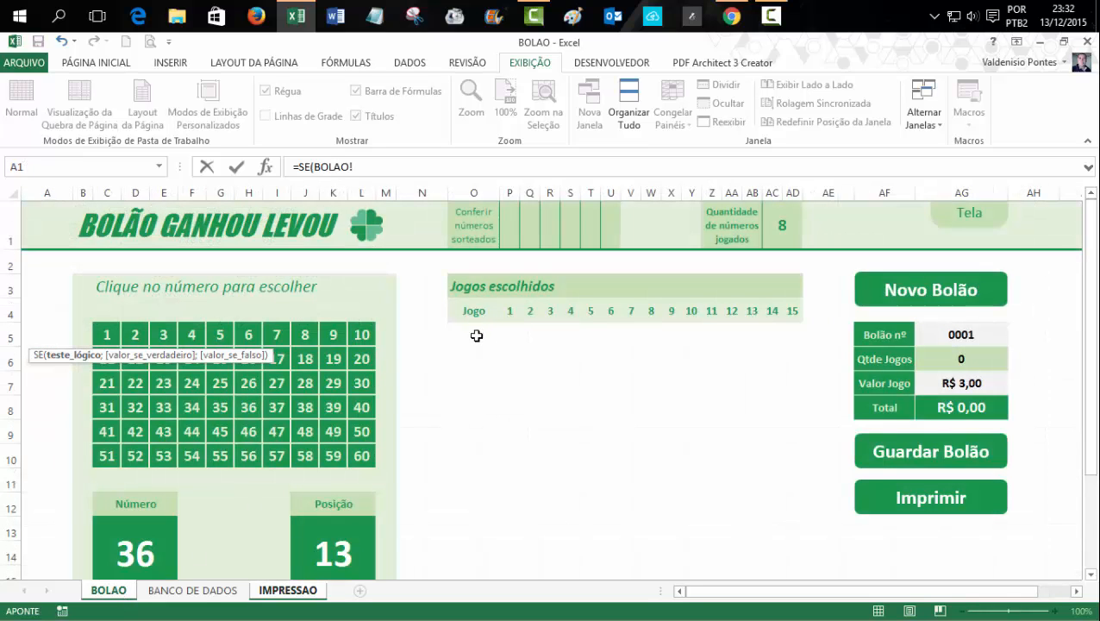
click(477, 336)
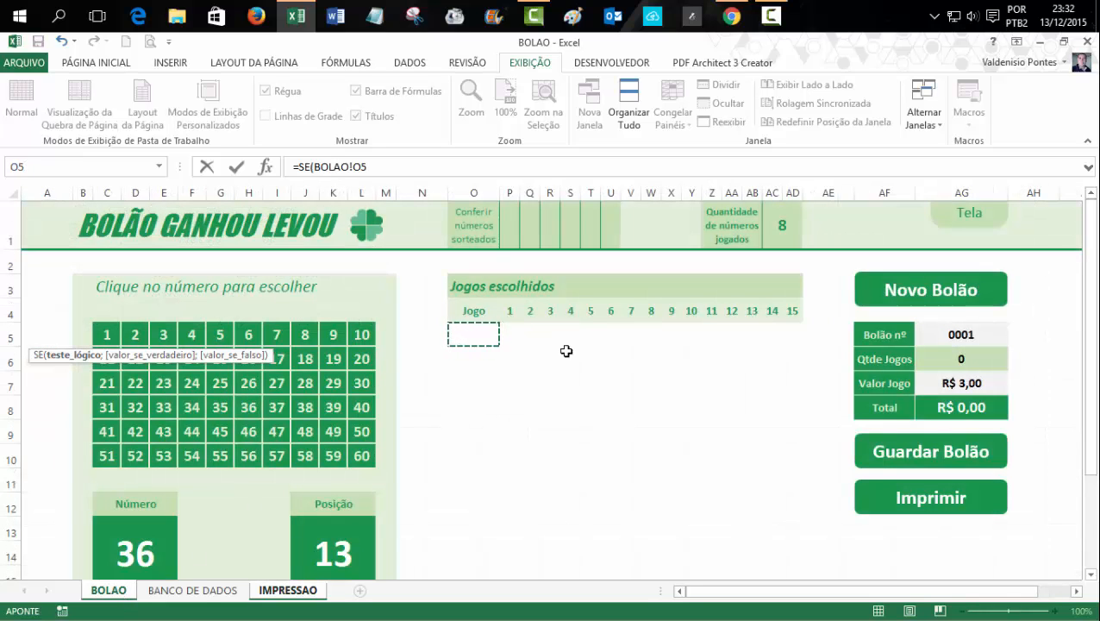
click(395, 168)
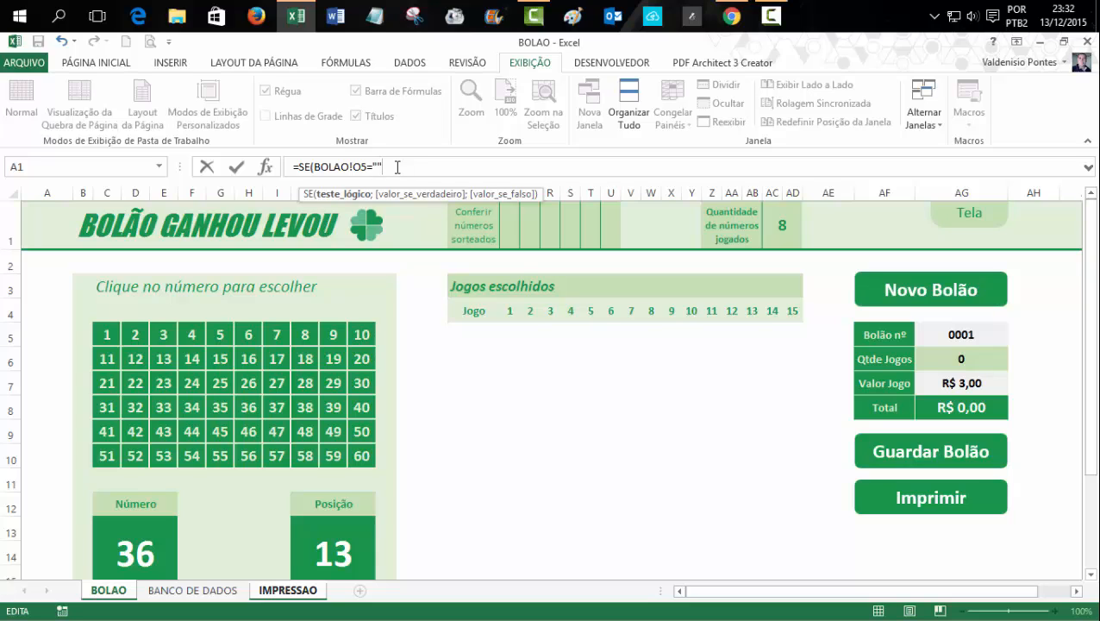
text(="";)
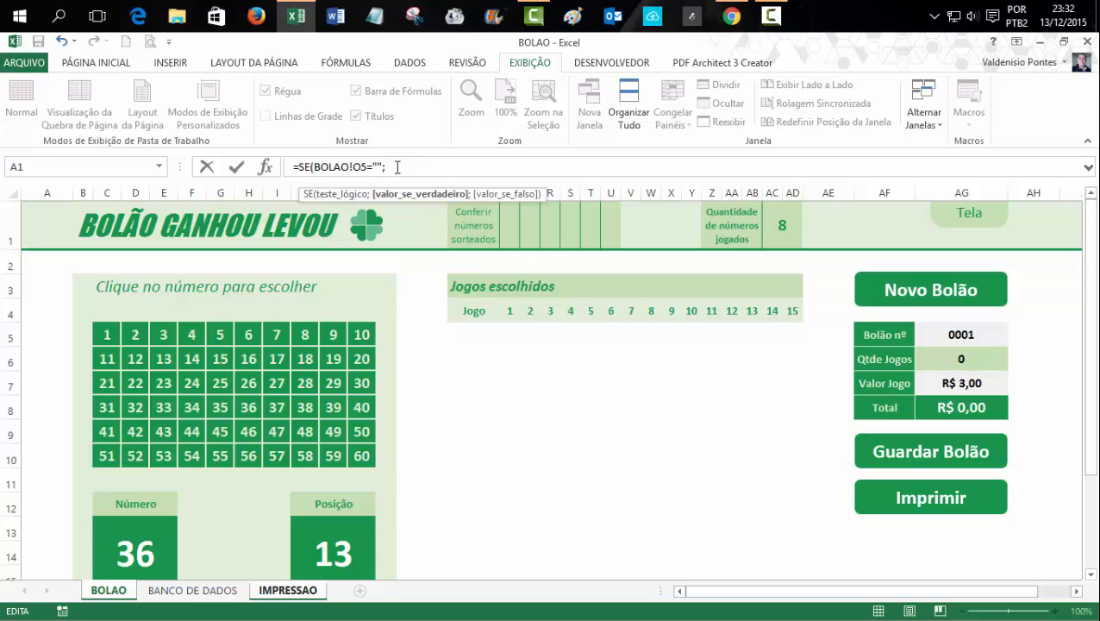
text("";)
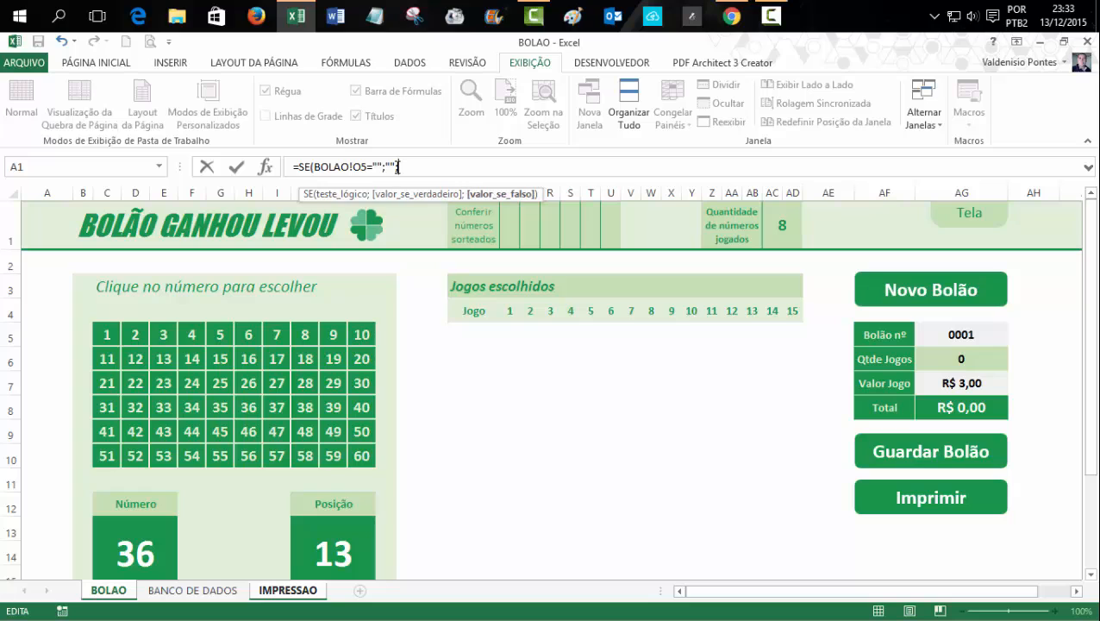
click(128, 591)
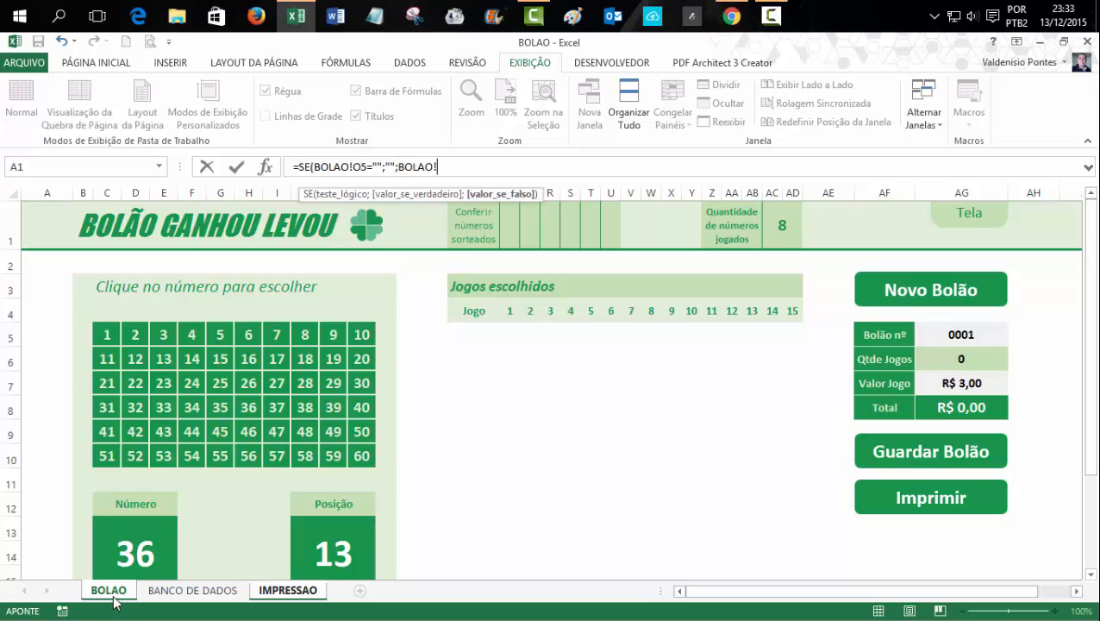
click(477, 339)
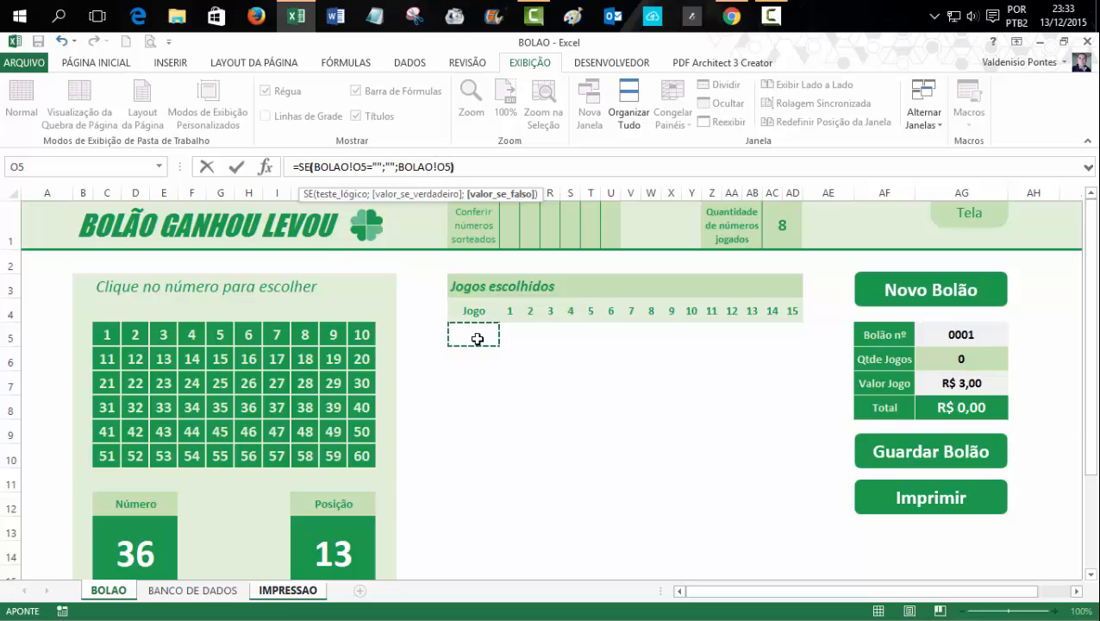
key(Return)
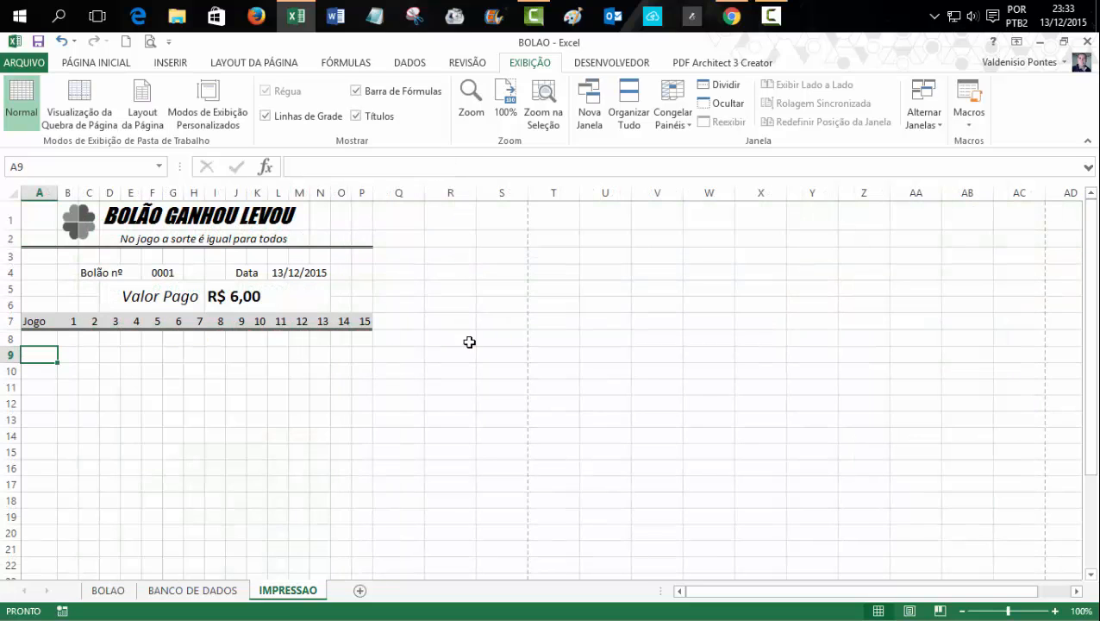
click(42, 339)
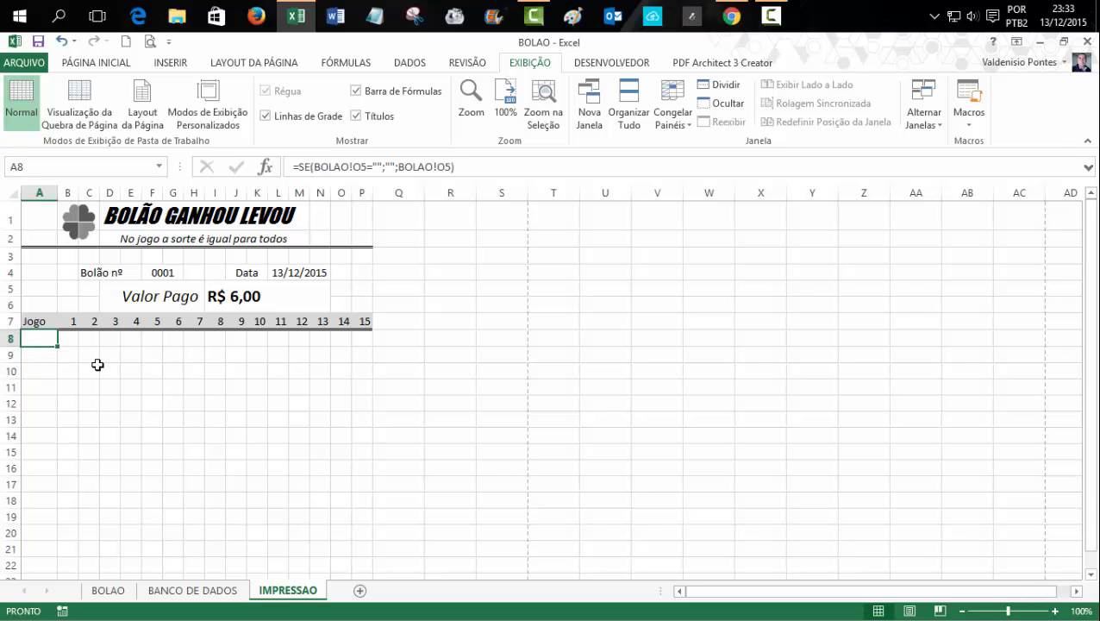
Step: Enter the test game label "Jogo 1" in cell O5 of the BOLAO sheet
click(108, 591)
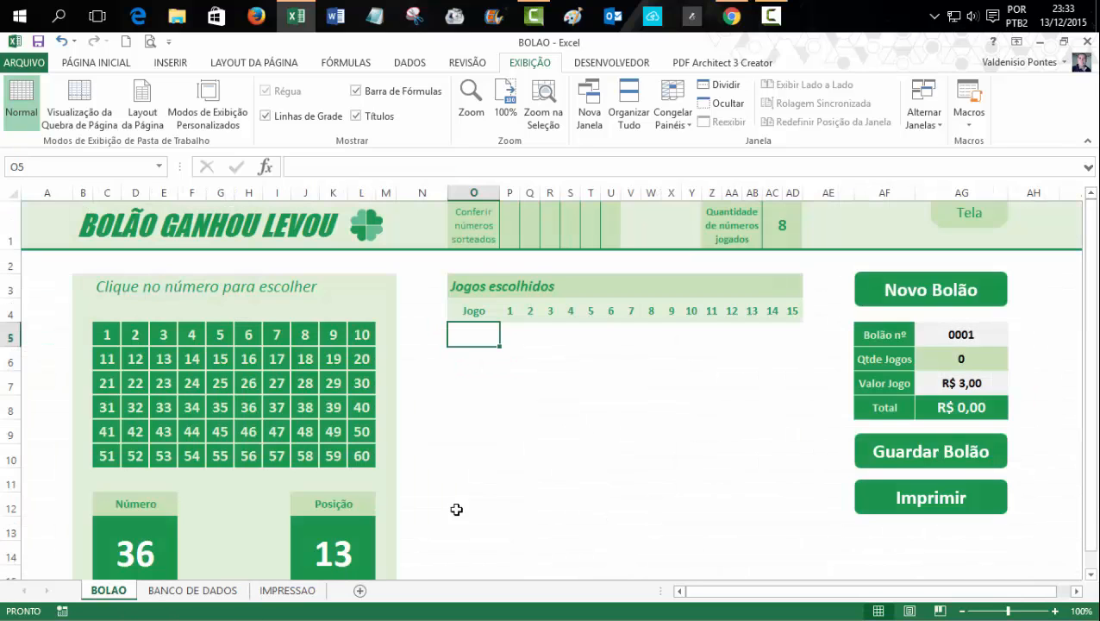
text(j)
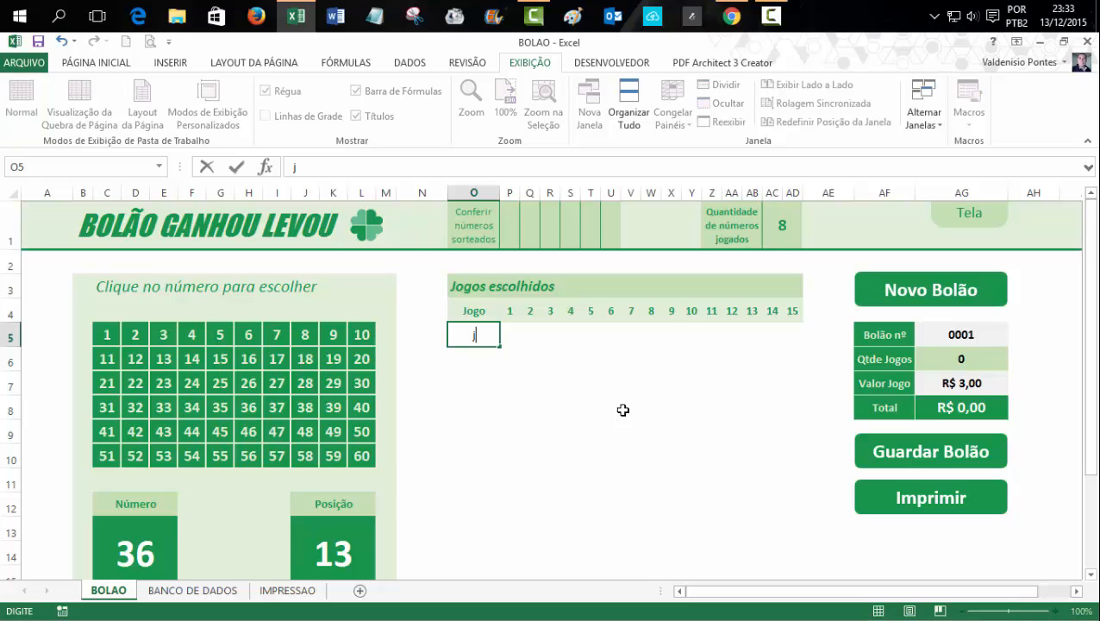
text(ogo 1)
key(ctrl+Return)
Step: Fill P5:AD5 with the test numbers 5, 8, 15, 12, 4, 45, 36, 7, 11, 22, 56, 60, 18, 20 and 14
key(Right)
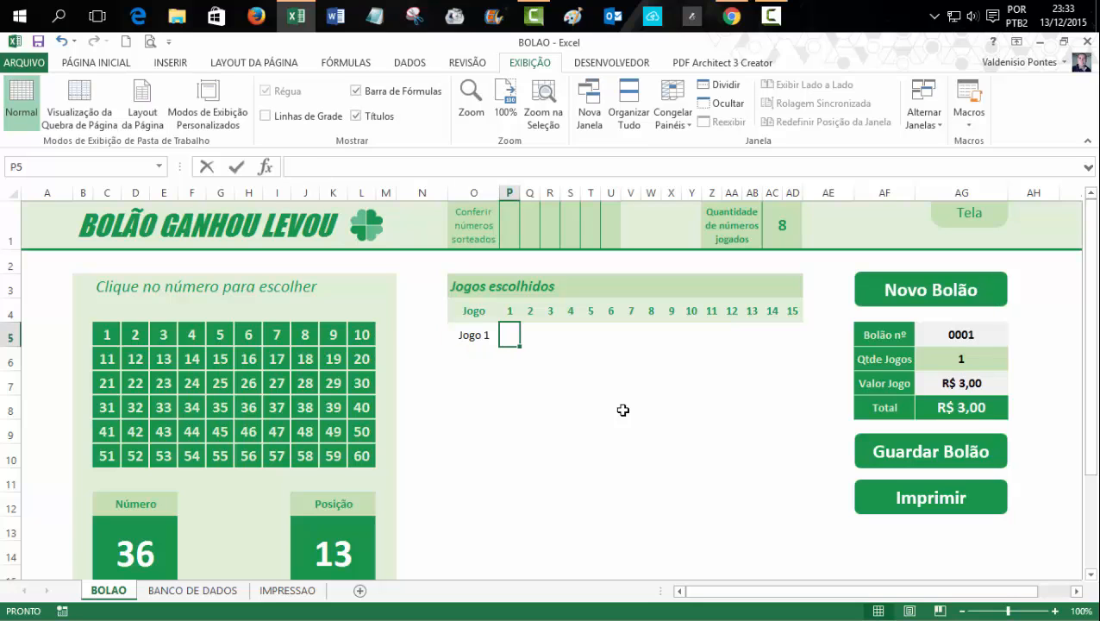
text(5)
key(Right)
text(8)
key(Right)
text(1)
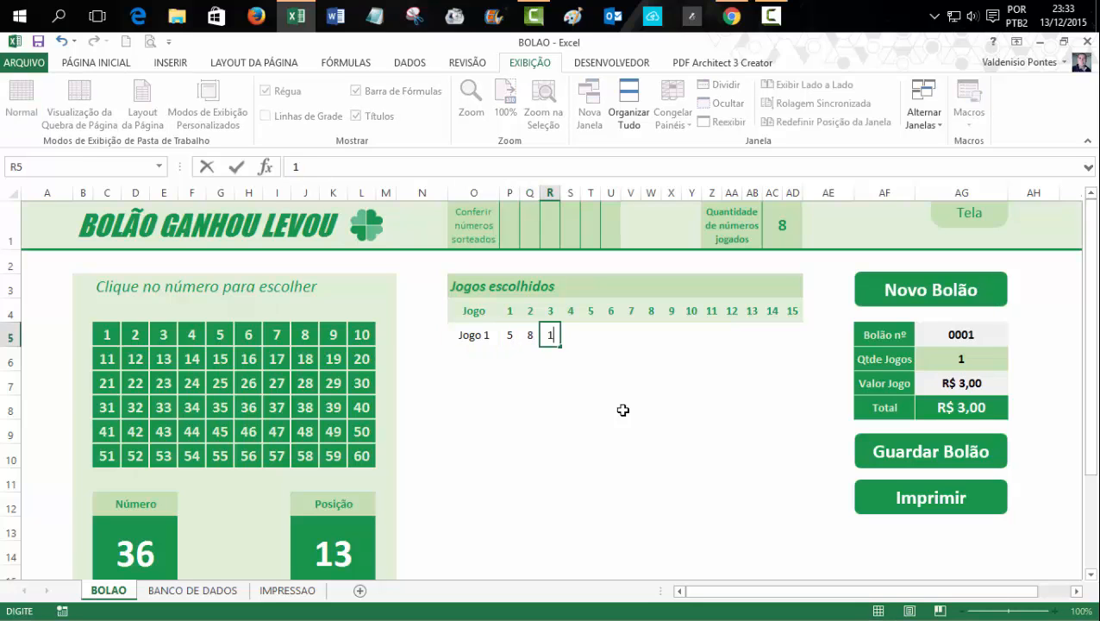
text(5)
key(Right)
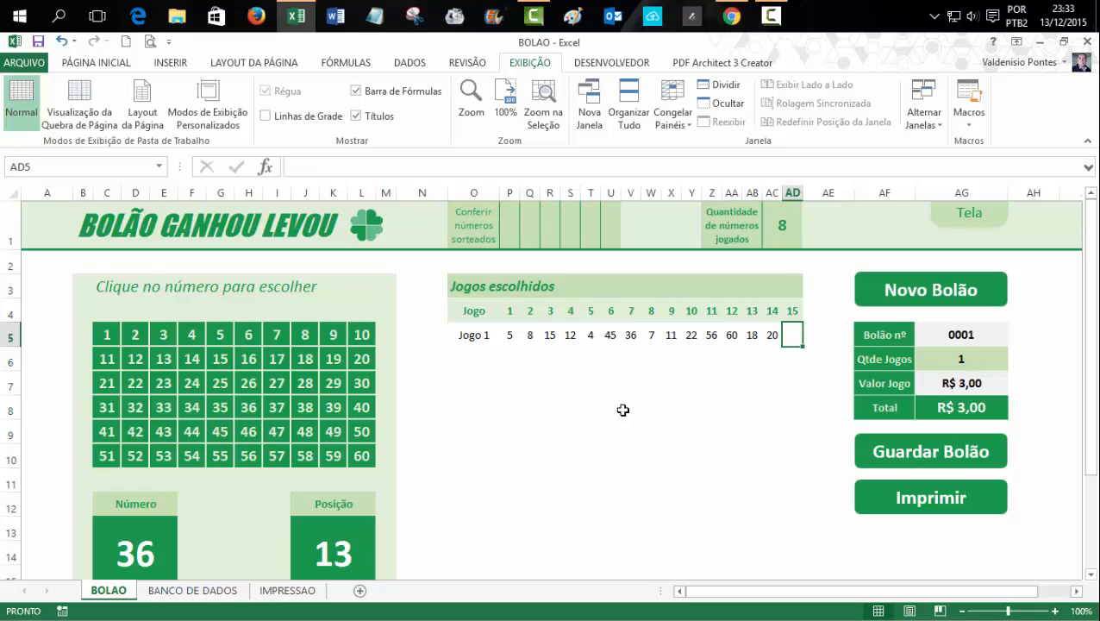
text(14)
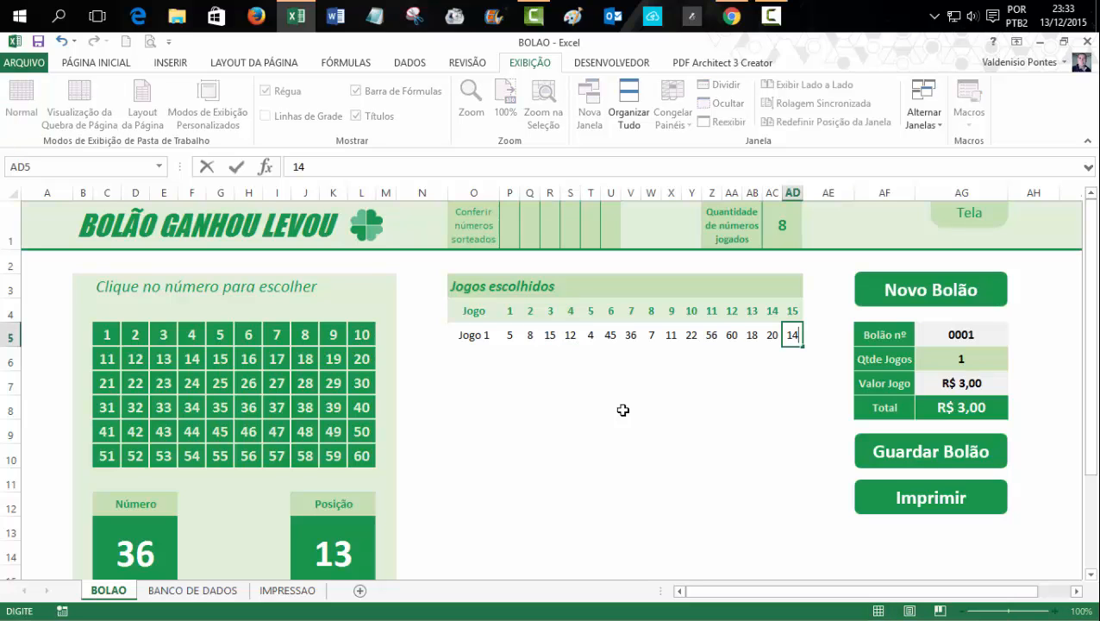
click(623, 409)
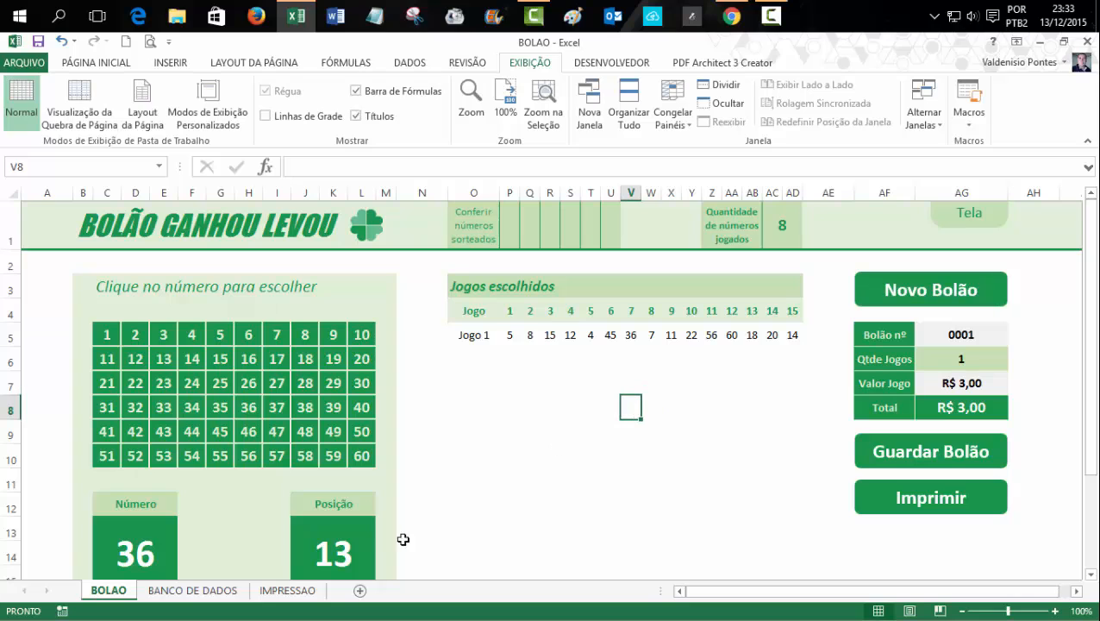
Step: Fill the A8 formula on the IMPRESSAO sheet across to P8, under all fifteen number columns
click(288, 589)
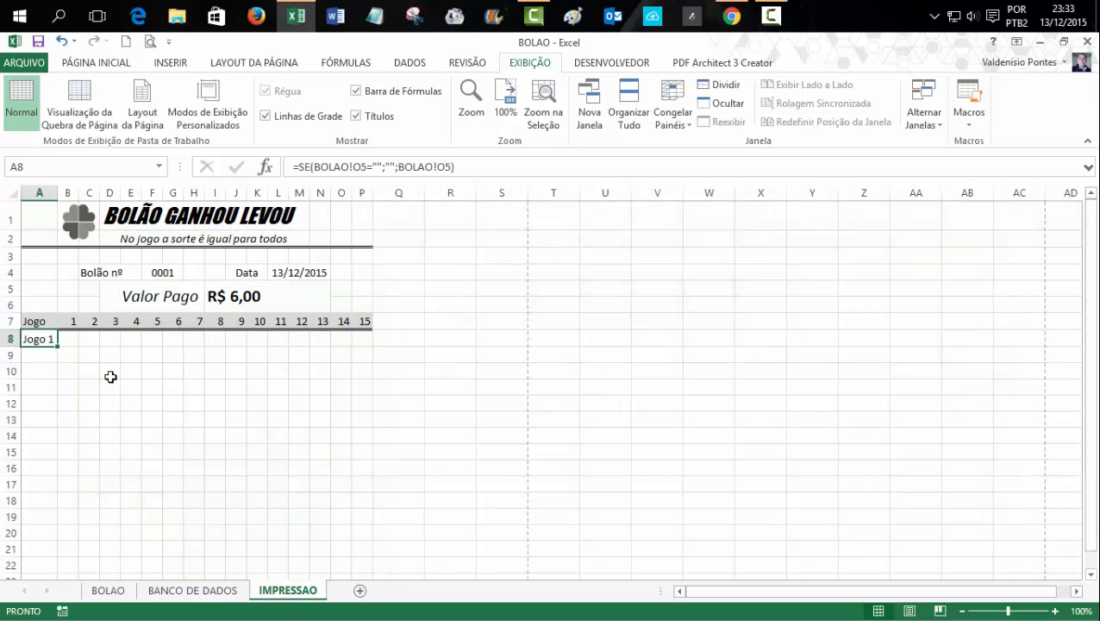
drag(57, 344, 370, 354)
drag(455, 385, 431, 398)
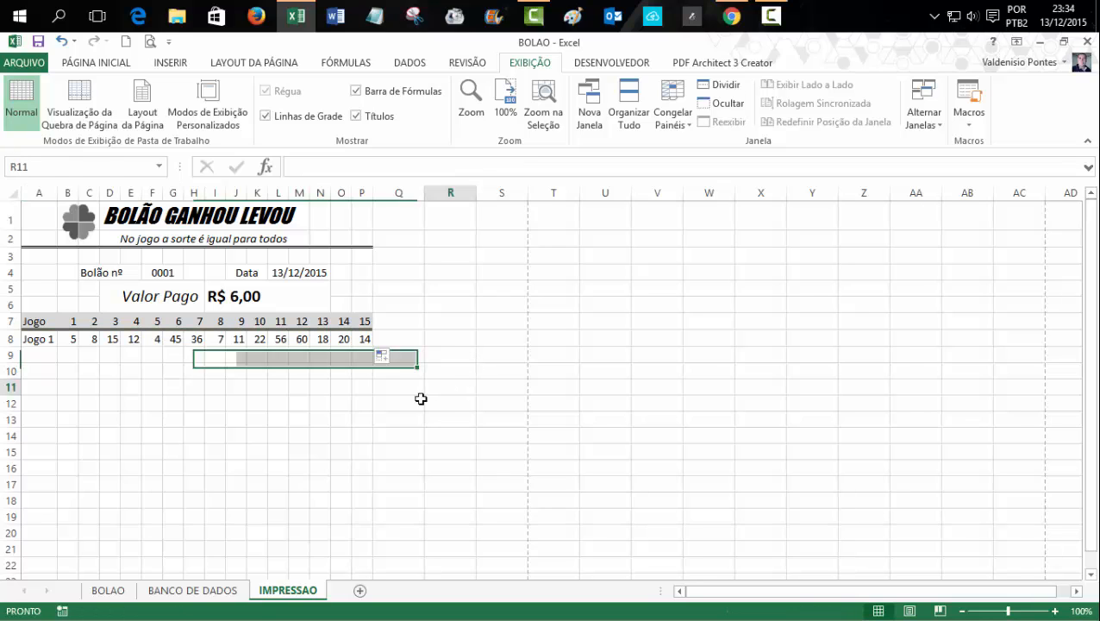
Step: Fill the formulas of A8:P8 down to row 100 and return to the start of the sheet
drag(35, 342, 356, 229)
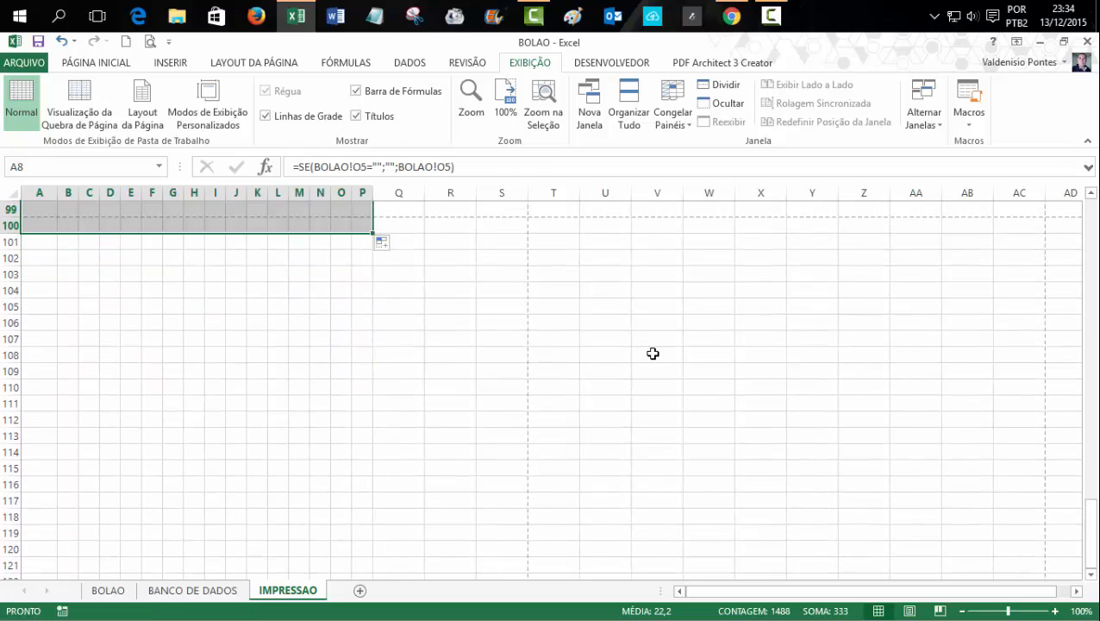
scroll(480, 361, up, 20)
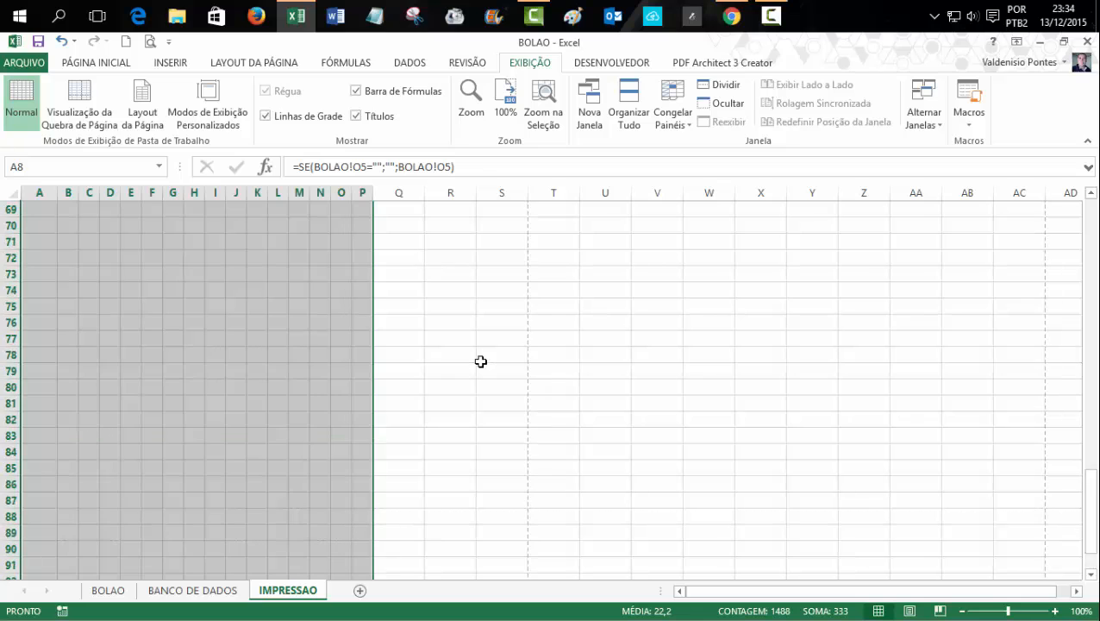
click(505, 292)
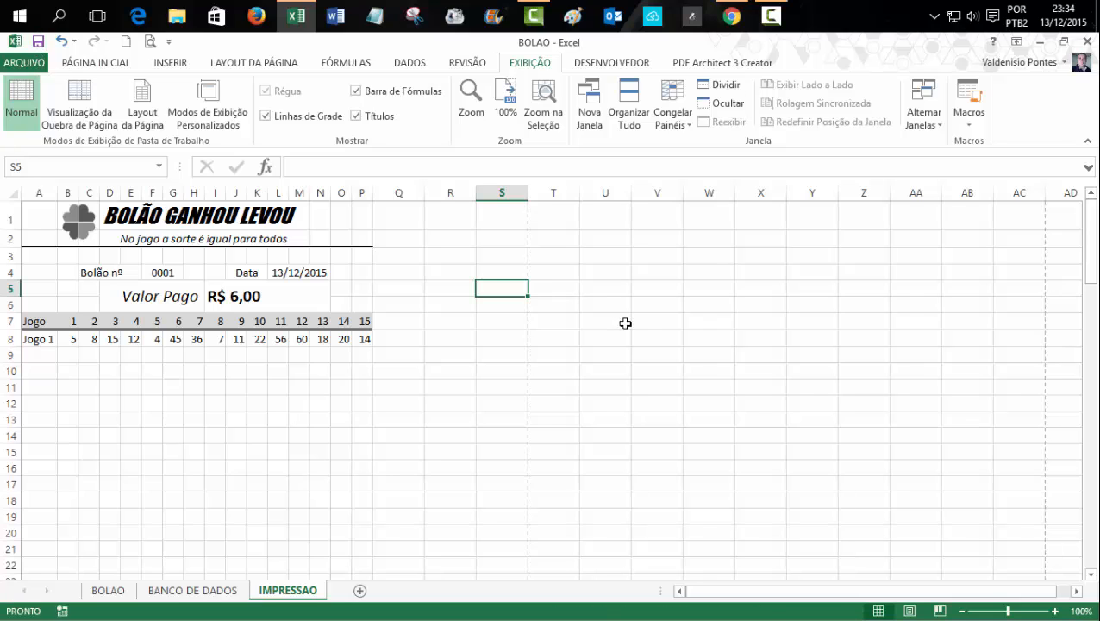
Step: Check the print preview of the IMPRESSAO sheet with the game row and return to the worksheet
click(737, 340)
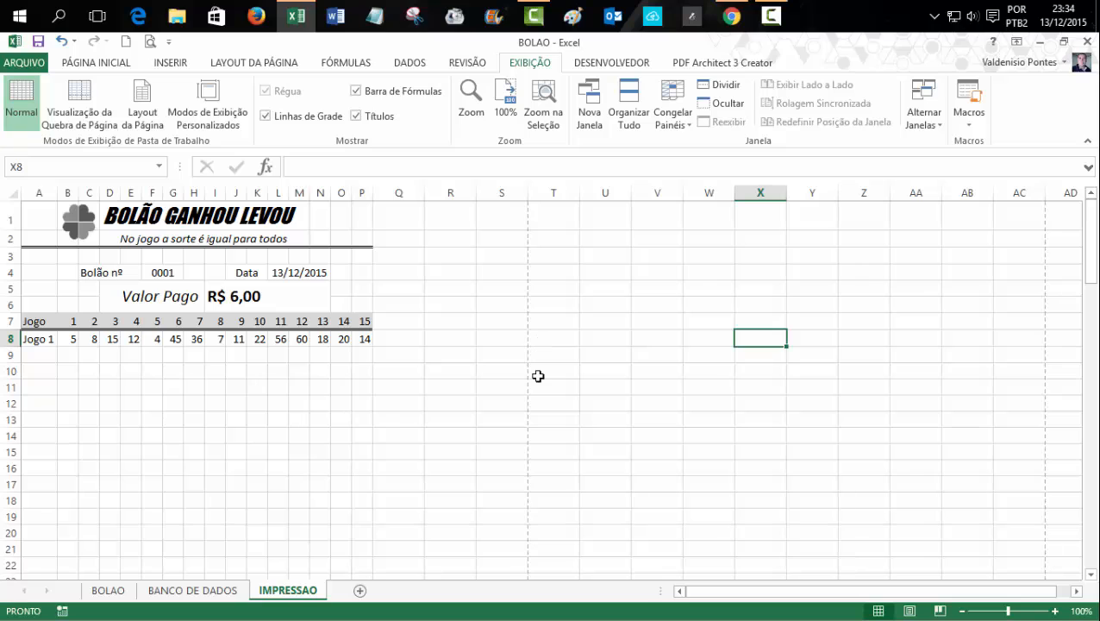
click(149, 41)
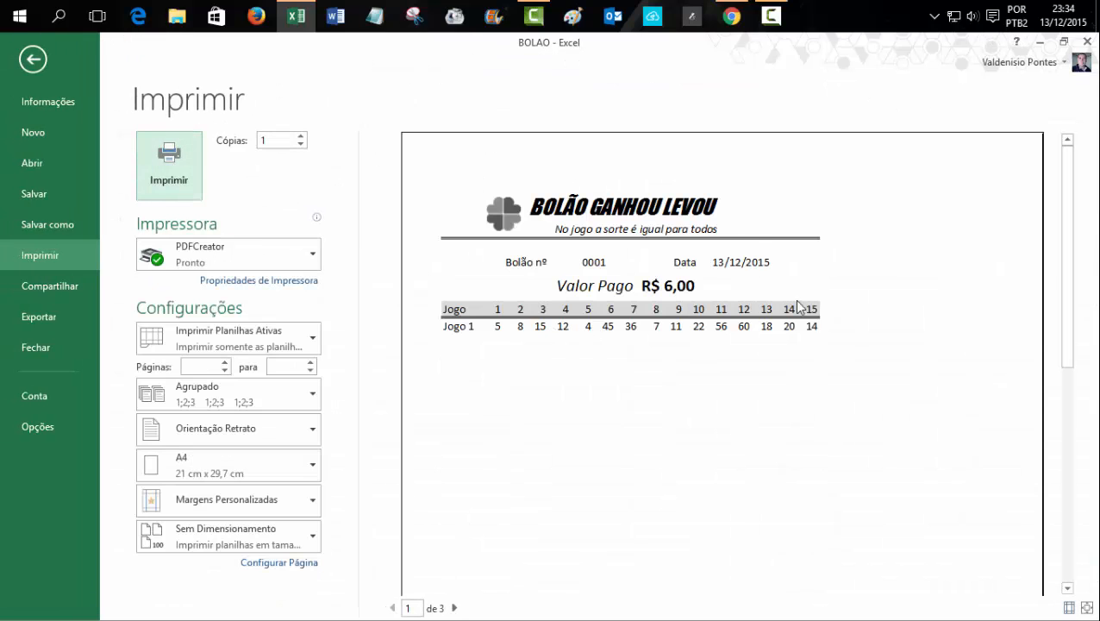
key(Escape)
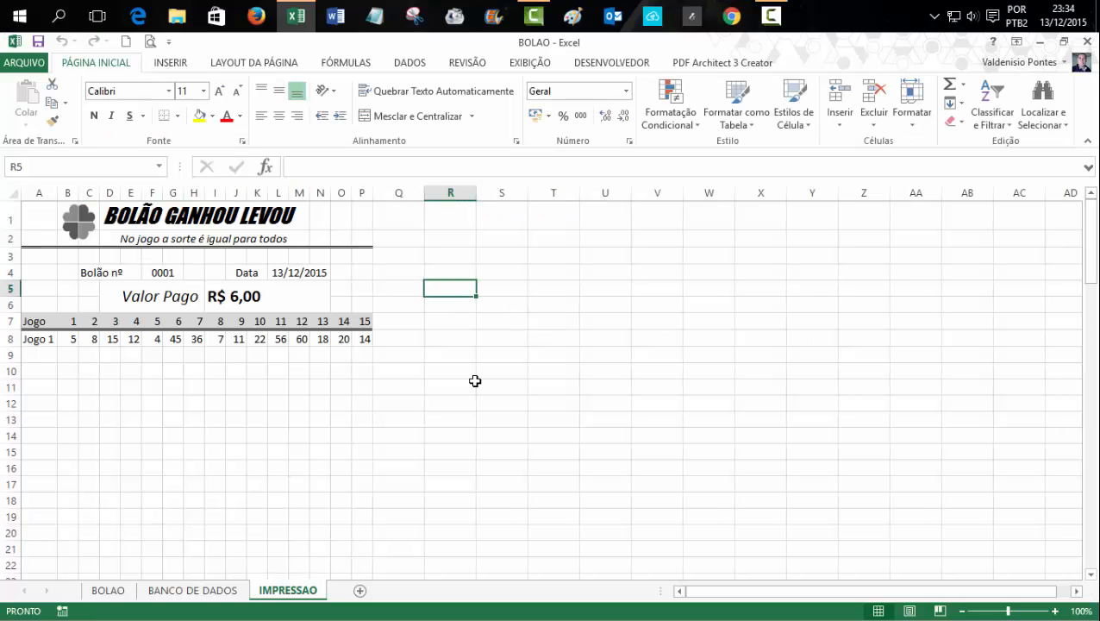
Step: Clear the test pool numbers in B4:B12 of the BANCO DE DADOS sheet
click(106, 590)
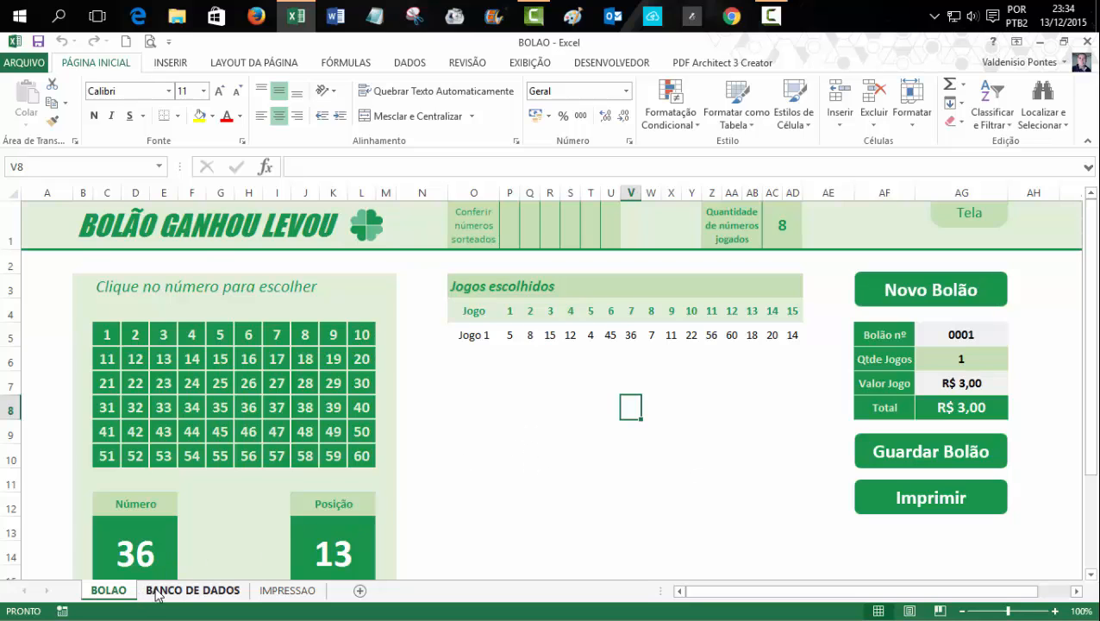
click(191, 589)
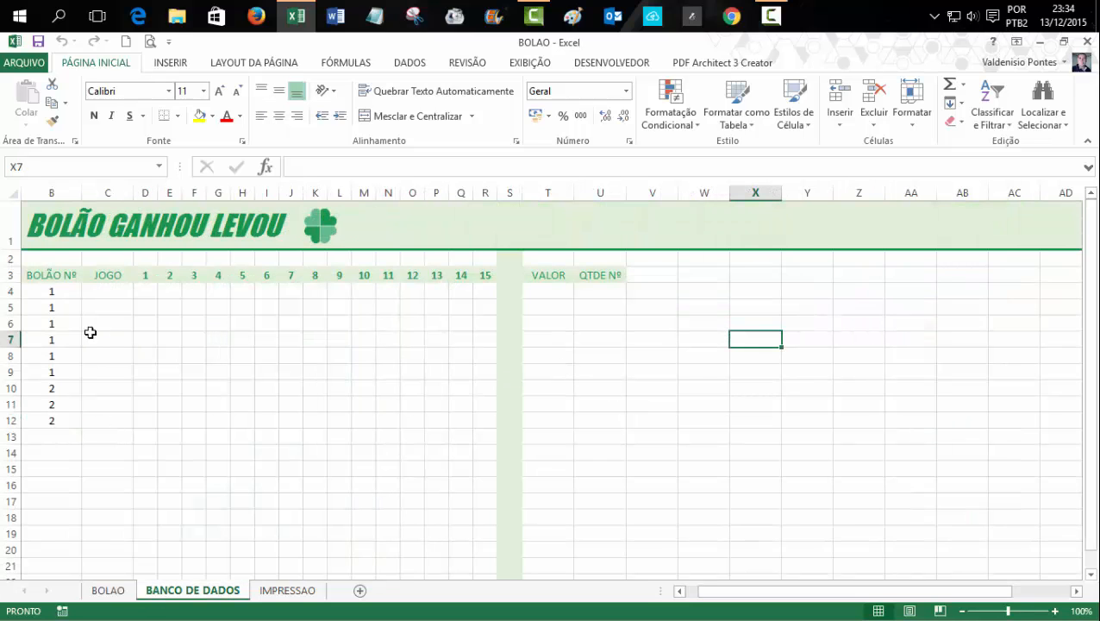
drag(43, 291, 45, 413)
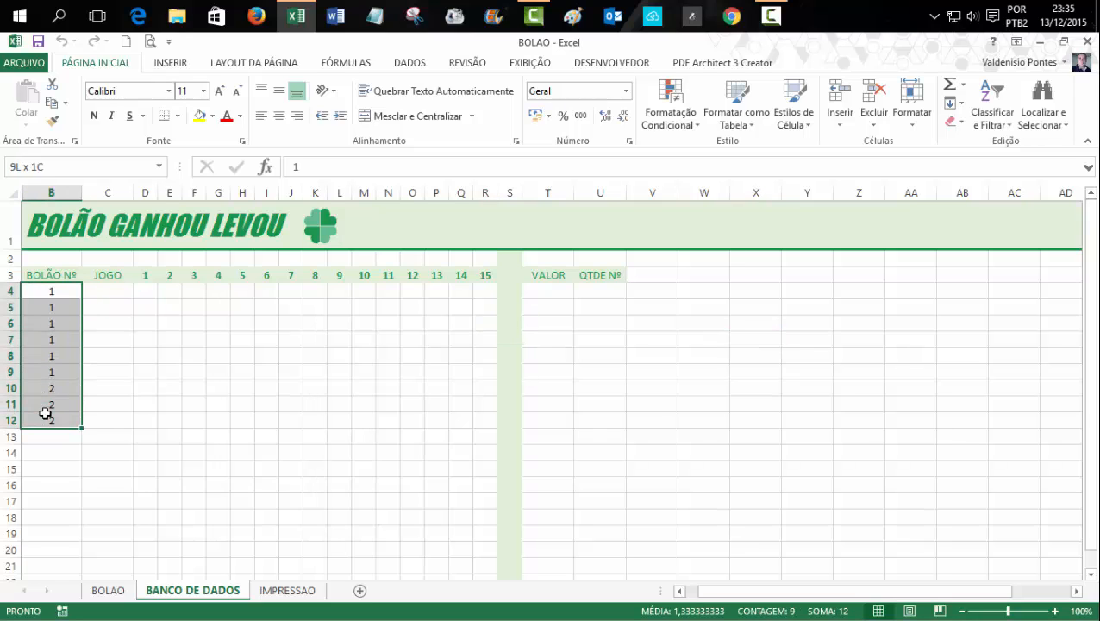
key(Delete)
click(694, 398)
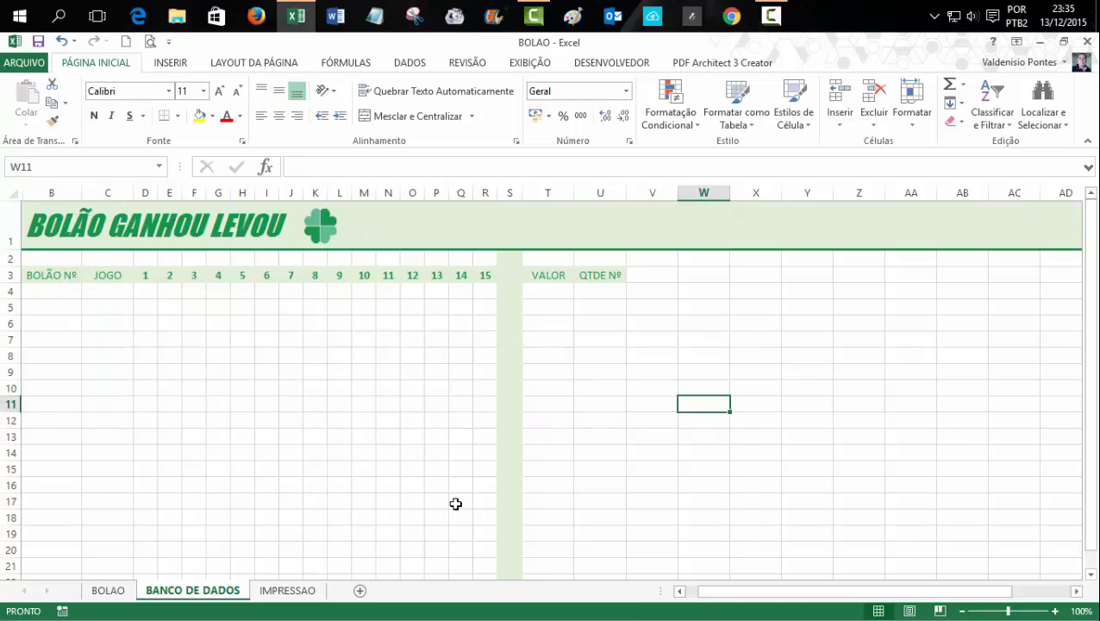
Step: Look over the IMPRESSAO sheet and go back to the BOLAO sheet
click(288, 589)
click(538, 347)
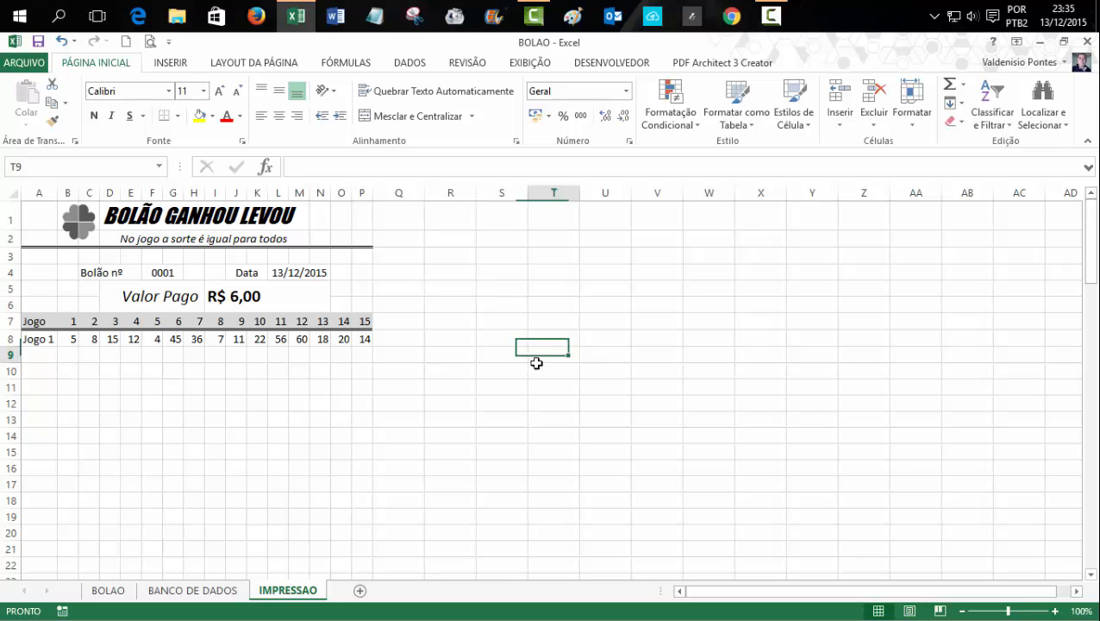
click(108, 590)
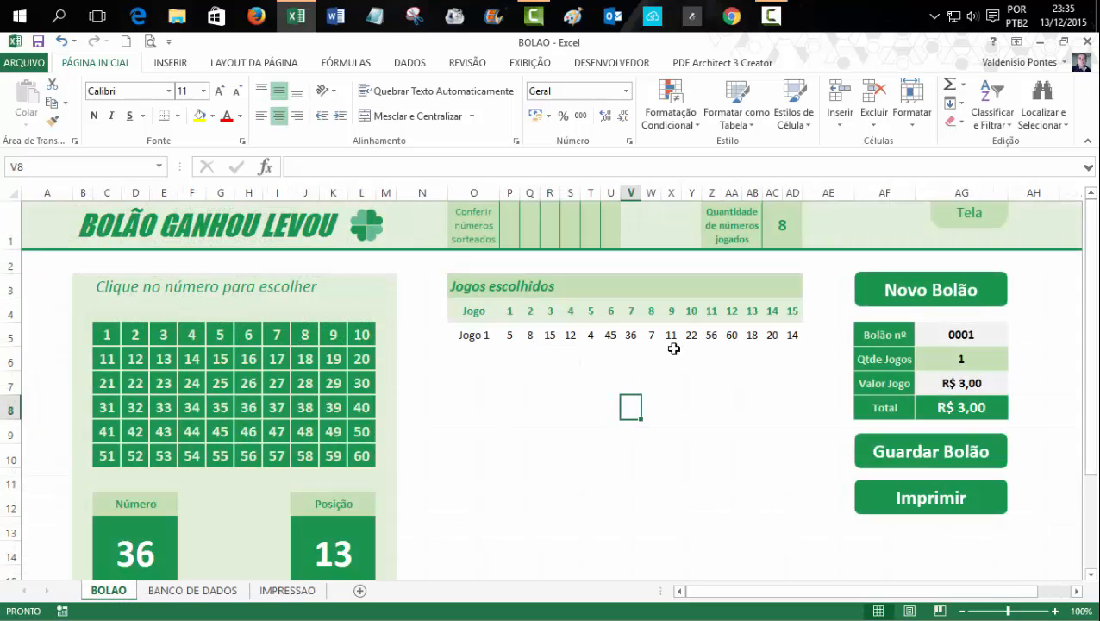